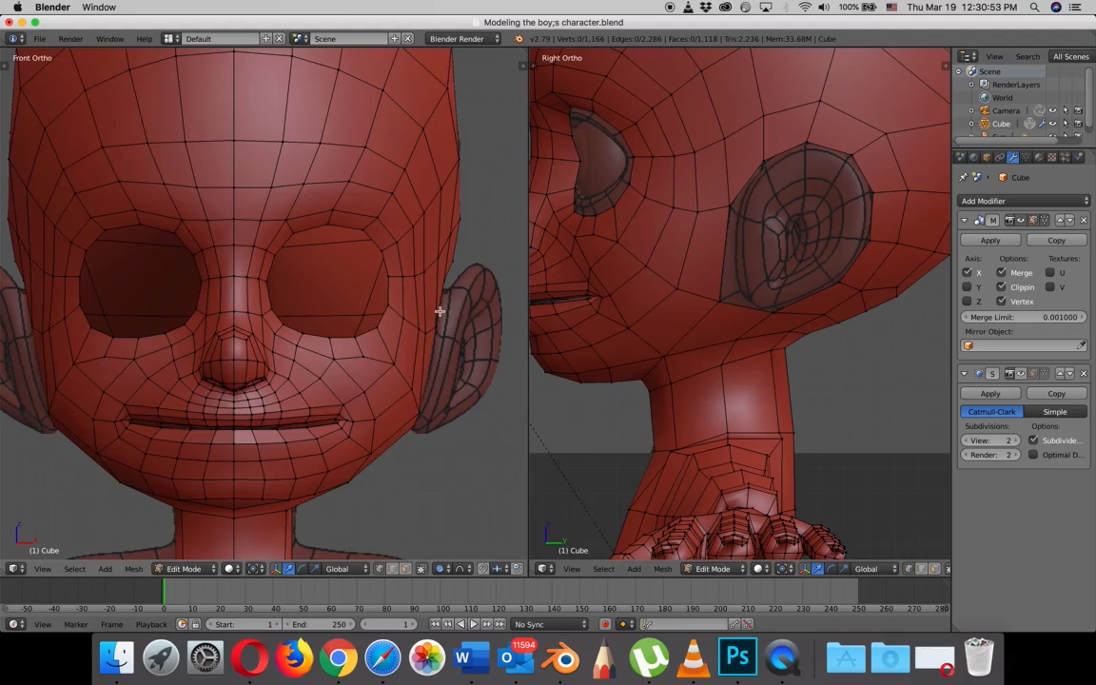
- Extrude the edge loop around the ear opening in right view and scale the new loop inward to about 0.91
scroll(441, 310, up, 3)
scroll(441, 308, down, 2)
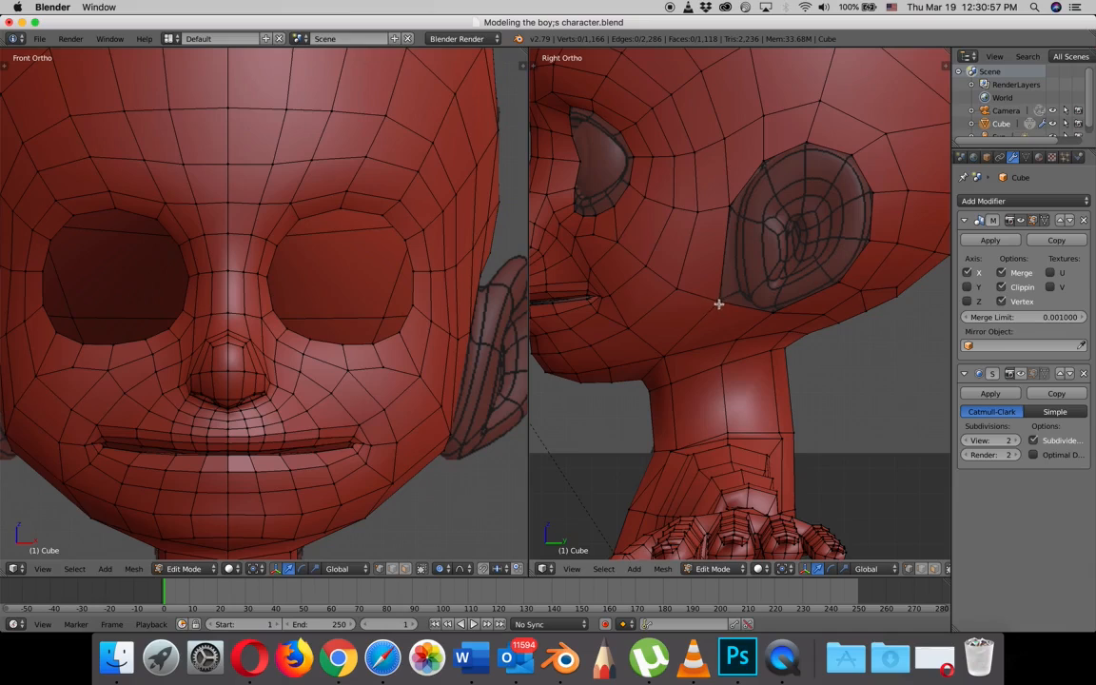
middle_drag(764, 284, 776, 280)
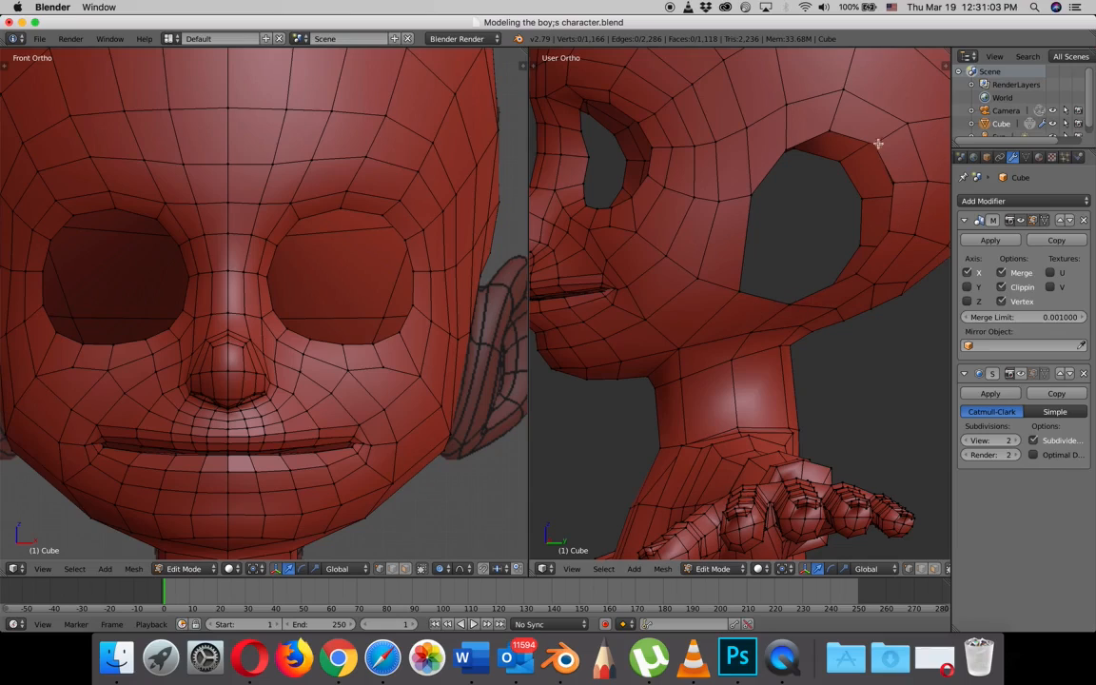
middle_drag(746, 276, 739, 279)
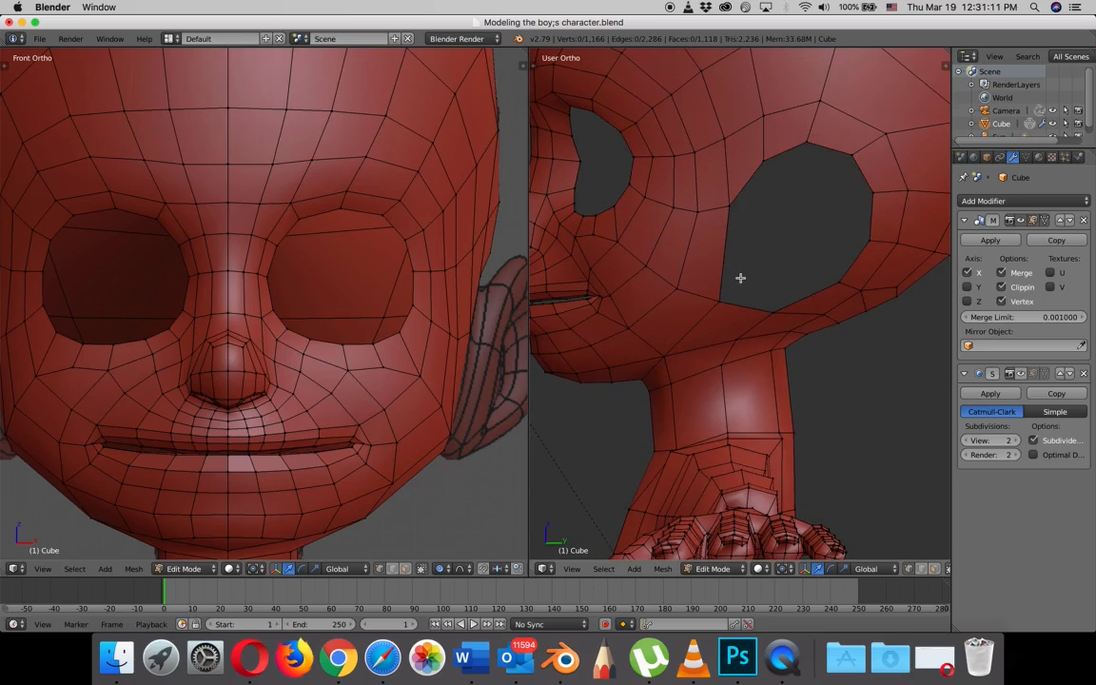
key(KP_3)
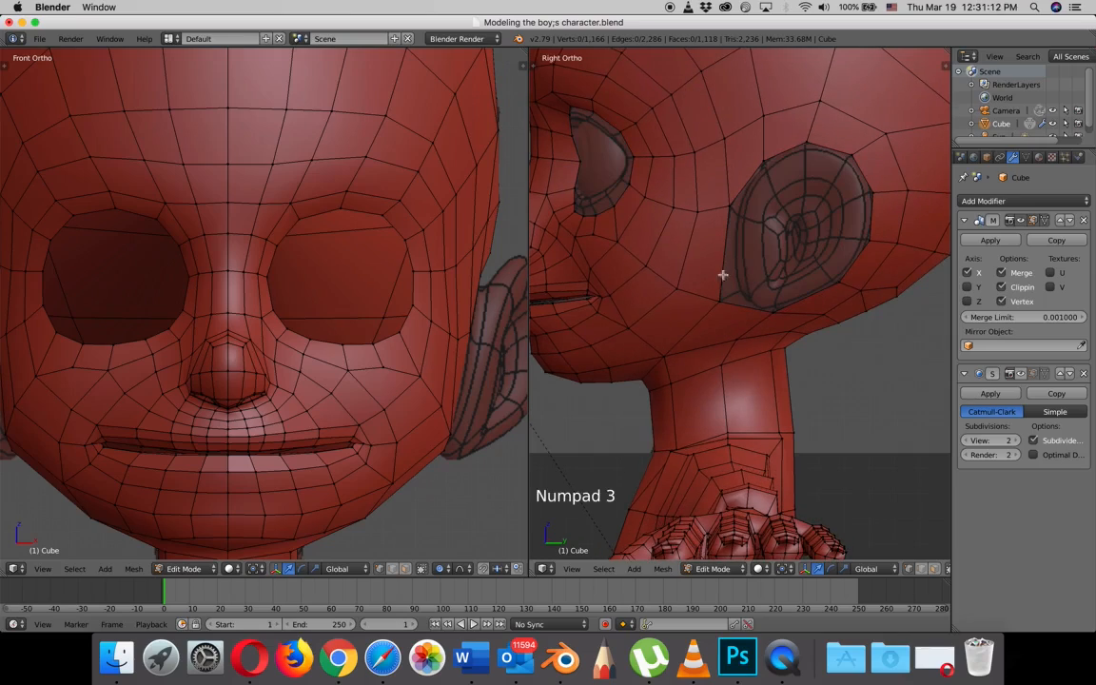
right_click(770, 311)
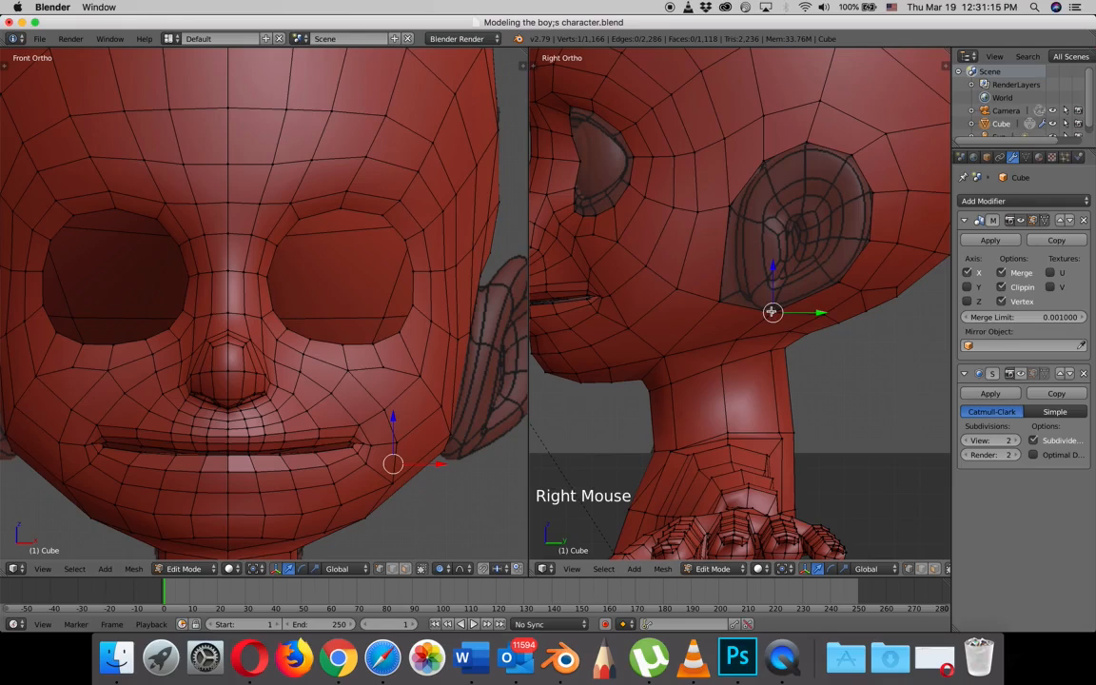
alt+right_click(771, 311)
scroll(807, 238, up, 2)
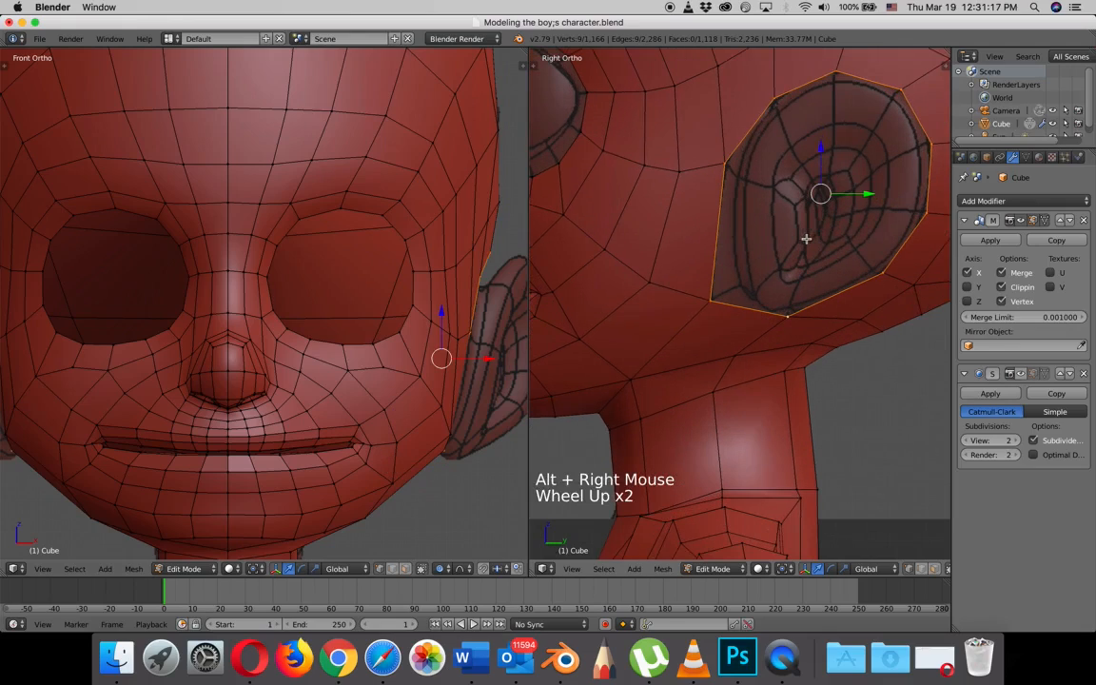
shift+middle_drag(808, 237, 755, 294)
scroll(759, 296, up, 1)
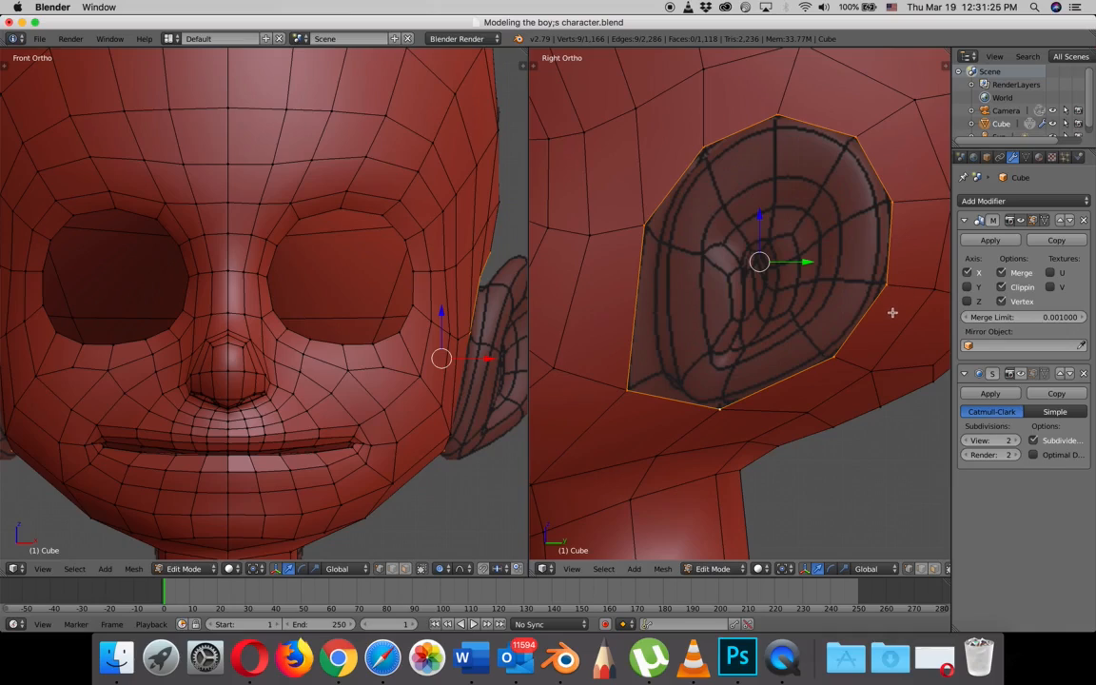
key(e)
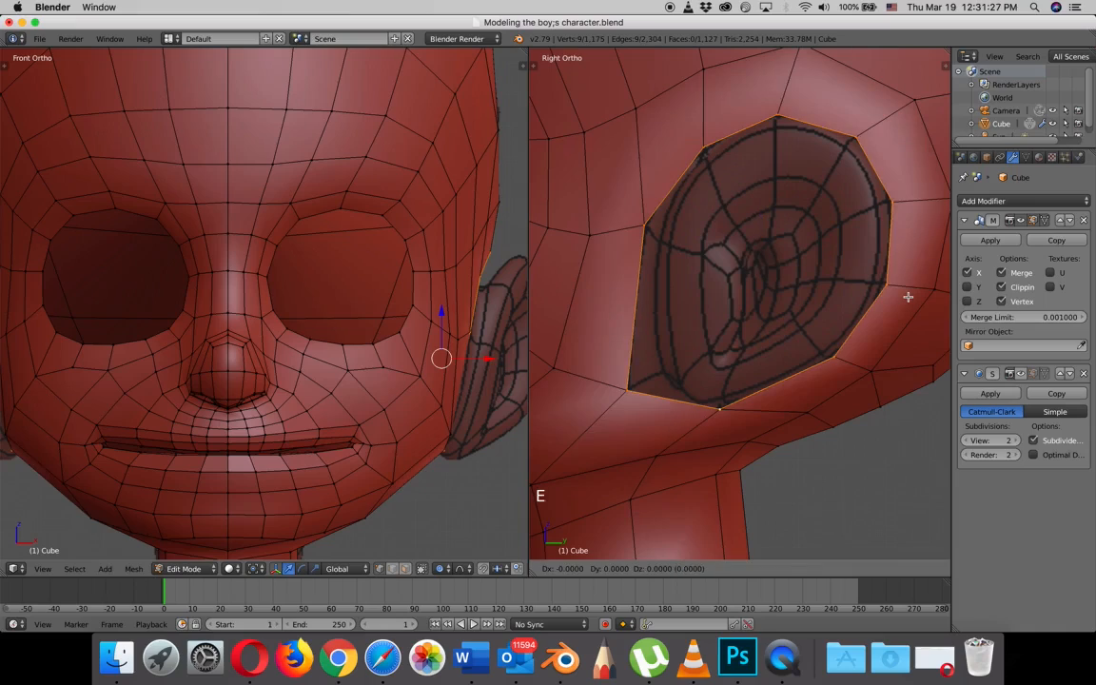
key(s)
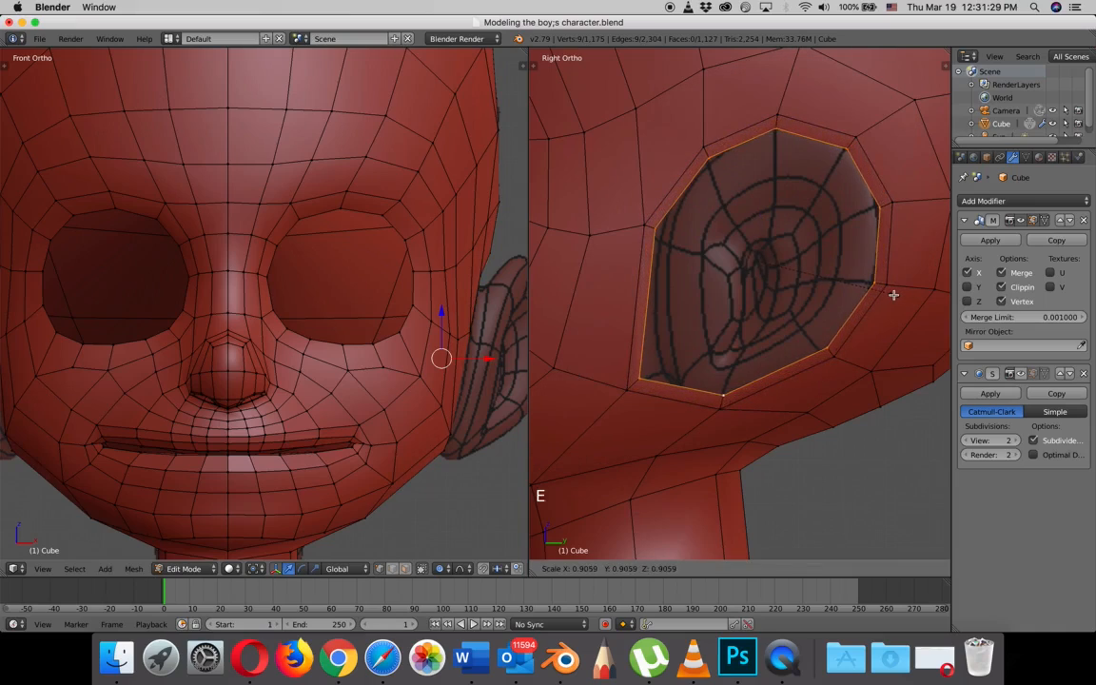
click(893, 295)
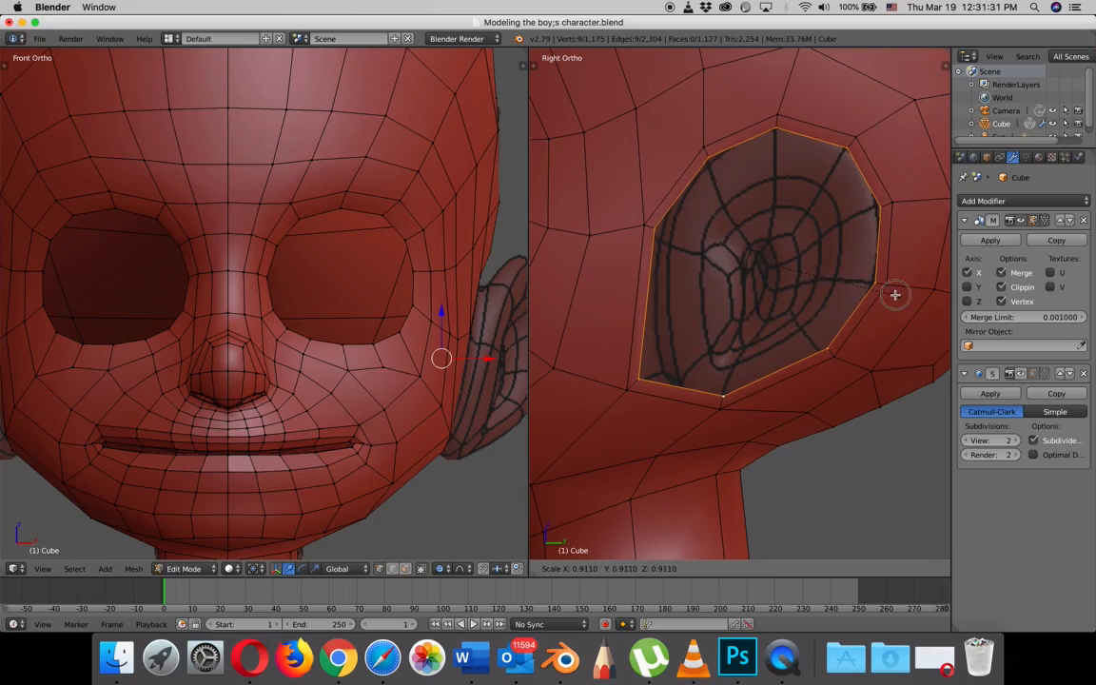
- Turn off proportional editing and move the new inner ear loop's lower front vertex about 0.055 inward to the reference line
right_click(637, 377)
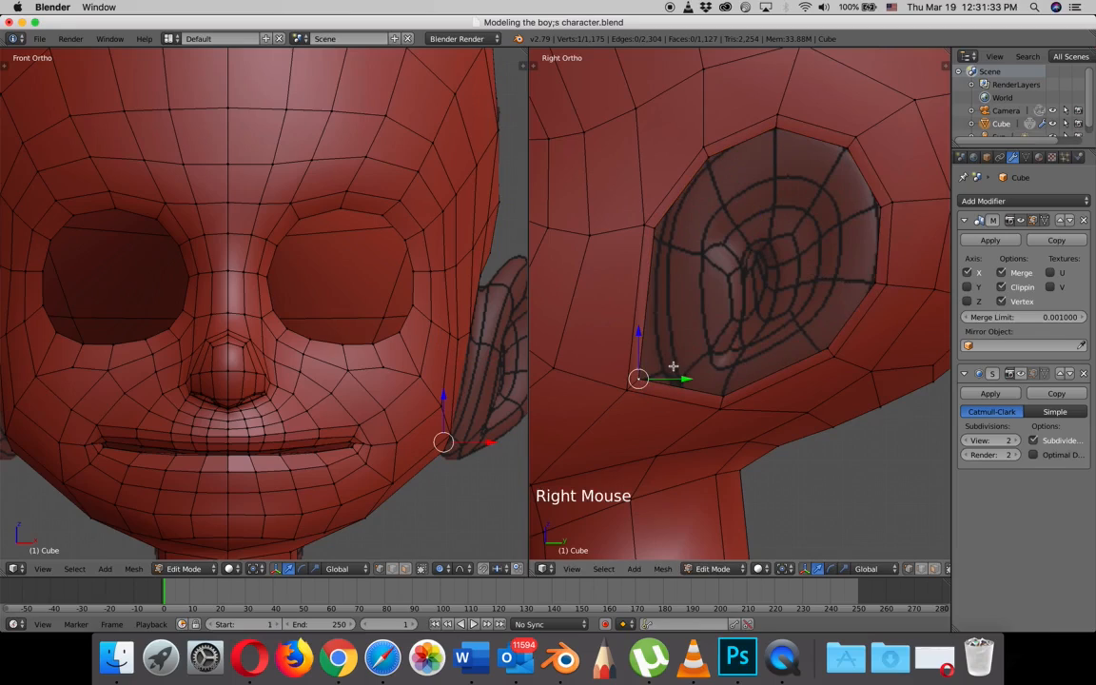
key(g)
right_click(691, 369)
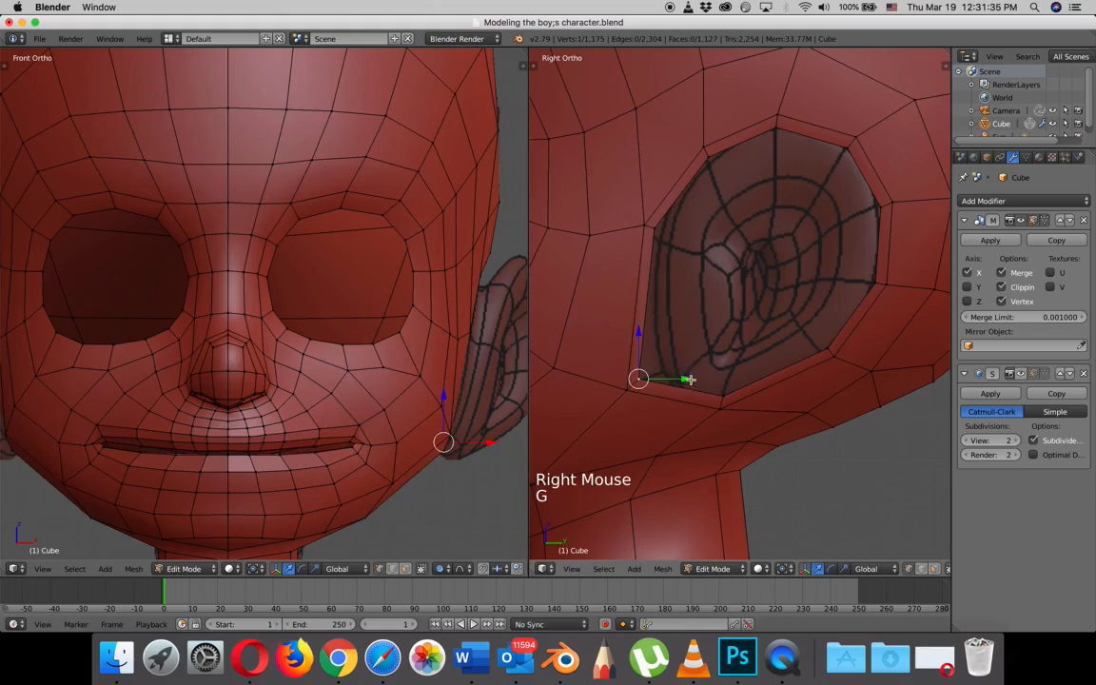
key(o)
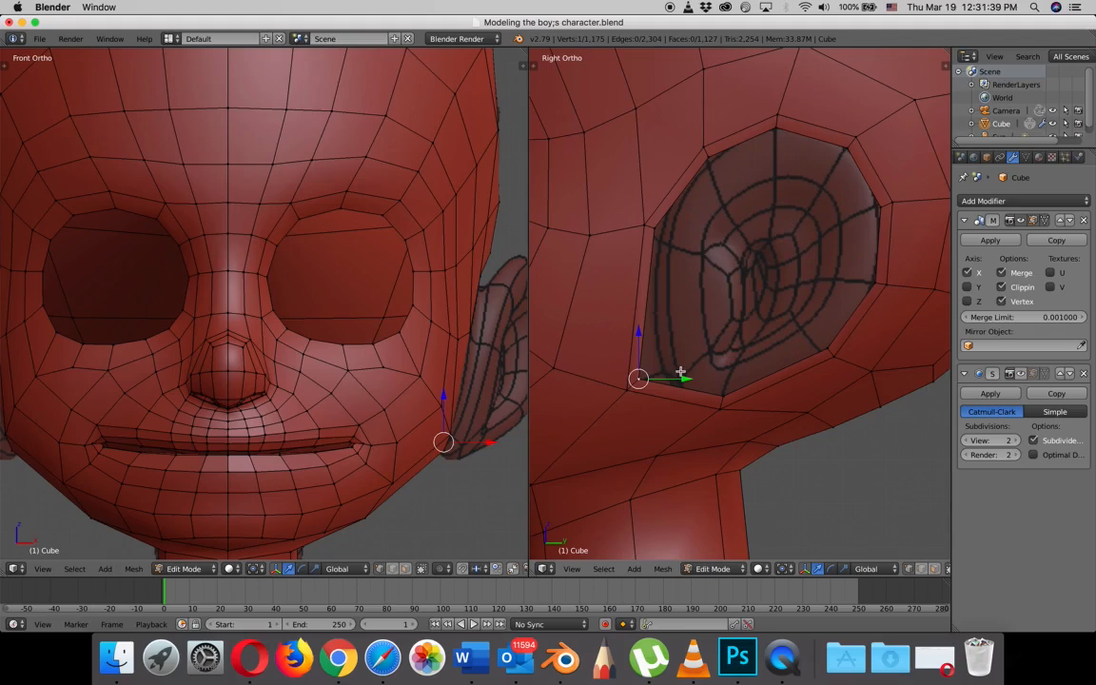
key(g)
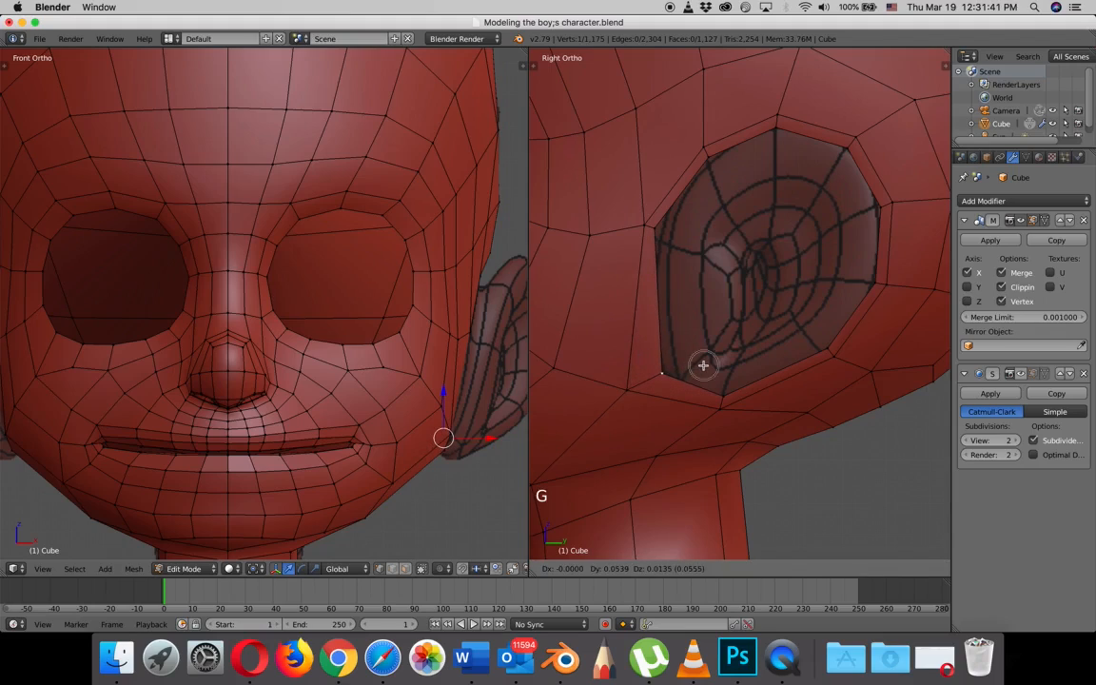
click(703, 365)
- Reposition the upper front vertices of the ear opening's inner and outer loops to follow the ear reference
right_click(657, 231)
key(g)
click(663, 247)
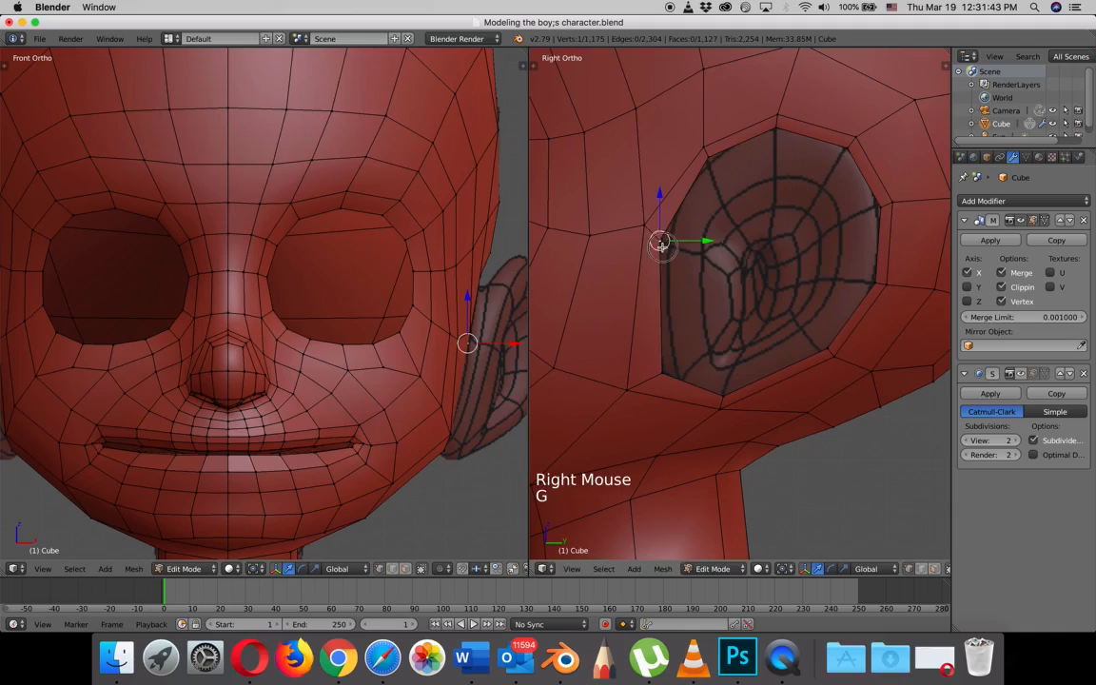
right_click(646, 226)
key(g)
click(643, 231)
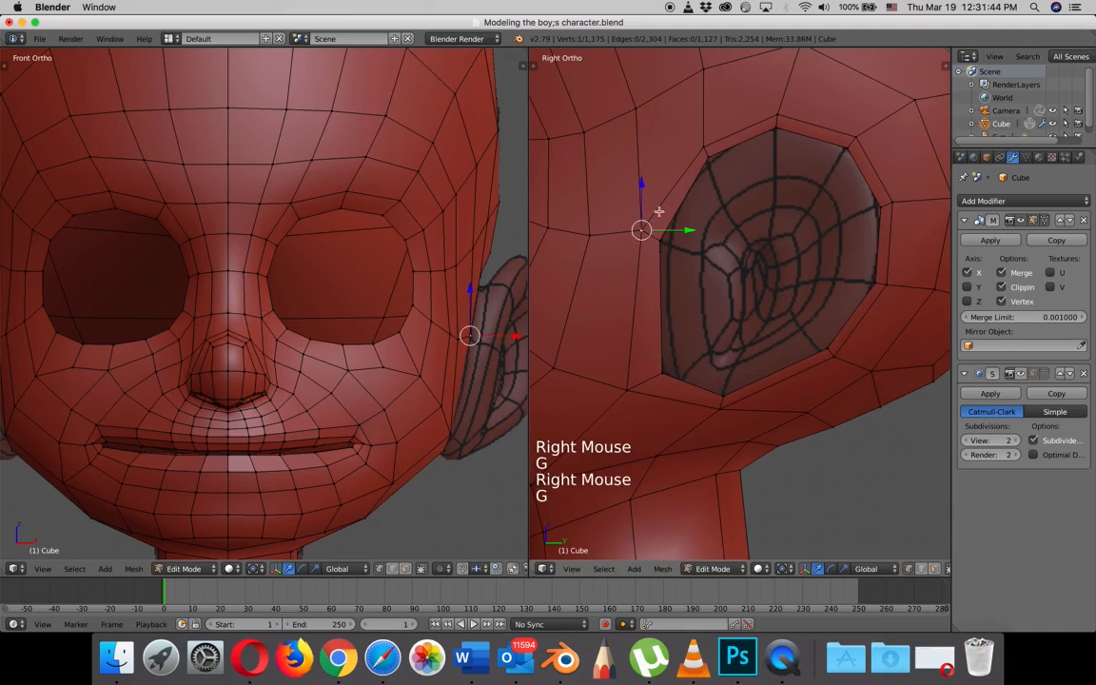
right_click(705, 147)
right_click(705, 147)
key(g)
click(711, 166)
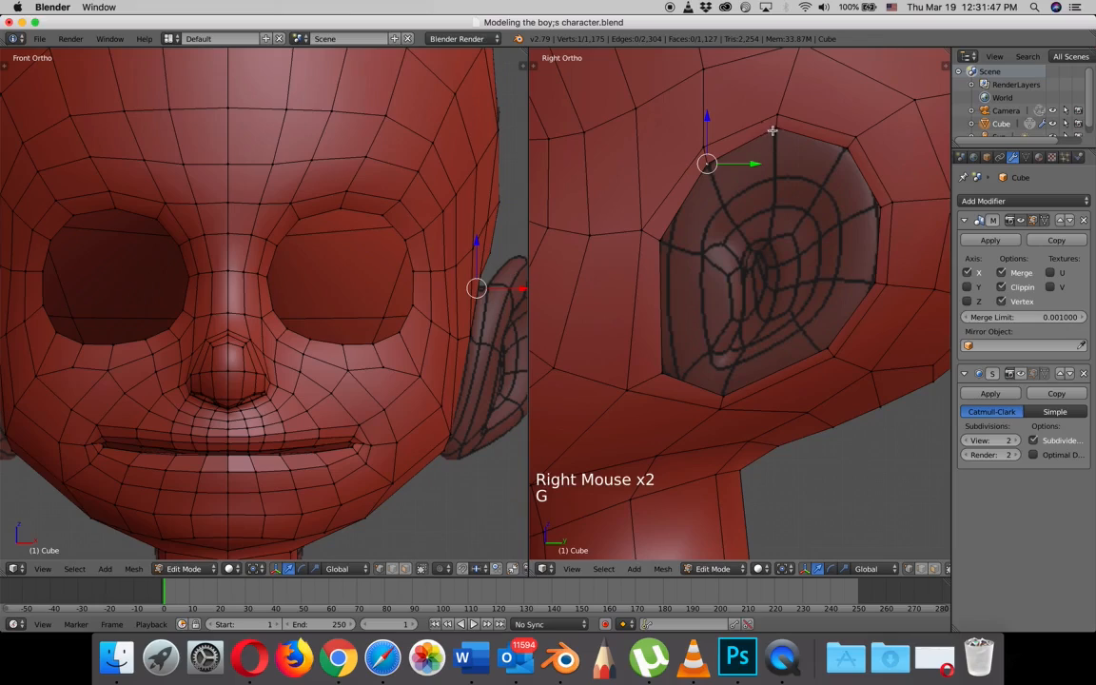
- Nudge the two rear vertices of the inner ear loop slightly inward to match the ear reference
right_click(883, 208)
key(g)
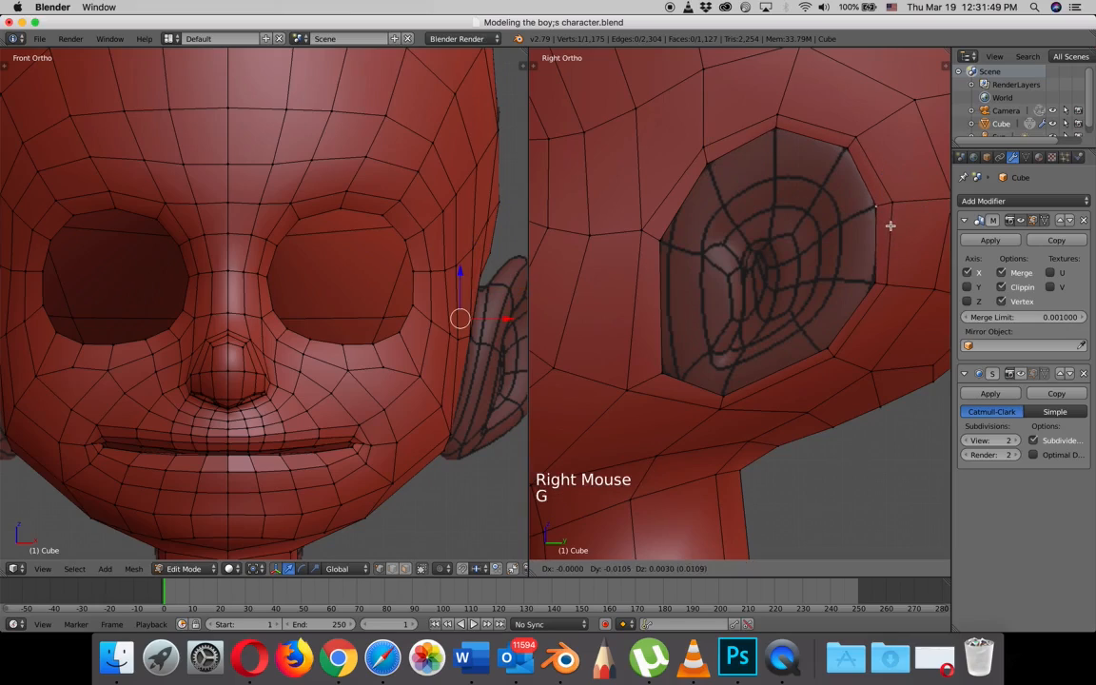
click(886, 225)
right_click(875, 289)
key(g)
click(875, 287)
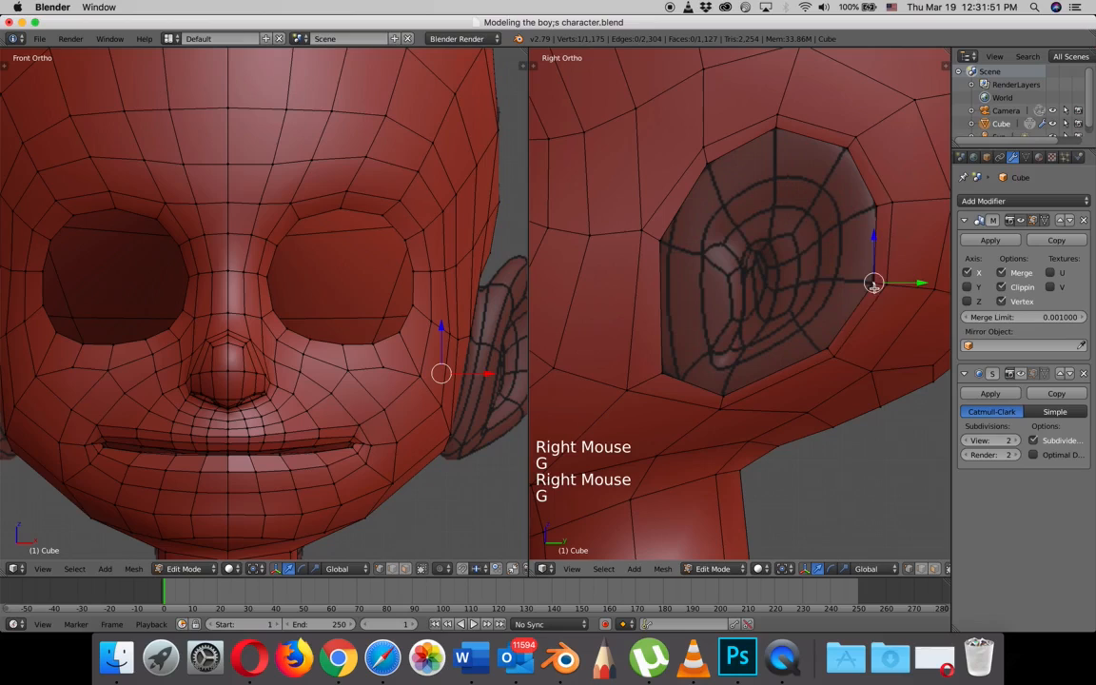
- Extrude the seven inner-loop vertices along the ear's upper, rear and lower edge, and scale the new edge strip inward
mouse_move(826, 308)
middle_down()
mouse_move(809, 313)
mouse_move(825, 307)
middle_up()
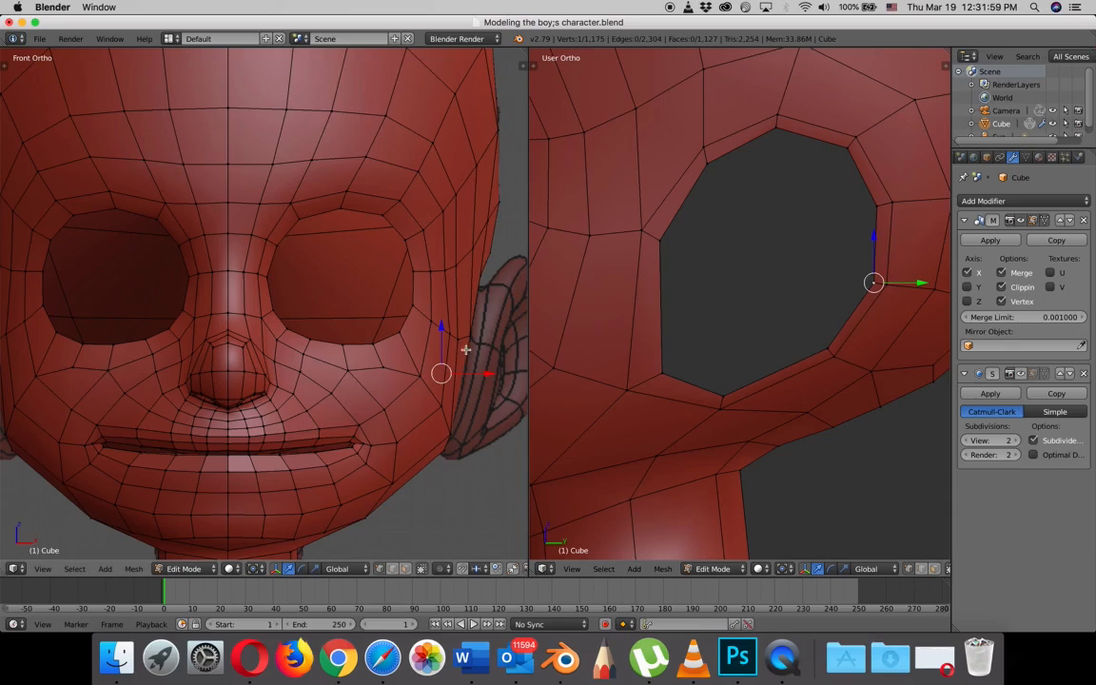
key(KP_3)
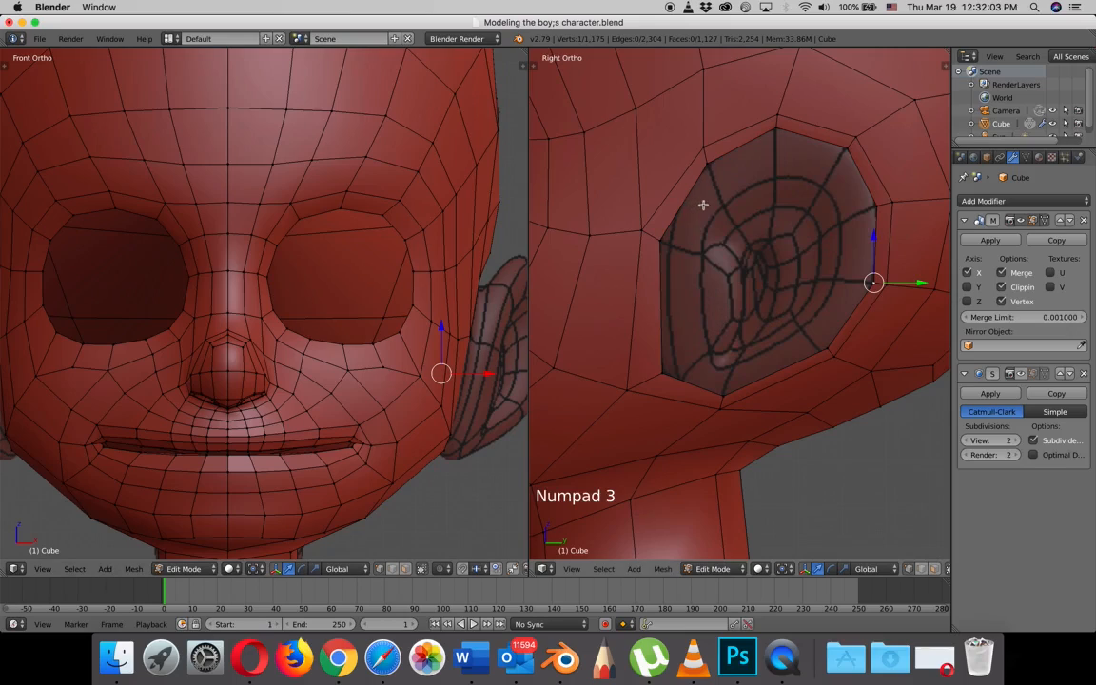
right_click(707, 164)
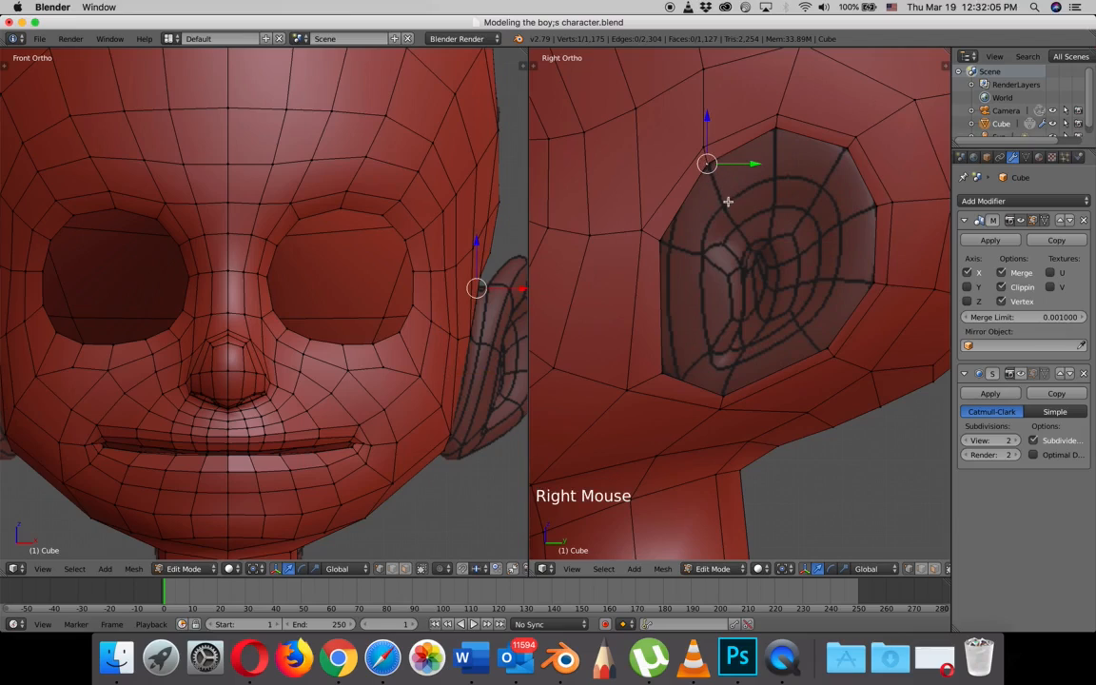
mouse_move(707, 117)
mouse_down()
mouse_move(698, 95)
mouse_move(702, 117)
mouse_up()
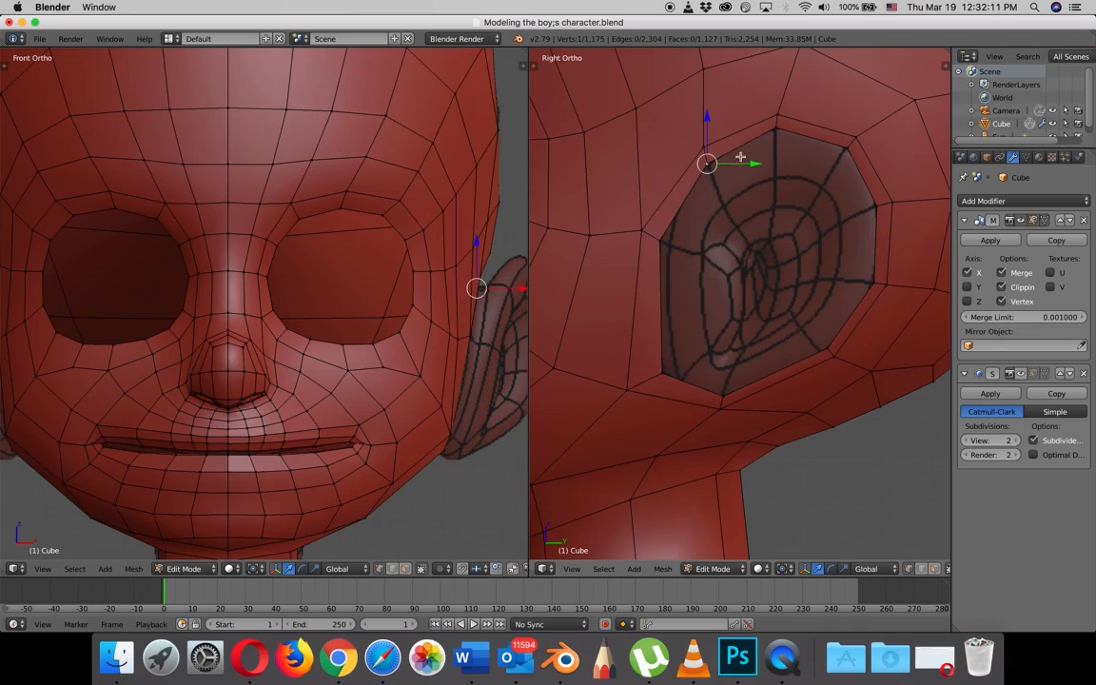
shift+right_click(776, 127)
shift+right_click(845, 150)
shift+right_click(876, 205)
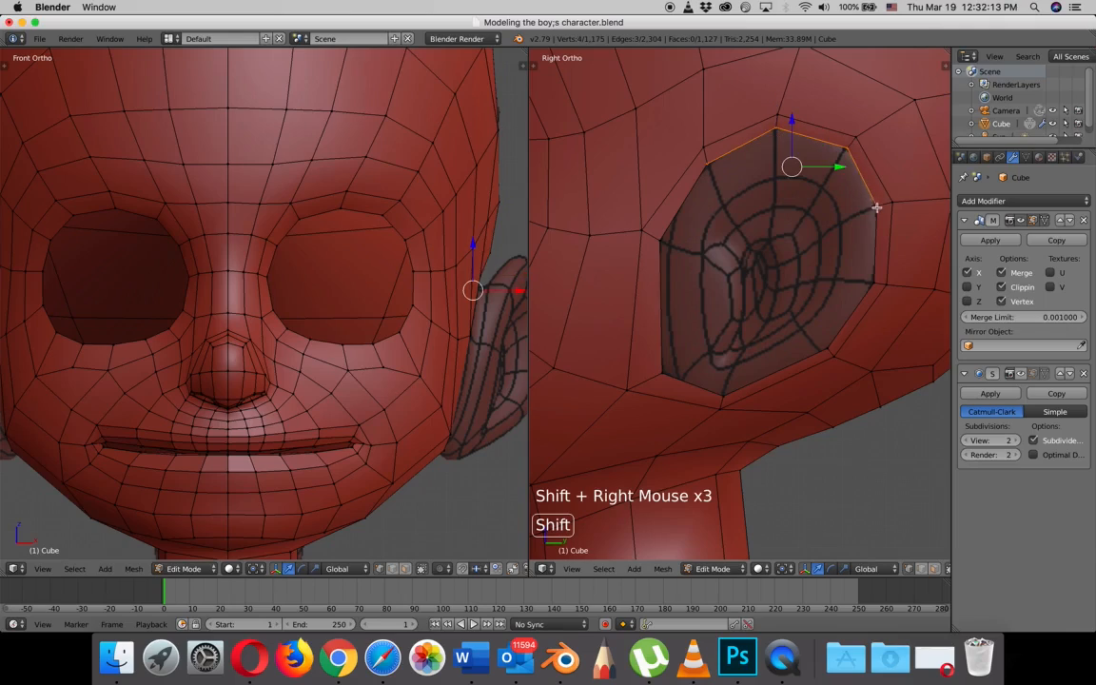
shift+right_click(876, 278)
shift+right_click(824, 344)
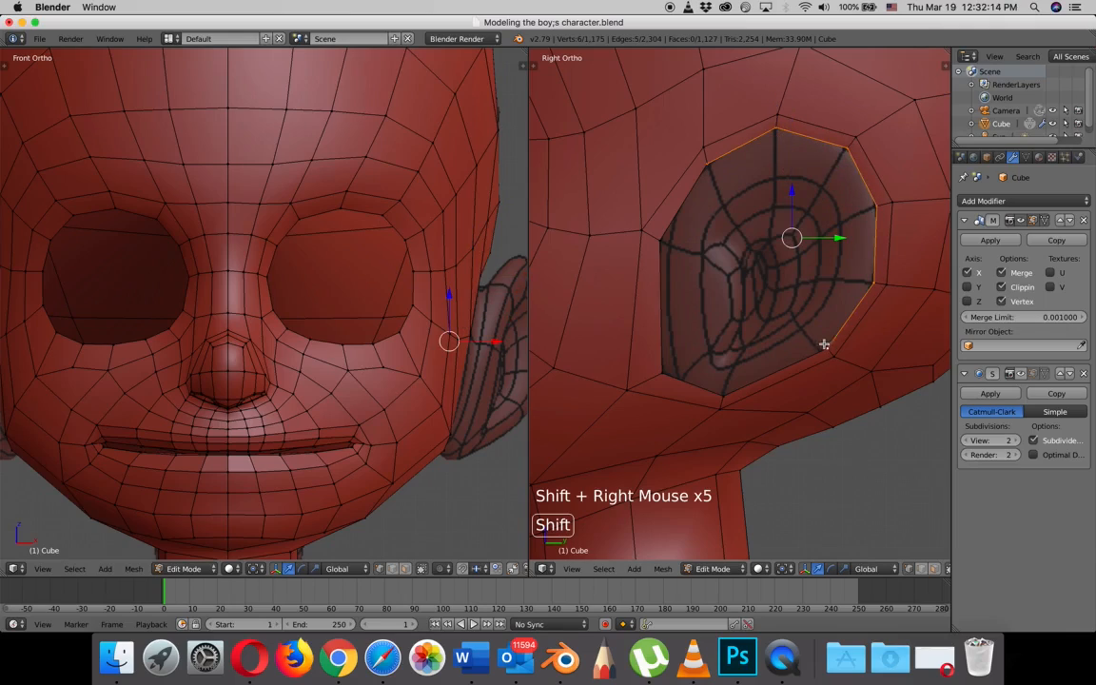
shift+right_click(726, 390)
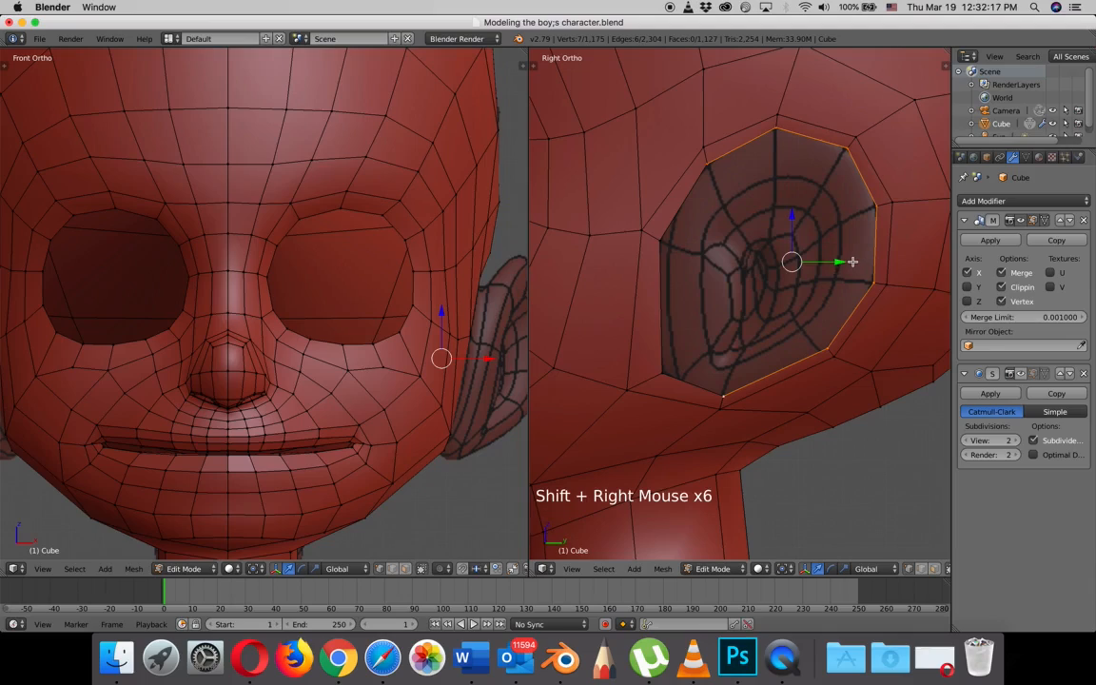
key(e)
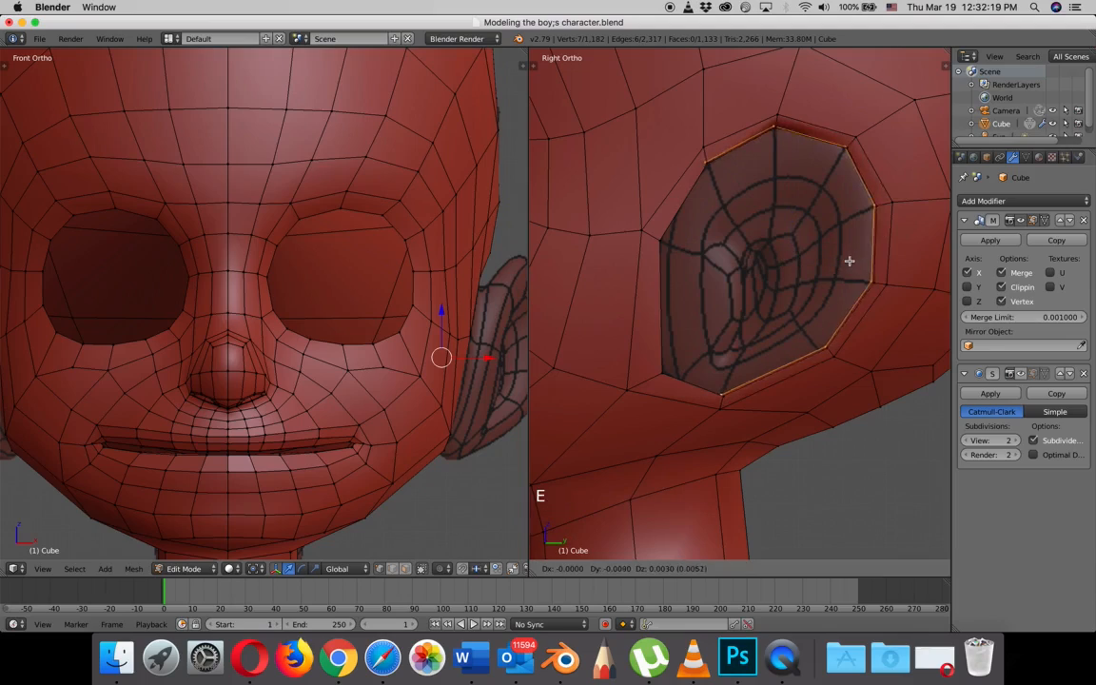
click(839, 271)
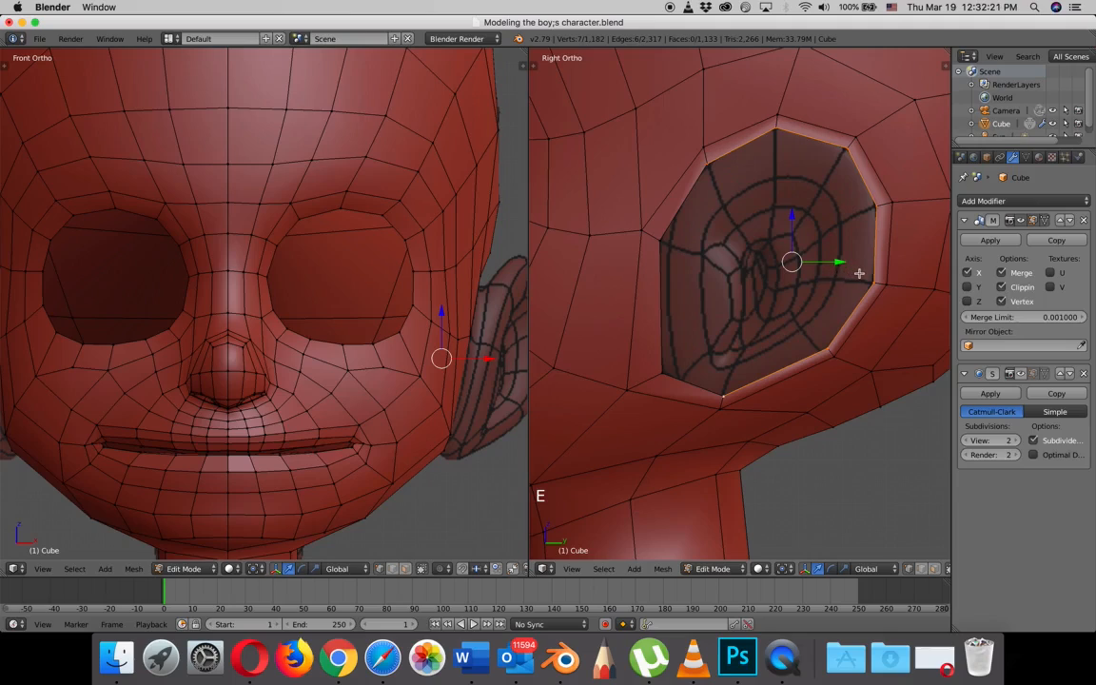
key(s)
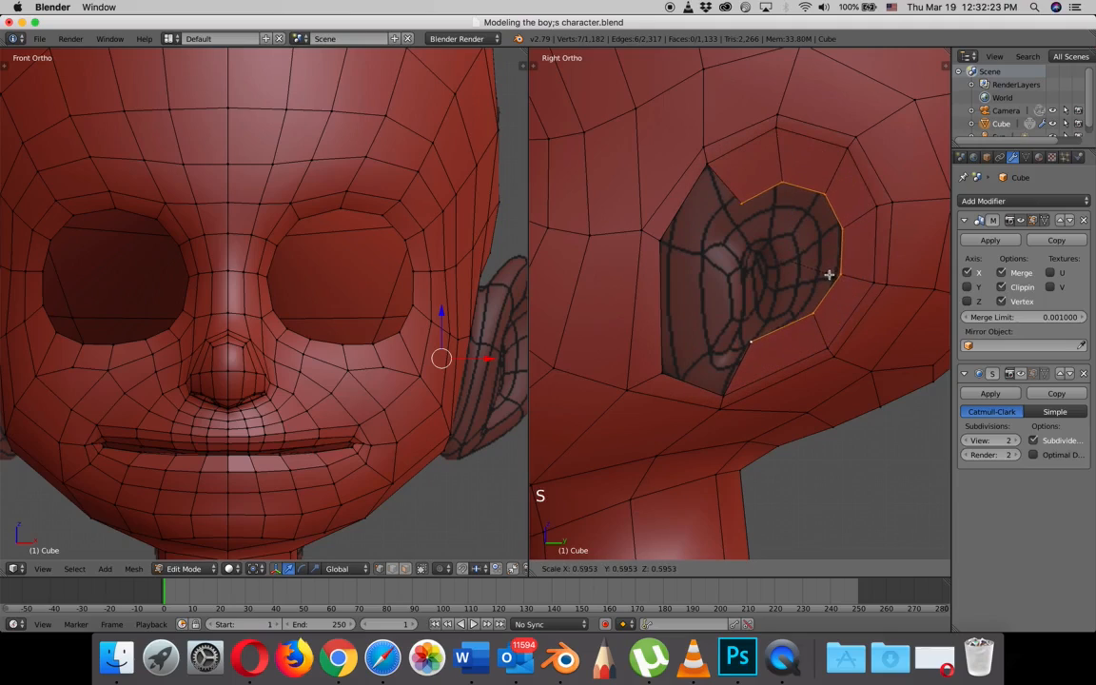
click(841, 279)
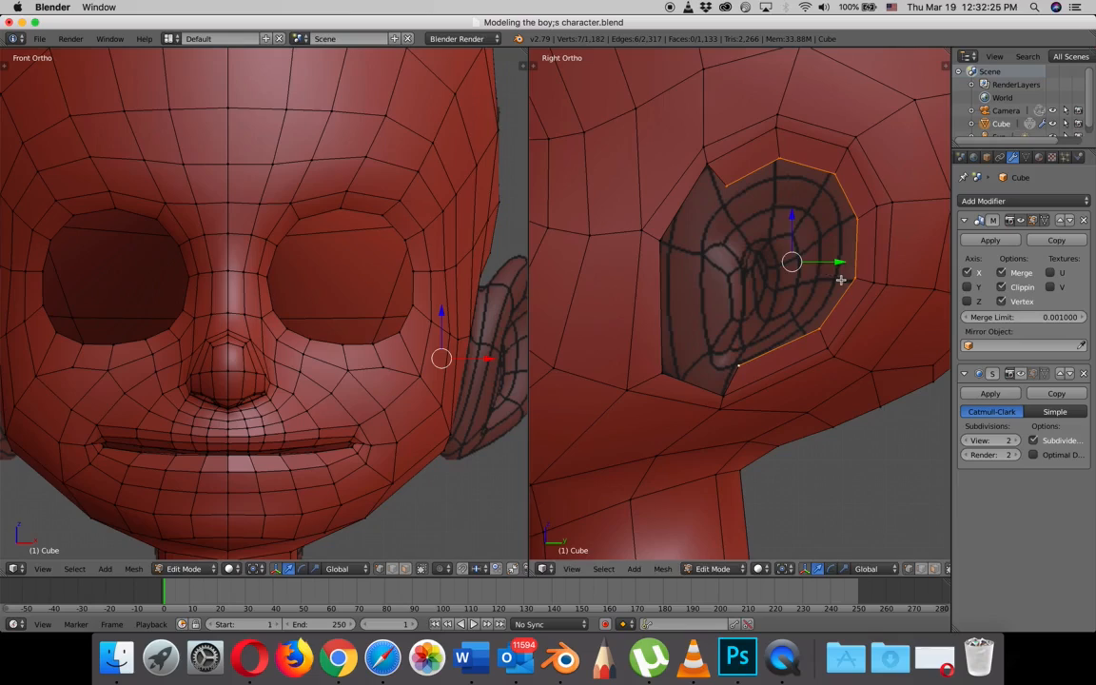
- Move the two lower vertices of the newly extruded ear strip onto the reference's inner ring
right_click(818, 331)
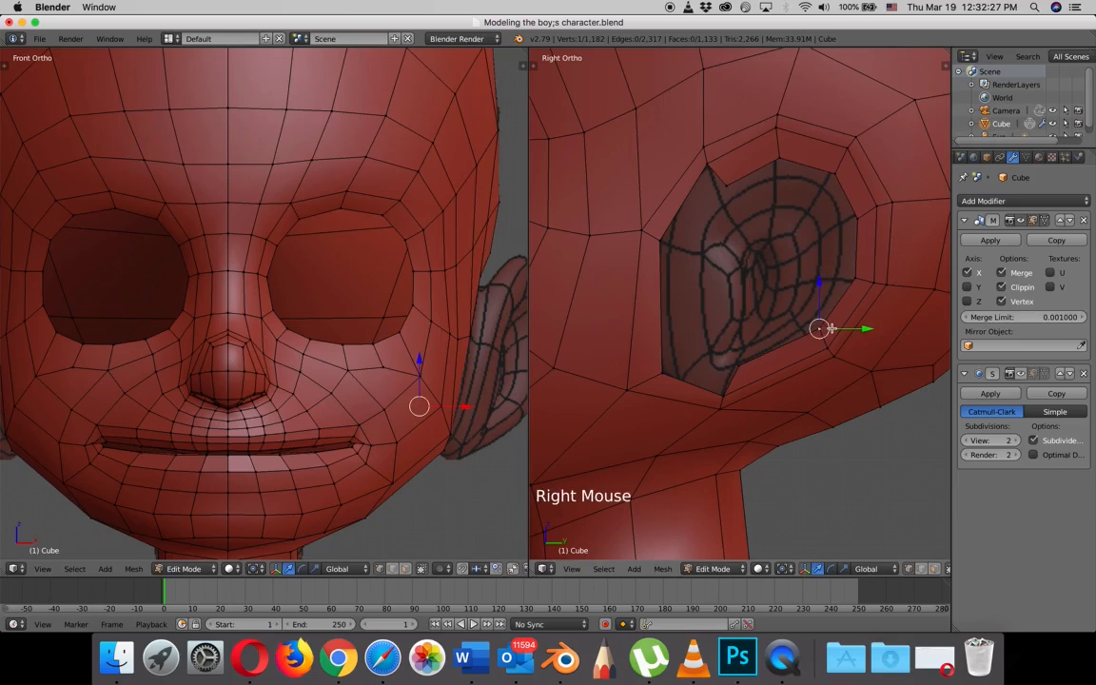
key(g)
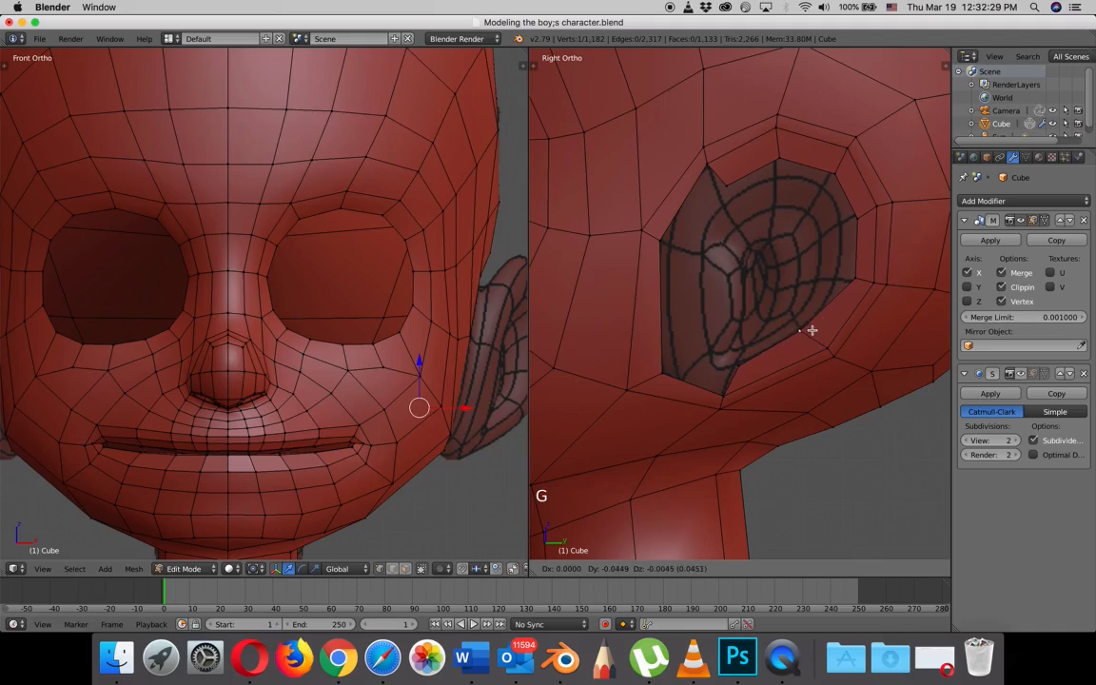
right_click(733, 370)
key(g)
- Move the two rear vertices of the inner ear strip inward onto the reference's inner ring
right_click(866, 280)
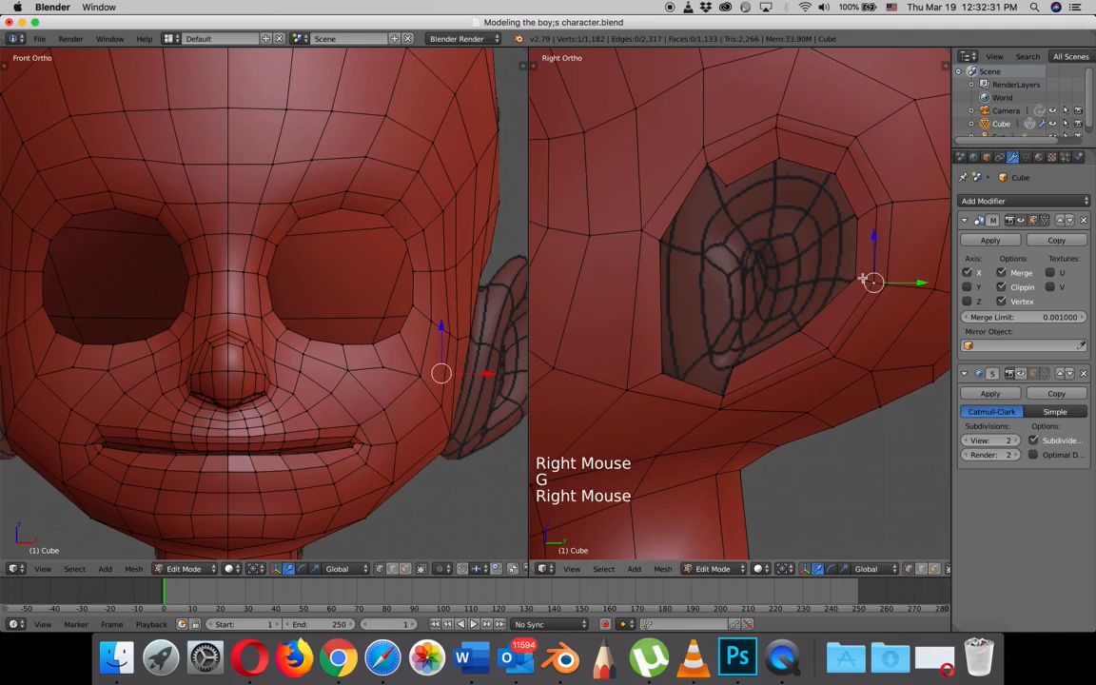
key(g)
right_click(857, 278)
key(g)
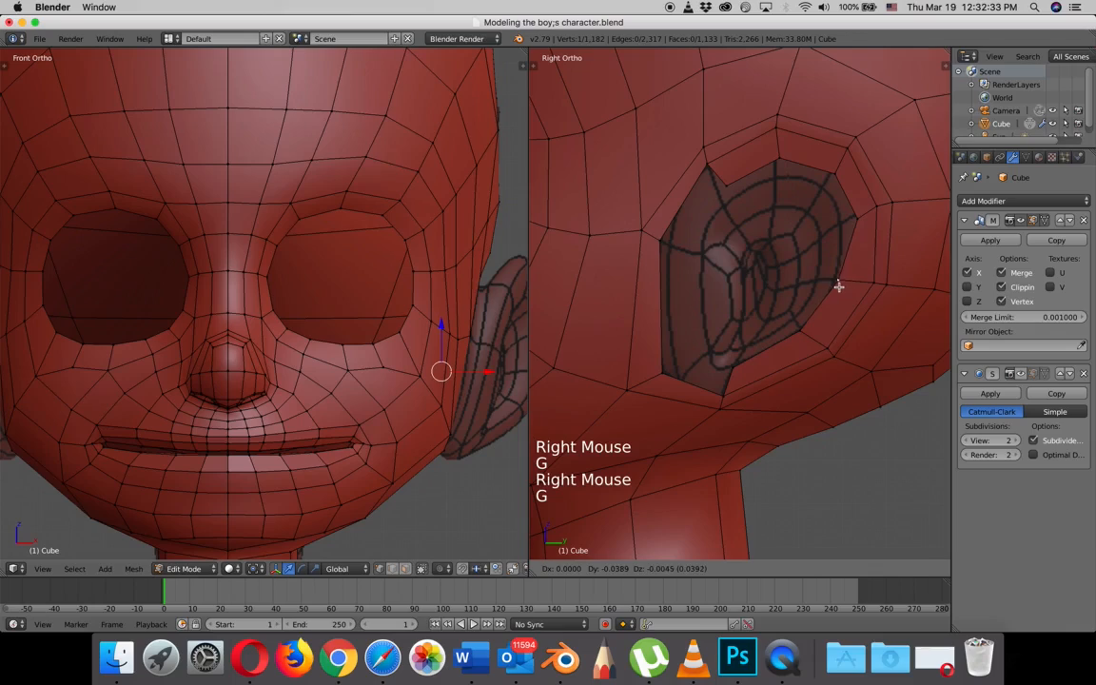
click(839, 287)
right_click(844, 226)
key(g)
- Lower the upper rear, top and upper front vertices of the inner ear strip onto the reference's inner ring
right_click(835, 169)
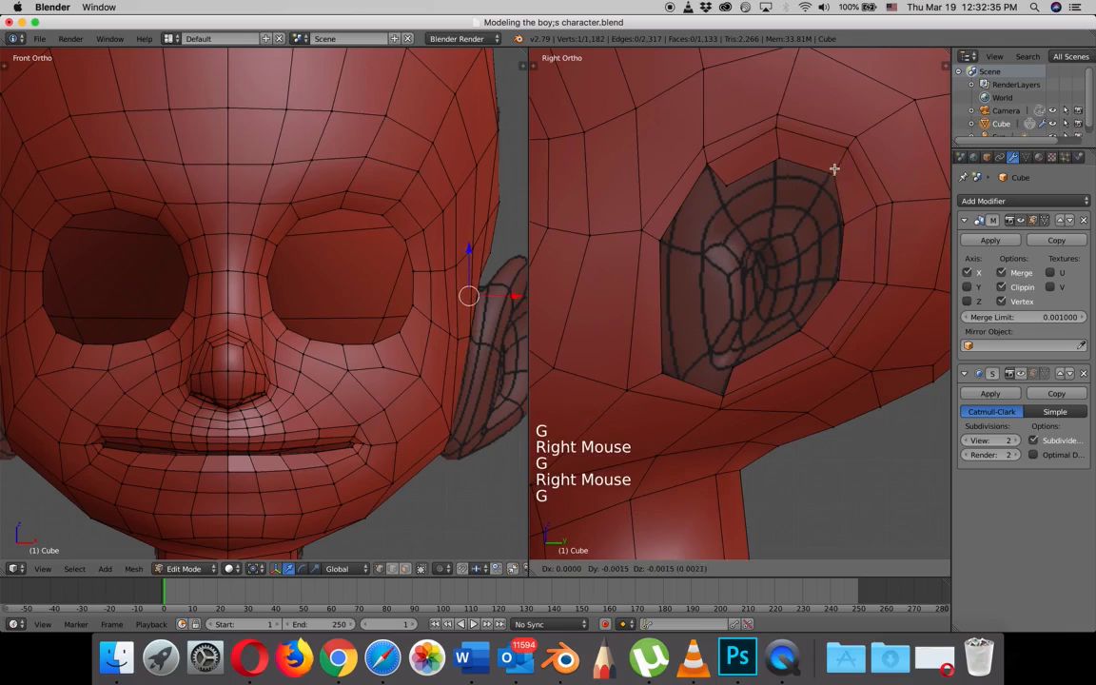
key(g)
click(824, 178)
right_click(779, 159)
key(g)
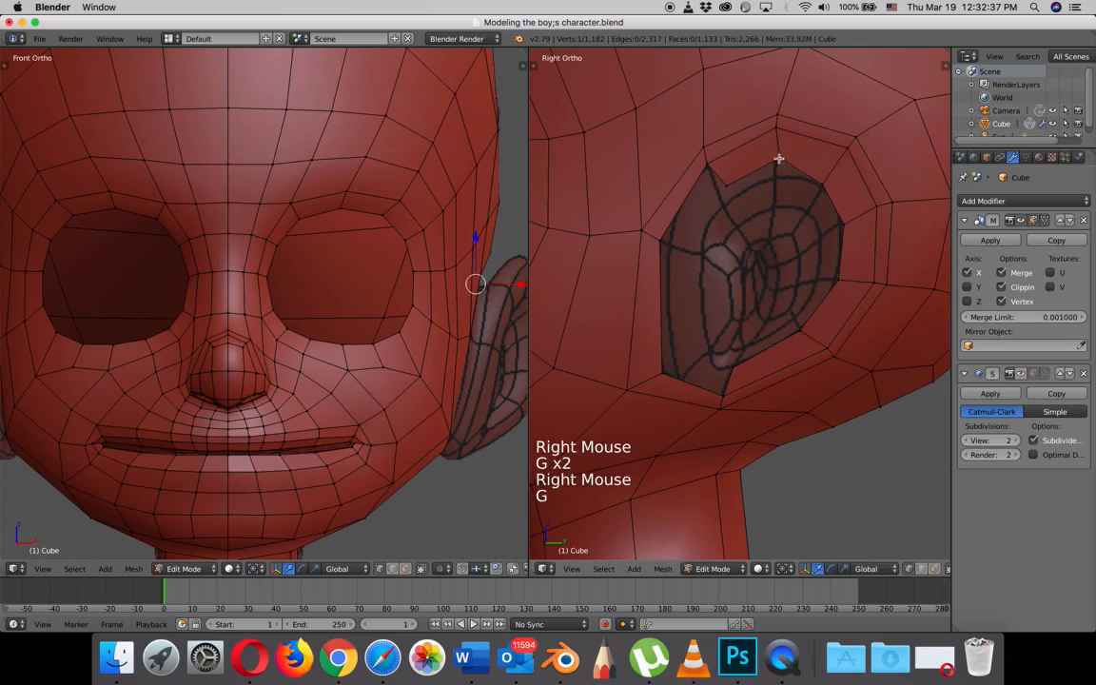
click(775, 177)
right_click(728, 189)
key(g)
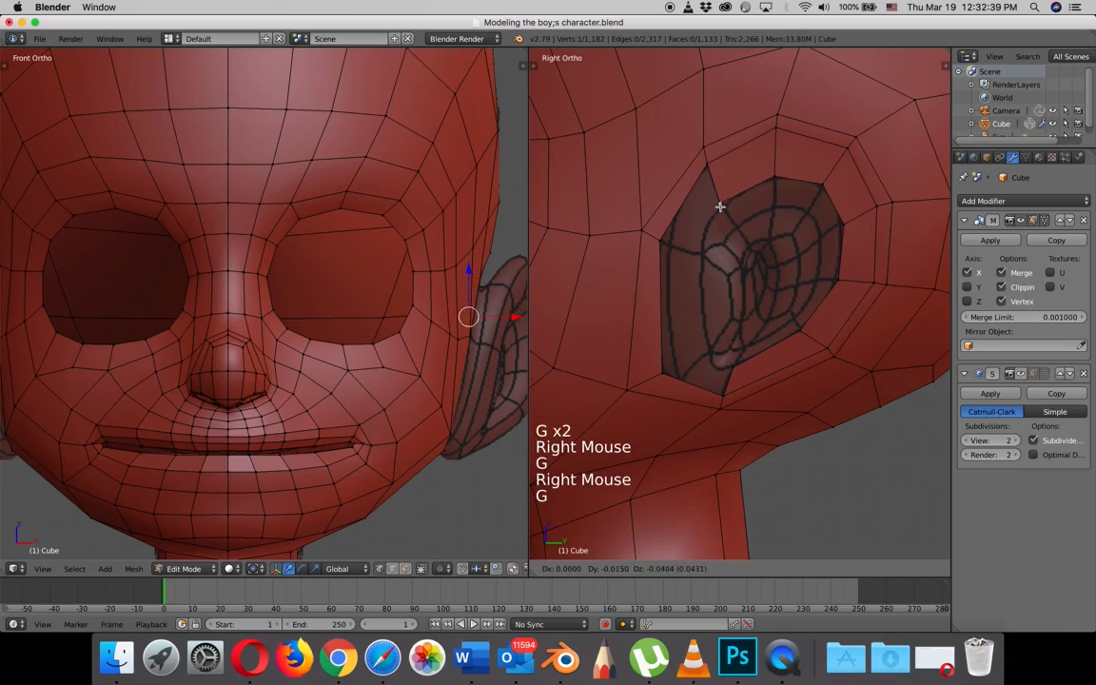
click(721, 207)
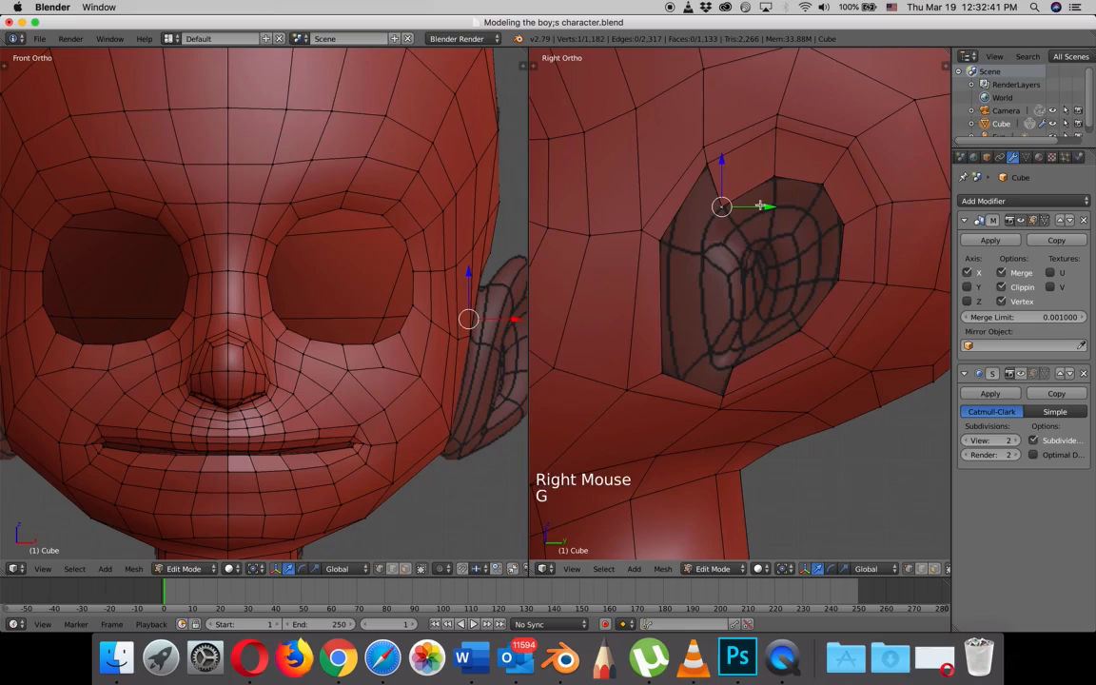
- Extrude the seven inner-ring vertices along the ear's upper, rear and lower edge about 0.15 units outward from the head
shift+right_click(776, 177)
shift+right_click(822, 183)
shift+right_click(843, 225)
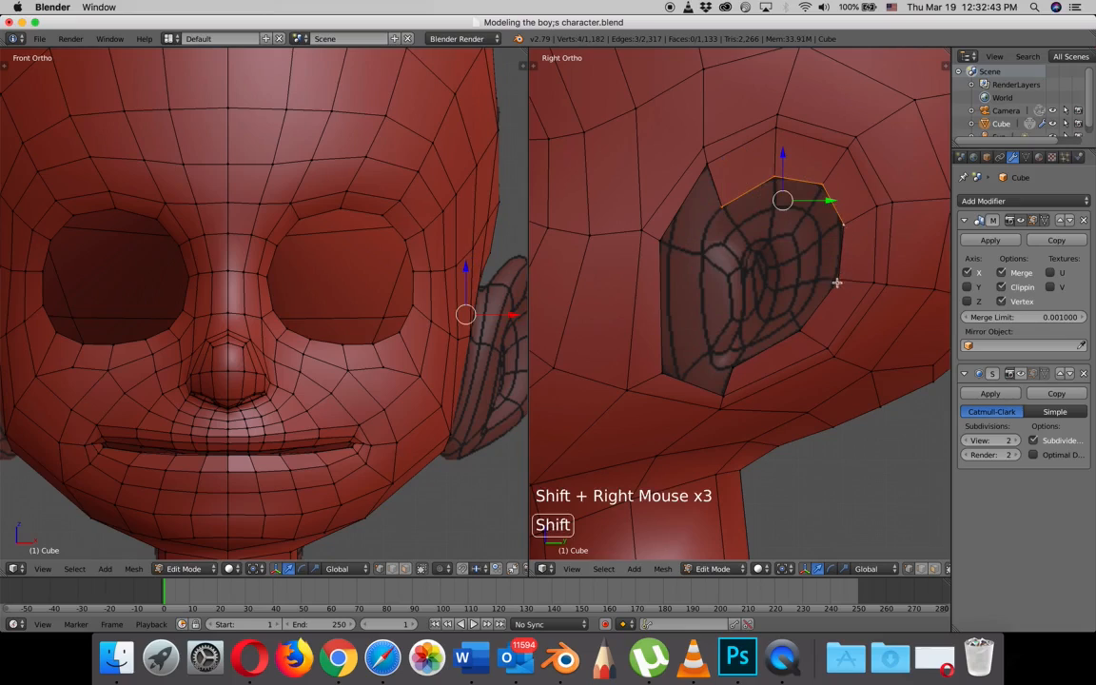
shift+right_click(837, 278)
shift+right_click(804, 328)
shift+right_click(734, 364)
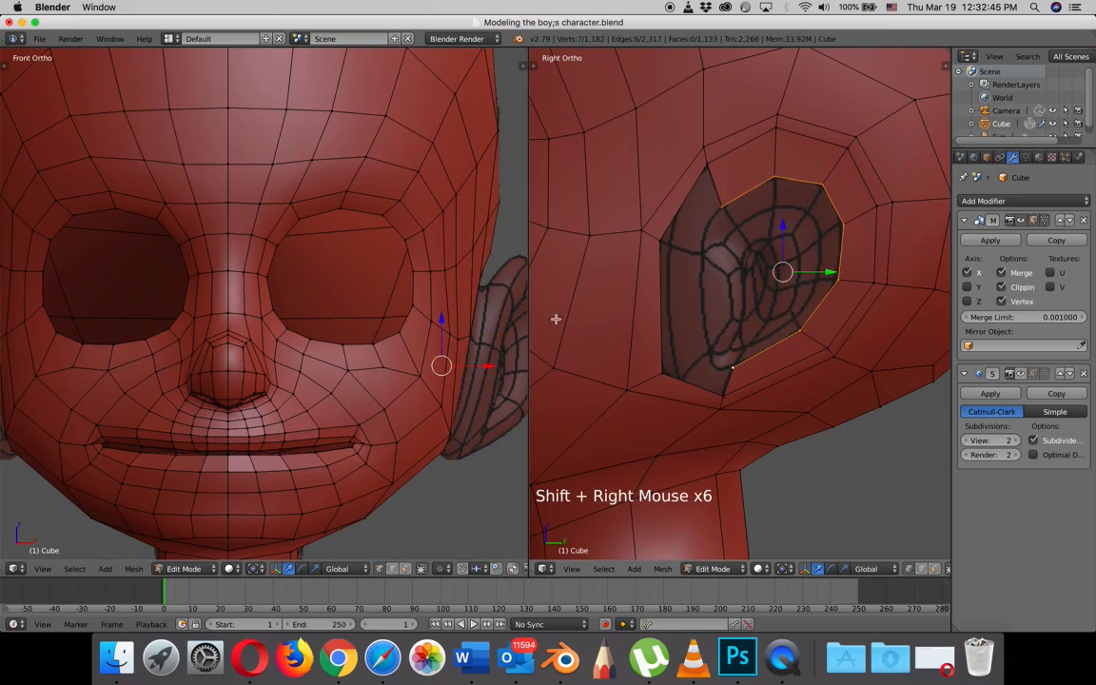
shift+scroll(461, 327, down, 2)
shift+middle_drag(462, 327, 401, 268)
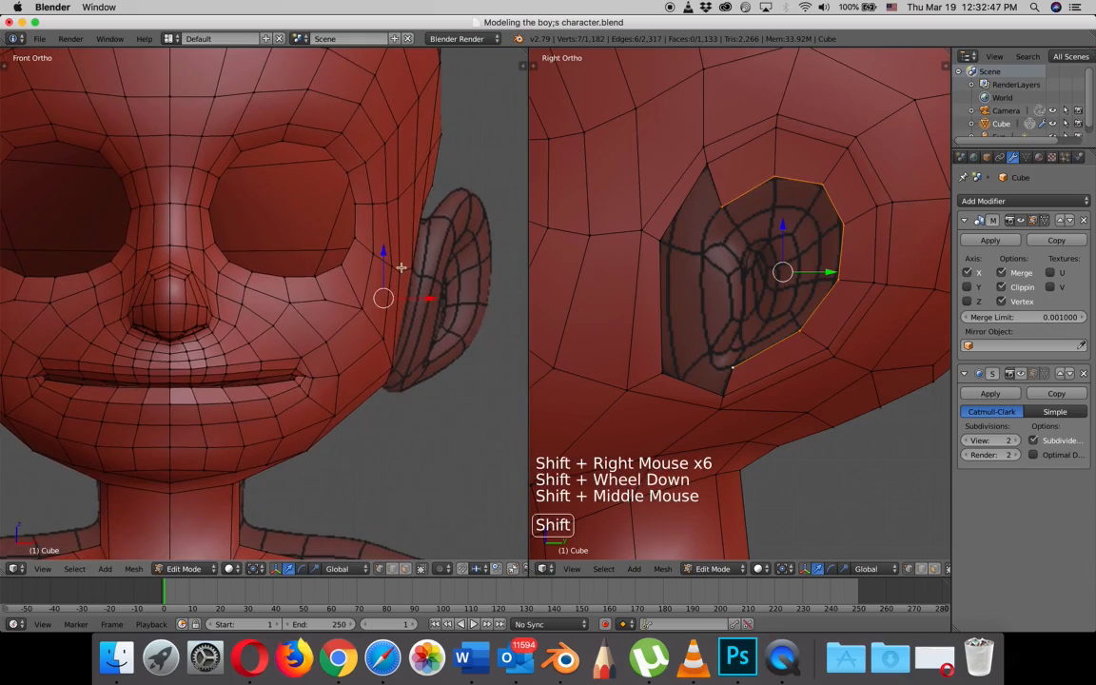
key(e)
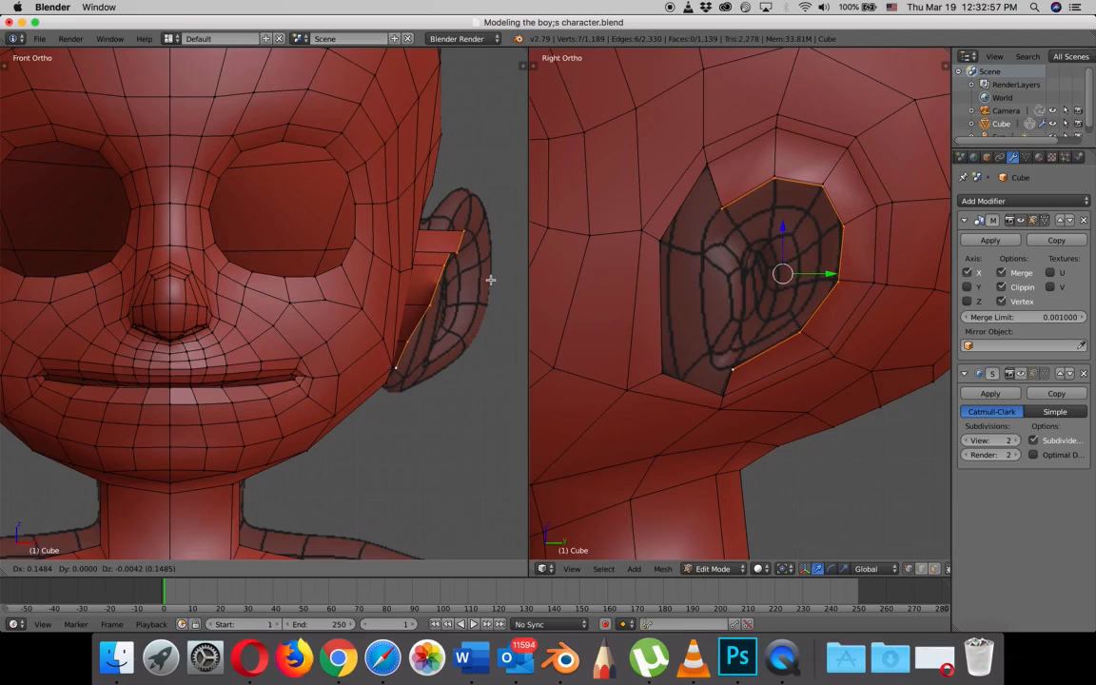
click(490, 279)
- Flatten the extruded ear edge by scaling it to 0 along X, and rotate it to follow the reference ear's slant
middle_drag(787, 238, 870, 265)
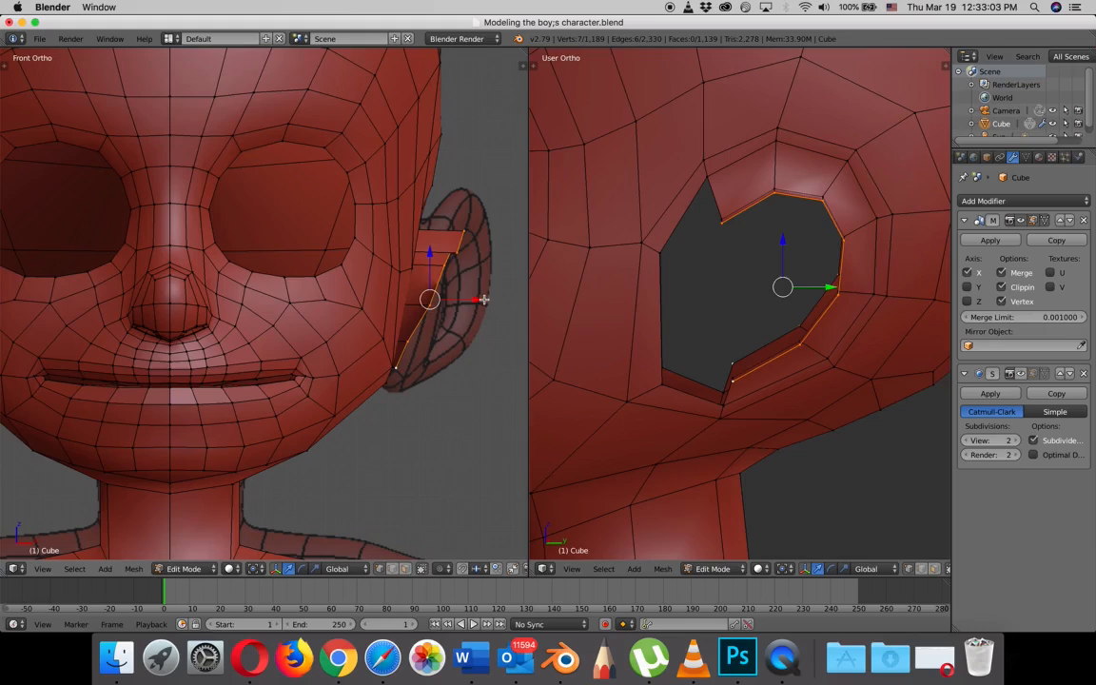
key(s)
key(x)
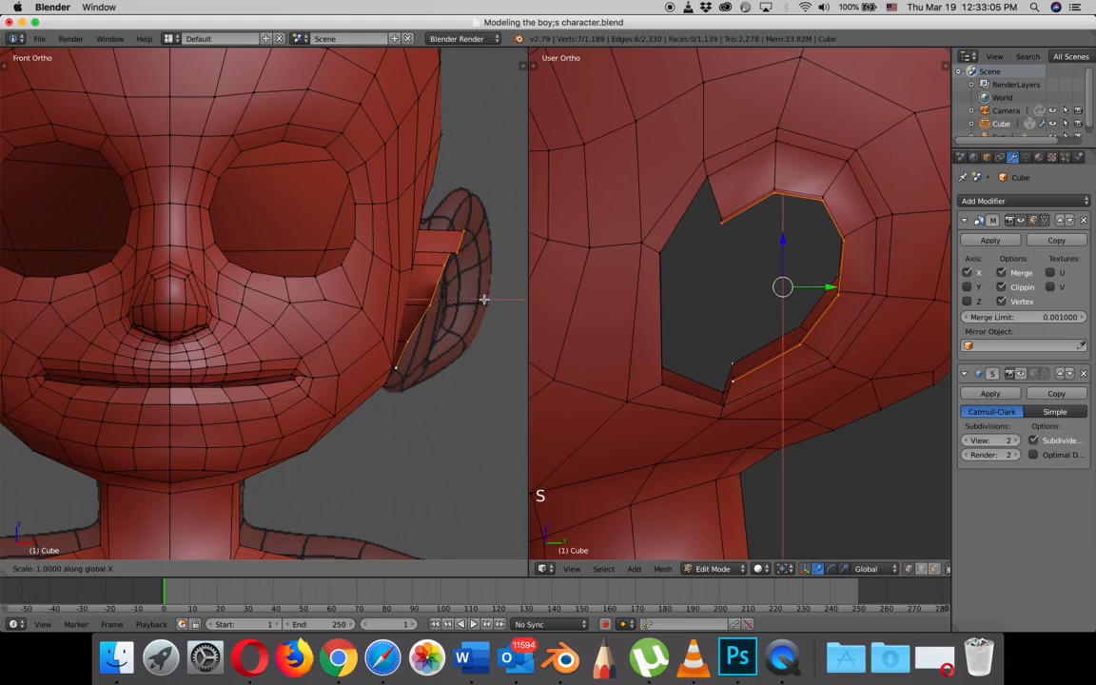
key(0)
key(Return)
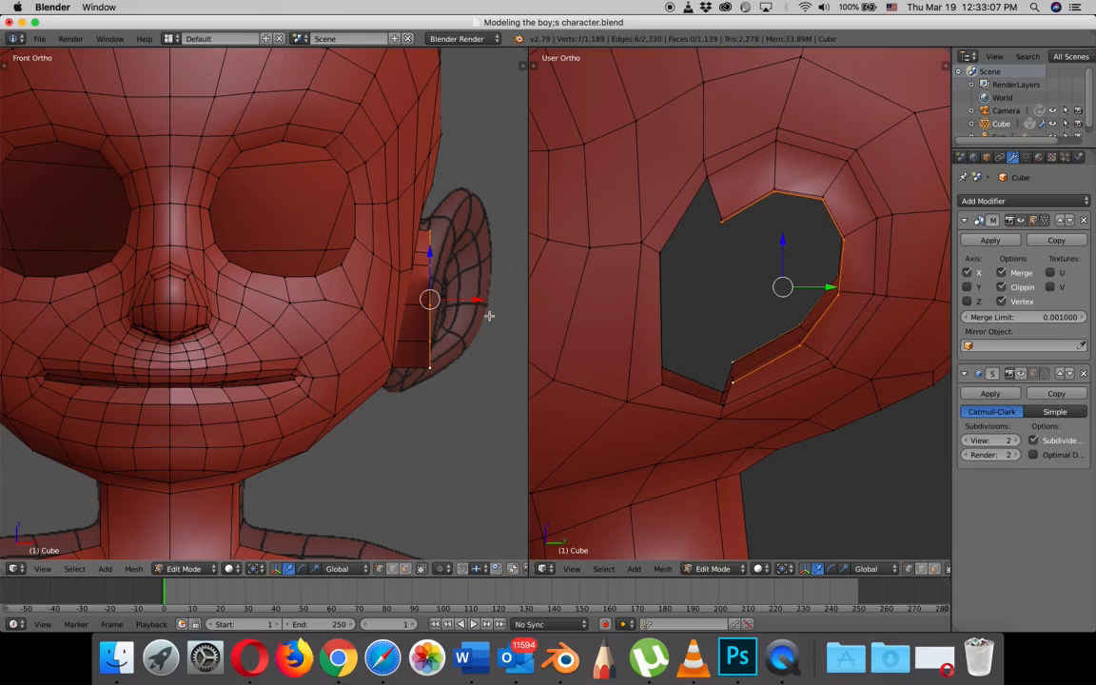
key(r)
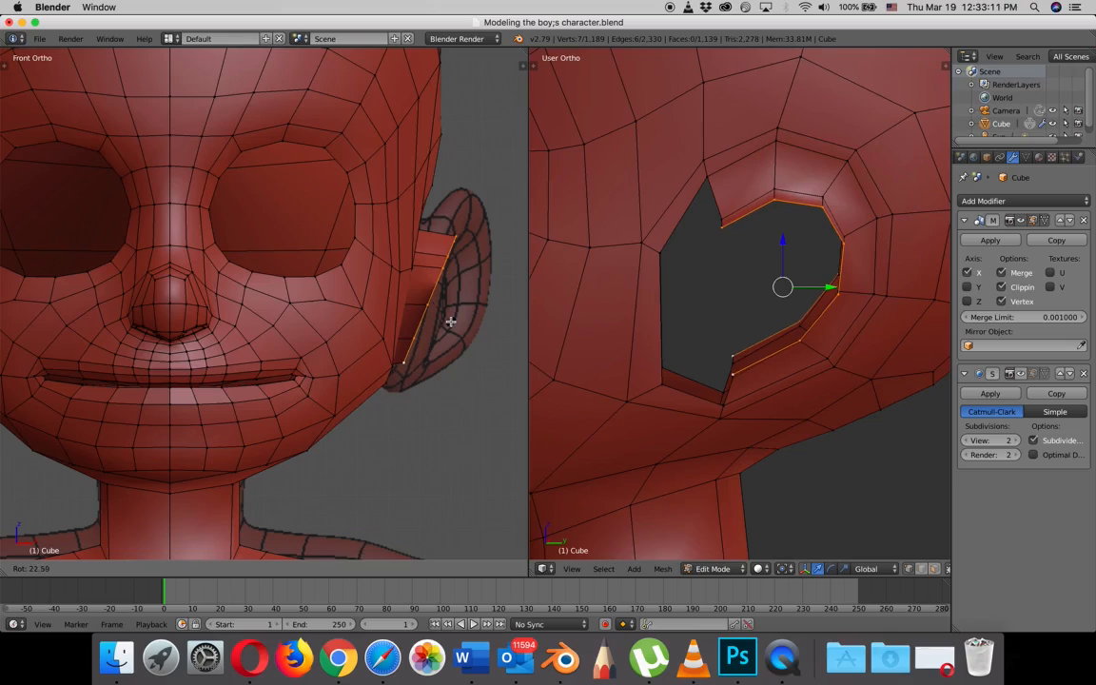
click(451, 322)
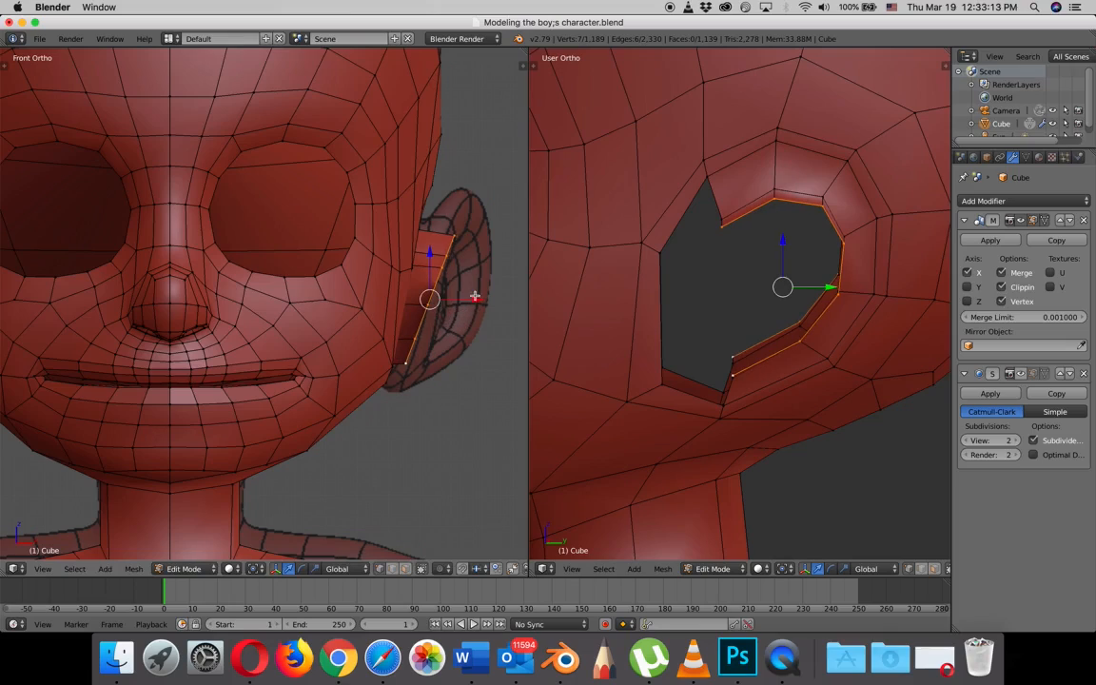
- Raise the top and upper front vertices at the base of the ear extrusion and shift them slightly outward along X
right_click(776, 186)
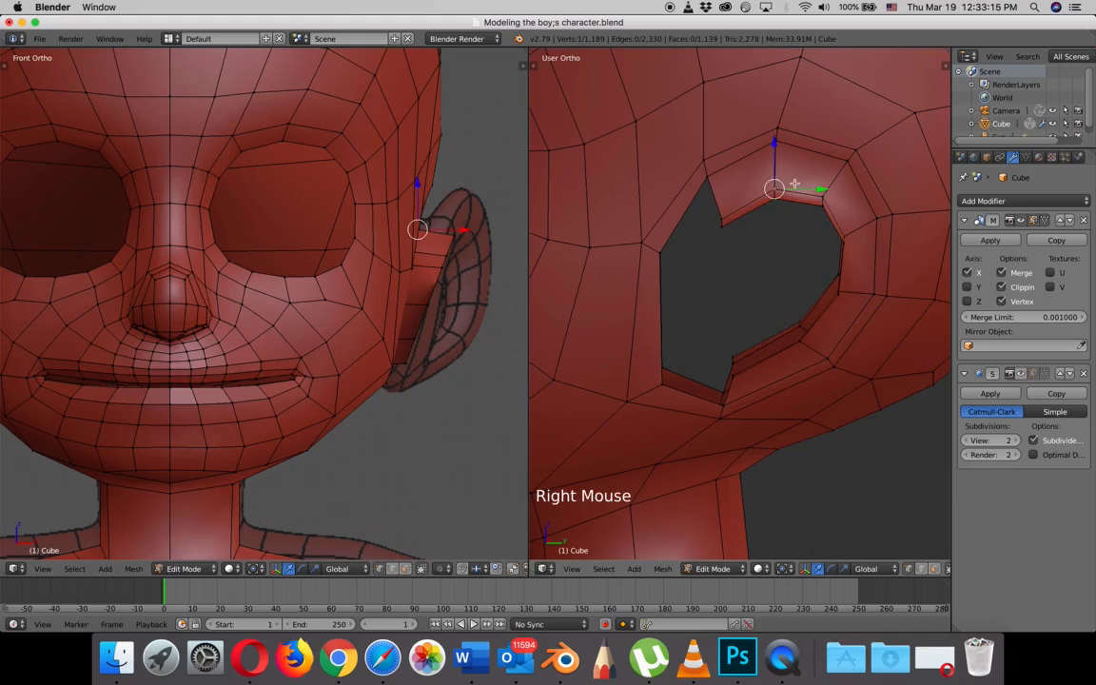
shift+right_click(719, 216)
drag(748, 159, 747, 143)
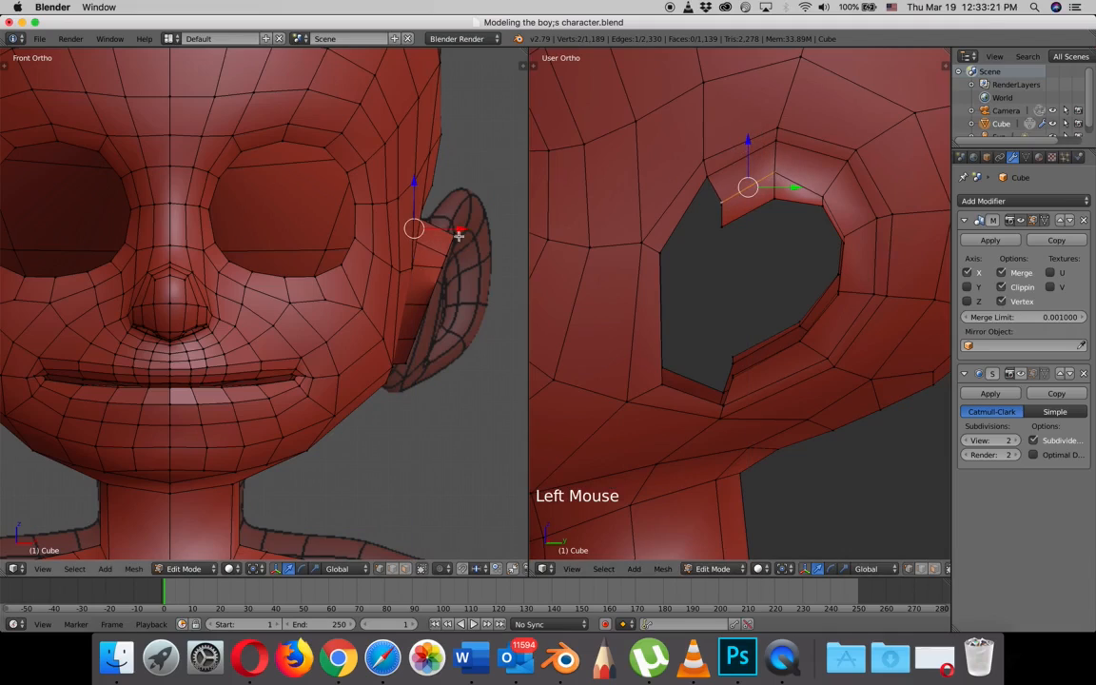
drag(459, 230, 470, 235)
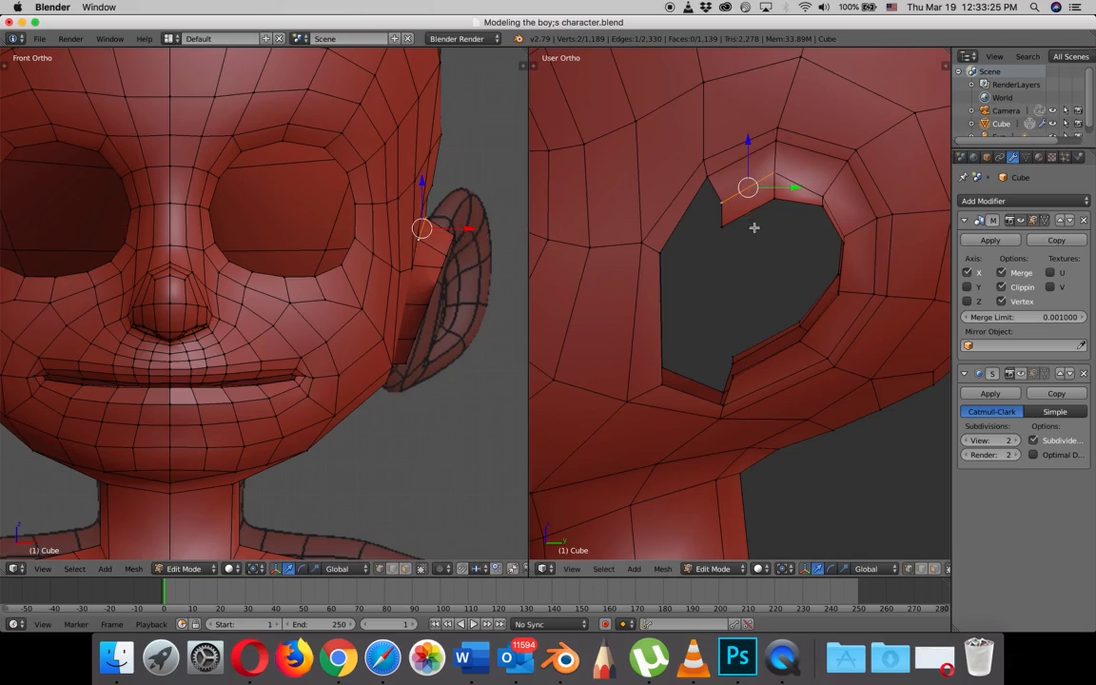
- Move the upper rear and rear base vertices of the ear extrusion slightly outward, and nudge the lower rear rim vertex inward
right_click(827, 196)
key(g)
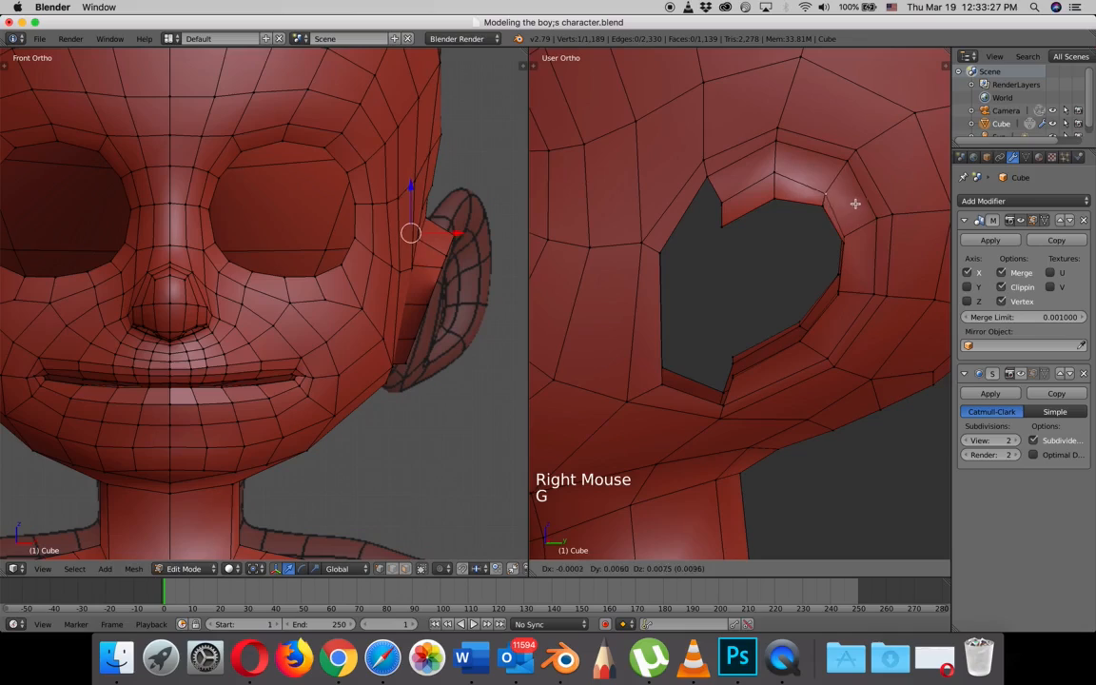
right_click(854, 241)
right_click(853, 236)
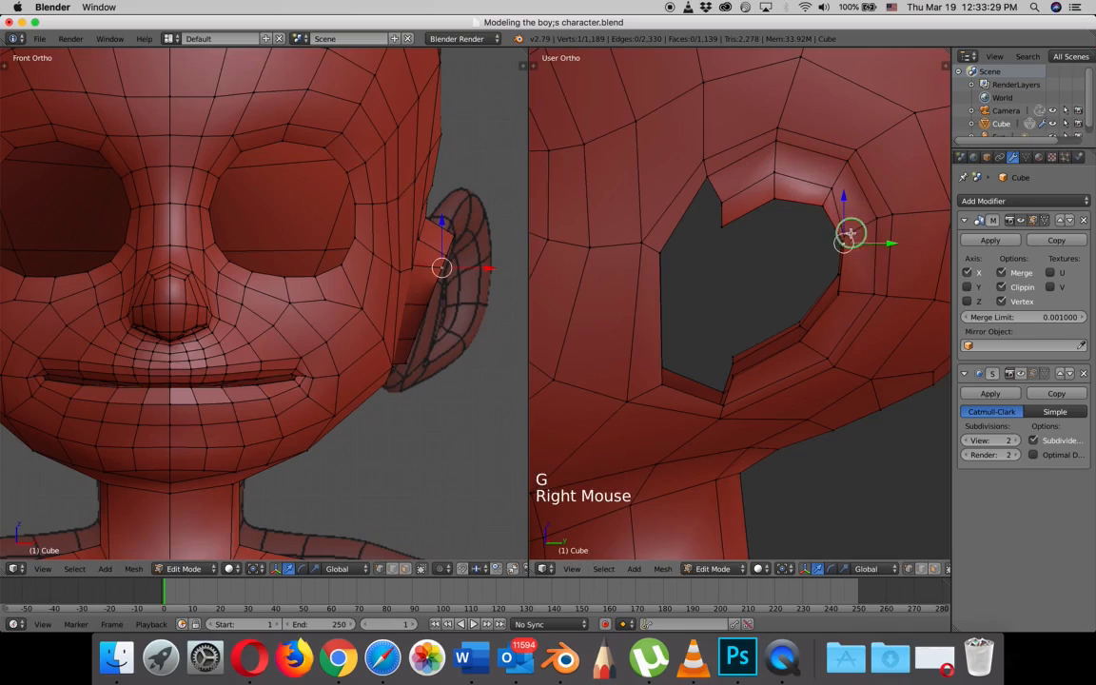
key(g)
click(865, 235)
right_click(850, 296)
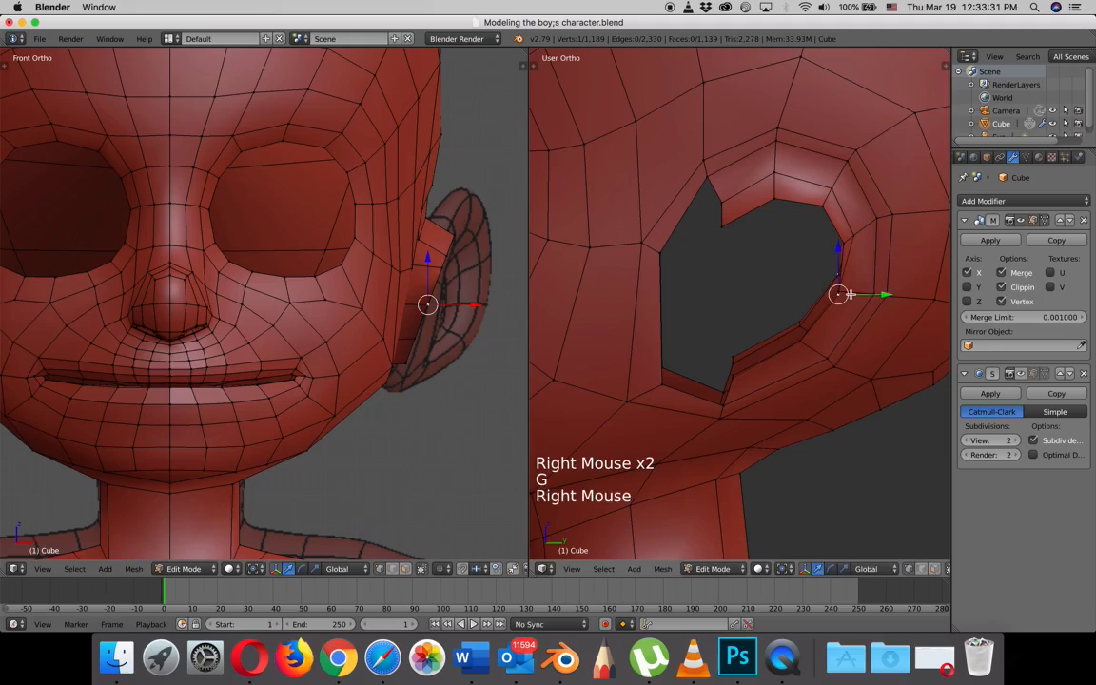
key(g)
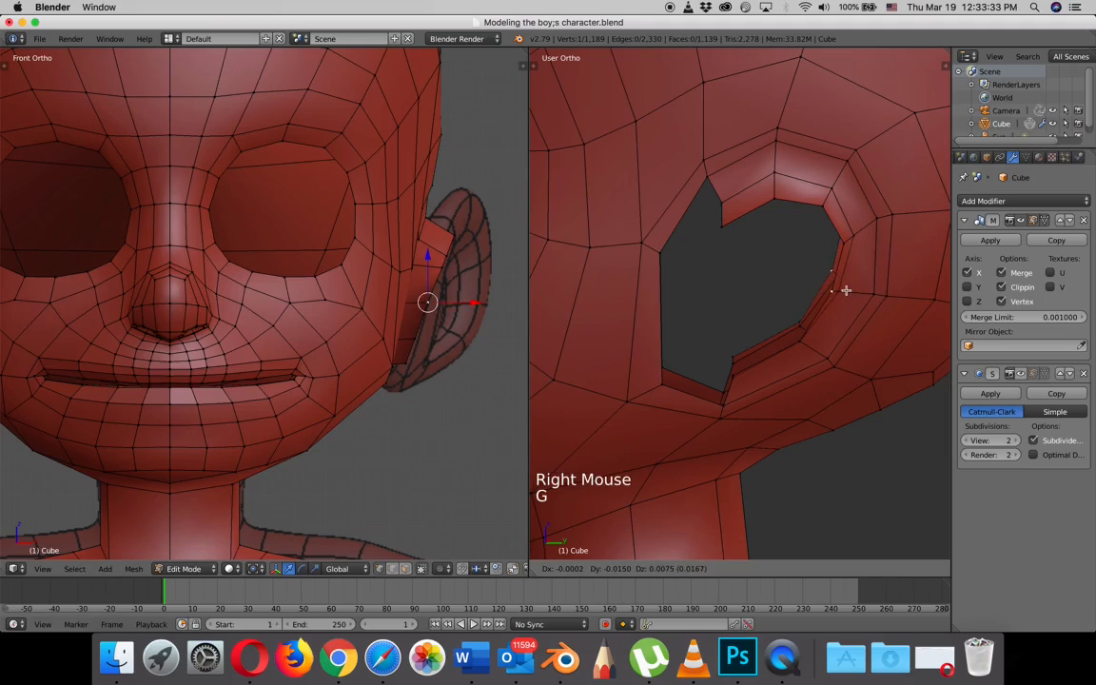
click(847, 290)
- In the right side view, move the lower rear and two lower base vertices of the ear extrusion slightly away from the rim
right_click(845, 292)
middle_drag(860, 296, 791, 282)
right_click(792, 283)
key(KP_3)
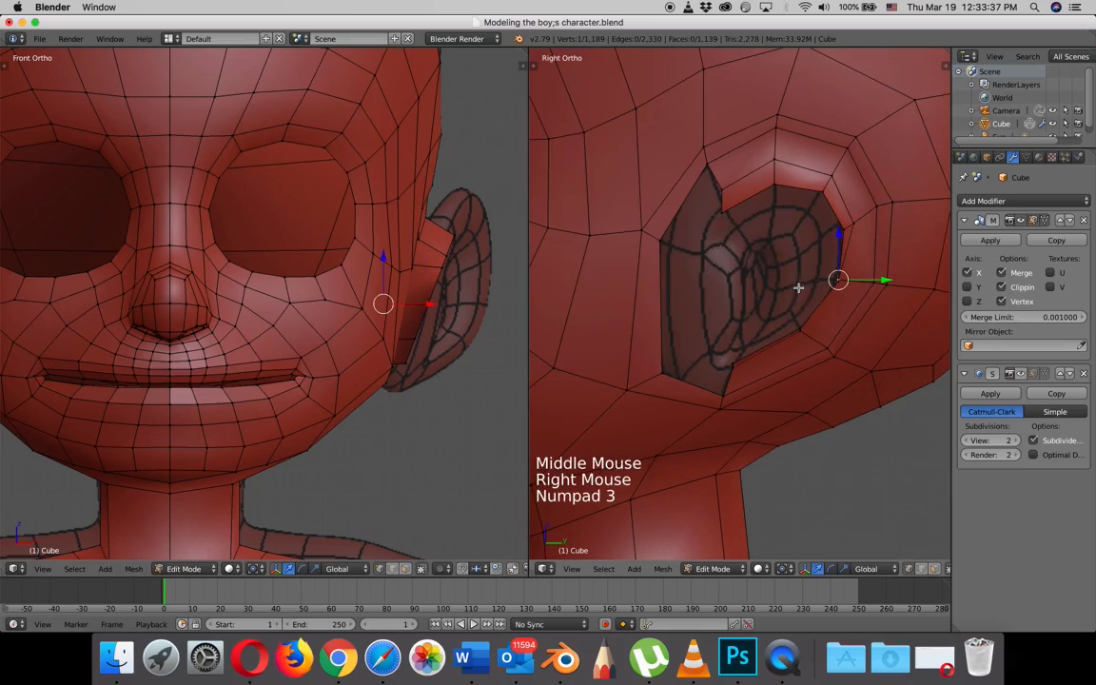
key(g)
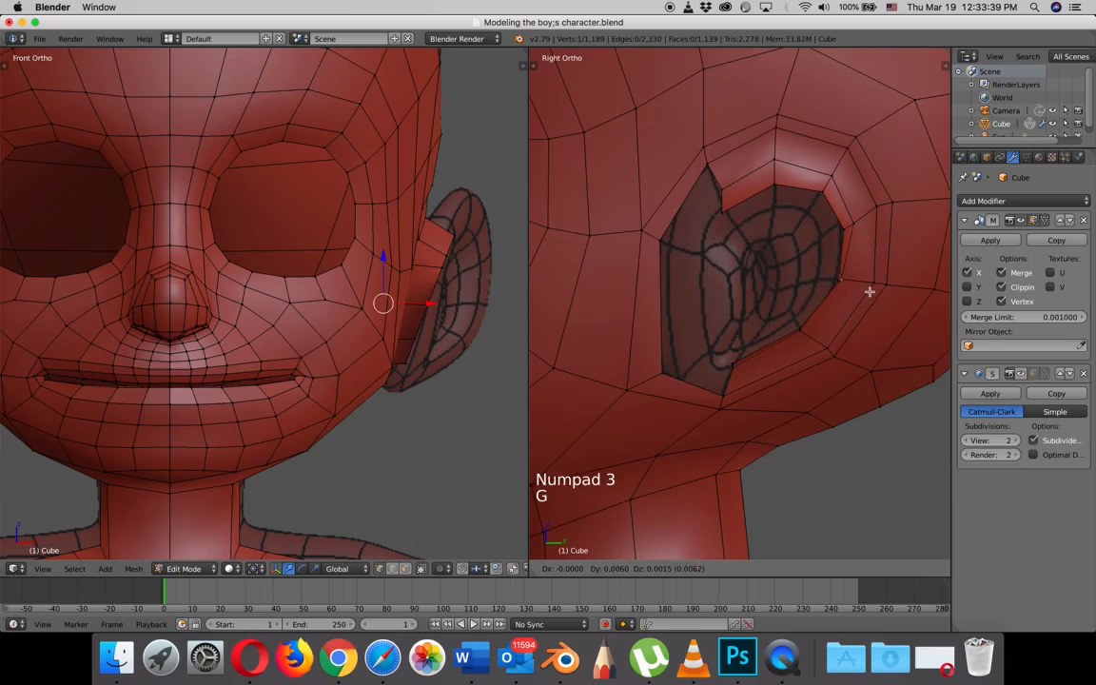
right_click(798, 329)
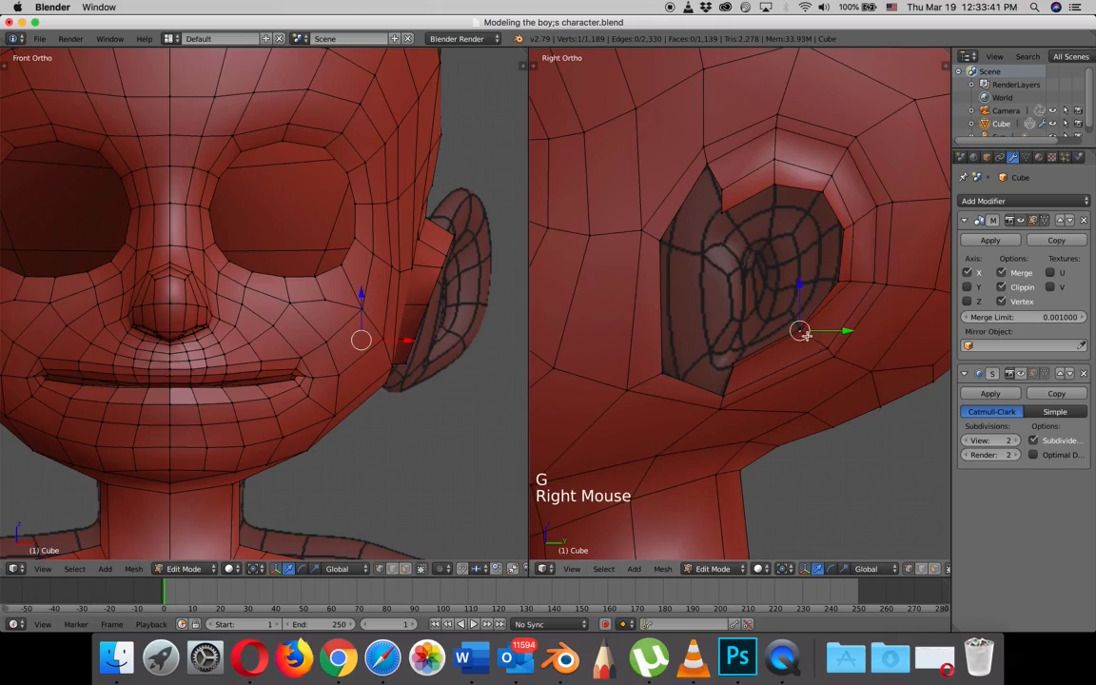
key(g)
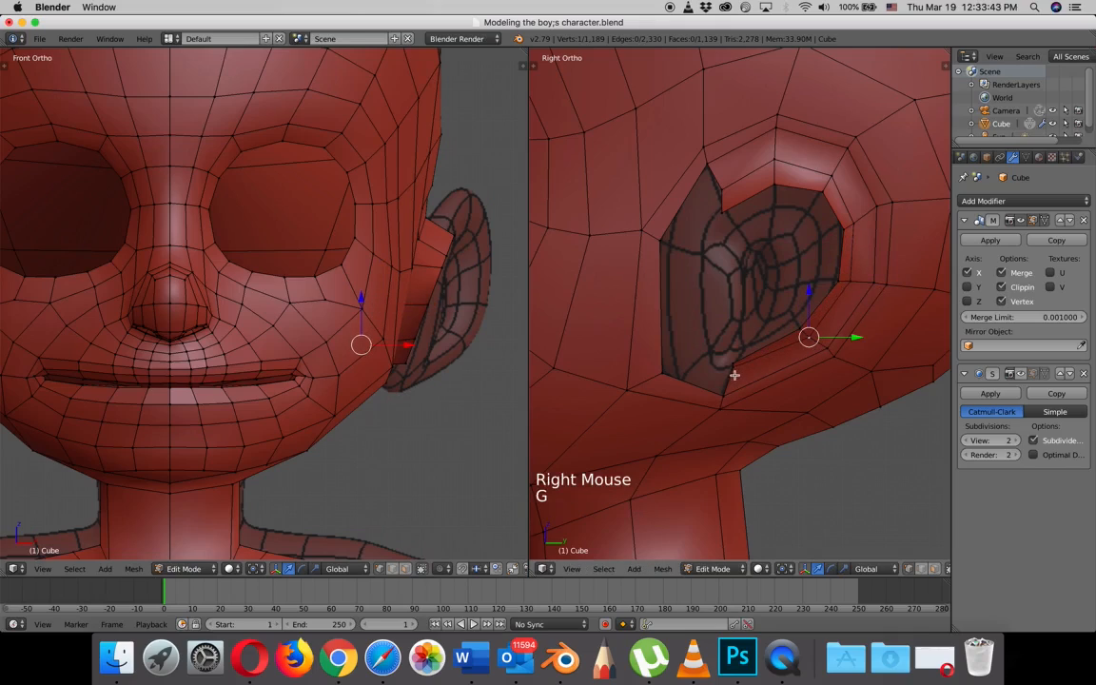
right_click(734, 375)
key(g)
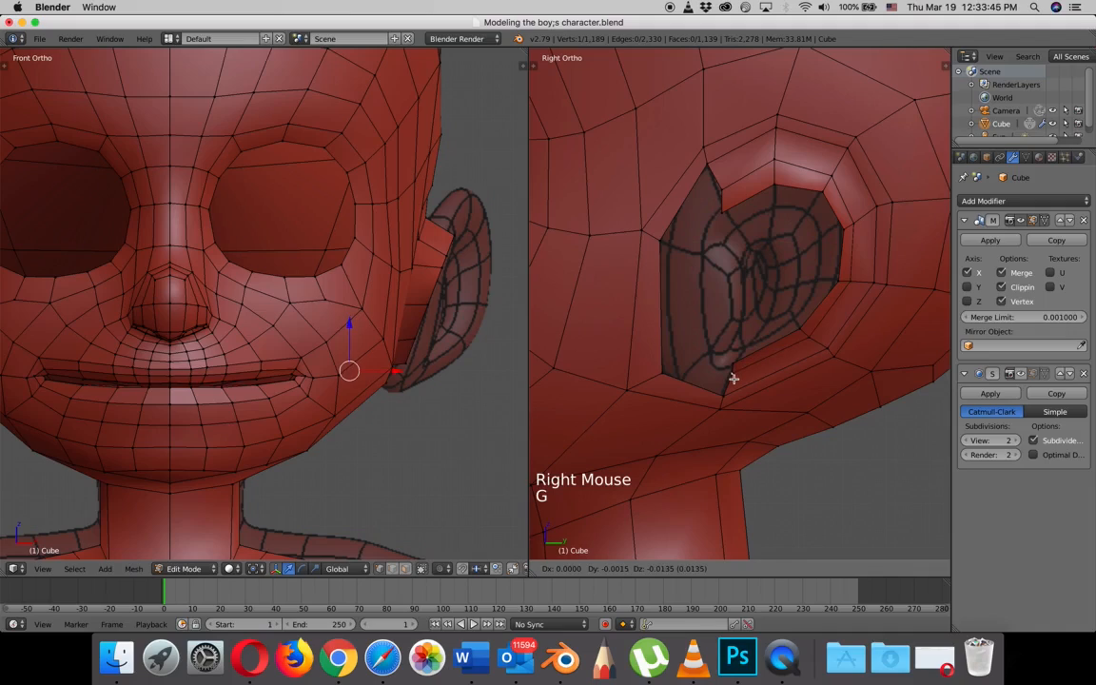
click(733, 379)
- Raise the upper front rim vertex of the ear extrusion slightly and shift the base vertex behind it toward the face
right_click(723, 207)
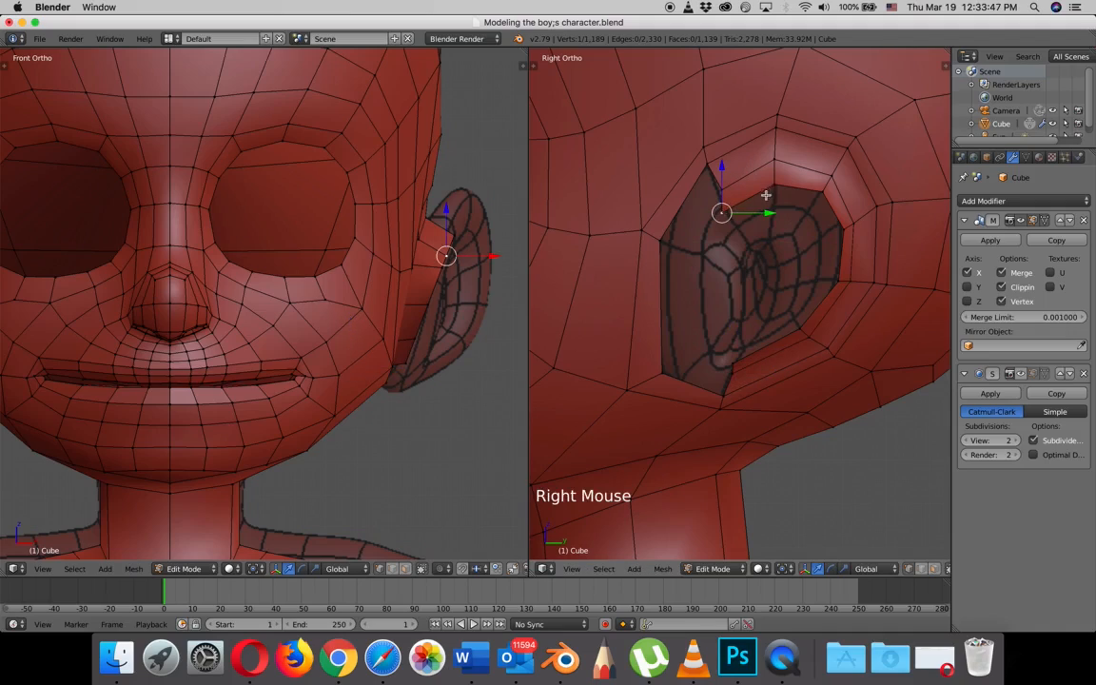
key(g)
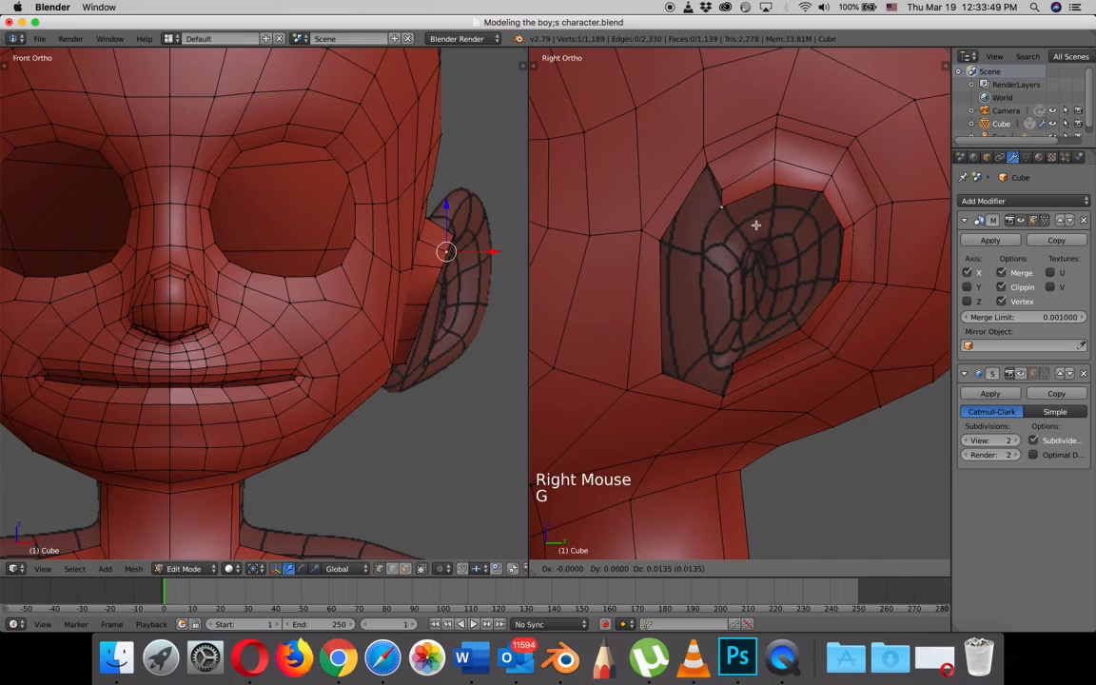
right_click(724, 190)
key(g)
click(717, 190)
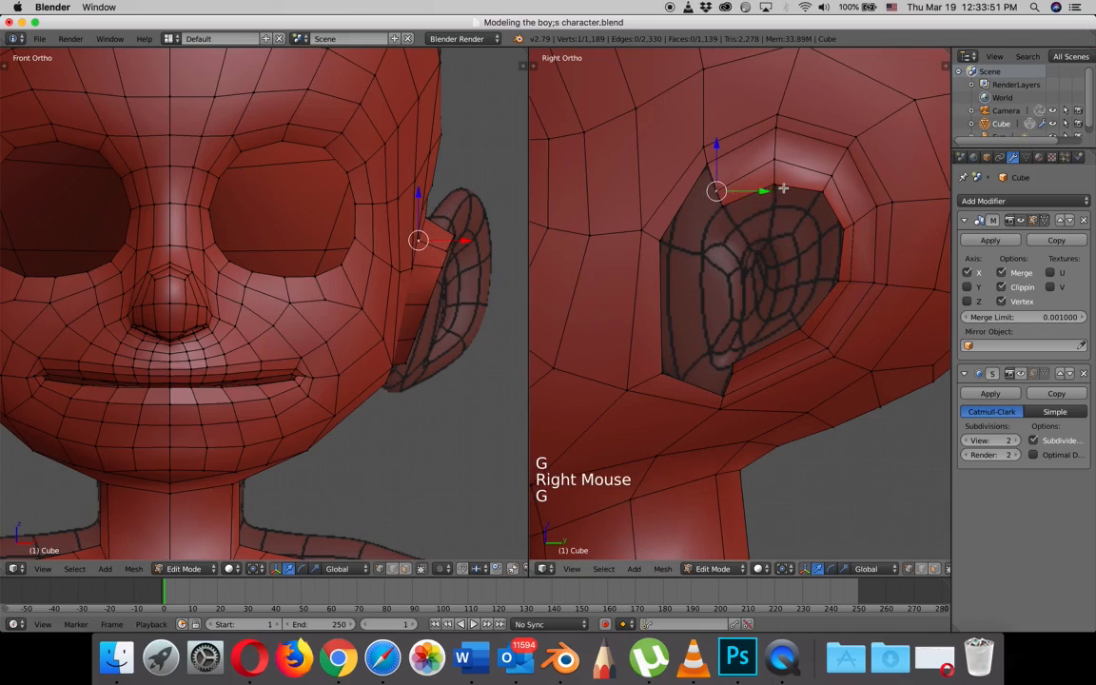
- Raise the top and upper rear rim vertices of the ear extrusion to match the reference outline
right_click(782, 187)
key(g)
click(783, 177)
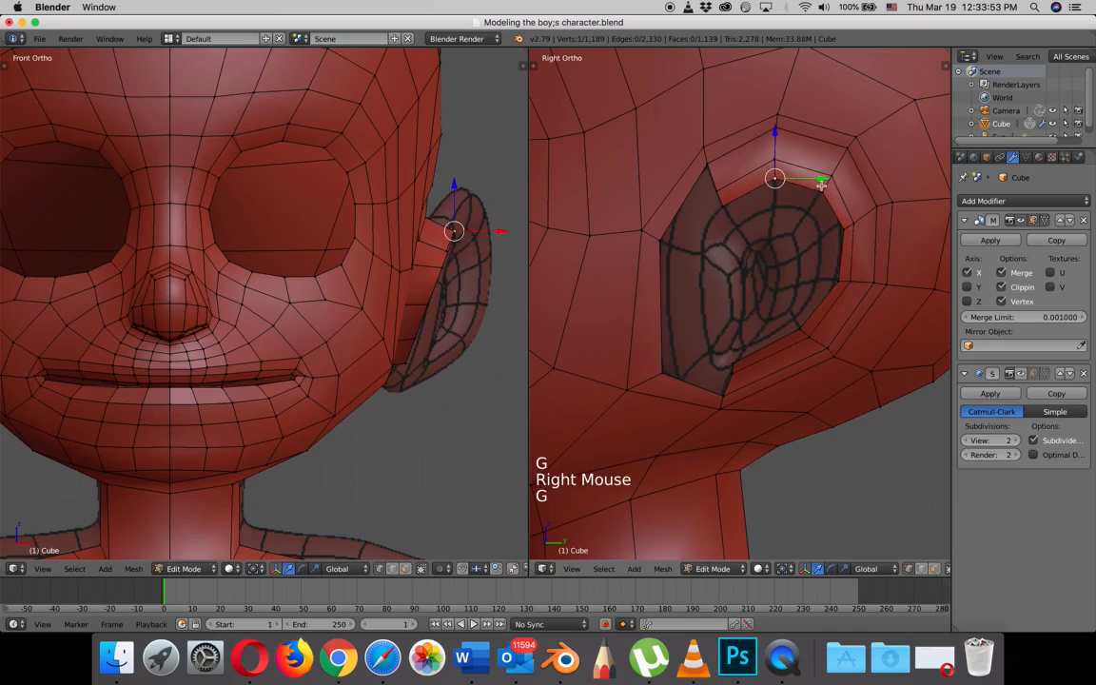
right_click(824, 186)
key(g)
click(825, 180)
- Adjust the rear and lower rim vertices of the ear extrusion to line up with the reference's inner ring
right_click(844, 228)
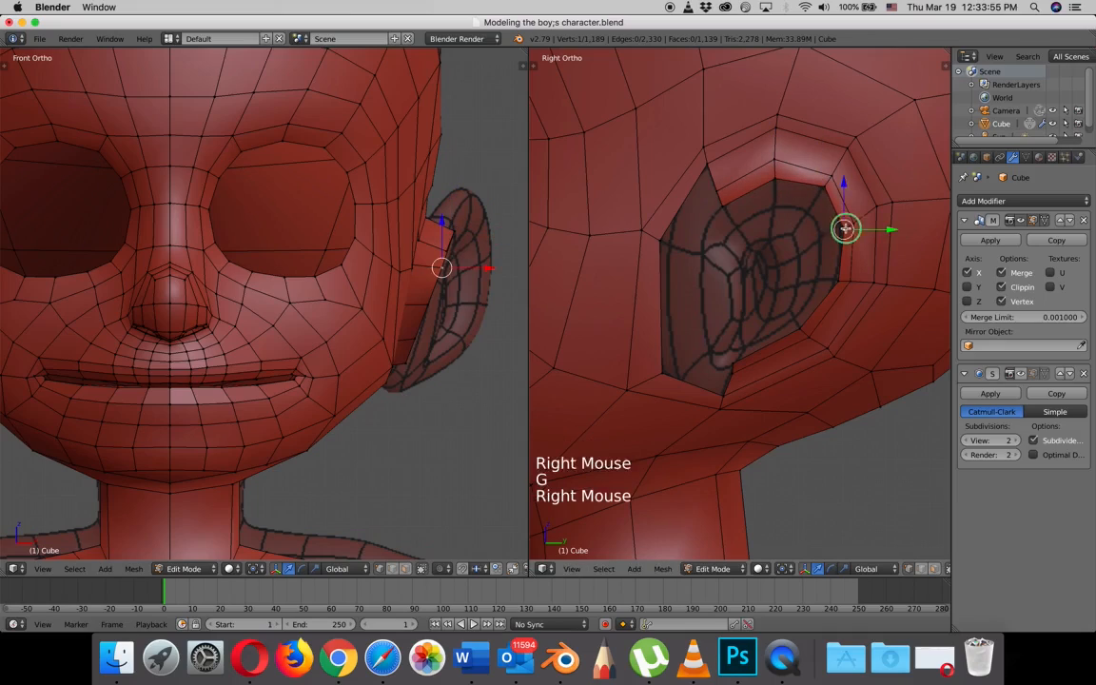
key(g)
click(841, 225)
right_click(839, 288)
key(g)
click(832, 281)
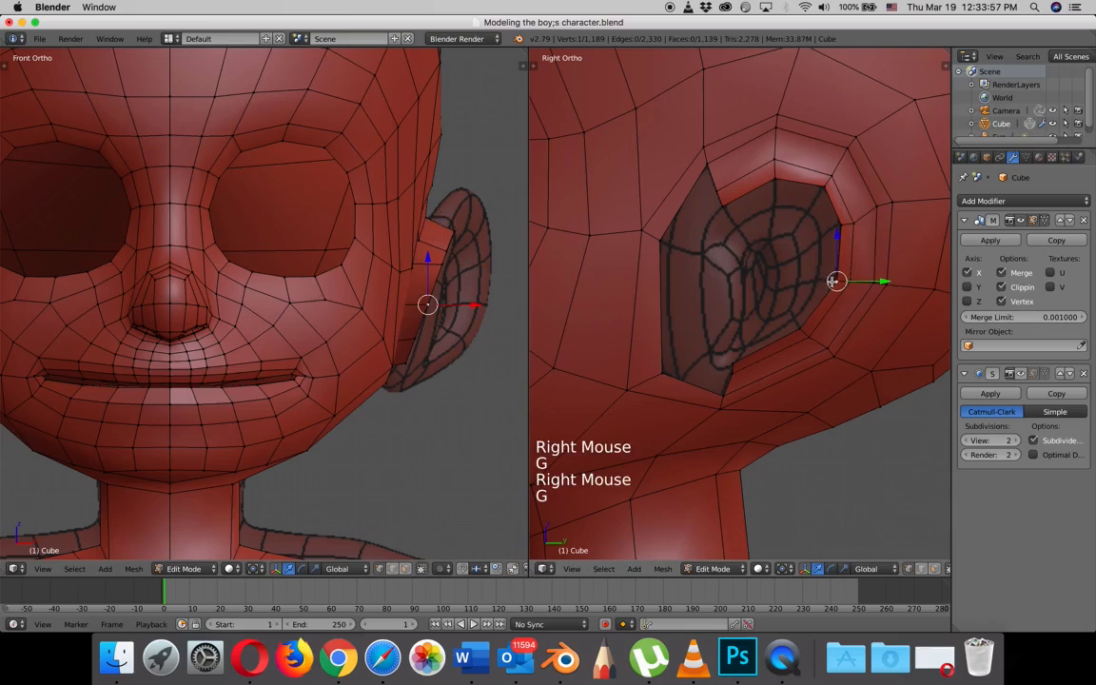
right_click(798, 330)
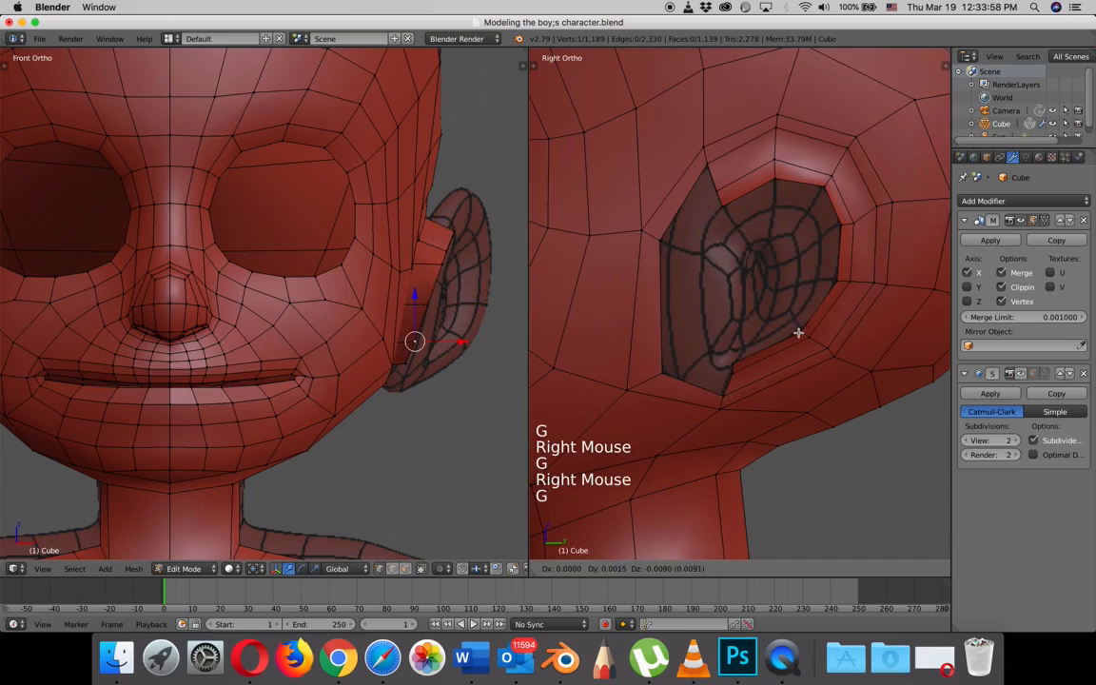
key(g)
click(738, 362)
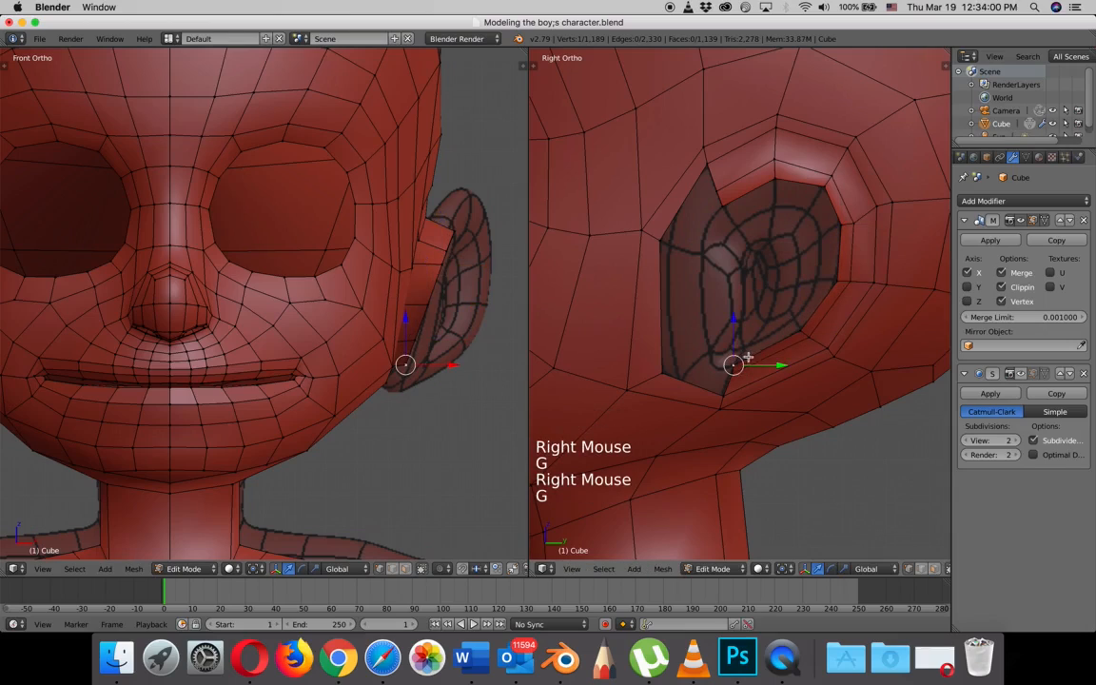
- Extrude the seven-vertex rim chain along the ear extrusion's top, rear and lower edge and scale it outward to about 1.47
shift+right_click(799, 330)
shift+right_click(838, 274)
shift+right_click(838, 224)
shift+right_click(826, 191)
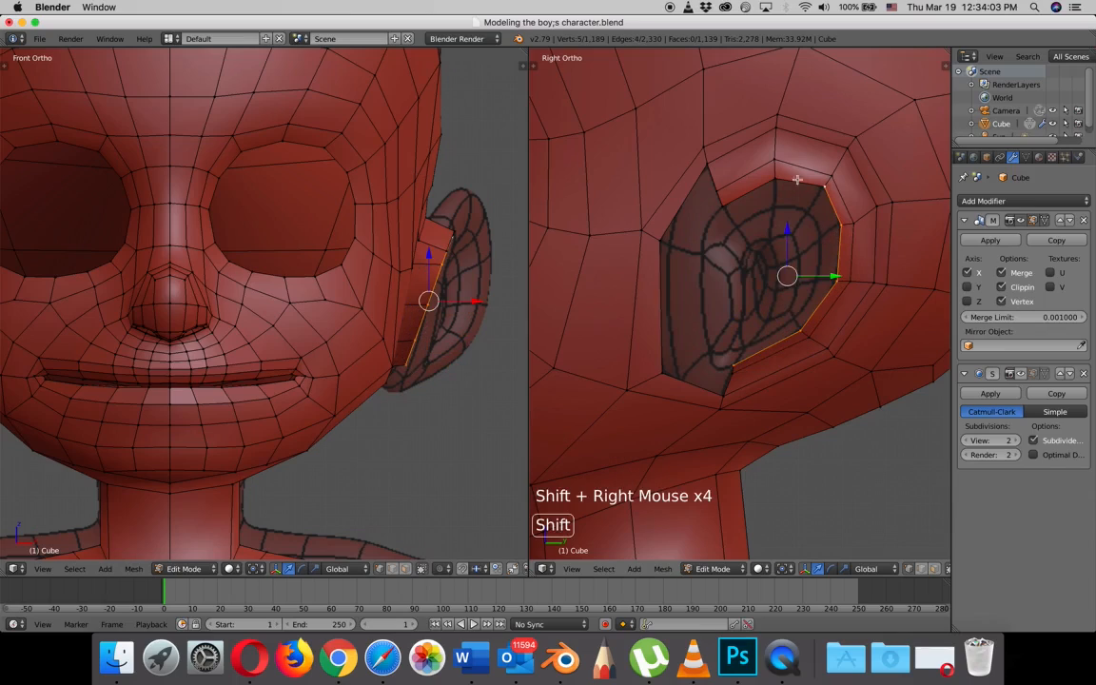
shift+right_click(775, 179)
shift+right_click(721, 203)
key(e)
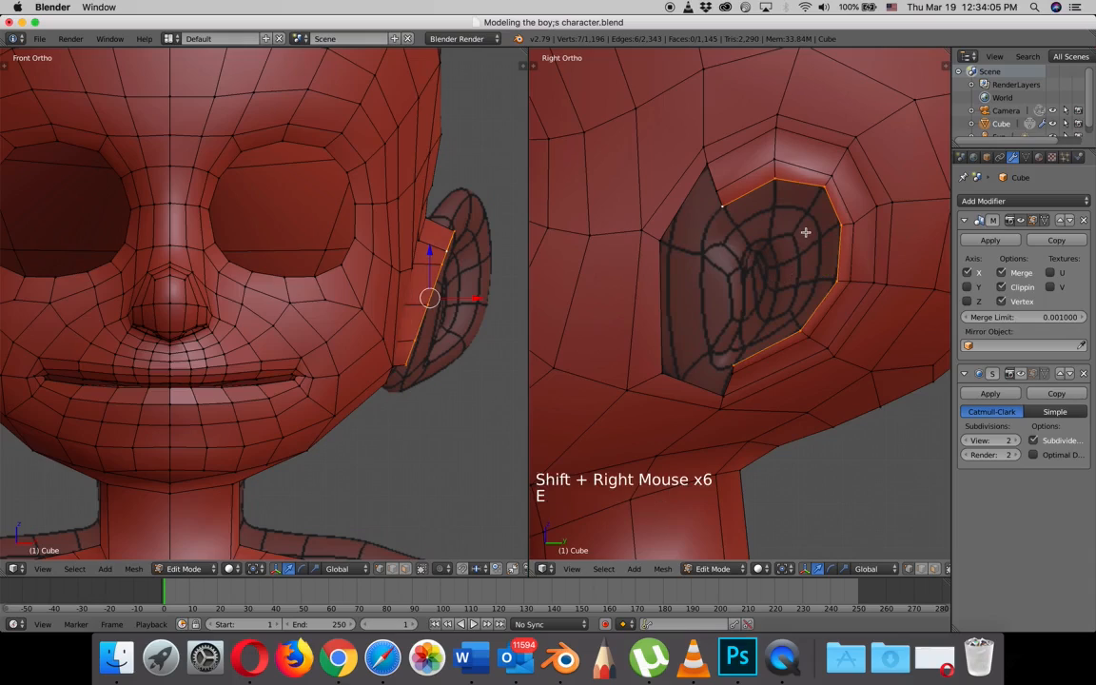
key(s)
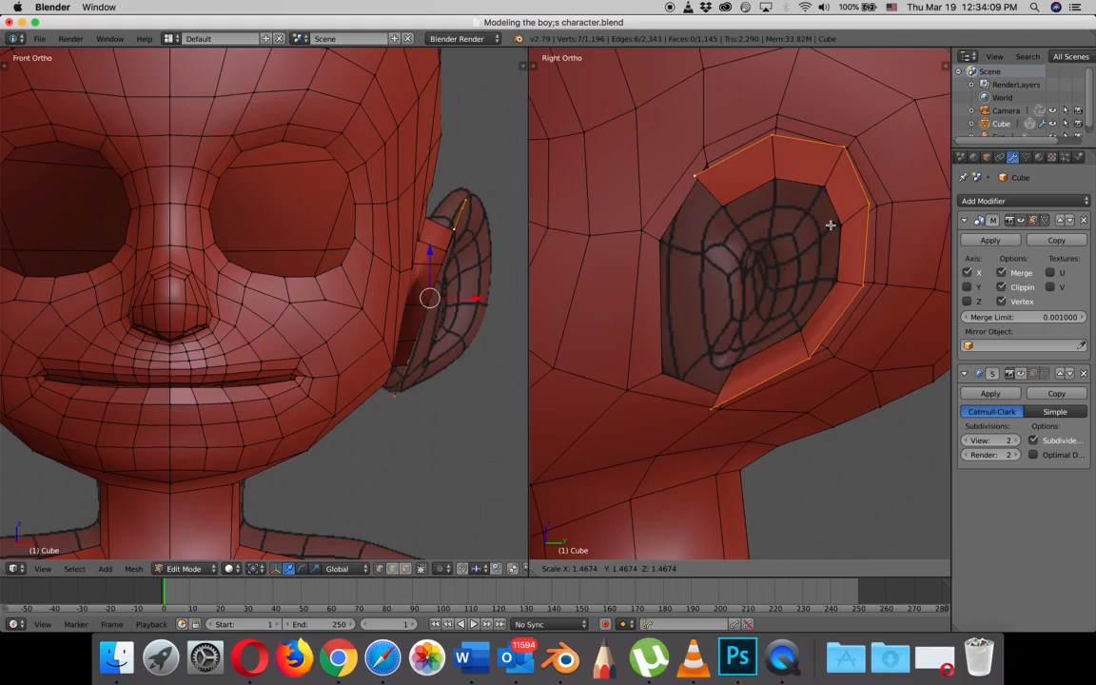
click(830, 224)
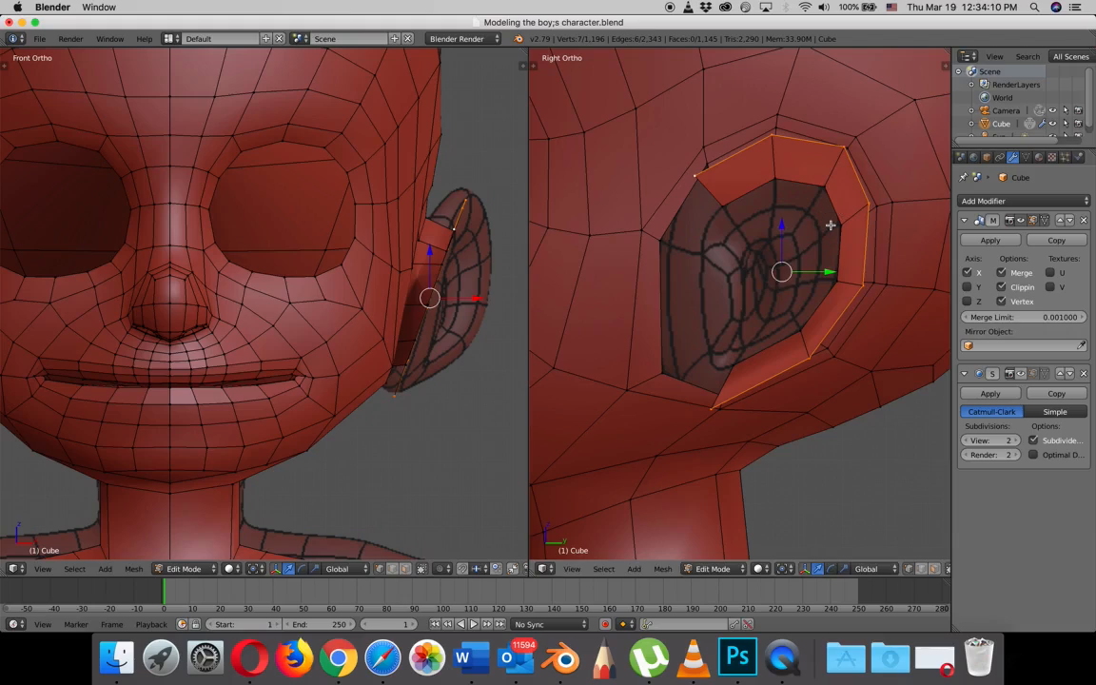
- Rotate the inner edge loop of the ear to a steeper angle in the front view and move it toward the head
right_click(725, 205)
alt+right_click(725, 205)
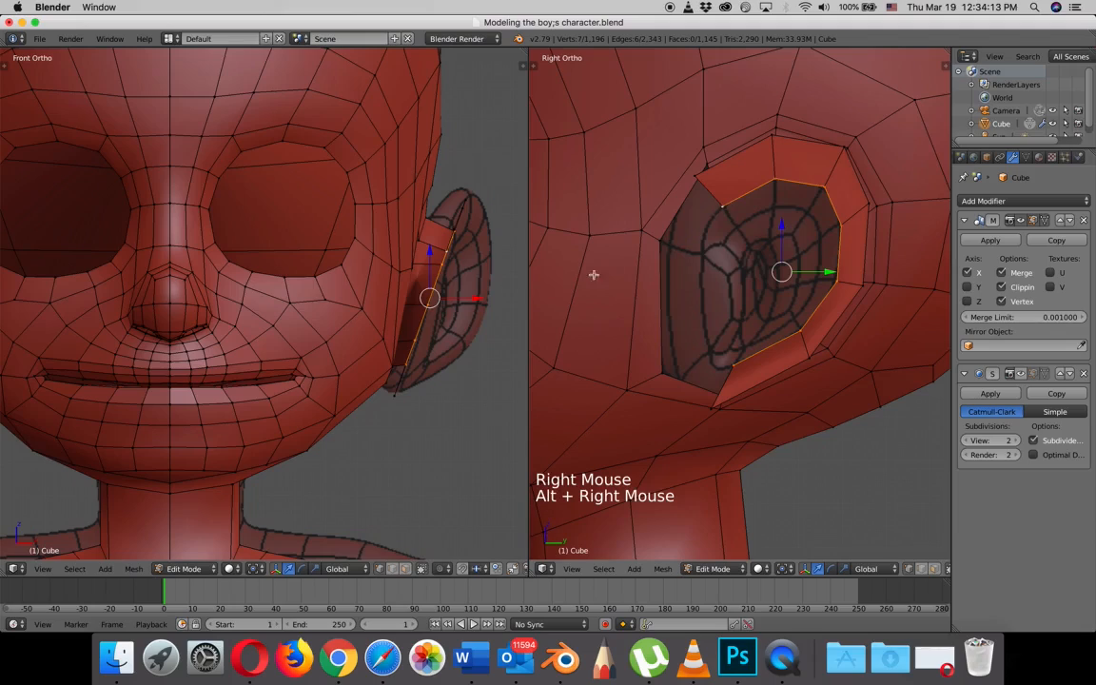
key(r)
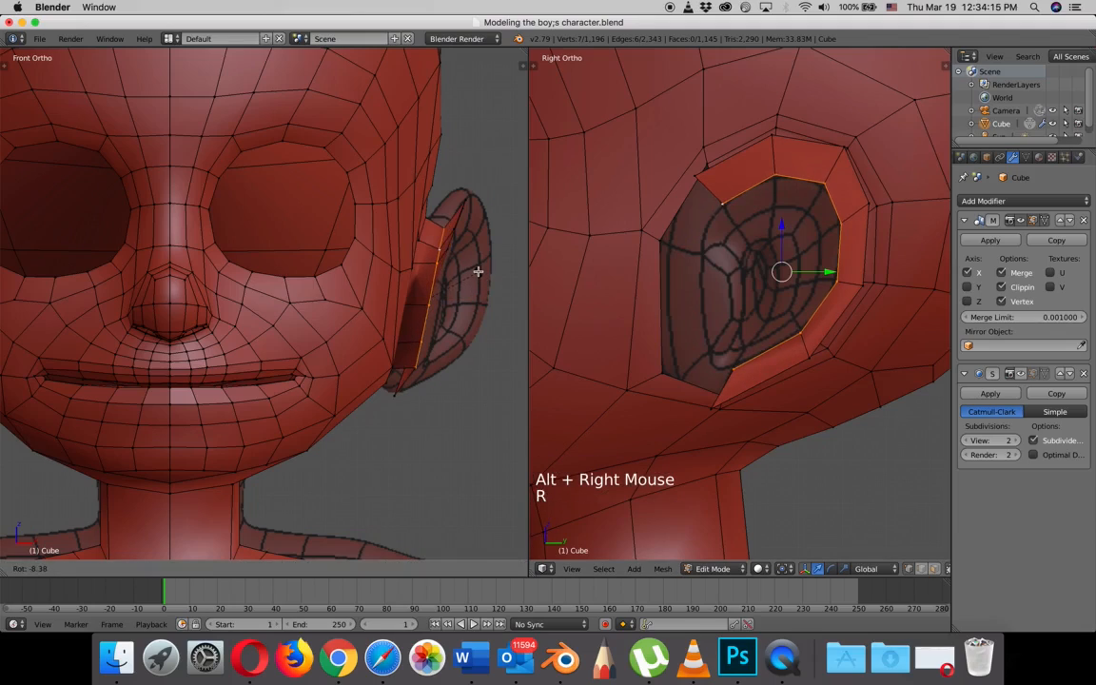
drag(473, 295, 462, 298)
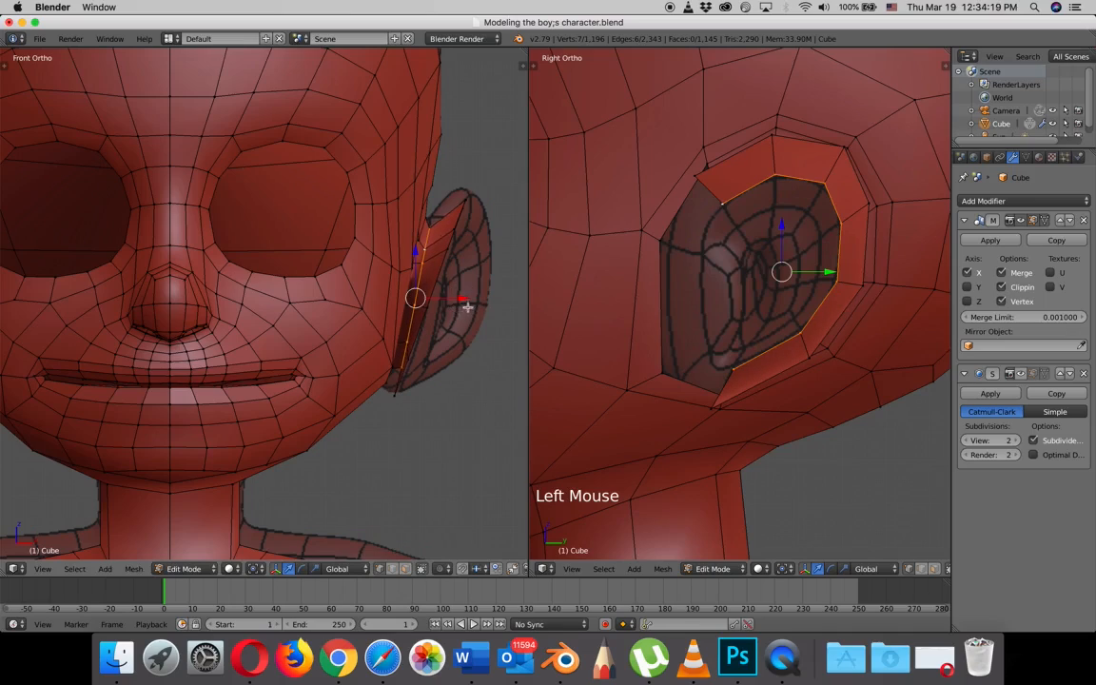
key(r)
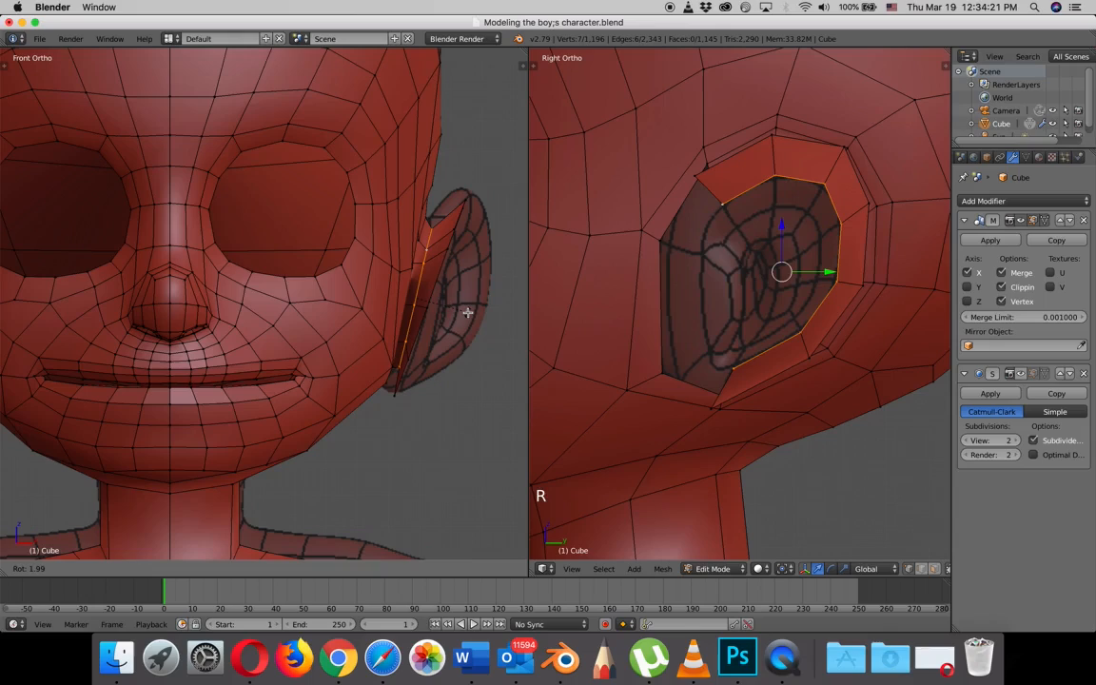
click(467, 310)
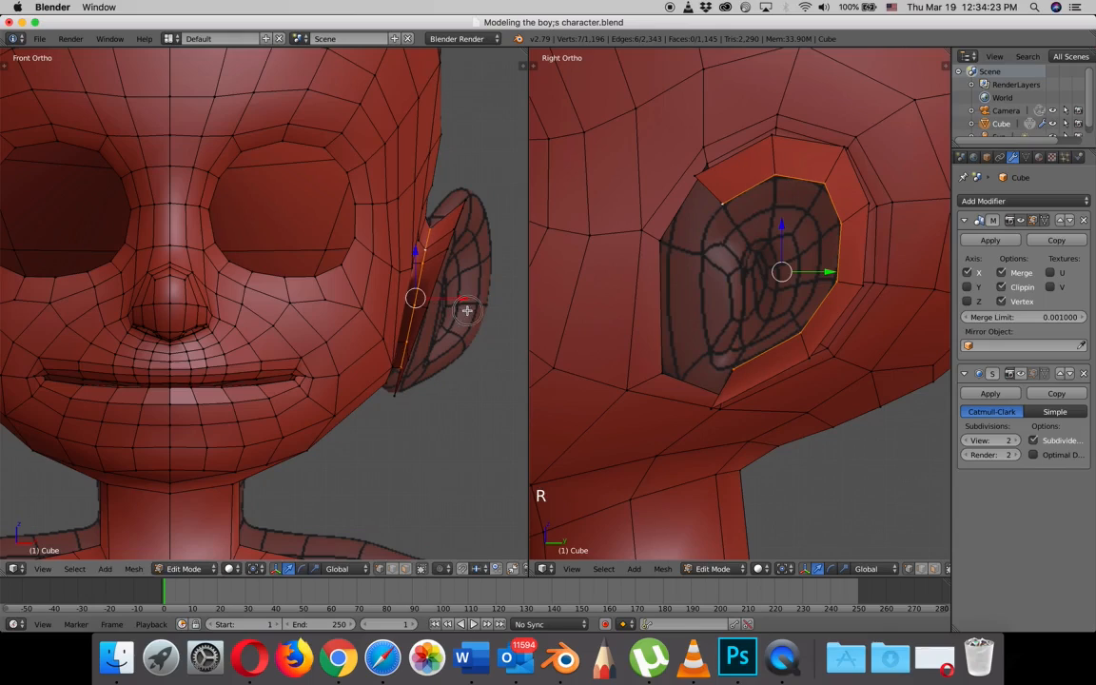
- Shift the ear's outer edge loop slightly toward the head and rotate it about the global Z axis so its rear swings outward
right_click(696, 175)
alt+right_click(695, 175)
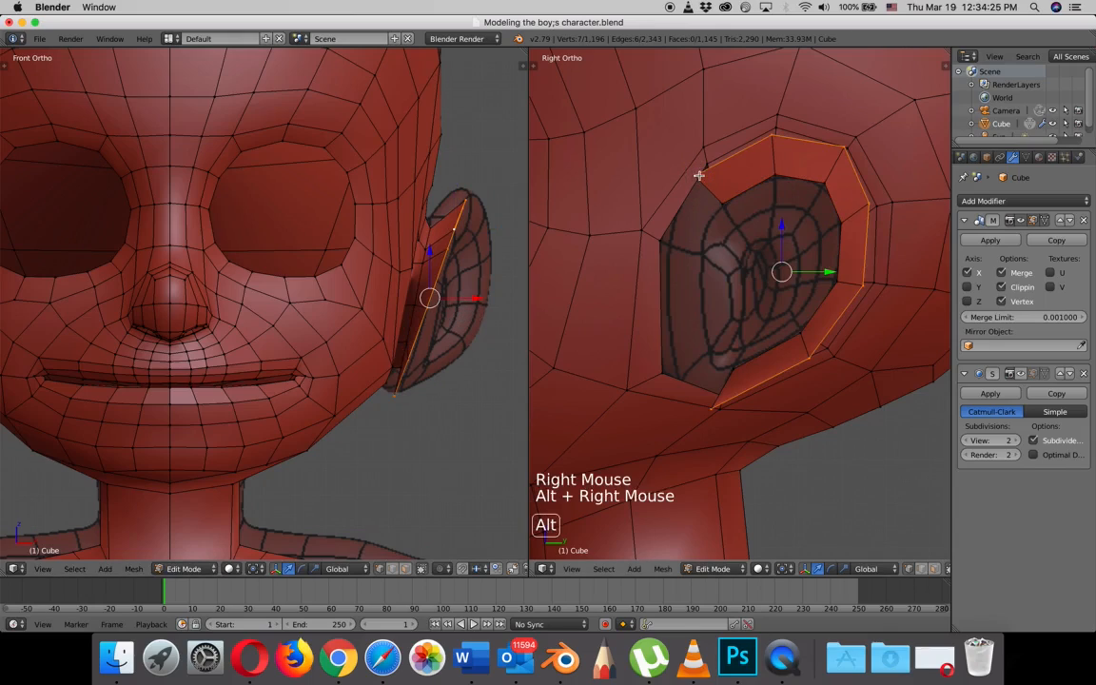
click(475, 301)
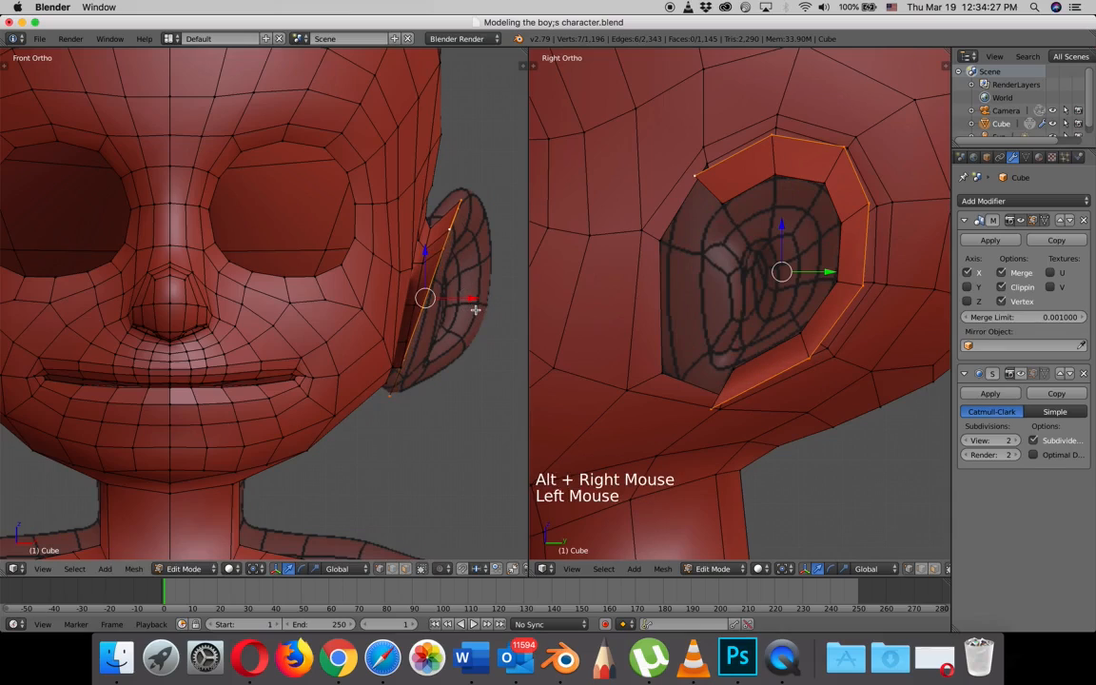
key(r)
key(z)
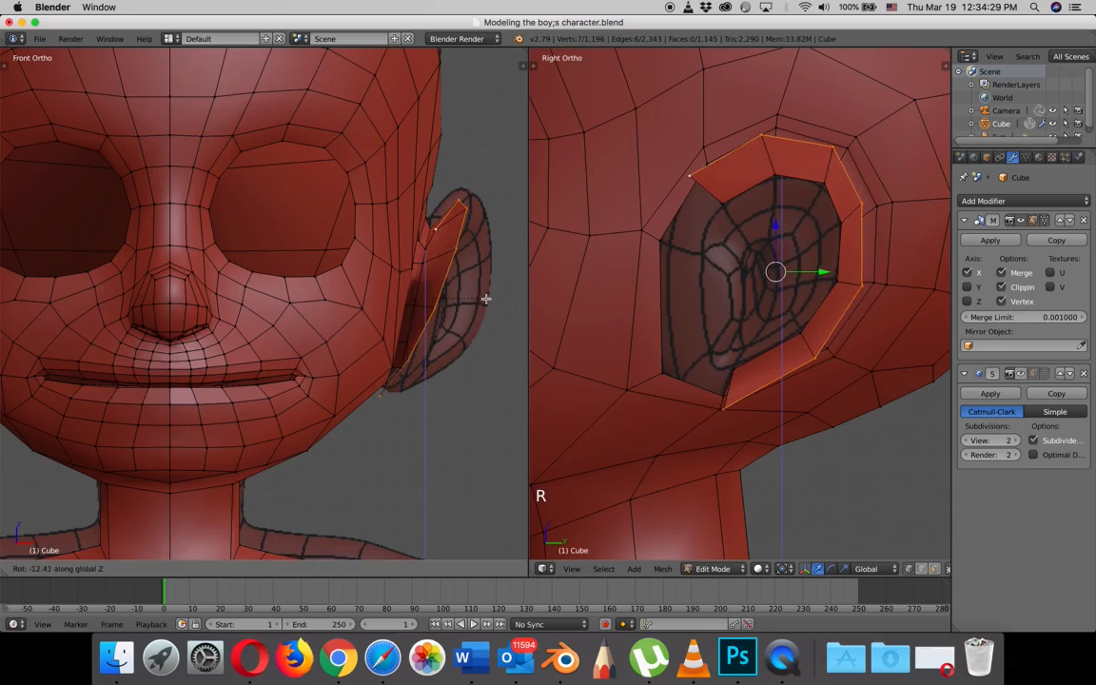
click(487, 296)
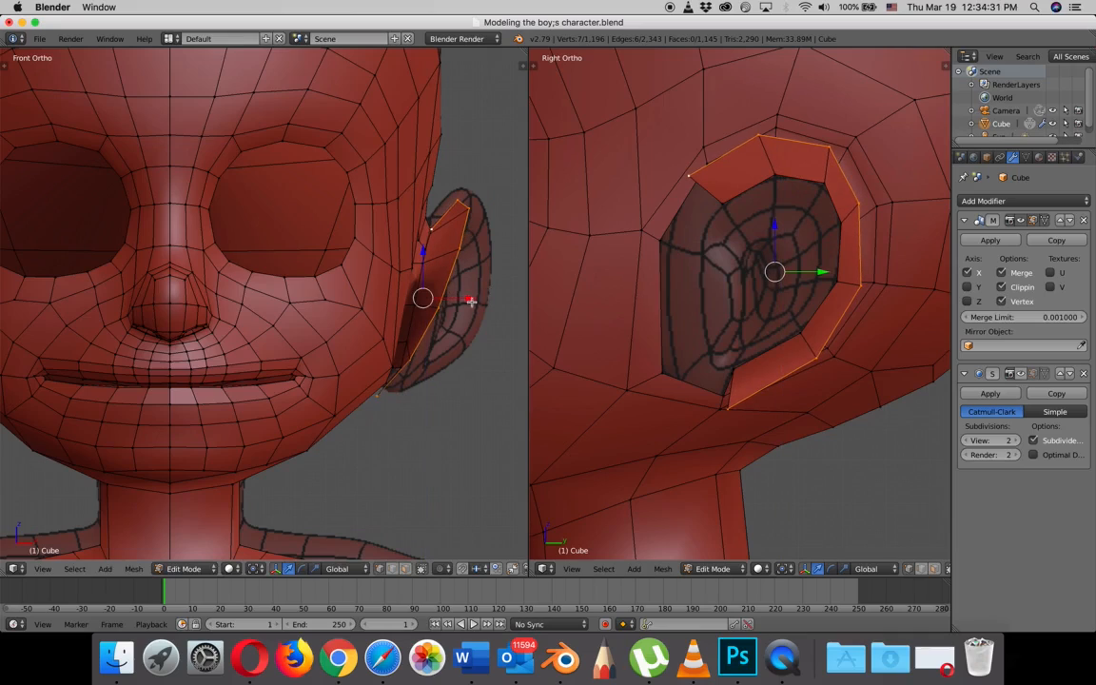
- Move the ear's outer edge loop away from the head and slightly up to match the reference ear in the front view
mouse_move(472, 300)
mouse_down()
mouse_move(490, 295)
mouse_move(484, 288)
mouse_up()
drag(436, 254, 437, 245)
click(482, 285)
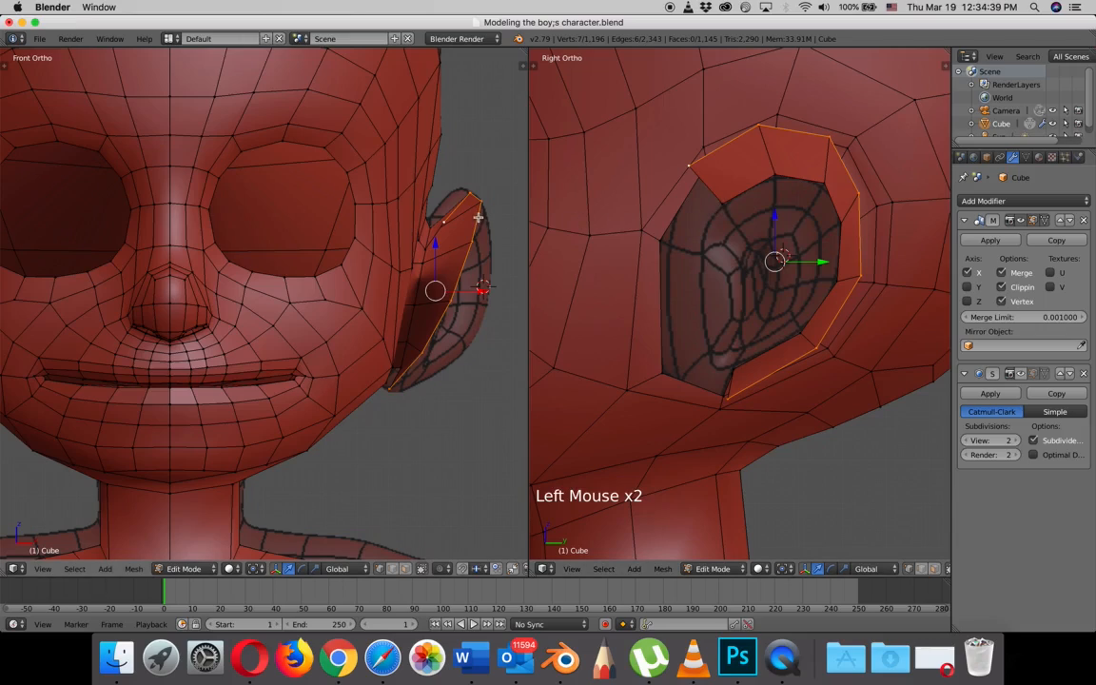
- Nudge the upper front, top and upper rear vertices of the ear's outer loop toward the head, and the lowest vertex toward the face
right_click(437, 221)
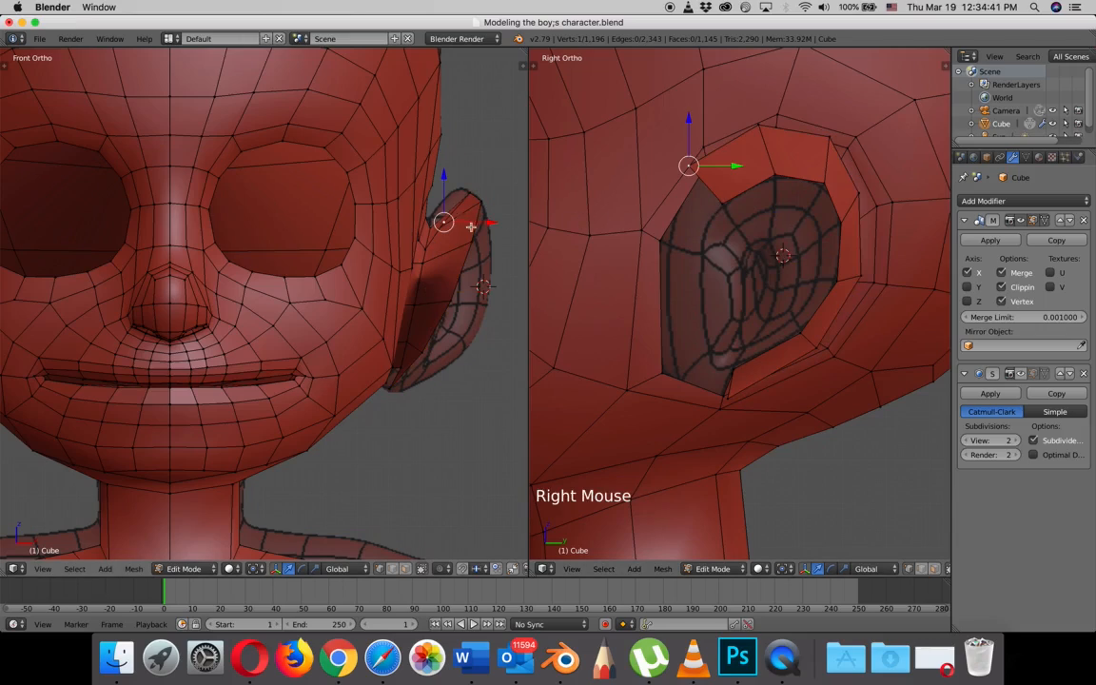
click(473, 201)
right_click(469, 196)
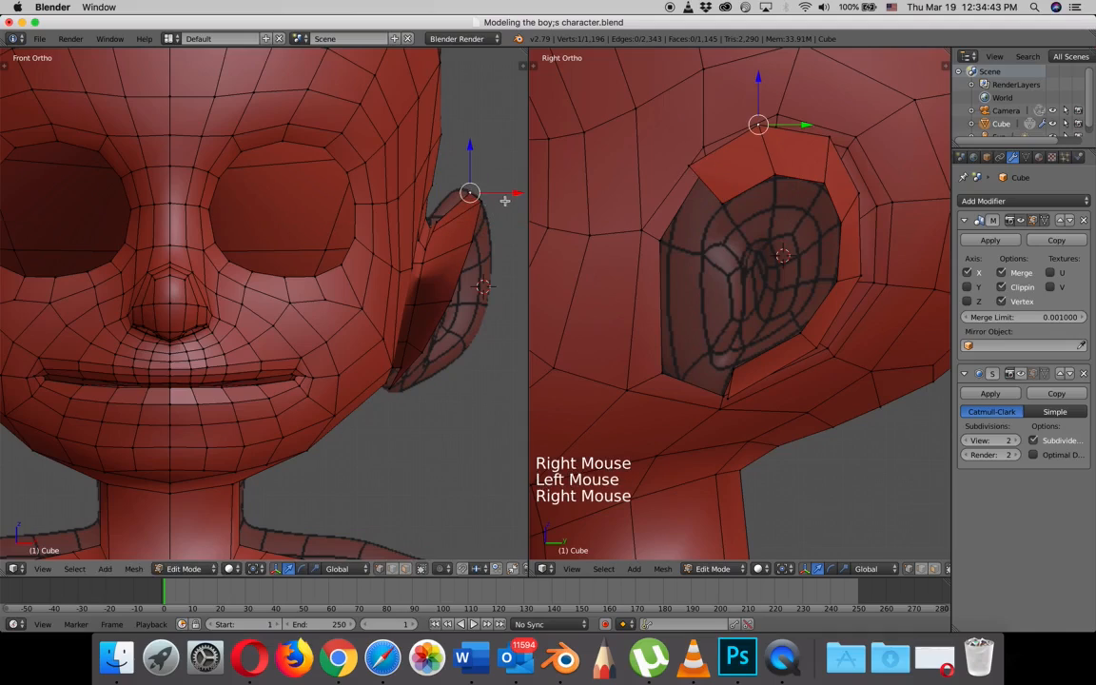
click(498, 190)
right_click(507, 202)
click(513, 202)
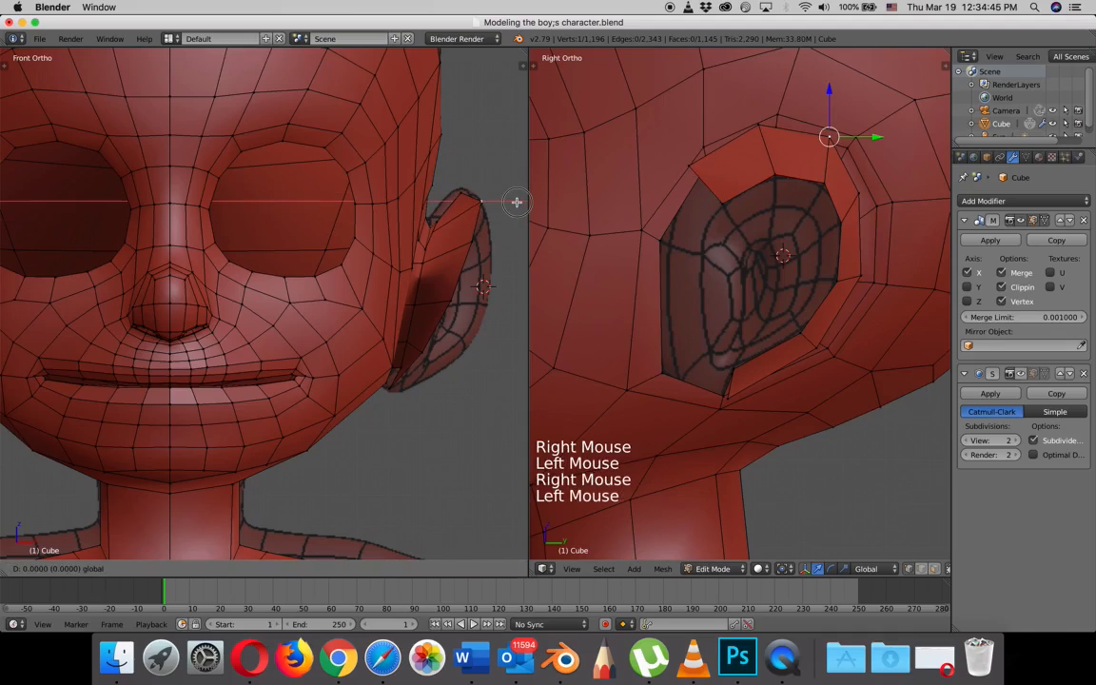
right_click(730, 400)
drag(772, 397, 760, 399)
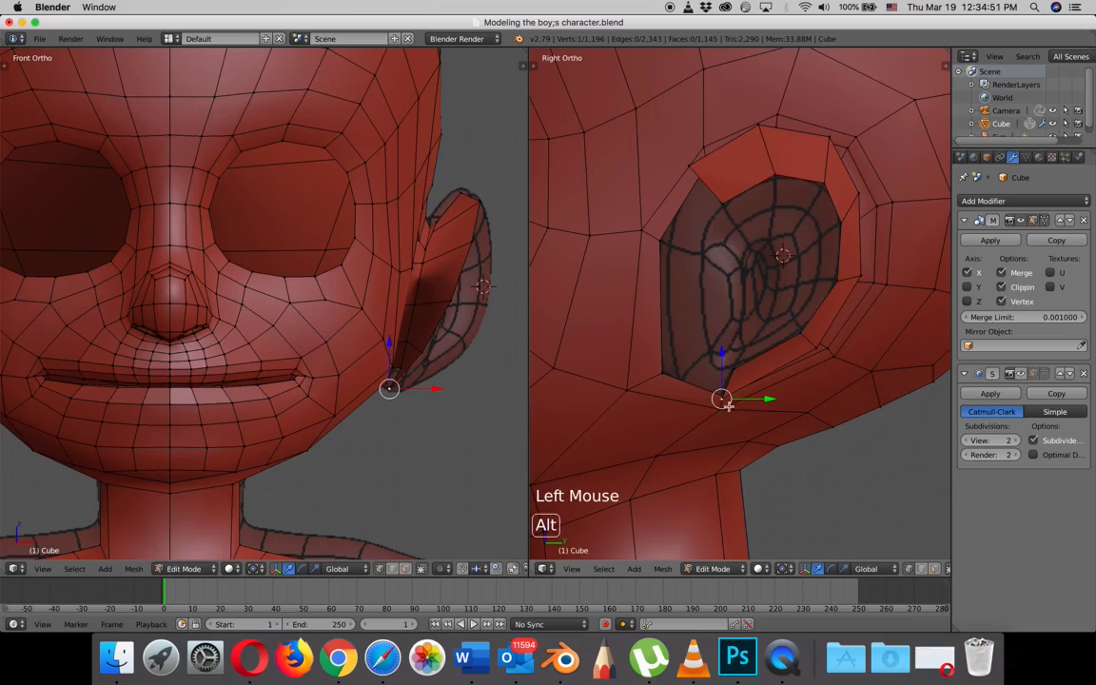
- Extrude the ear's whole outer edge loop sideways away from the head by about 0.07 along X
alt+right_click(652, 360)
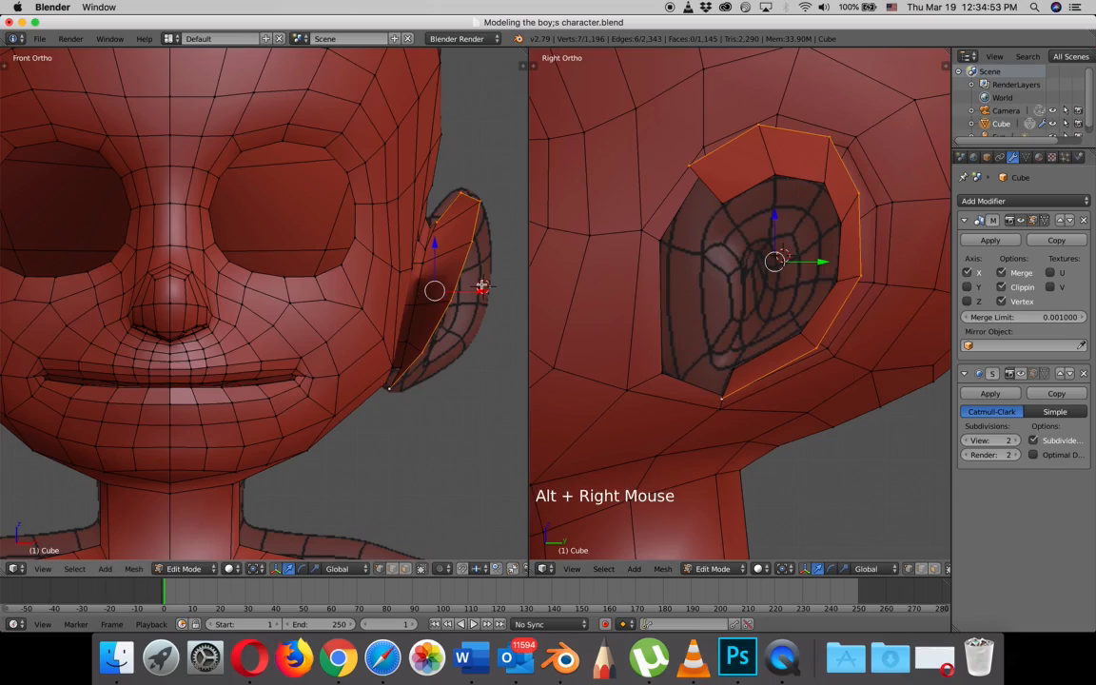
key(e)
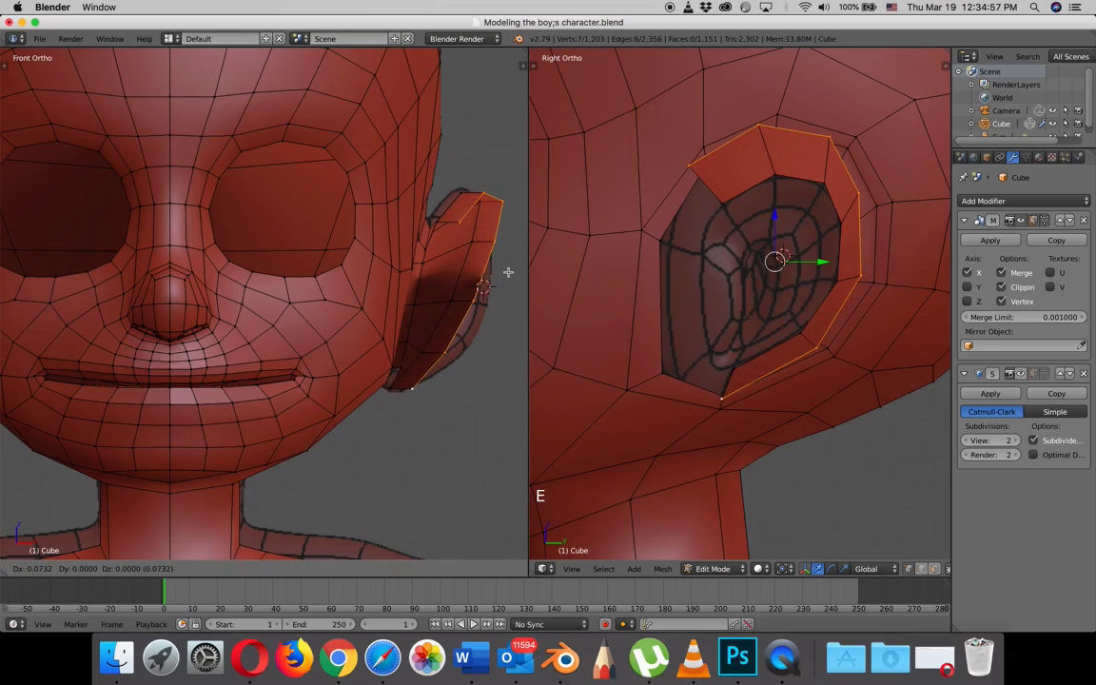
click(509, 272)
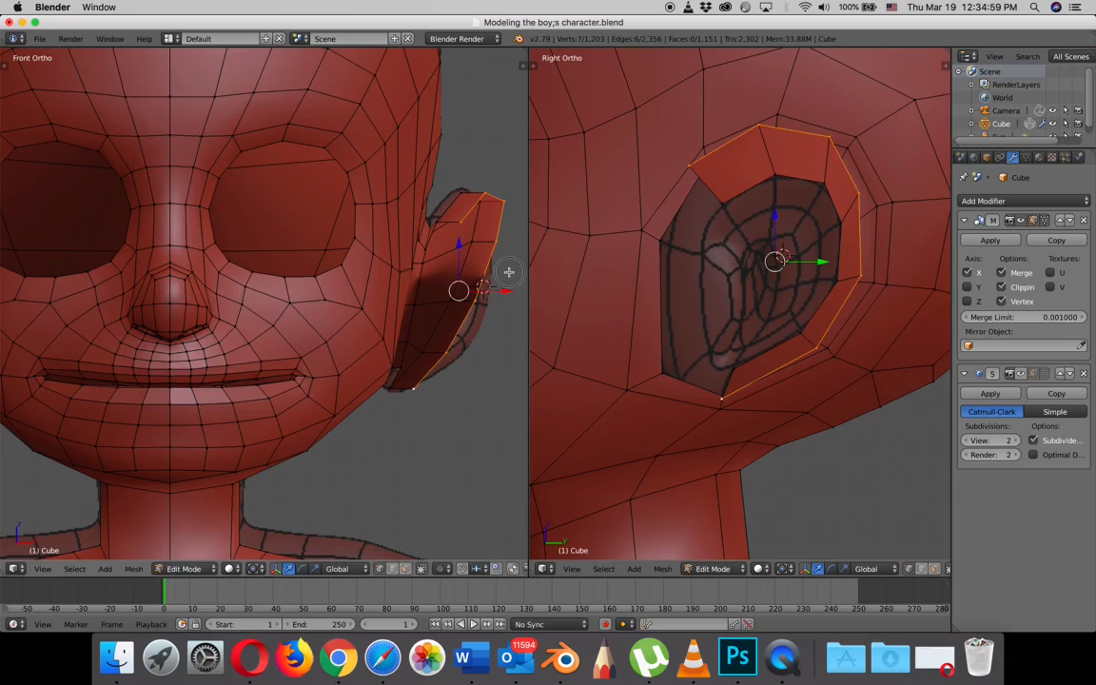
- Extrude the ear's outer edge loop again in the right side view and scale it inward to about two thirds
scroll(761, 278, down, 3)
mouse_move(772, 276)
middle_down()
mouse_move(804, 290)
mouse_move(771, 299)
mouse_move(828, 297)
mouse_move(766, 299)
middle_up()
key(KP_3)
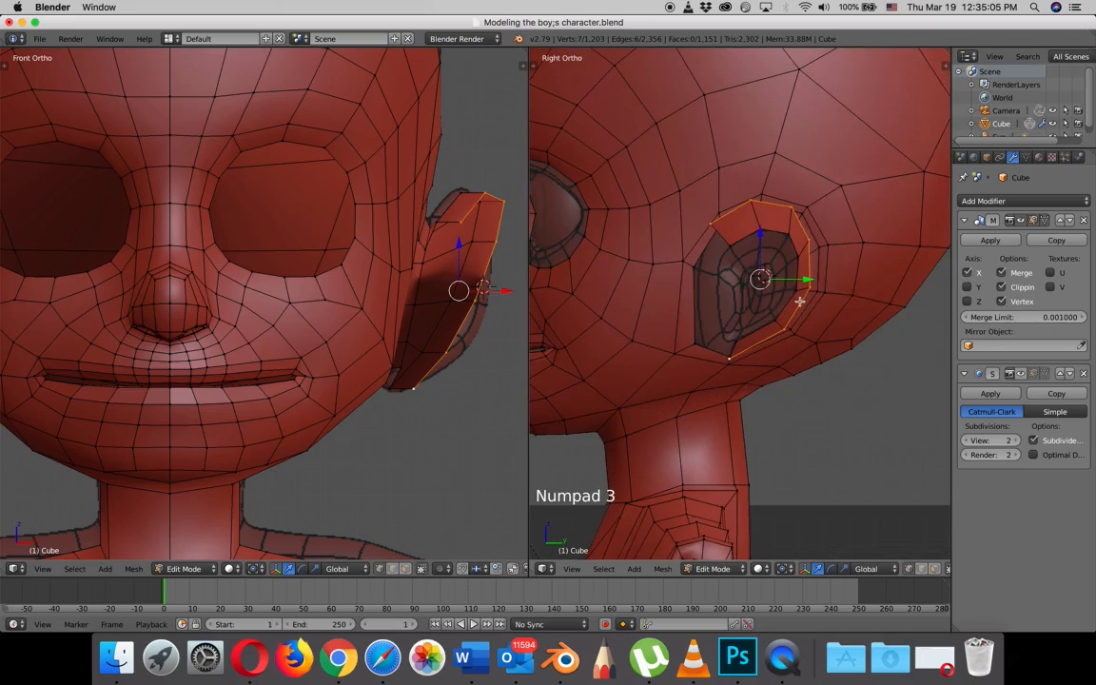
key(e)
key(s)
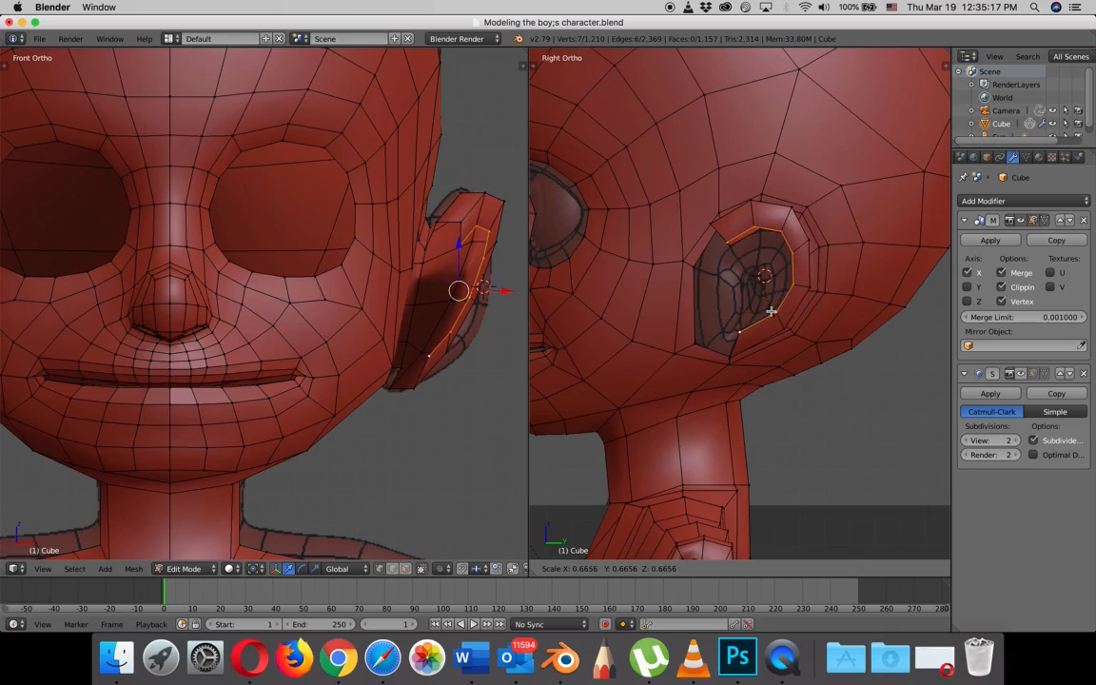
click(766, 311)
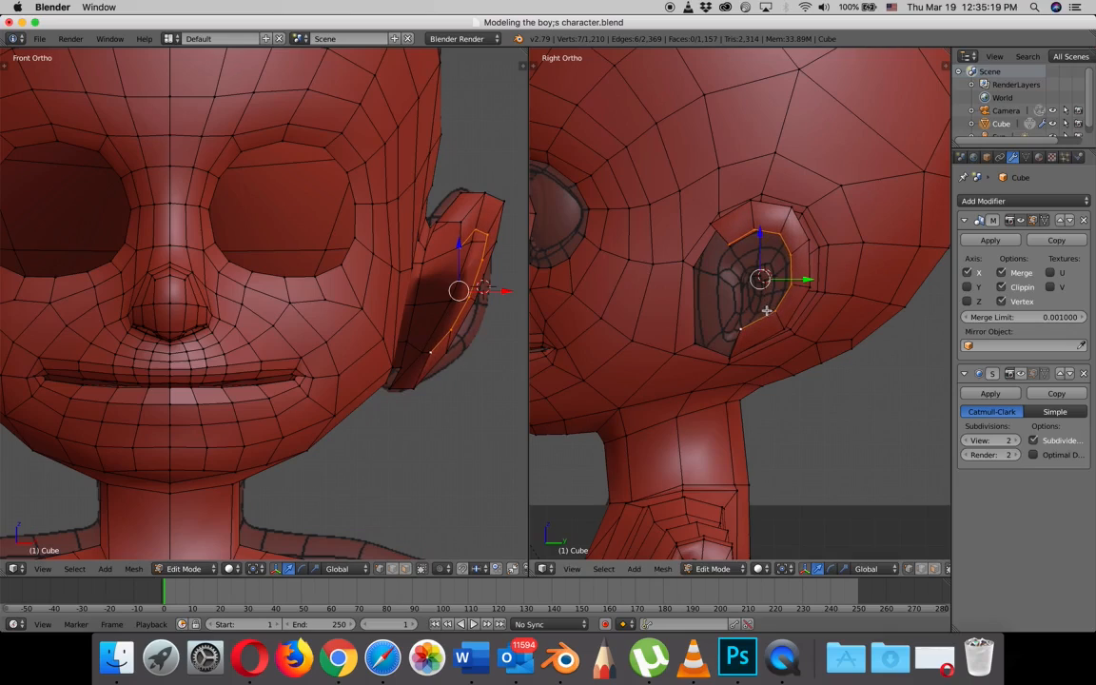
- Extrude the five-vertex open end at the ear's upper front downward and toward the face in the right side view
scroll(713, 303, up, 5)
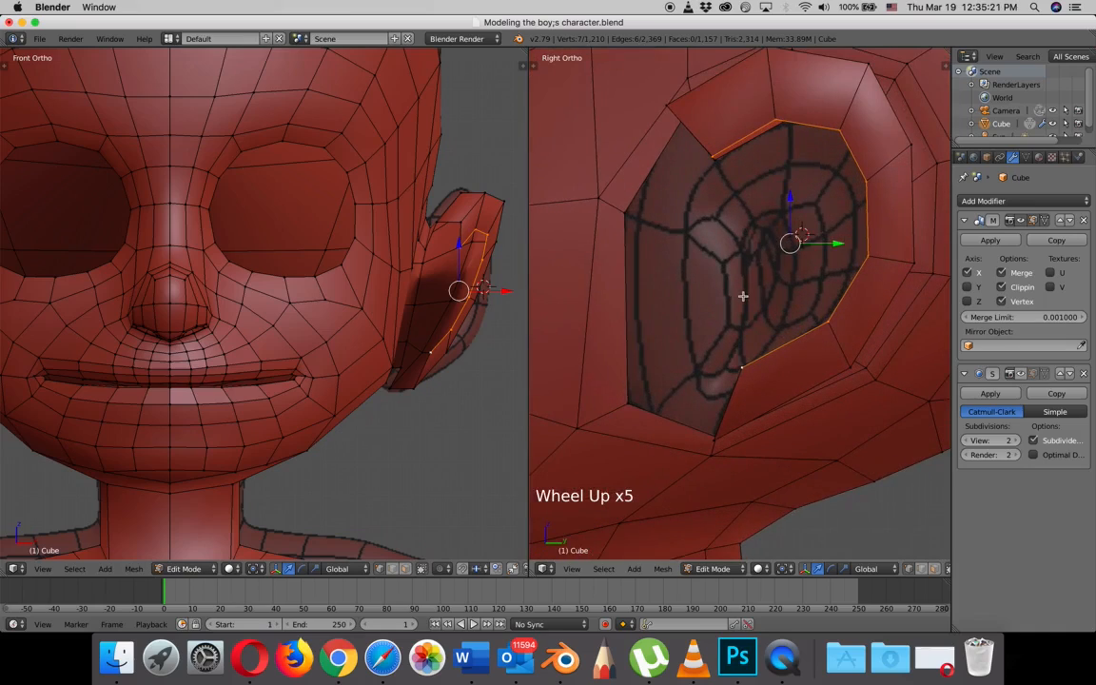
scroll(744, 297, down, 1)
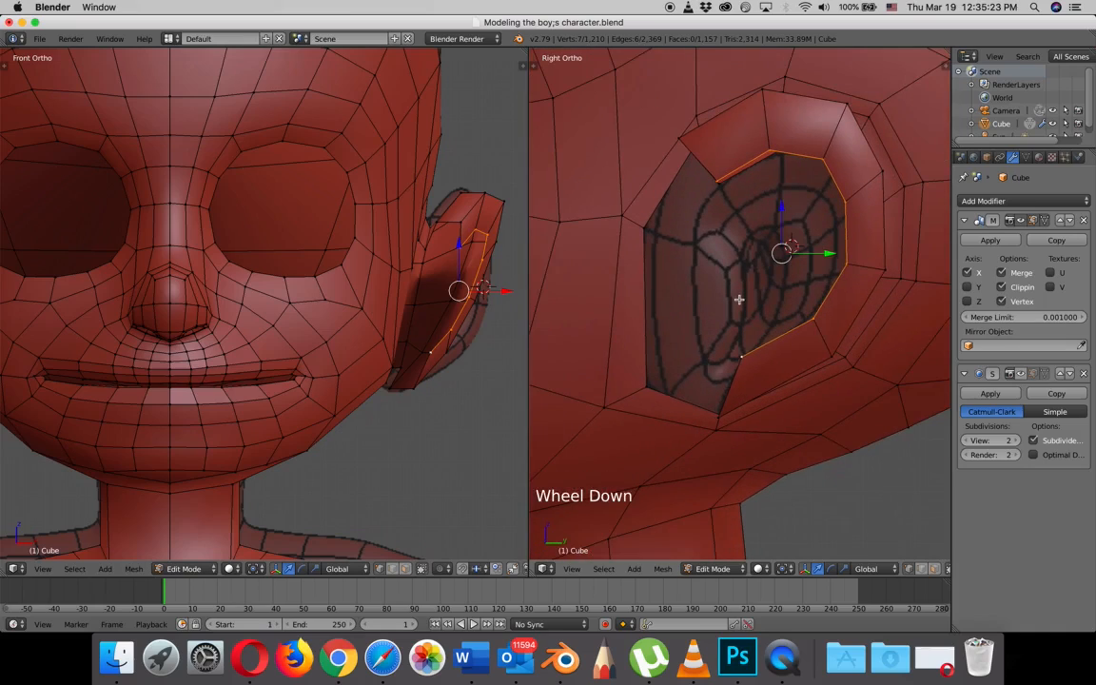
middle_drag(730, 285, 748, 260)
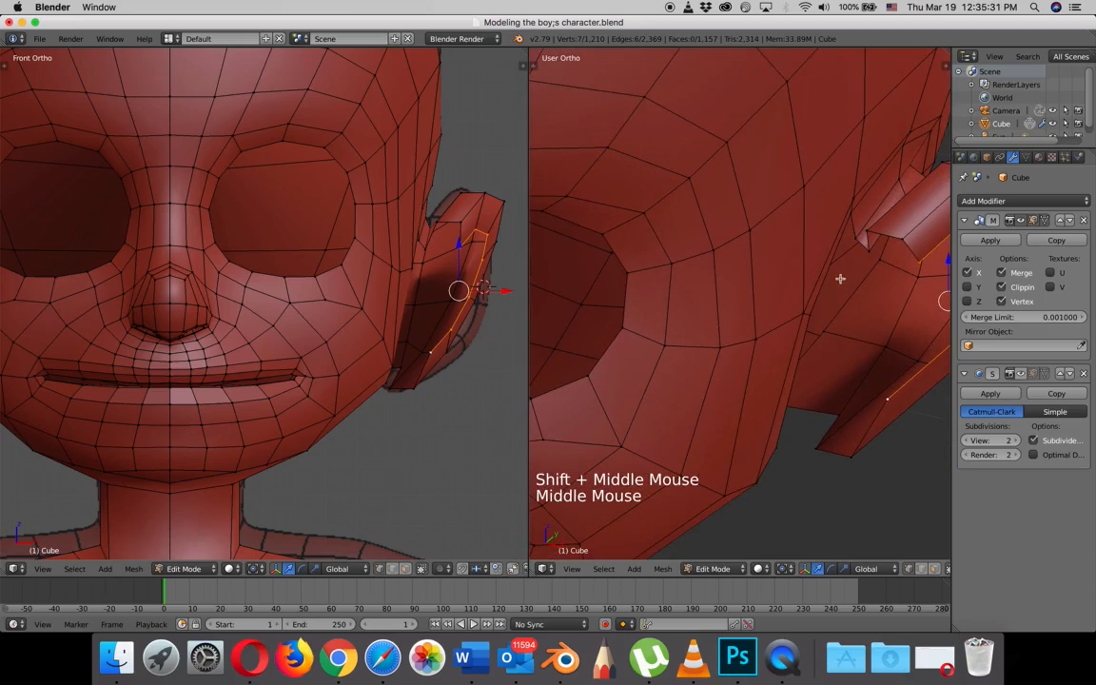
right_click(867, 240)
shift+right_click(861, 233)
shift+right_click(868, 238)
shift+right_click(902, 228)
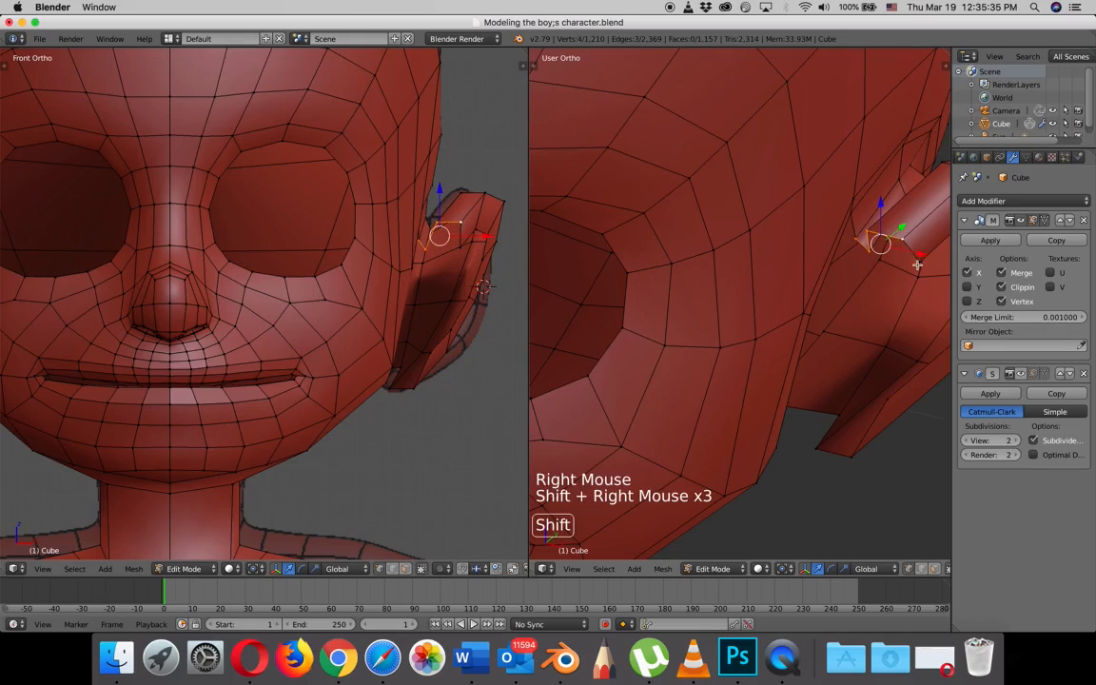
shift+right_click(821, 232)
middle_drag(871, 281, 844, 279)
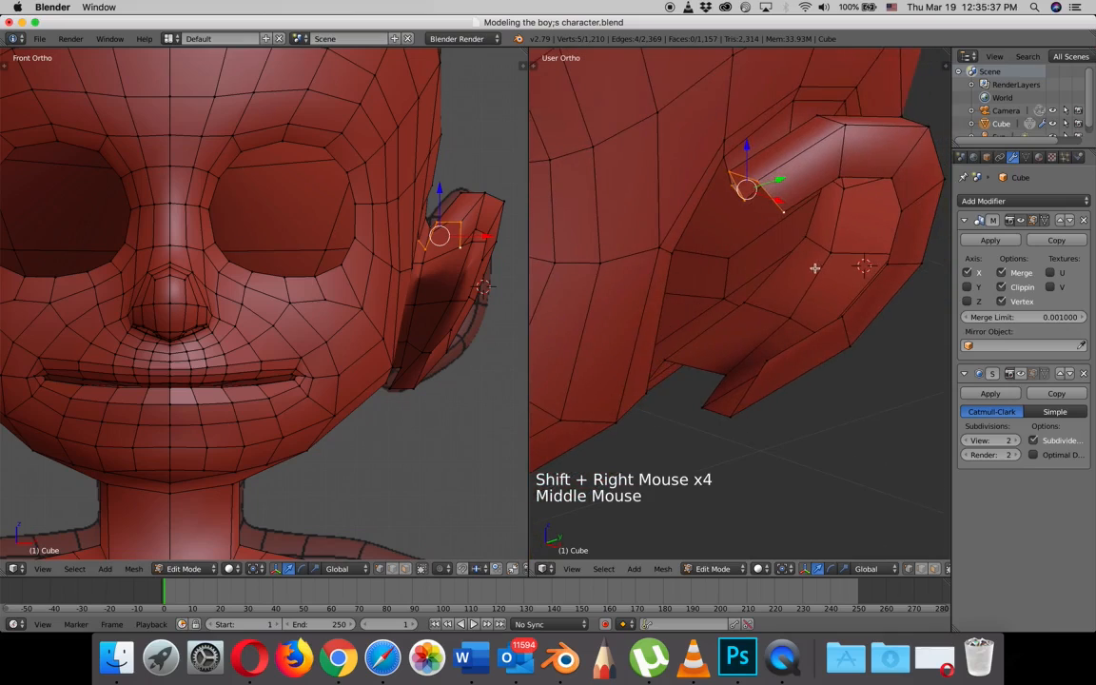
key(KP_3)
shift+middle_drag(633, 206, 715, 250)
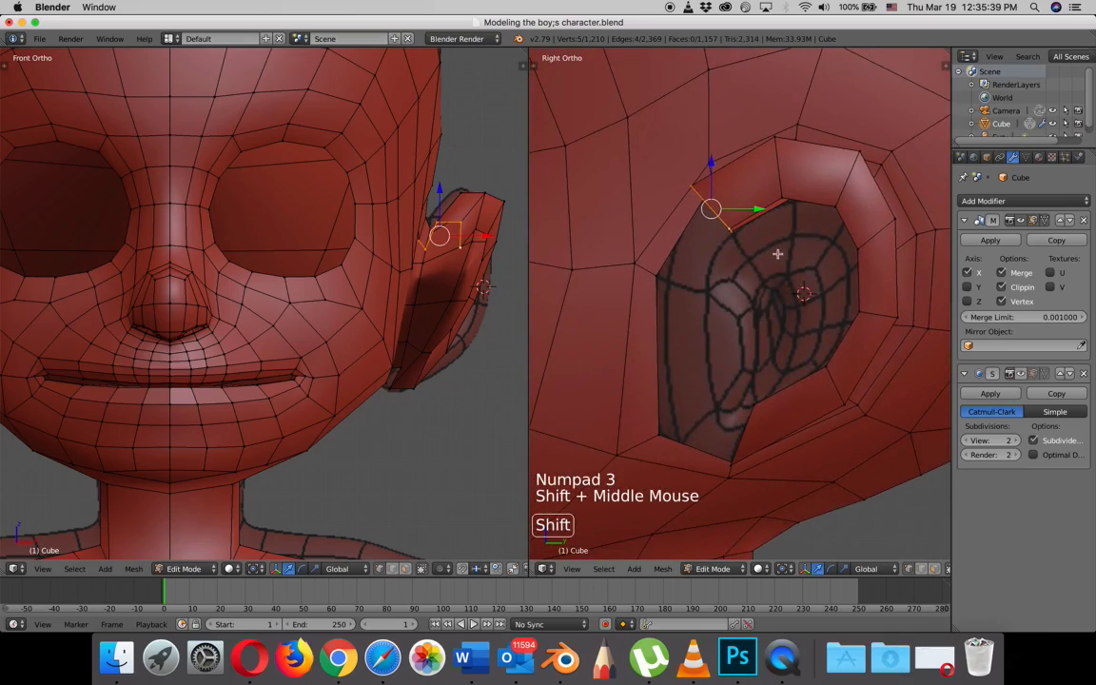
key(e)
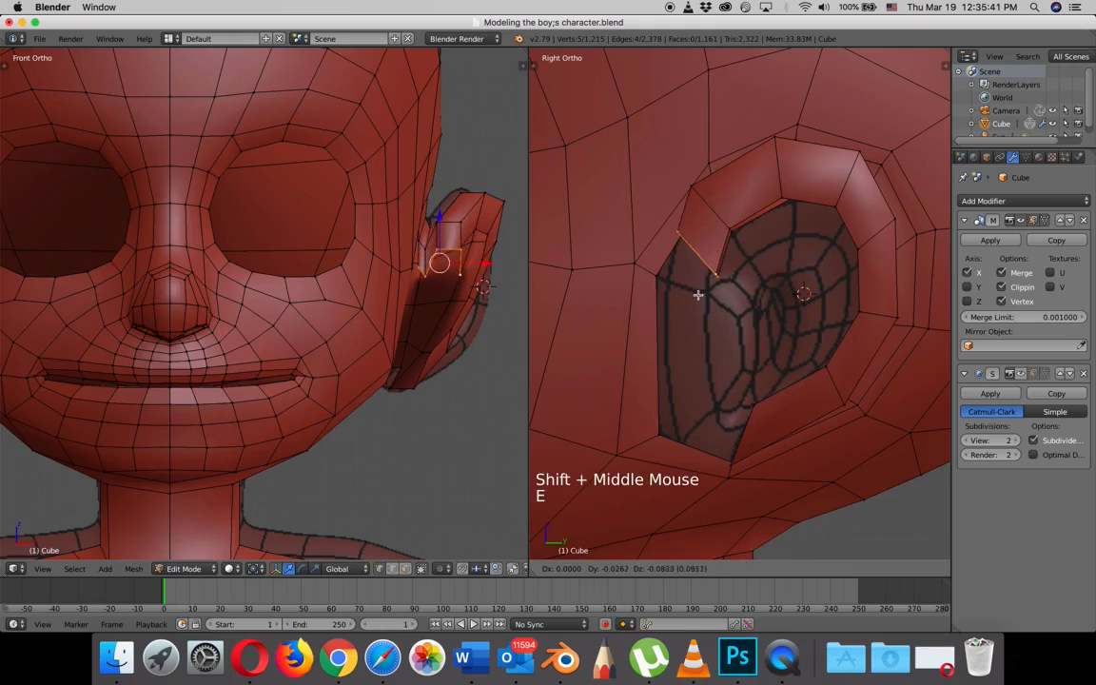
click(686, 313)
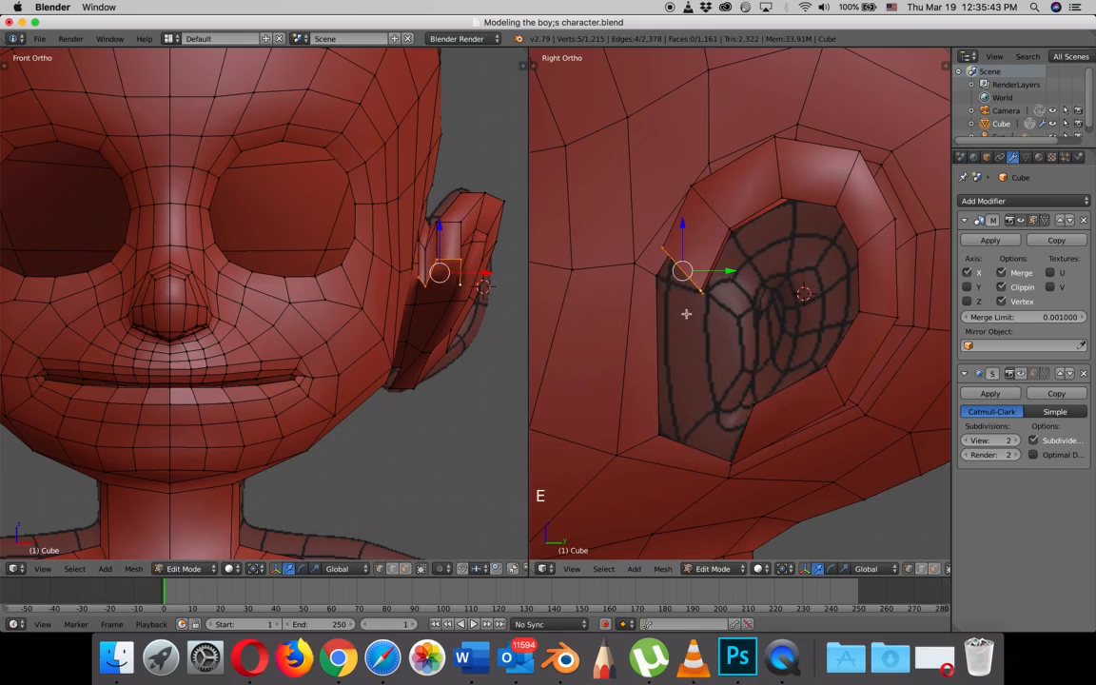
- Rotate the extruded front end of the ear nearly level, move it down to the reference line and scale it slightly smaller
key(r)
click(744, 288)
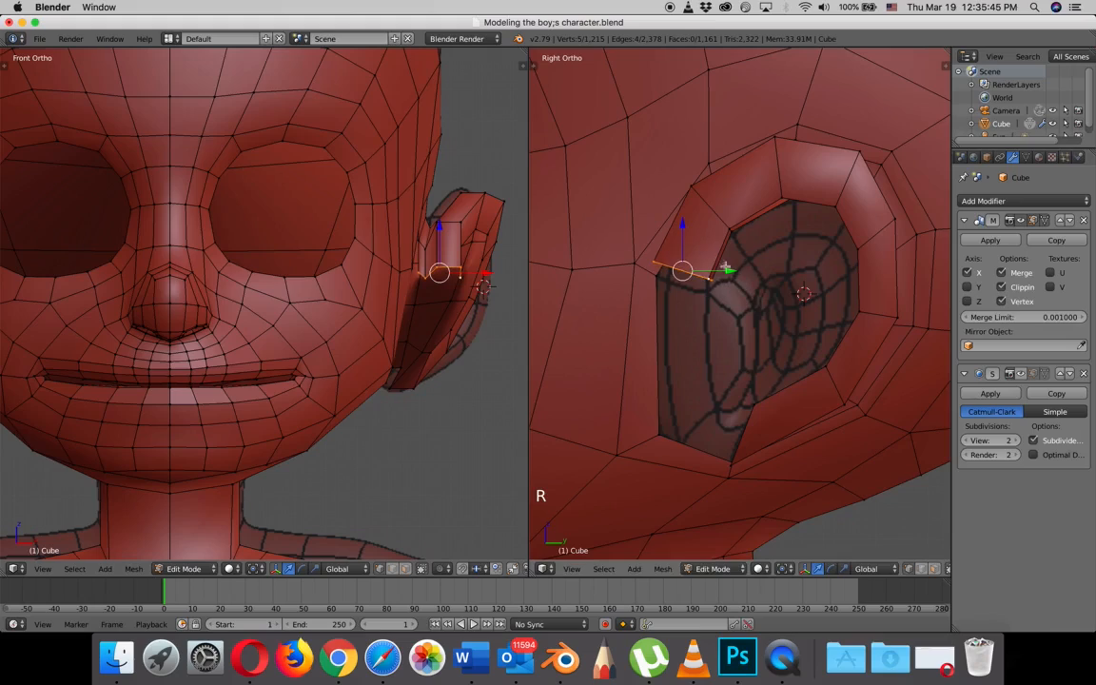
drag(682, 222, 742, 287)
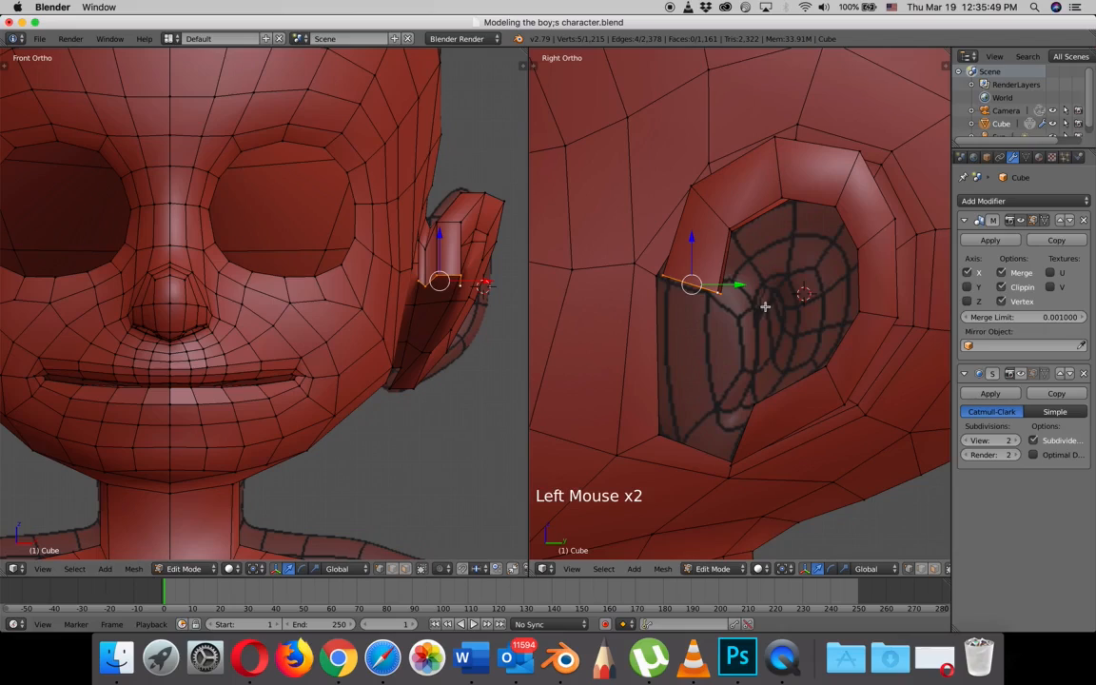
key(s)
click(734, 297)
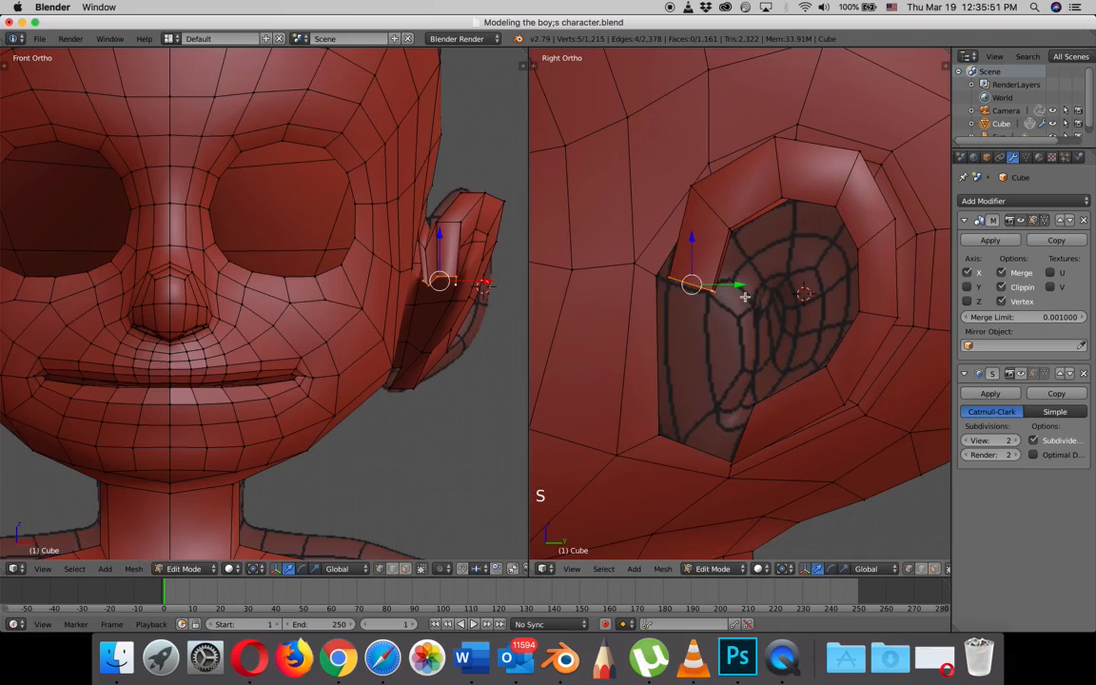
- Fill a four-vertex face between the side of the ear's upper front end and the adjoining head edge
drag(735, 285, 690, 281)
middle_drag(690, 281, 619, 305)
drag(802, 304, 790, 311)
middle_drag(790, 310, 639, 304)
right_click(659, 284)
shift+right_click(677, 214)
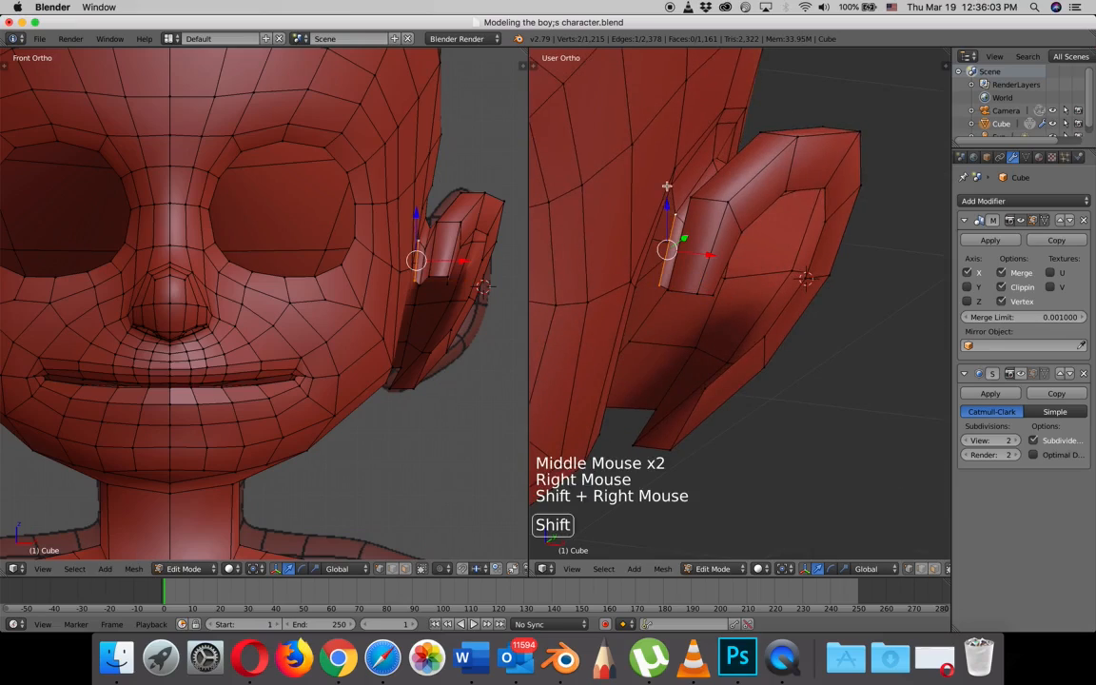
shift+right_click(670, 187)
shift+right_click(630, 289)
middle_drag(636, 287, 663, 320)
key(f)
- Reposition individual vertices along the lower edge of the ear's upper front end sideways along X
right_click(708, 299)
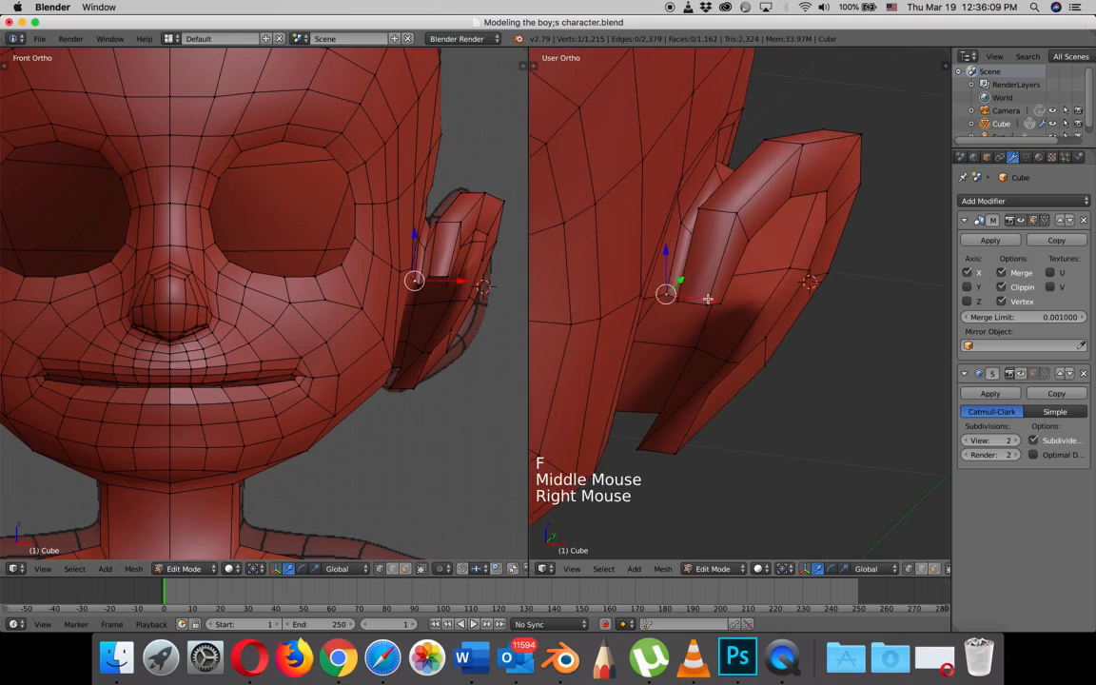
drag(708, 299, 690, 309)
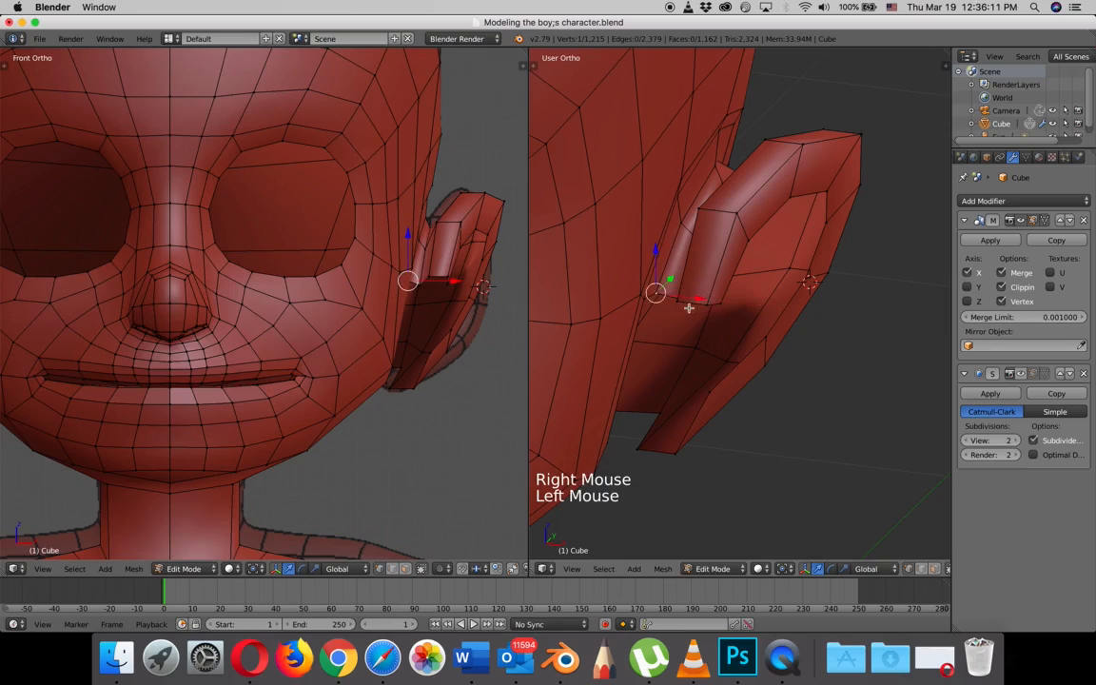
middle_drag(690, 309, 728, 287)
right_click(729, 287)
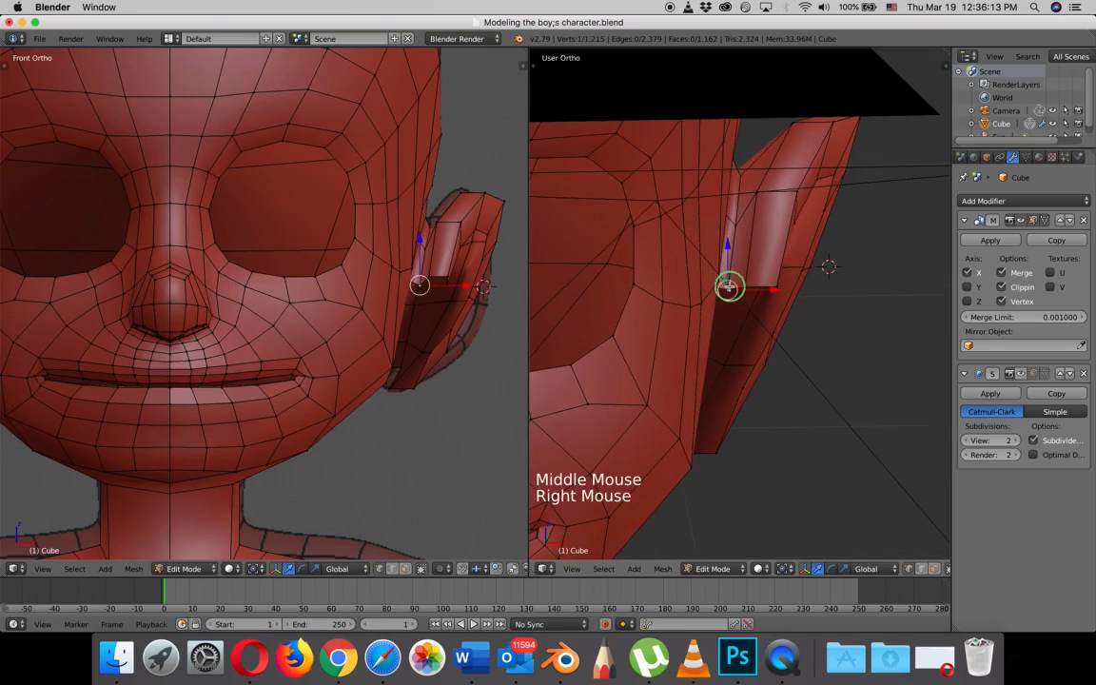
drag(772, 289, 809, 290)
right_click(746, 288)
right_click(778, 286)
right_click(780, 288)
scroll(802, 302, down, 2)
middle_drag(790, 312, 719, 304)
scroll(659, 328, up, 2)
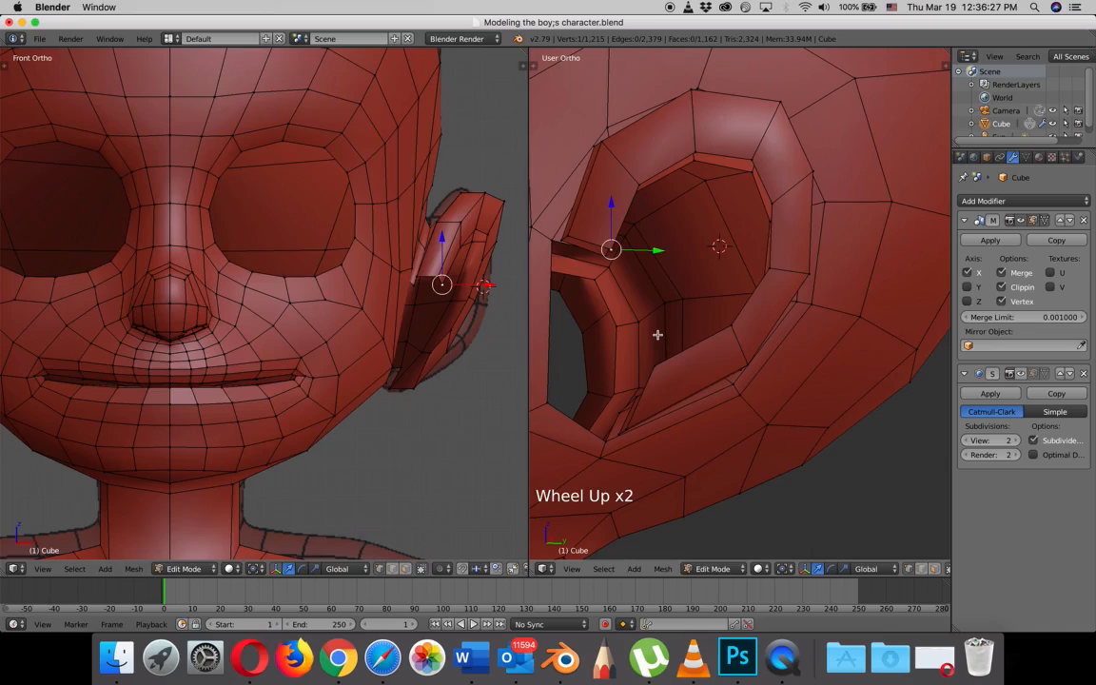
- Extrude the five-vertex open end at the ear's lower front toward the face in the right side view
key(KP_3)
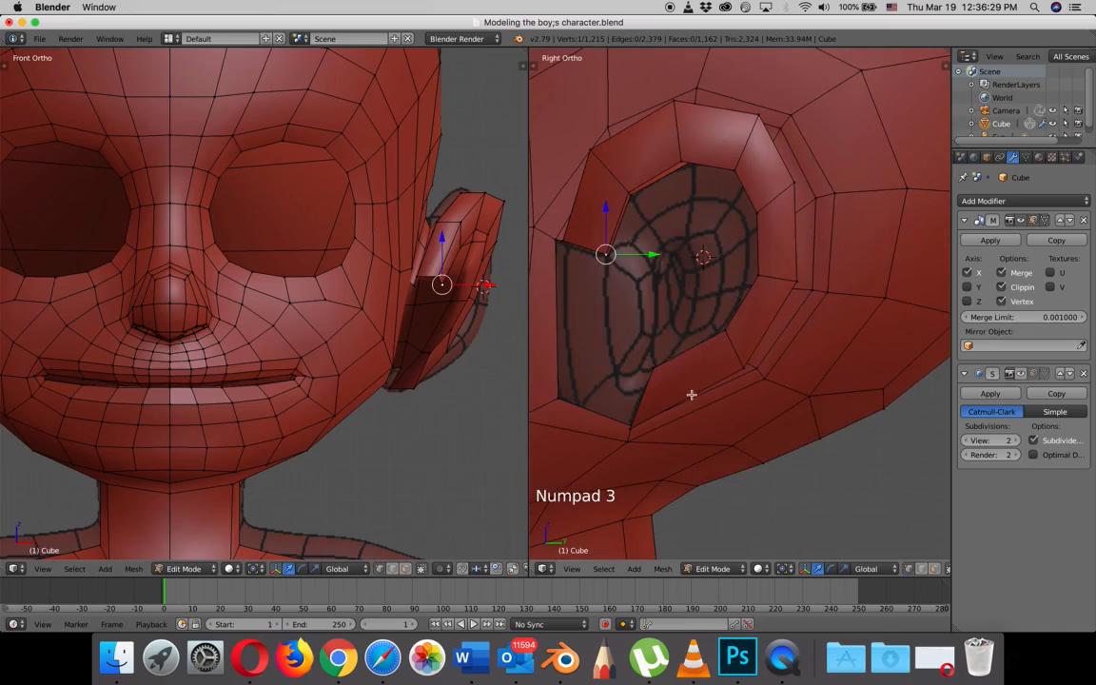
right_click(653, 372)
middle_drag(655, 412, 686, 418)
shift+right_click(633, 433)
shift+right_click(614, 429)
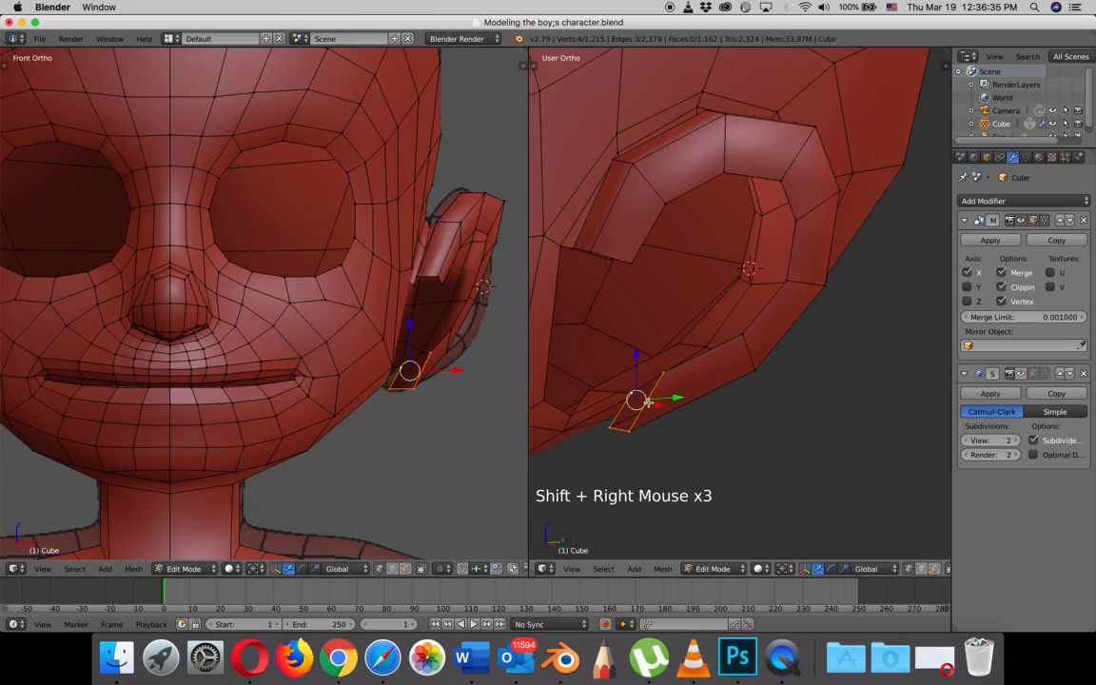
shift+right_click(594, 386)
middle_drag(609, 390, 649, 402)
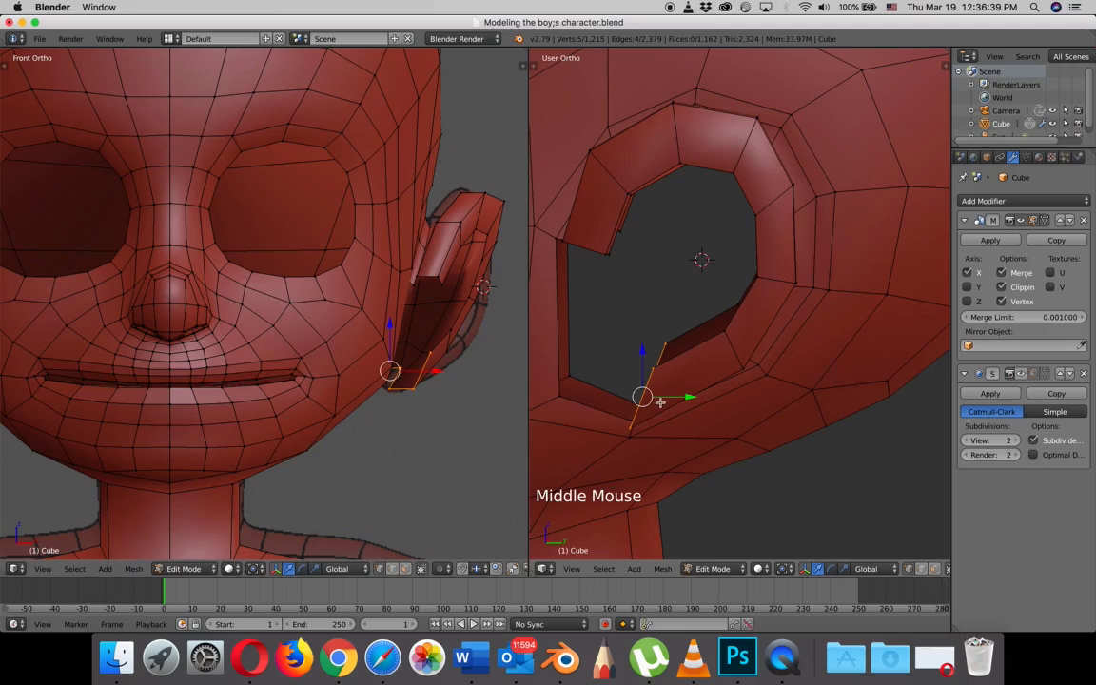
key(KP_3)
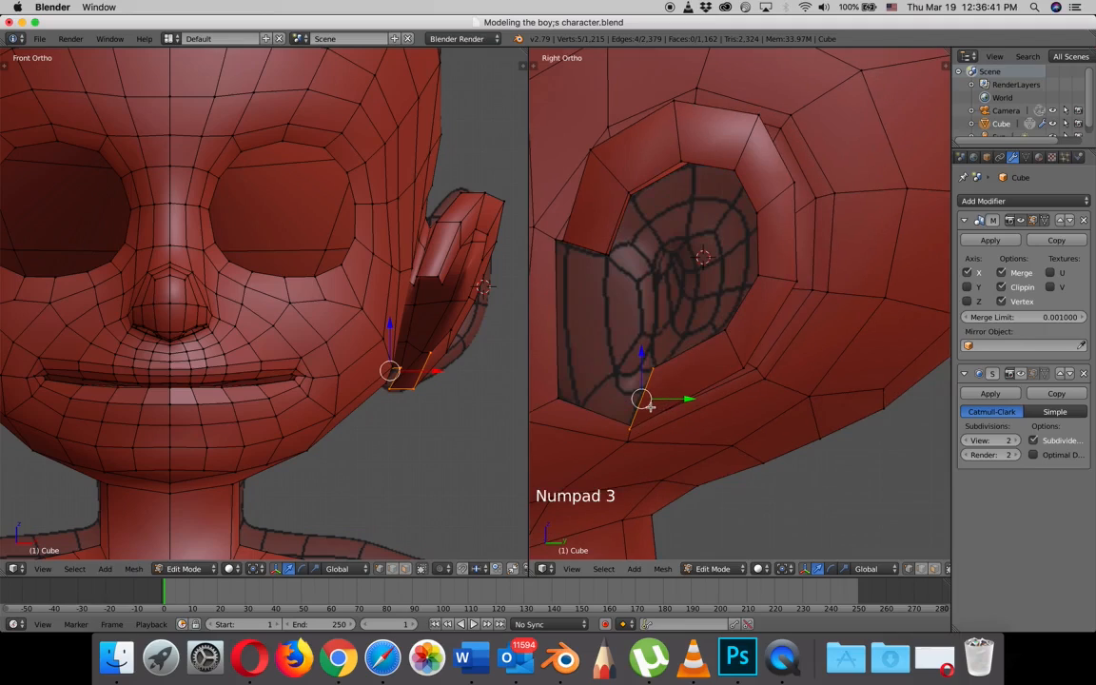
key(e)
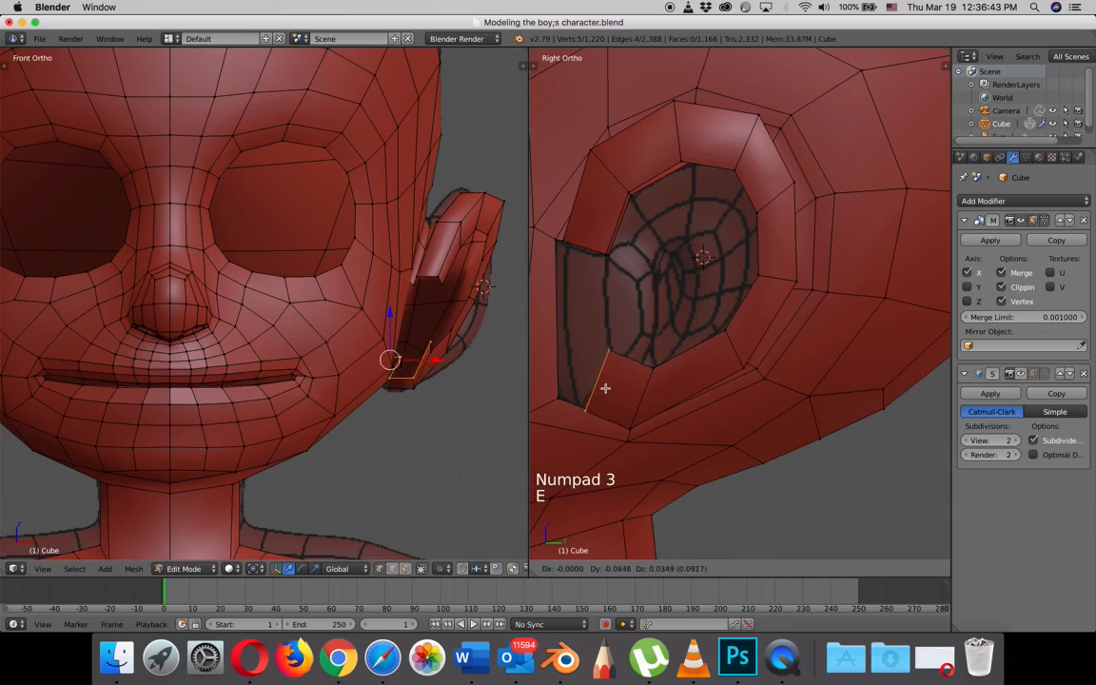
click(592, 378)
- Rotate the extruded lower end to follow the reference, scale it smaller and move it down to the earlobe line
key(r)
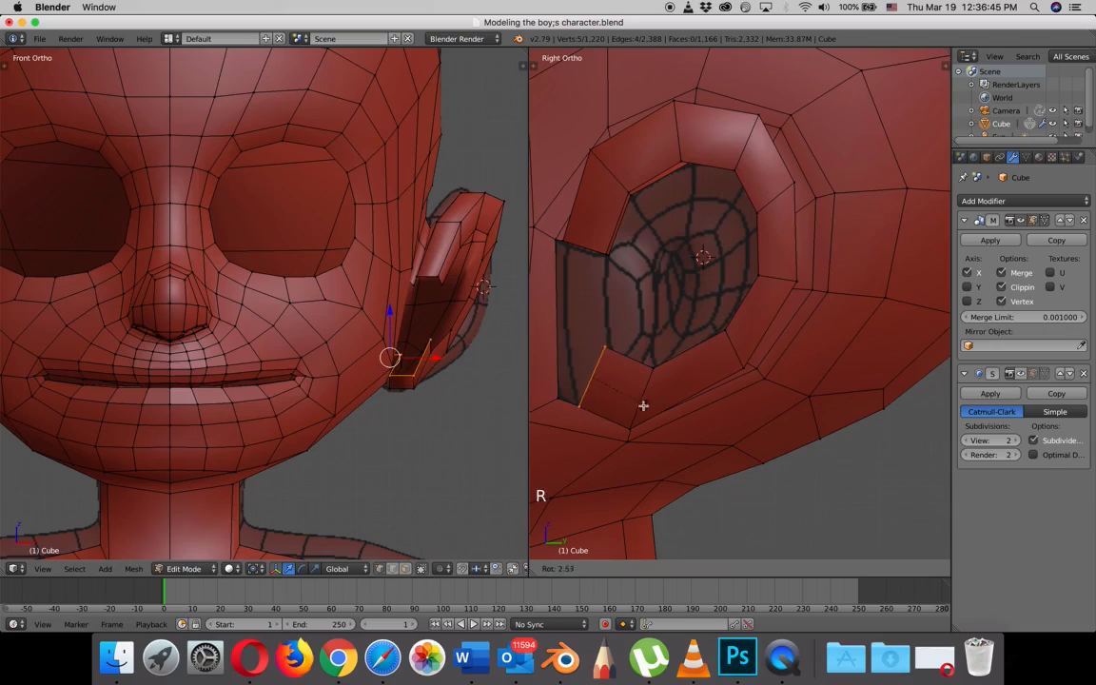
click(623, 405)
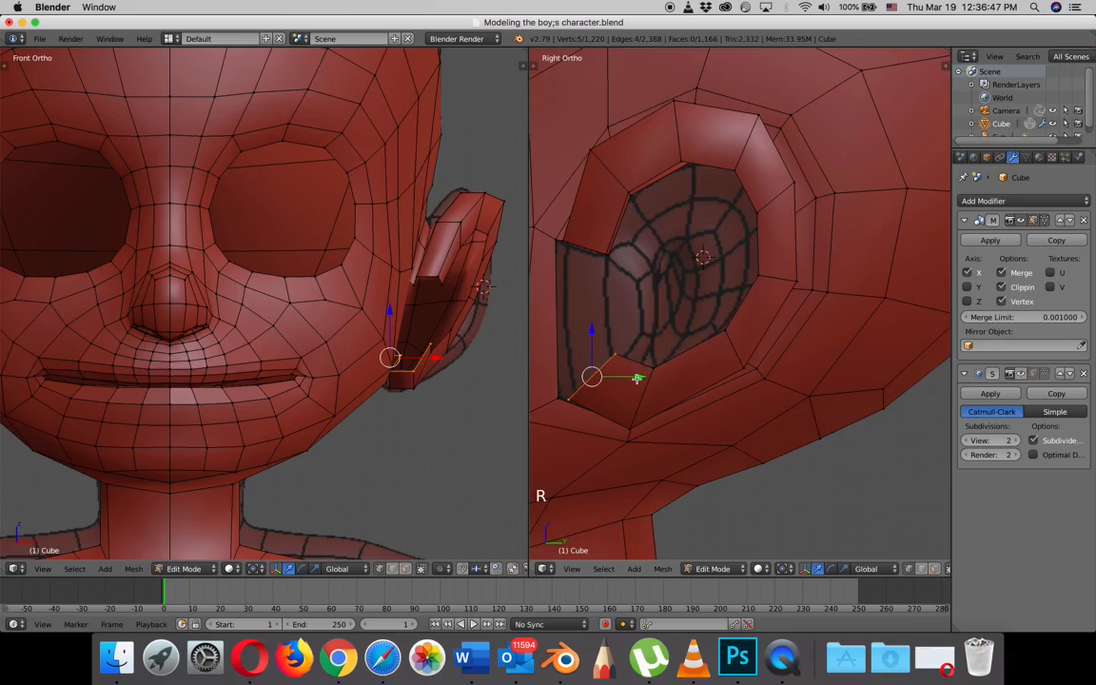
key(z)
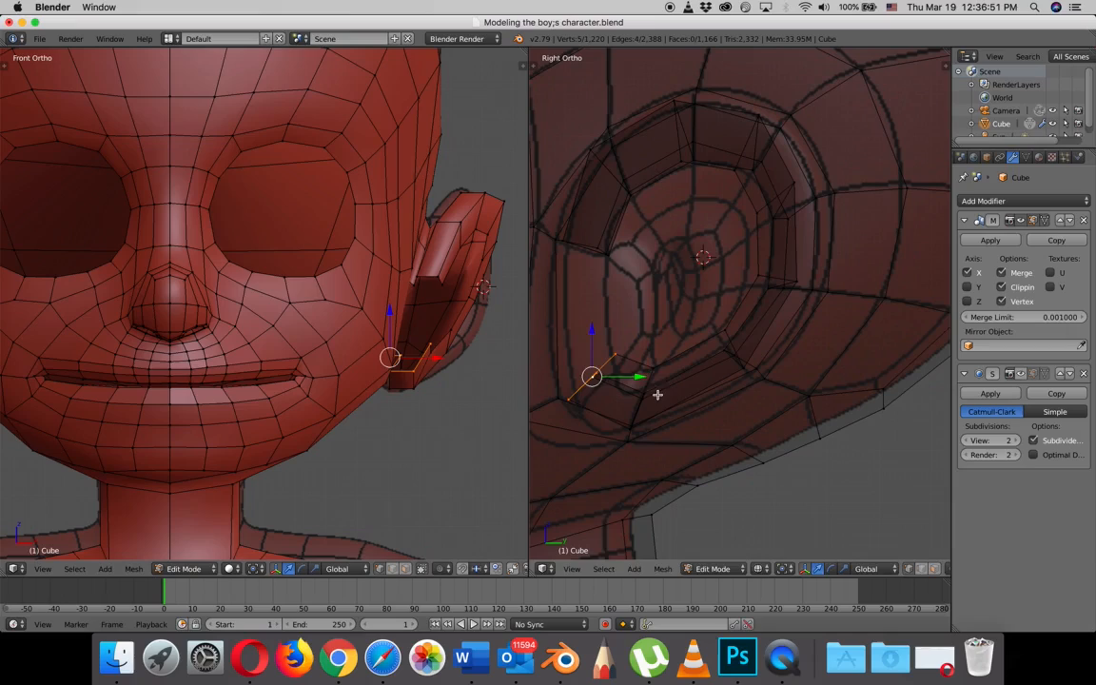
key(s)
click(644, 393)
drag(591, 332, 595, 350)
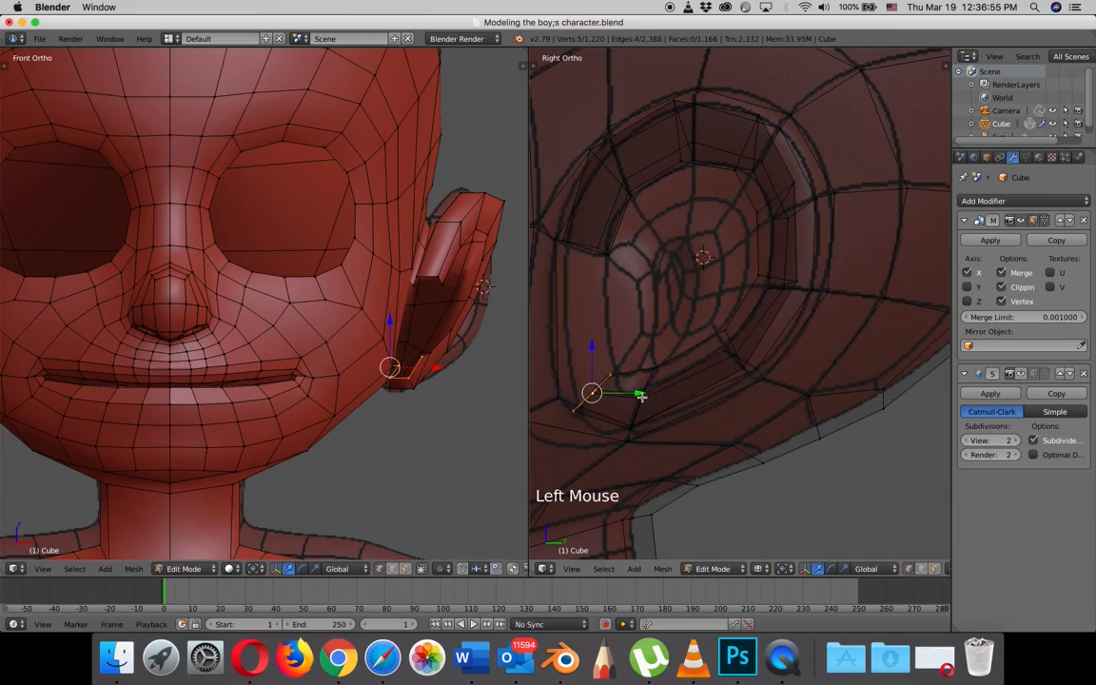
drag(641, 397, 644, 398)
mouse_move(644, 398)
middle_down()
mouse_move(633, 424)
mouse_move(605, 379)
mouse_move(615, 429)
mouse_move(582, 395)
mouse_move(582, 372)
middle_up()
- Return to solid shading and adjust individual inner vertices of the ear's lower front end toward the head
key(z)
right_click(584, 400)
right_click(577, 383)
drag(575, 378, 627, 374)
right_click(591, 352)
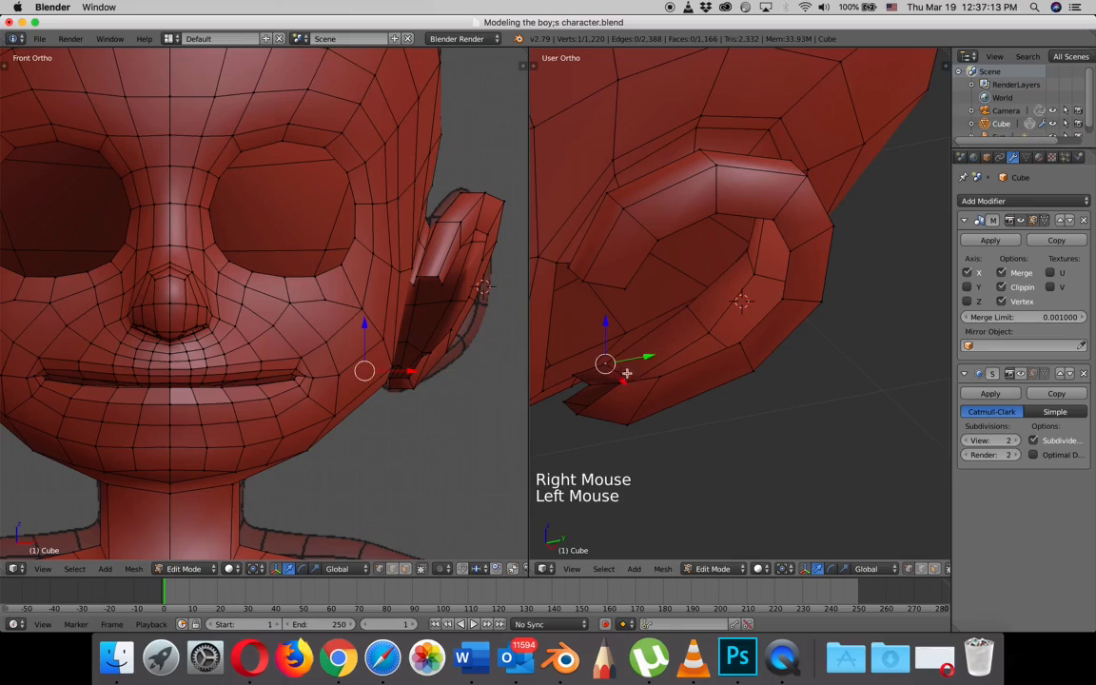
right_click(692, 309)
click(704, 317)
middle_drag(660, 368, 589, 367)
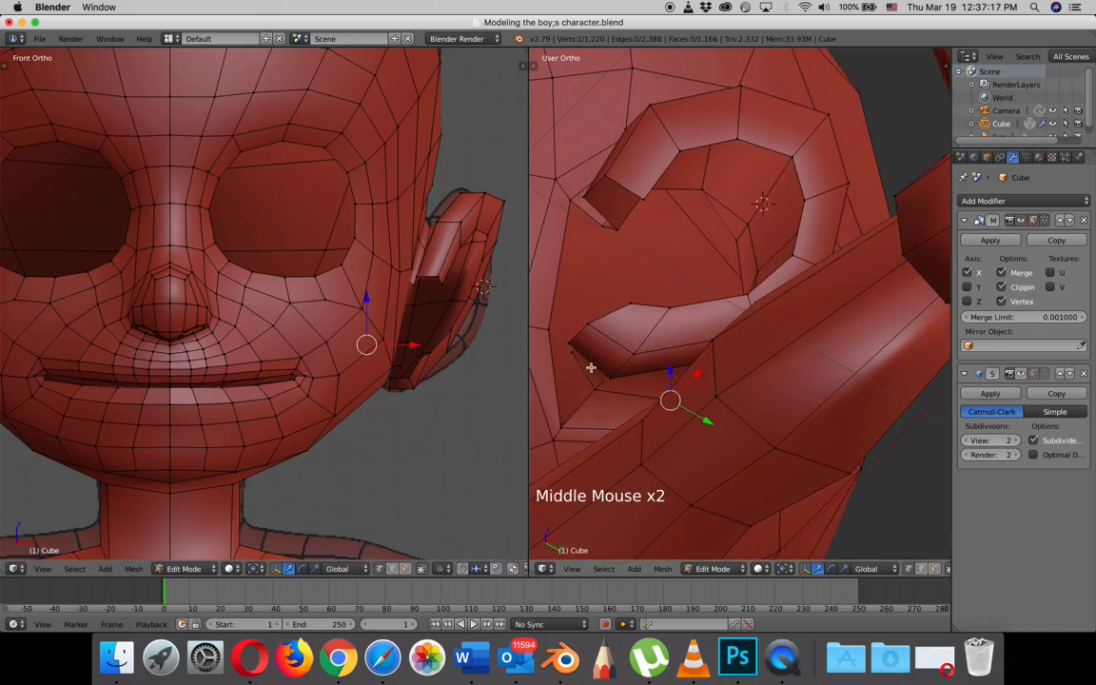
- Fill a four-vertex face between the inner side of the ear's lower front end and the head's opening edge
right_click(550, 331)
shift+right_click(562, 425)
shift+right_click(571, 345)
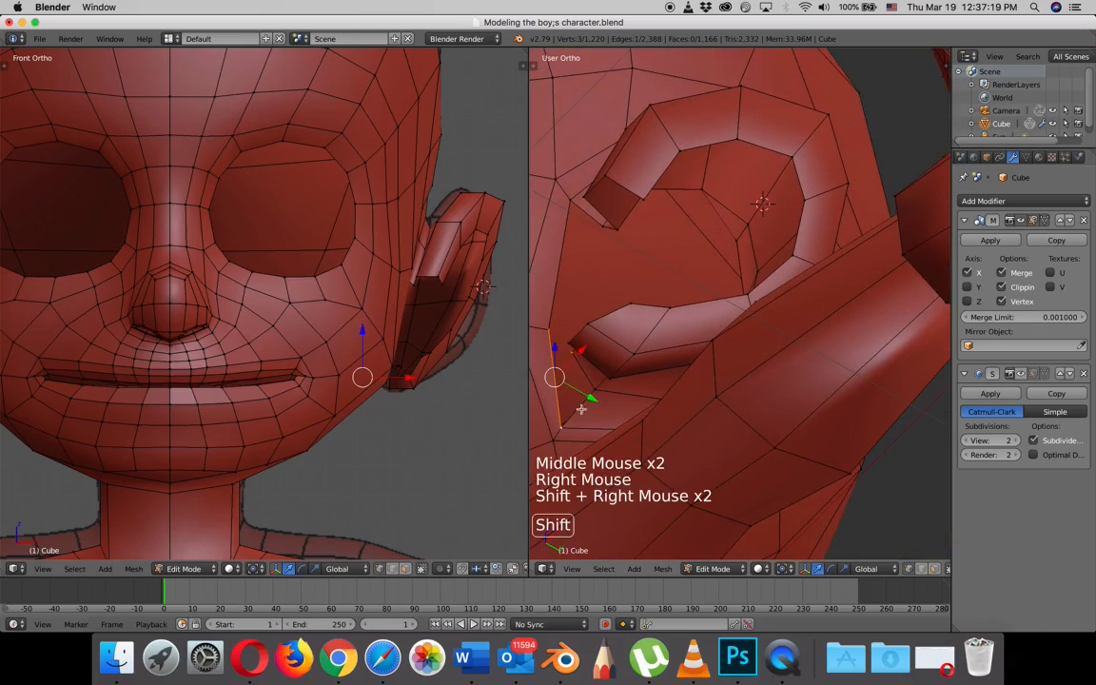
shift+right_click(599, 392)
key(f)
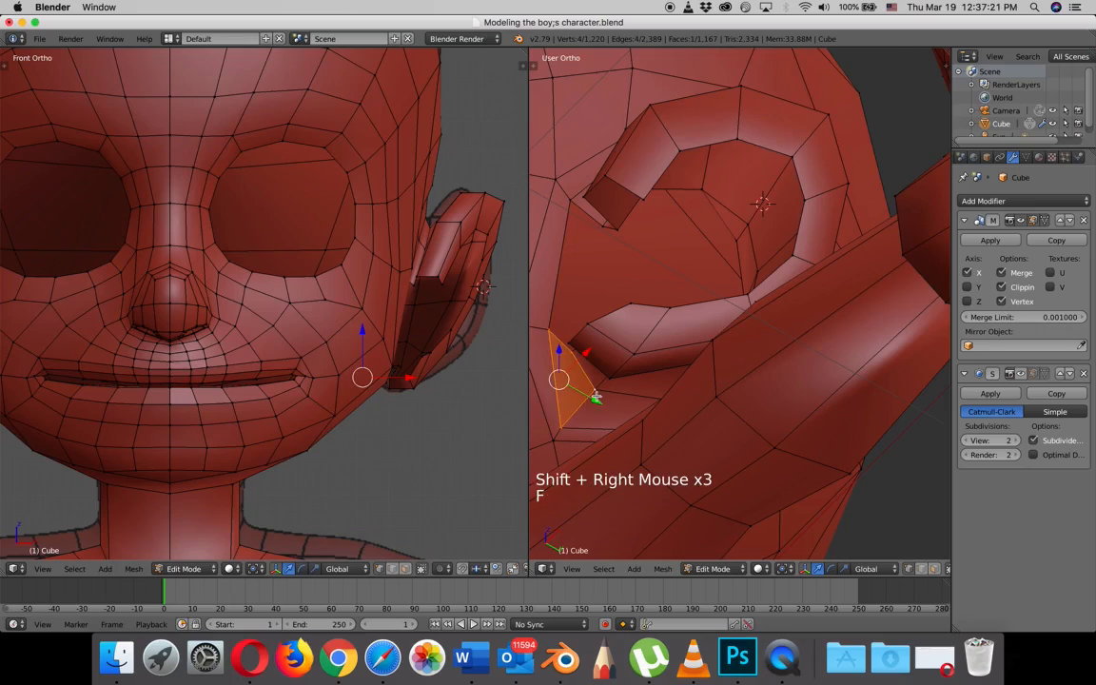
- Adjust the vertices where the ear's lower front end meets the head to smooth the junction
middle_drag(596, 397, 571, 377)
right_click(571, 377)
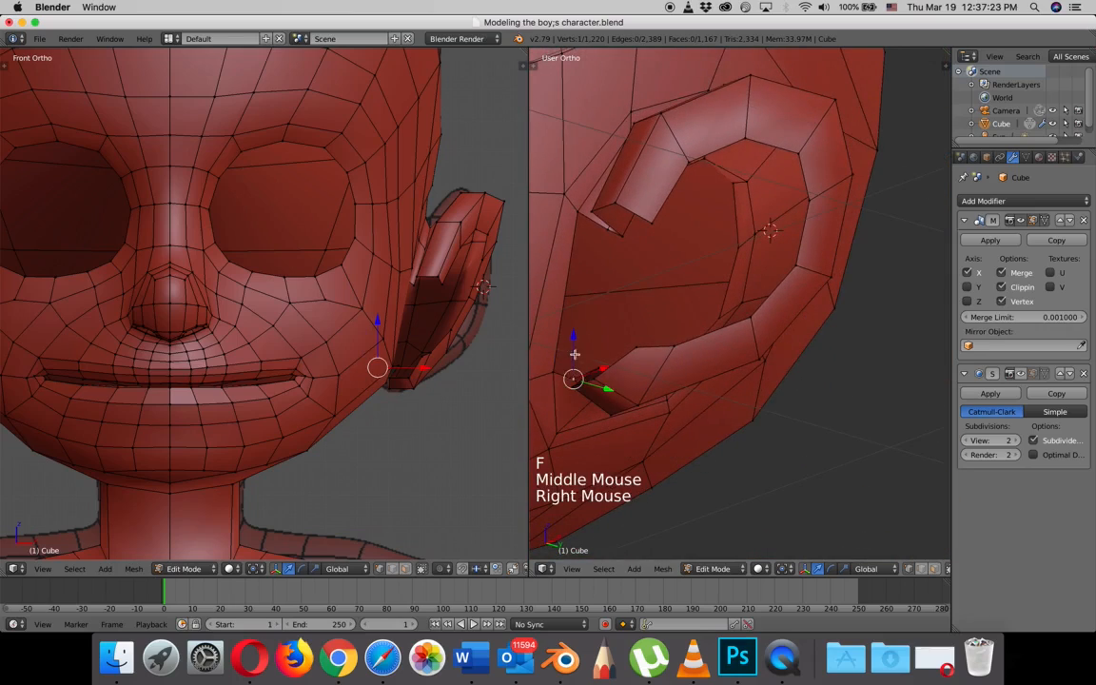
mouse_move(570, 352)
mouse_down()
mouse_move(574, 333)
mouse_move(578, 368)
mouse_up()
middle_drag(578, 367, 593, 386)
middle_drag(600, 393, 604, 398)
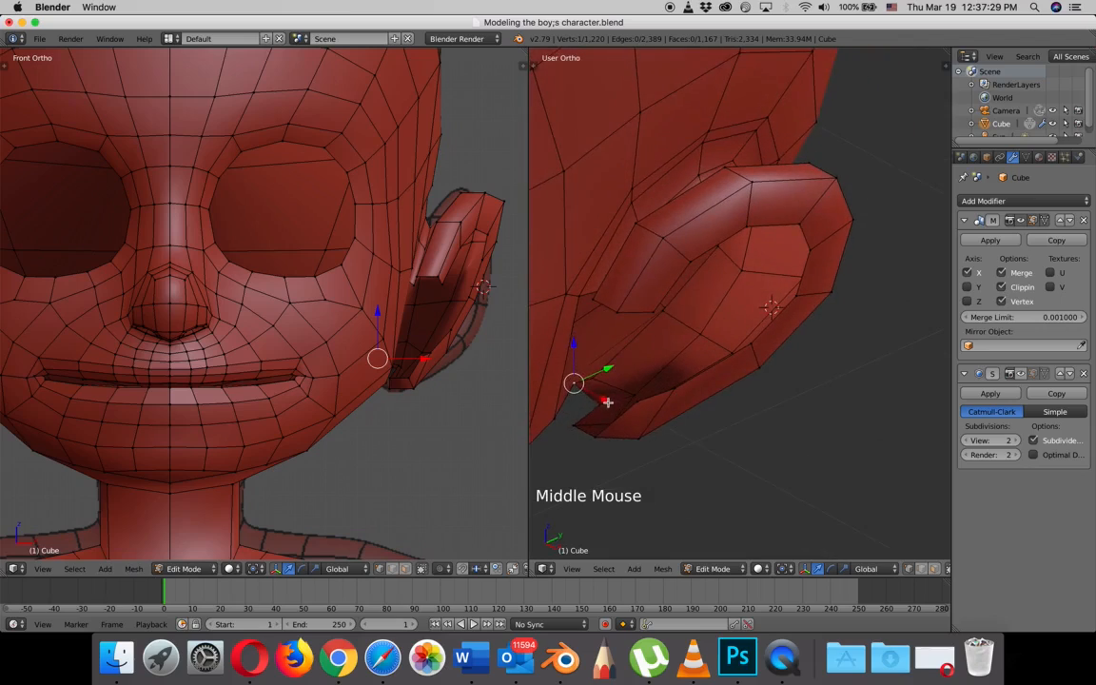
drag(603, 399, 630, 397)
right_click(600, 383)
mouse_move(629, 397)
middle_down()
mouse_move(617, 404)
mouse_move(611, 373)
mouse_move(626, 388)
middle_up()
- Fill a long face along the front of the ear opening, bridging its lower junction and upper front end
scroll(609, 378, down, 2)
key(KP_3)
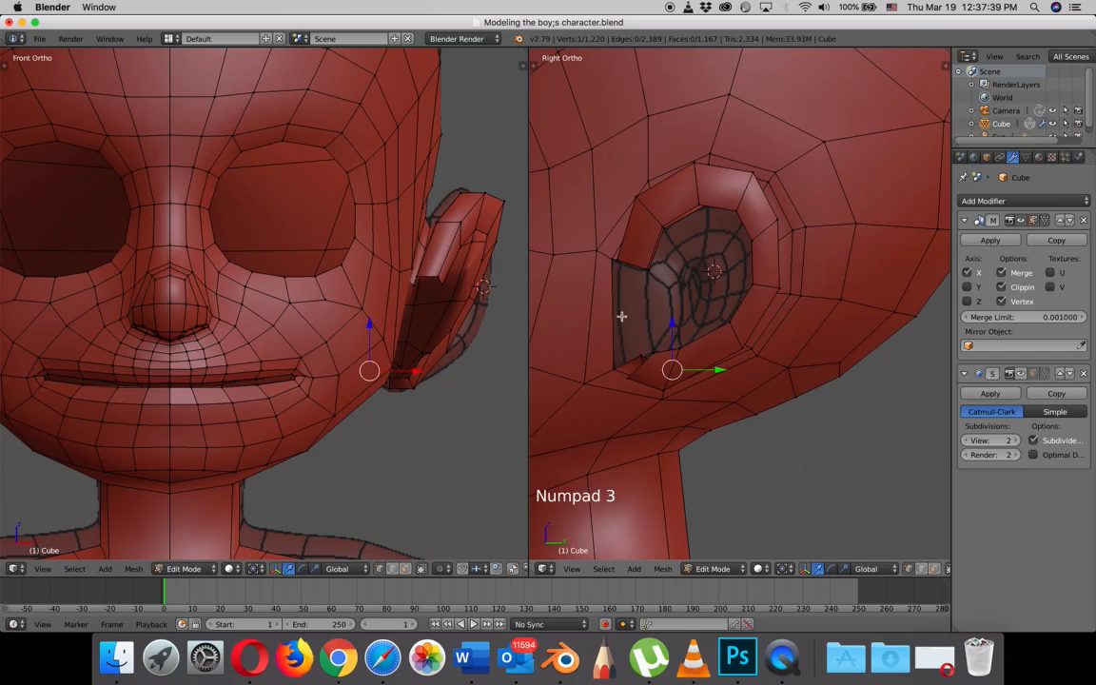
middle_drag(622, 316, 656, 328)
right_click(641, 338)
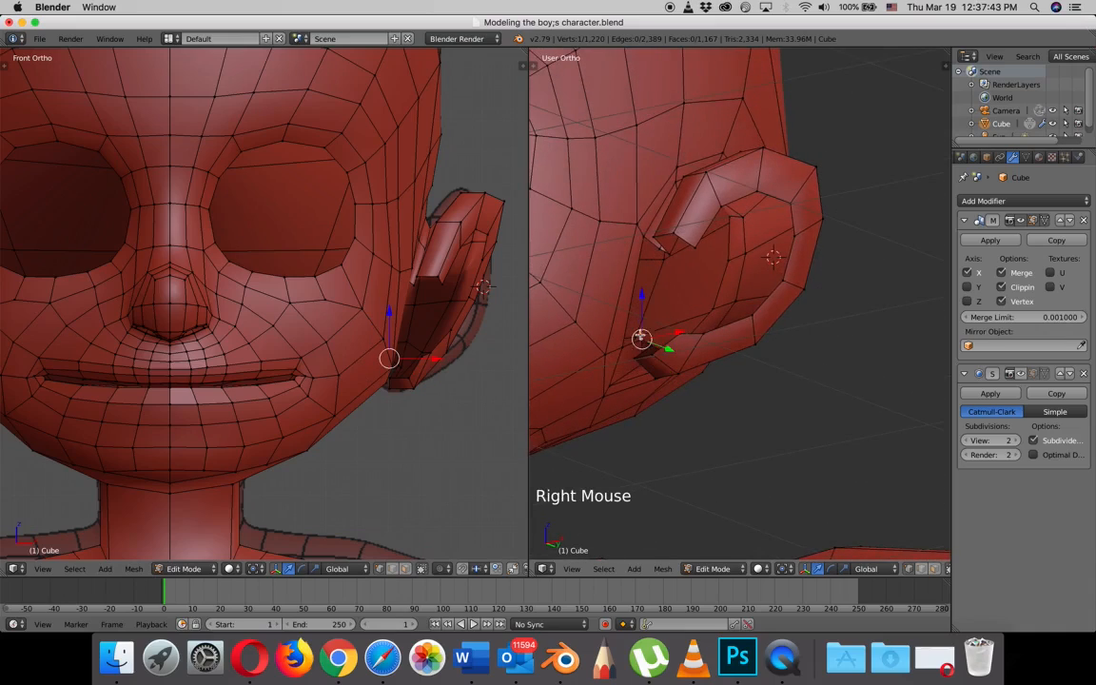
shift+right_click(647, 238)
shift+right_click(647, 237)
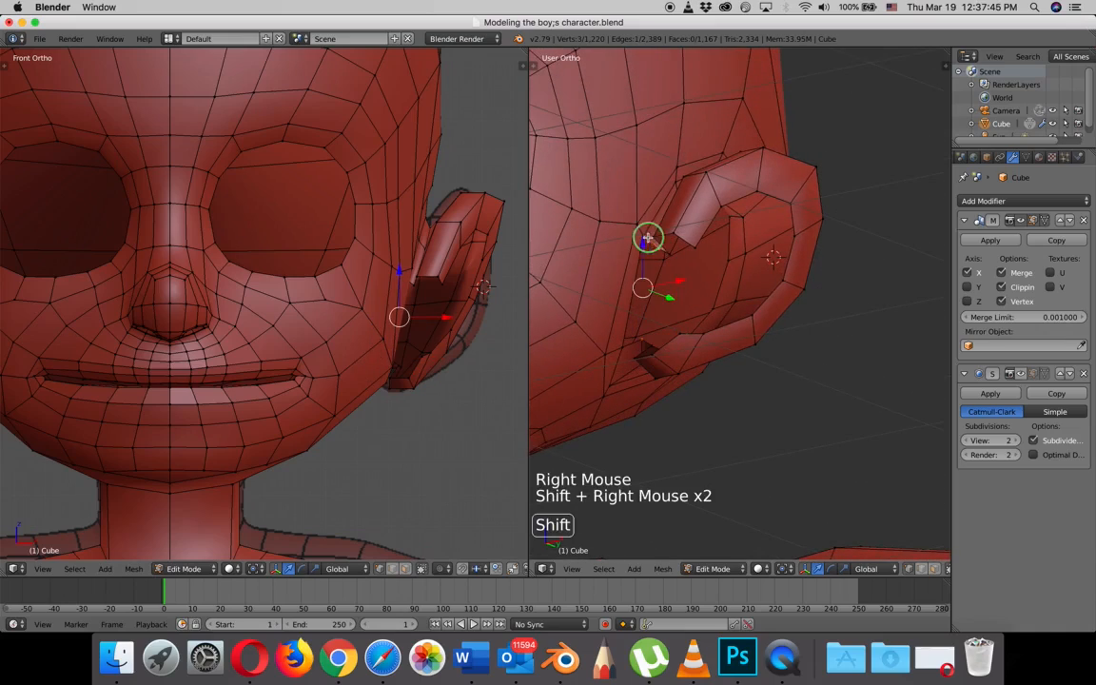
middle_drag(622, 347, 609, 390)
key(f)
- Fill the small four-vertex gap between the new front strip and the ear's upper front end
scroll(665, 374, up, 3)
right_click(666, 373)
shift+right_click(670, 357)
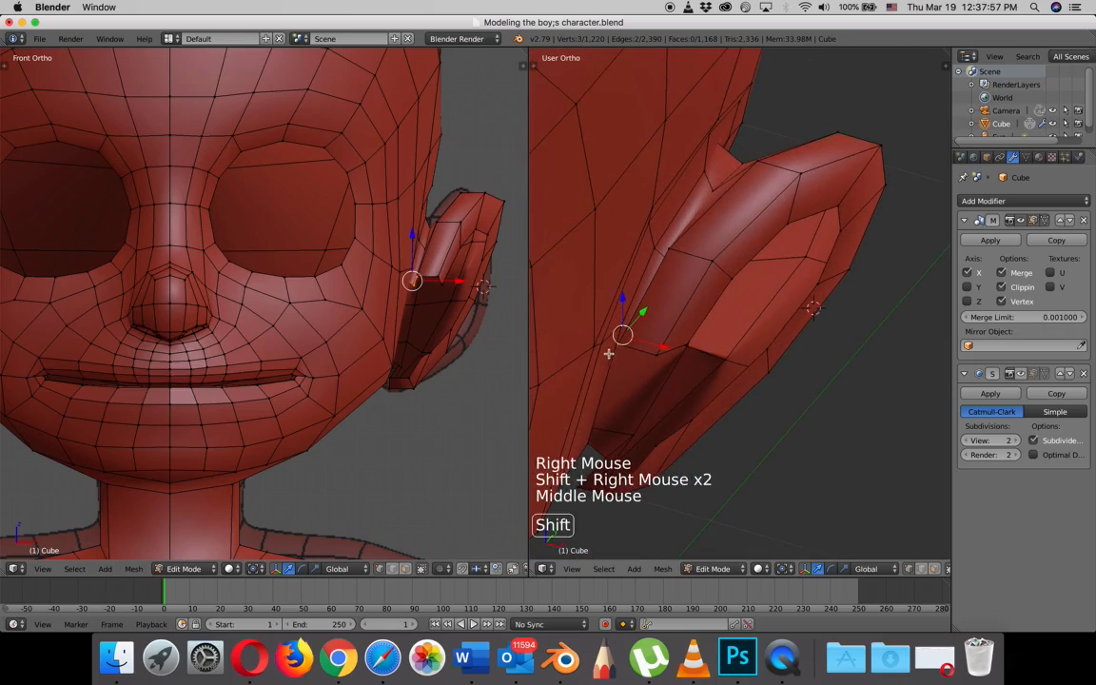
shift+right_click(607, 346)
middle_drag(607, 345, 681, 359)
key(f)
- Move the inner corner vertices of the ear's upper front end along X toward the head
key(KP_3)
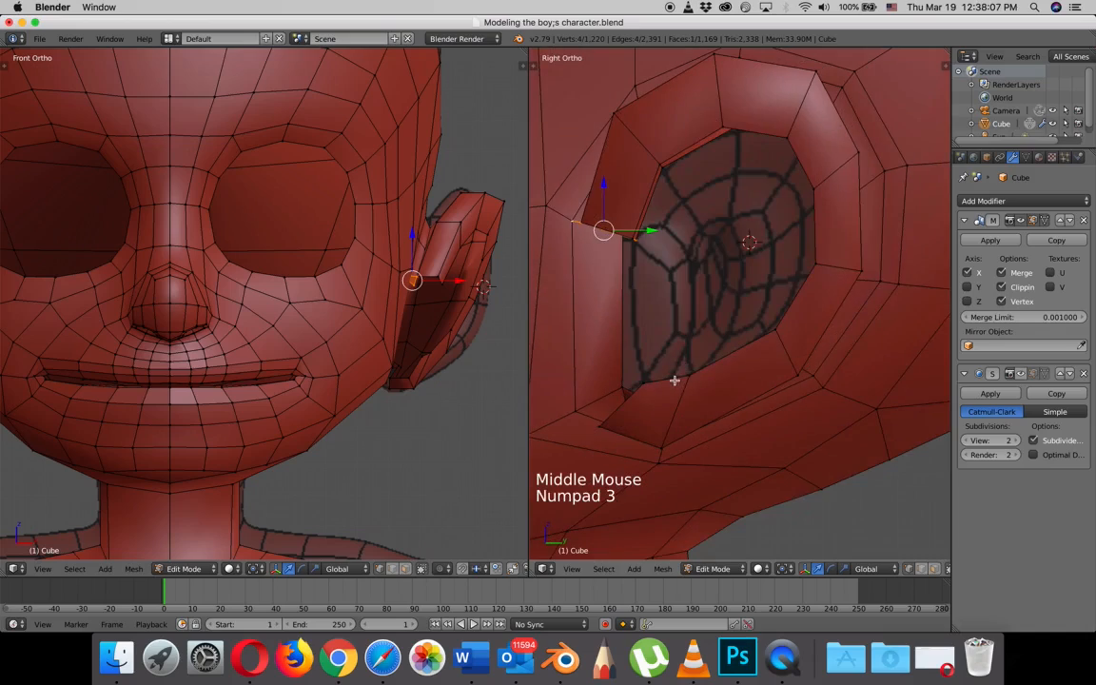
scroll(672, 380, down, 1)
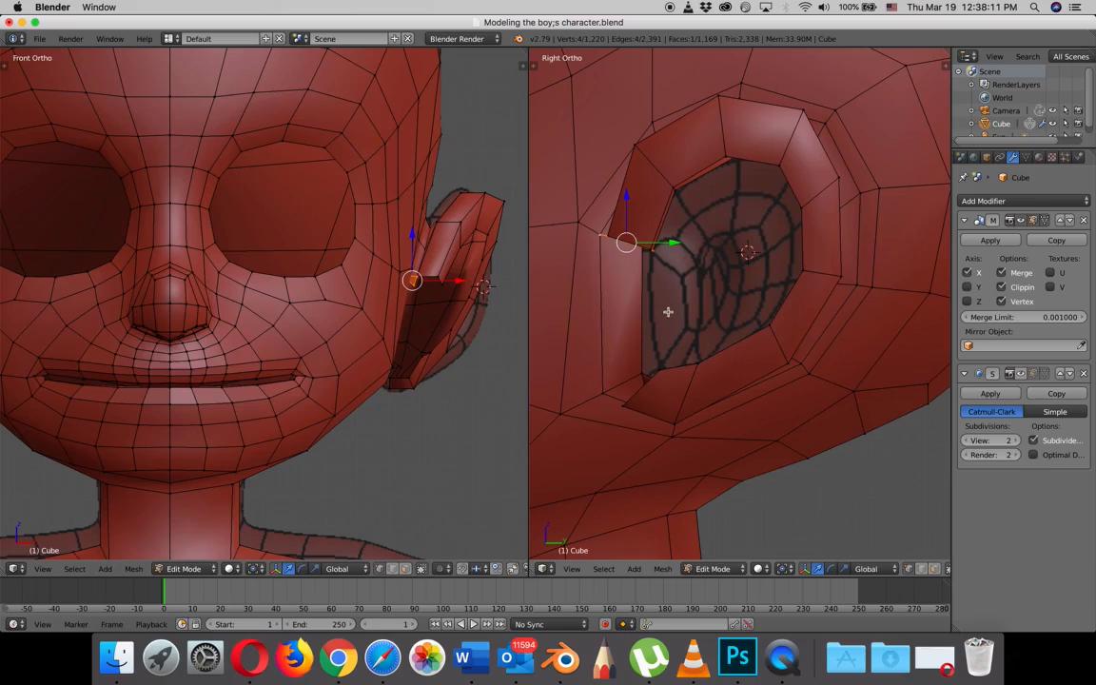
right_click(641, 254)
middle_drag(643, 255, 718, 262)
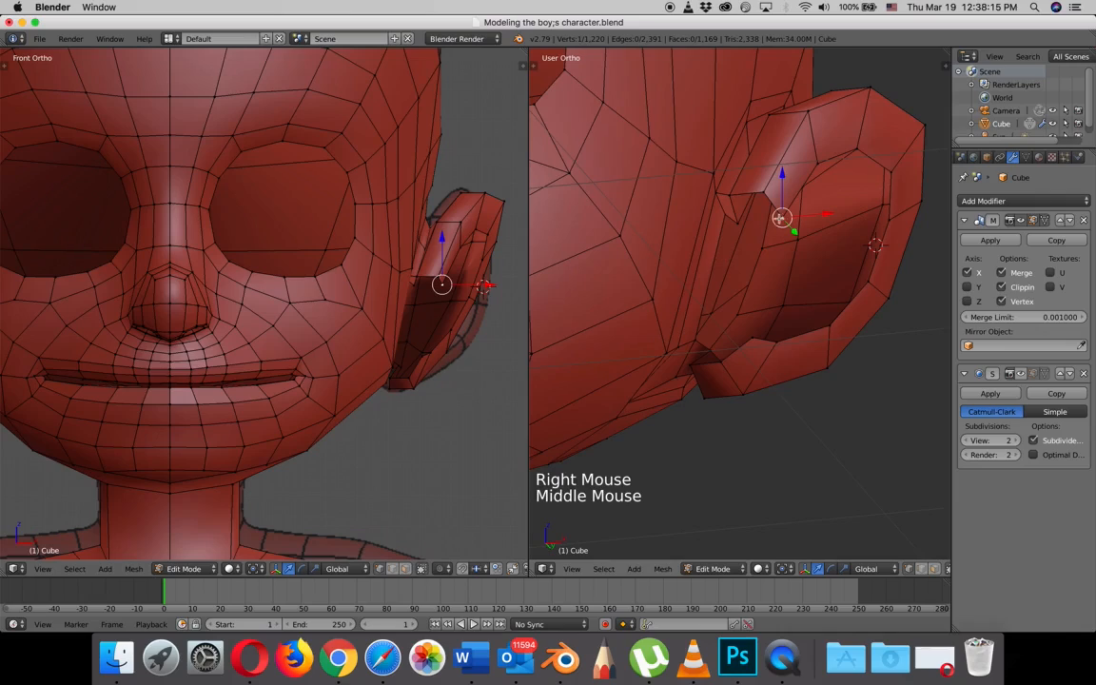
drag(828, 216, 800, 215)
right_click(766, 195)
right_click(765, 218)
middle_drag(800, 215, 767, 343)
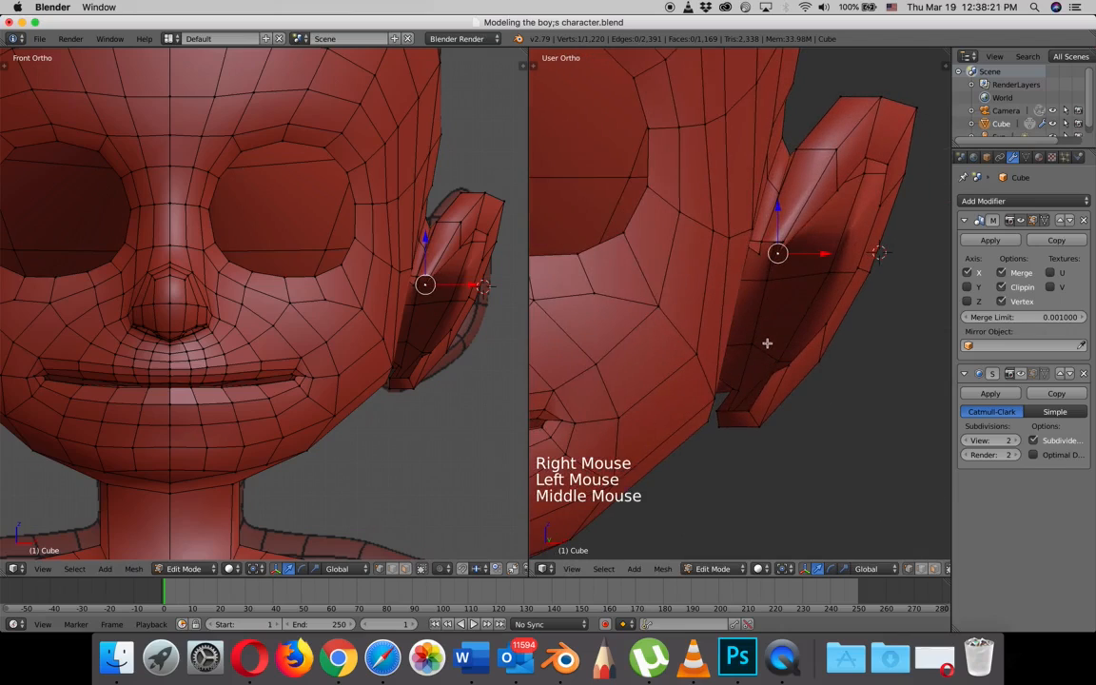
- Move the inner vertices at the ear's lower front end slightly along X toward the head
right_click(771, 374)
click(811, 376)
drag(816, 373, 799, 370)
right_click(729, 385)
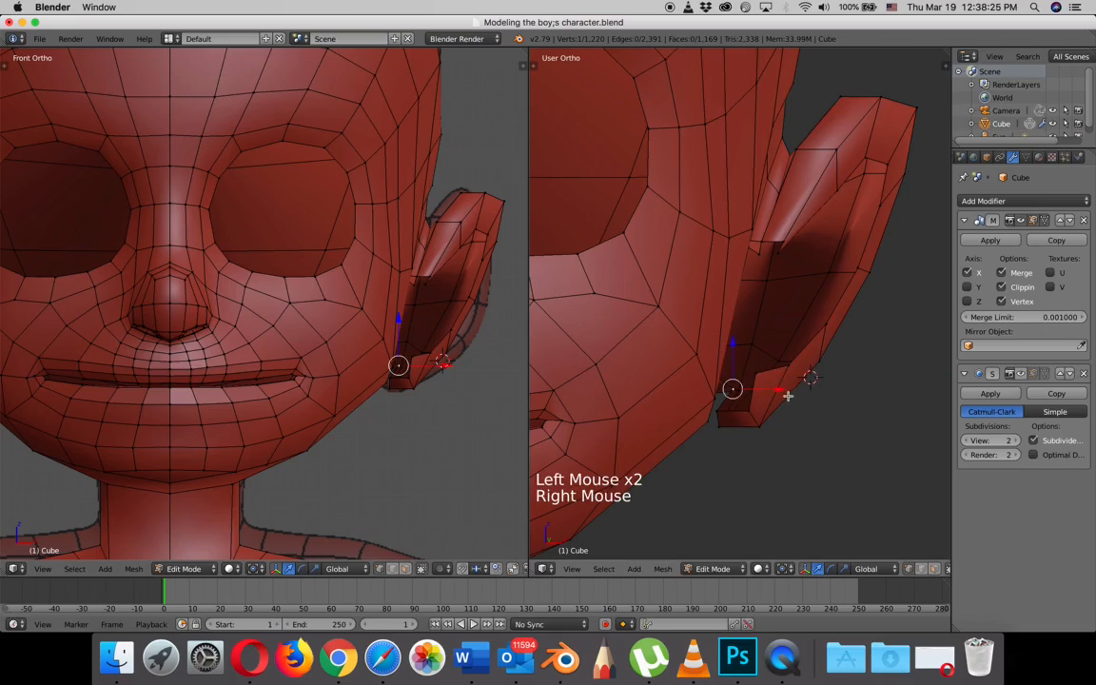
click(779, 387)
middle_drag(785, 393, 729, 382)
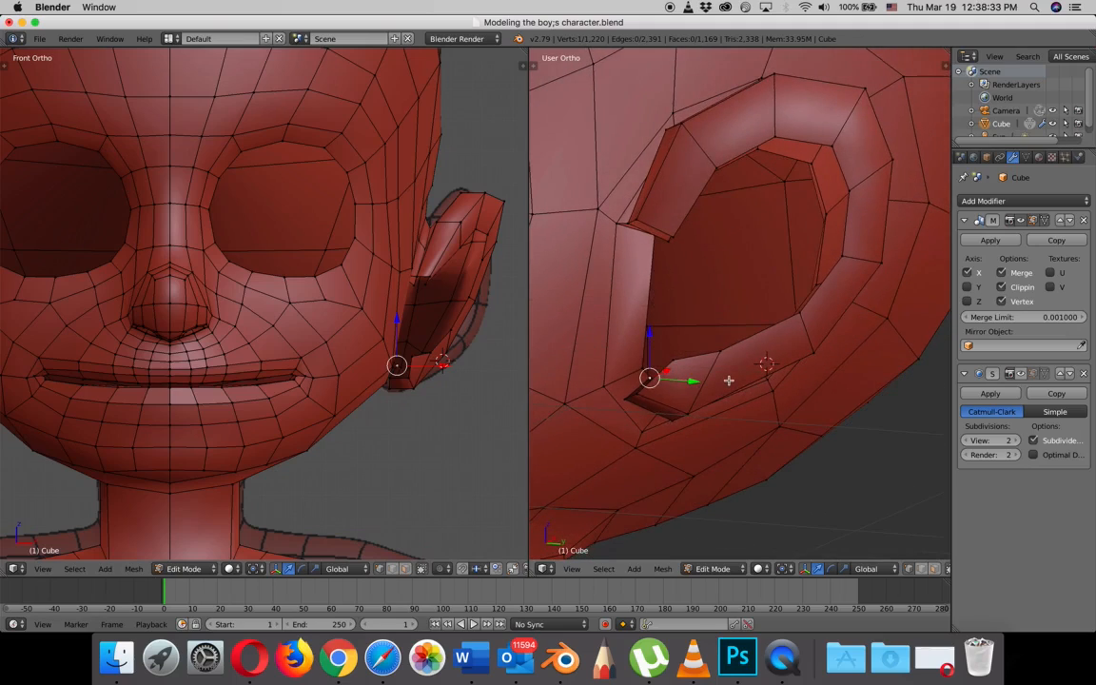
- Adjust the inner vertex of the ear's lower front end along Y in the right side view
key(KP_3)
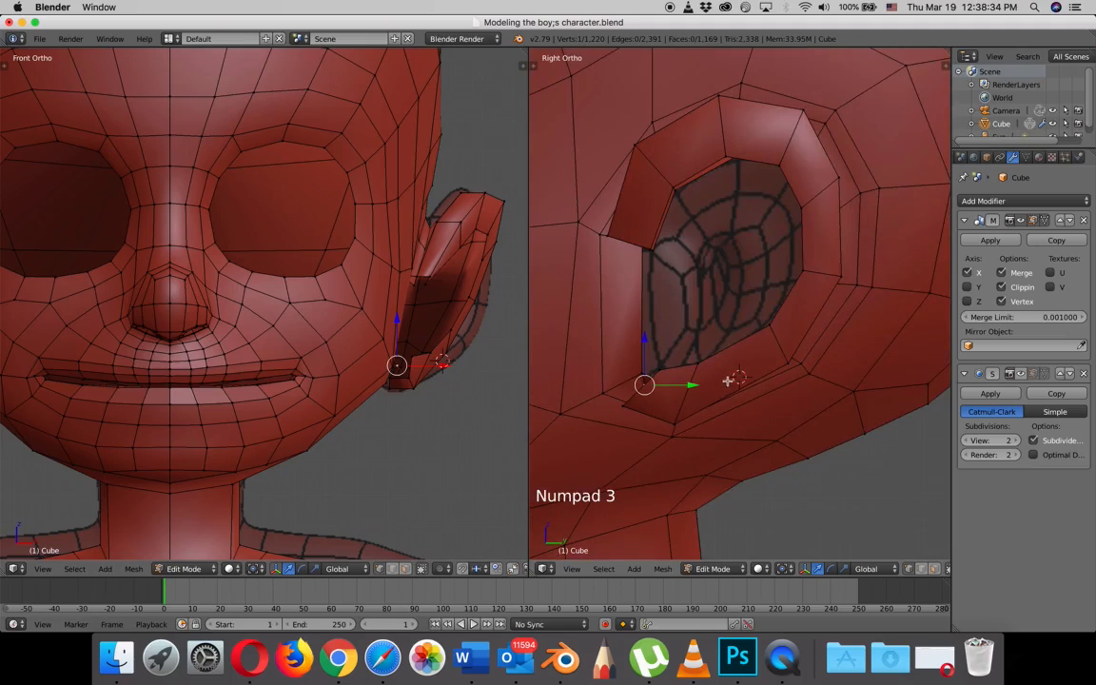
right_click(659, 371)
drag(703, 372, 707, 372)
middle_drag(707, 372, 679, 413)
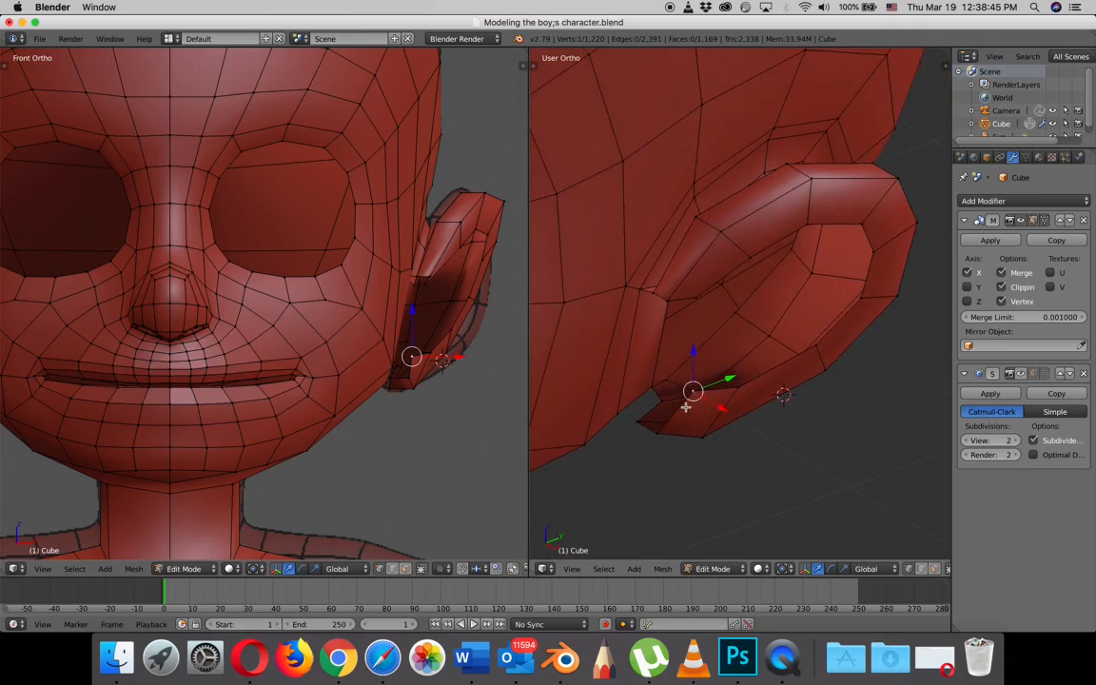
middle_drag(685, 399, 691, 383)
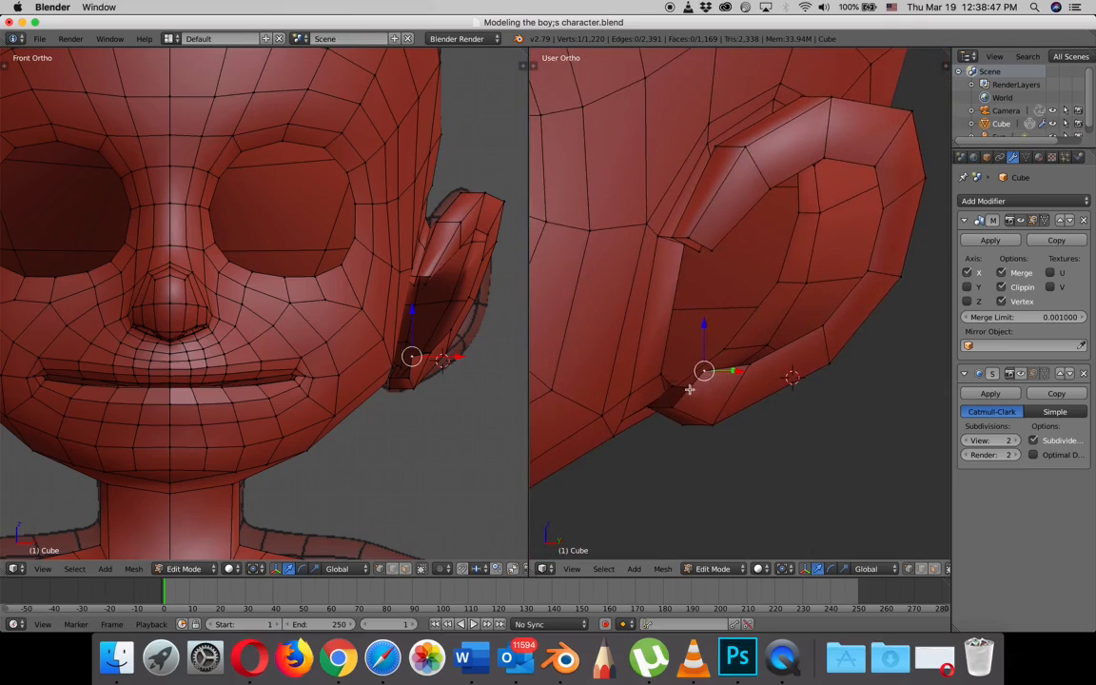
- Fill a four-vertex face at the base of the front strip, beside the ear's lower front end
right_click(667, 381)
shift+right_click(661, 373)
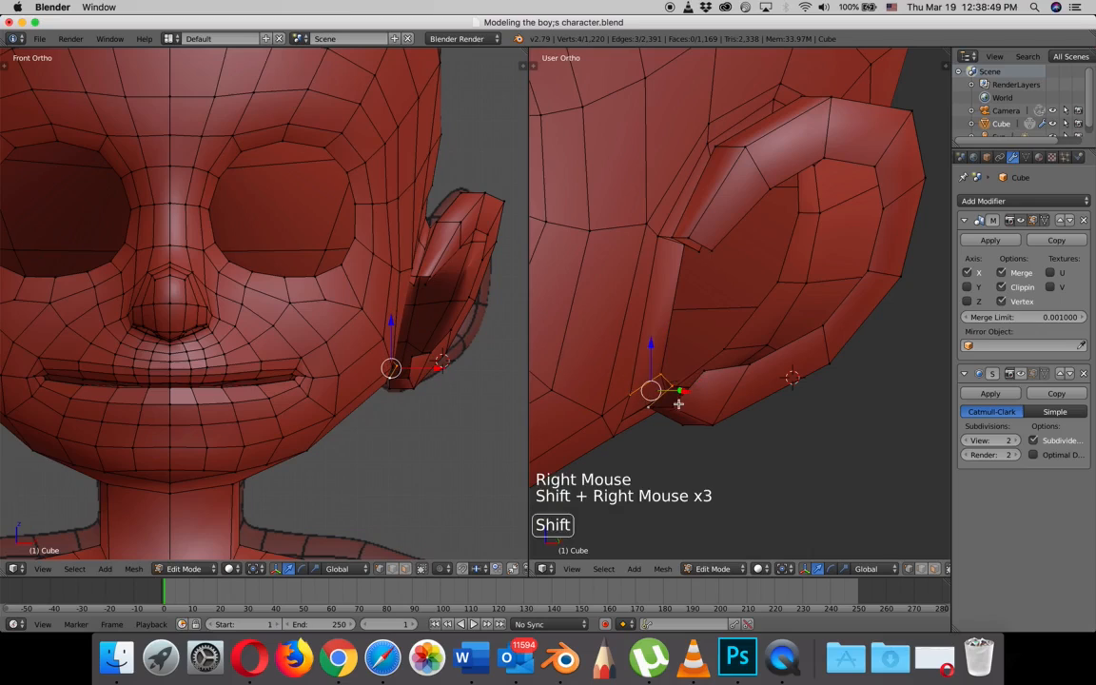
key(f)
middle_drag(690, 403, 689, 405)
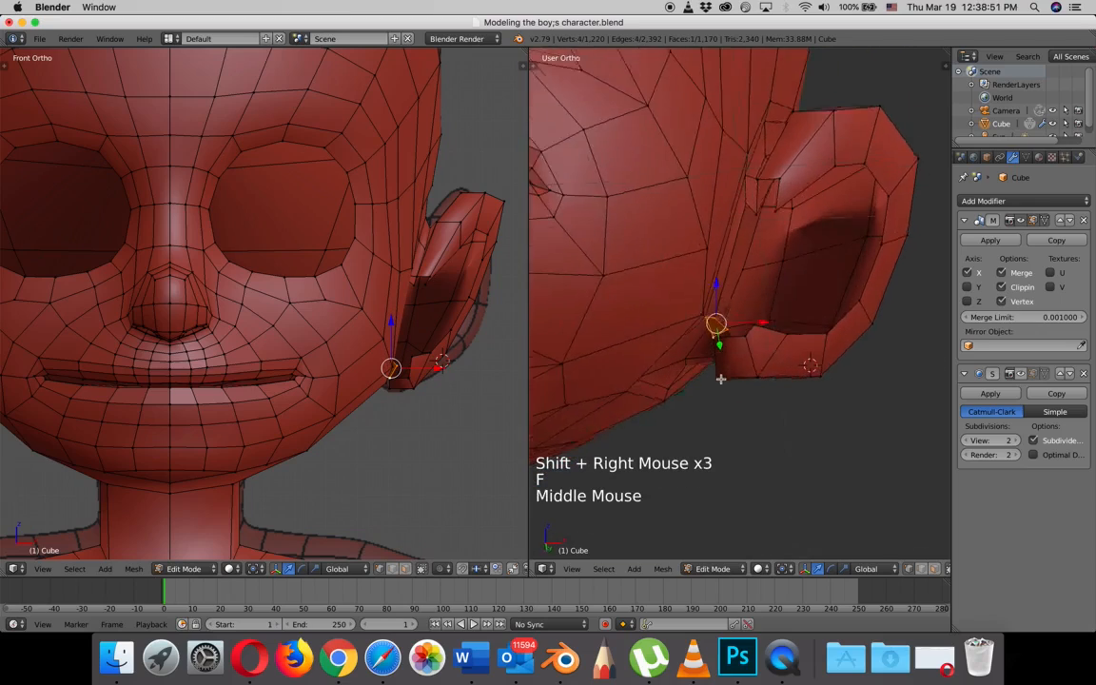
- Preview the ear's joined front with the Subdivision Surface smoothing on, examine it from the side, and restore the unsmoothed view
click(1020, 374)
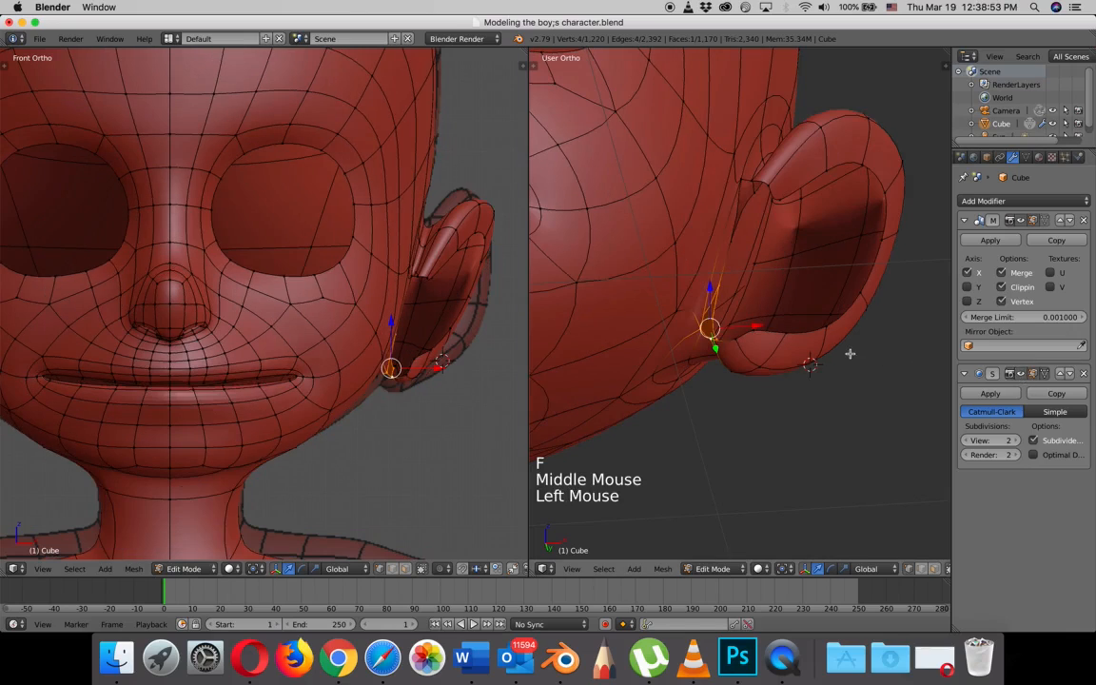
scroll(849, 354, down, 1)
middle_drag(844, 355, 790, 366)
scroll(707, 313, up, 4)
shift+middle_drag(707, 313, 734, 379)
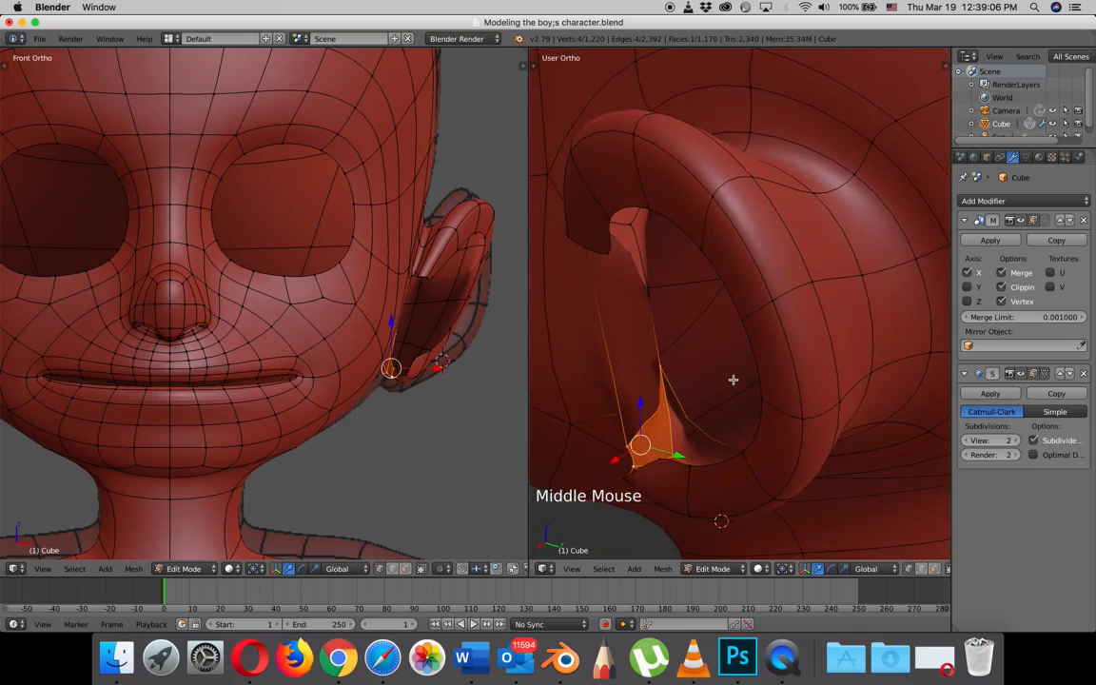
click(1024, 374)
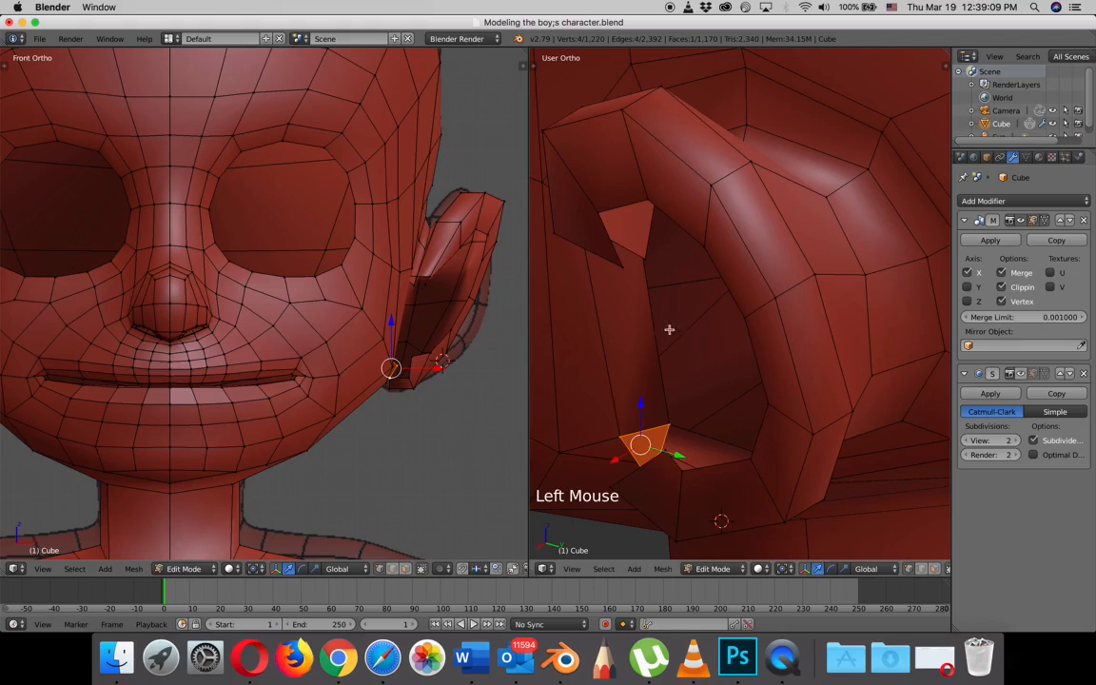
- Adjust the inner vertex of the ear's upper front end along X, raise it slightly in Z and shift it slightly along Y
right_click(650, 257)
drag(619, 275, 642, 275)
middle_drag(656, 284, 691, 230)
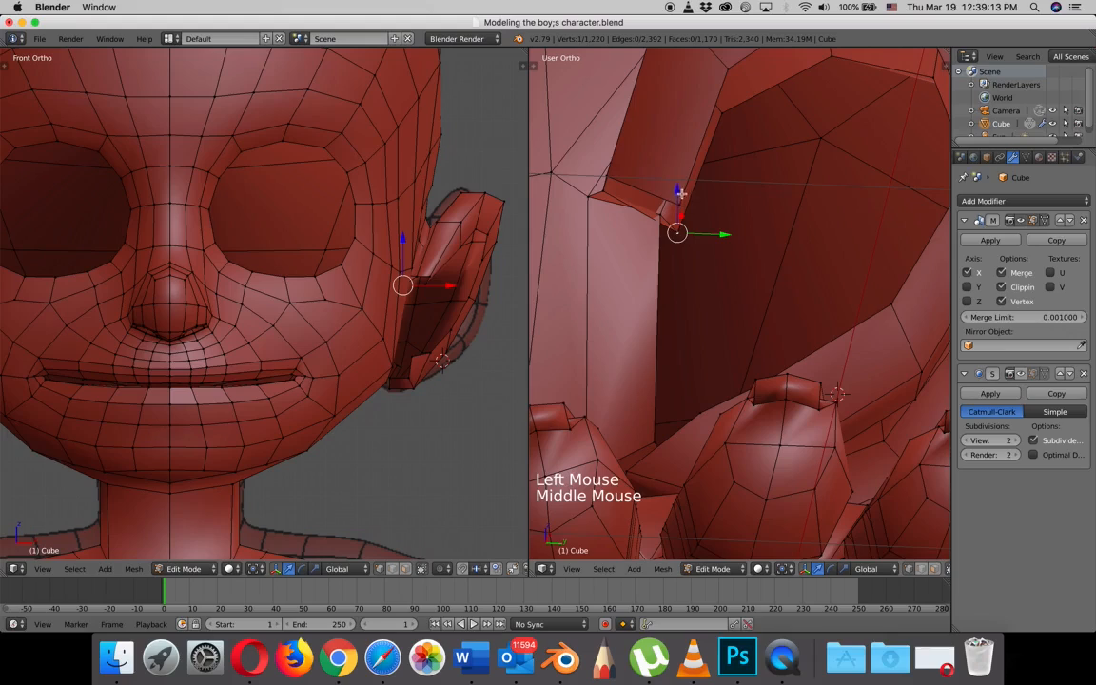
drag(681, 194, 677, 173)
drag(721, 218, 716, 216)
- Delete the long edge between the ear's upper and lower front ends together with its adjoining face
right_drag(656, 217, 660, 377)
right_click(660, 376)
shift+right_click(651, 434)
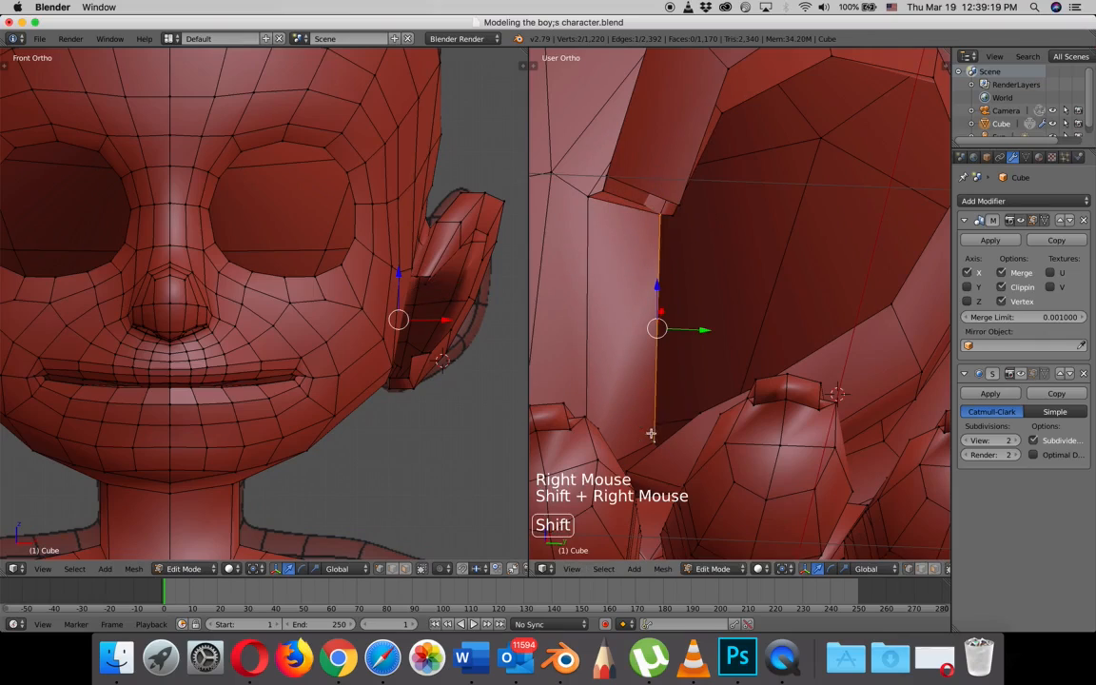
key(x)
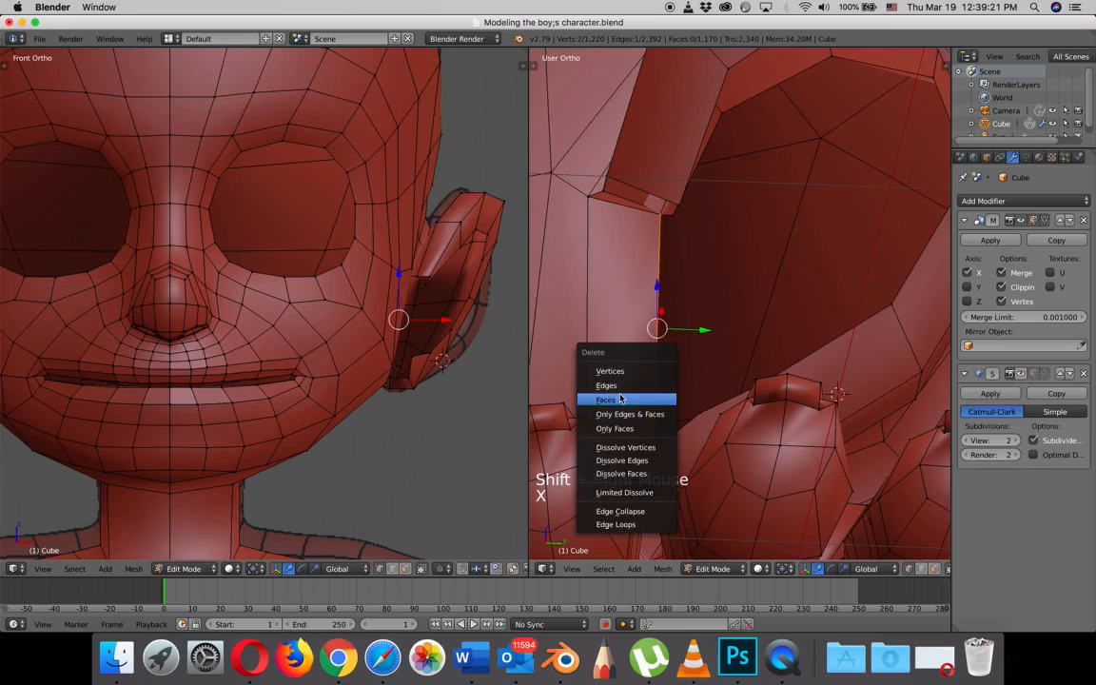
click(656, 399)
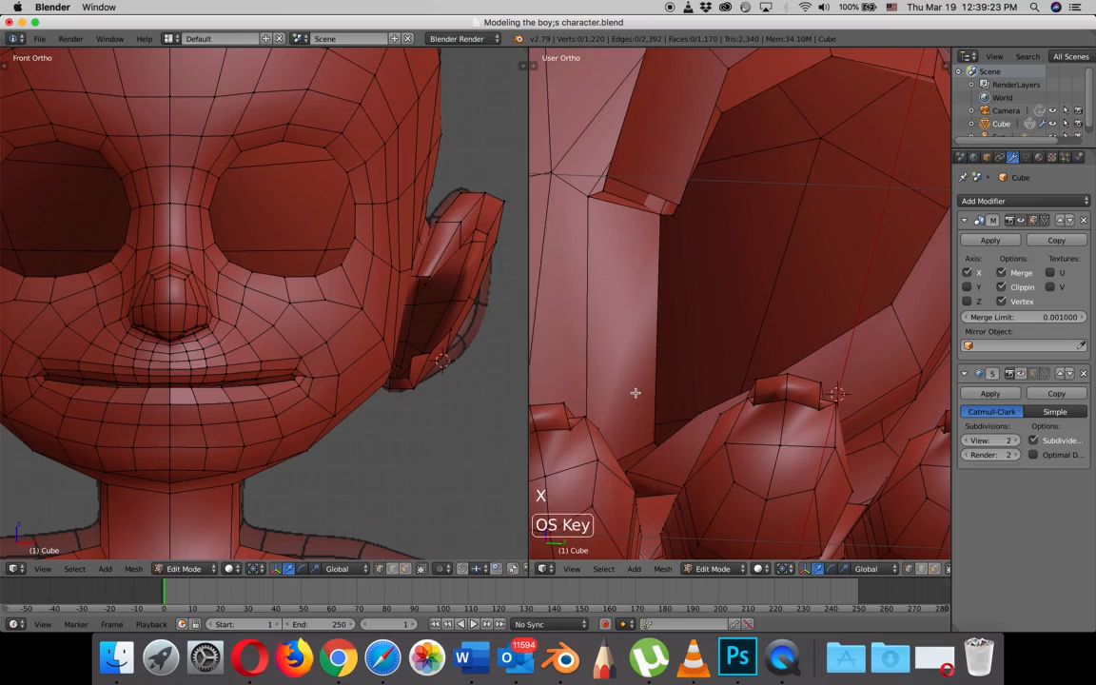
key(super+z)
key(x)
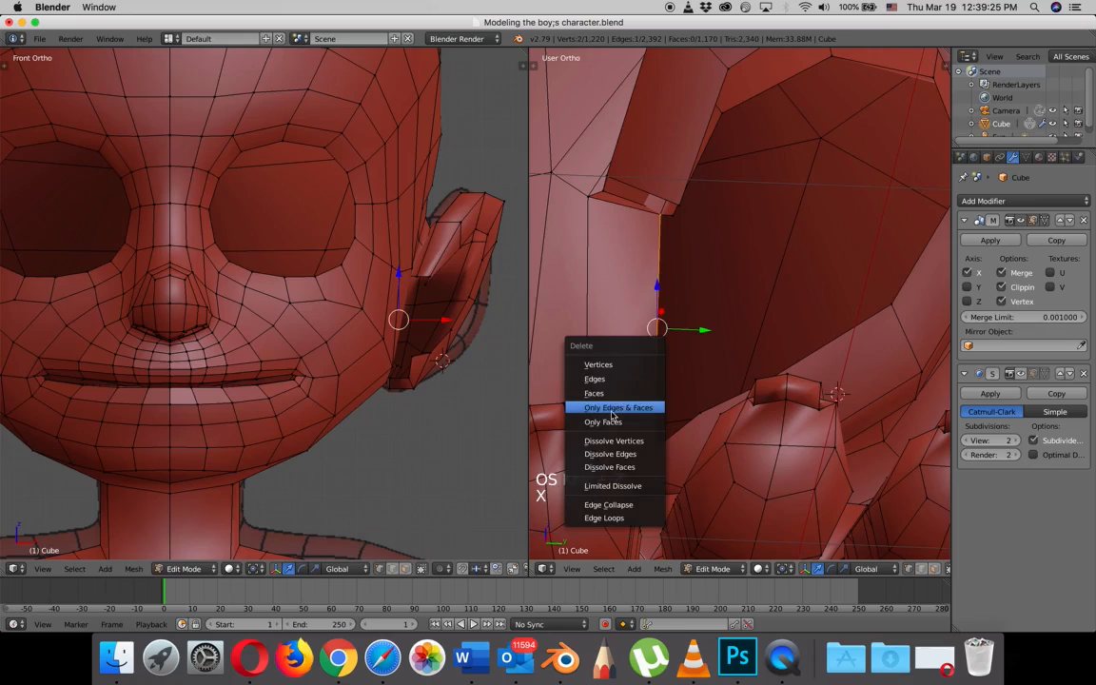
click(644, 365)
middle_drag(643, 365, 732, 330)
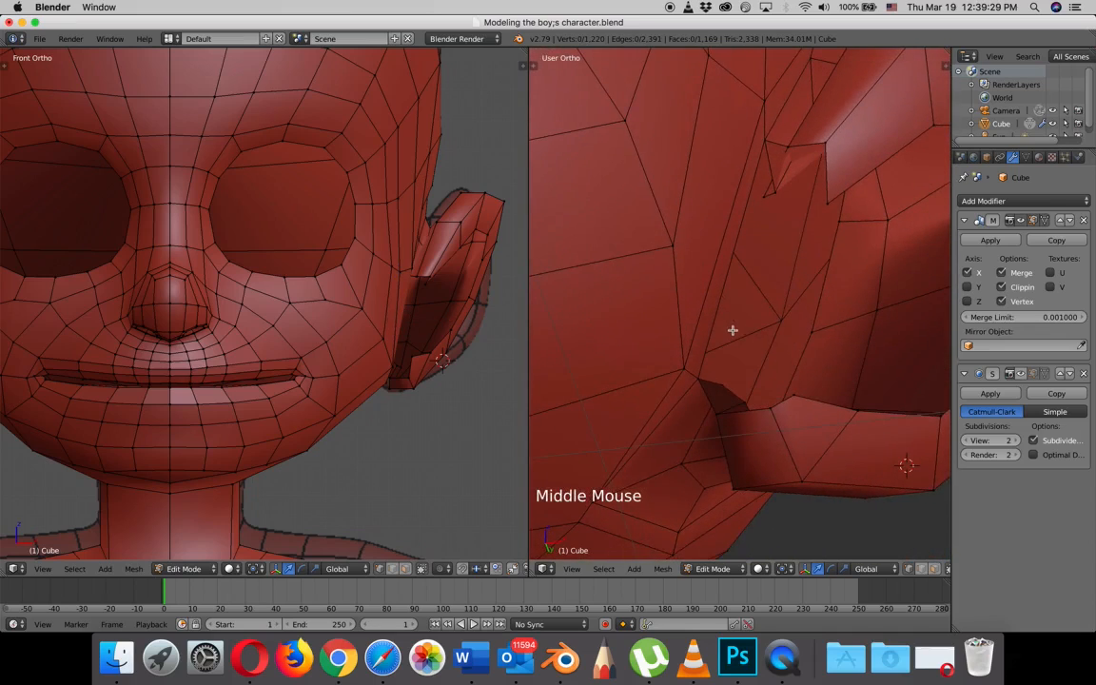
- Move the head-side corner vertex of the ear's upper front end slightly along X
mouse_move(809, 195)
mouse_down()
mouse_move(826, 193)
mouse_move(814, 193)
mouse_up()
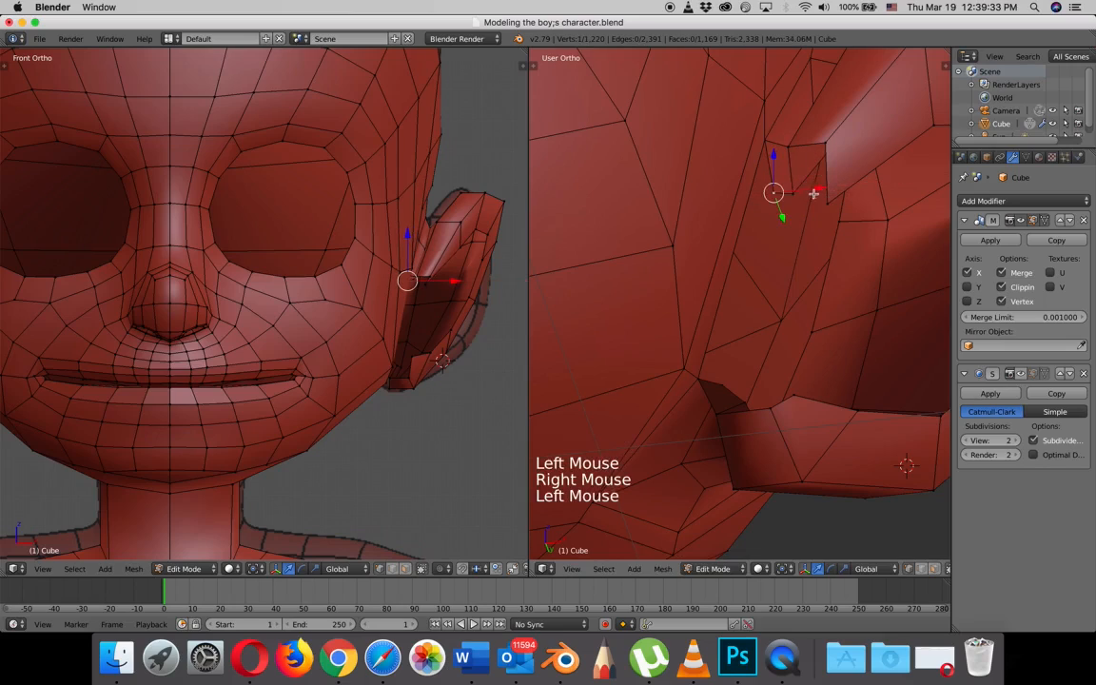
middle_drag(814, 194, 768, 274)
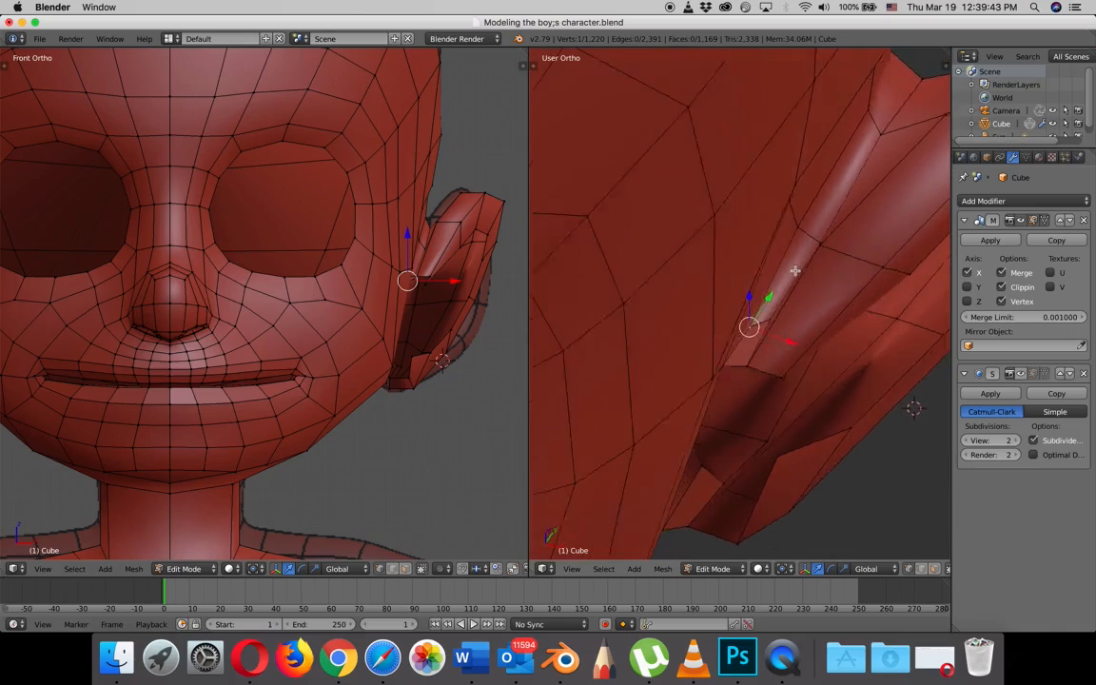
mouse_move(786, 269)
middle_down()
mouse_move(796, 254)
mouse_move(806, 270)
middle_up()
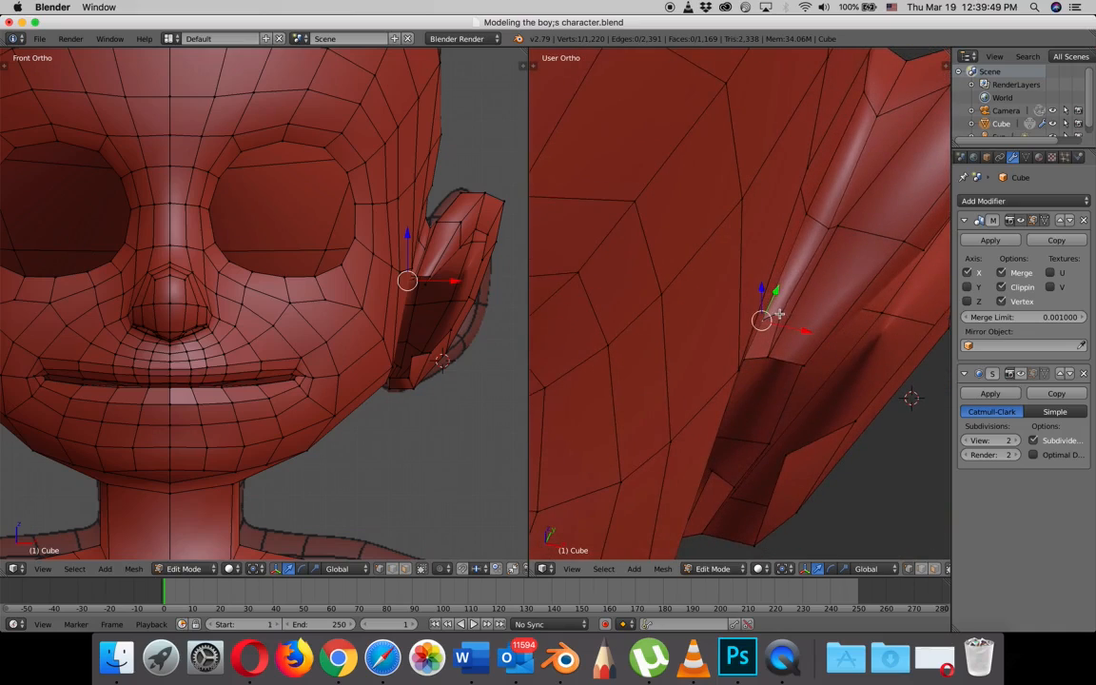
middle_drag(780, 317, 735, 258)
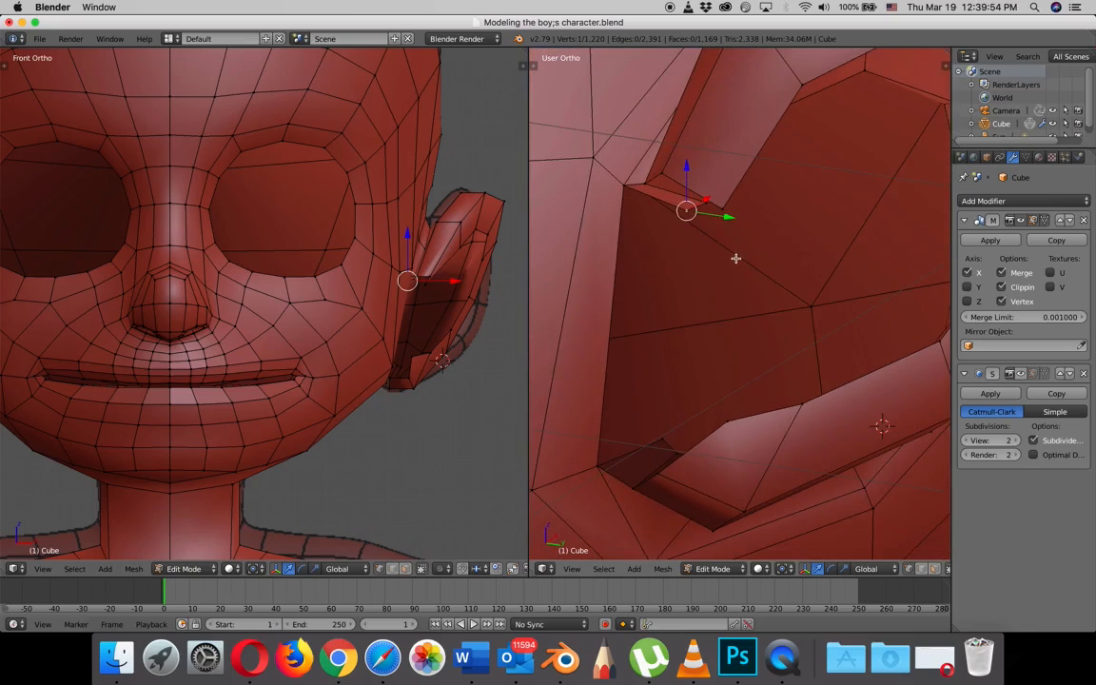
- Fill a four-vertex face bridging the inner edges of the ear rim's upper and lower front ends
shift+right_click(721, 208)
shift+right_click(727, 423)
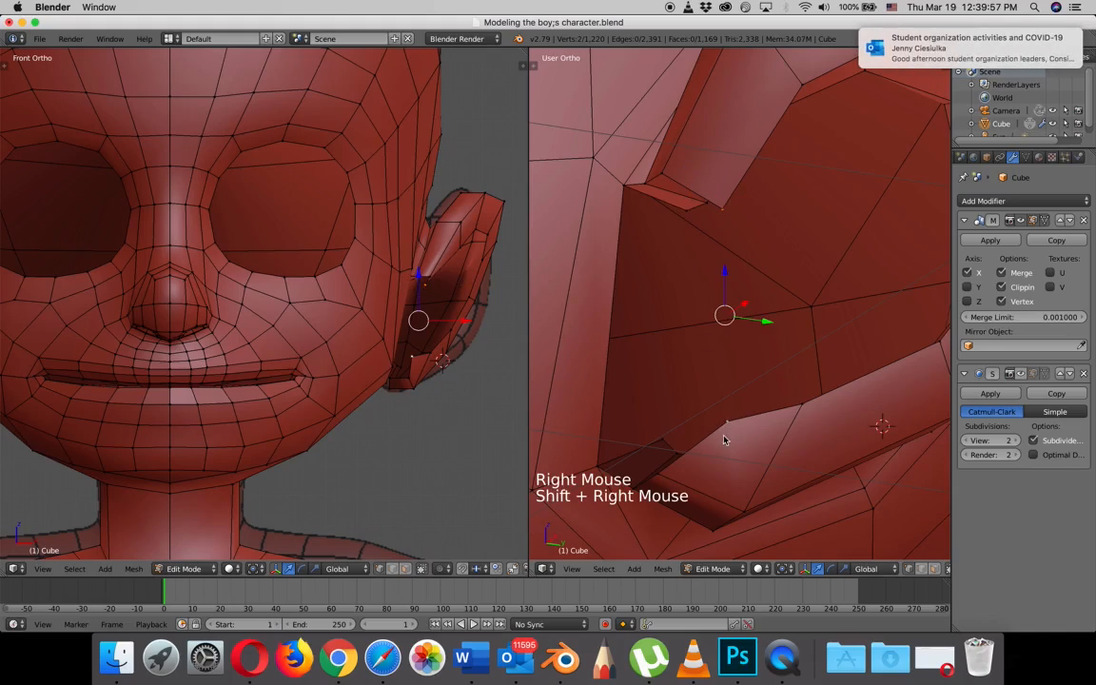
shift+right_click(659, 177)
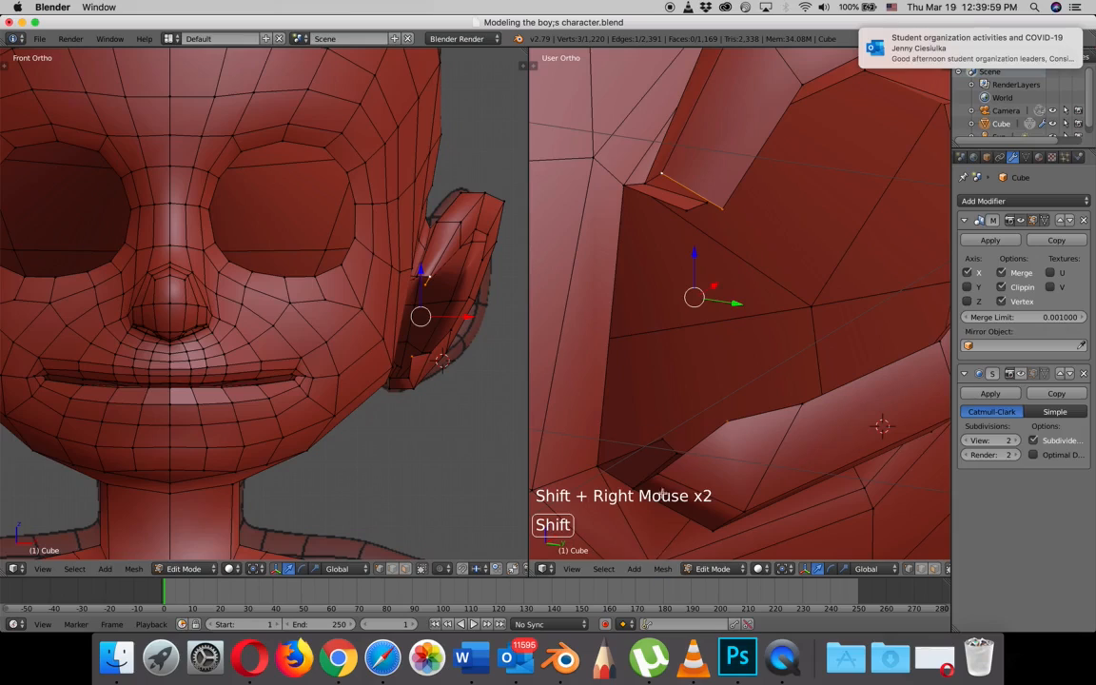
shift+right_click(662, 475)
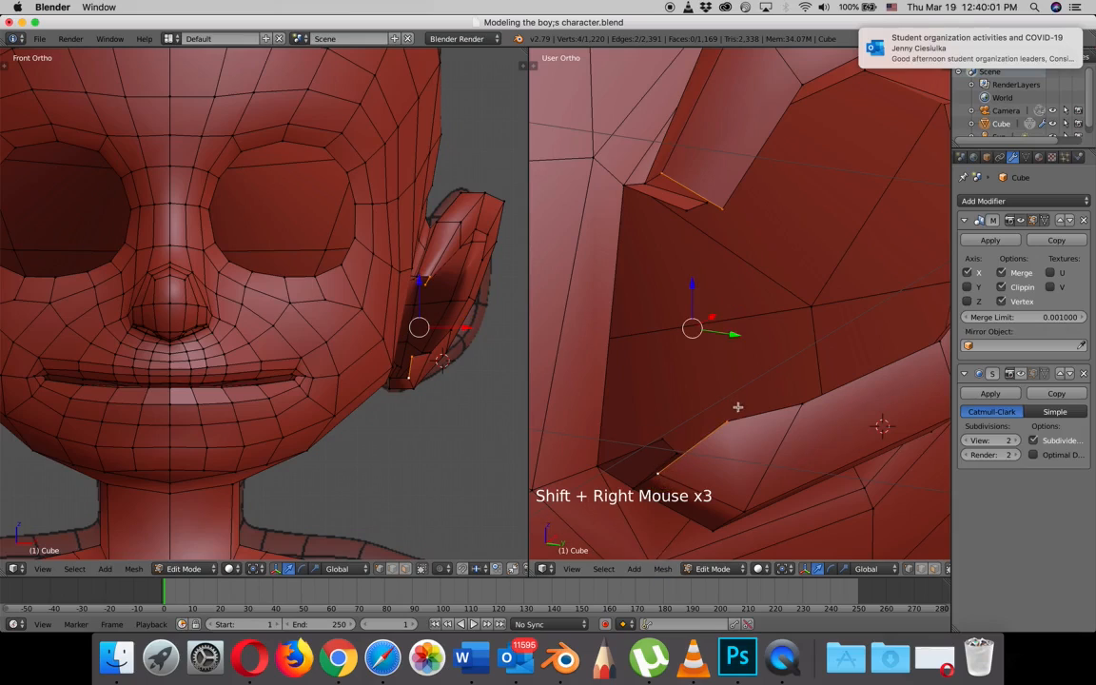
key(f)
mouse_move(738, 418)
middle_down()
mouse_move(736, 433)
mouse_move(750, 436)
middle_up()
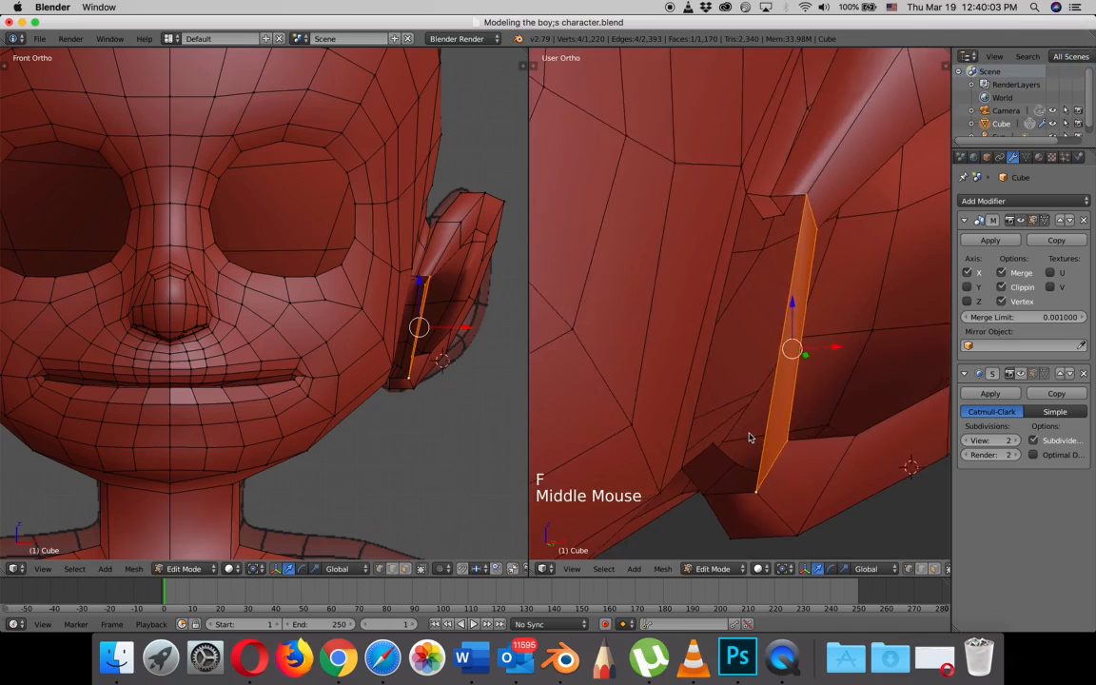
- Fill a four-vertex face bridging the outer edges of the rim's upper and lower front ends
scroll(751, 466, down, 1)
right_click(752, 466)
shift+right_click(718, 462)
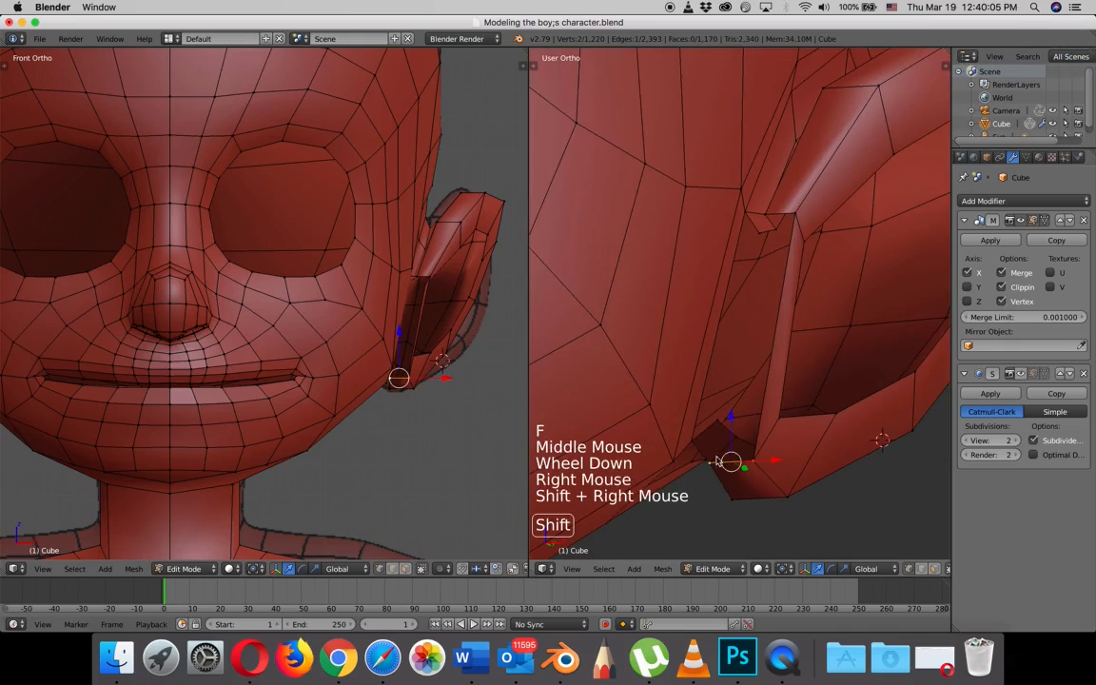
shift+right_click(790, 216)
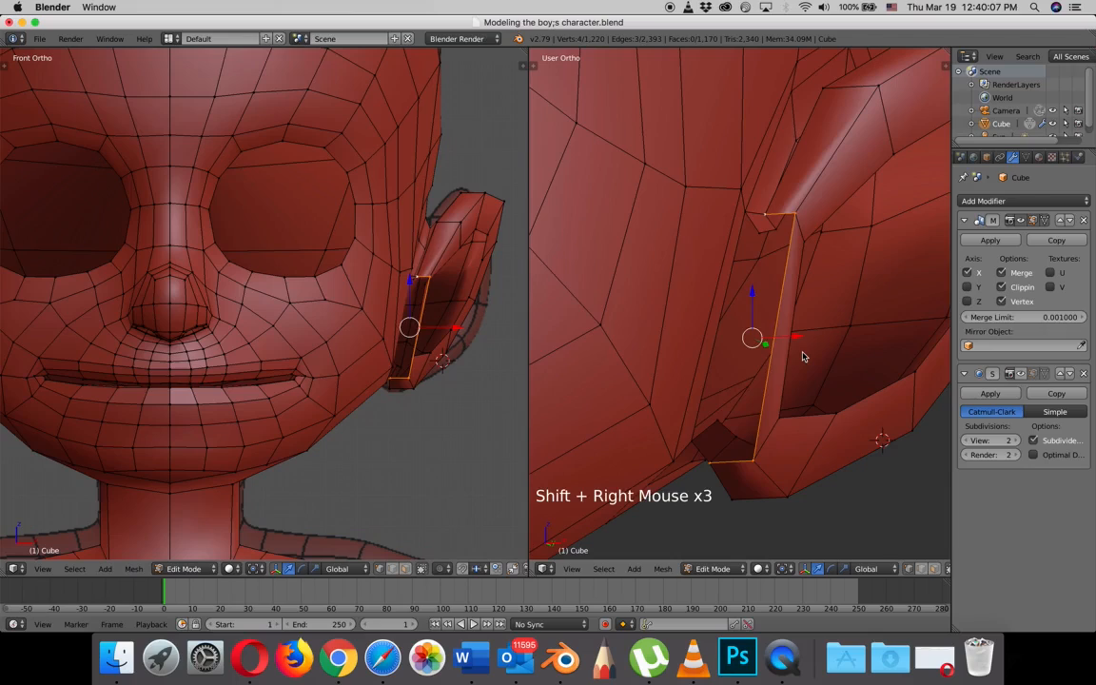
key(f)
- Fill a four-vertex face joining the head side of the rim's new front strip to the head
right_click(762, 233)
shift+right_click(758, 259)
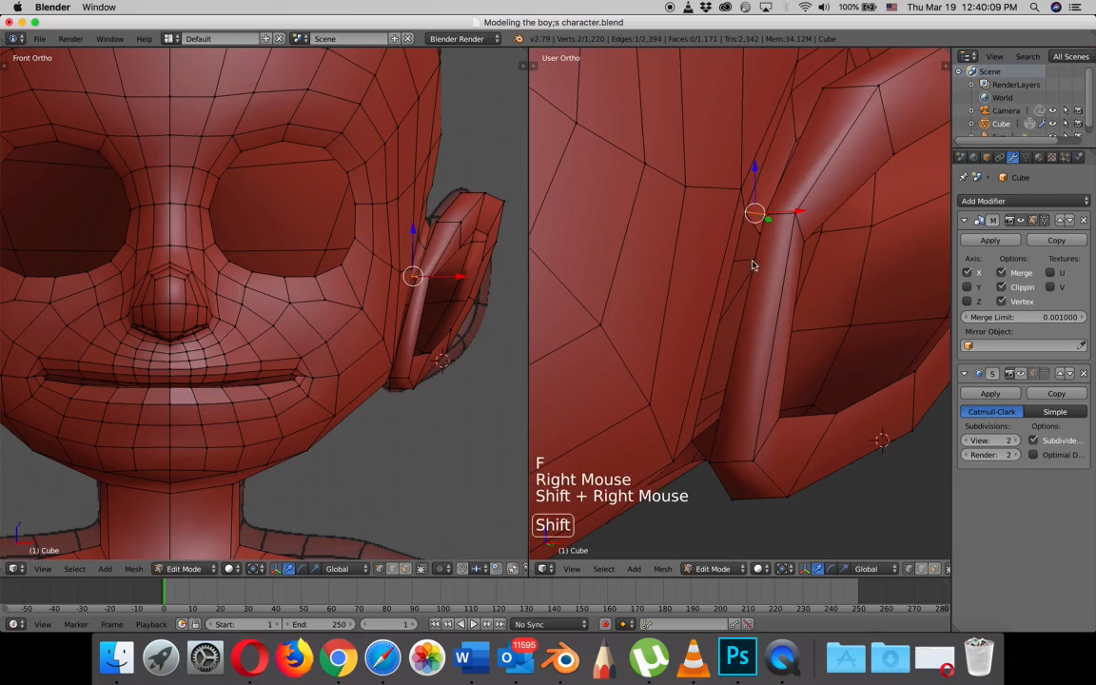
middle_drag(757, 259, 757, 409)
shift+right_click(708, 404)
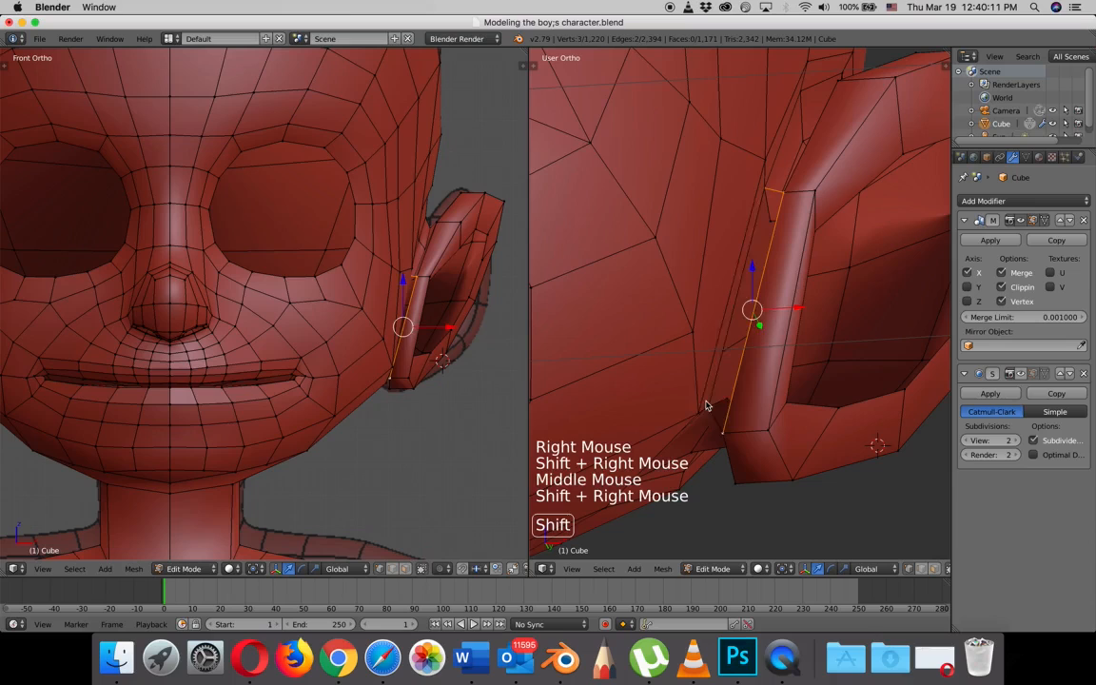
shift+right_click(727, 428)
key(f)
middle_drag(746, 424, 797, 410)
- Inspect the small face behind the ear's lower front end, checking its vertices, edges and face selection
scroll(794, 399, down, 1)
scroll(802, 384, up, 4)
right_click(644, 473)
shift+right_click(646, 478)
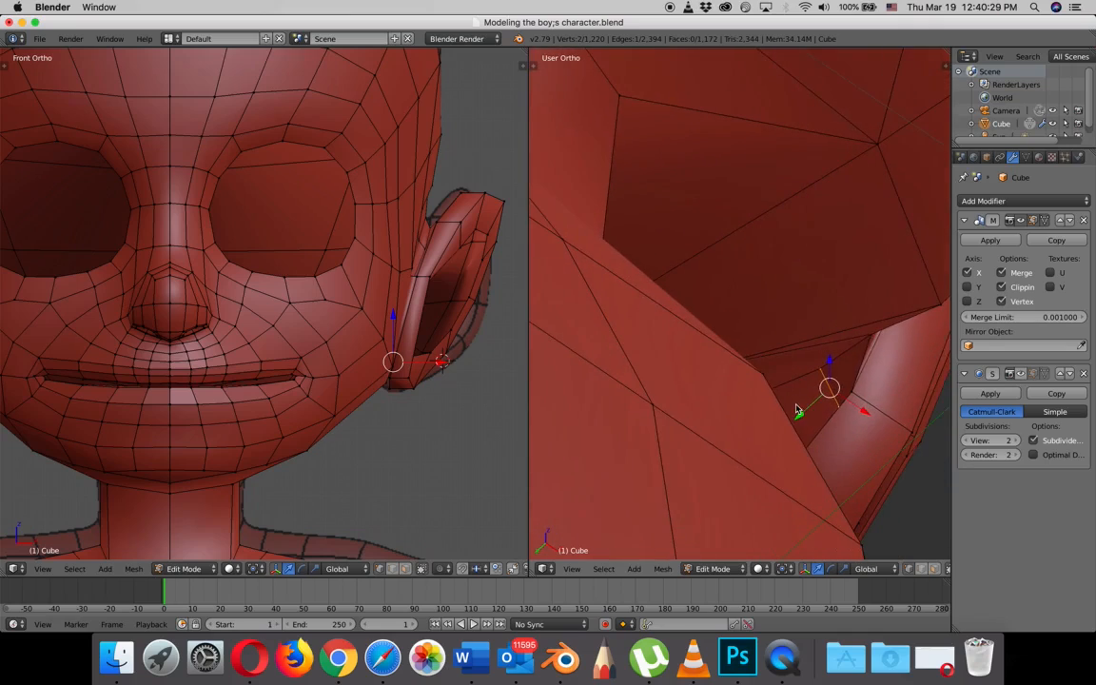
shift+right_click(863, 341)
middle_drag(863, 341, 874, 379)
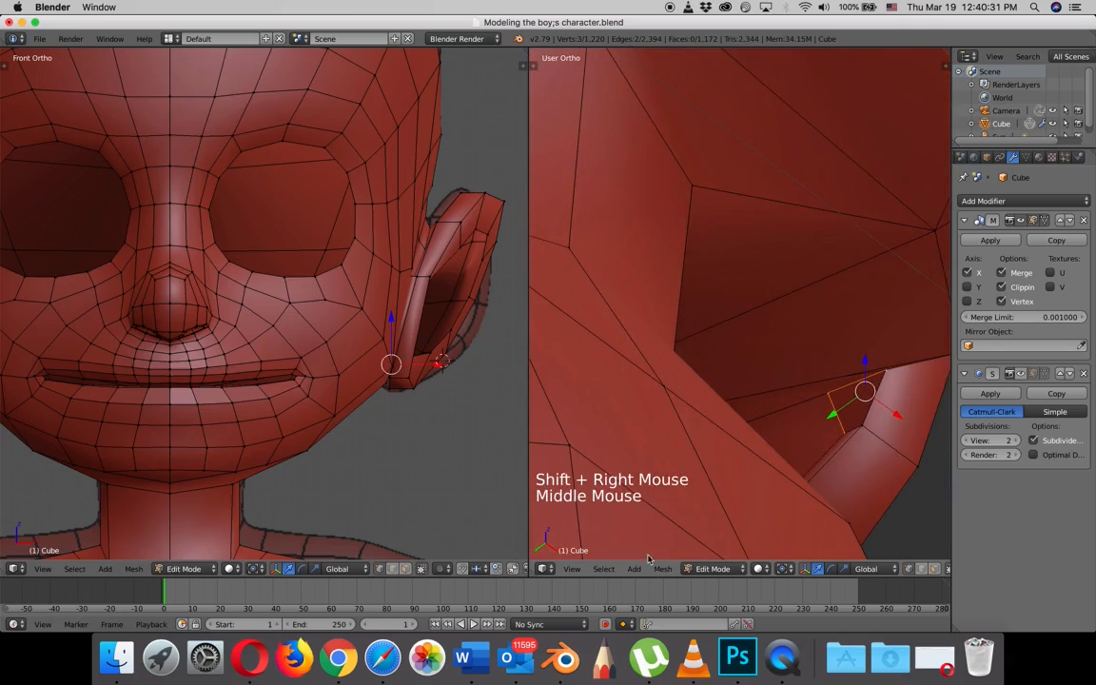
click(920, 571)
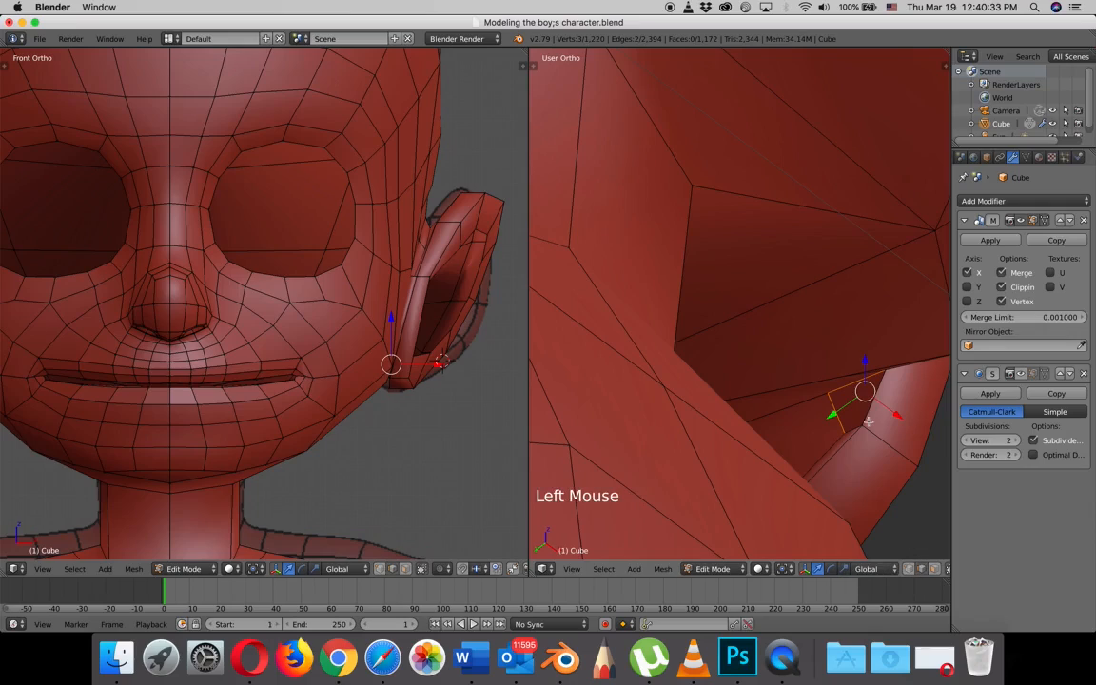
right_click(862, 406)
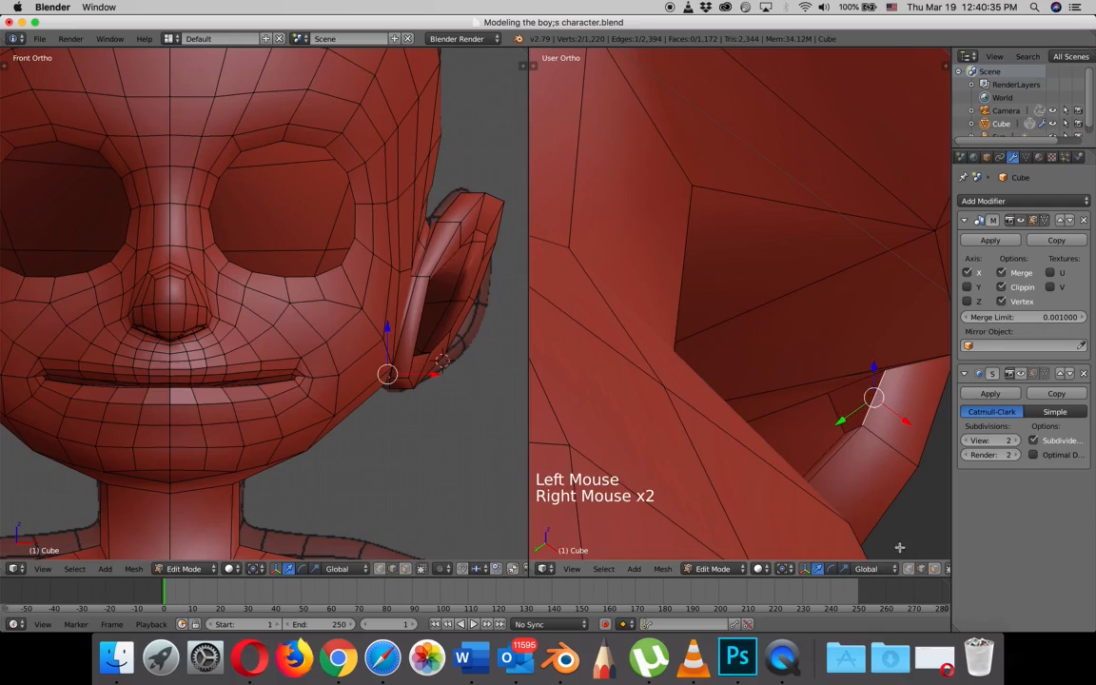
click(932, 569)
right_click(850, 404)
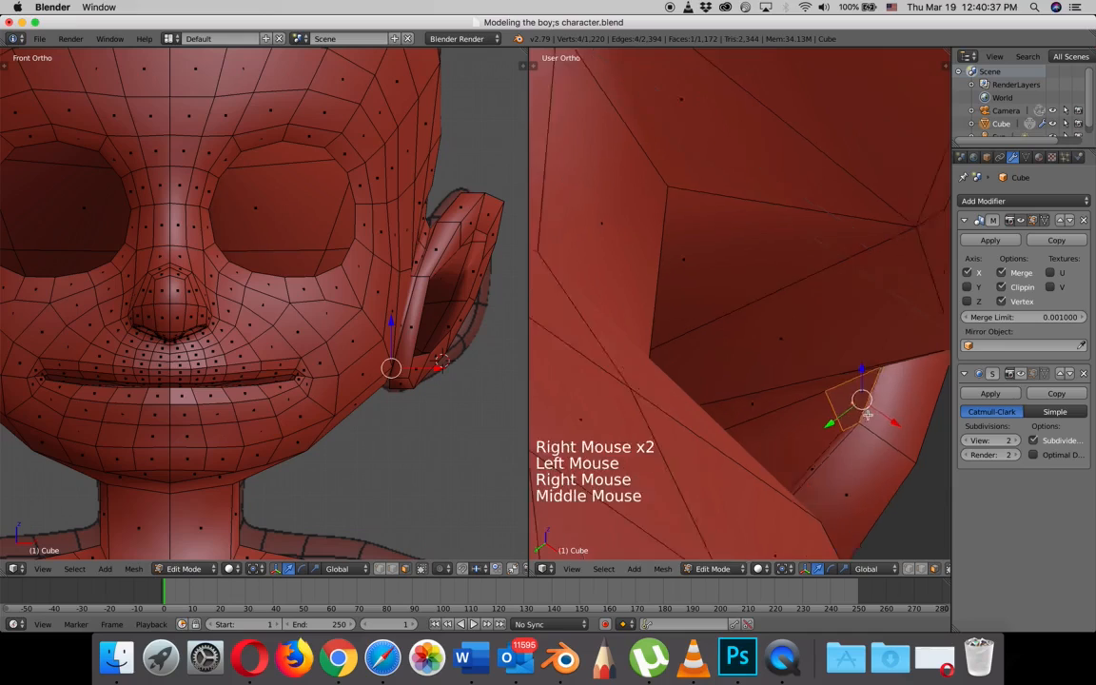
middle_drag(861, 400, 748, 374)
scroll(752, 433, down, 4)
scroll(744, 380, down, 2)
- In the right side view, extrude the ear opening's front inner edge into the opening and scale it to about 0.34
key(KP_3)
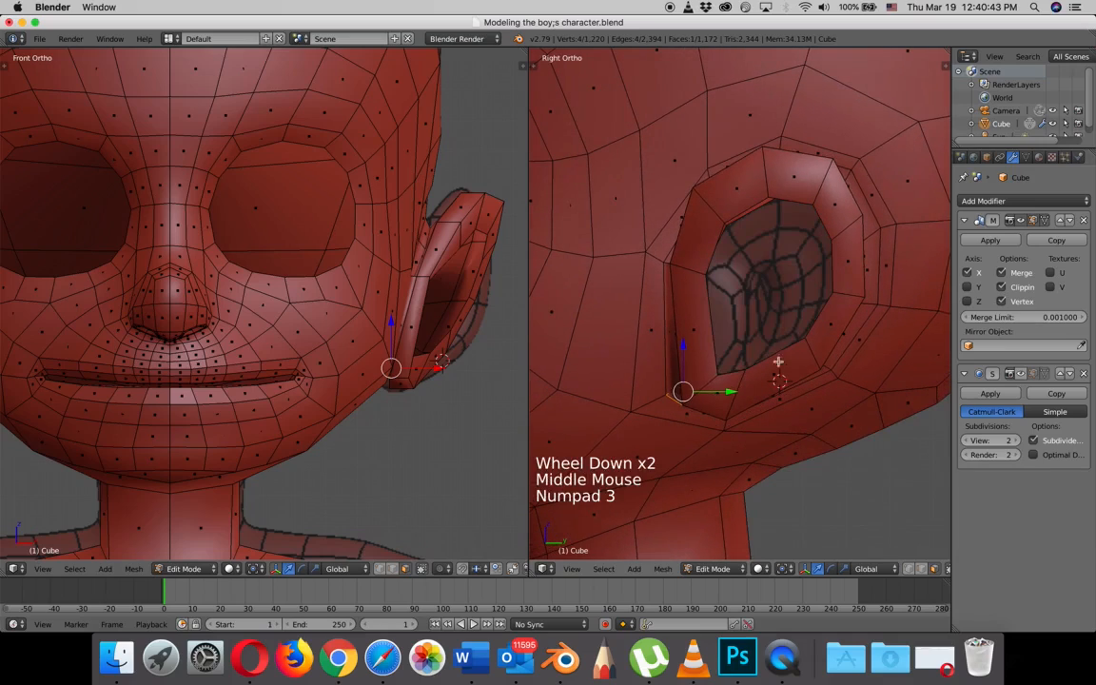
shift+right_click(730, 348)
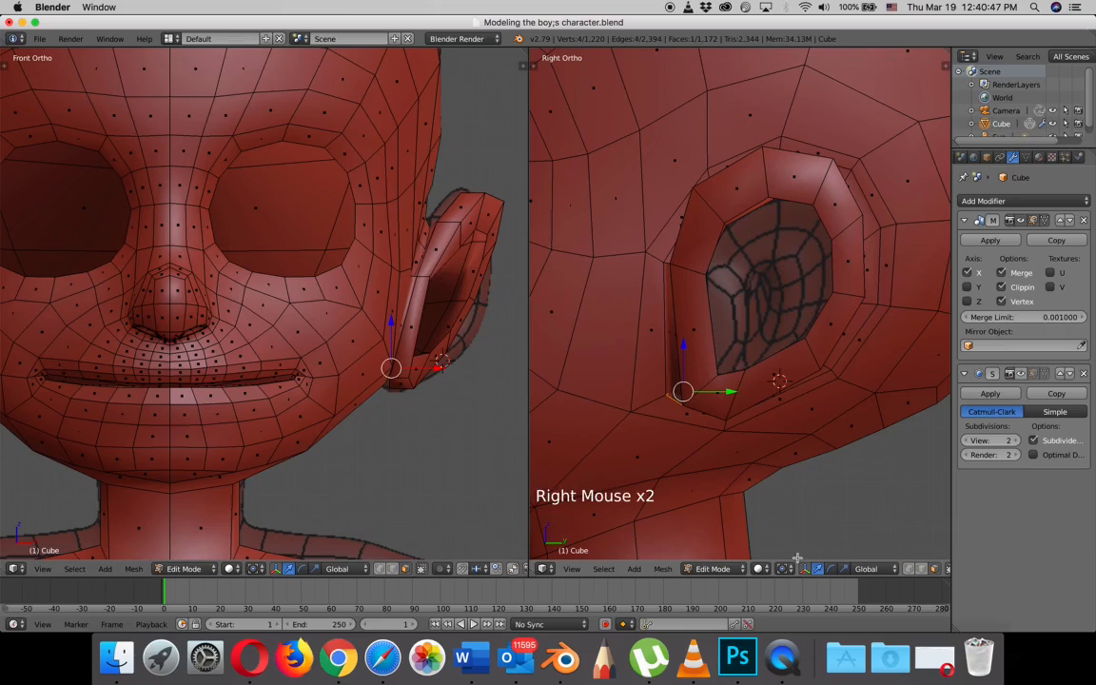
right_click(716, 374)
shift+right_click(709, 277)
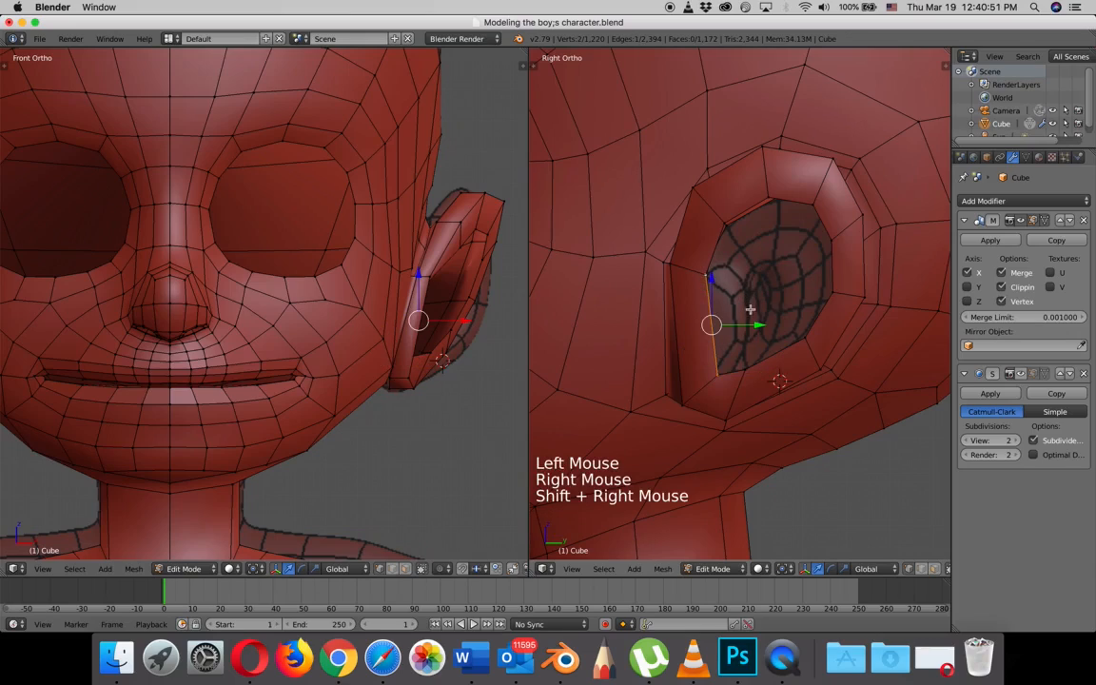
key(e)
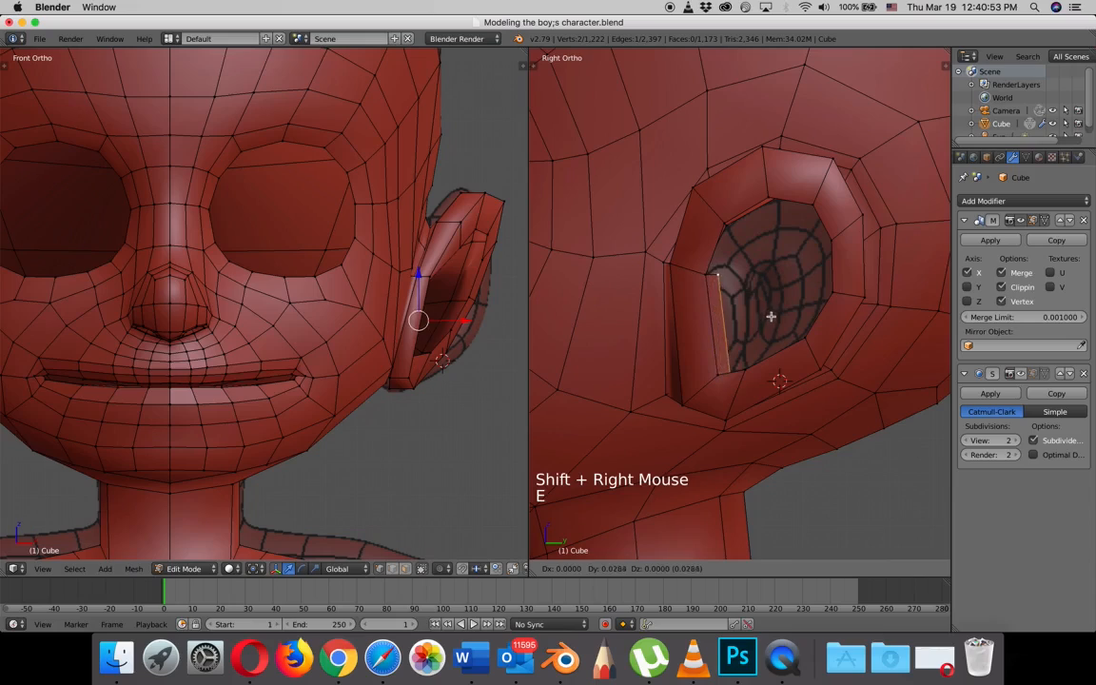
click(781, 308)
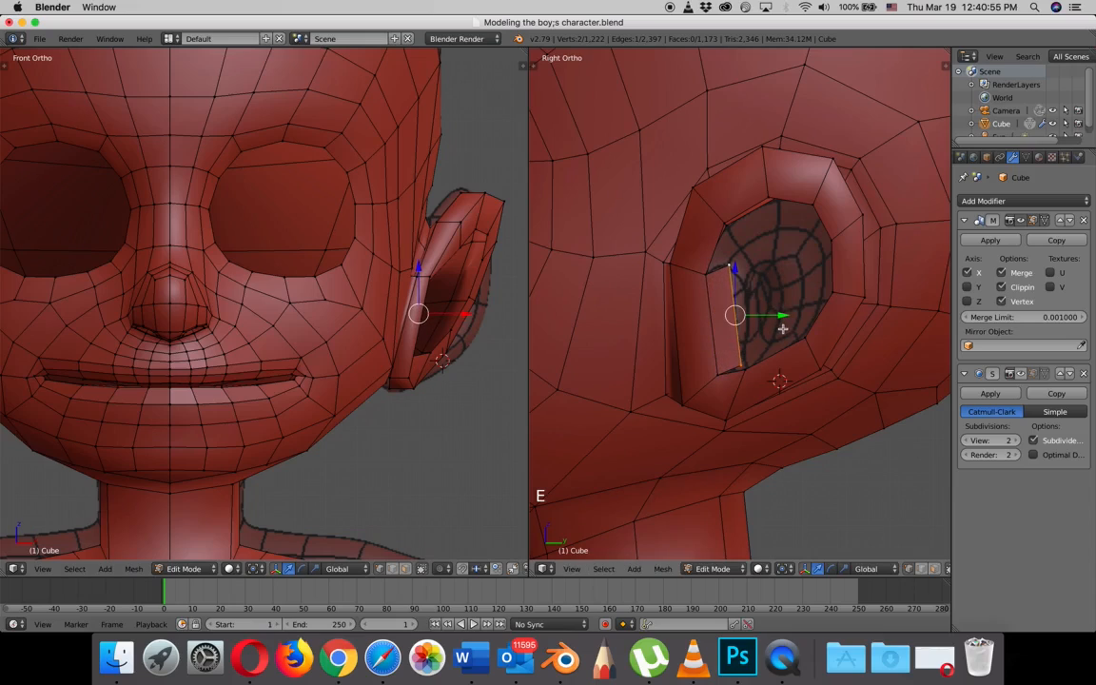
key(s)
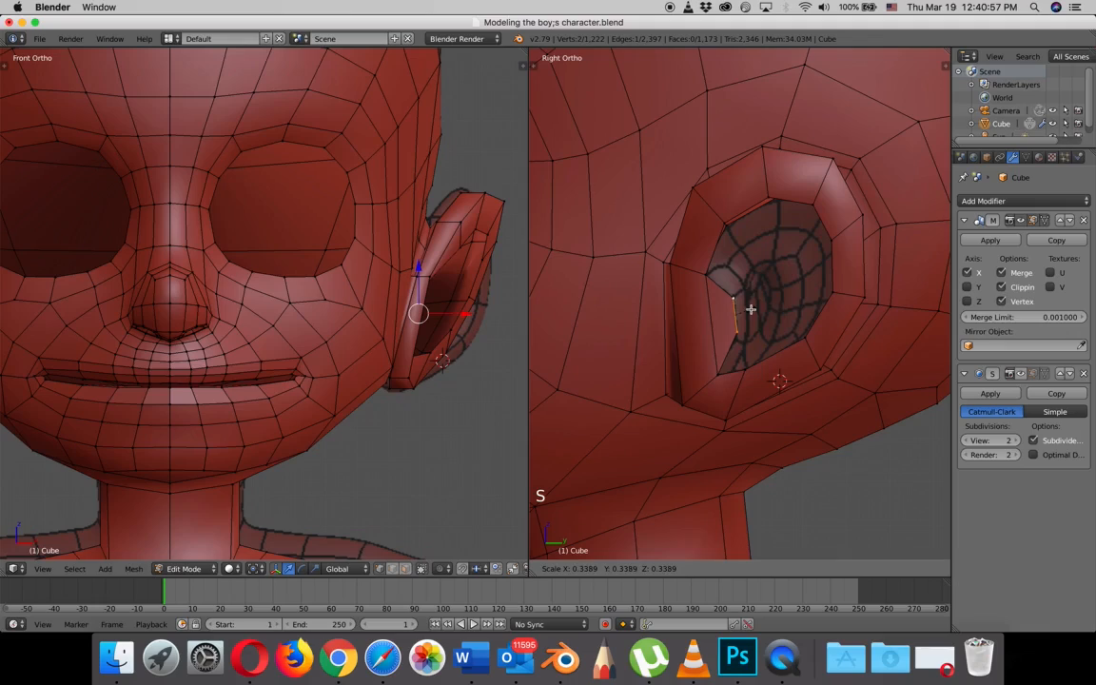
click(751, 309)
- Move the extruded edge outward along X and slightly along Y, and lower its bottom vertex to follow the reference topology
drag(436, 313, 489, 315)
drag(779, 315, 777, 319)
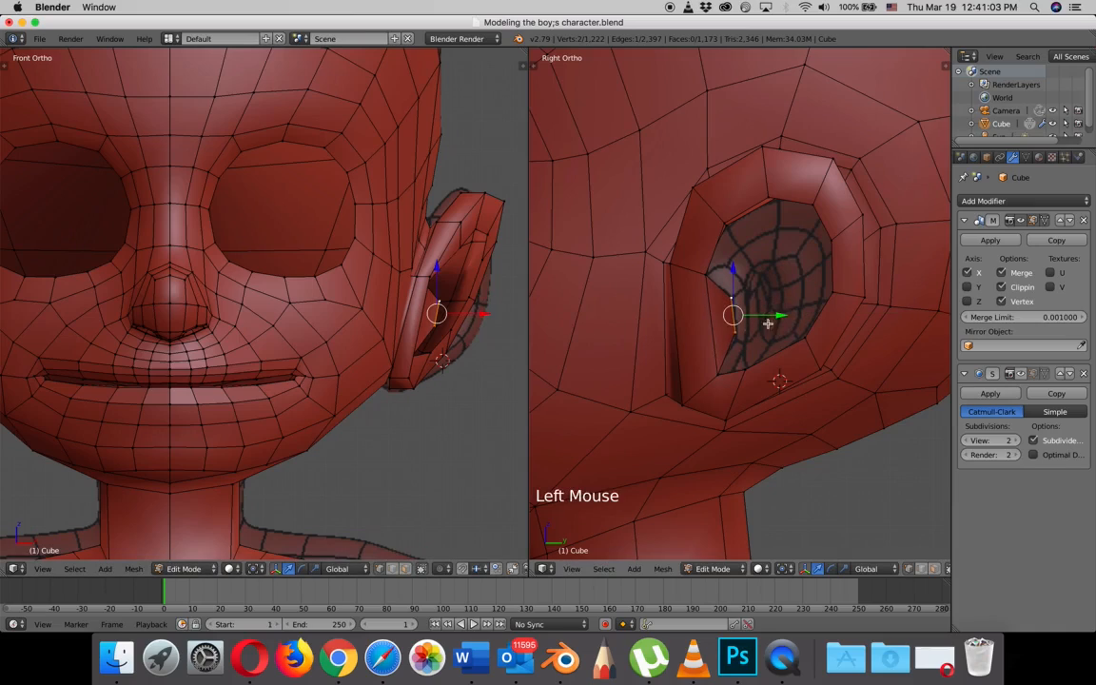
right_click(738, 340)
key(g)
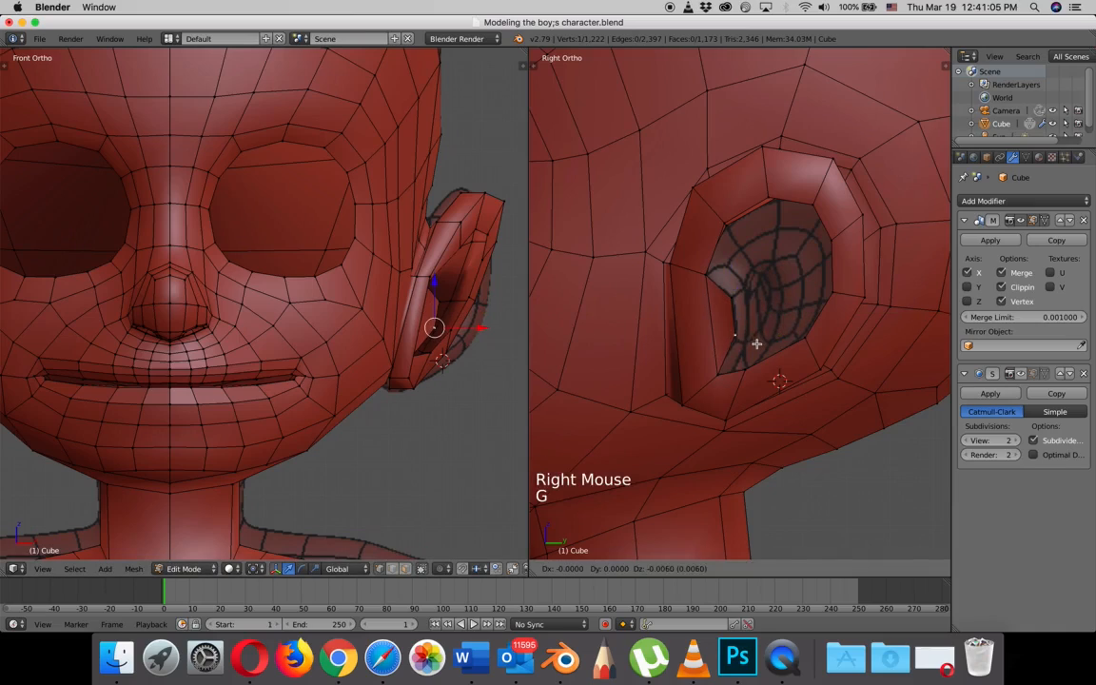
click(756, 348)
scroll(756, 339, up, 2)
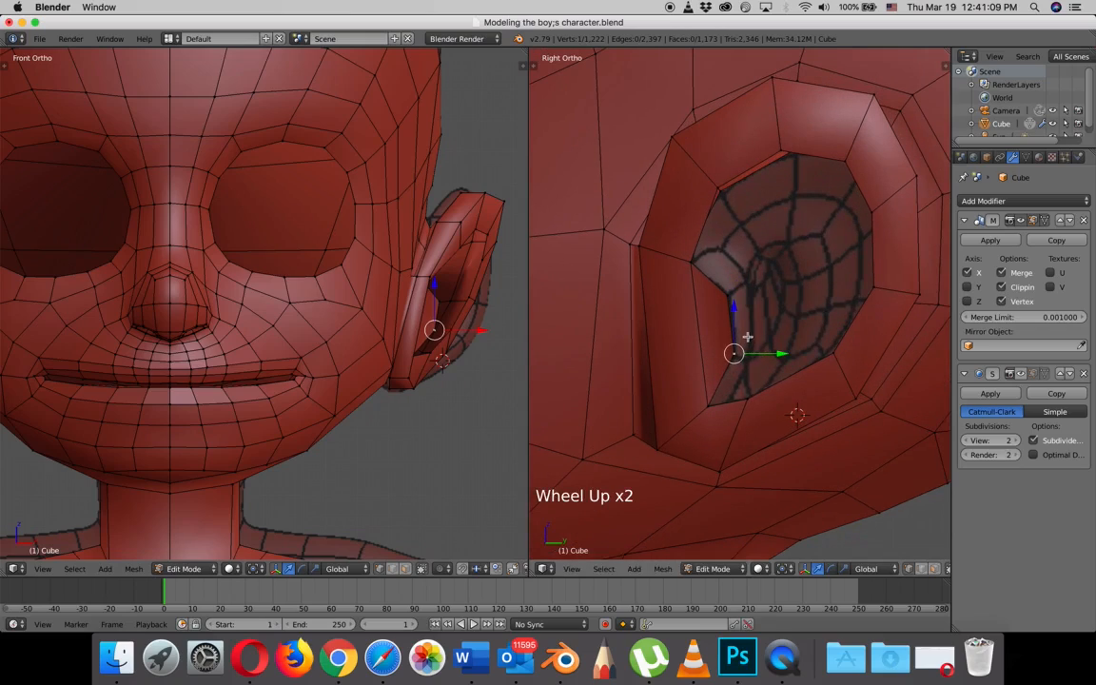
- Extrude the ear opening's short front inner edge further into the opening, scale it to about 1.28 and shift it slightly inward along X
shift+right_click(762, 304)
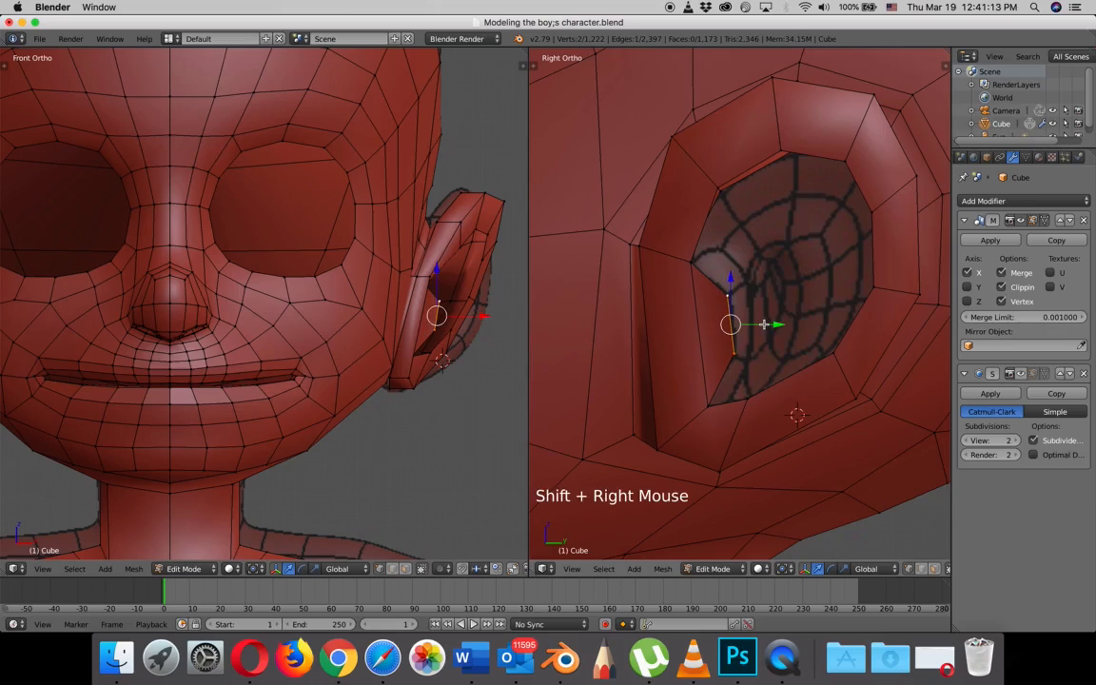
key(e)
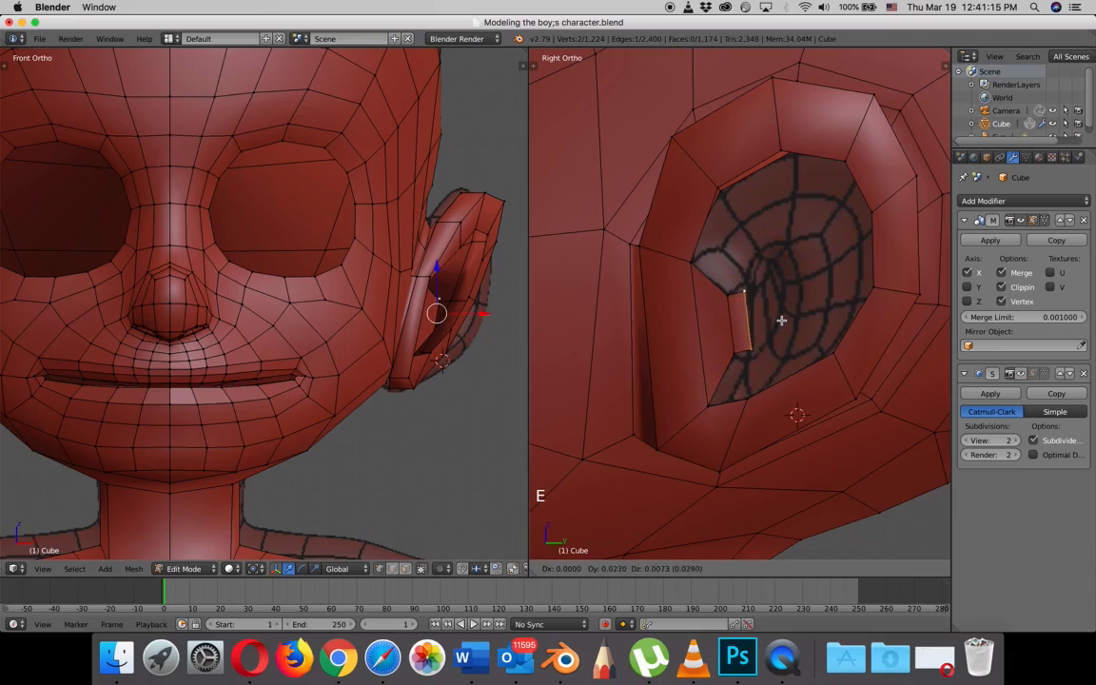
click(783, 319)
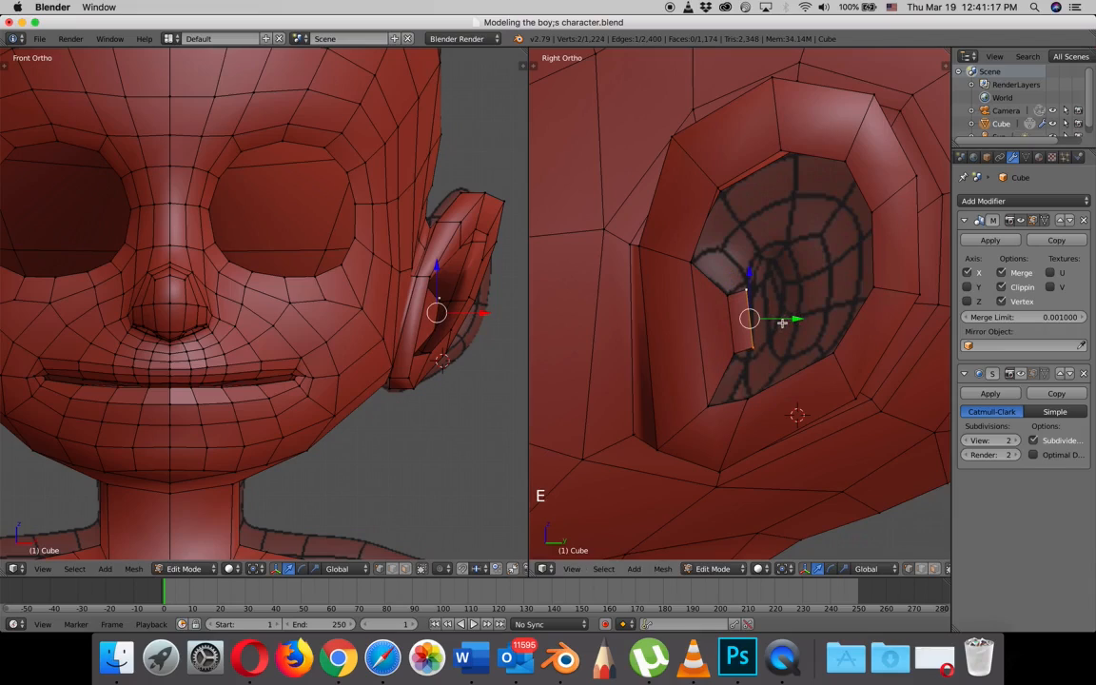
key(s)
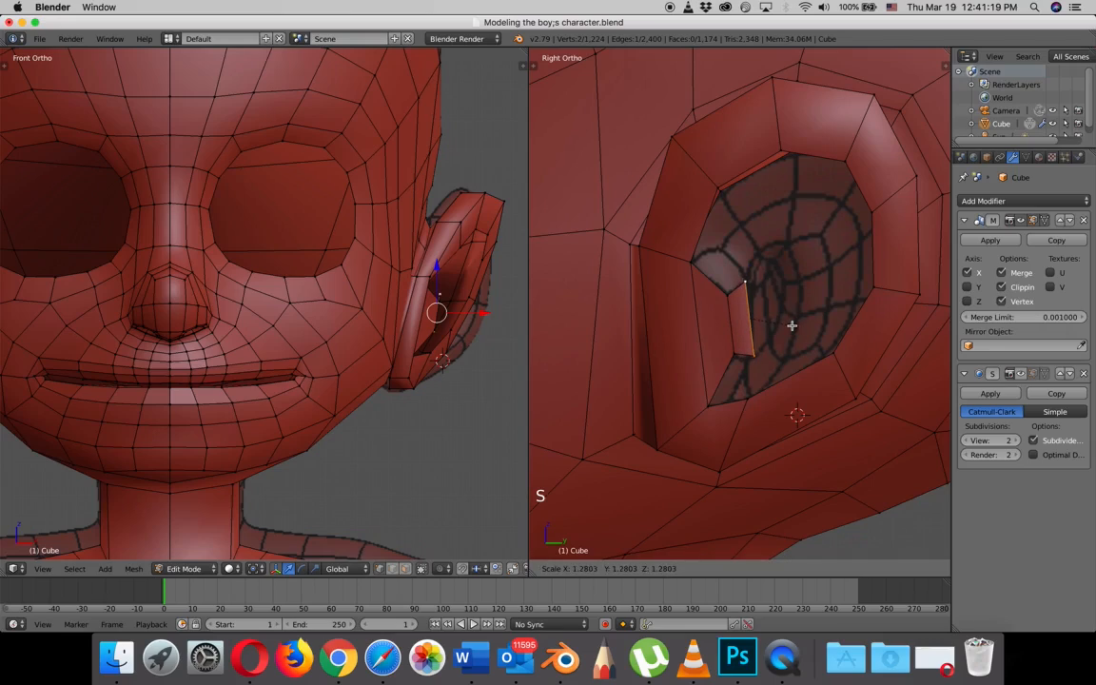
click(792, 326)
drag(482, 312, 478, 313)
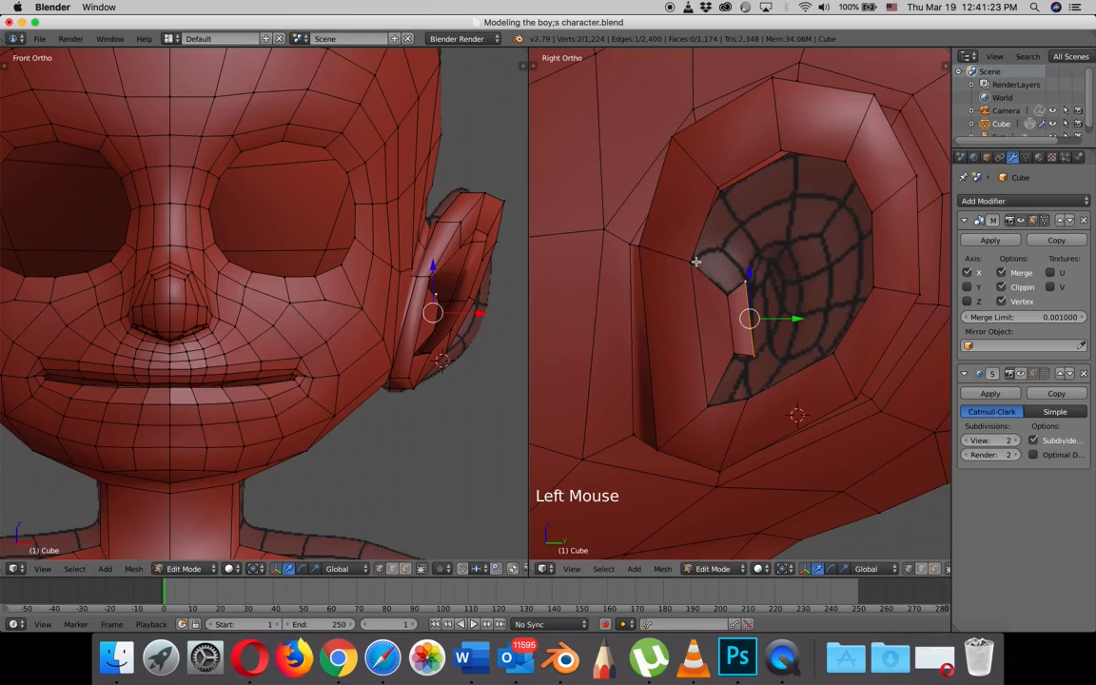
- Extrude the rim's eight-vertex inner border from the upper front around to the bottom, scale it to about 0.85 and move it inward along X
right_click(696, 260)
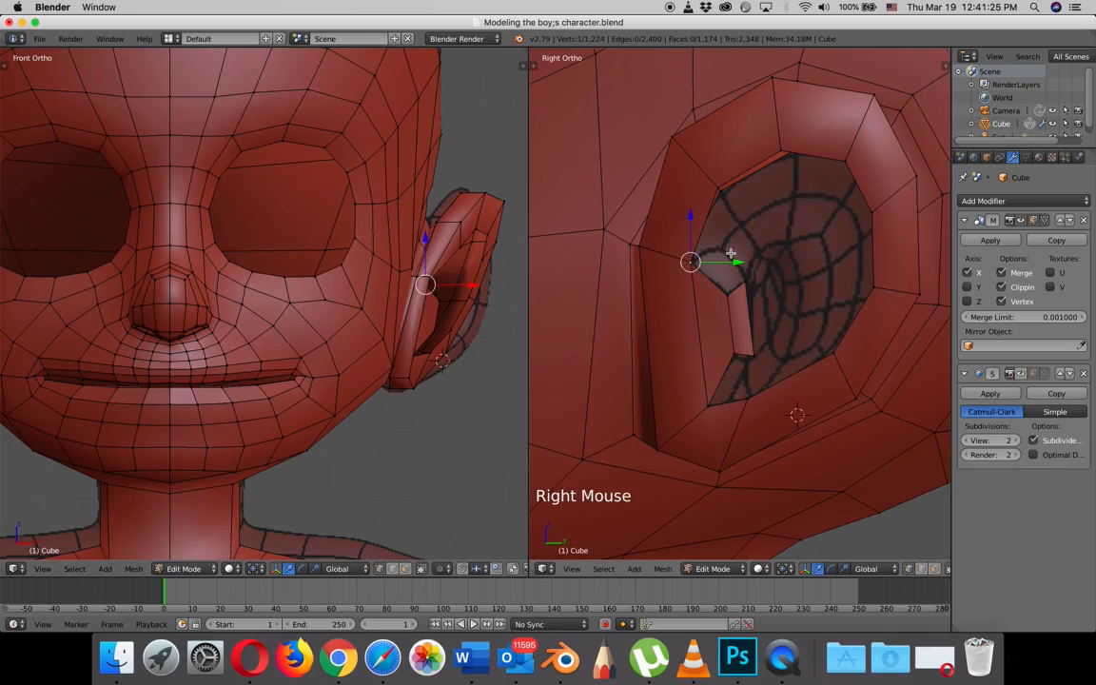
key(shift)
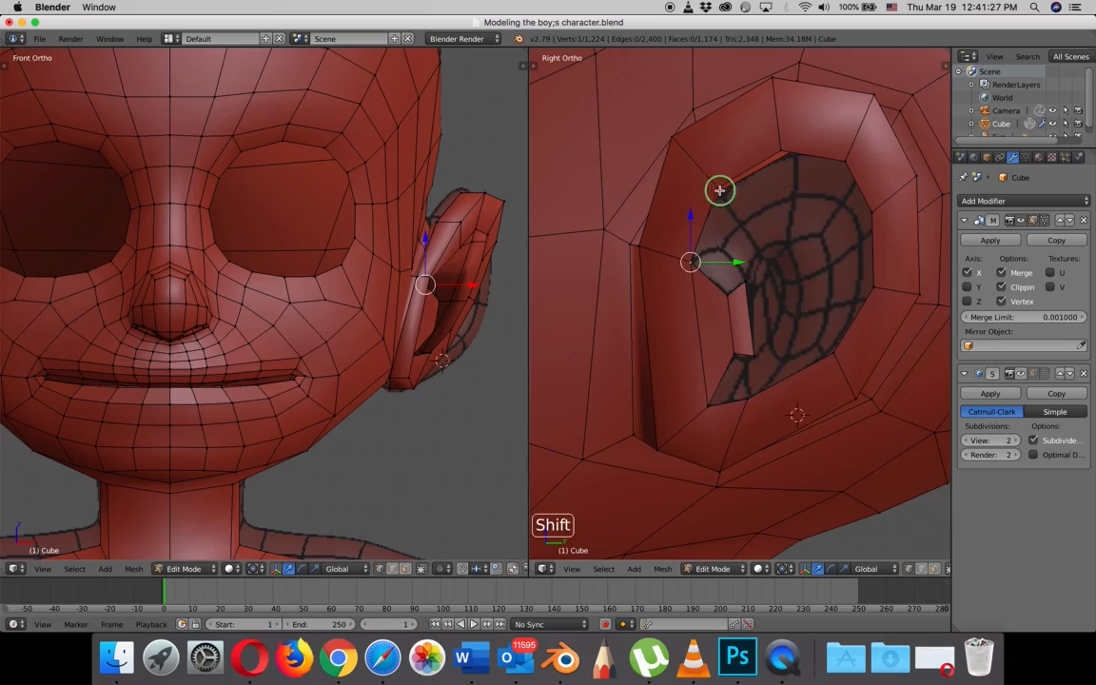
shift+right_click(719, 190)
right_click(690, 258)
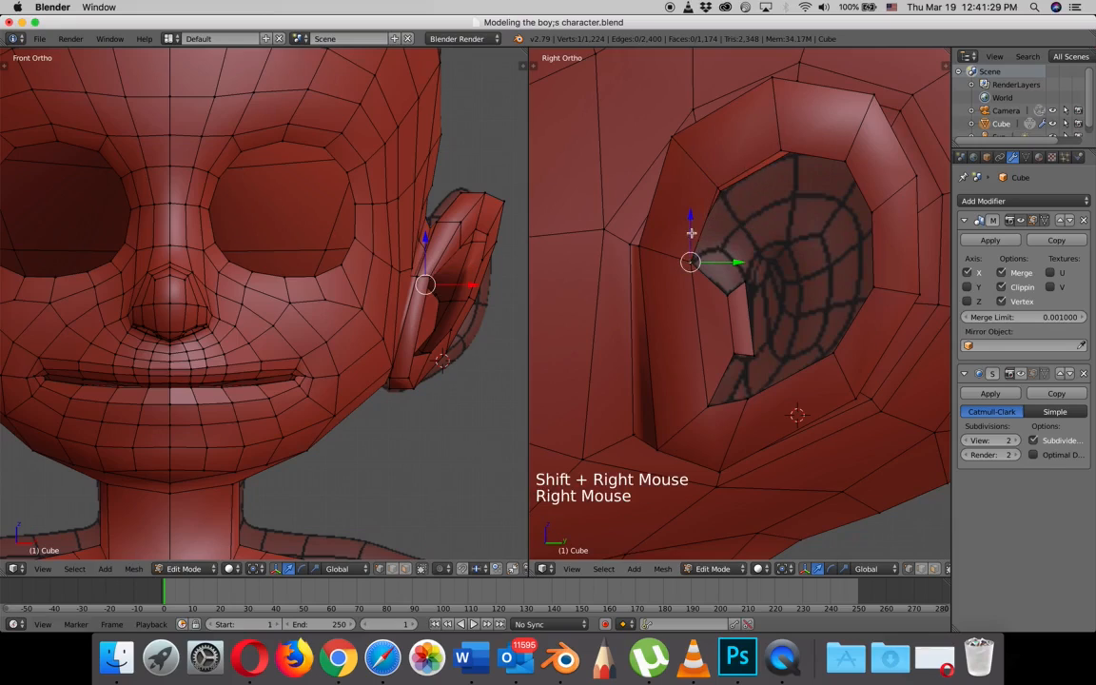
shift+right_click(720, 191)
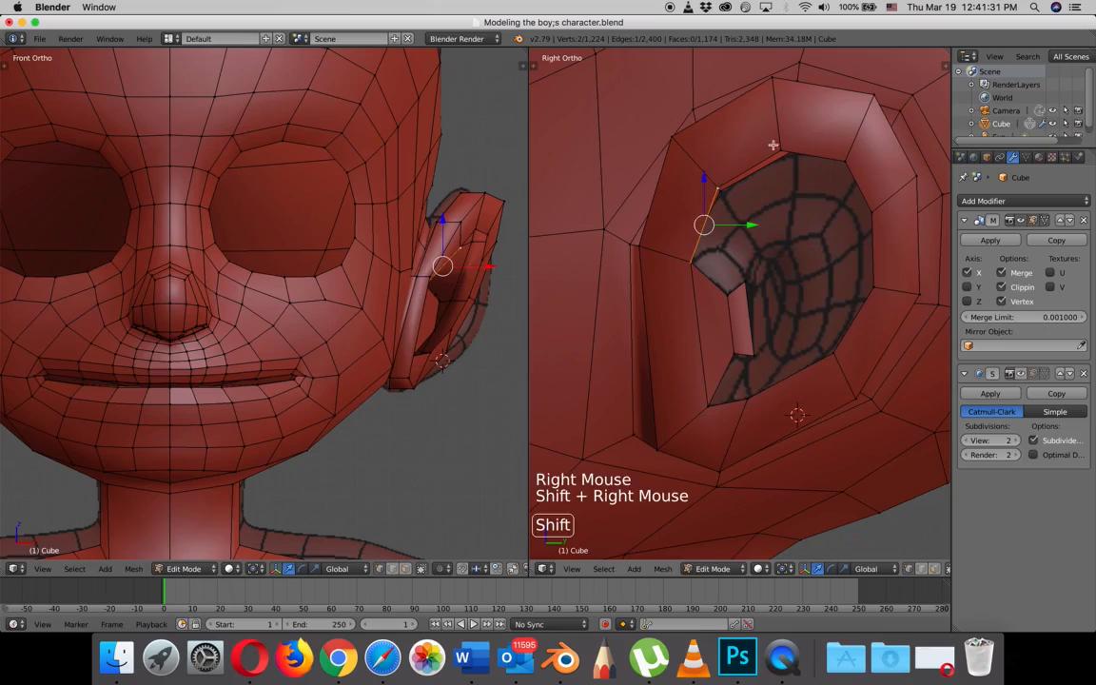
shift+right_click(780, 151)
shift+right_click(851, 162)
shift+right_click(881, 205)
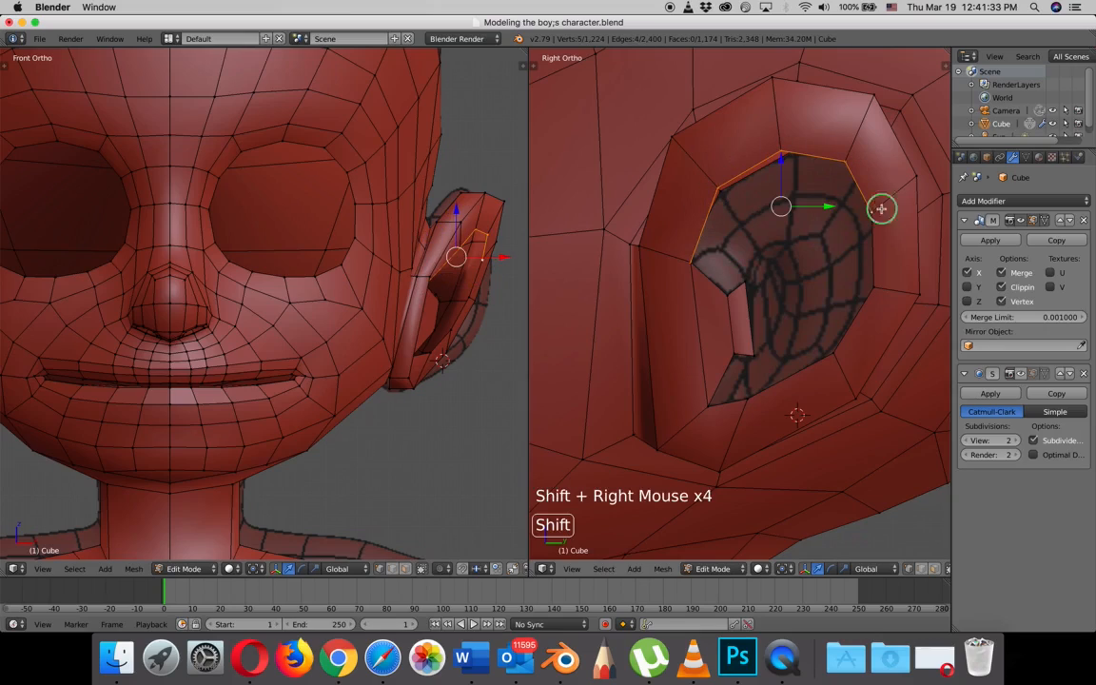
shift+right_click(877, 295)
shift+right_click(835, 358)
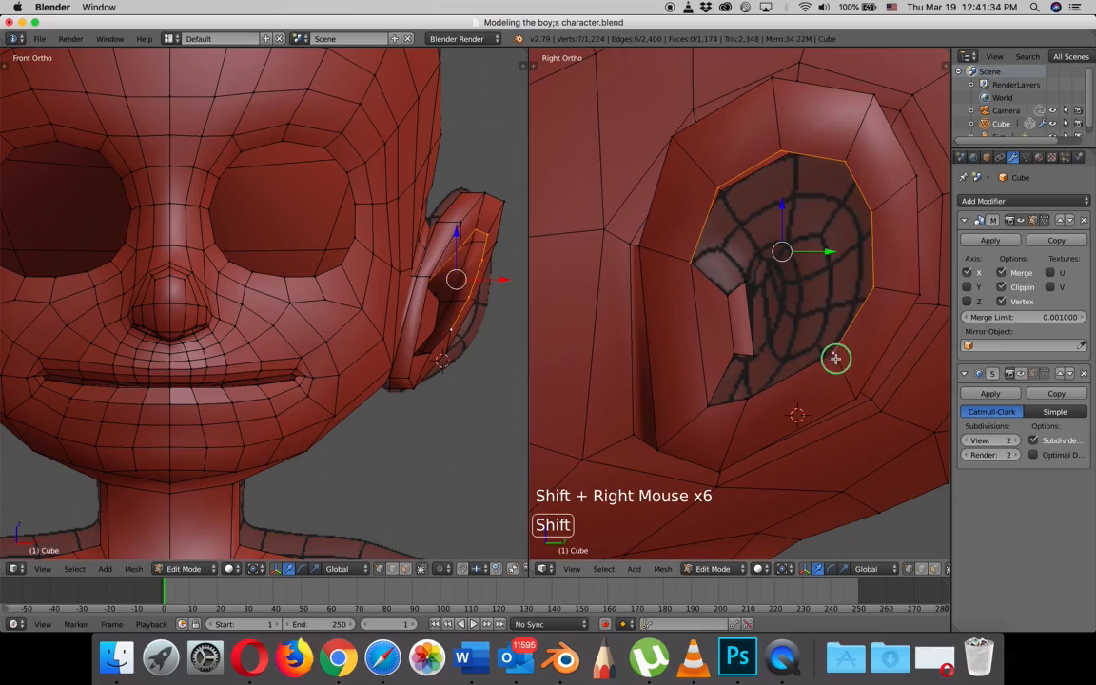
shift+right_click(750, 402)
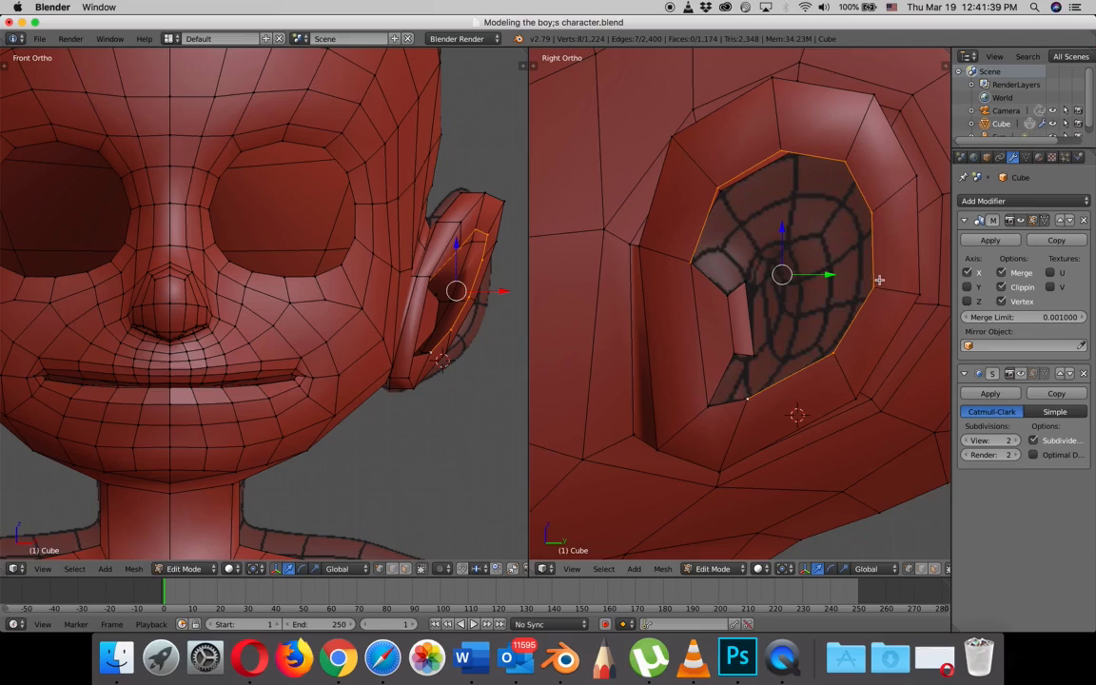
key(e)
key(s)
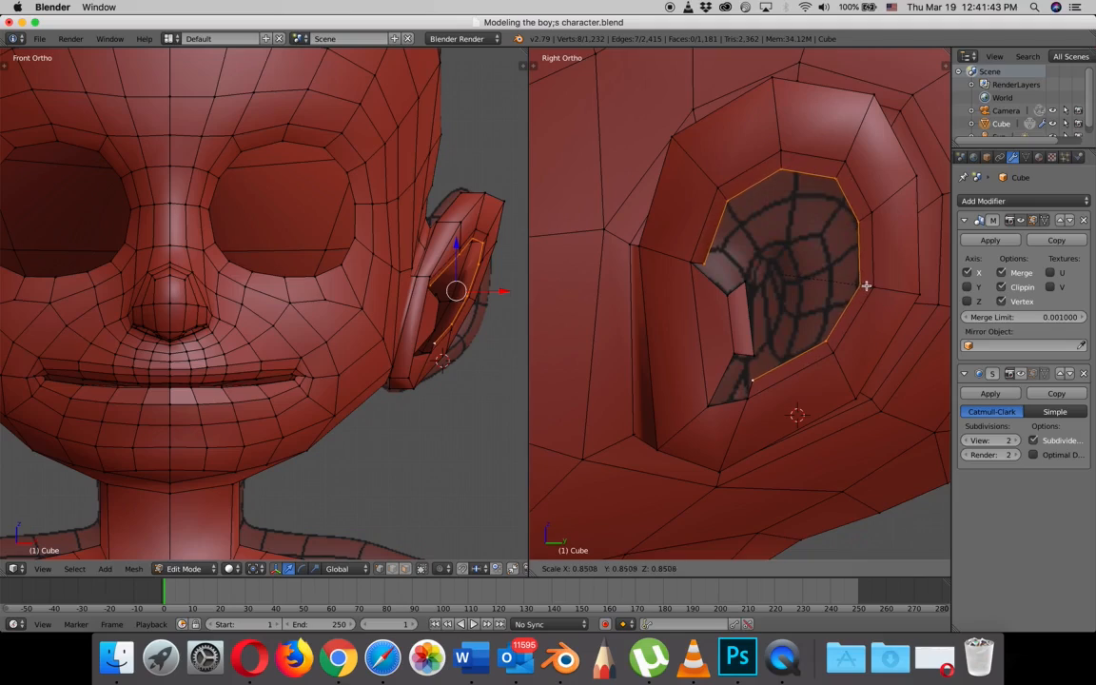
click(866, 285)
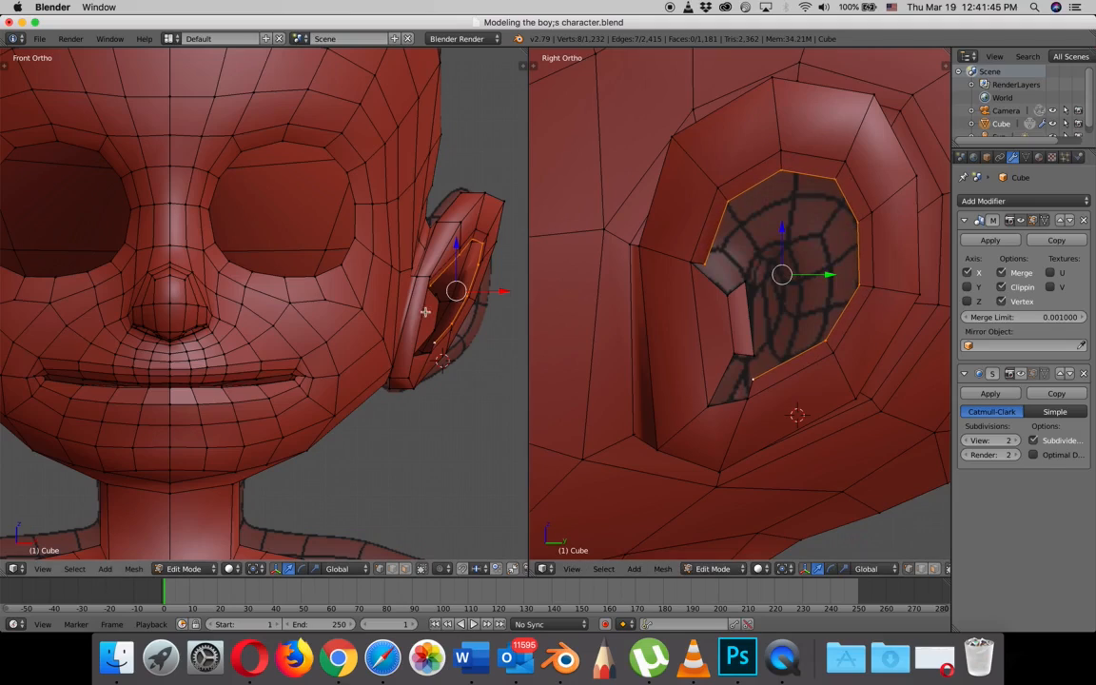
drag(519, 291, 492, 286)
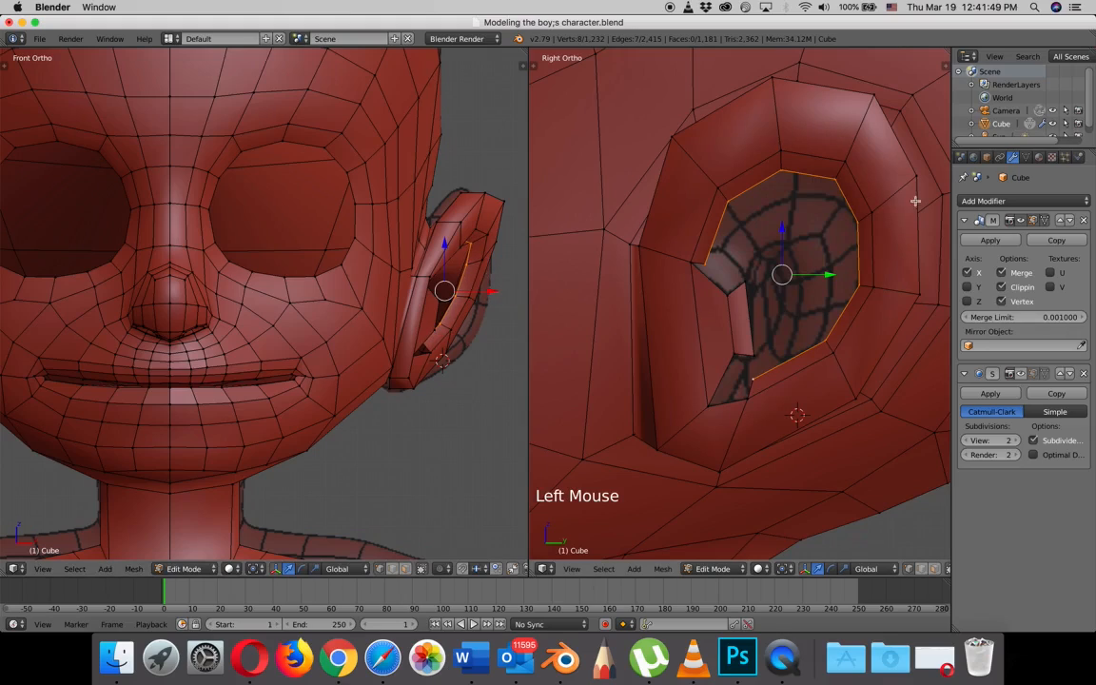
- Move the new inner loop's top, upper rear and rear vertices onto the reference topology lines
right_click(783, 173)
key(g)
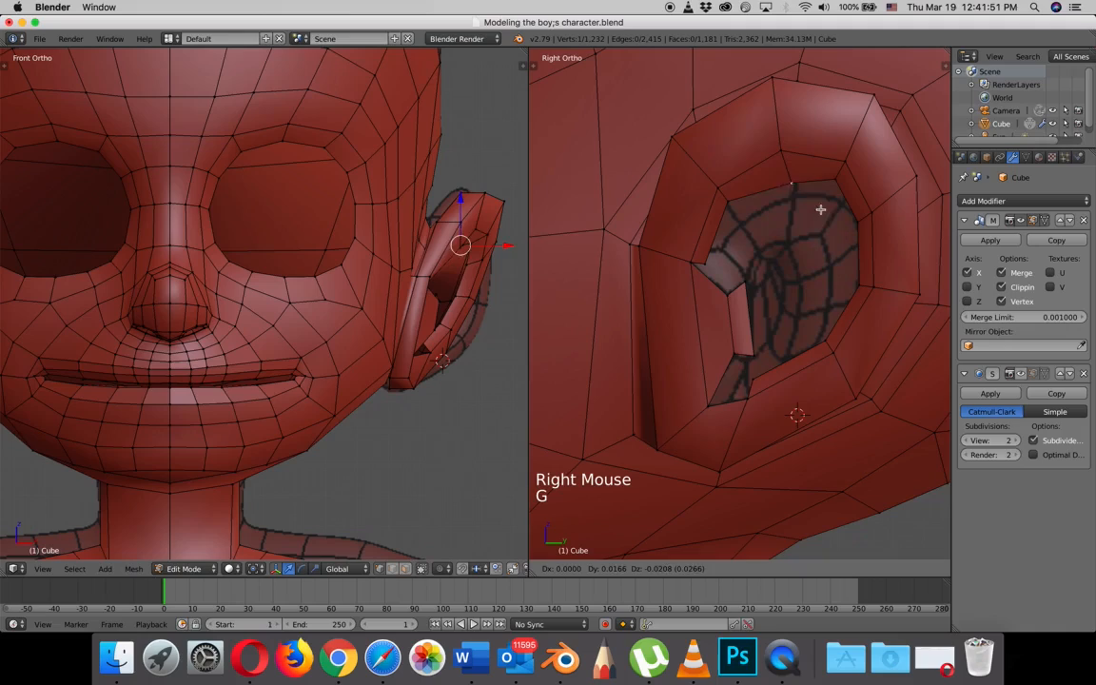
click(840, 179)
key(g)
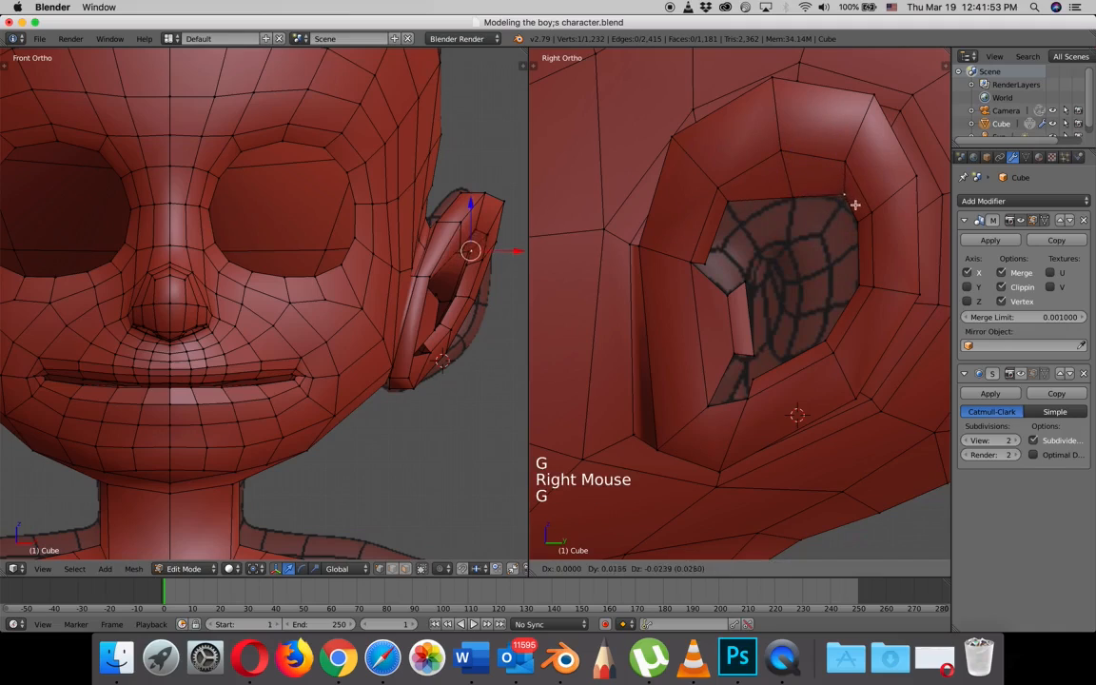
right_click(864, 228)
key(g)
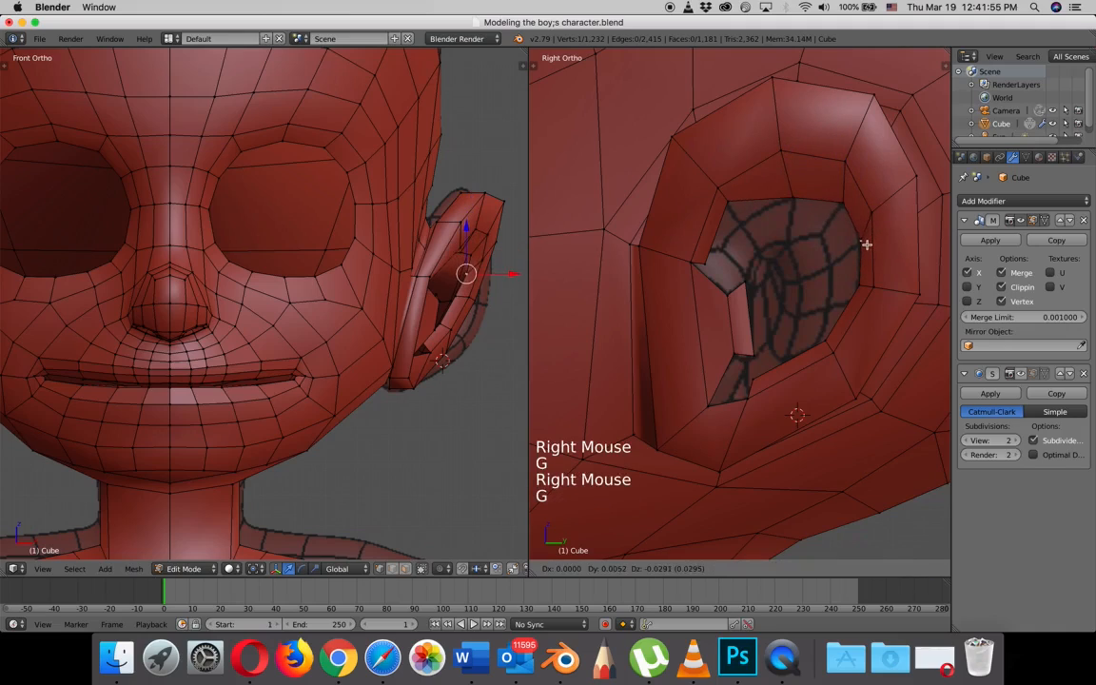
right_click(861, 240)
key(g)
click(849, 302)
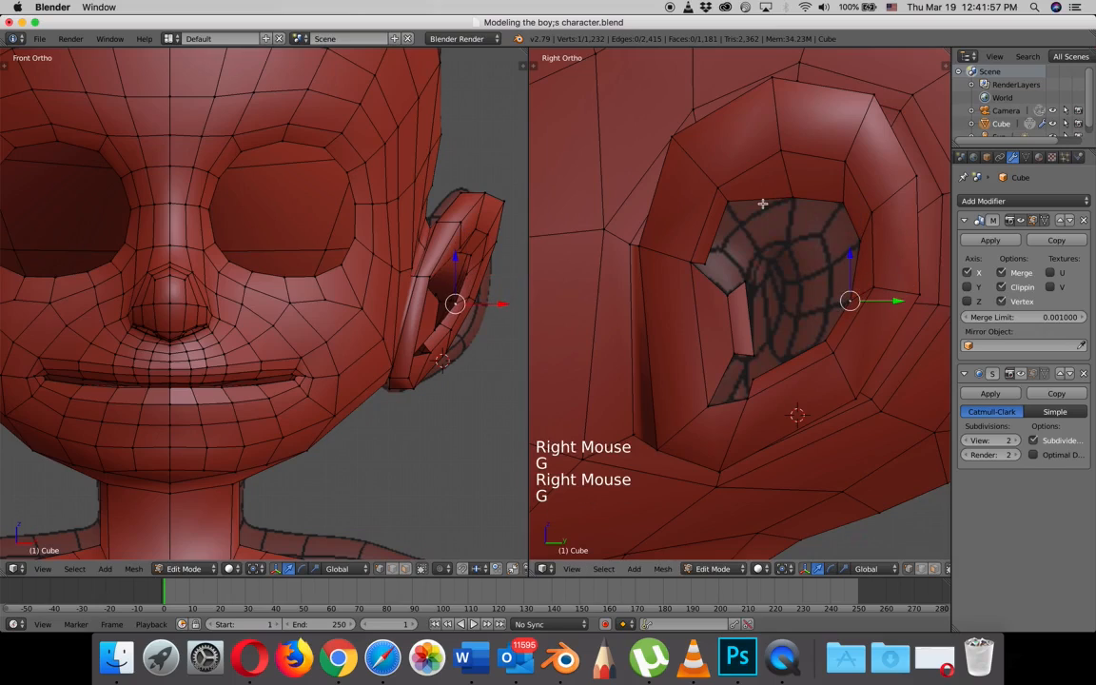
- Align the inner loop's upper front, front end, lower rear and bottom end vertices with the reference topology
right_click(729, 201)
key(g)
click(747, 227)
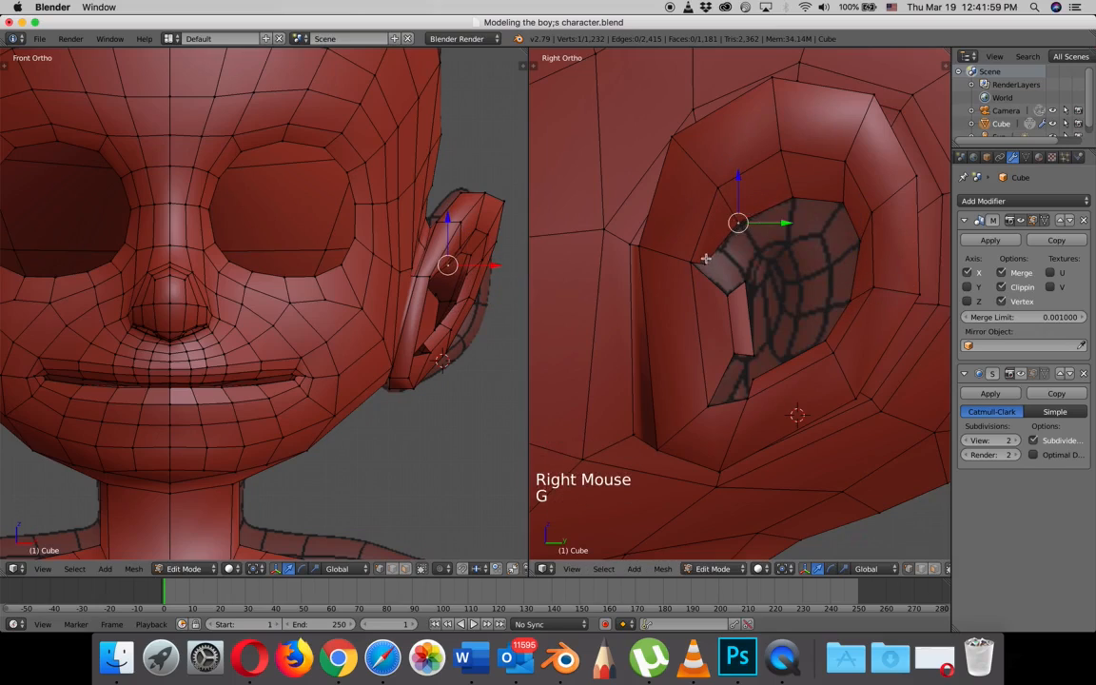
right_click(704, 259)
key(g)
click(725, 243)
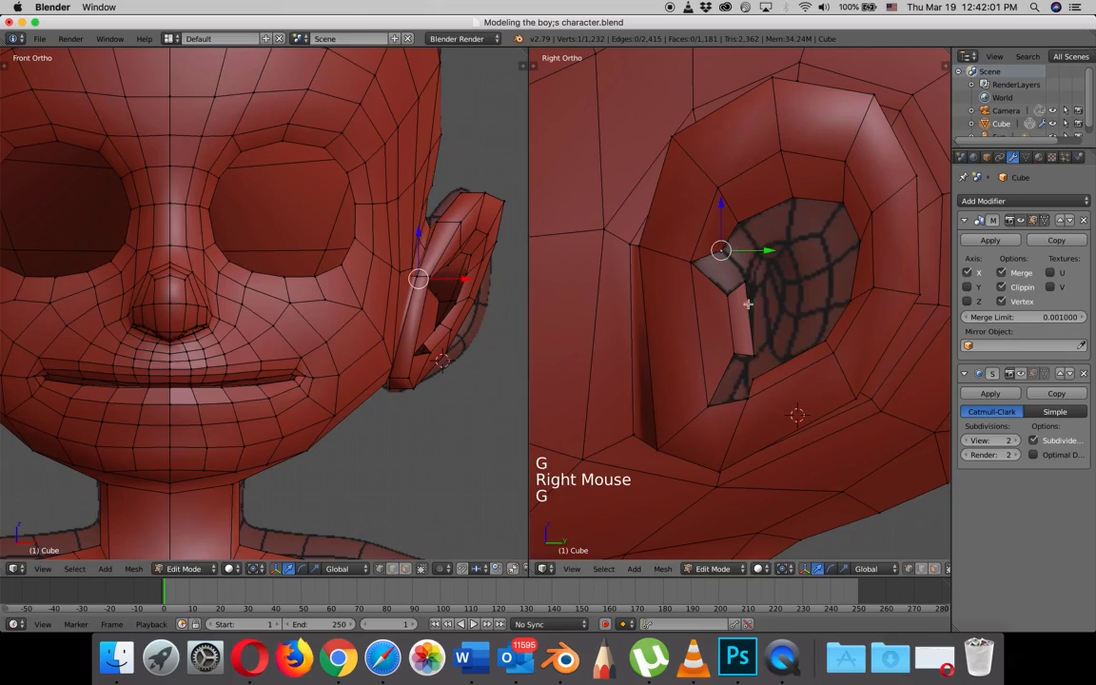
right_click(822, 344)
key(g)
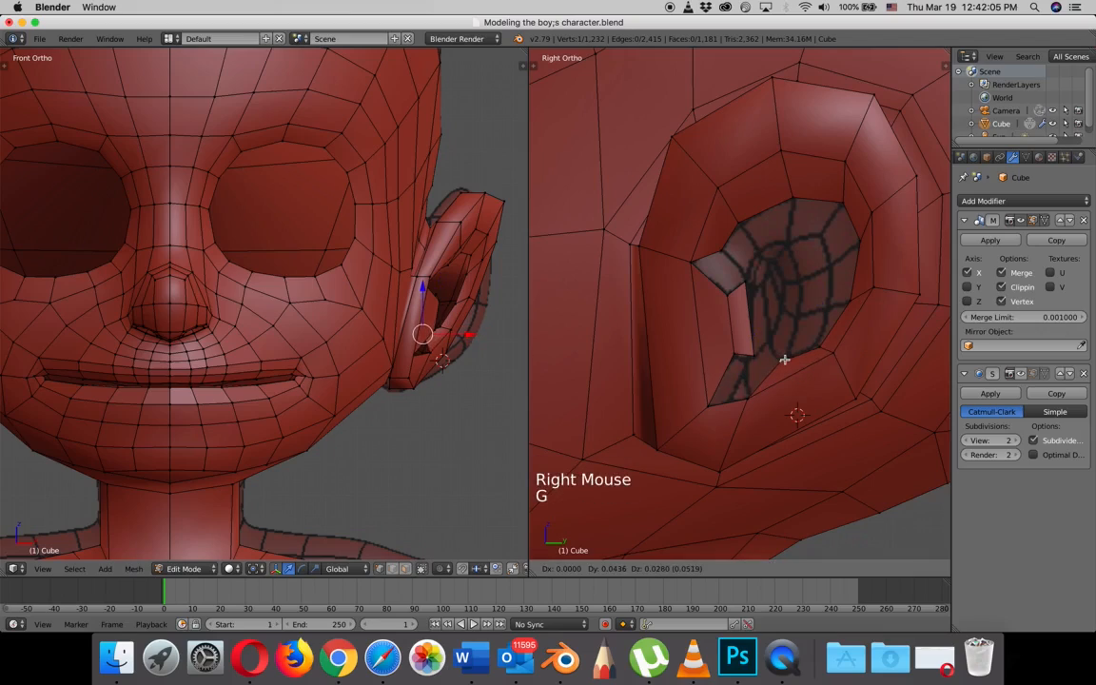
click(784, 361)
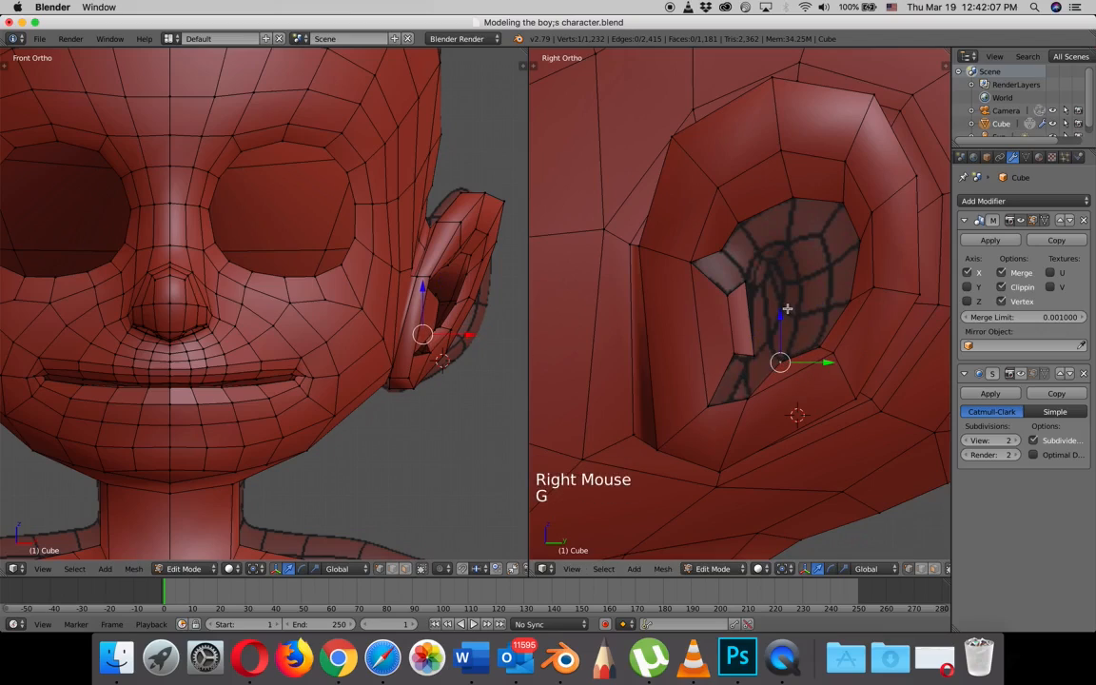
- Fill a four-vertex face joining the upper end of the front inner strip to the new inner loop
right_click(745, 281)
shift+right_click(731, 265)
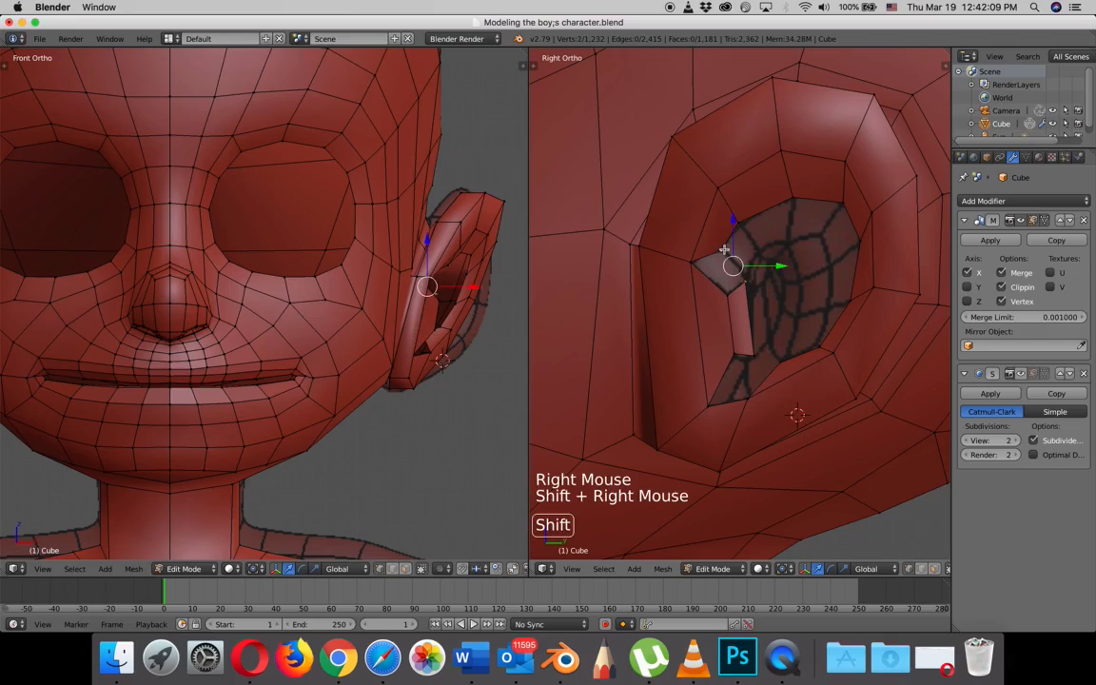
shift+right_click(695, 262)
shift+right_click(726, 292)
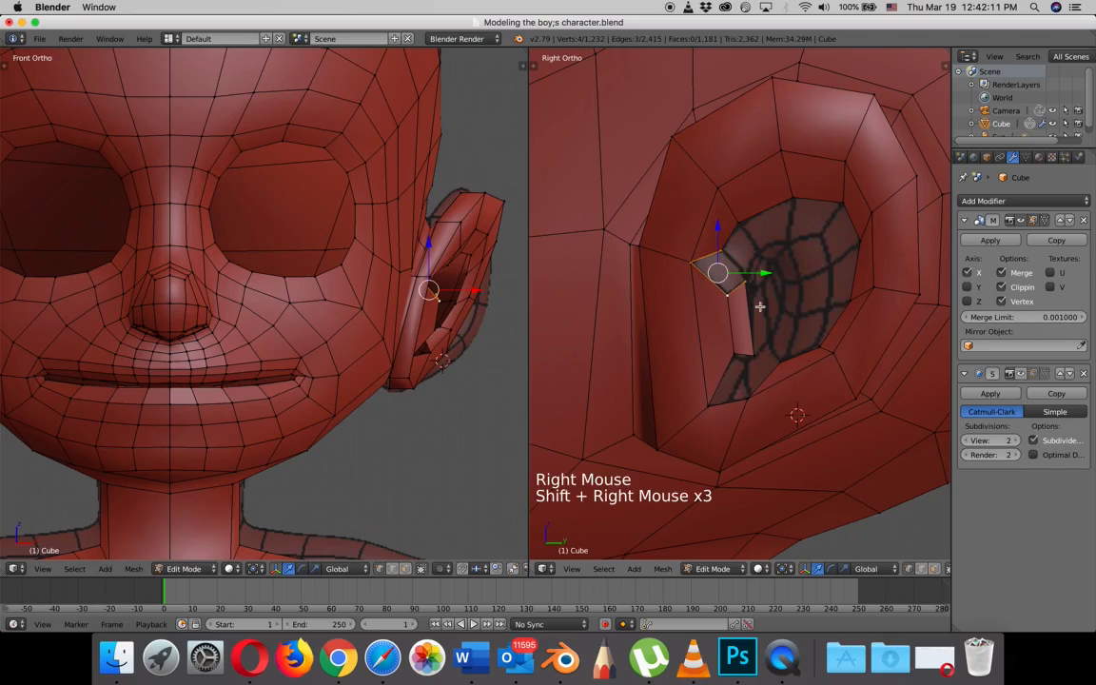
key(f)
- Extrude the opening's lower front corner vertex about 0.14 inward along the global X axis
right_click(747, 357)
shift+right_click(733, 368)
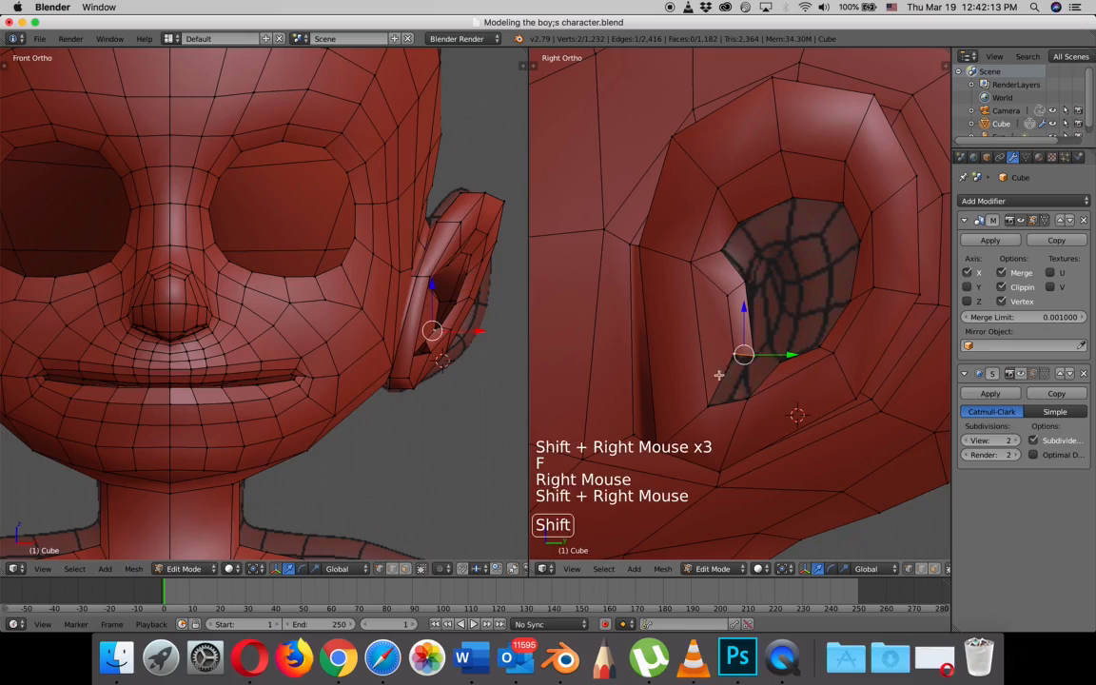
middle_drag(704, 411, 729, 420)
right_click(723, 411)
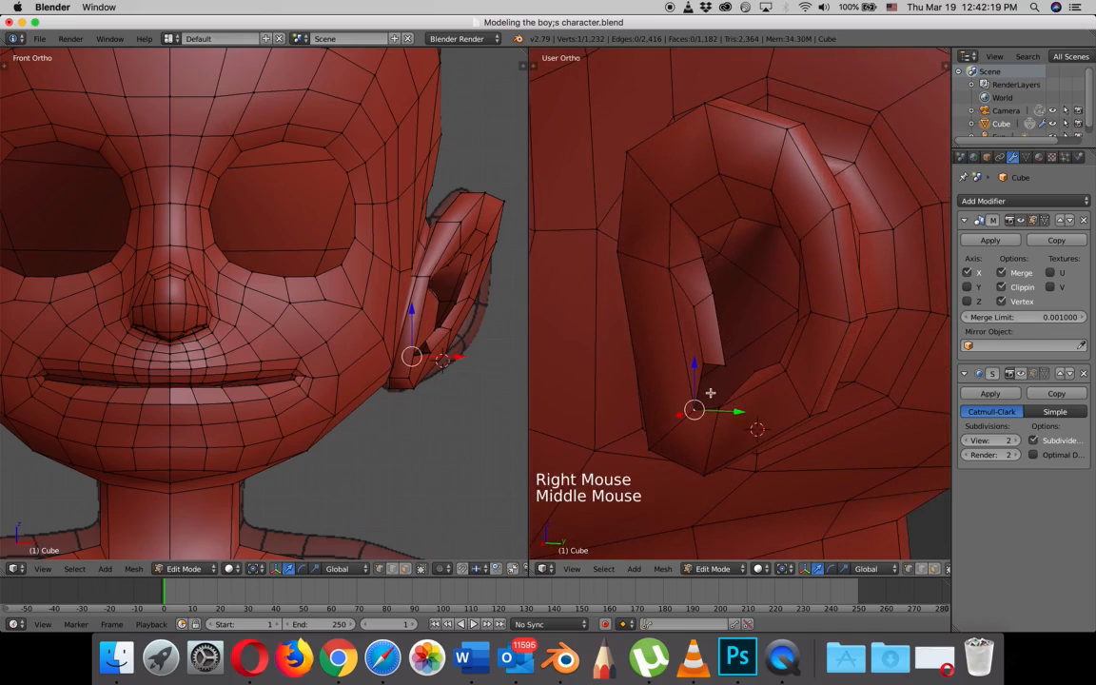
key(e)
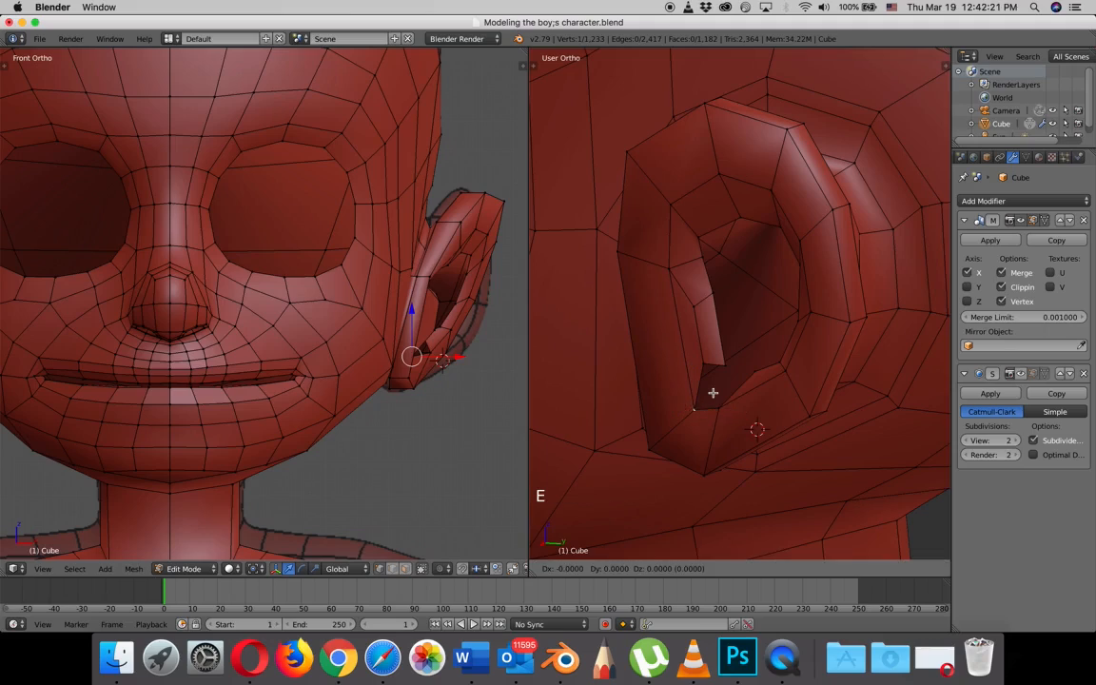
key(x)
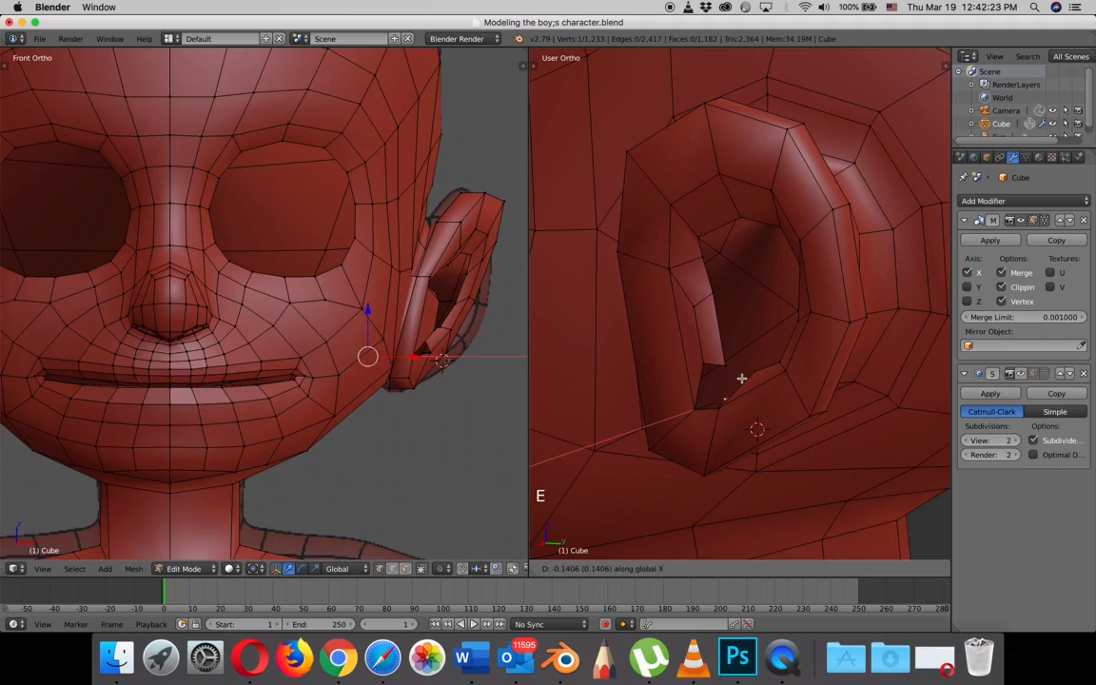
click(741, 378)
- Fill a four-vertex face between the front strip's lower end, the lower front corner and the extruded vertex
shift+right_click(701, 368)
shift+right_click(693, 409)
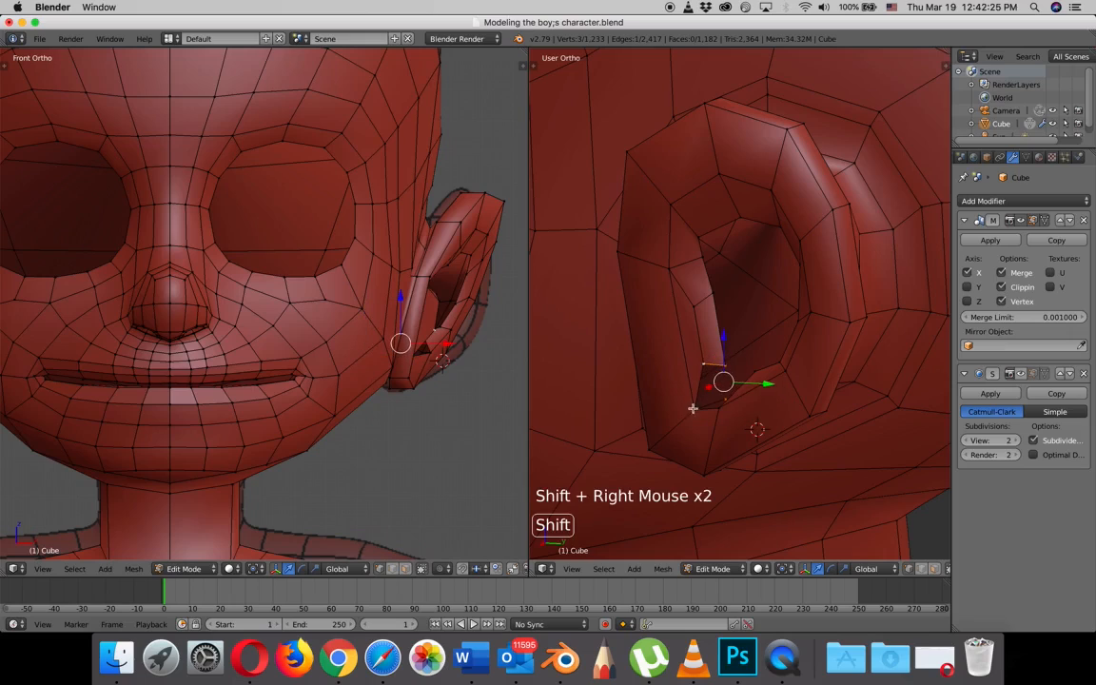
shift+right_click(716, 407)
middle_drag(715, 418, 738, 409)
key(f)
- Move the extruded lower vertex upward along Z and backward along Y, then nudge it freely by about 0.025
right_click(724, 397)
drag(737, 412, 778, 411)
click(738, 342)
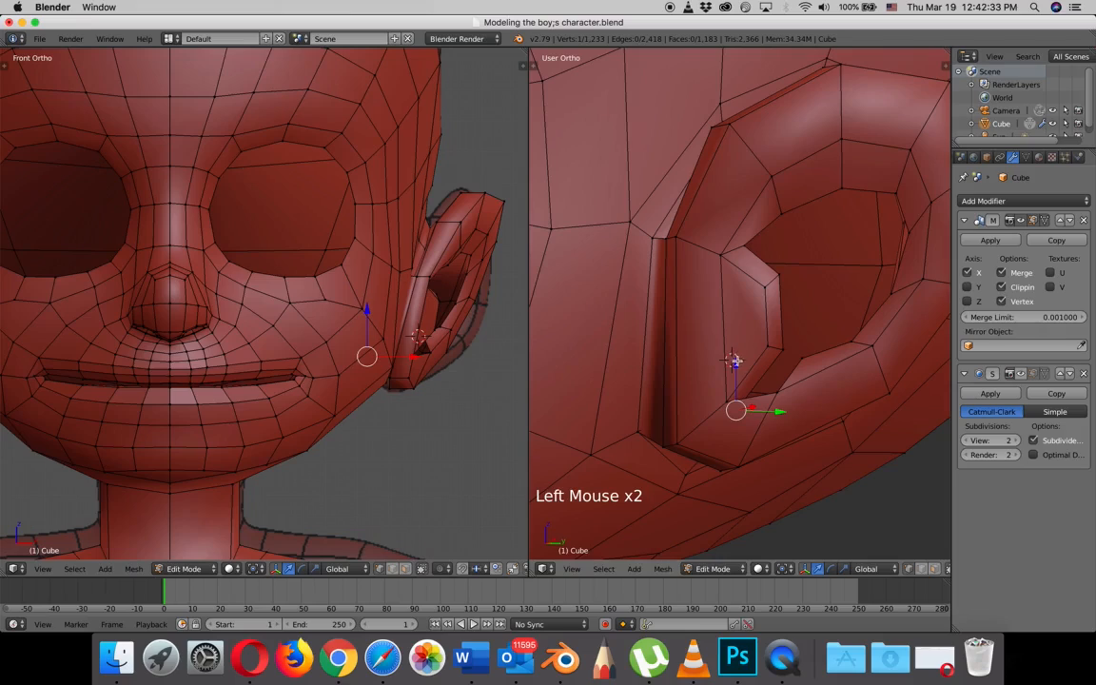
drag(736, 361, 738, 349)
drag(775, 398, 794, 399)
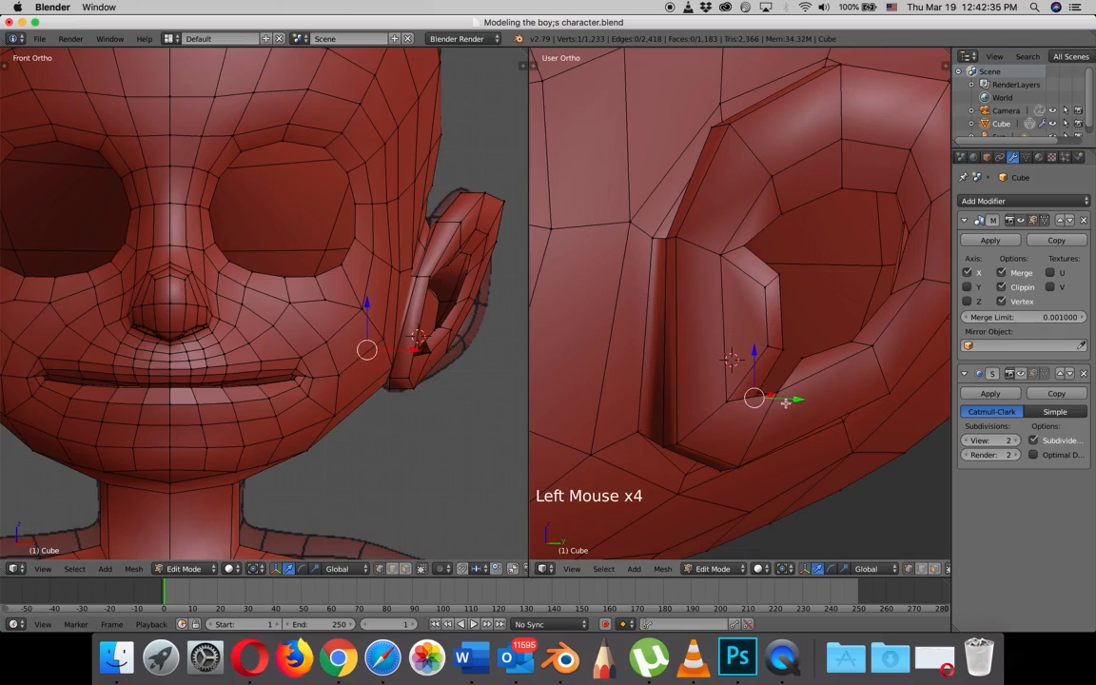
key(g)
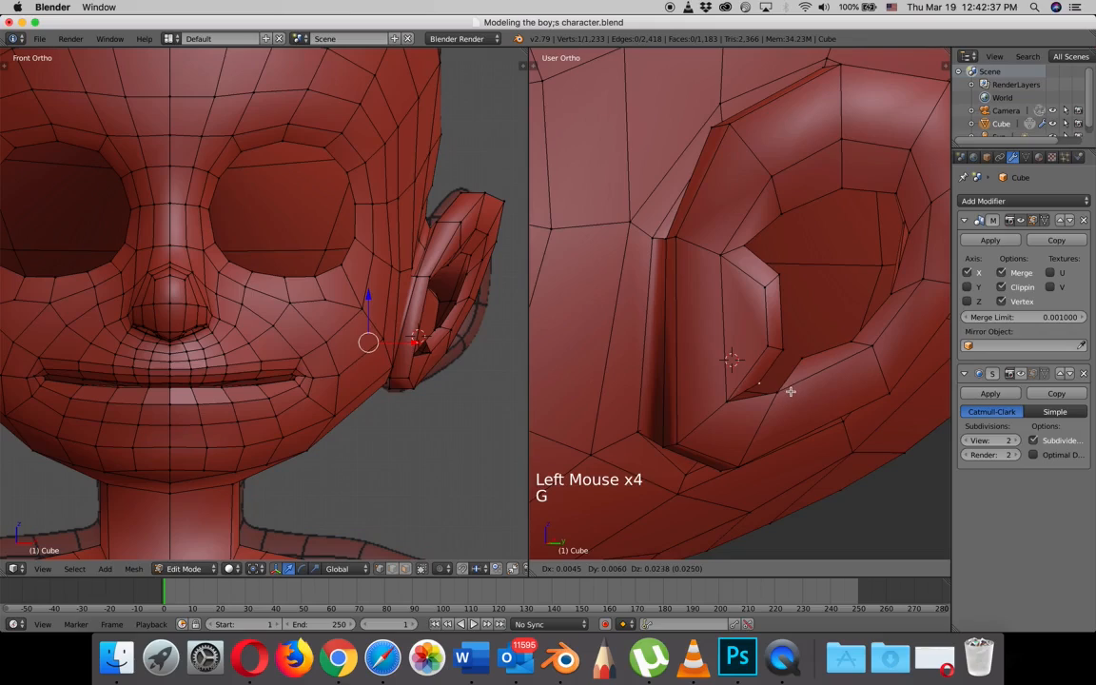
click(790, 391)
- Fill a four-vertex face joining the moved lower vertex and front lower corner to the opening's lower edge
right_click(793, 389)
shift+right_click(802, 359)
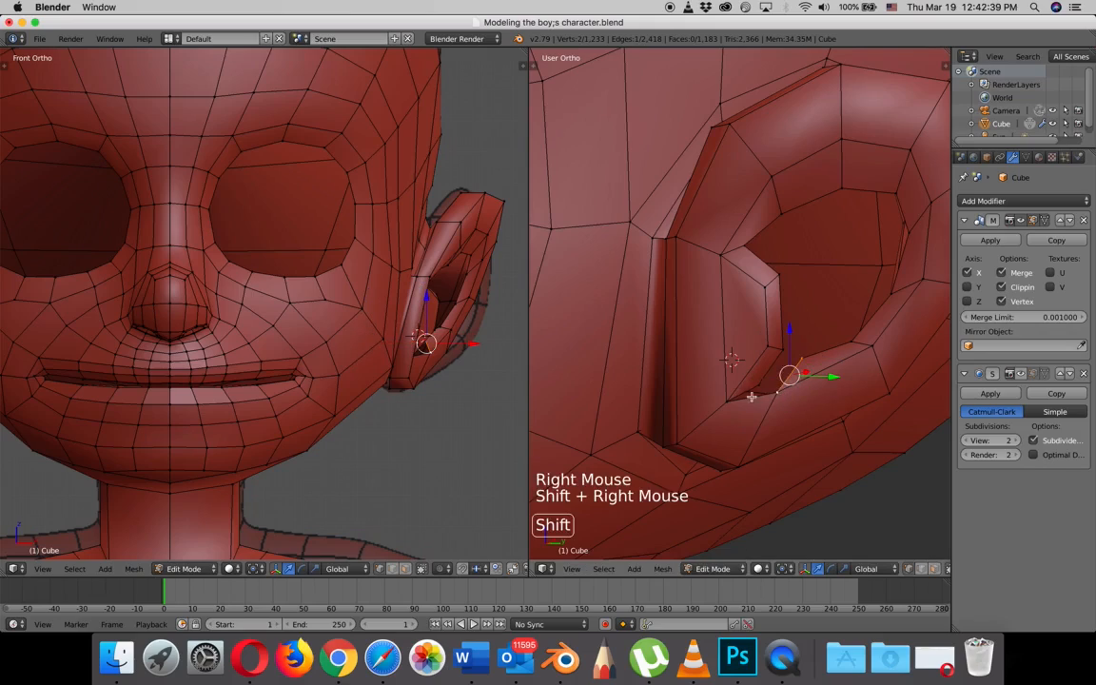
shift+right_click(729, 399)
shift+right_click(794, 400)
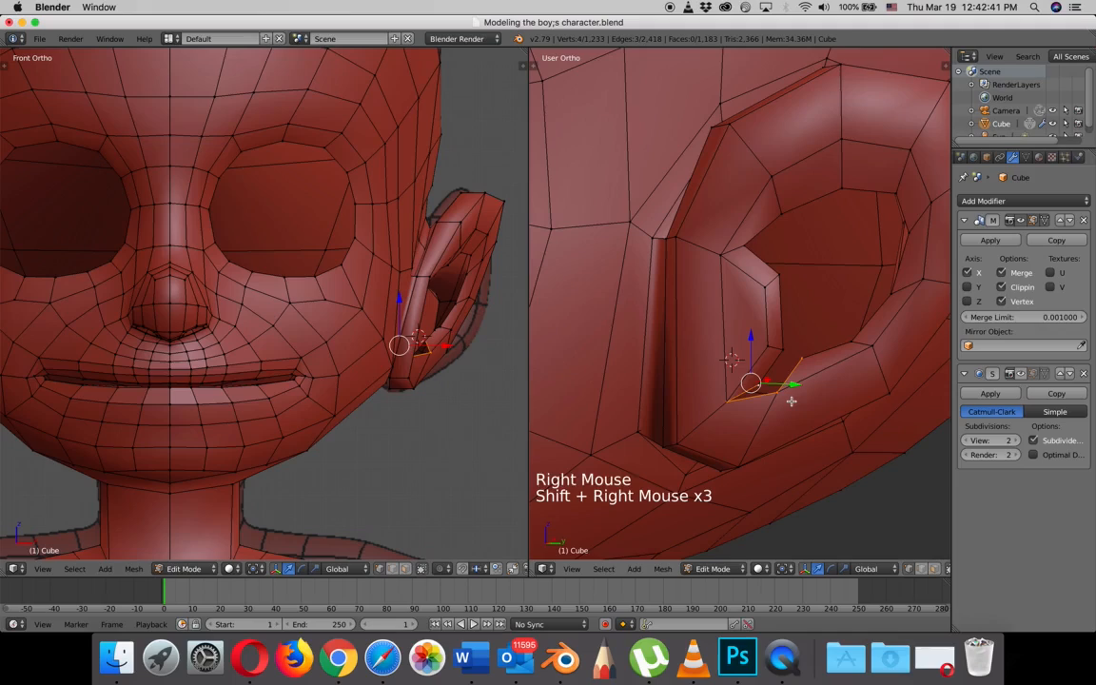
key(f)
- Lower the opening's bottom inner vertex along Z and shift it along Y, and adjust the extruded lower vertex along Y
right_click(802, 360)
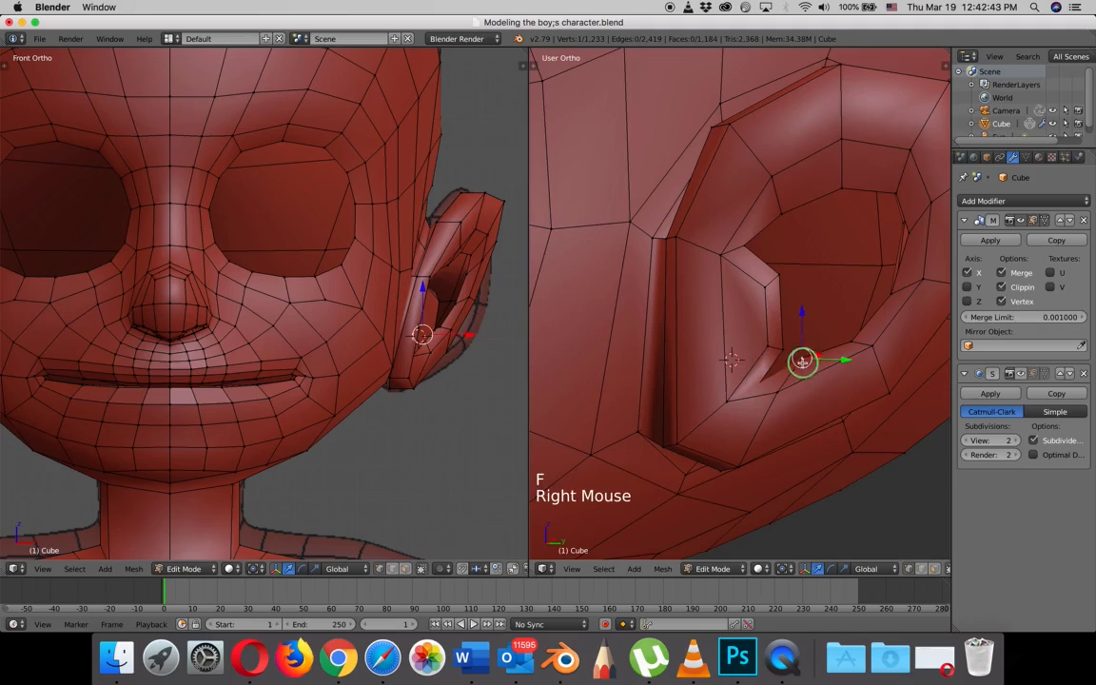
click(799, 317)
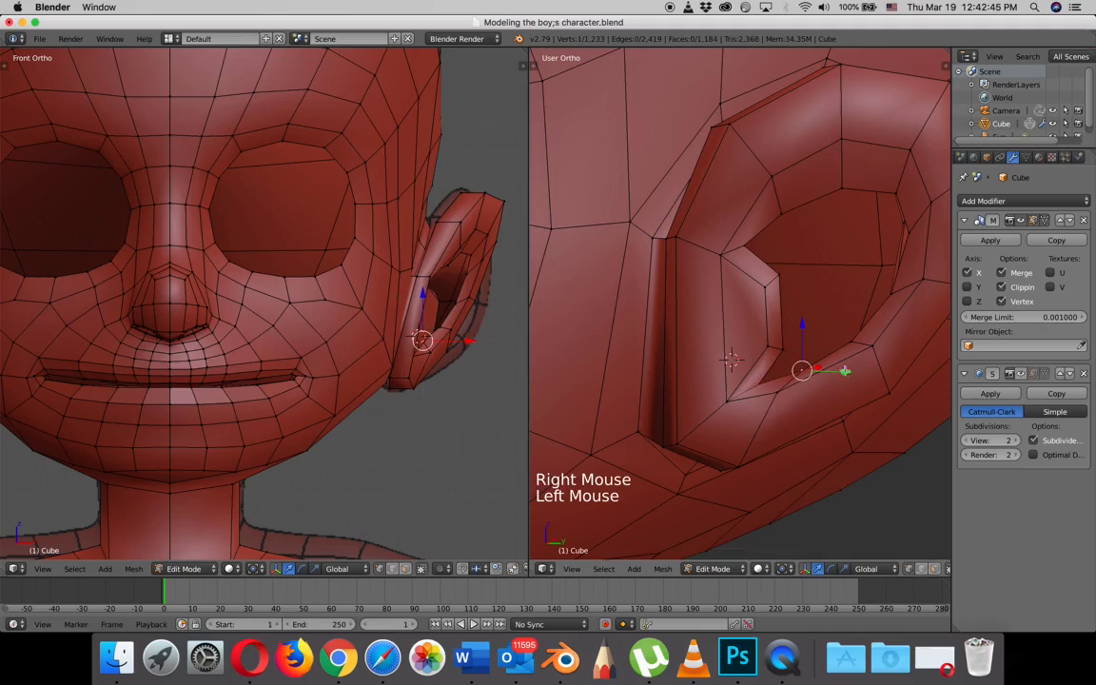
click(847, 373)
right_click(759, 384)
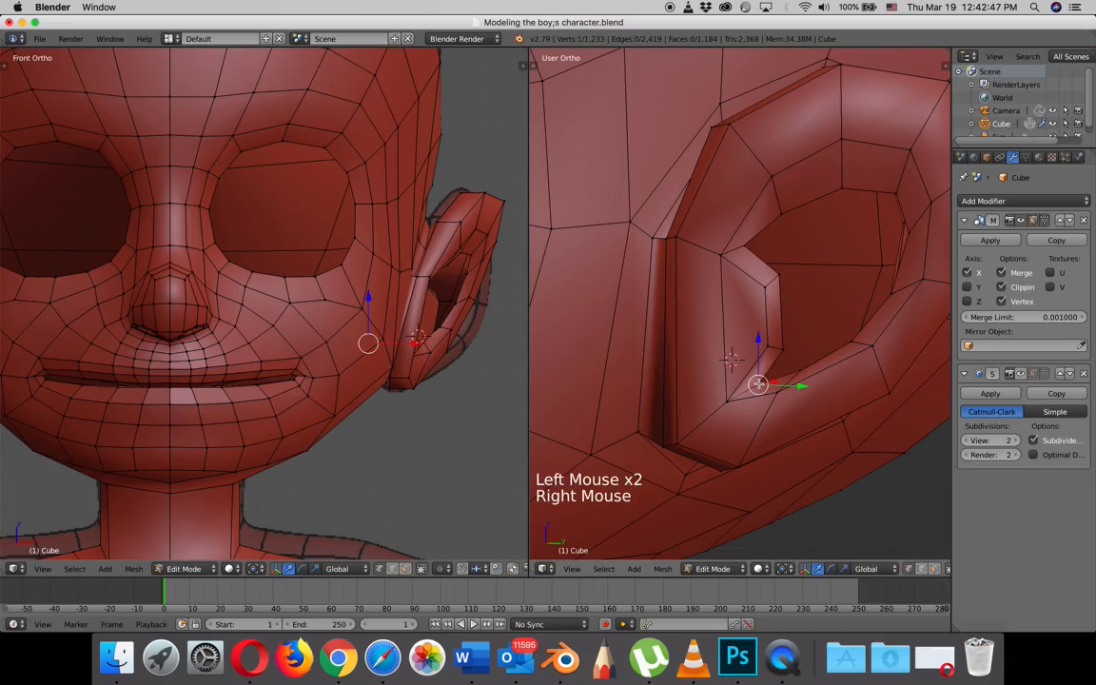
click(800, 386)
scroll(785, 361, down, 2)
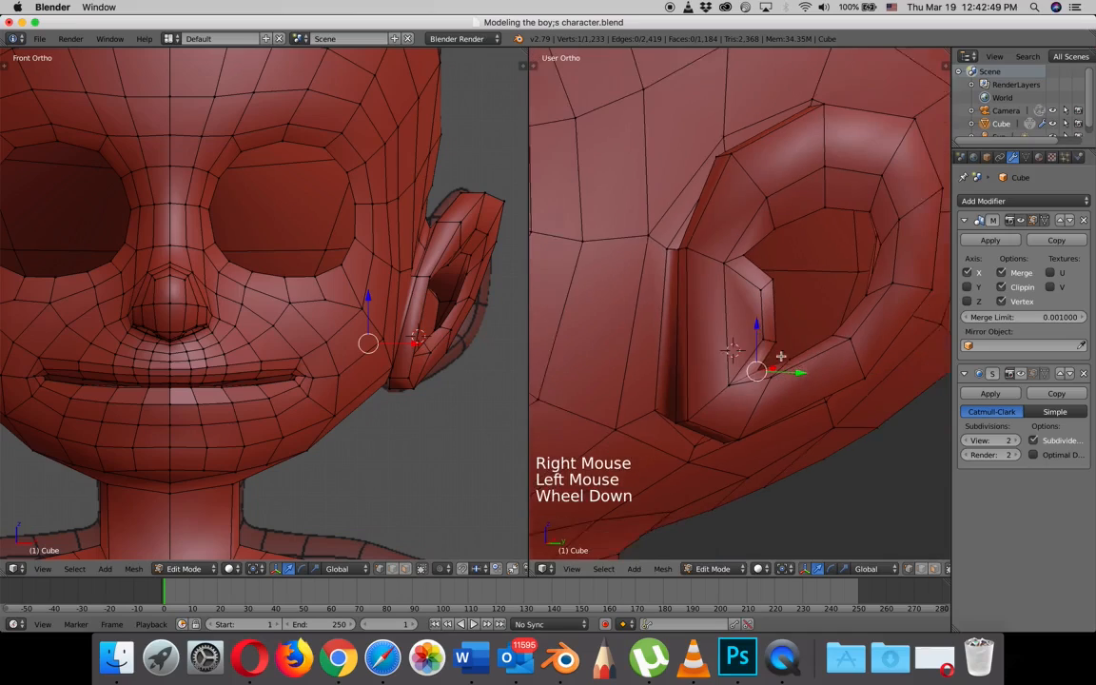
- Raise the front strip's upper inner vertex slightly along Z in the right side view
key(KP_3)
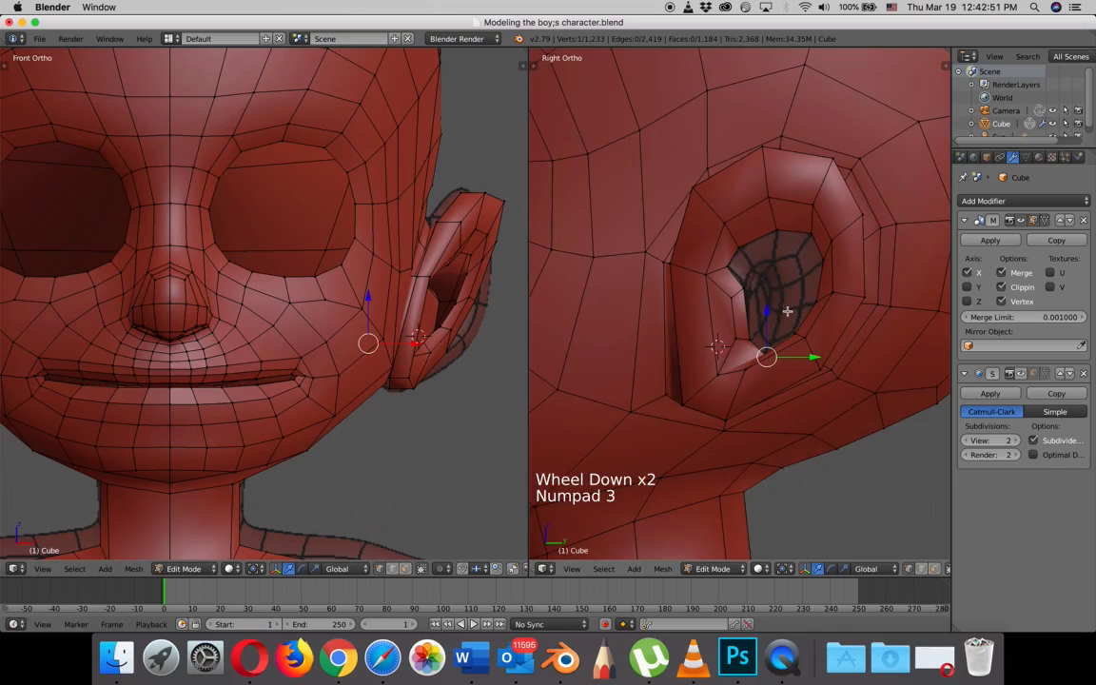
scroll(789, 310, up, 2)
shift+middle_drag(789, 311, 740, 335)
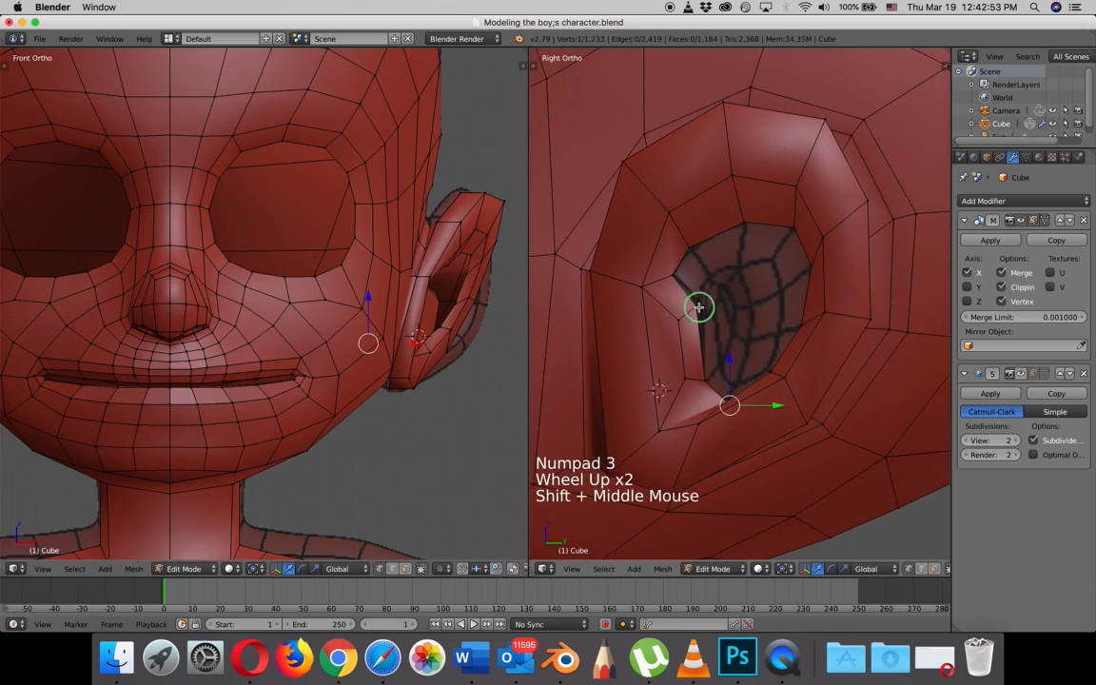
right_click(696, 266)
click(696, 265)
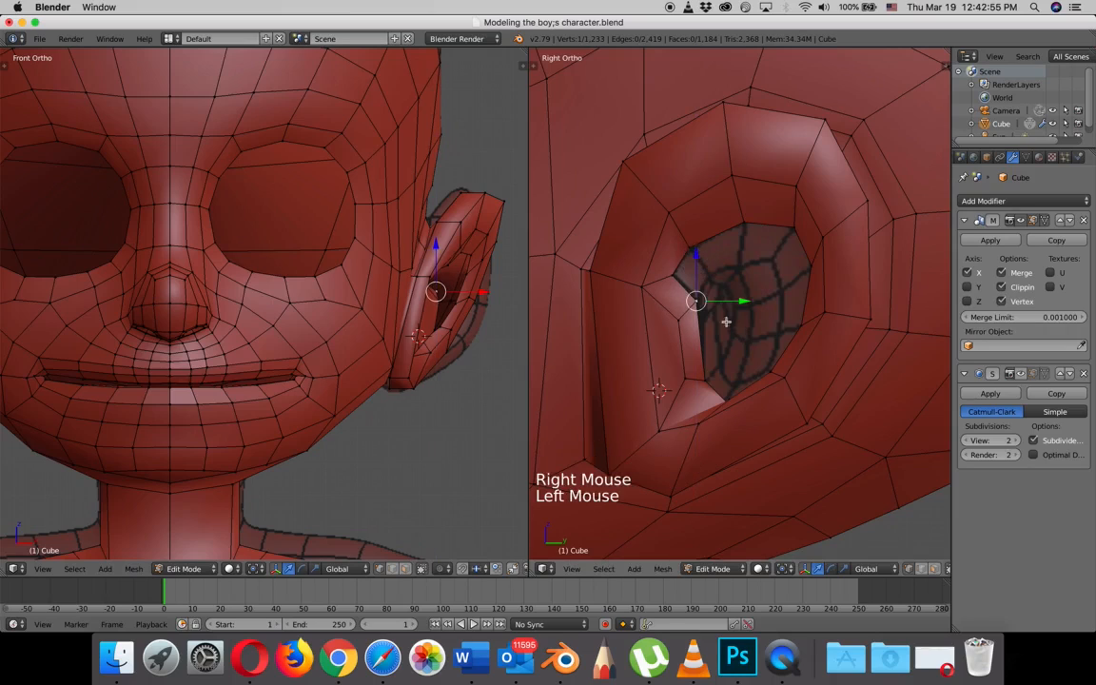
- Pull the protruding lower inner vertex outward along X and shift it forward along Y
middle_drag(697, 276, 716, 379)
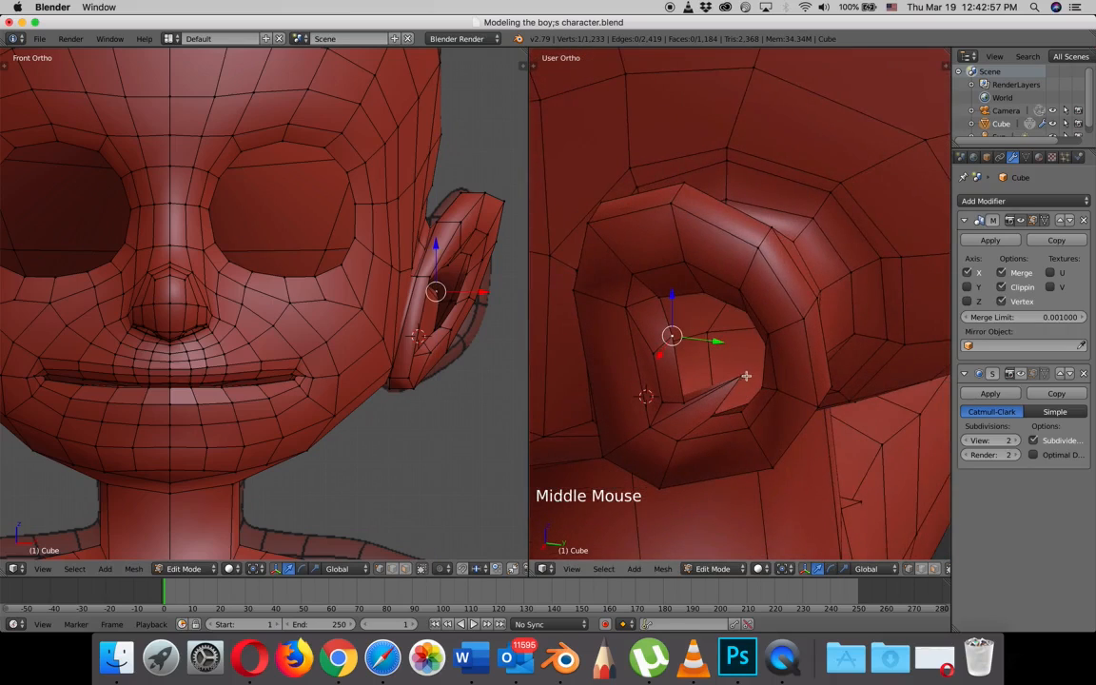
right_click(748, 379)
drag(730, 396, 681, 424)
drag(759, 425, 729, 417)
- Fine-tune the front strip's lower inner vertex along Z and Y
right_click(686, 396)
drag(684, 362, 688, 359)
drag(731, 408, 731, 397)
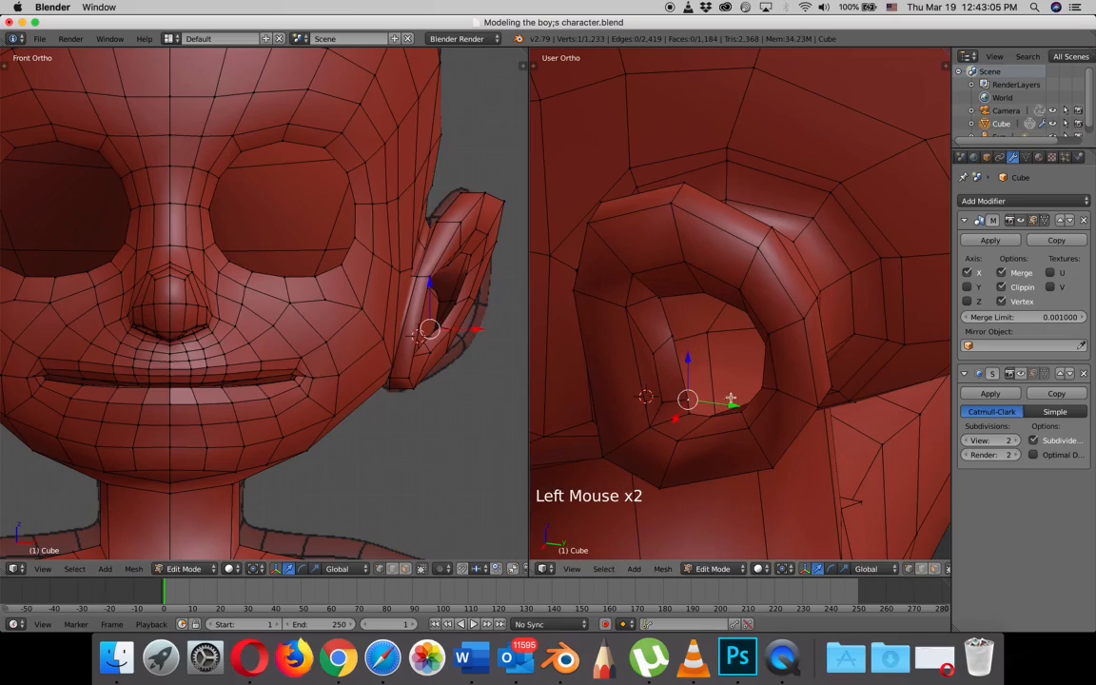
drag(690, 357, 696, 354)
middle_drag(696, 354, 753, 329)
scroll(753, 327, down, 2)
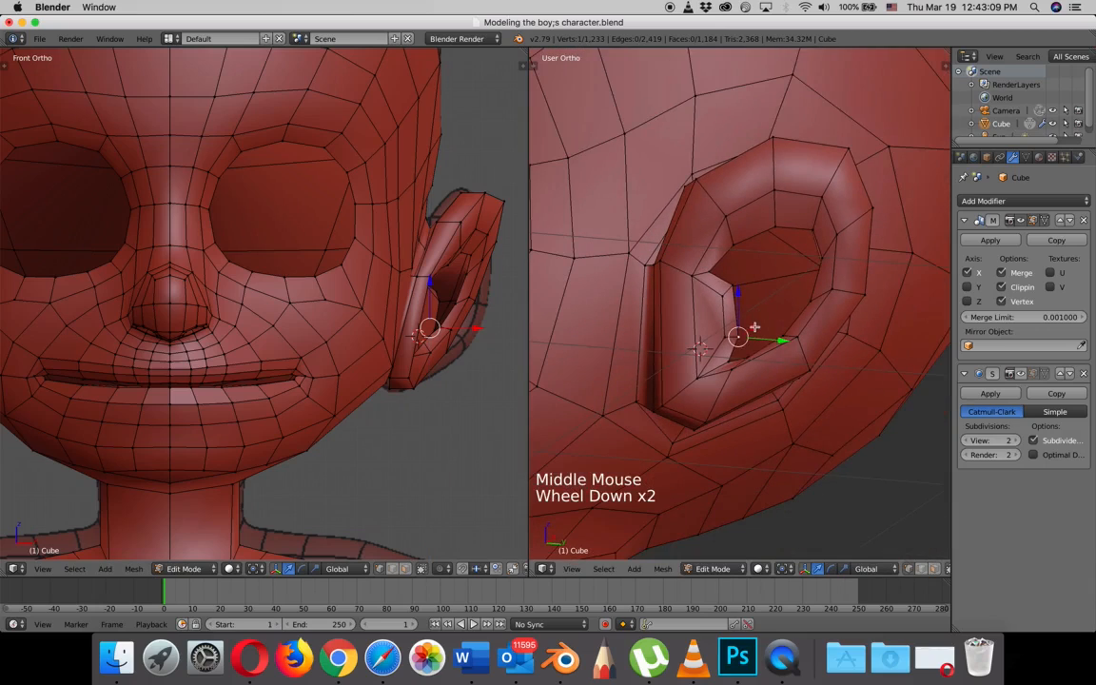
- Align the vertices along the ear opening's lower side with the reference topology in the right side wireframe view
key(KP_3)
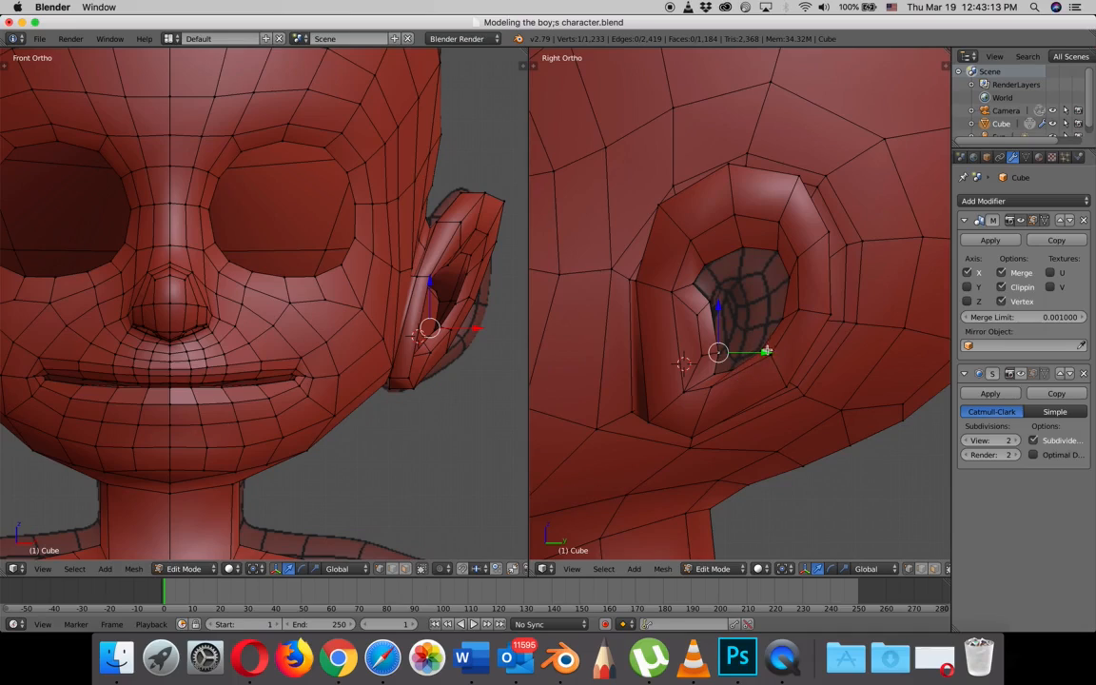
scroll(771, 354, up, 4)
key(z)
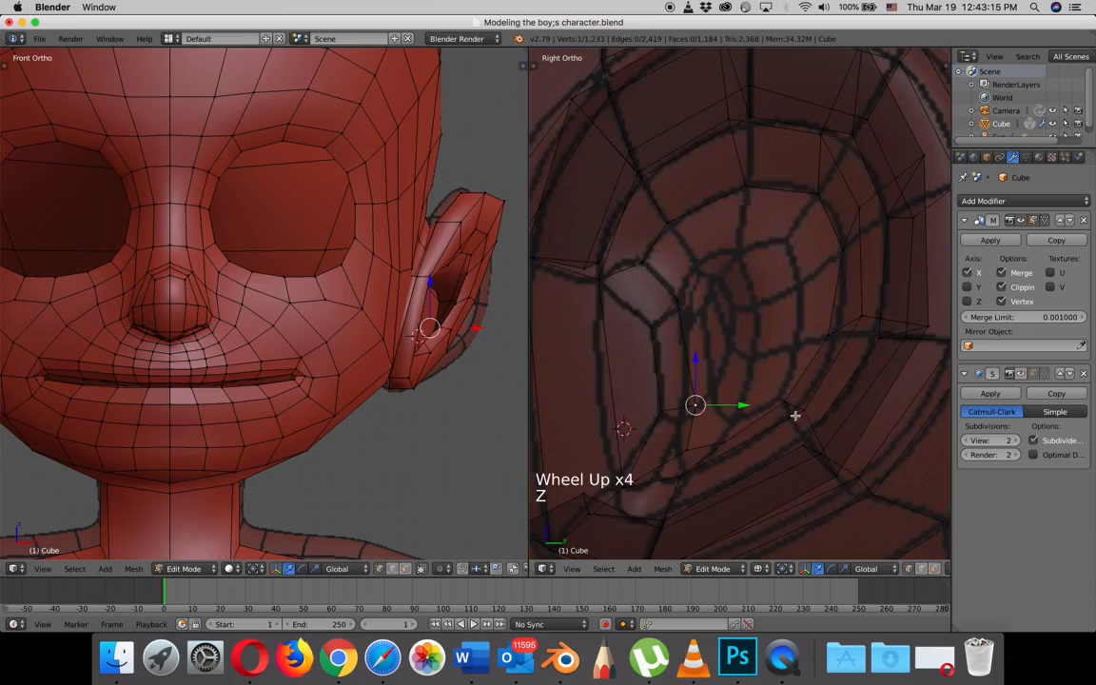
right_click(808, 424)
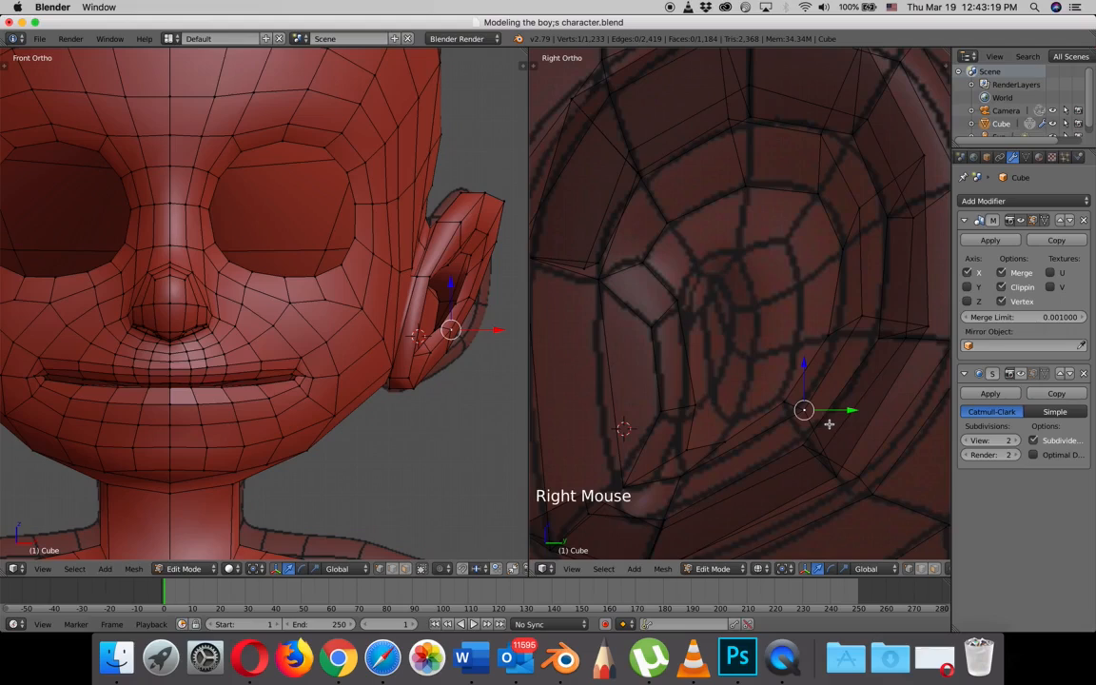
key(g)
right_click(824, 443)
key(g)
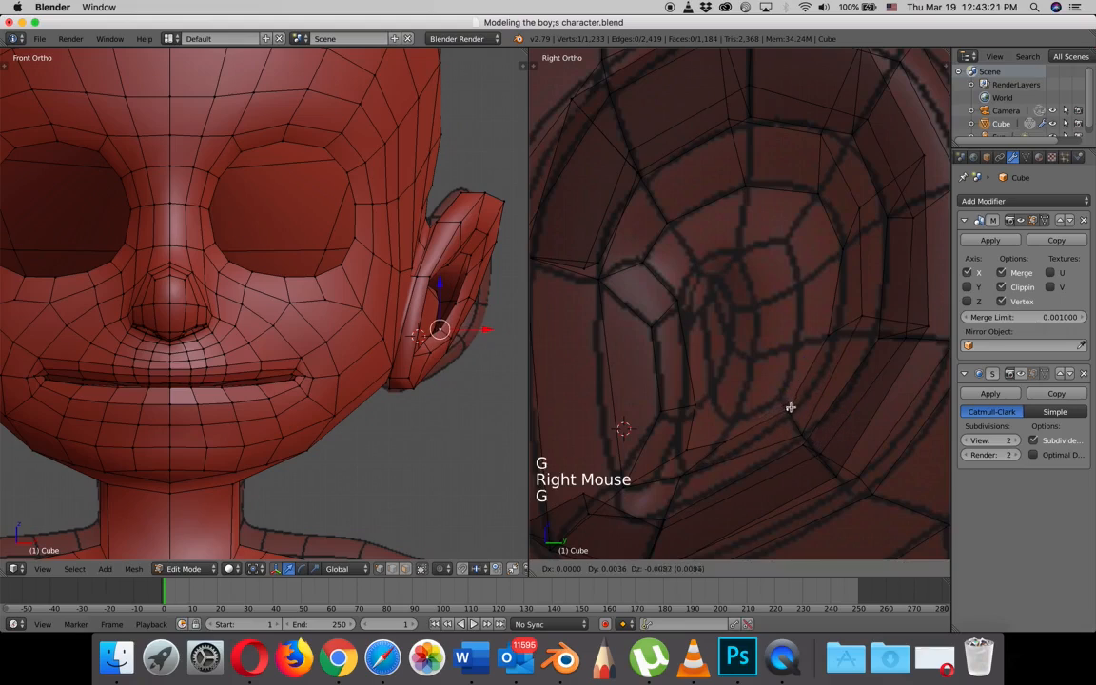
right_click(790, 410)
key(g)
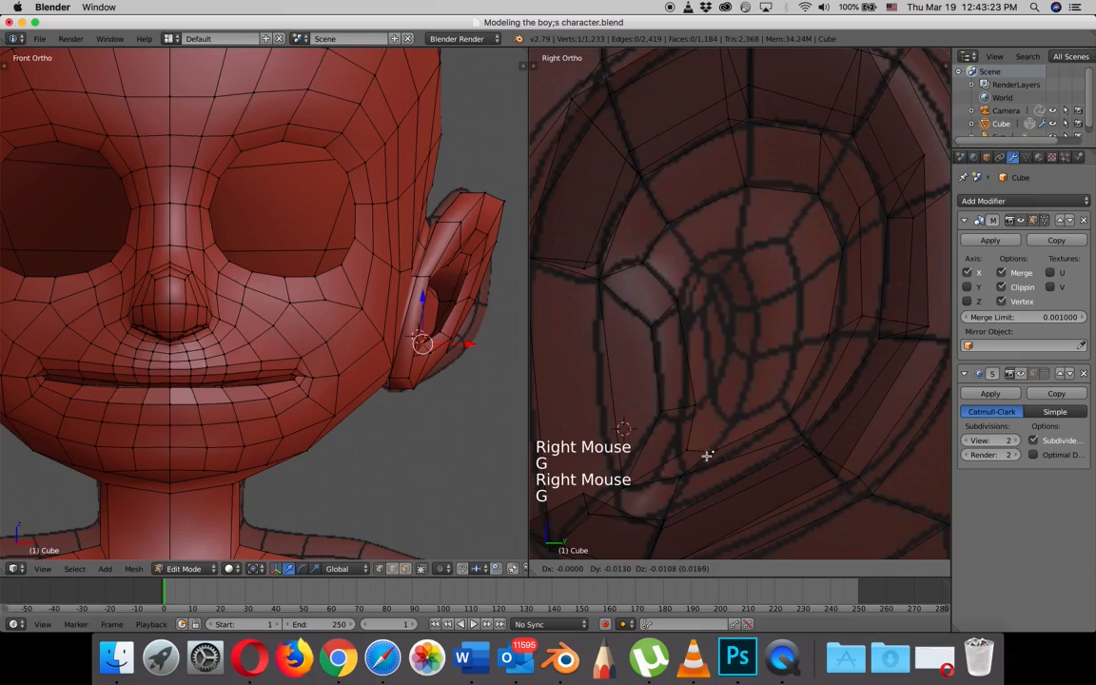
right_click(680, 482)
key(g)
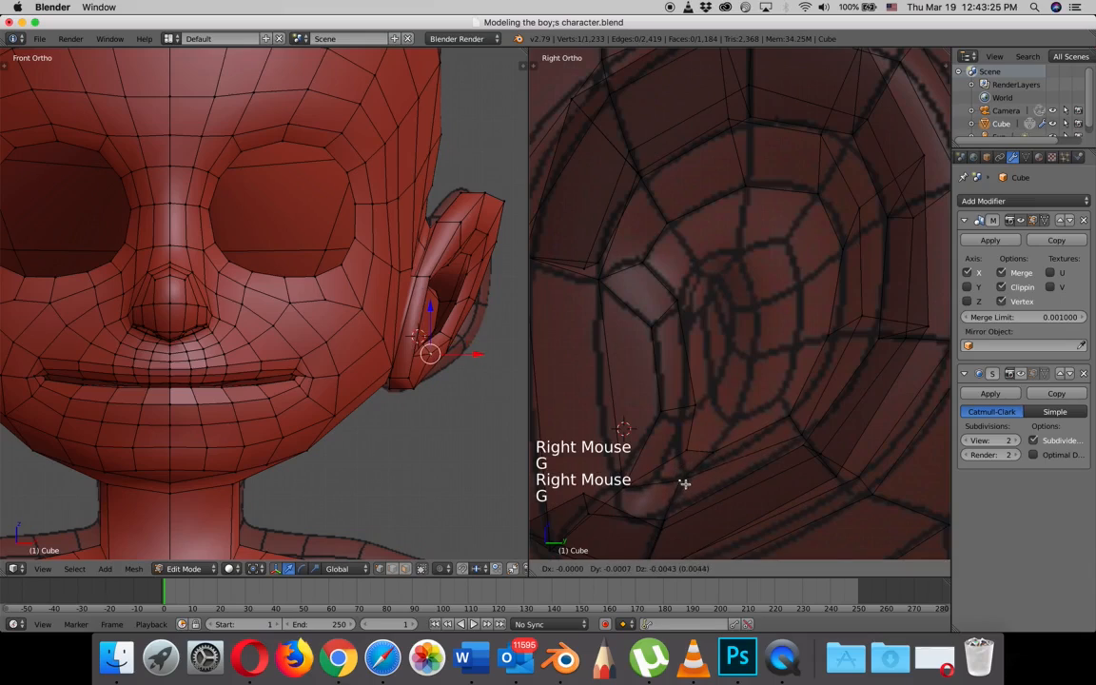
click(686, 482)
right_click(718, 451)
key(g)
click(712, 452)
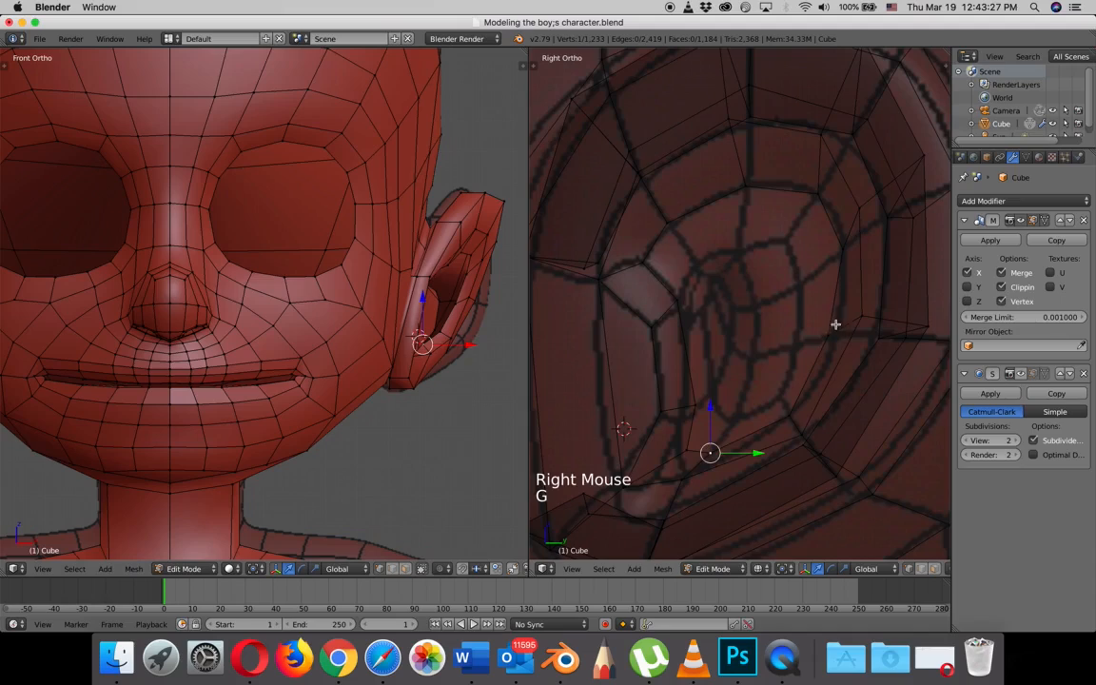
- Move the rear and upper vertices of the ring around the ear opening onto the reference lines
right_click(834, 326)
key(g)
click(864, 320)
right_click(866, 314)
key(g)
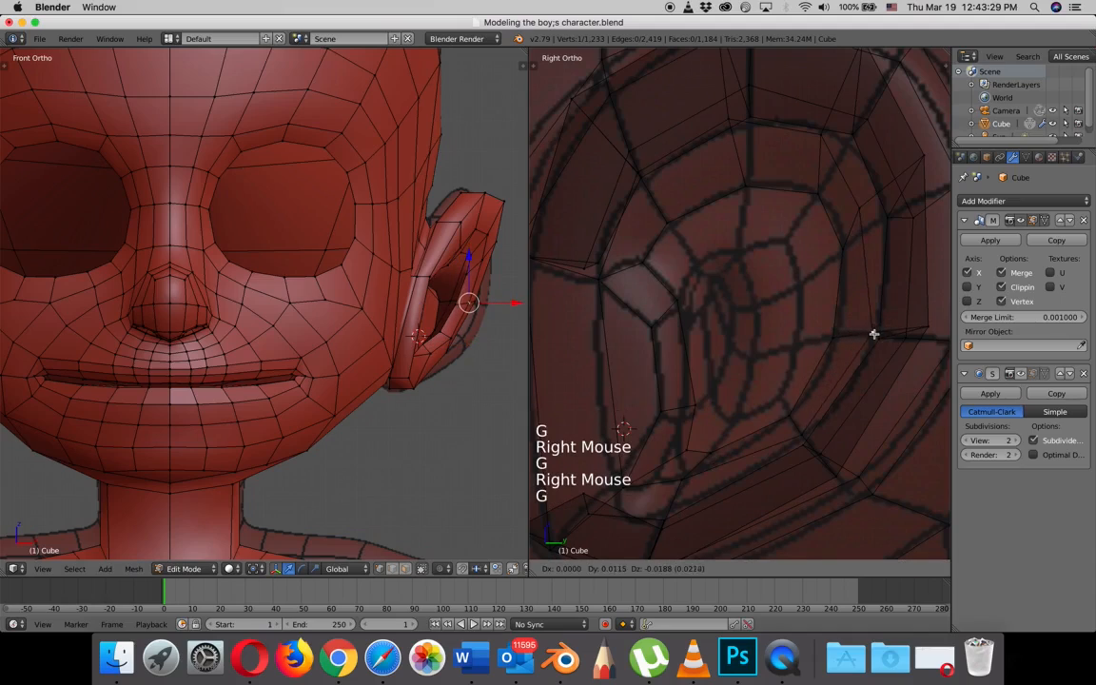
click(883, 223)
right_click(827, 141)
key(g)
click(846, 149)
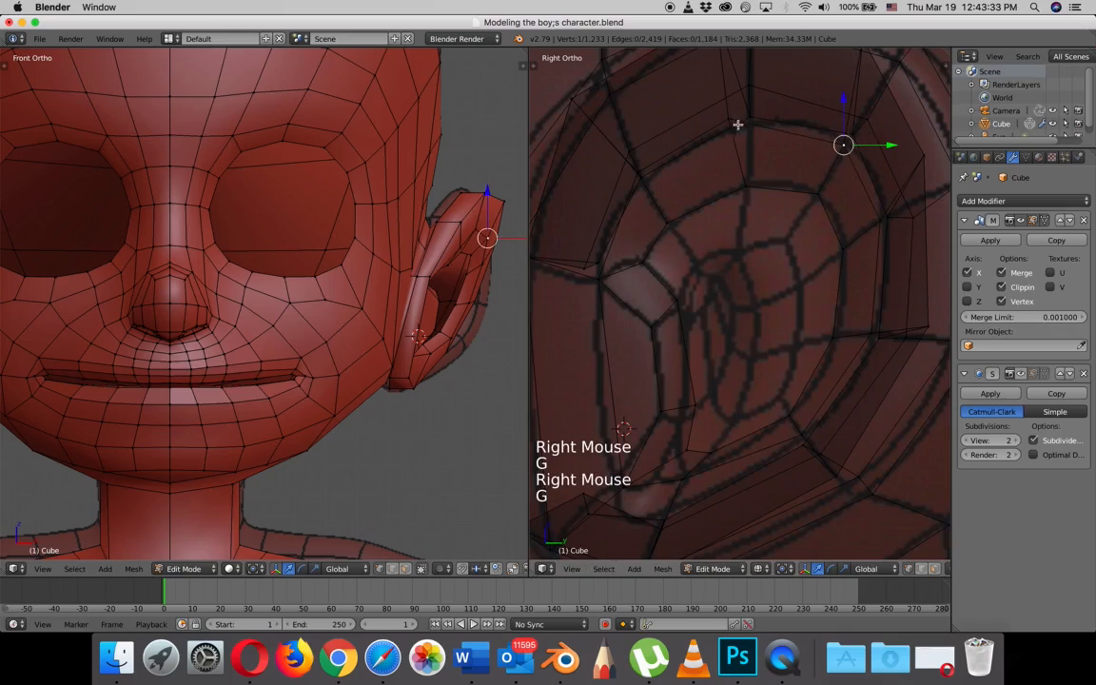
right_click(736, 124)
key(g)
click(750, 133)
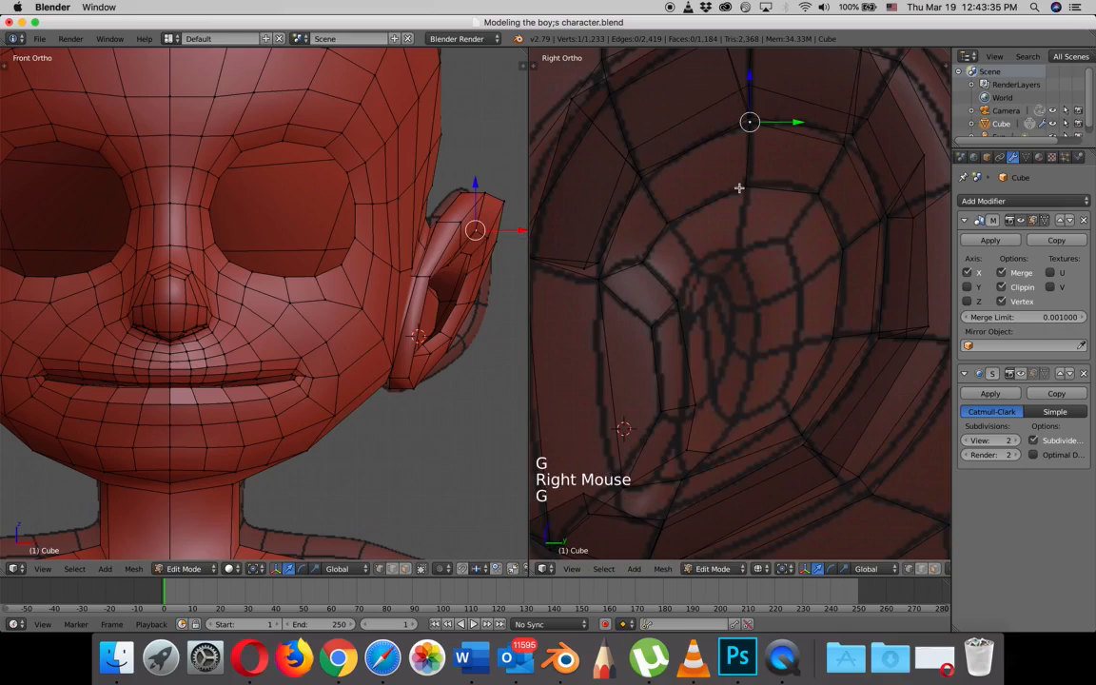
right_click(641, 173)
key(g)
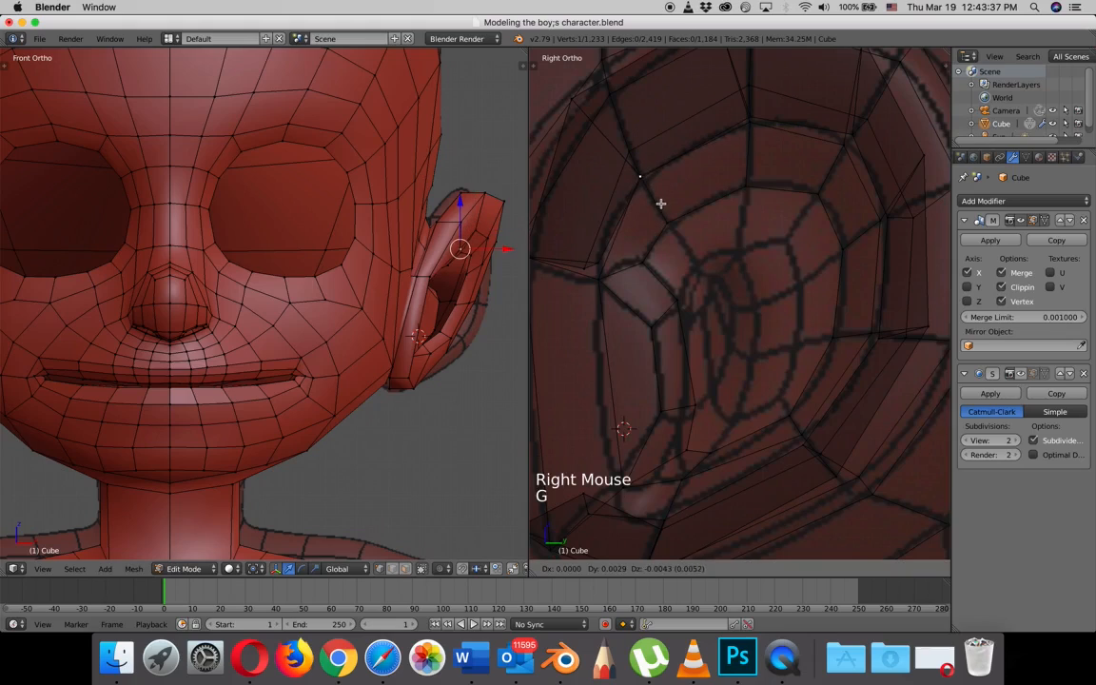
click(662, 205)
- Extrude the opening's seven upper, rear and lower edge vertices in solid side view and scale them inward
scroll(681, 222, down, 2)
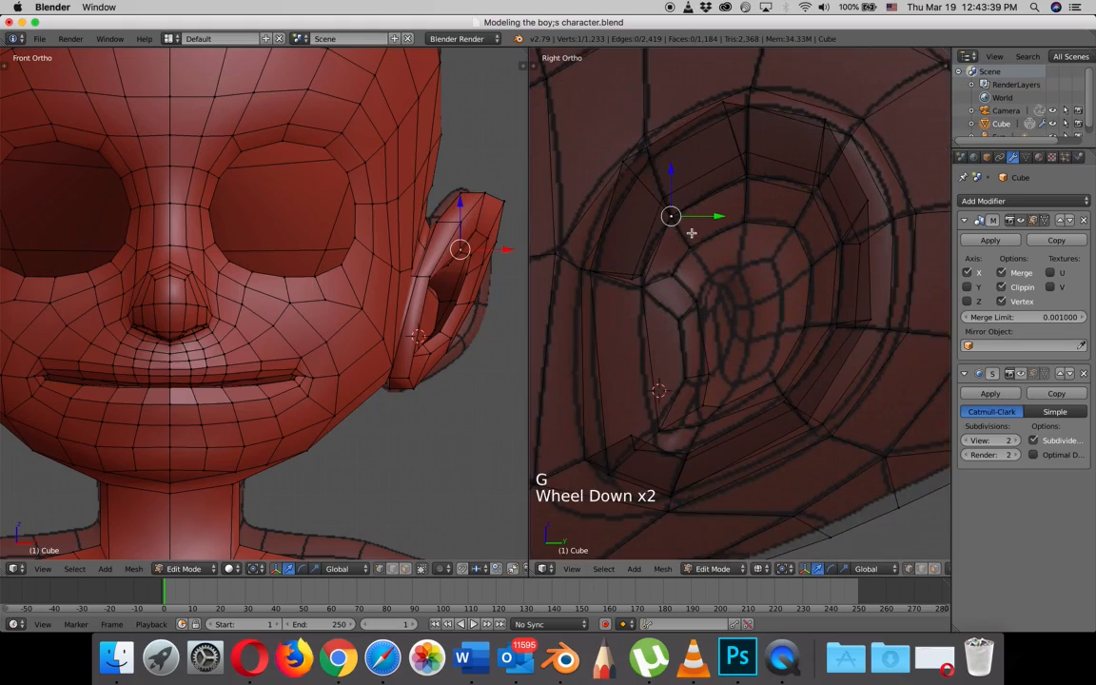
key(z)
middle_drag(693, 233, 724, 227)
scroll(726, 246, down, 1)
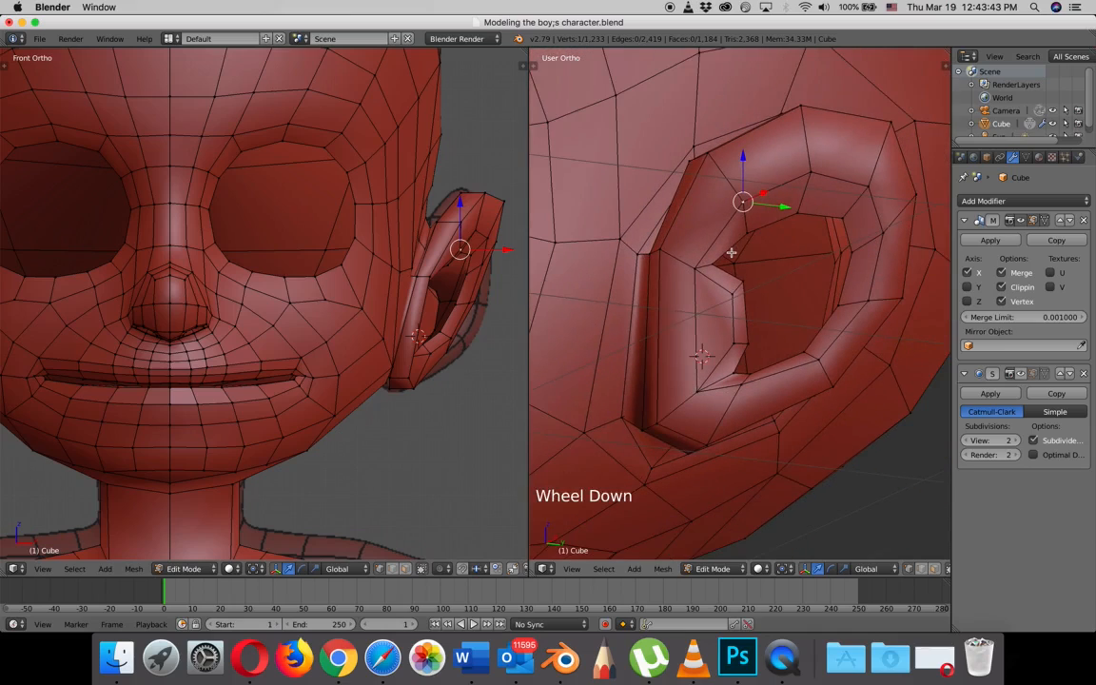
key(KP_3)
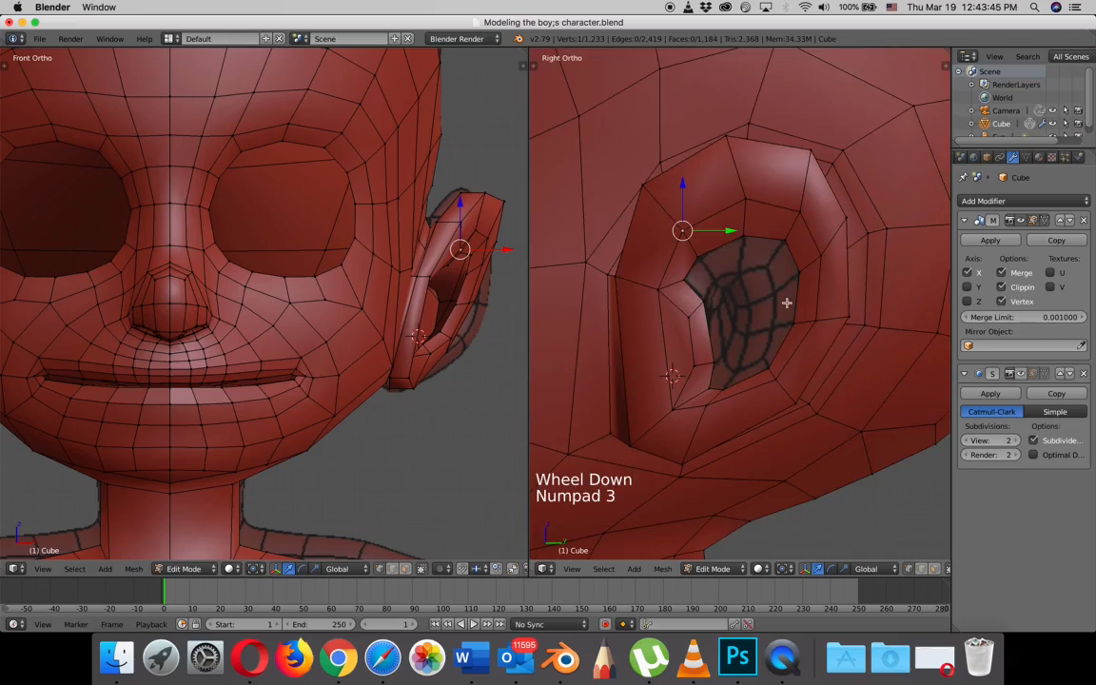
right_click(699, 255)
shift+right_click(783, 243)
shift+right_click(783, 244)
shift+right_click(798, 274)
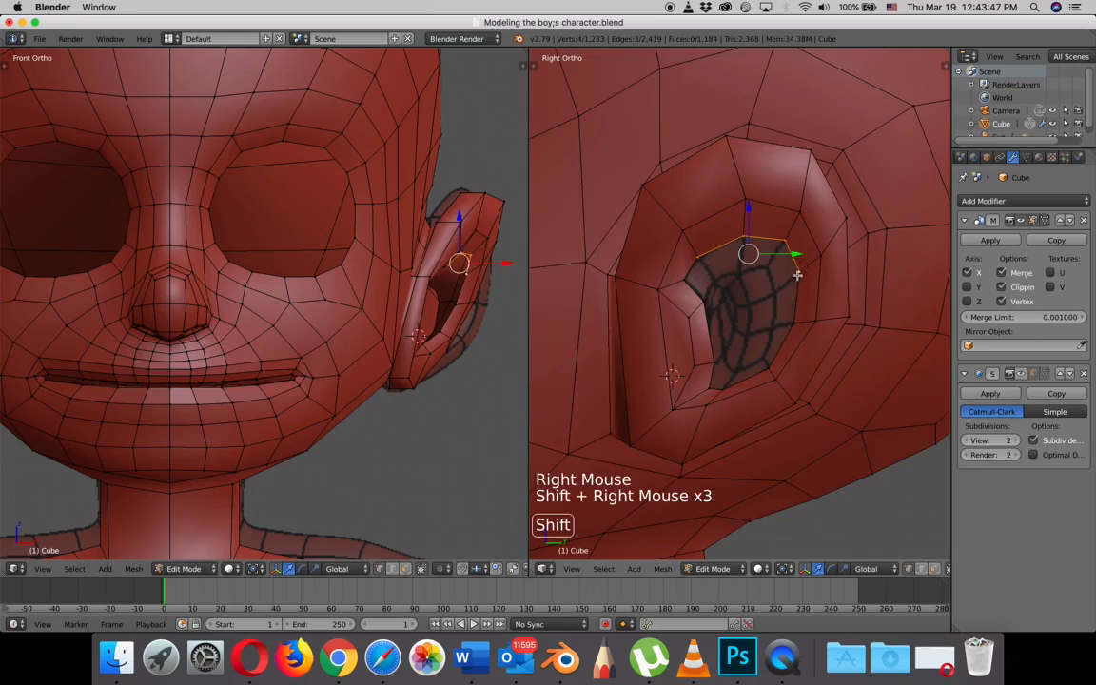
shift+right_click(792, 321)
shift+right_click(768, 370)
shift+right_click(735, 384)
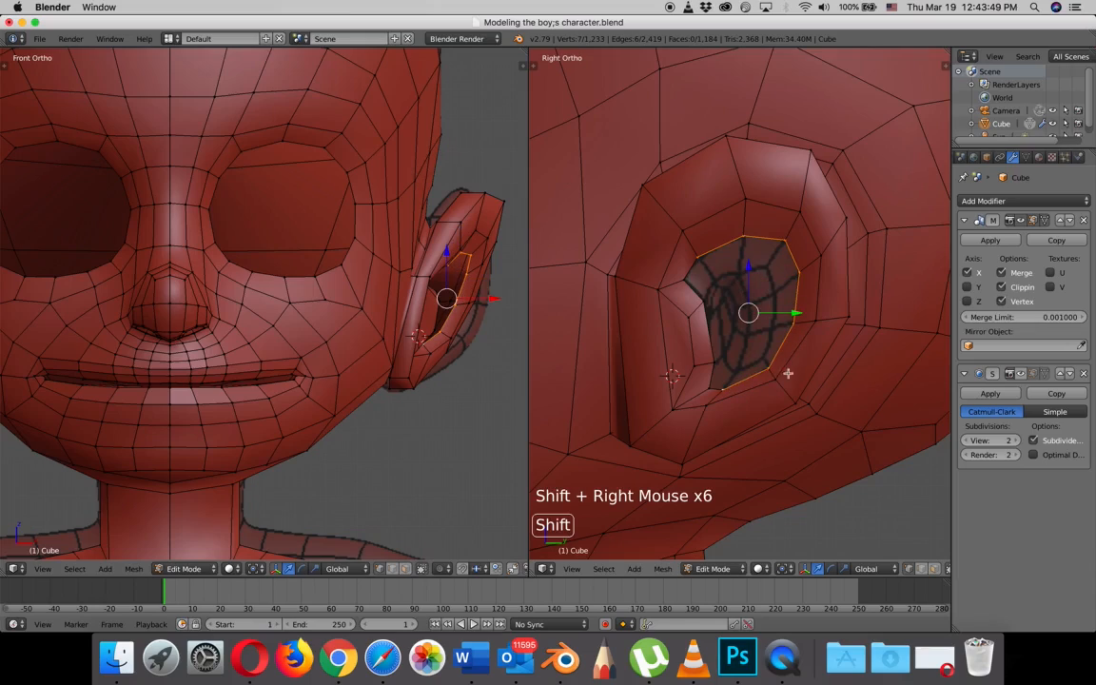
key(e)
key(s)
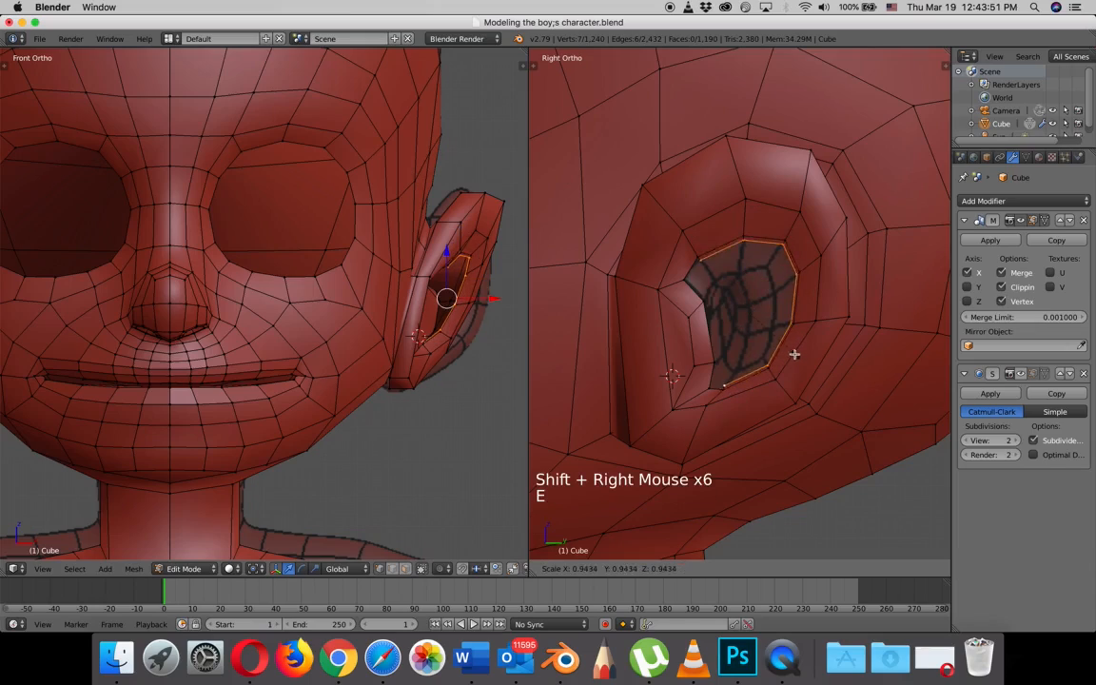
- Move the new inner loop's rear and upper vertices inward one by one to follow the reference topology
right_click(785, 322)
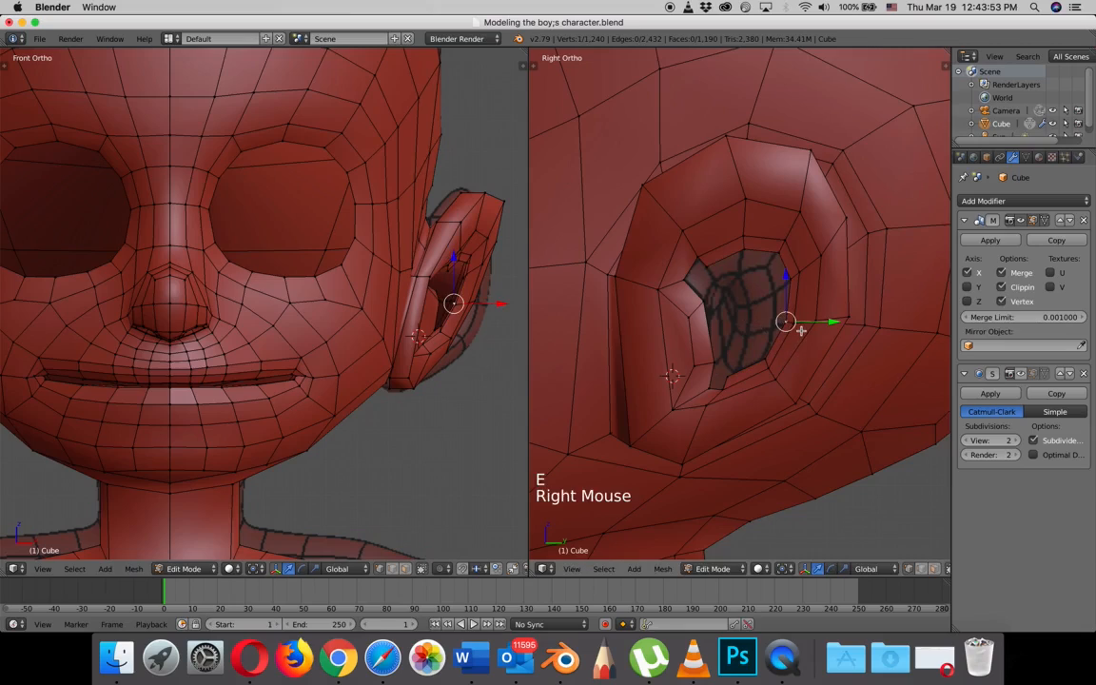
key(g)
right_click(776, 324)
key(g)
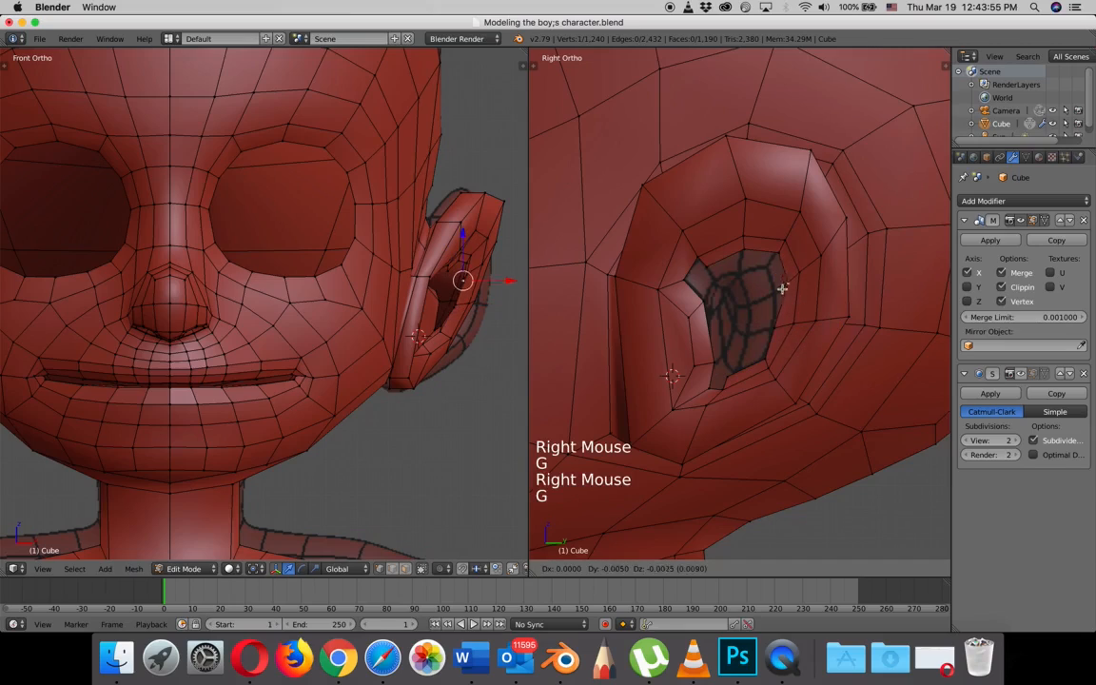
right_click(773, 257)
key(g)
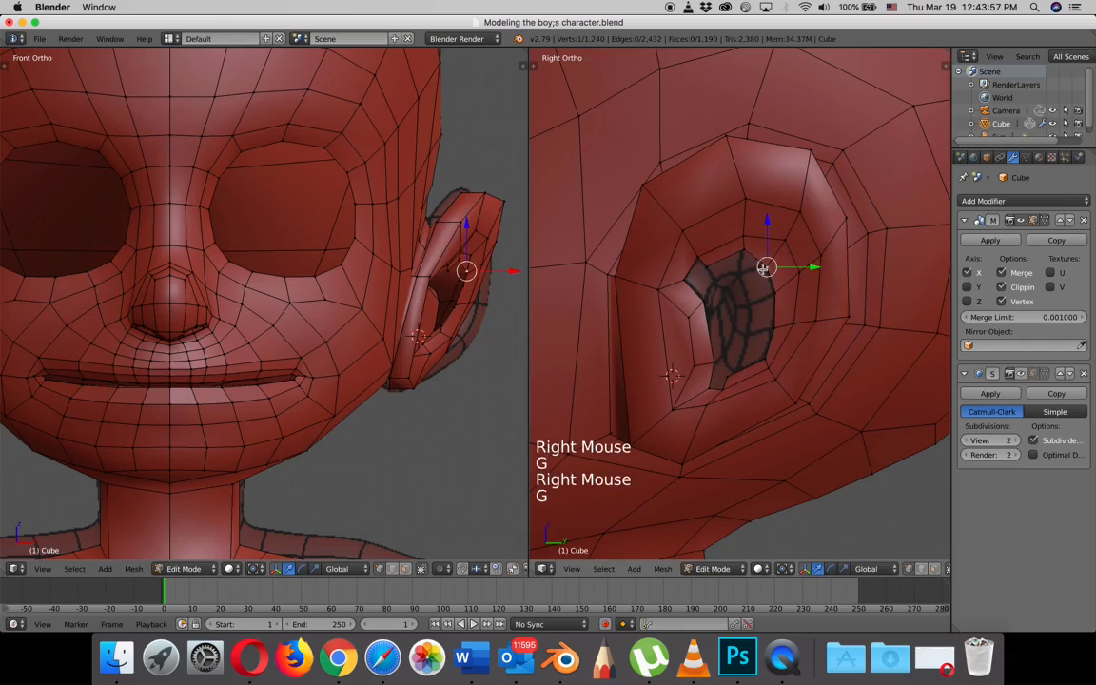
right_click(747, 252)
key(g)
right_click(711, 265)
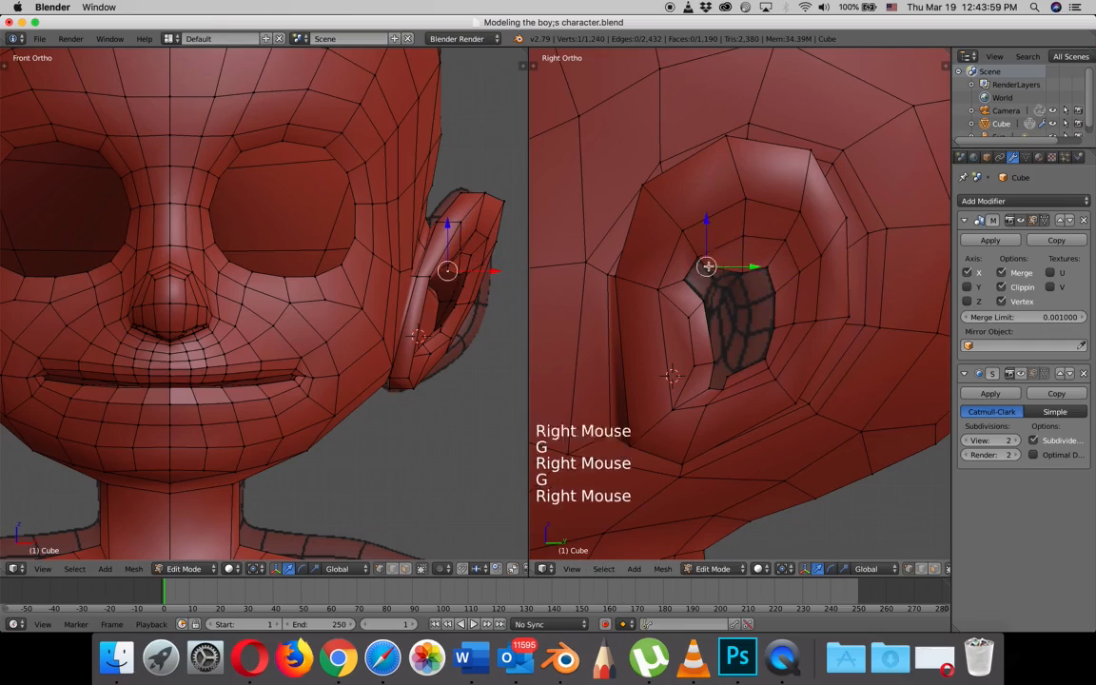
key(g)
click(713, 280)
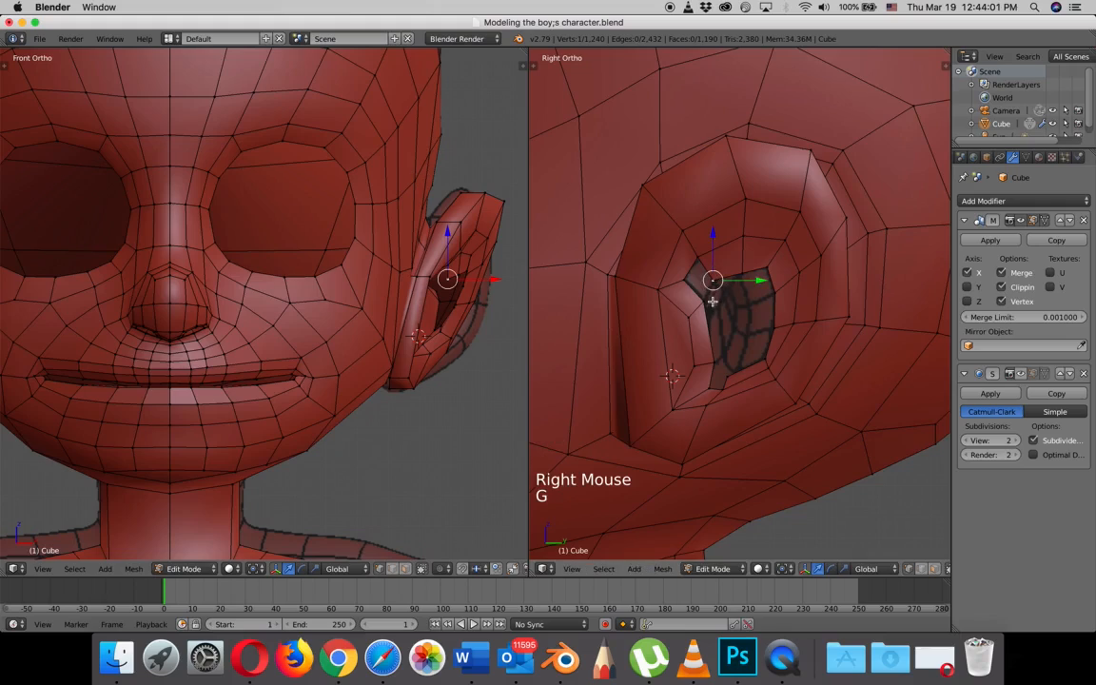
- Fill the upper and lower front gaps of the ear opening with four-vertex faces
shift+right_click(704, 282)
shift+right_click(698, 276)
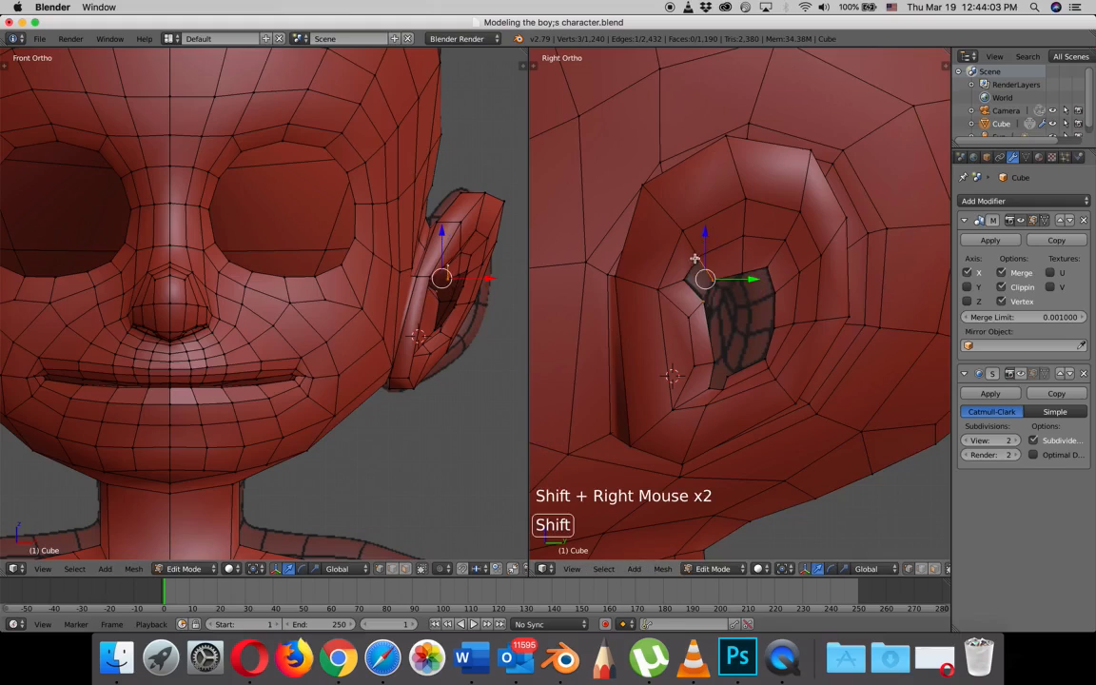
shift+right_click(696, 282)
key(f)
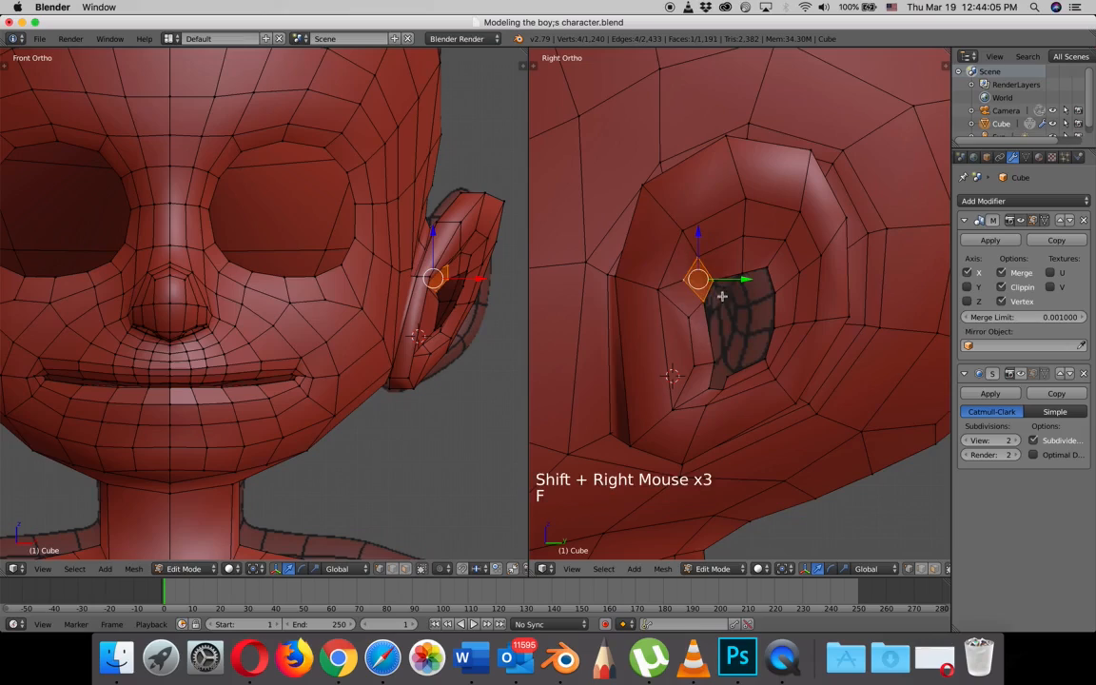
right_click(726, 377)
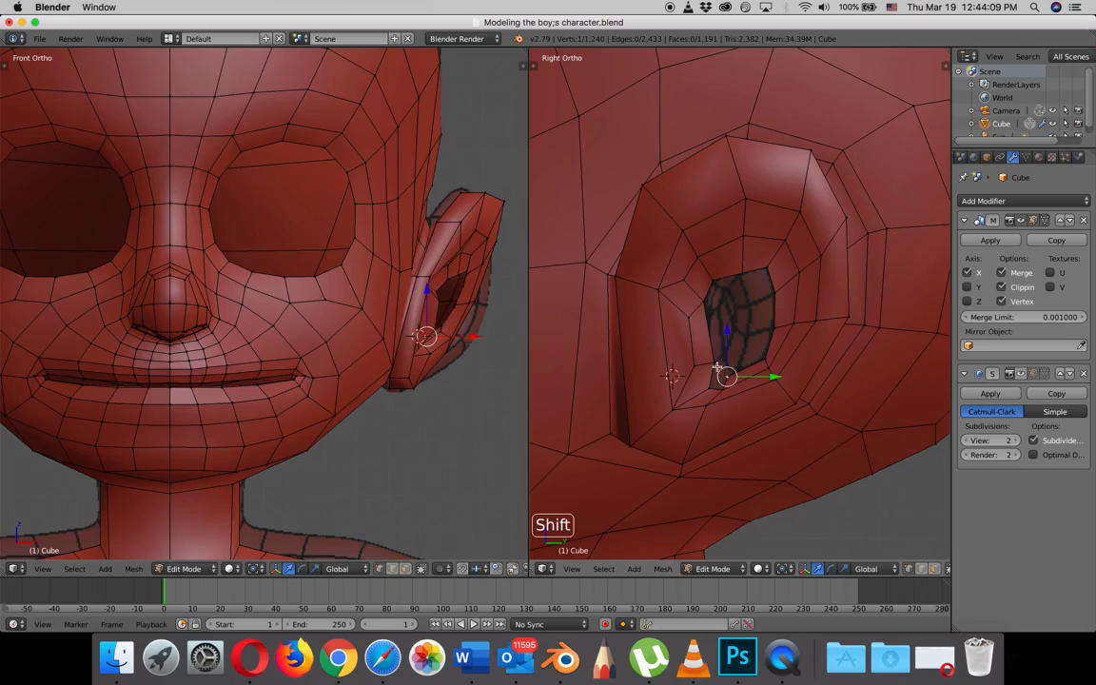
shift+right_click(715, 379)
shift+right_click(718, 389)
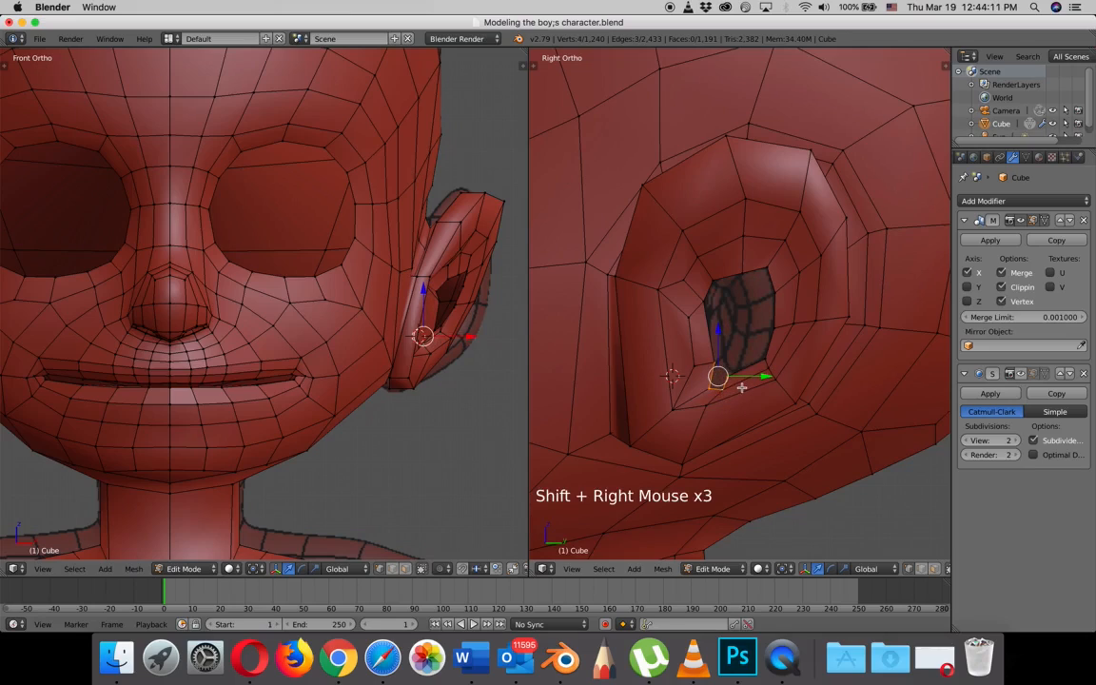
key(f)
- Extrude the nine-vertex edge loop around the ear opening and scale it inward to about 0.66
scroll(745, 354, up, 3)
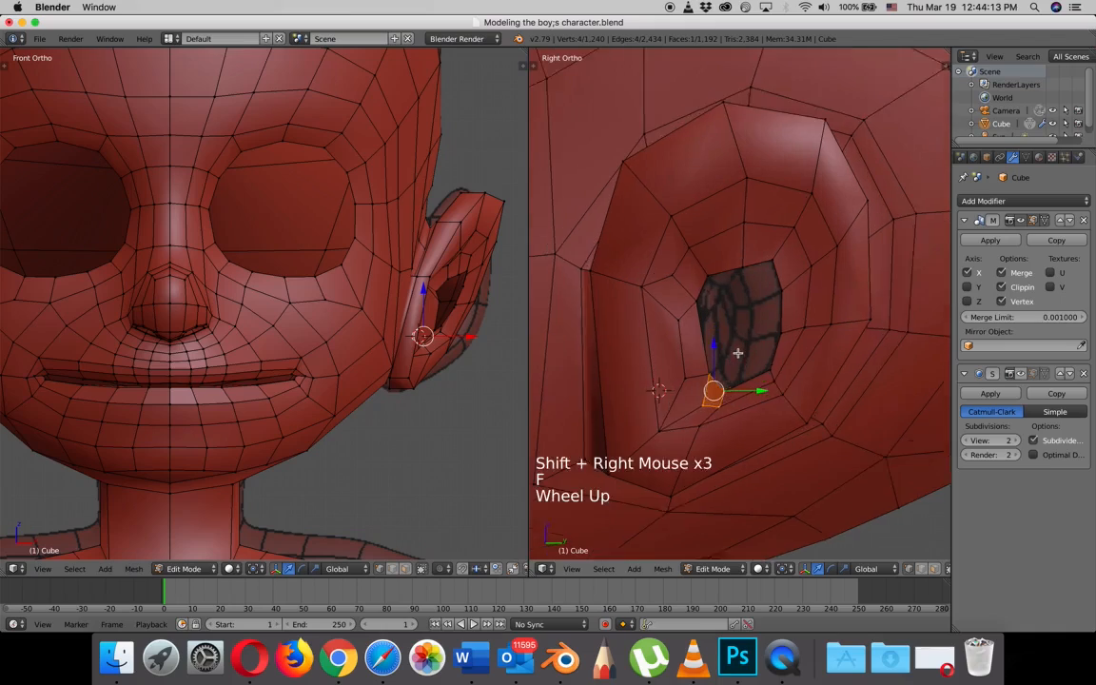
scroll(748, 353, down, 2)
scroll(748, 353, up, 1)
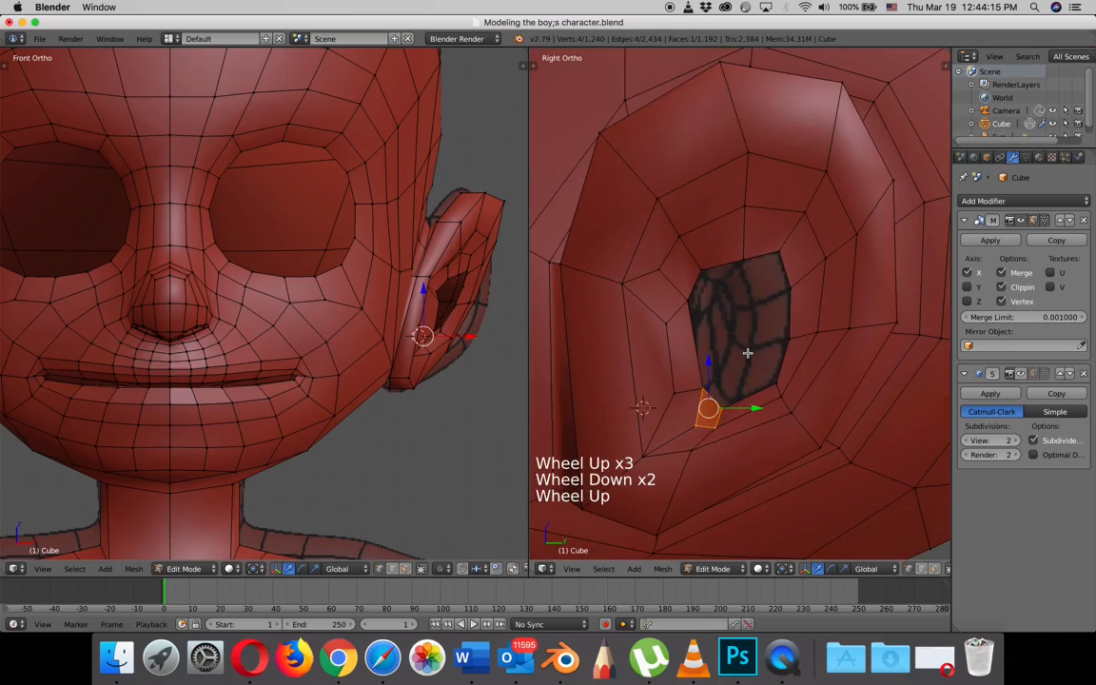
right_click(773, 382)
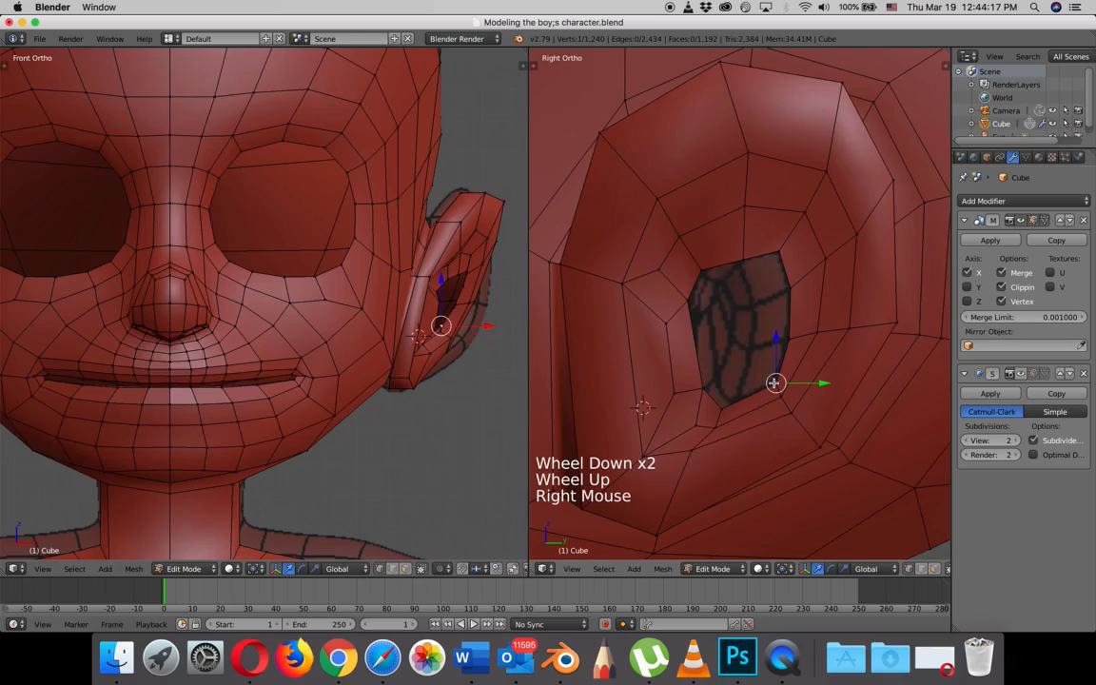
alt+right_click(775, 383)
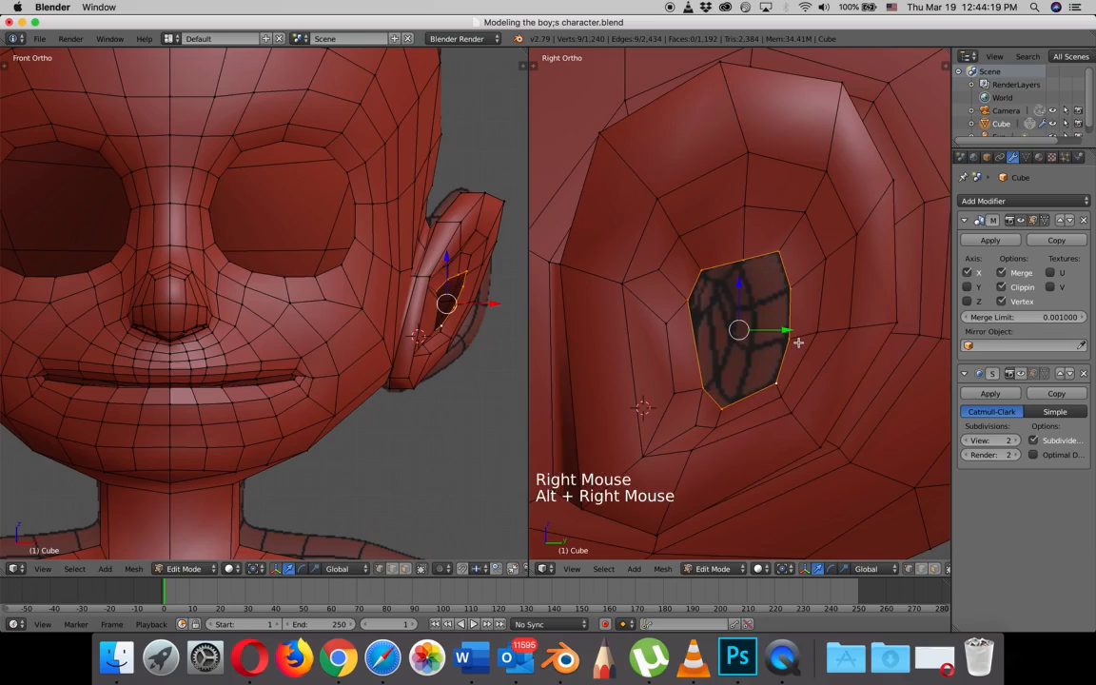
key(e)
key(s)
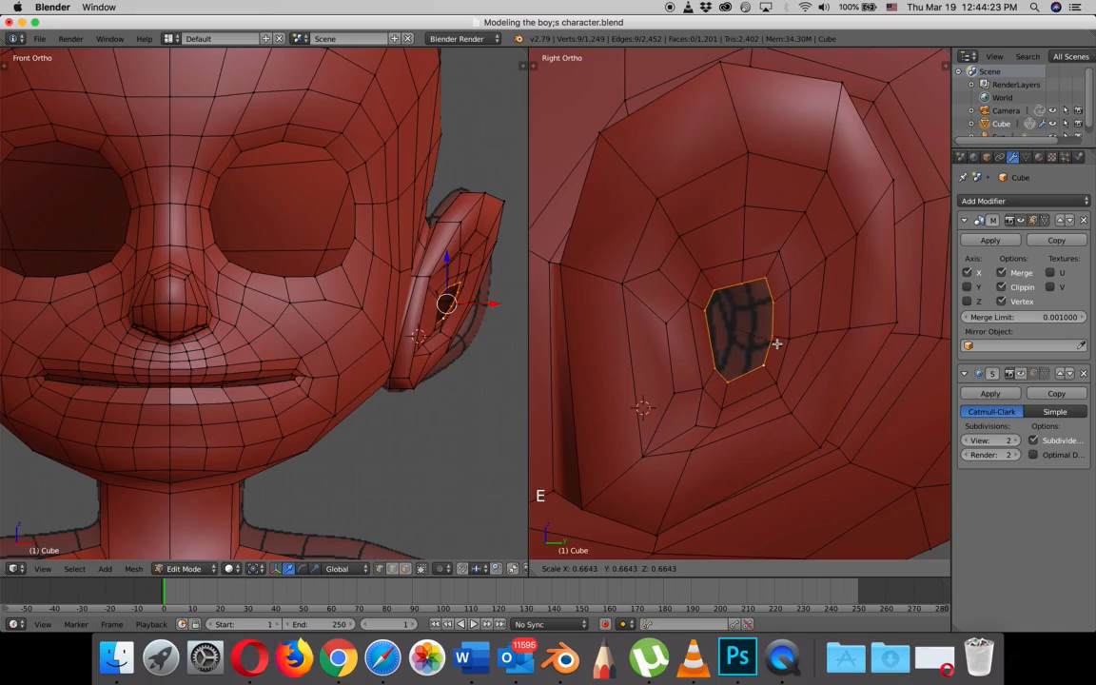
click(777, 341)
- Move the new inner loop about -0.02 along Y toward the face and along X deeper into the head
key(g)
key(y)
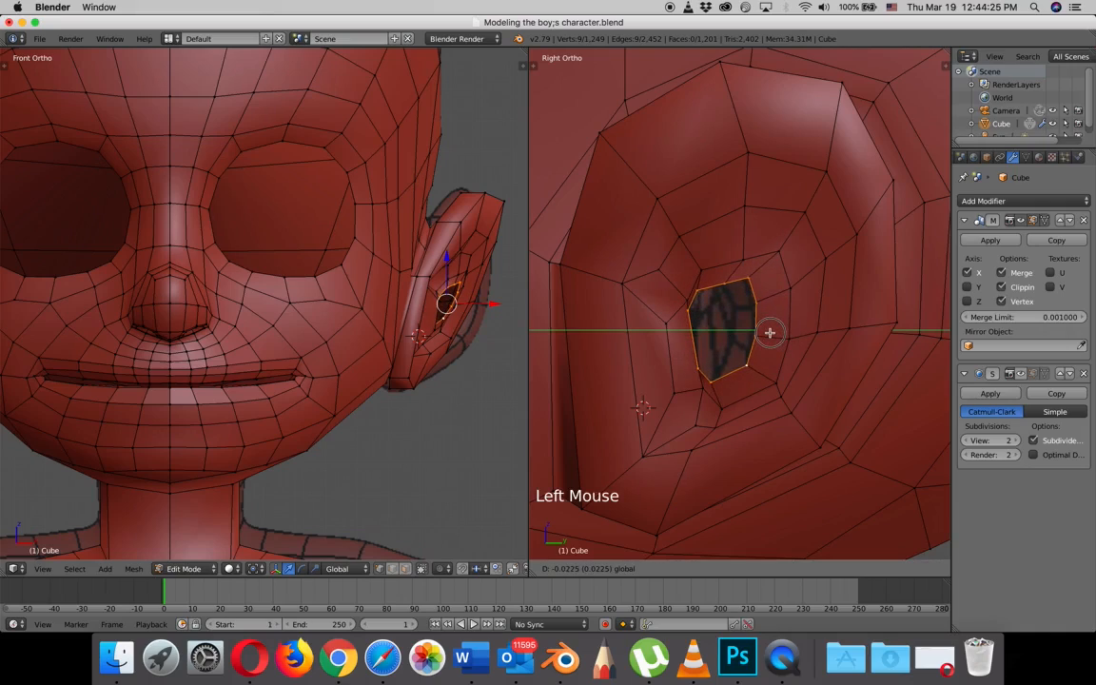
click(771, 332)
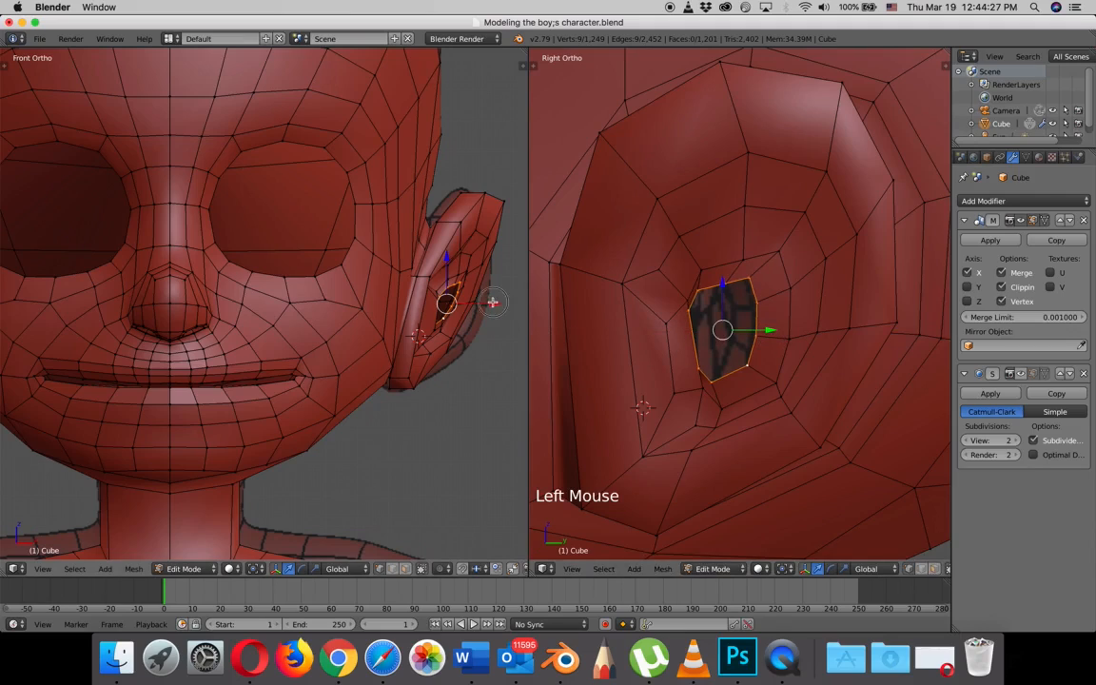
key(g)
key(x)
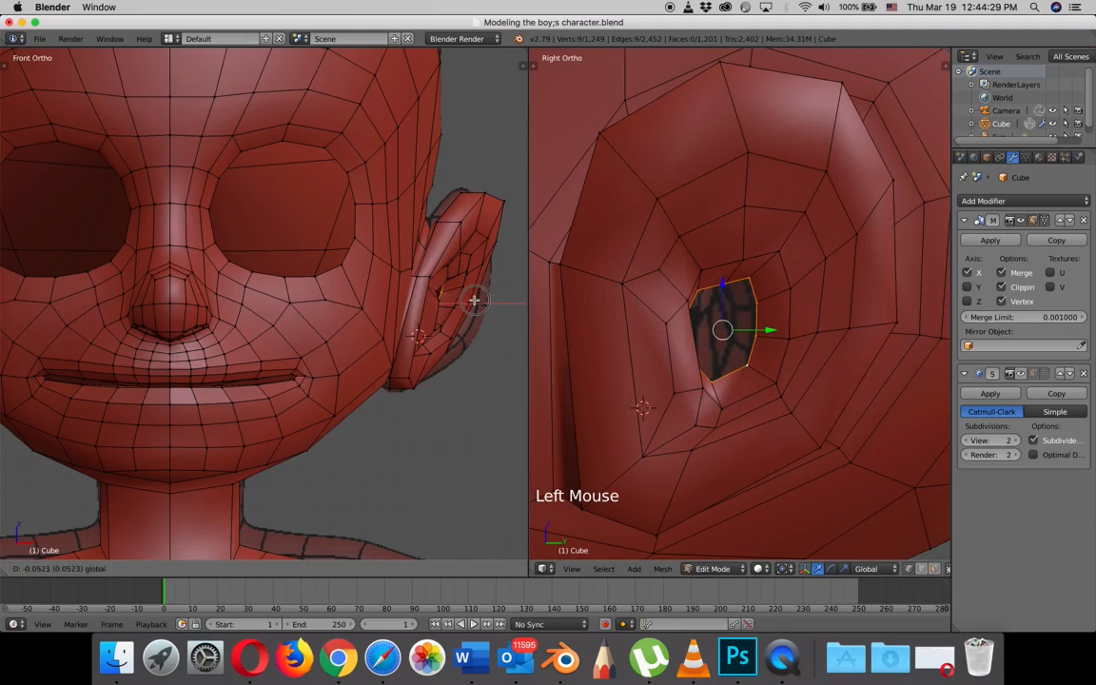
click(475, 300)
middle_drag(723, 335, 674, 354)
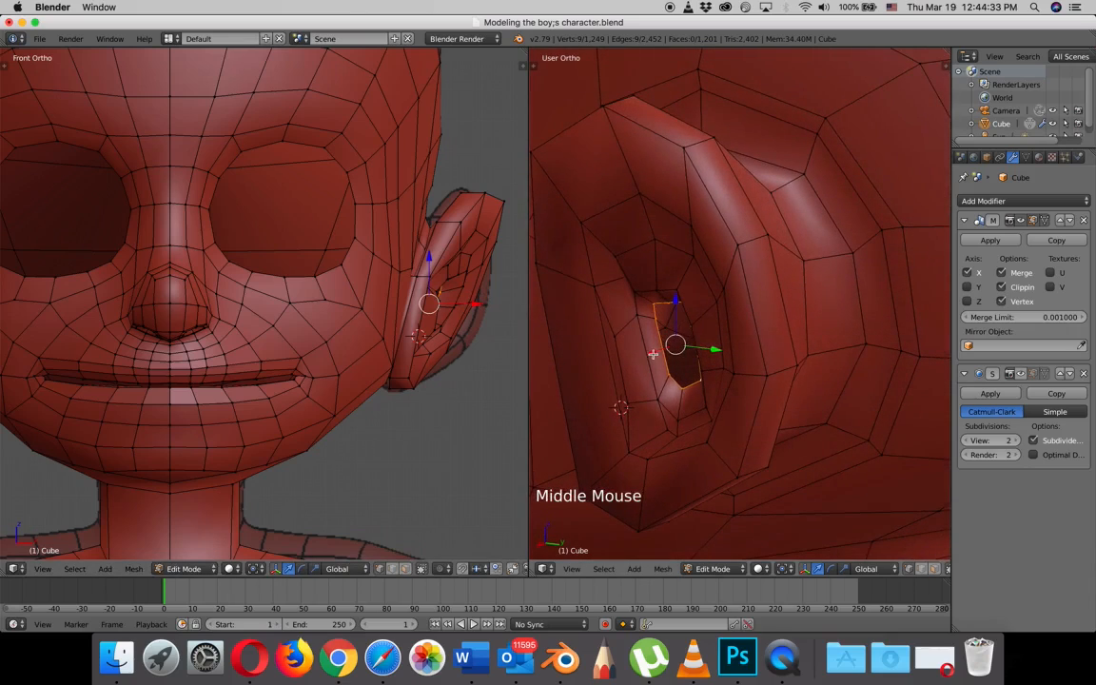
drag(652, 355, 655, 353)
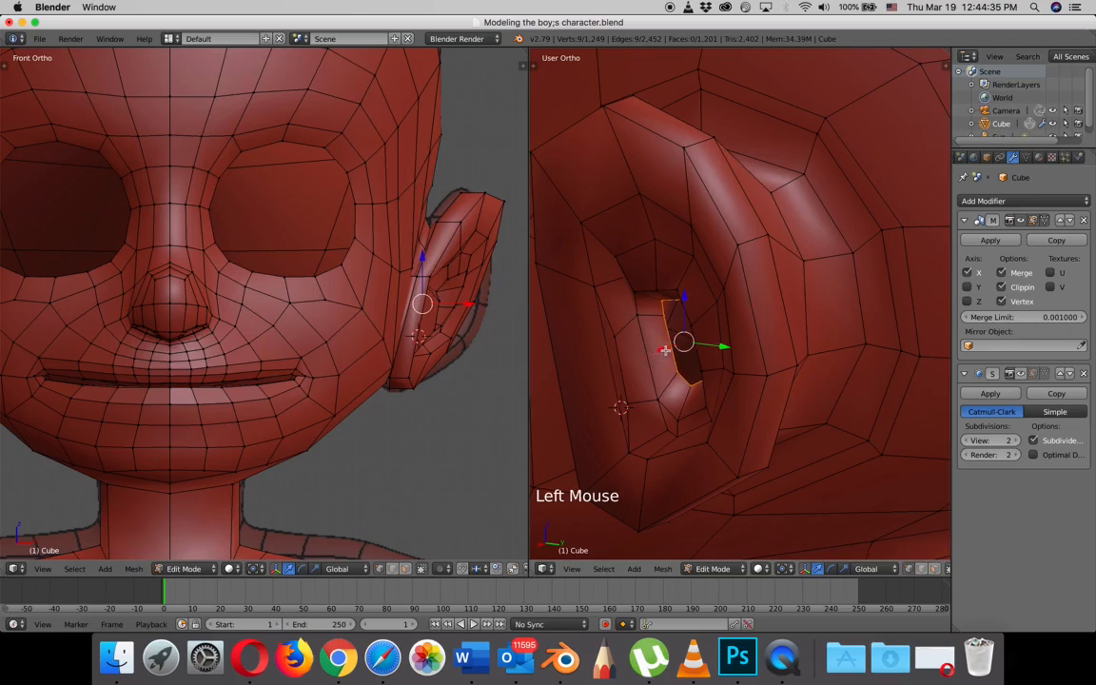
middle_drag(655, 353, 761, 340)
- Move the inner loop's upper, rear and lower vertices one by one in the right side view to round the opening
scroll(763, 349, down, 2)
key(KP_3)
right_click(750, 283)
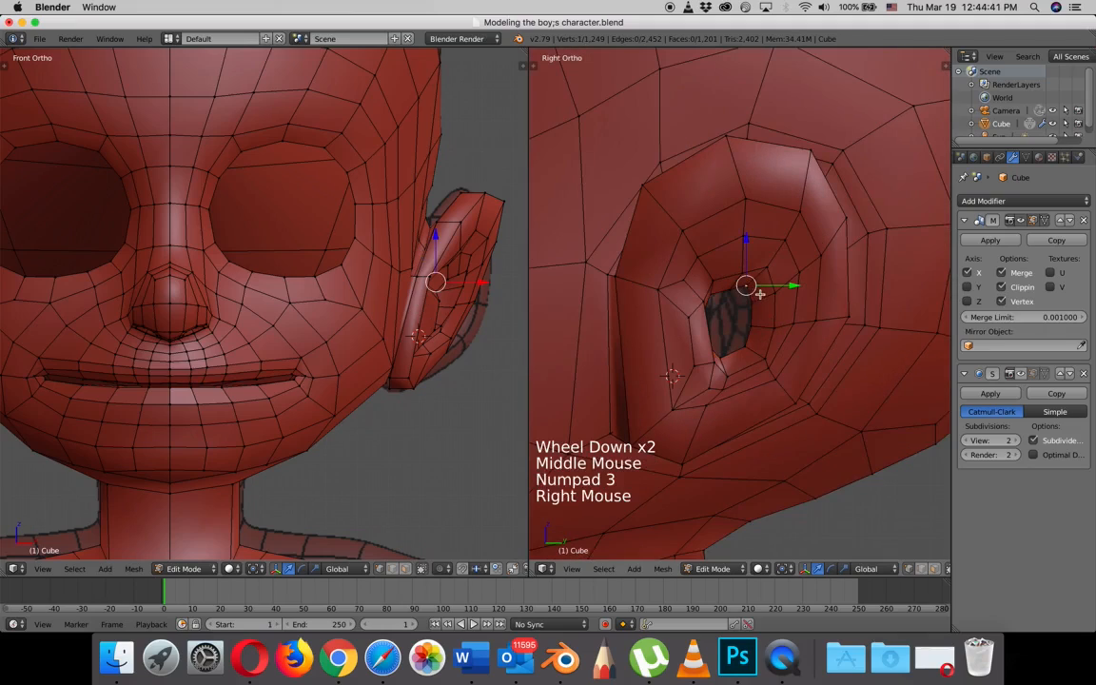
key(g)
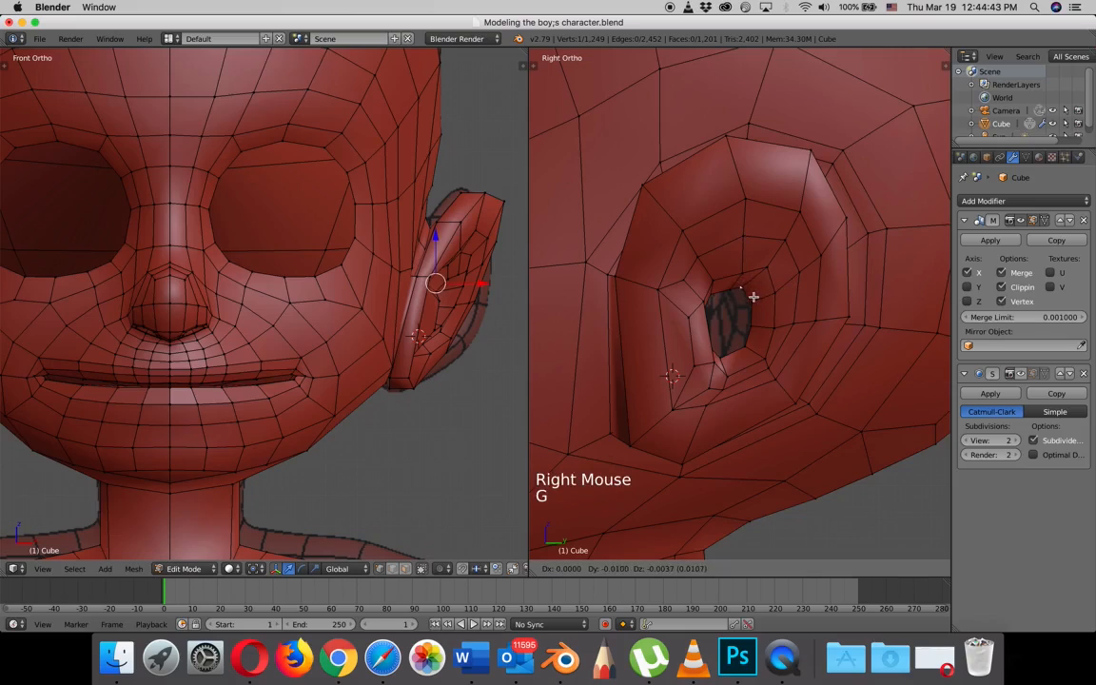
right_click(752, 299)
key(g)
right_click(753, 312)
key(g)
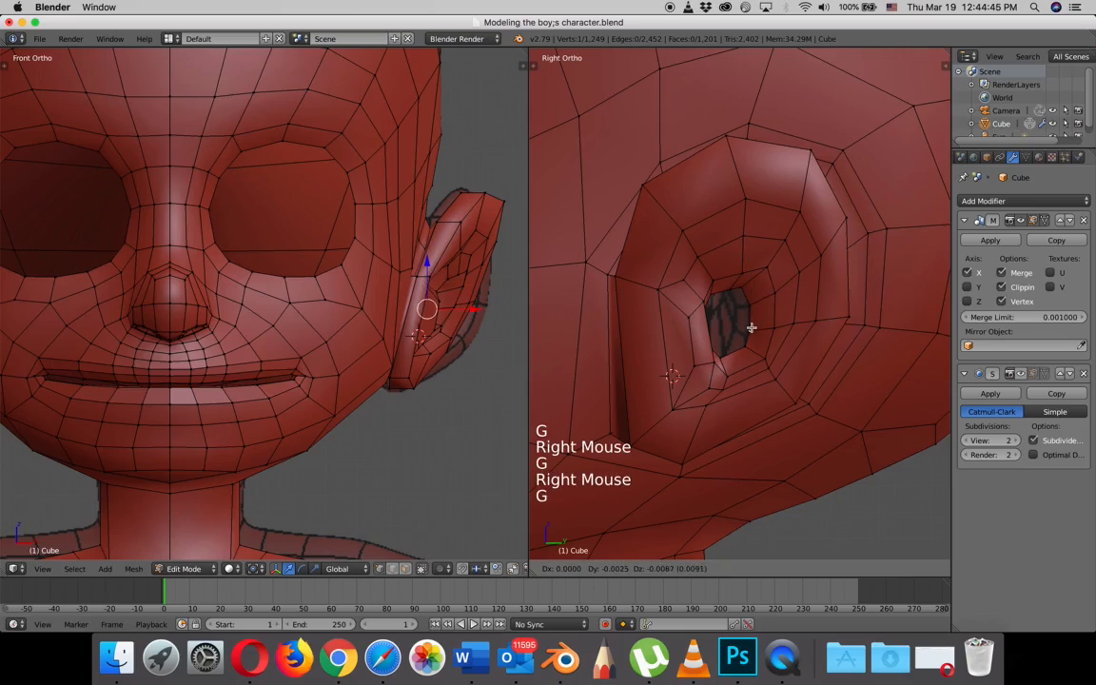
click(751, 333)
right_click(747, 351)
key(g)
click(742, 364)
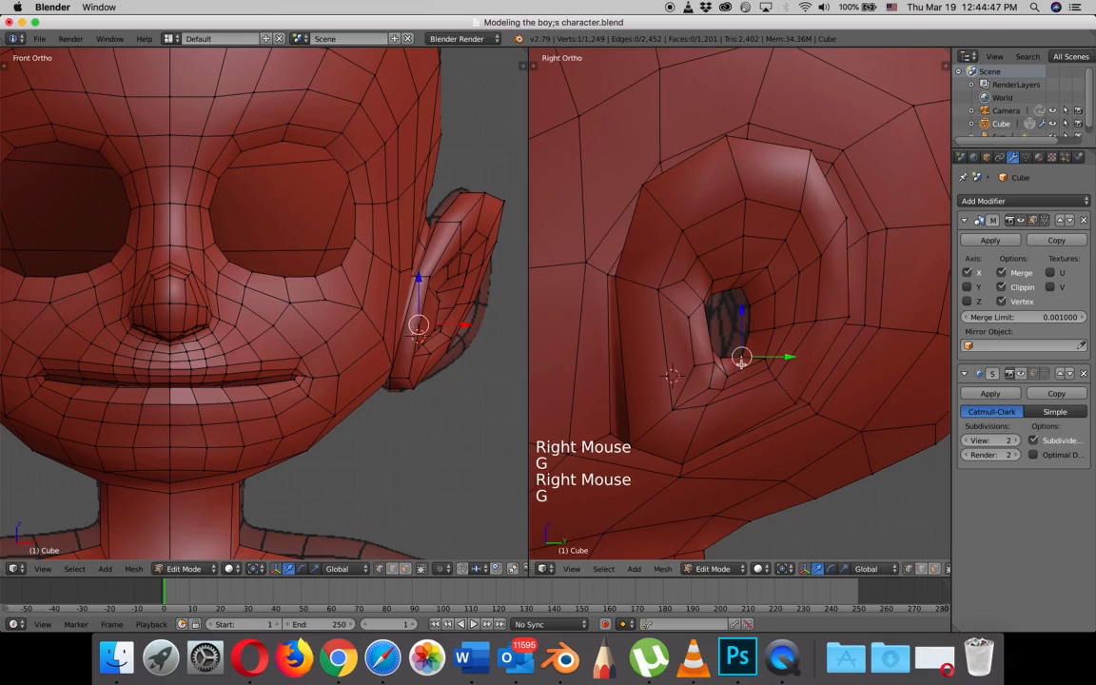
- Adjust the two front vertices of the inner loop, shifting each slightly toward the opening
middle_drag(742, 363, 743, 317)
right_click(698, 314)
key(g)
click(702, 314)
right_click(704, 349)
key(g)
click(705, 354)
- Show the subdivision smoothing in Edit Mode and shift two upper inner-ear vertices along X
click(1021, 373)
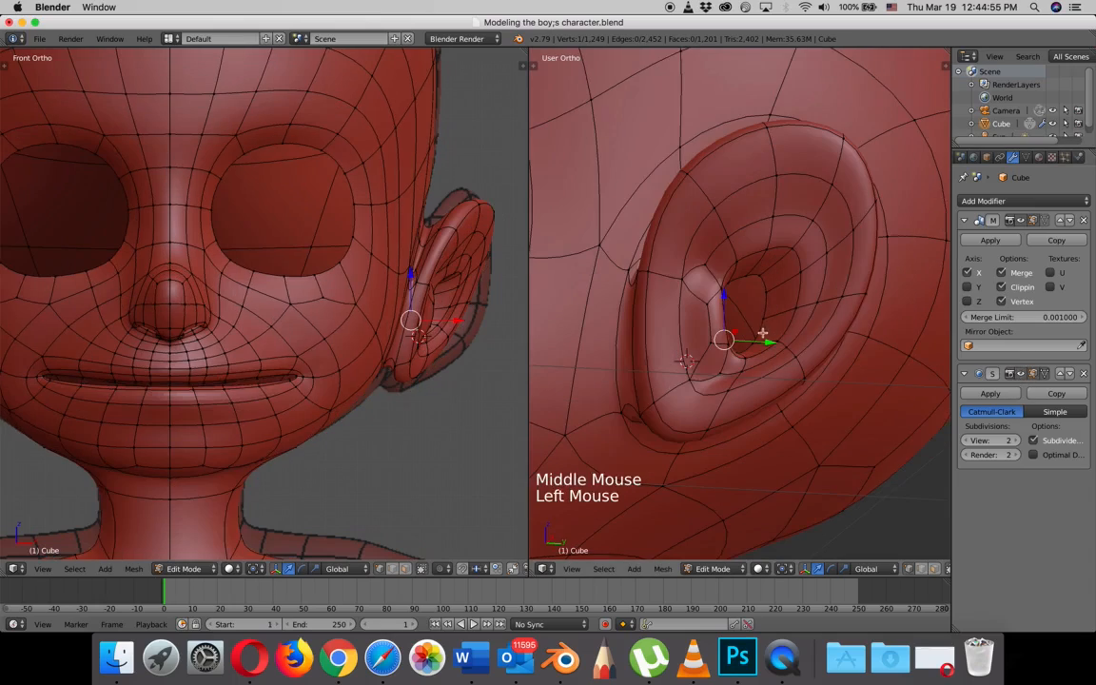
scroll(752, 297, down, 2)
middle_drag(752, 297, 823, 293)
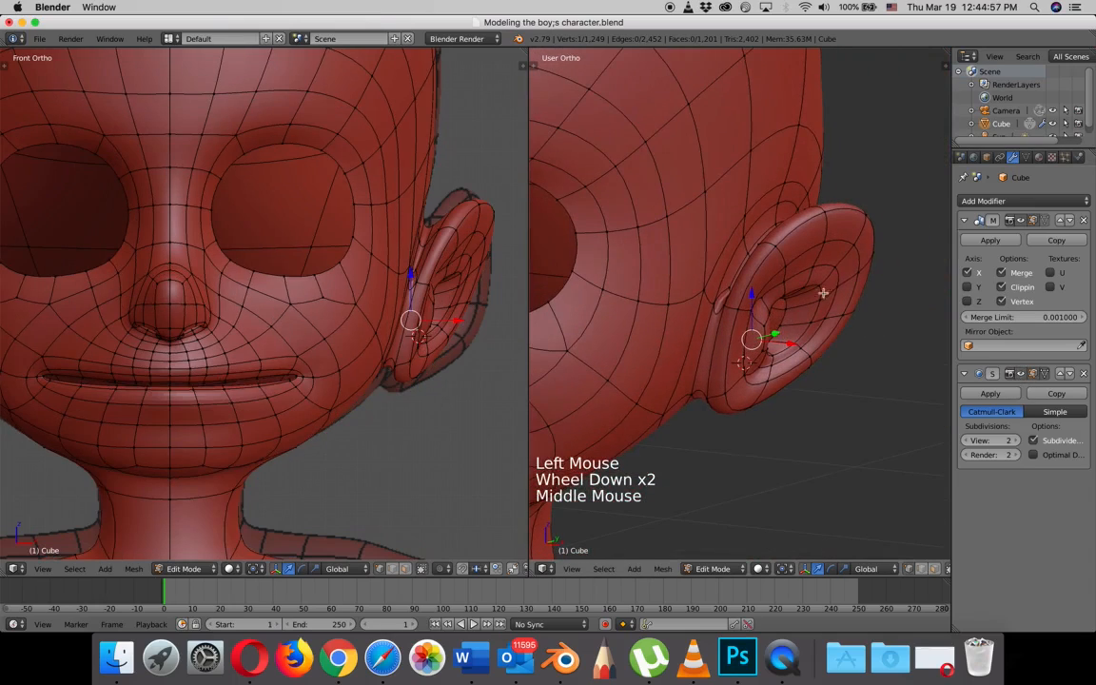
right_click(828, 267)
shift+right_click(813, 268)
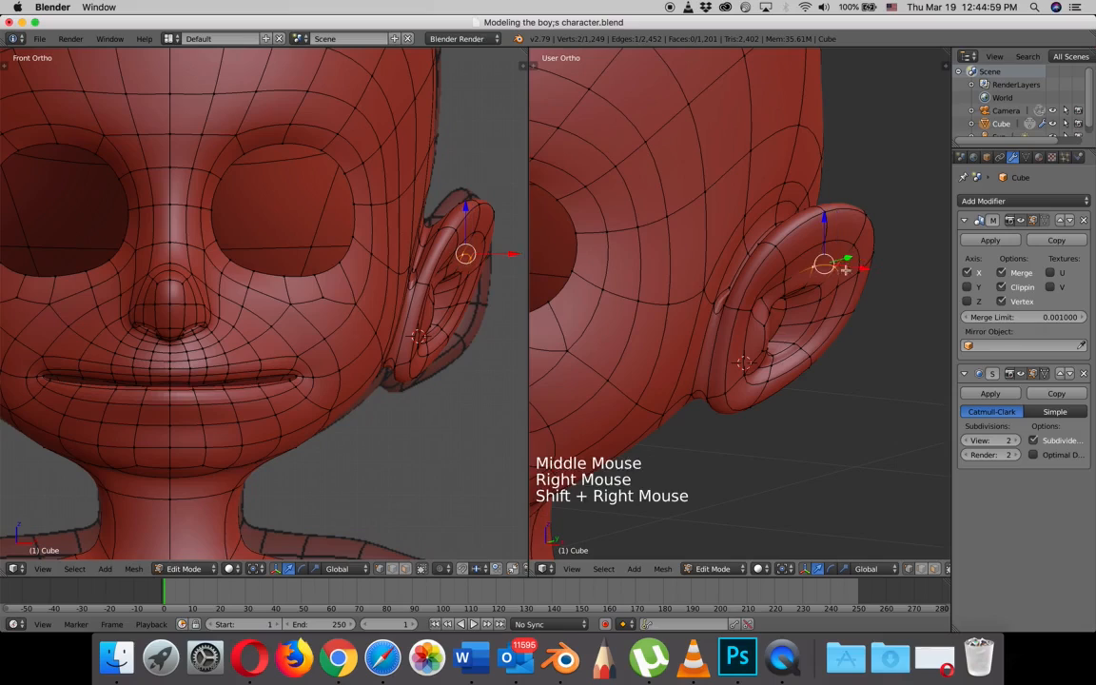
drag(863, 268, 814, 377)
- Adjust the upper, rear and lower vertices of the inner-ear surface one by one on the smoothed ear
right_click(790, 280)
right_click(837, 285)
right_click(825, 319)
right_click(801, 349)
right_click(778, 369)
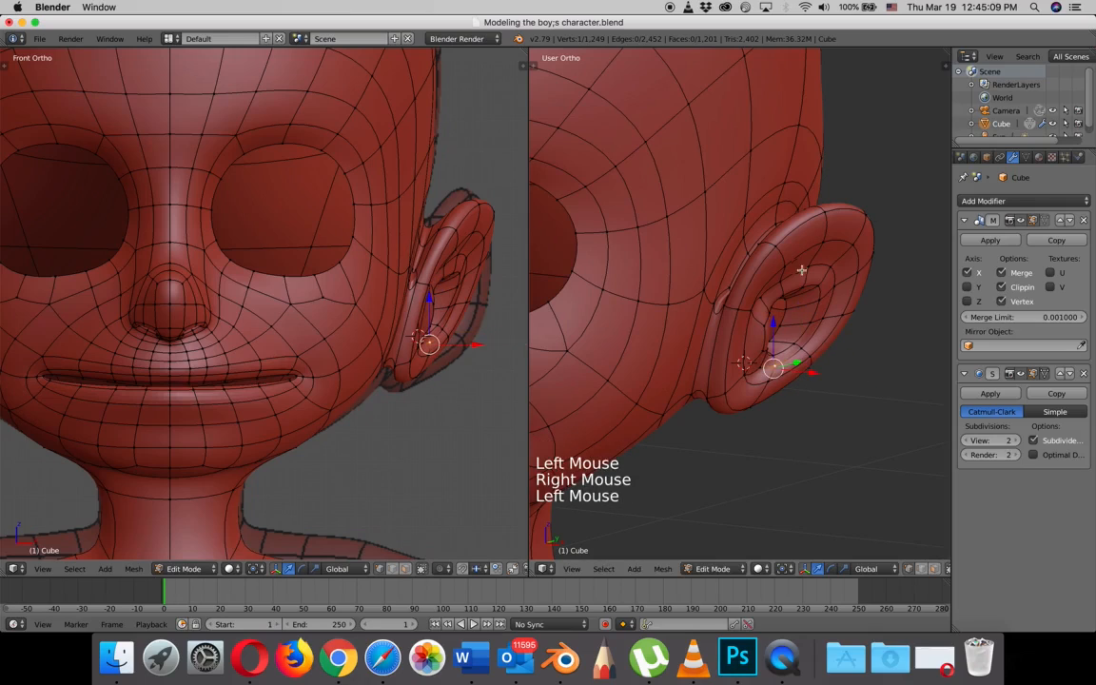
- Reposition the vertices at the upper front and lower front of the inner ear to refine its hollow
middle_drag(797, 267, 804, 297)
right_click(752, 274)
drag(809, 300, 807, 300)
middle_drag(807, 300, 766, 359)
right_click(740, 350)
drag(776, 362, 789, 362)
- Select the innermost ear edge loop and hide the Mirror modifier's result in the viewport to view the ear from inside the head
middle_drag(789, 361, 759, 312)
right_click(756, 314)
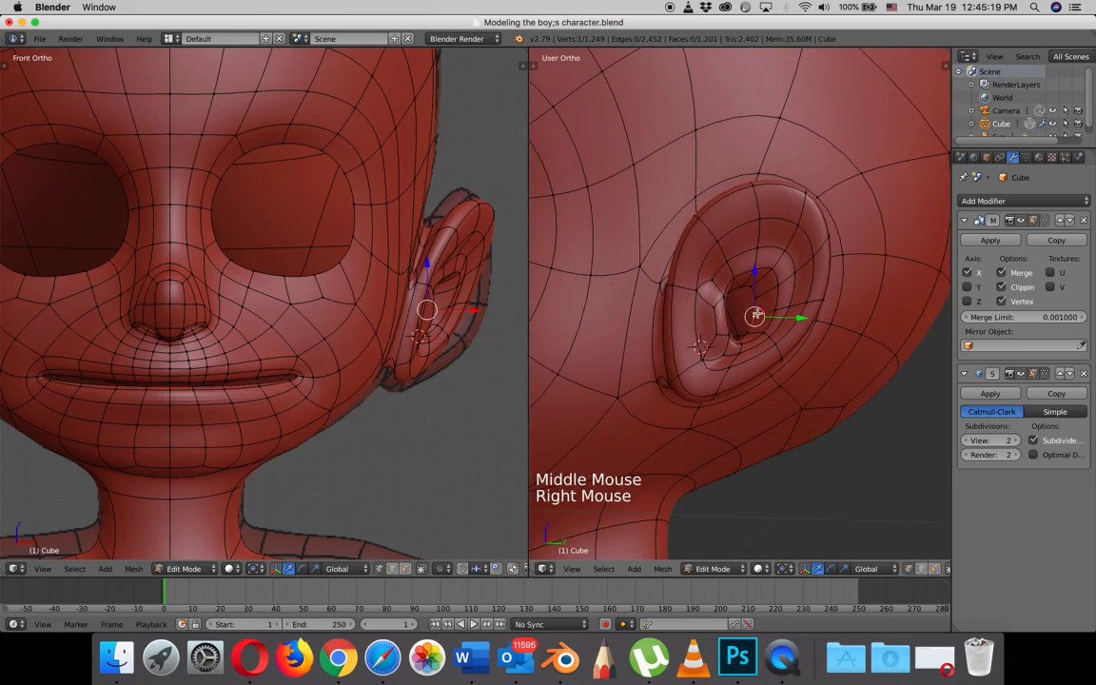
alt+right_click(755, 314)
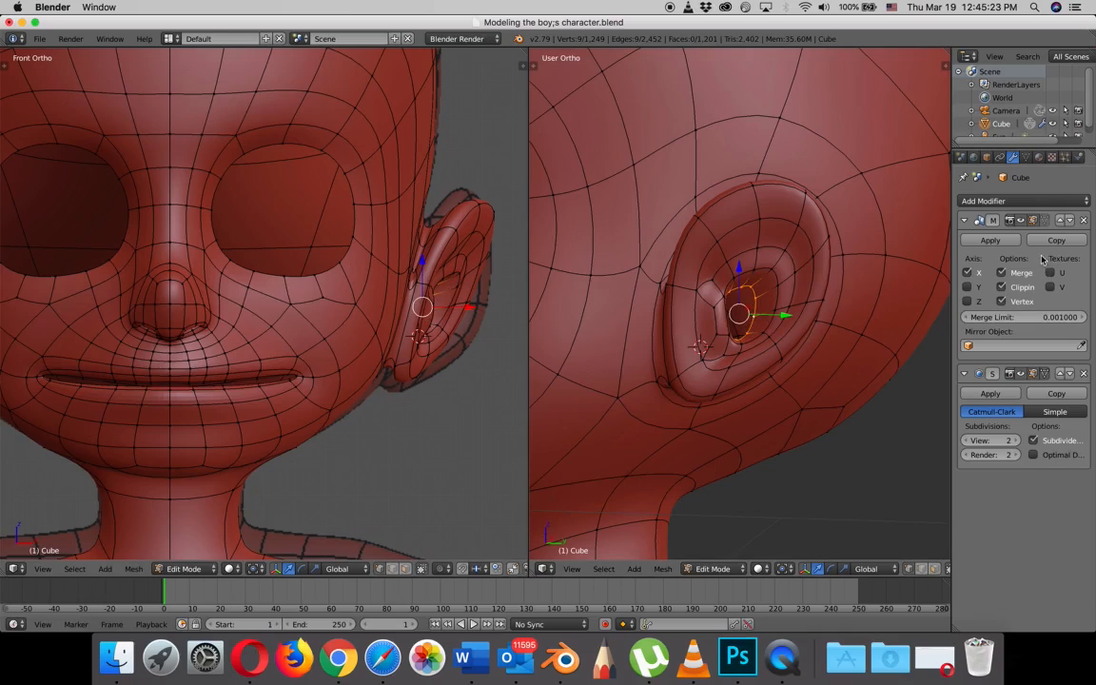
click(1022, 221)
middle_drag(868, 281, 781, 306)
click(802, 287)
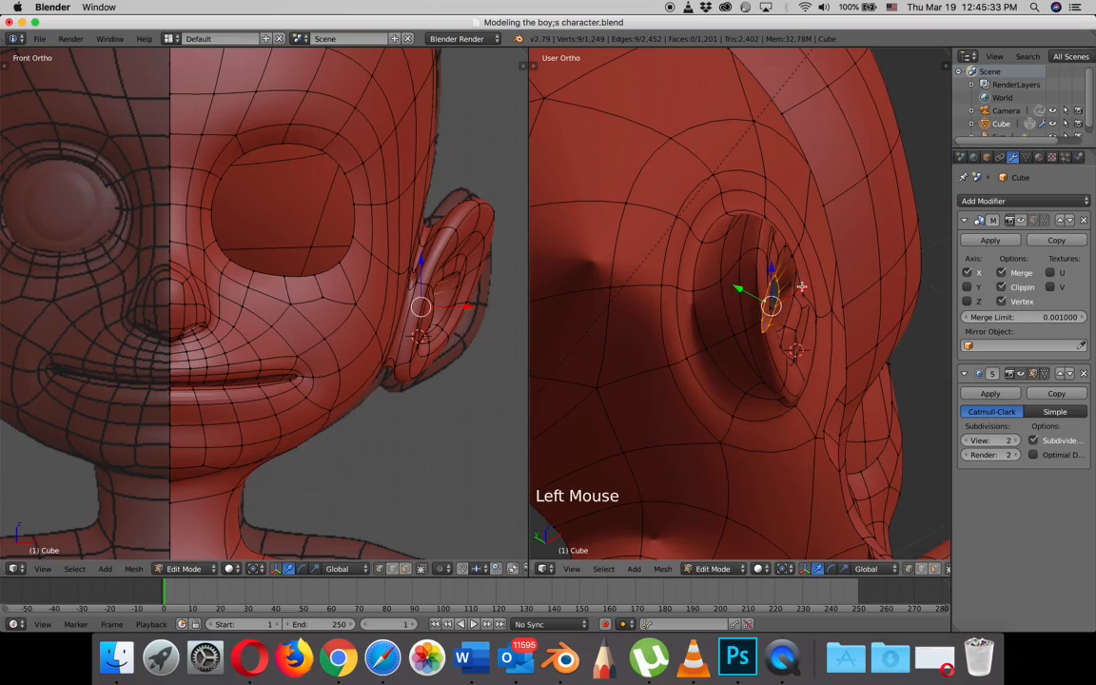
- Extrude the innermost loop into the head as an ear canal and rotate its end
key(e)
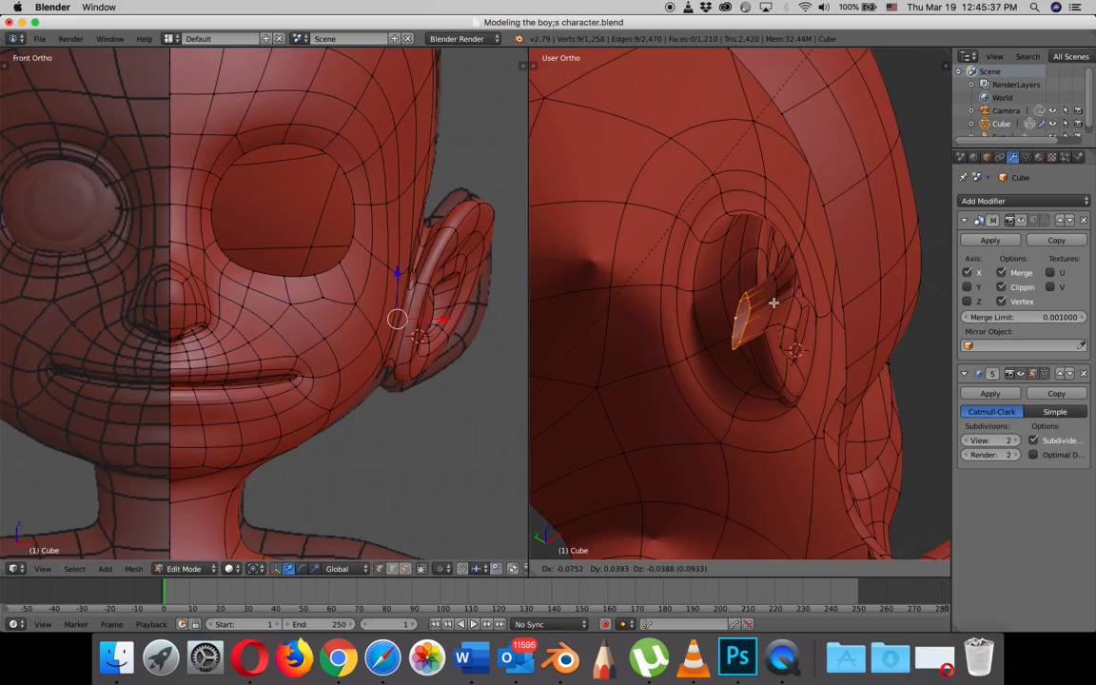
click(774, 303)
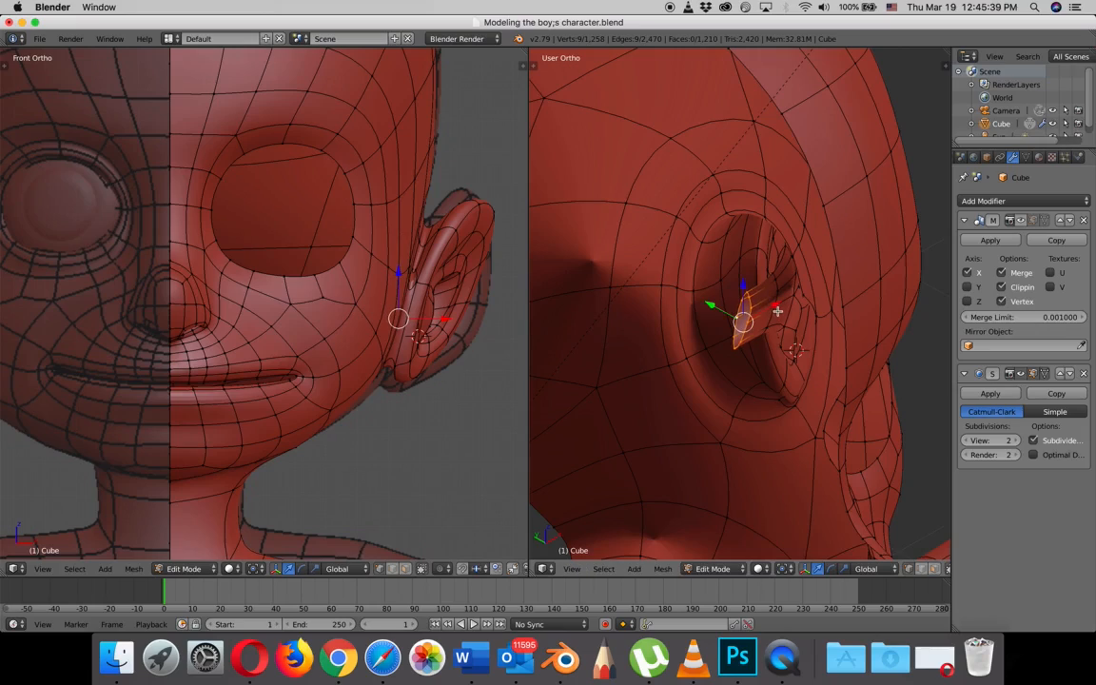
key(r)
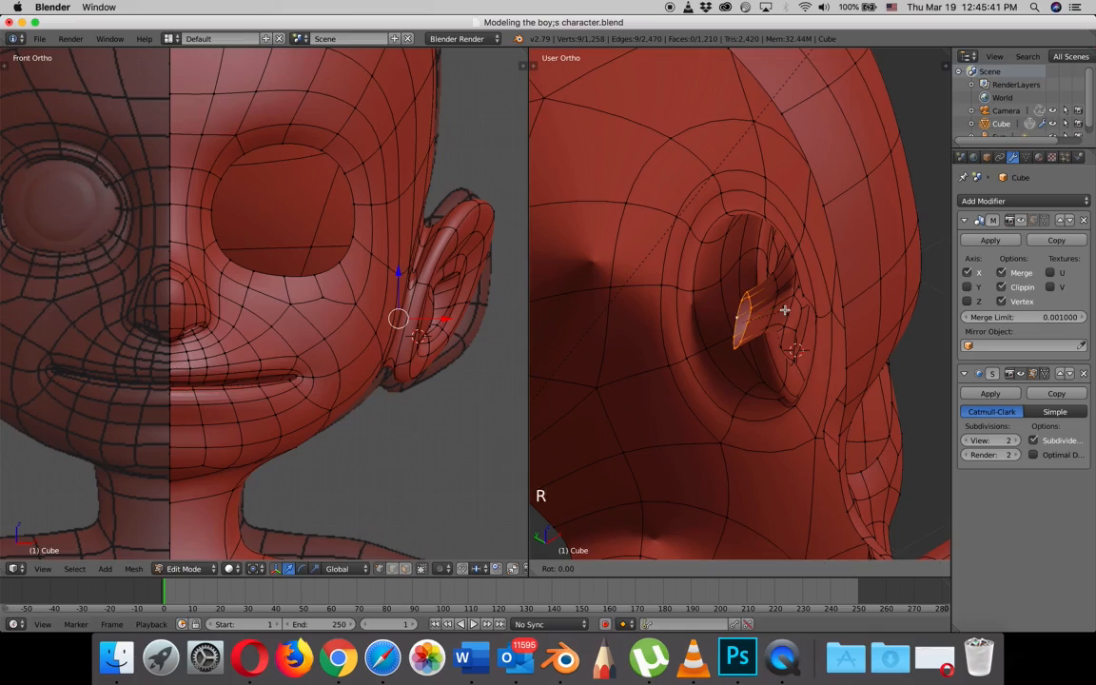
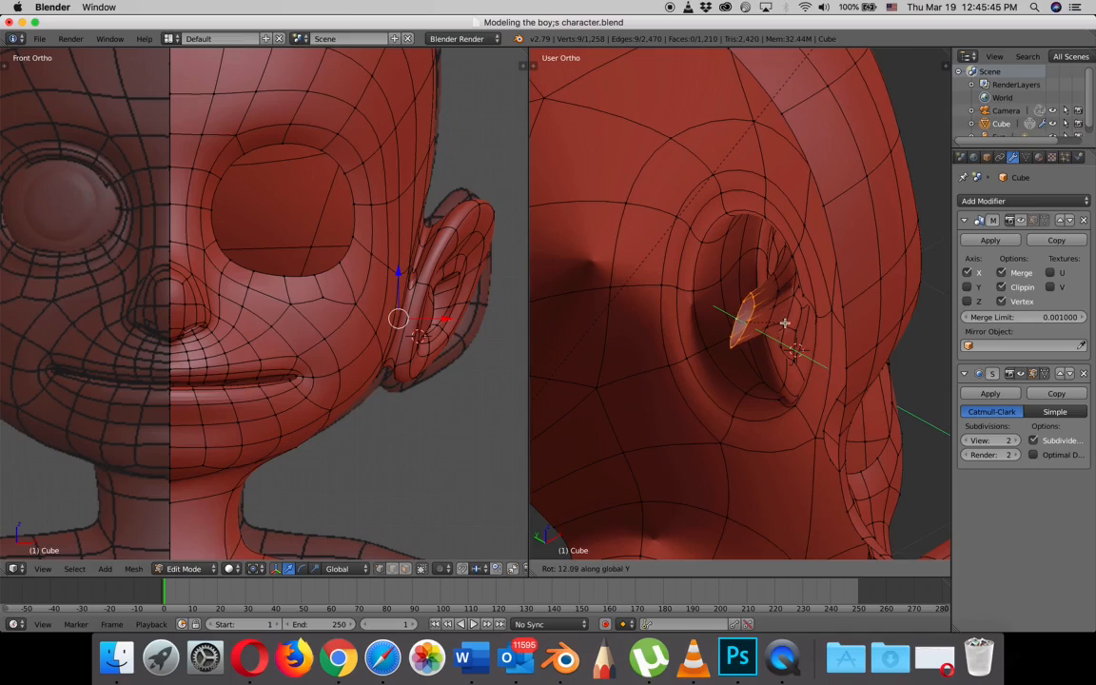
- Extrude the ear canal's end loop further into the head and cap it with a face
click(774, 328)
key(e)
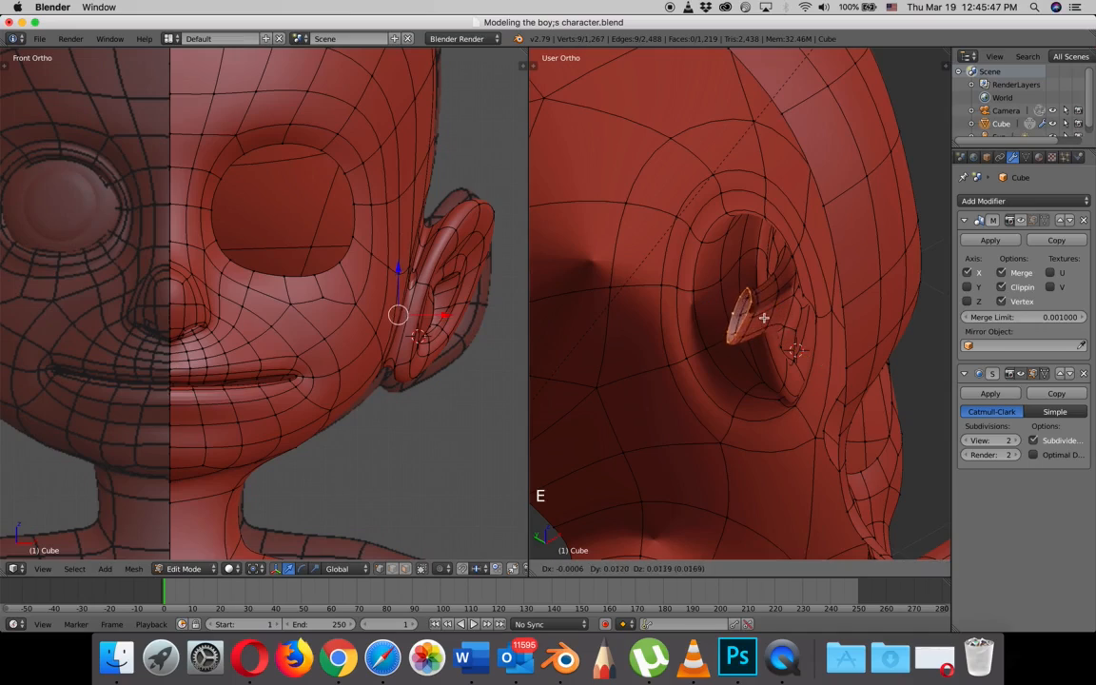
click(749, 296)
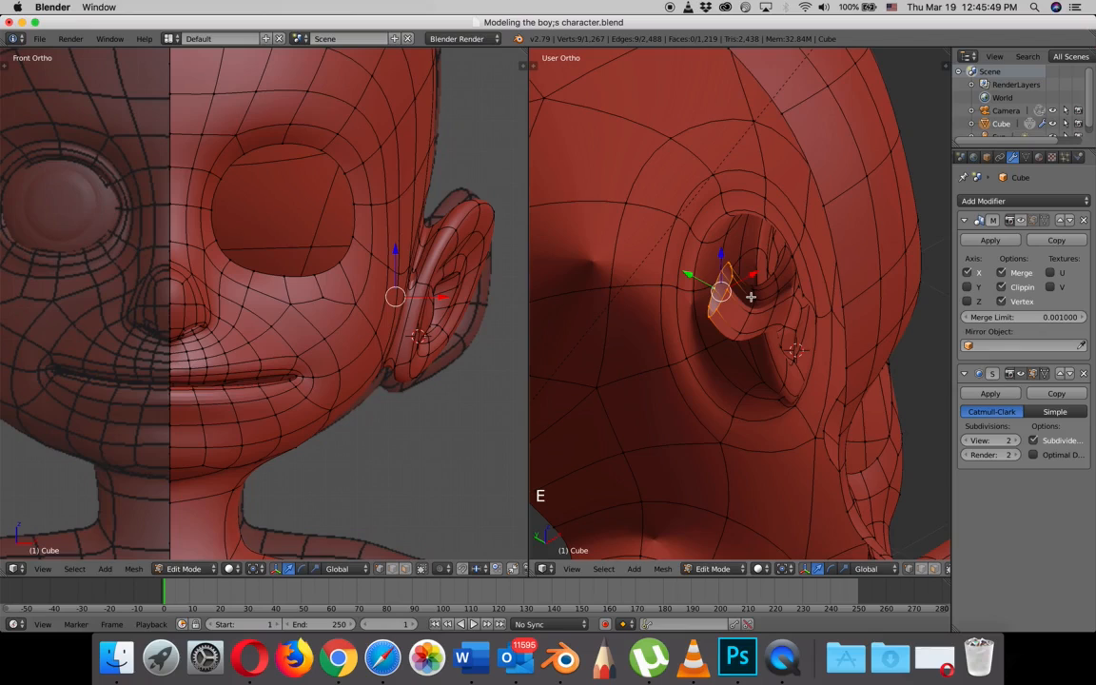
key(f)
- Show the Mirror modifier's result in the viewport again to display both halves of the head
middle_drag(788, 306, 773, 285)
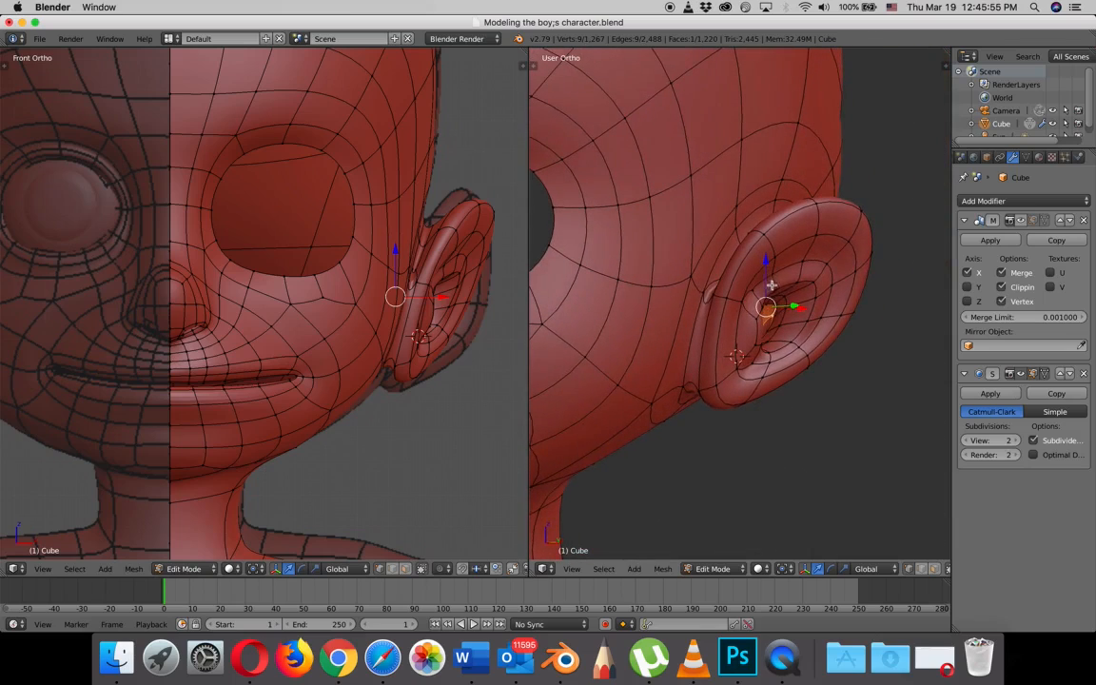
scroll(830, 300, down, 3)
middle_drag(833, 306, 804, 299)
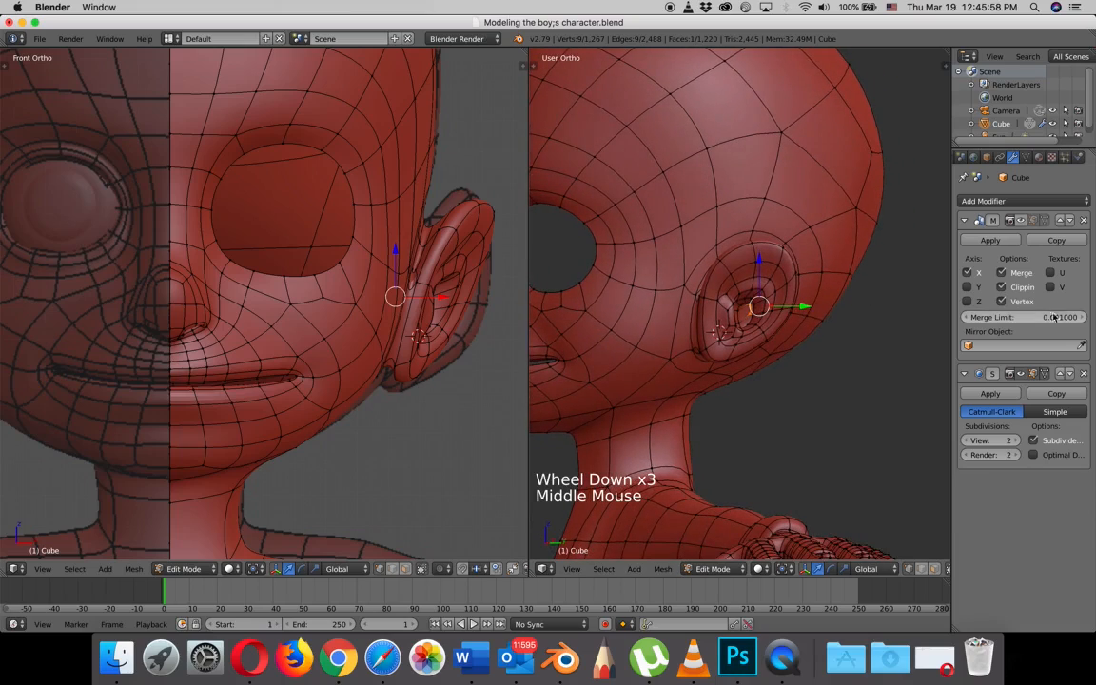
click(1033, 220)
- Examine the ear and its canal from the outside, from behind, from the front and in the right side view
scroll(790, 317, up, 5)
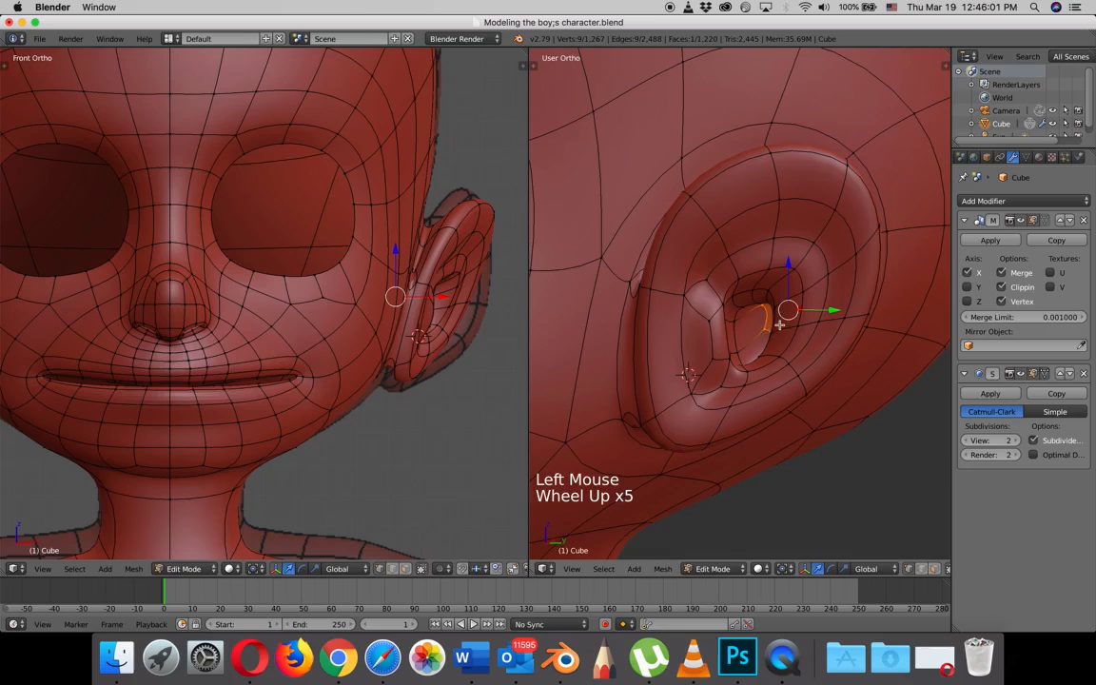
key(Tab)
middle_drag(795, 345, 736, 340)
key(Tab)
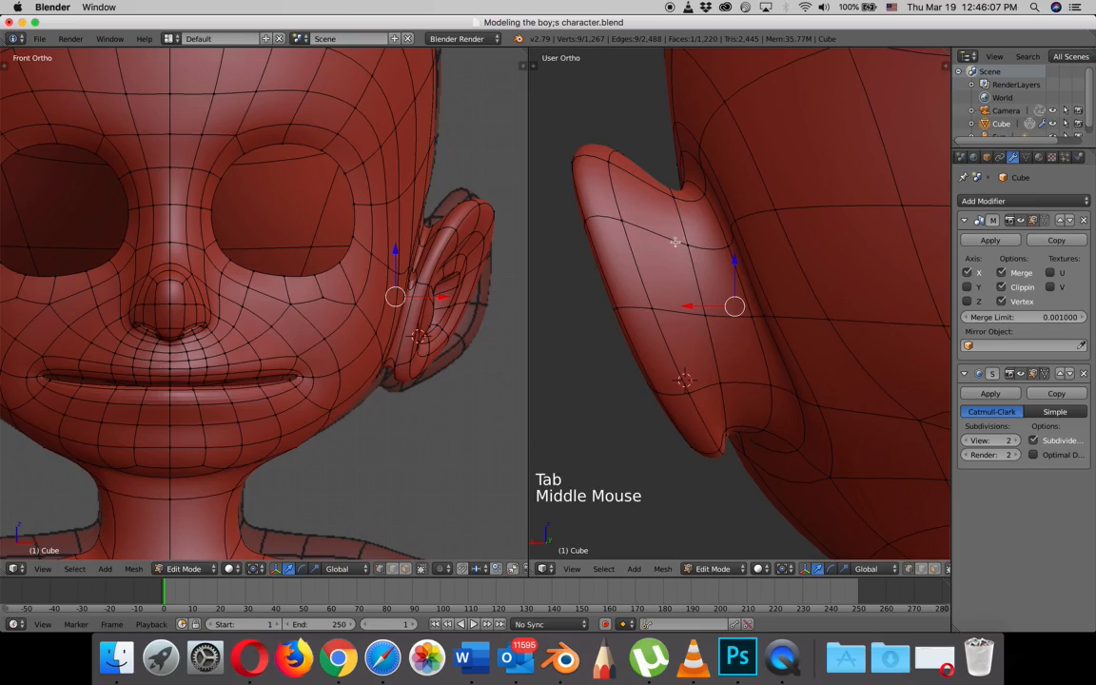
mouse_move(735, 340)
middle_down()
mouse_move(733, 328)
mouse_move(725, 335)
mouse_move(737, 331)
middle_up()
middle_drag(676, 188, 787, 231)
scroll(762, 238, down, 5)
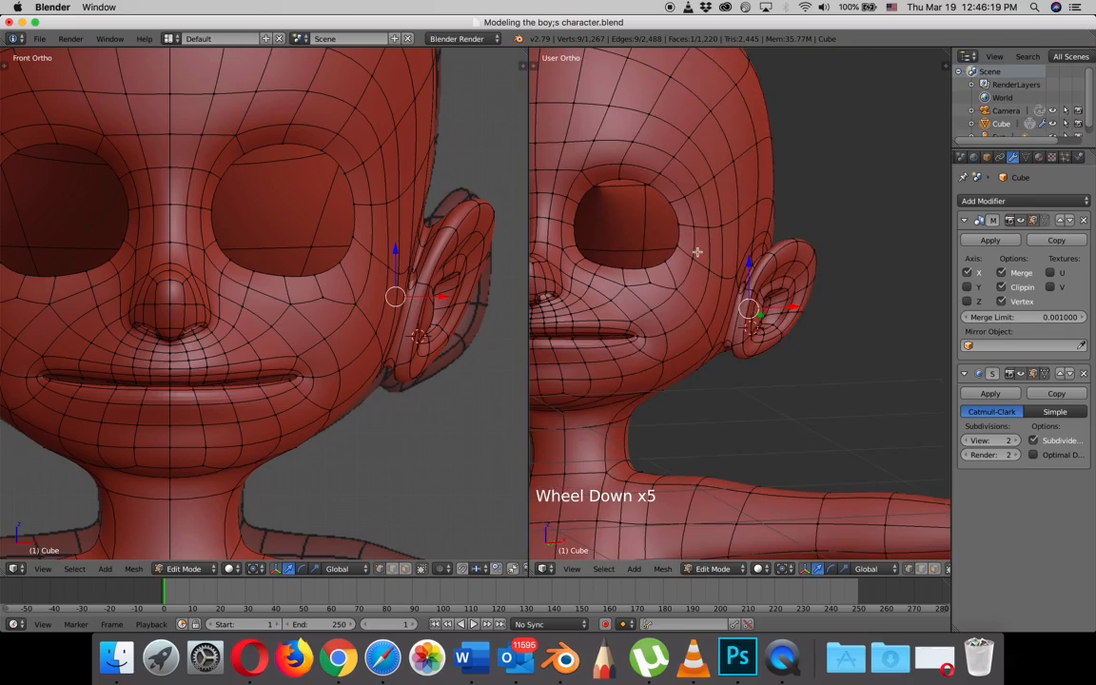
mouse_move(697, 249)
middle_down()
mouse_move(699, 260)
mouse_move(731, 261)
mouse_move(712, 267)
middle_up()
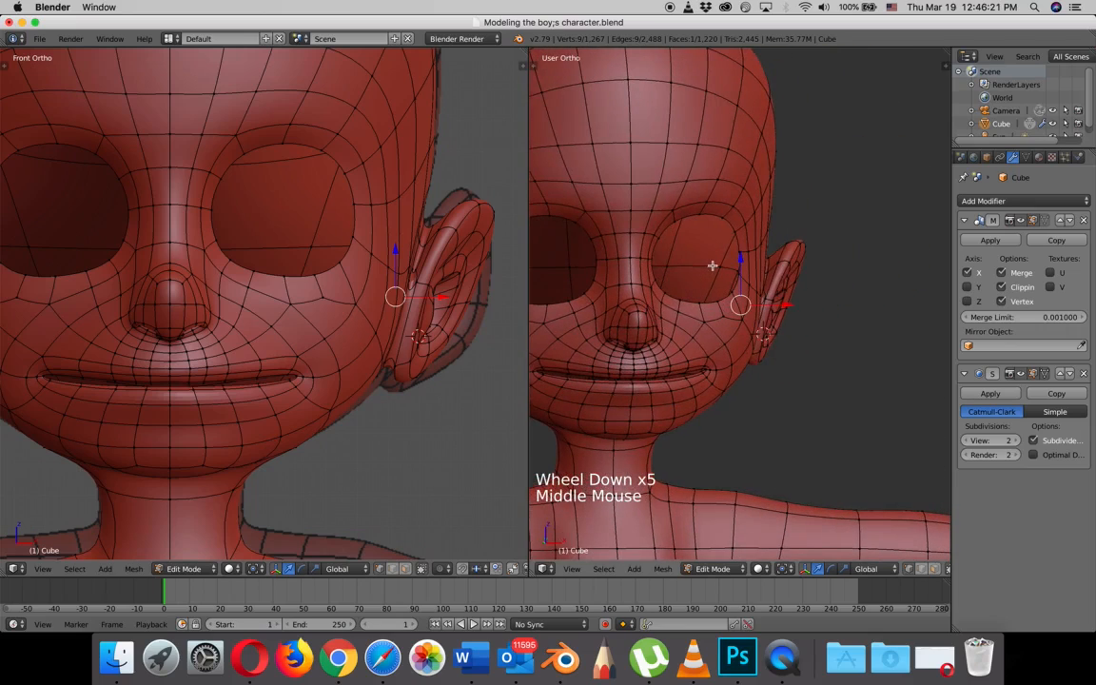
scroll(712, 265, up, 3)
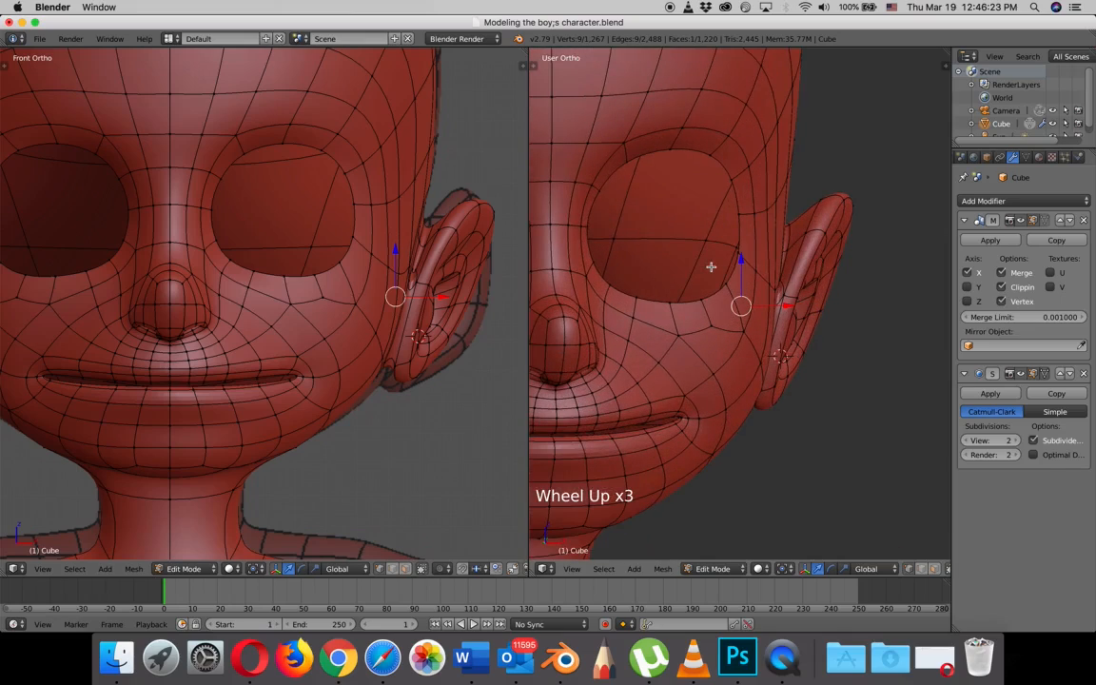
key(KP_3)
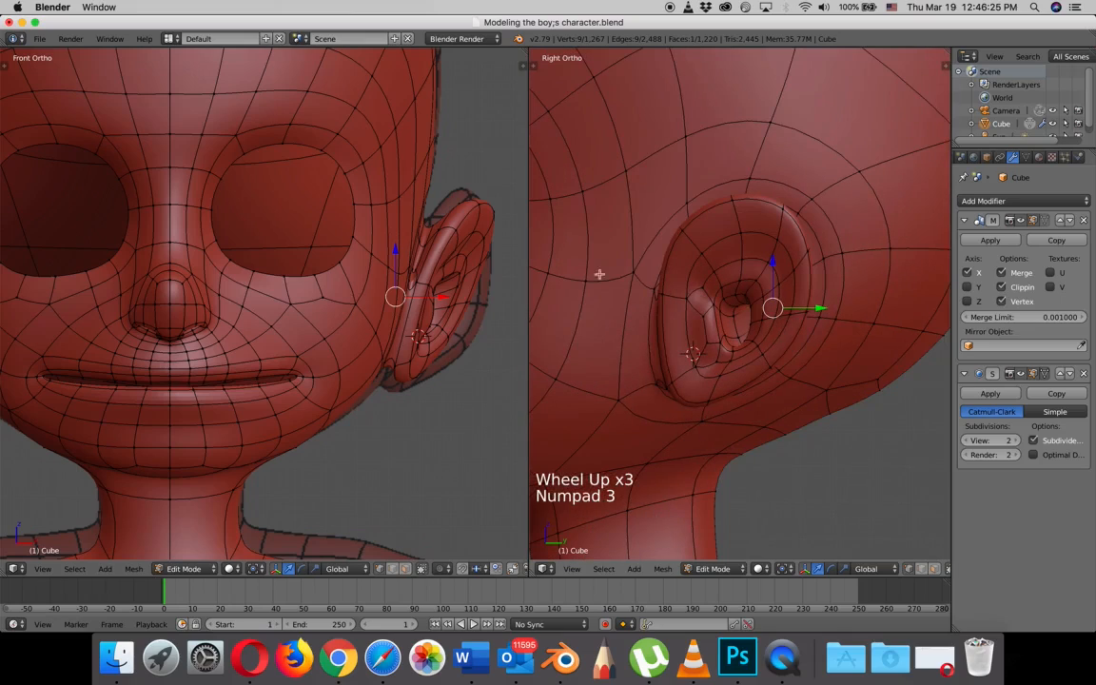
- Enable proportional editing and move the ear's rear rim vertex outward and down in the front view with a proportional size of 0.47
shift+middle_drag(439, 275, 472, 326)
scroll(499, 311, down, 2)
right_click(444, 349)
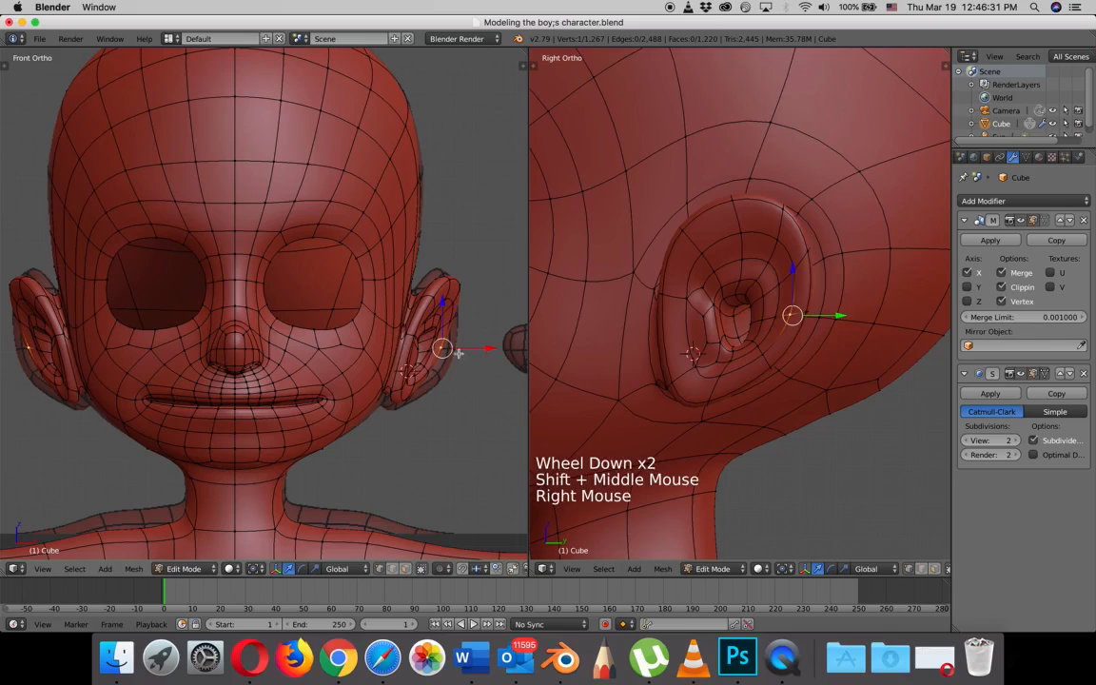
key(o)
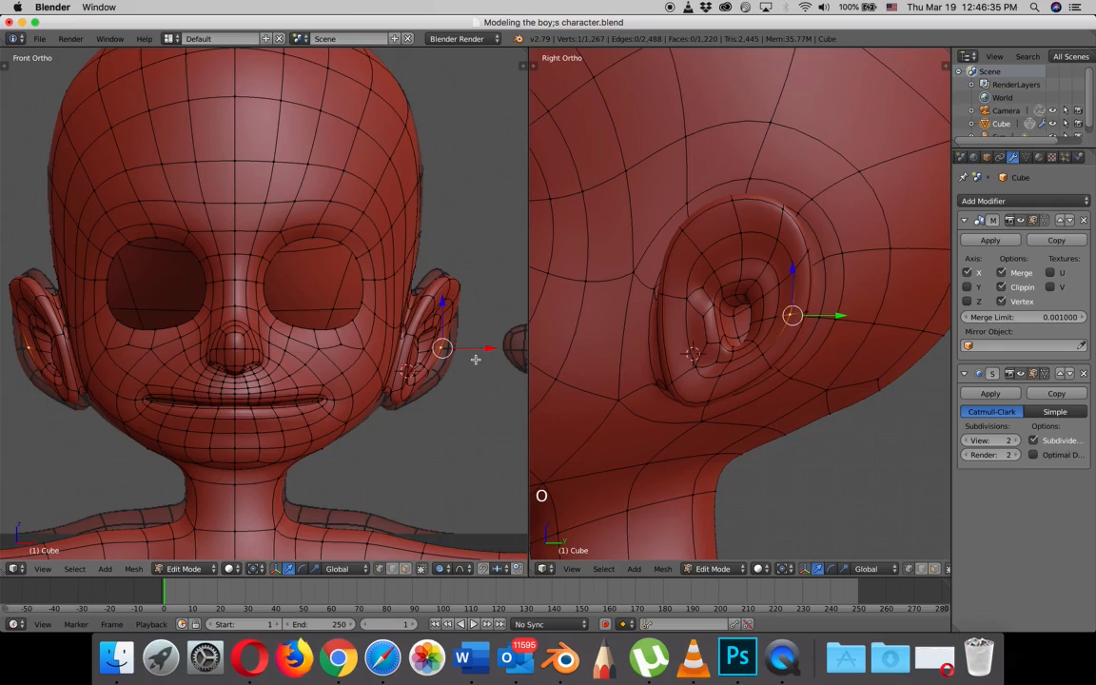
key(g)
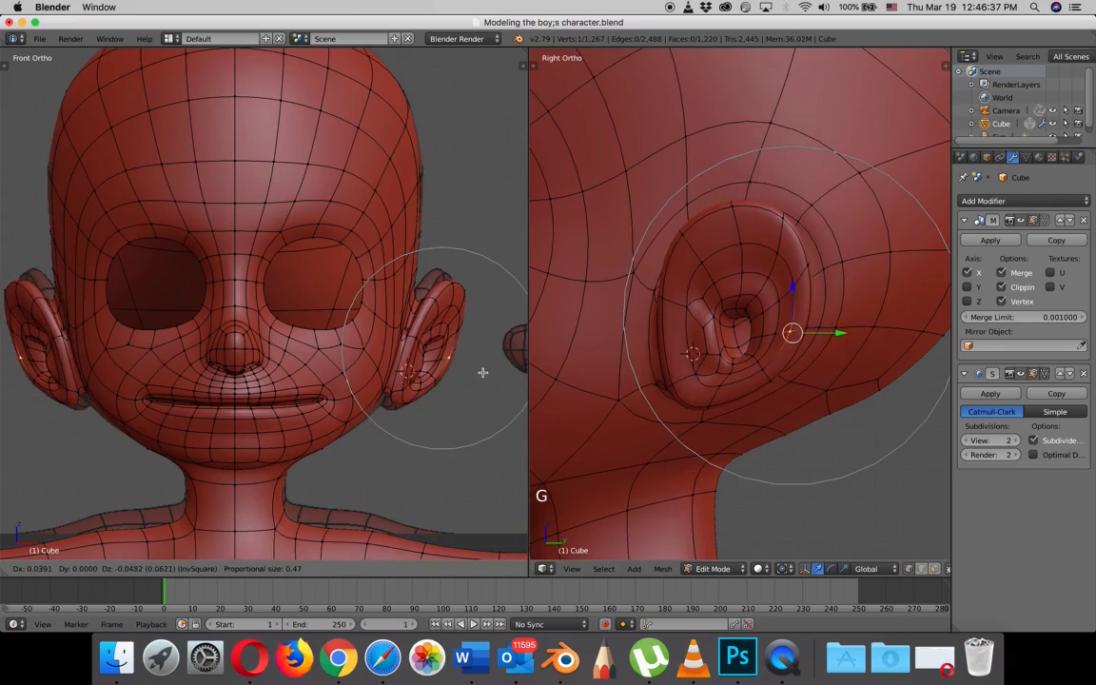
click(479, 374)
- Move the ear's top vertex up and inward, and shift the upper front vertex toward the head, using proportional editing
right_click(452, 277)
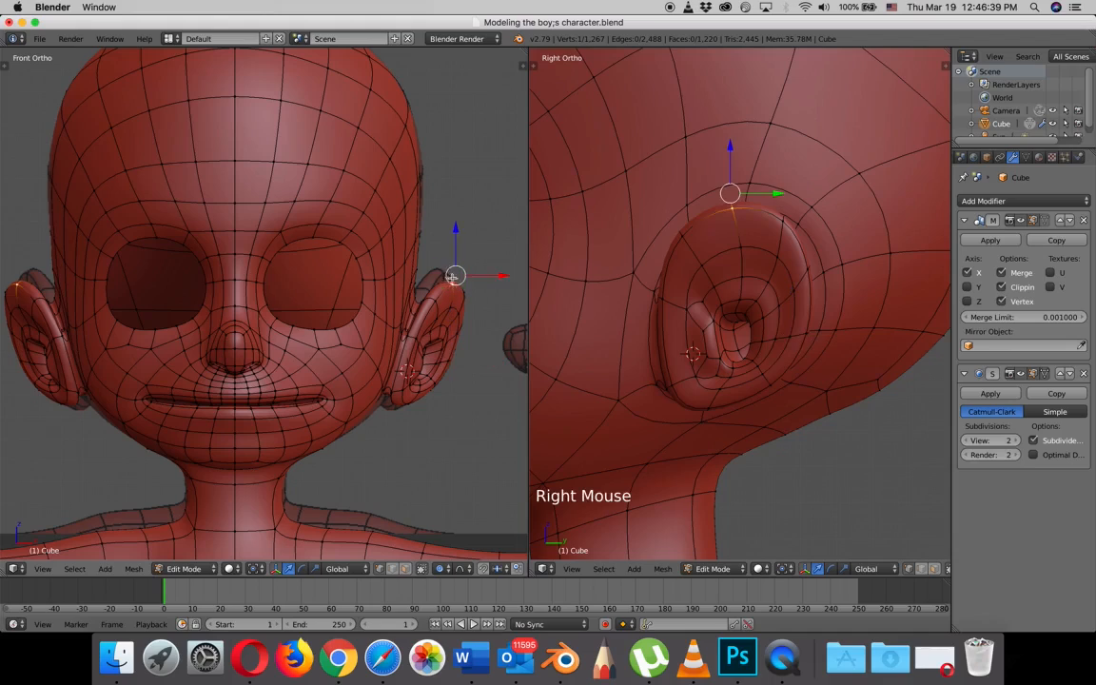
key(g)
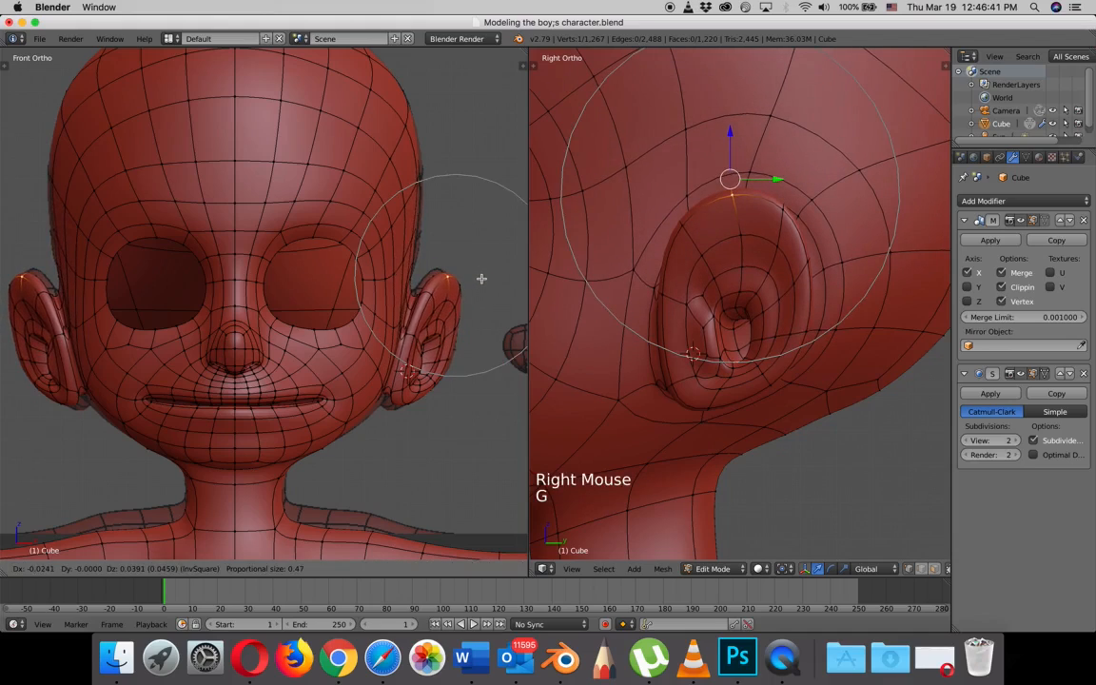
scroll(476, 275, up, 3)
click(475, 271)
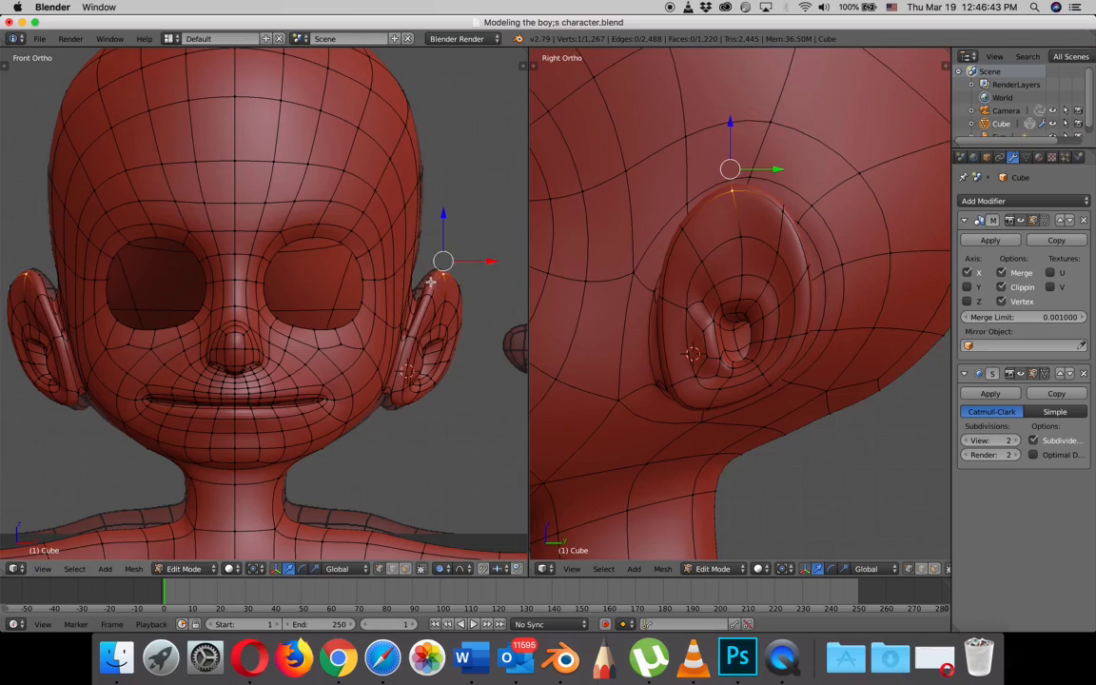
right_click(447, 303)
right_click(438, 296)
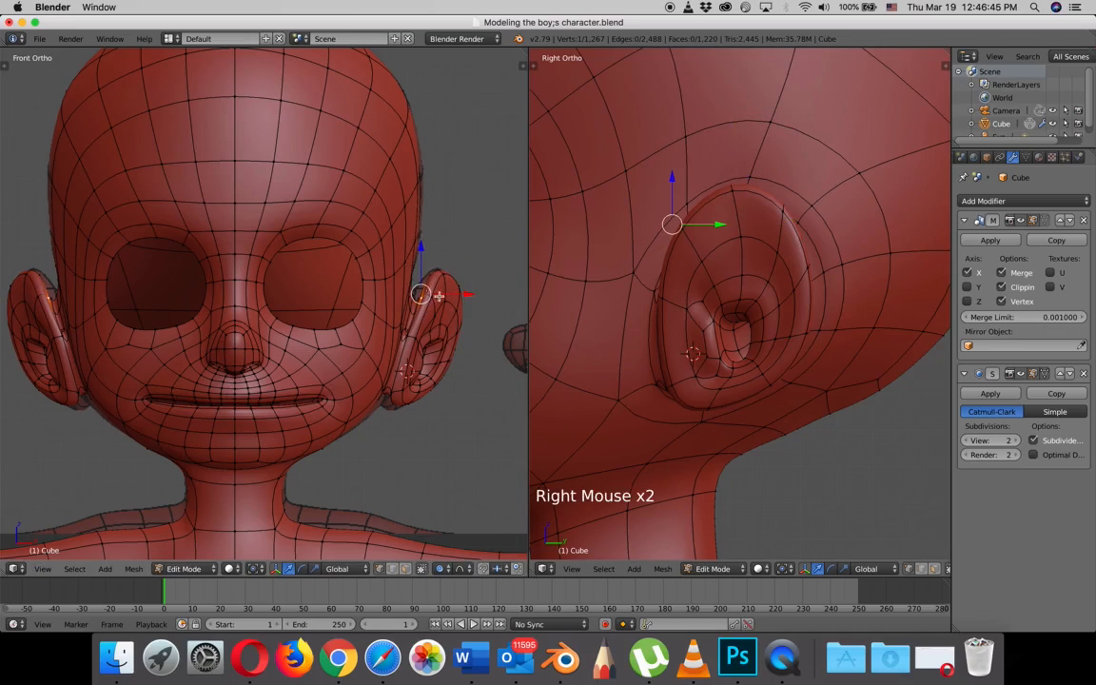
key(g)
click(447, 343)
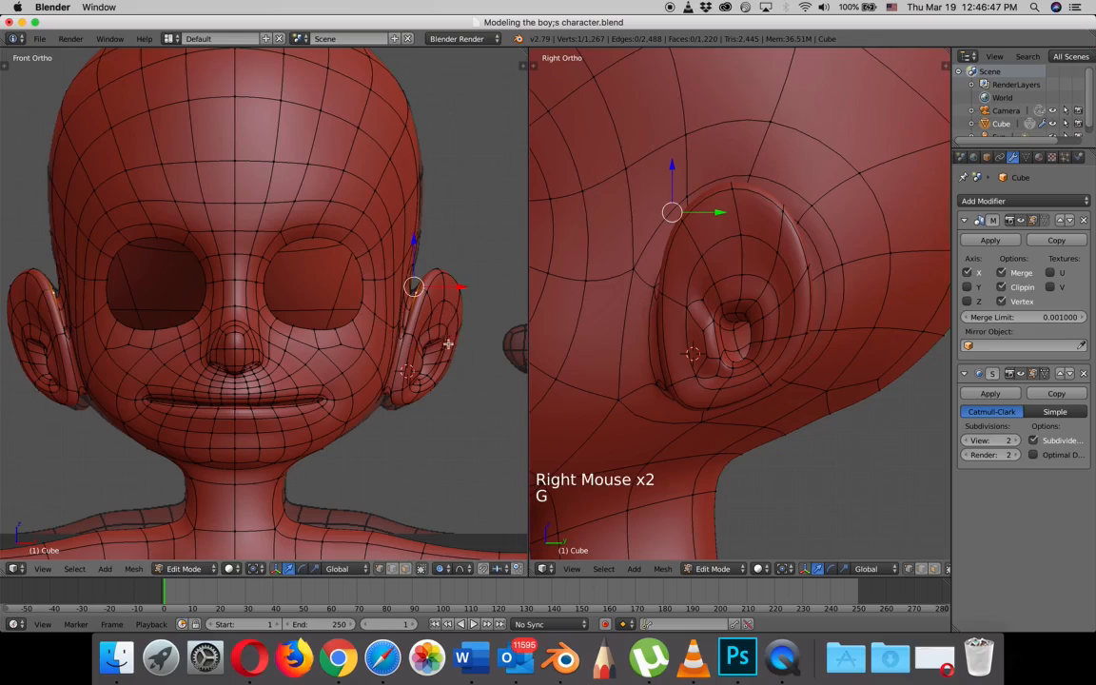
- Lower the ear's bottom front vertex and the adjacent jaw vertex slightly with a proportional size of 0.24
right_click(386, 413)
key(g)
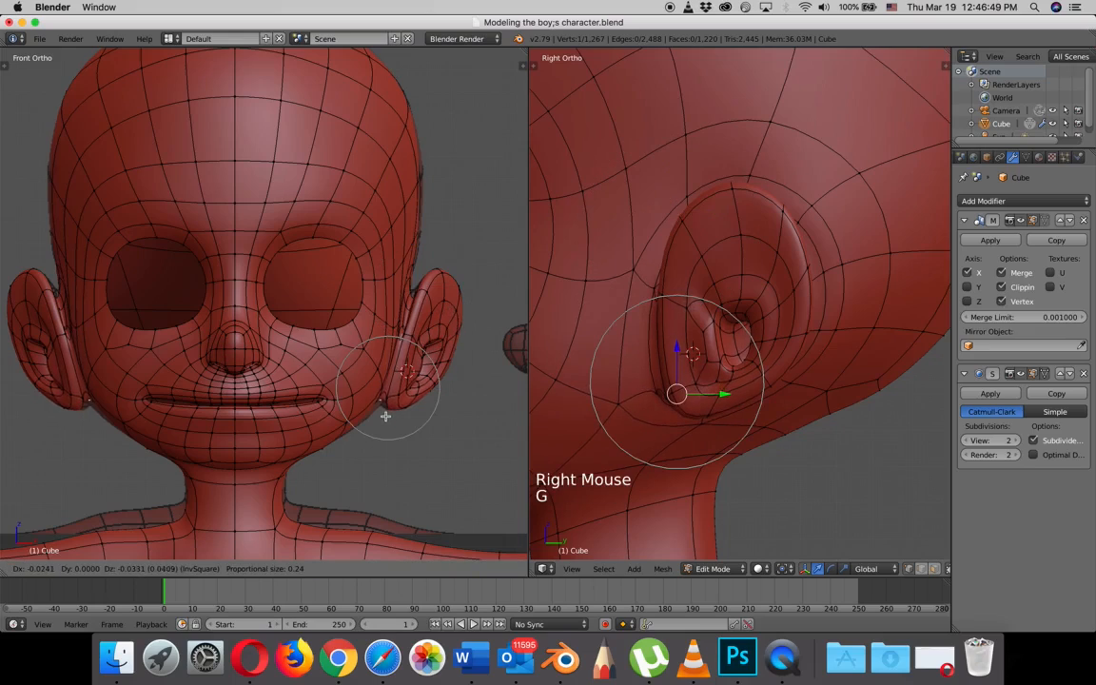
click(382, 412)
right_click(379, 408)
key(g)
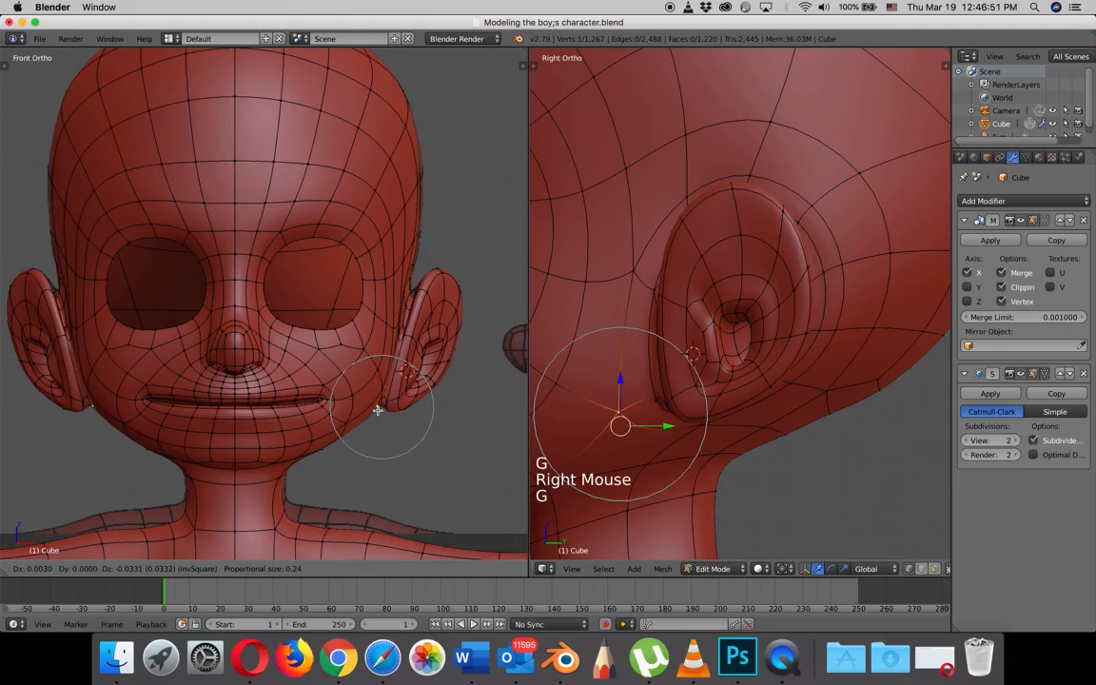
click(378, 410)
- Adjust the ear's upper rear and rear rim vertices in the front view to refine its outline, using proportional size 0.24
right_click(461, 282)
key(g)
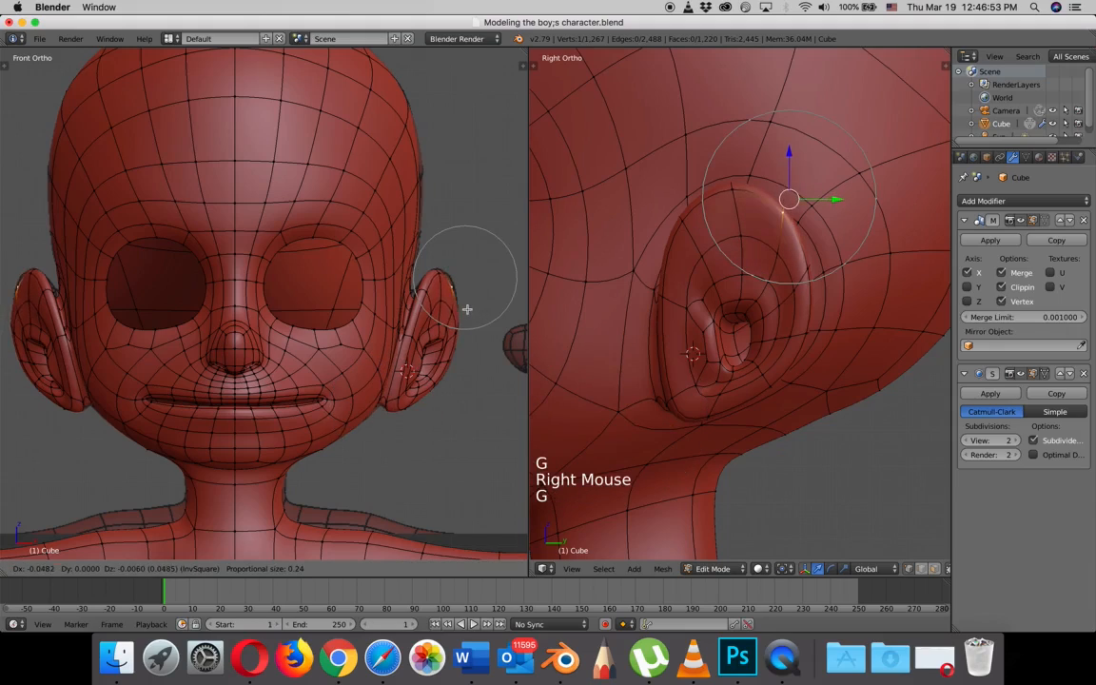
click(471, 305)
right_click(458, 355)
key(g)
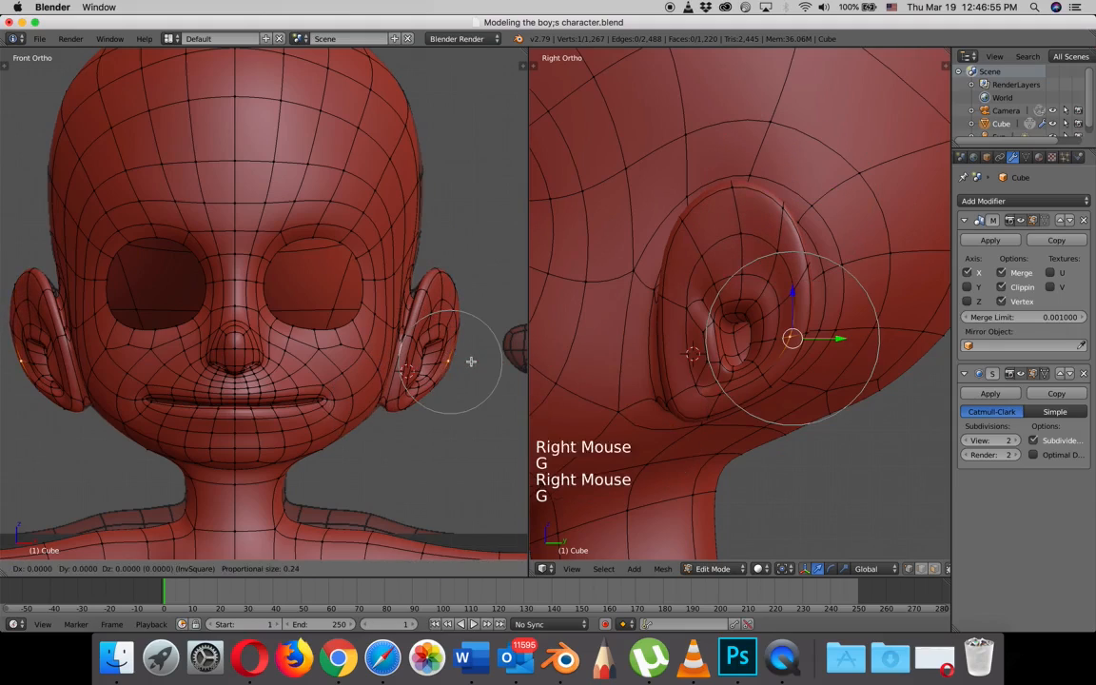
click(432, 329)
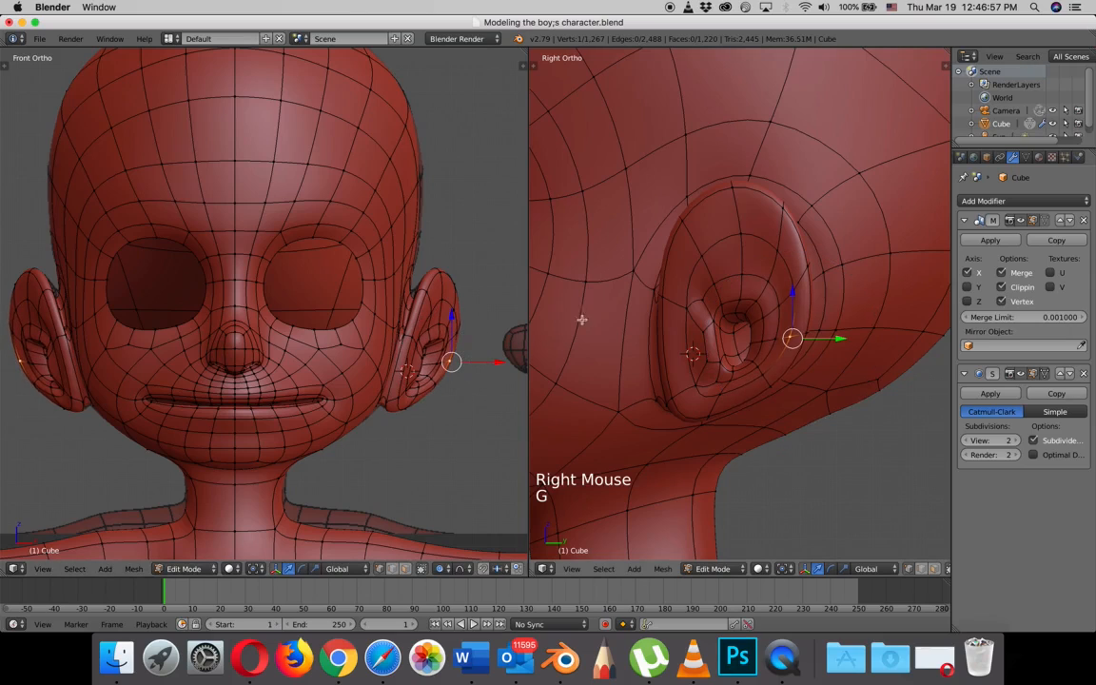
- Examine the reshaped ear from several angles and inspect the face profile around the eye in the right side view
scroll(582, 314, down, 3)
middle_drag(609, 314, 751, 287)
scroll(686, 268, up, 3)
scroll(750, 286, down, 4)
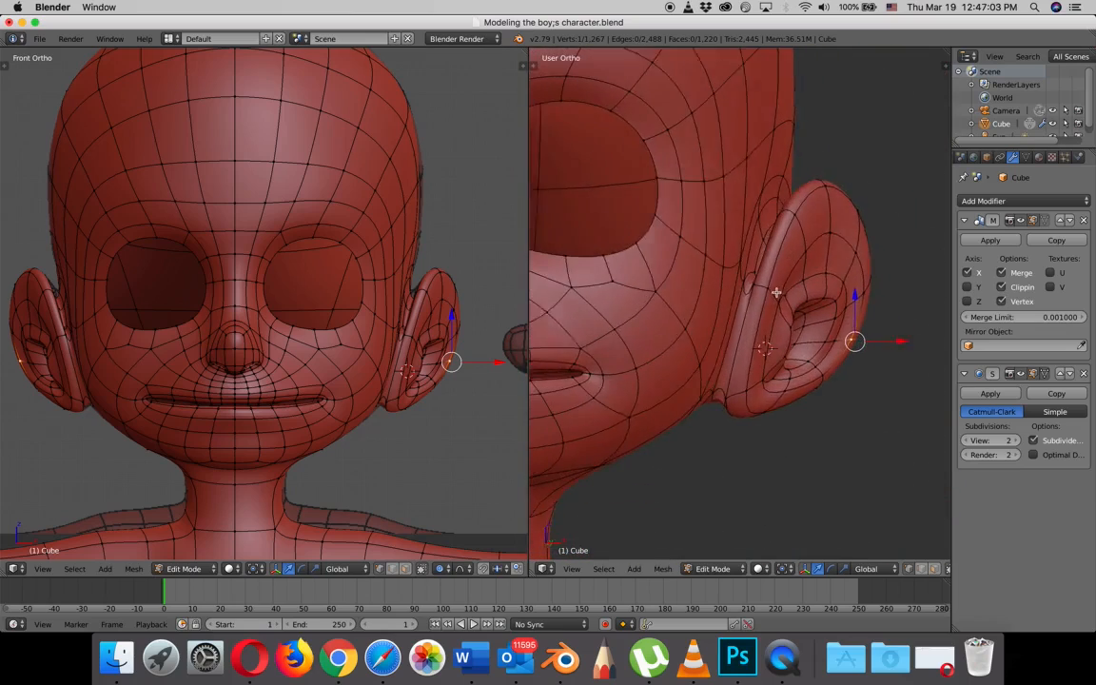
key(KP_3)
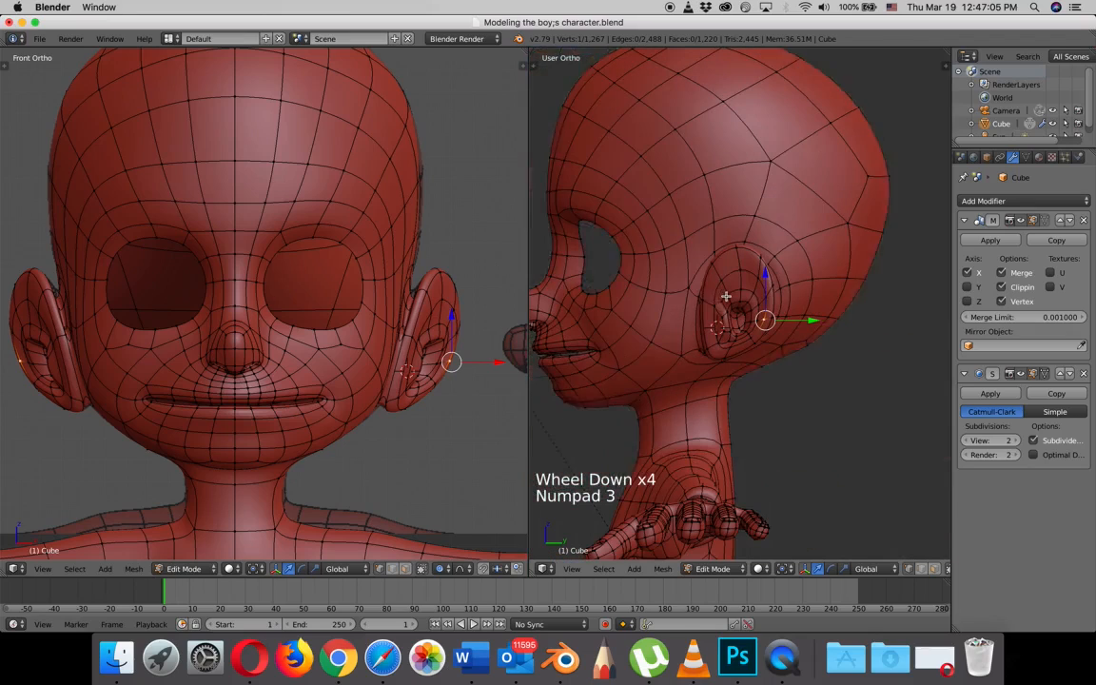
shift+middle_drag(595, 283, 734, 321)
scroll(692, 278, up, 4)
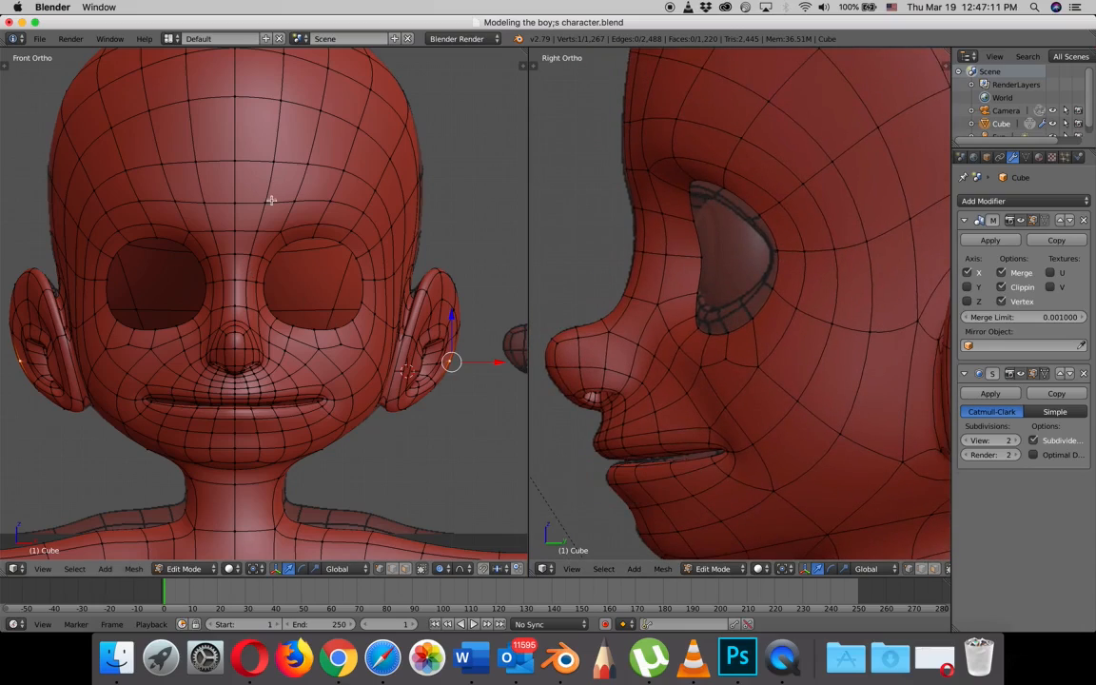
- Set the front view's background image to display in front of the model as a guide for the eye area
scroll(314, 321, up, 2)
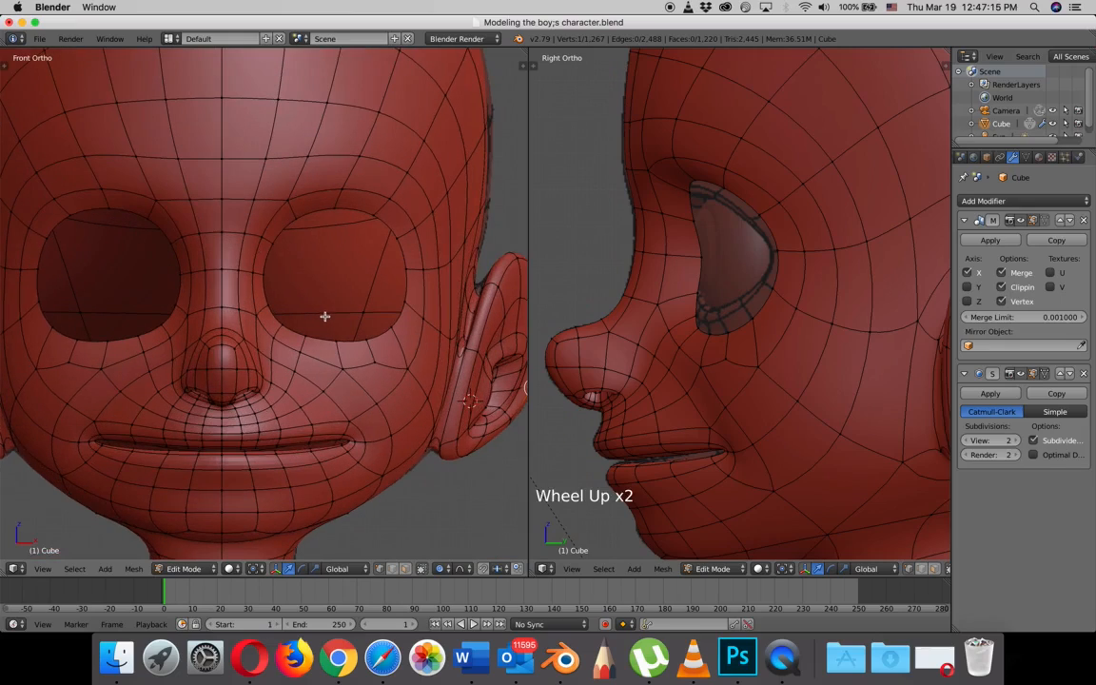
key(z)
key(z)
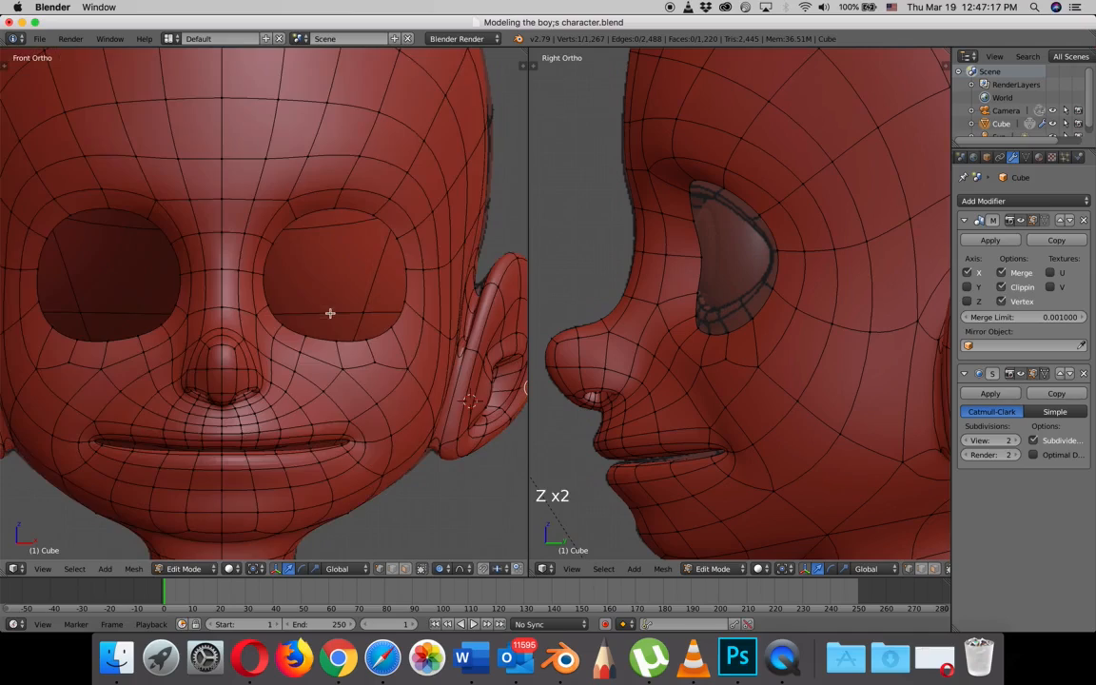
key(n)
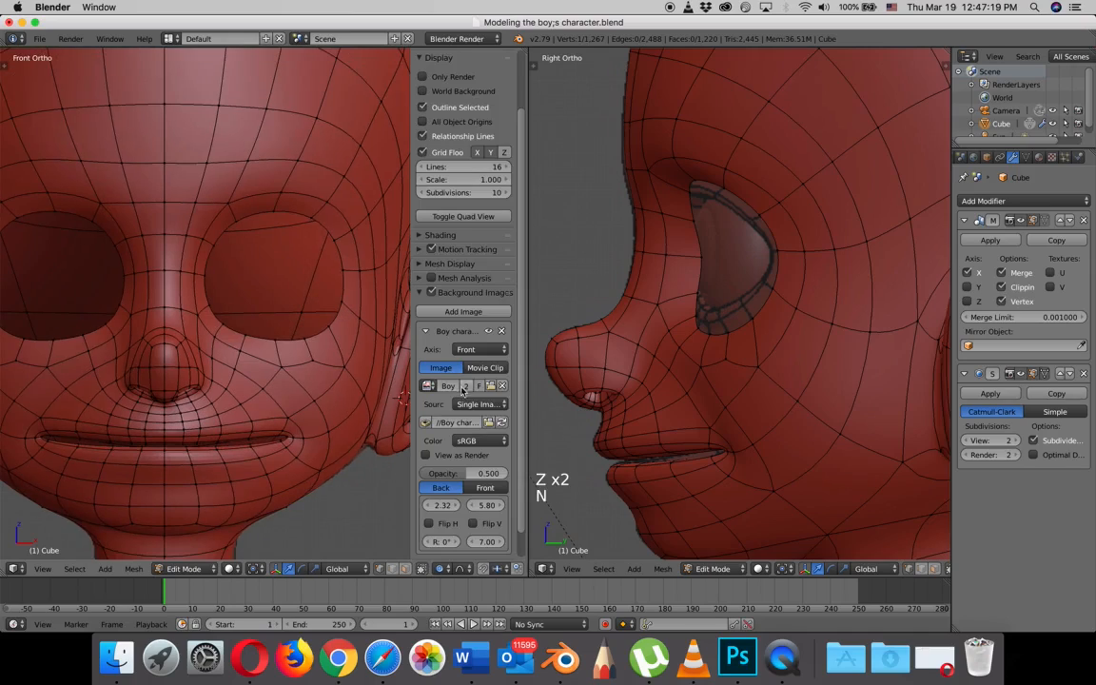
scroll(463, 389, down, 4)
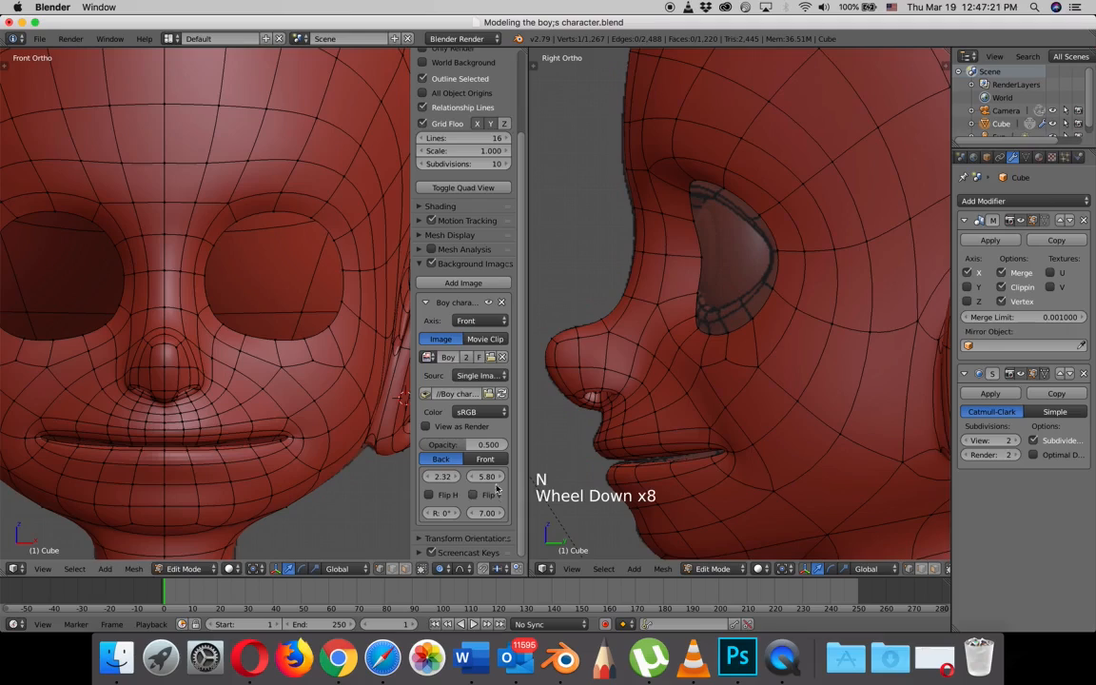
click(485, 460)
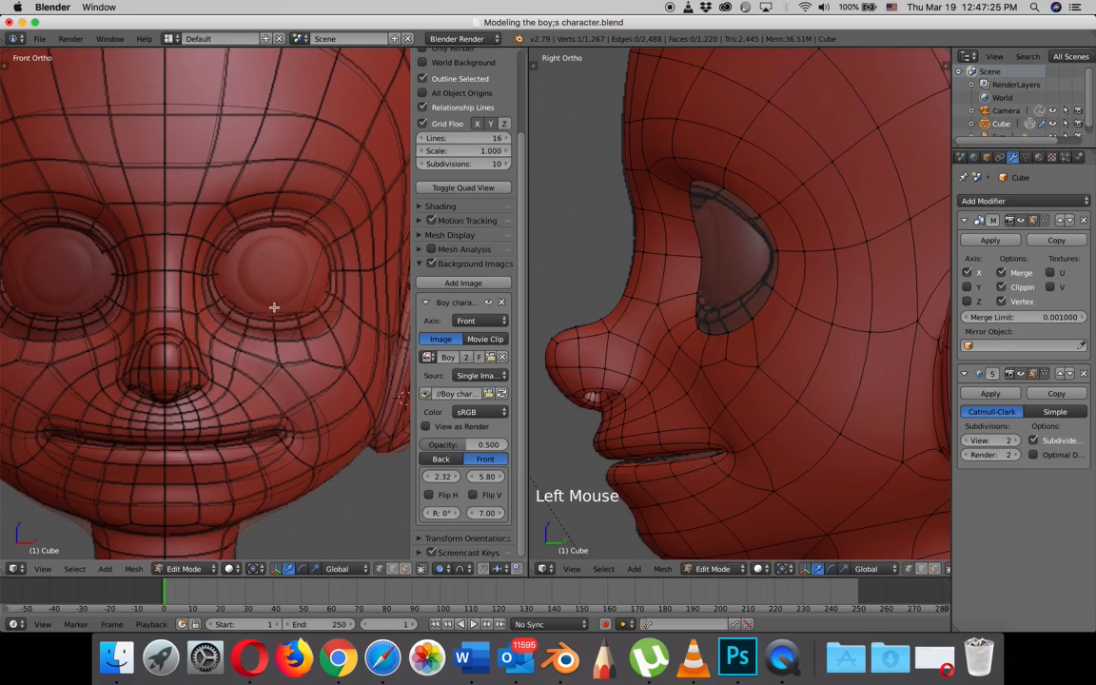
- Turn off proportional editing and move the cheek vertex below the eye up slightly to fit the reference wireframe
scroll(315, 334, up, 4)
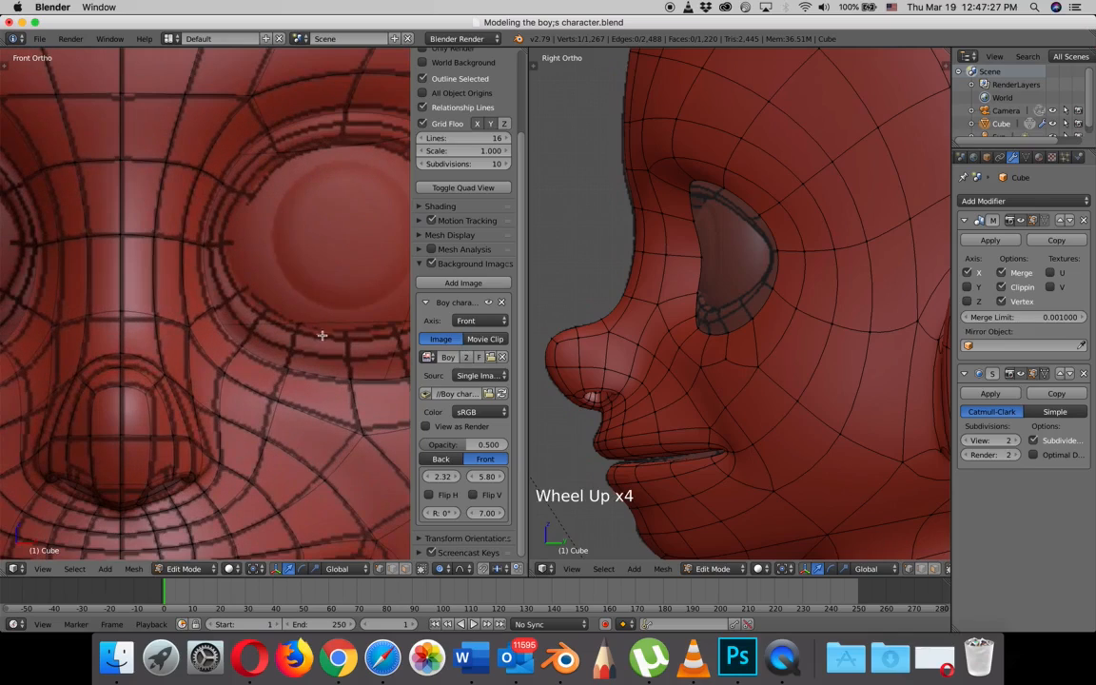
scroll(323, 337, down, 2)
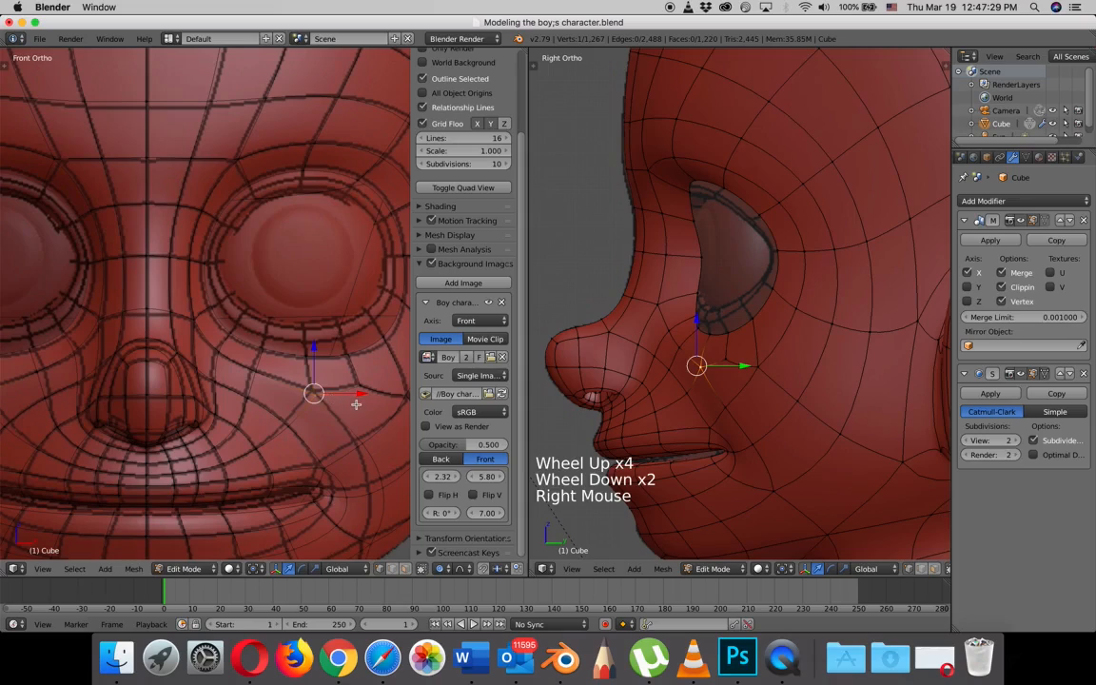
key(g)
right_click(356, 403)
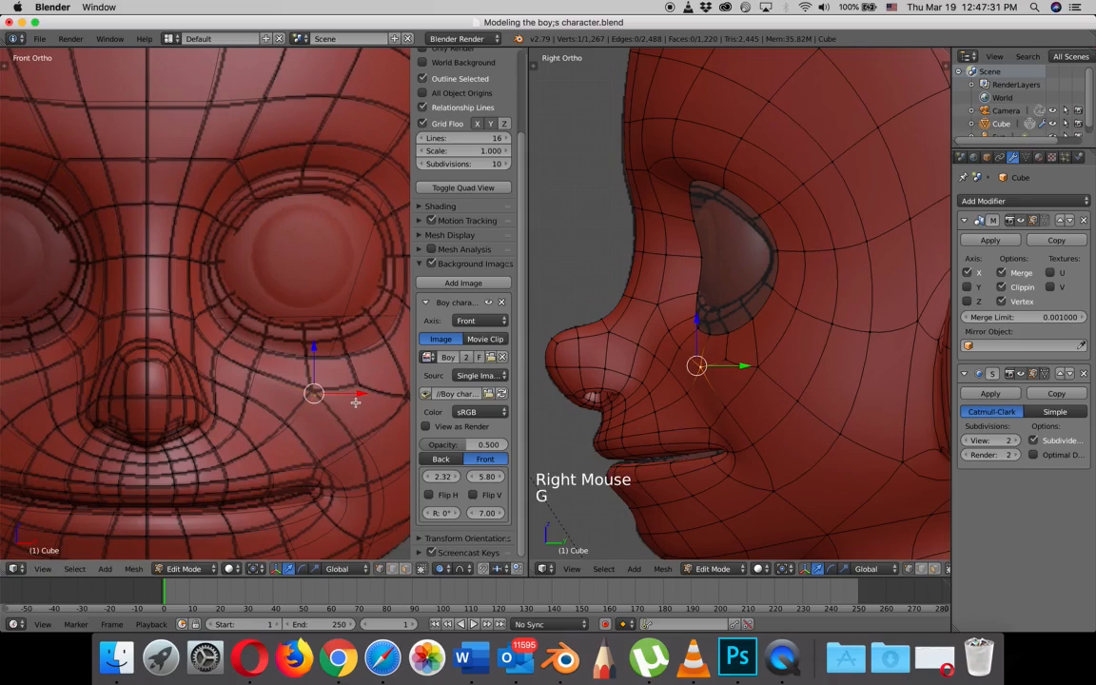
key(o)
key(g)
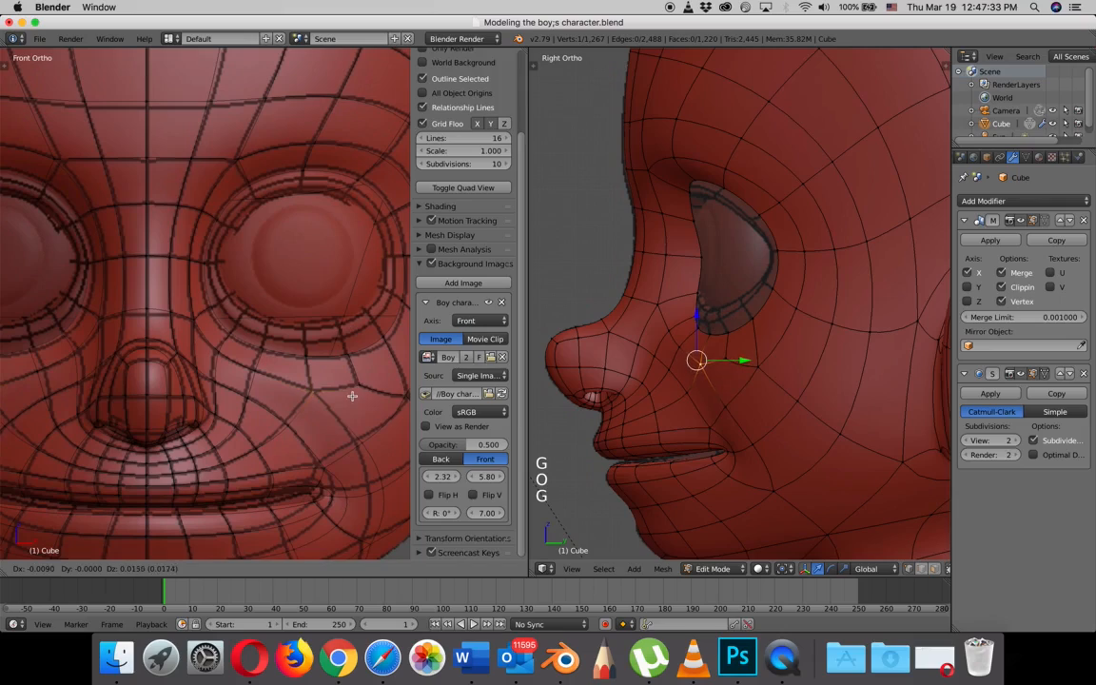
- Reposition the neighbouring cheek vertices between the eye and mouth corner in the front view to follow the reference
right_click(285, 381)
key(g)
click(288, 426)
right_click(371, 444)
key(g)
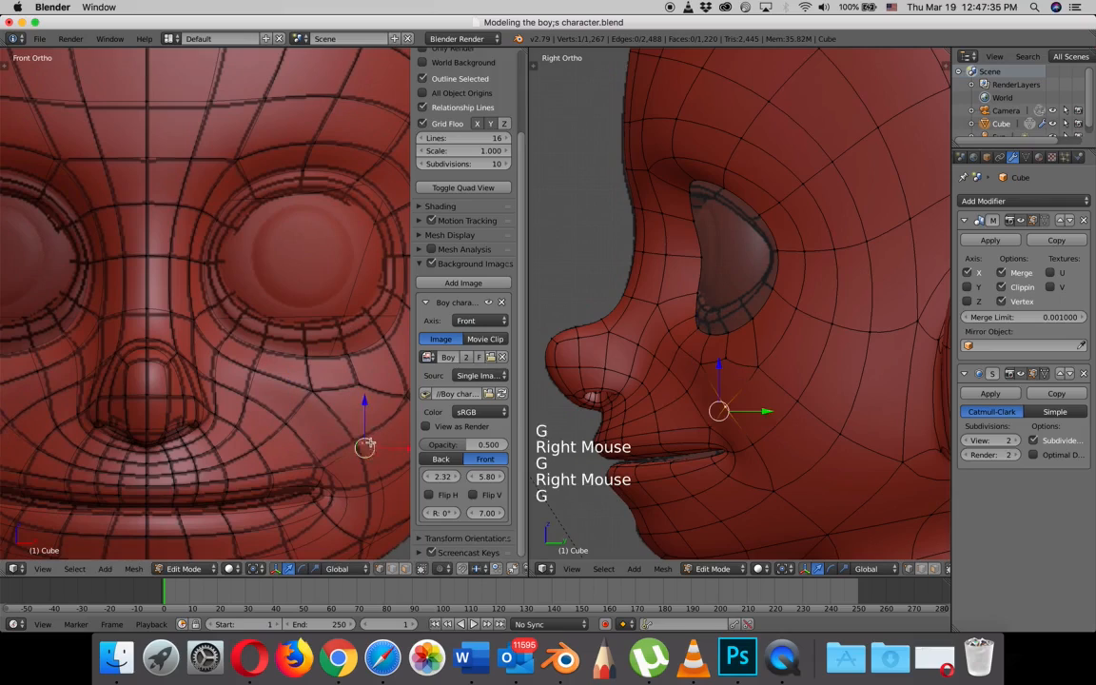
click(365, 441)
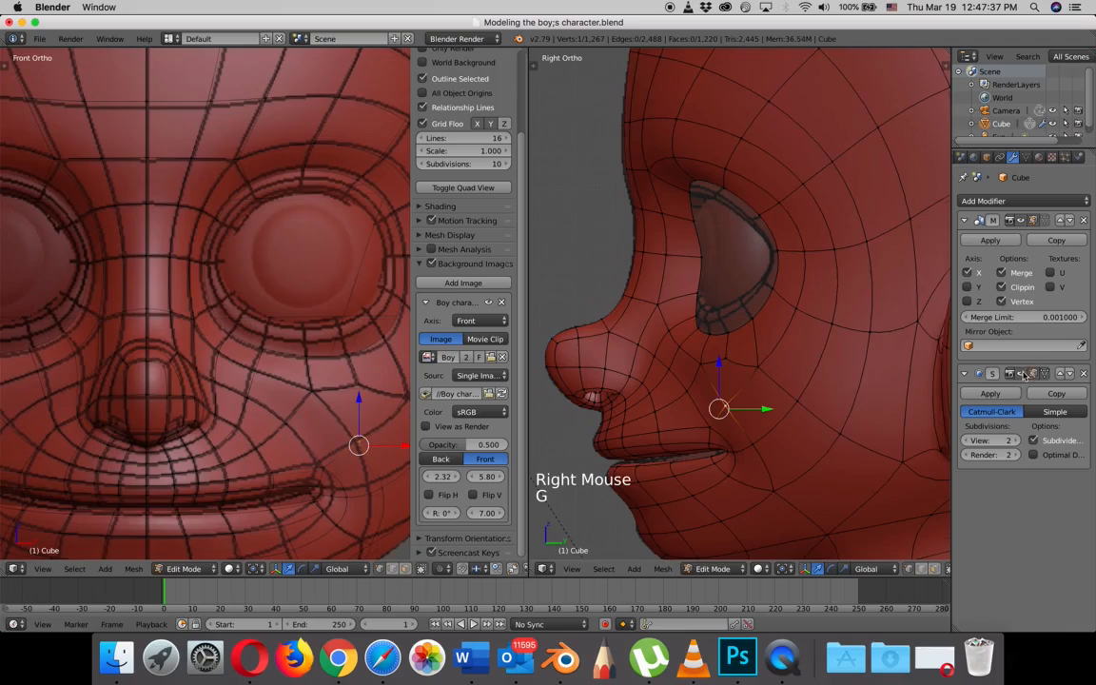
- Hide the subdivision surface effect on the mesh and align the vertices around the mouth corner with the reference wireframe
click(229, 361)
right_click(333, 465)
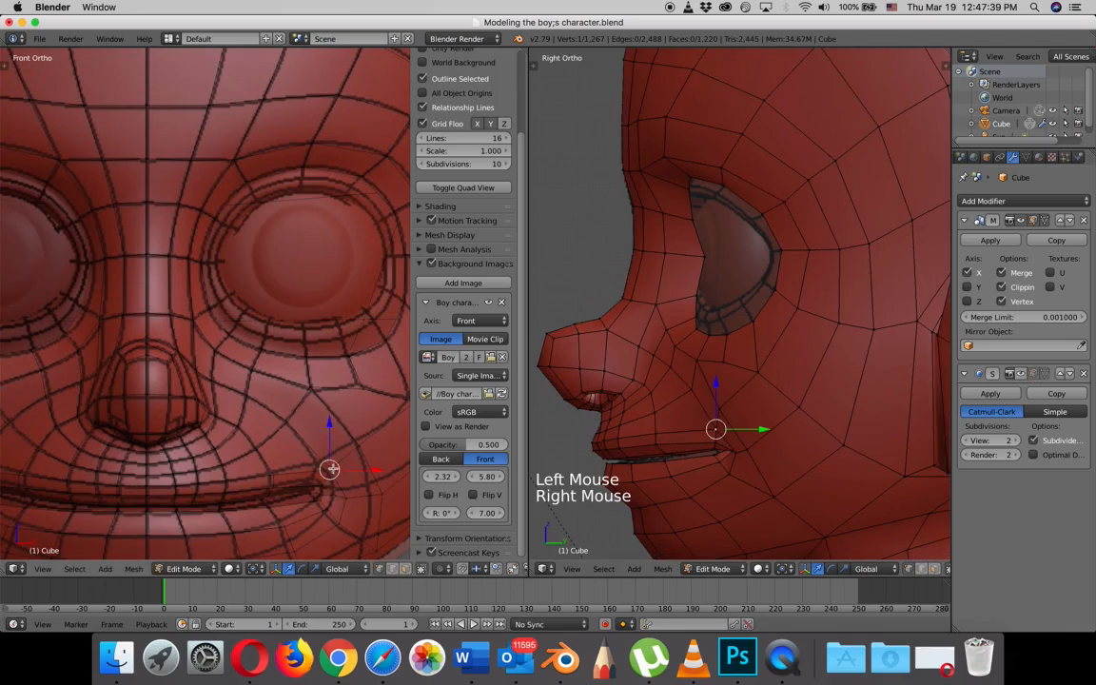
key(g)
click(331, 463)
right_click(349, 498)
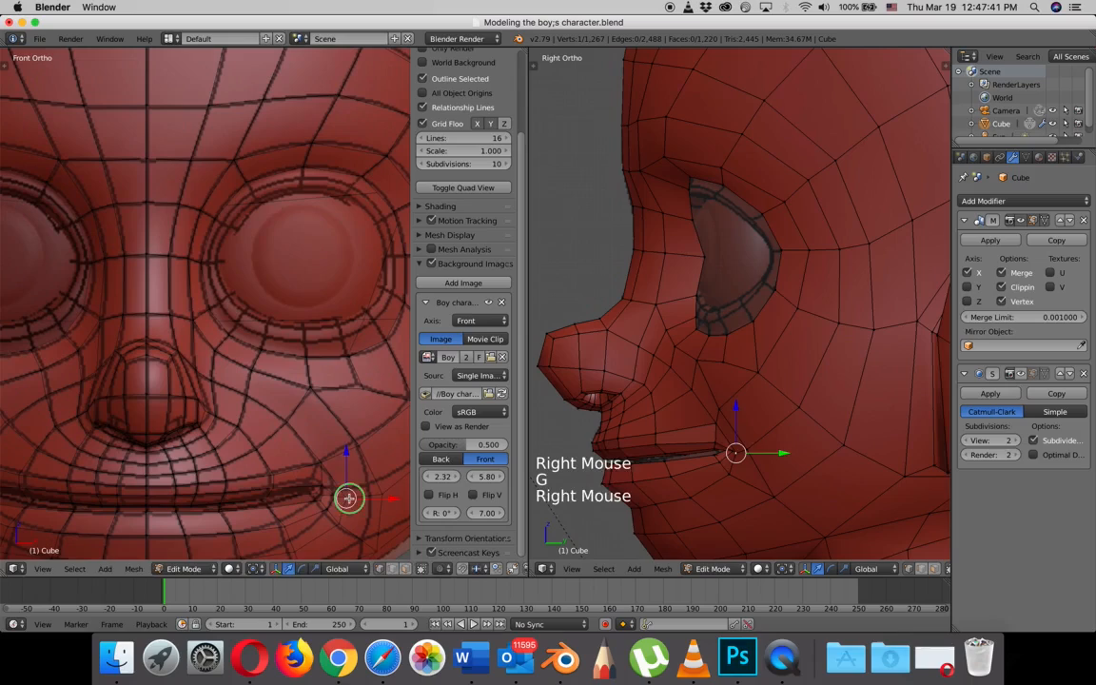
key(g)
click(340, 491)
right_click(372, 485)
key(g)
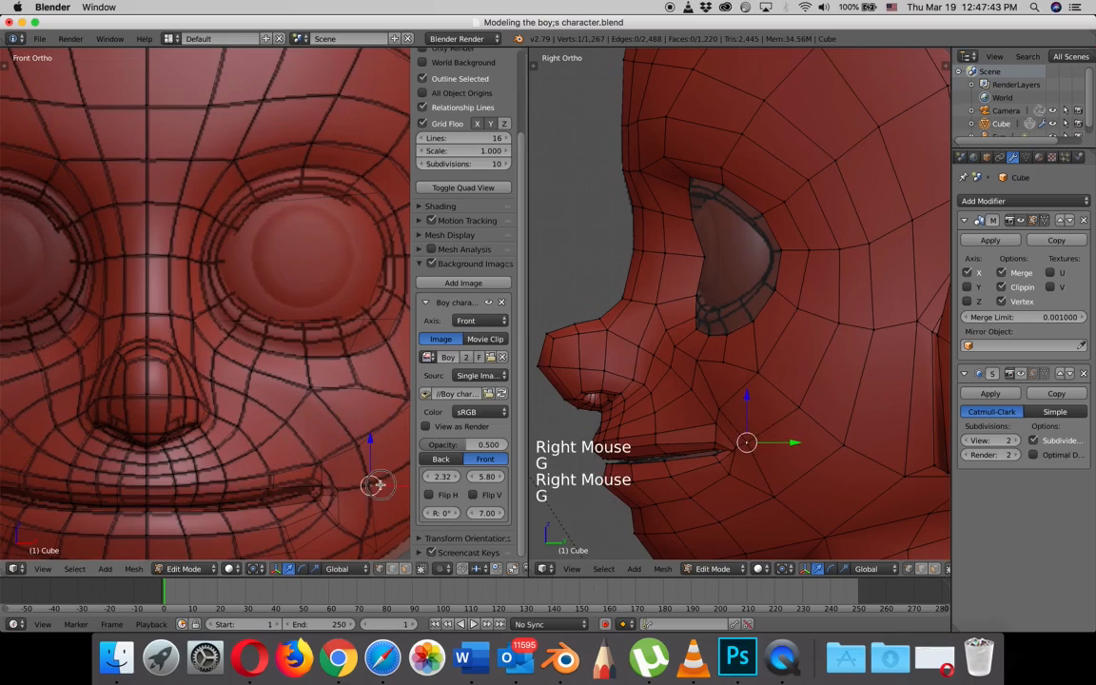
- Move the lower cheek vertex and the vertices below the mouth corner in the front view to match the reference
right_click(376, 545)
key(g)
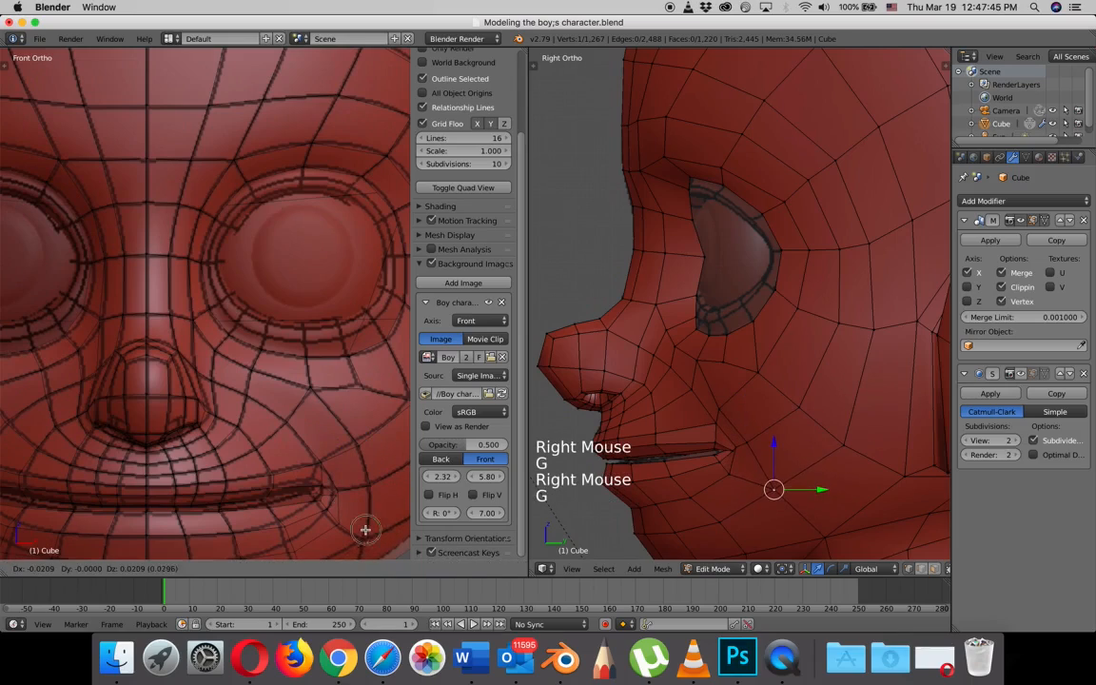
click(366, 529)
right_click(343, 525)
key(g)
click(333, 517)
right_click(294, 548)
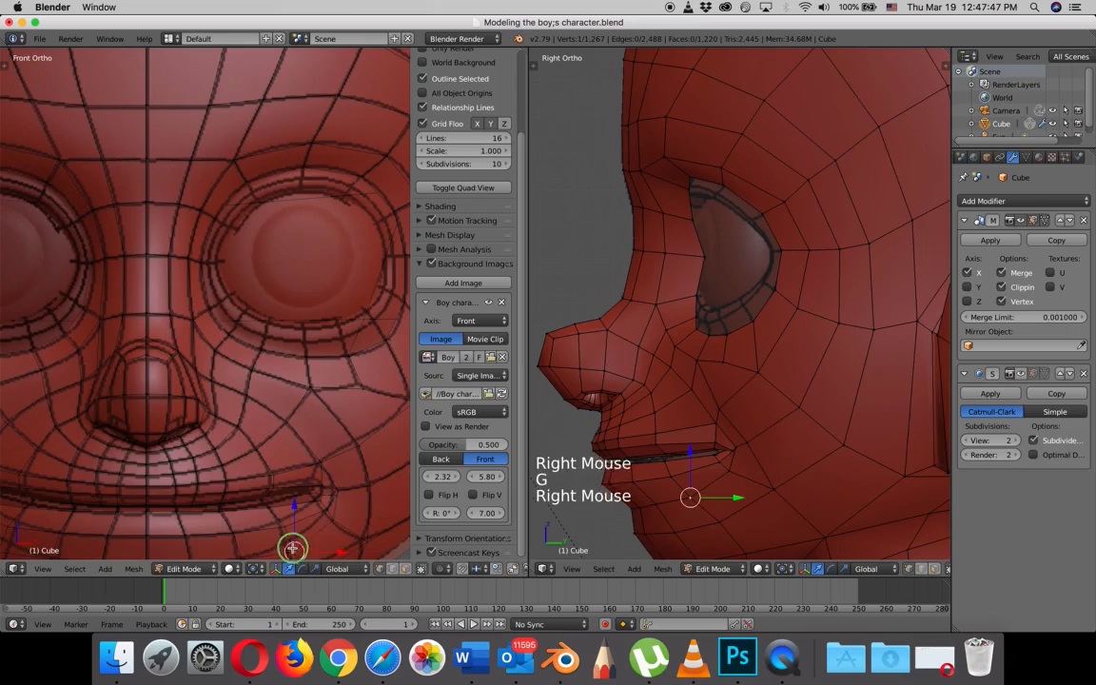
key(g)
click(282, 544)
- Extrude the eye opening's edge loop, scale it inward to the next reference ring, and shift it slightly along Y in the side view
scroll(330, 317, up, 2)
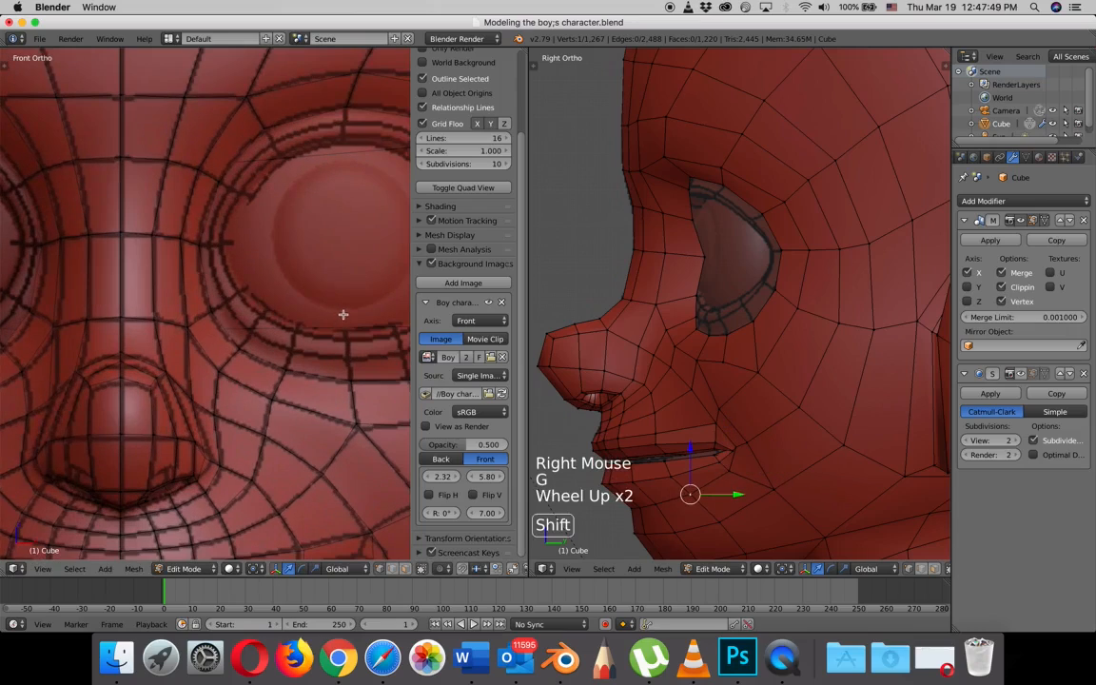
shift+middle_drag(343, 313, 270, 340)
shift+scroll(270, 339, down, 1)
key(n)
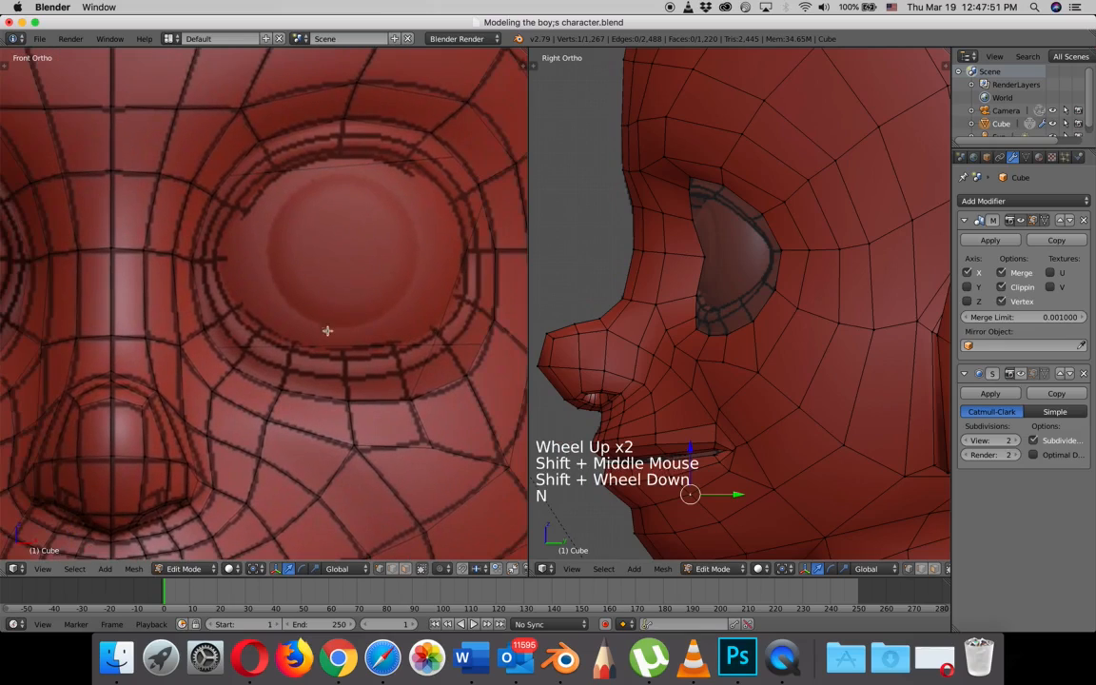
scroll(362, 325, up, 2)
scroll(394, 352, down, 3)
right_click(399, 382)
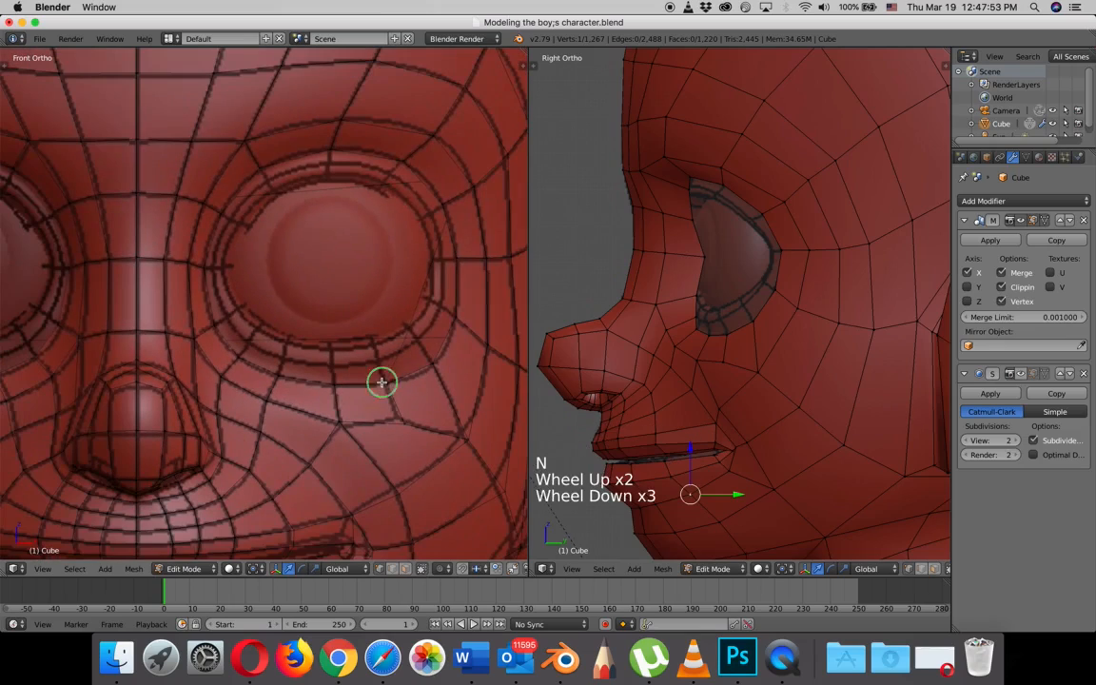
alt+right_click(752, 320)
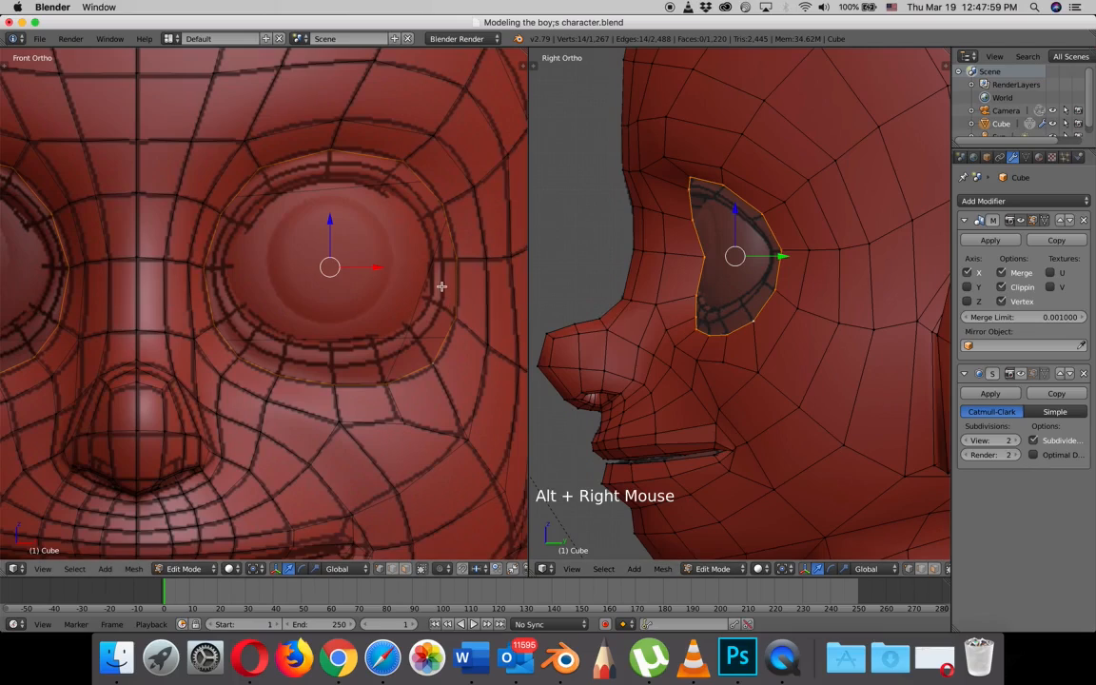
key(e)
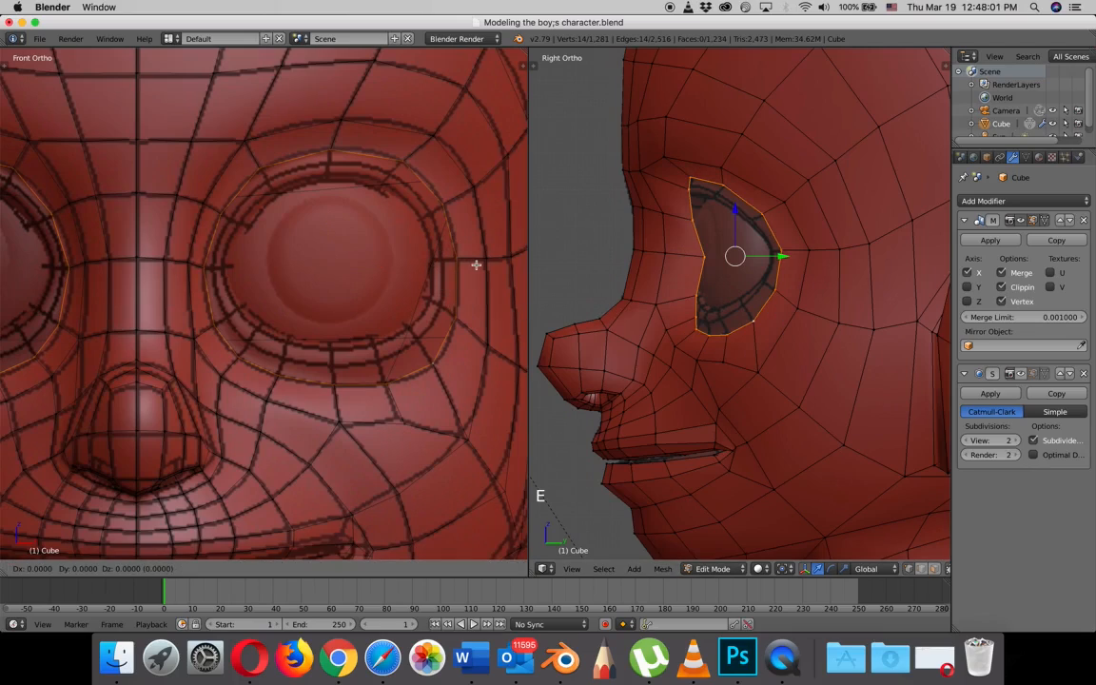
key(s)
click(461, 263)
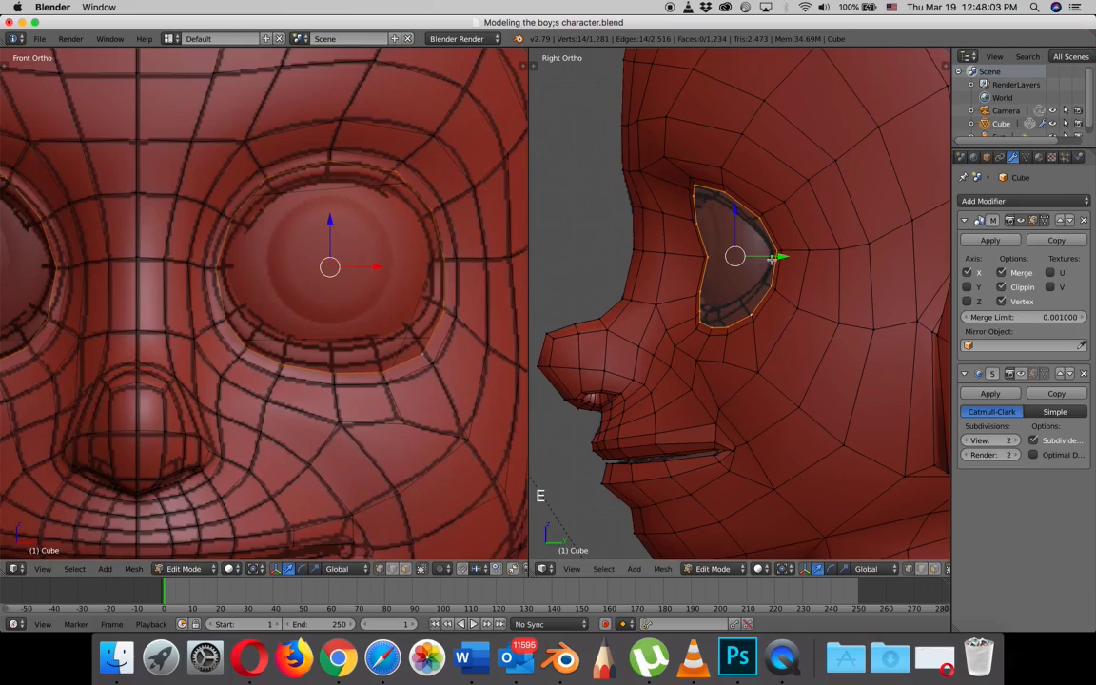
click(776, 249)
click(779, 253)
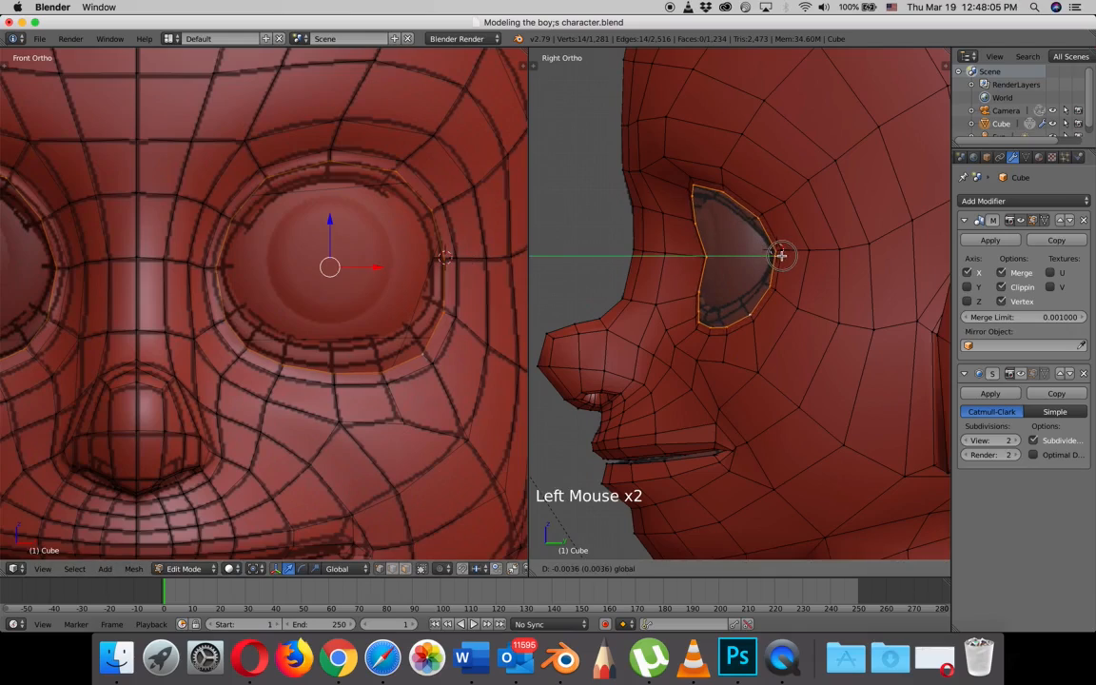
- Raise the lower rim vertices of the new eye loop in the side view to smooth the lower eyelid curve
scroll(767, 320, up, 5)
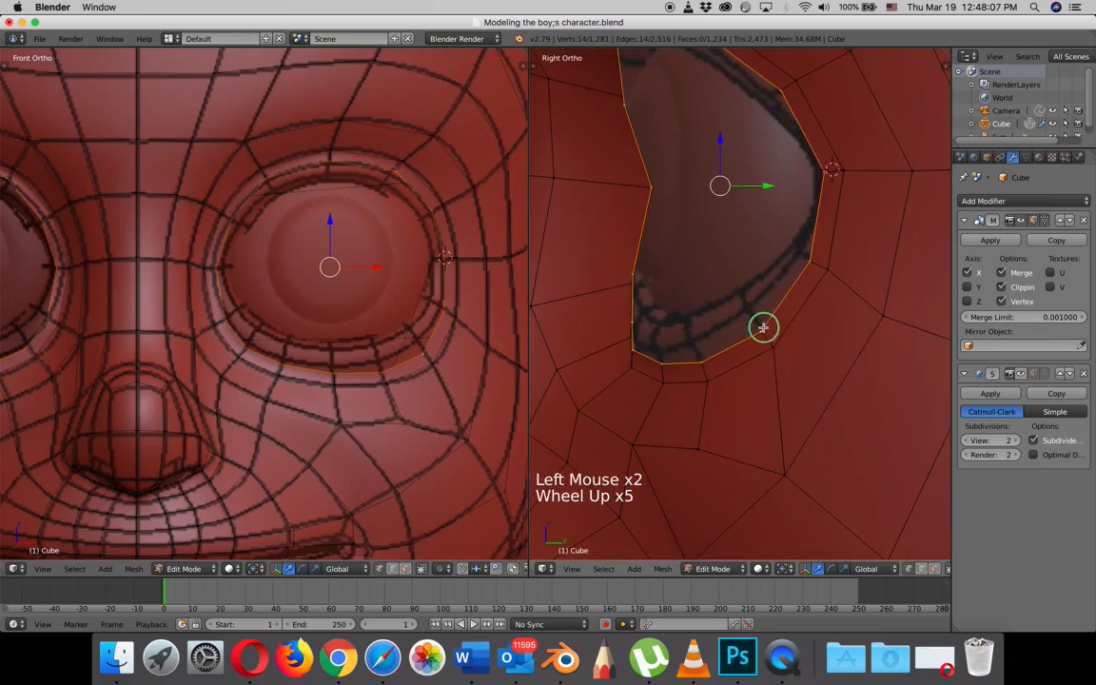
right_click(763, 327)
key(g)
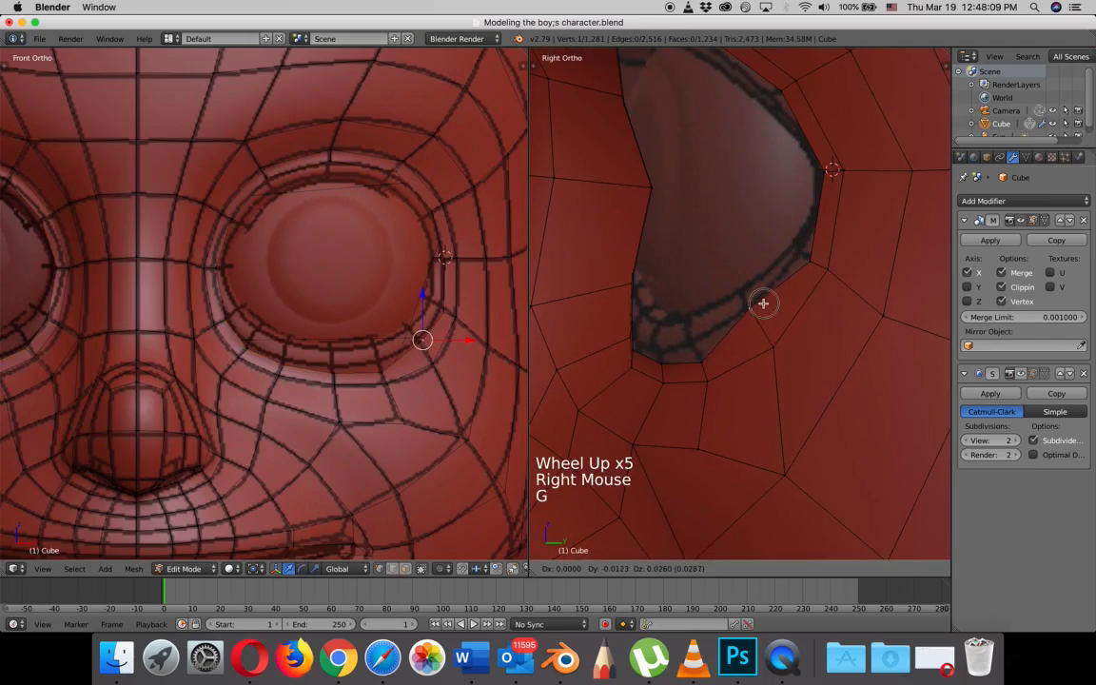
right_click(701, 347)
key(g)
right_click(663, 361)
key(g)
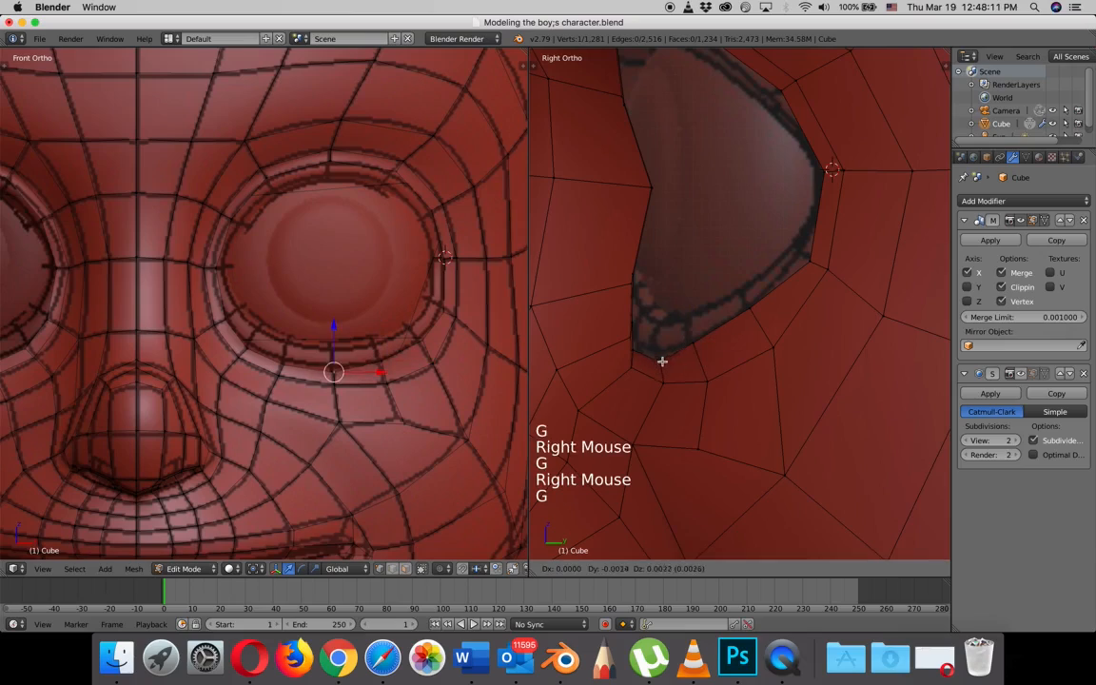
click(659, 354)
- Reposition the eye loop's vertices around the outer corner in the side view to follow the reference rim
right_click(810, 254)
key(g)
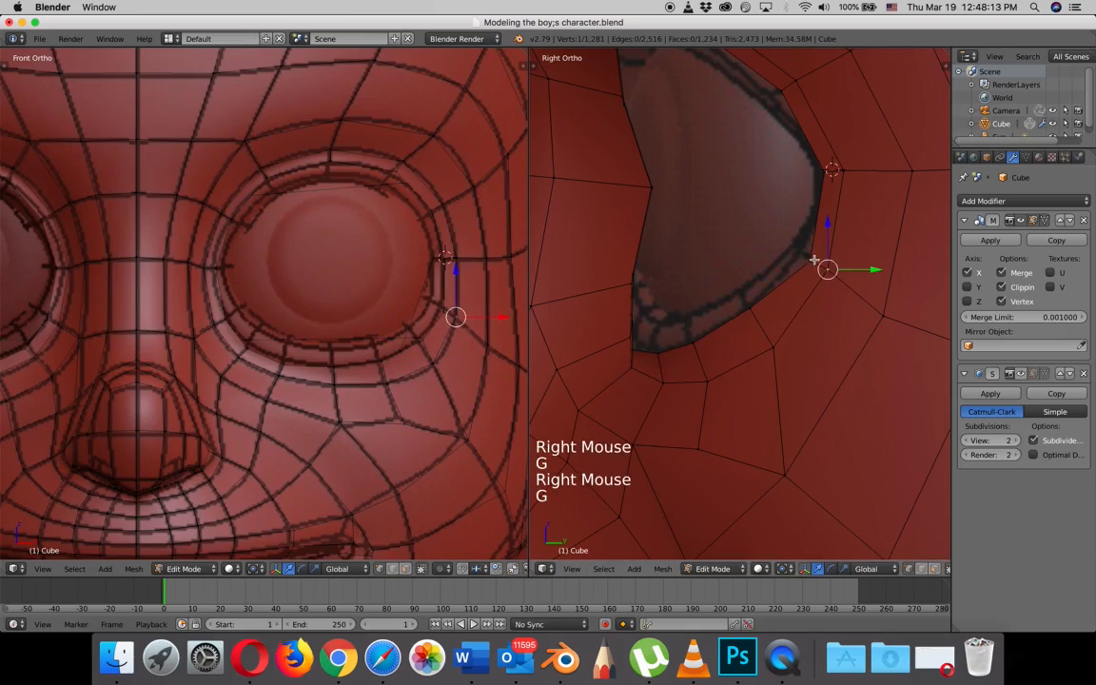
click(802, 252)
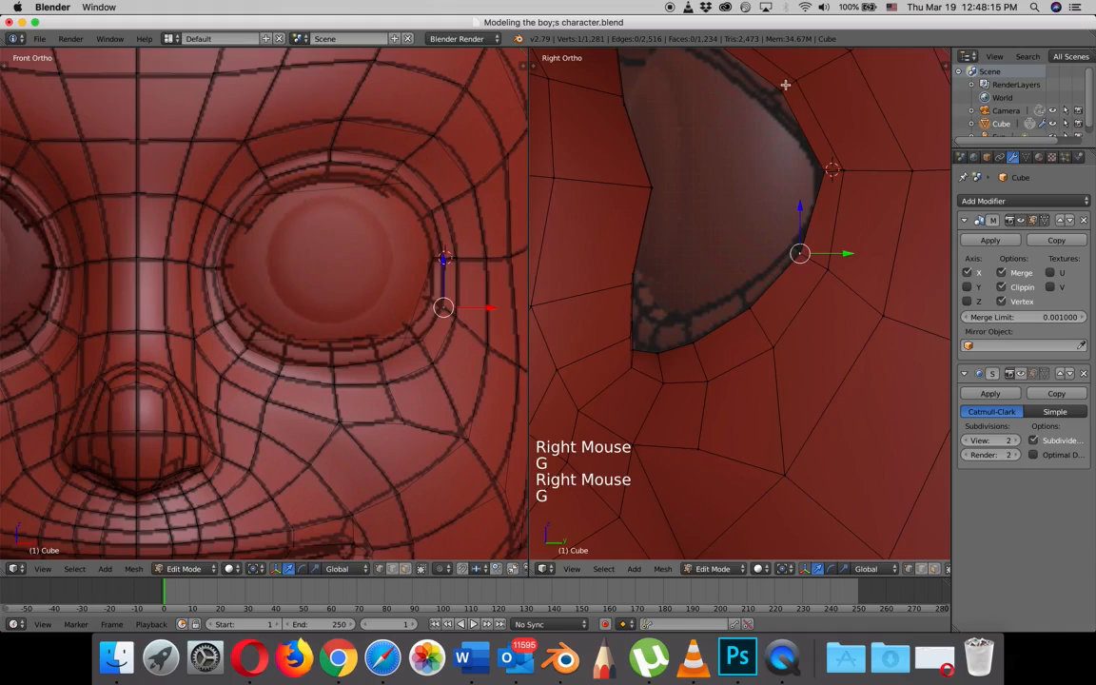
right_click(785, 85)
key(g)
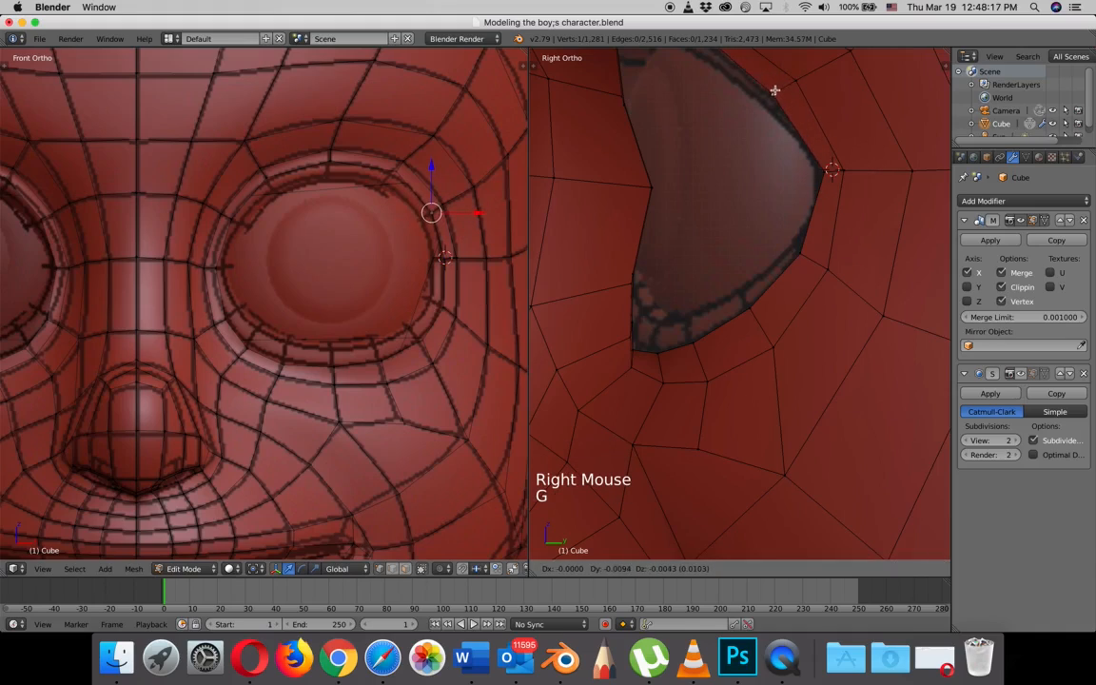
click(771, 92)
right_click(832, 170)
key(g)
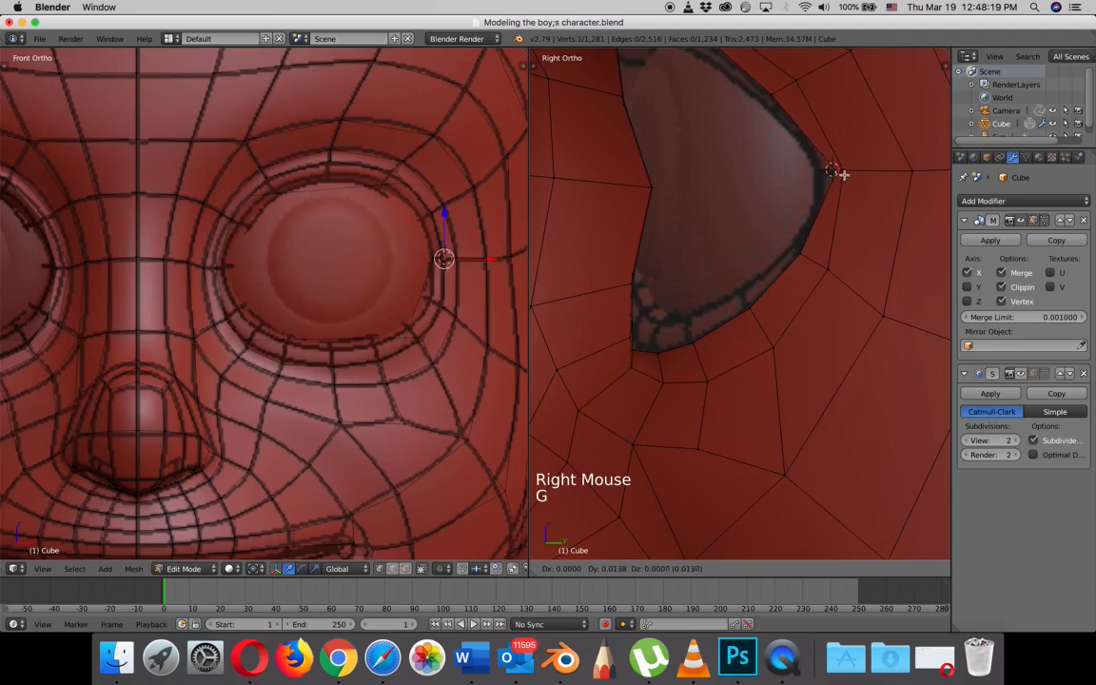
click(832, 171)
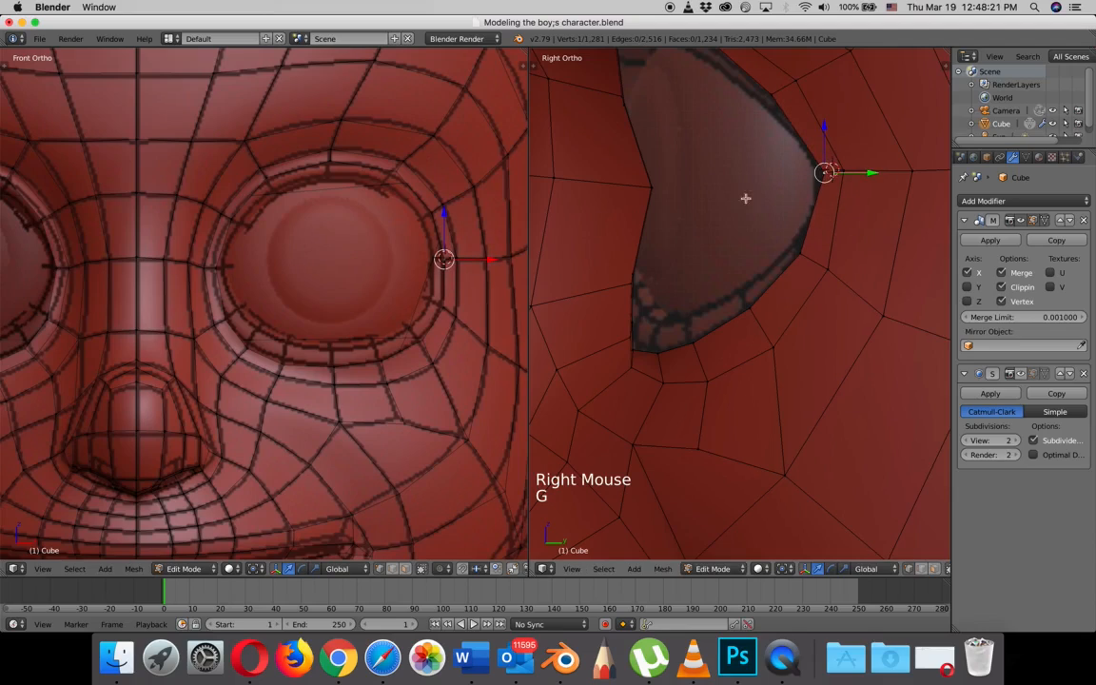
- Adjust the eye loop's lower front vertex and its two upper rim vertices in the side view to refine the opening
right_click(633, 350)
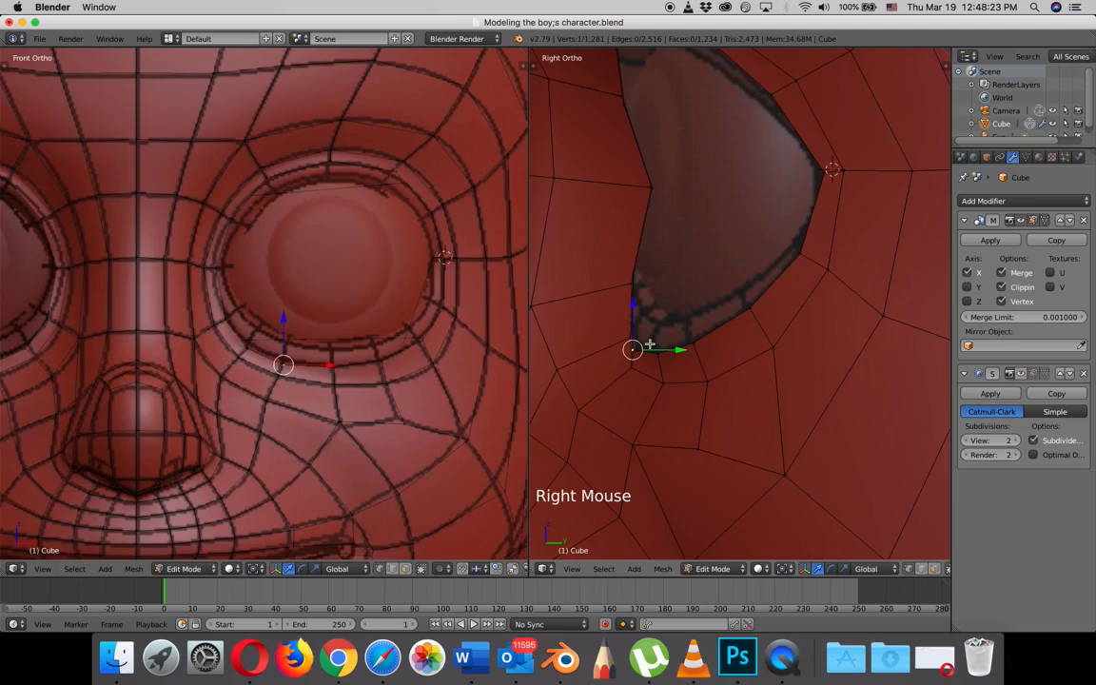
key(g)
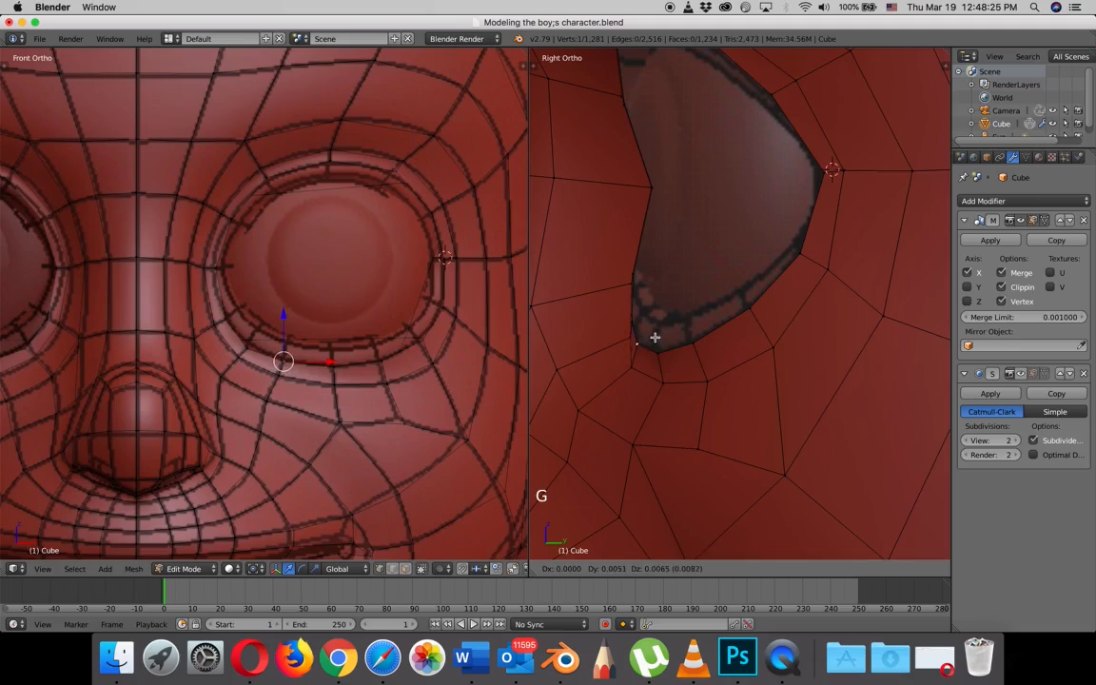
click(652, 333)
shift+middle_drag(667, 167, 686, 379)
right_click(714, 237)
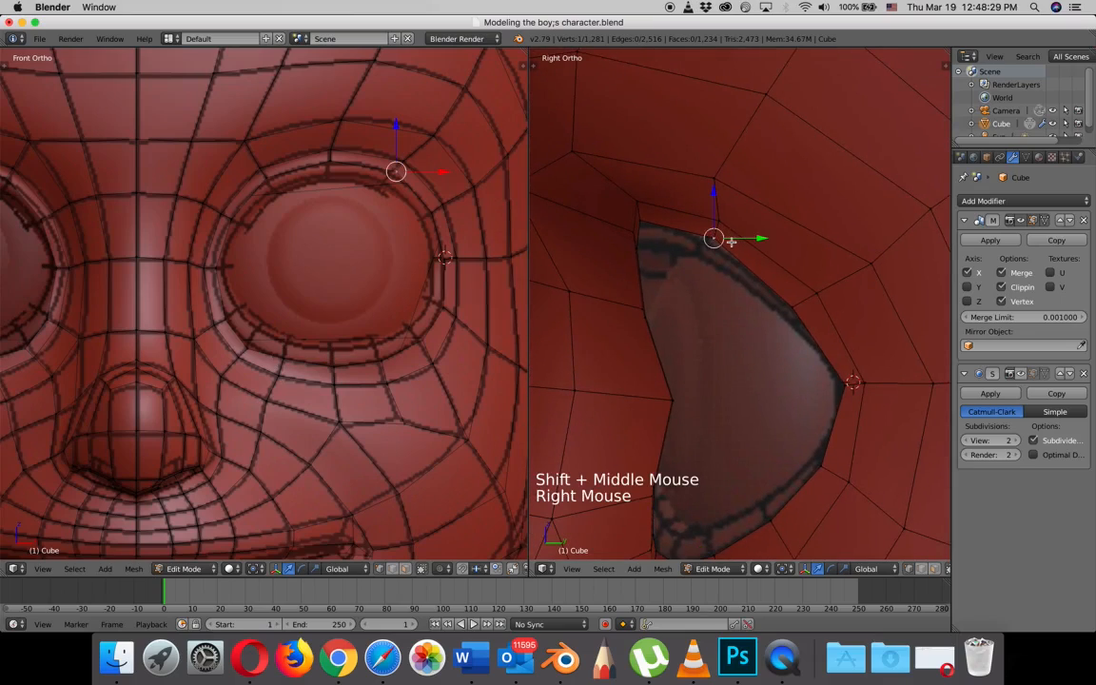
key(g)
click(719, 247)
right_click(638, 222)
key(g)
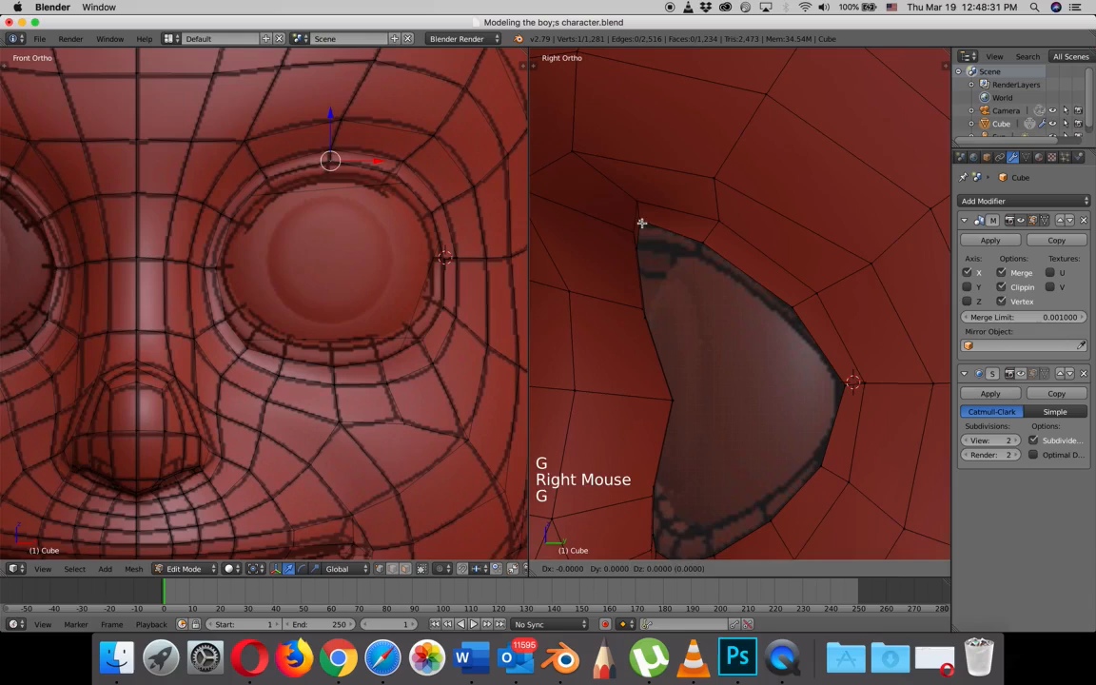
click(640, 224)
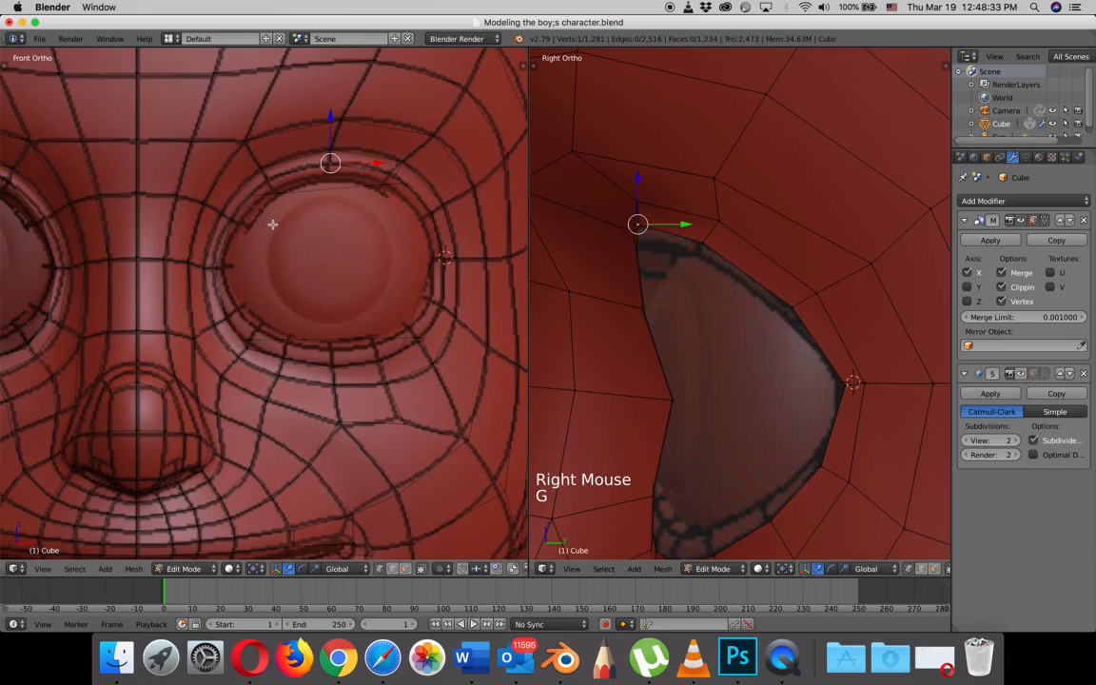
- Lower the opacity of the front-view background reference image to about 0.21
scroll(272, 224, up, 3)
scroll(342, 244, down, 4)
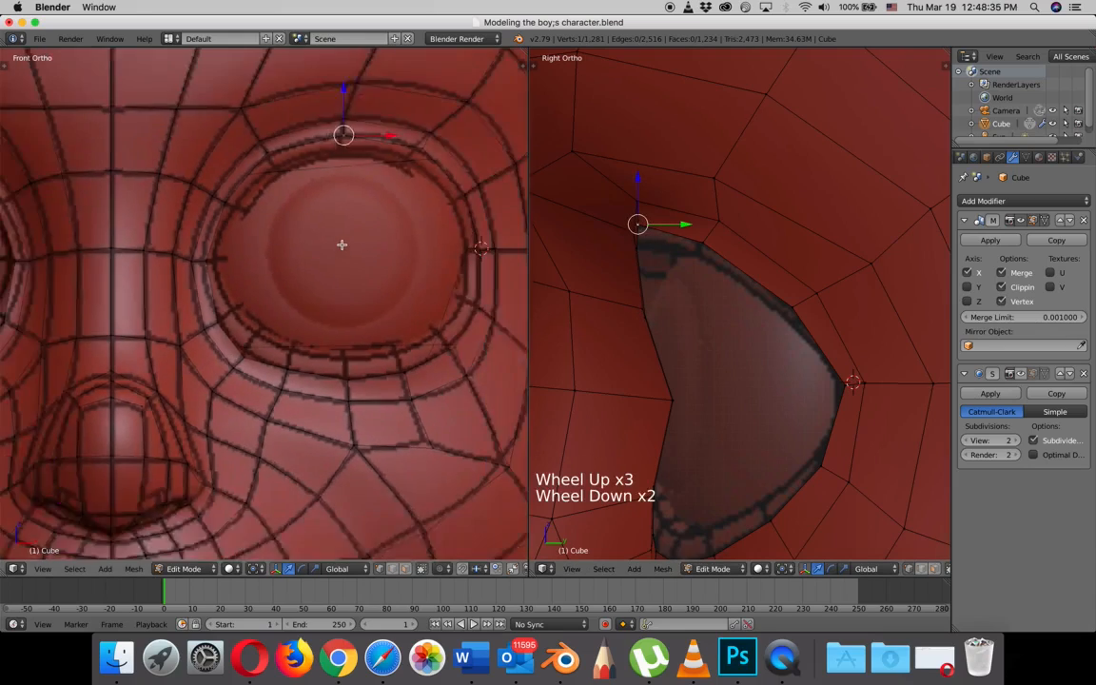
shift+middle_drag(343, 245, 277, 240)
shift+scroll(277, 240, down, 1)
scroll(276, 240, up, 4)
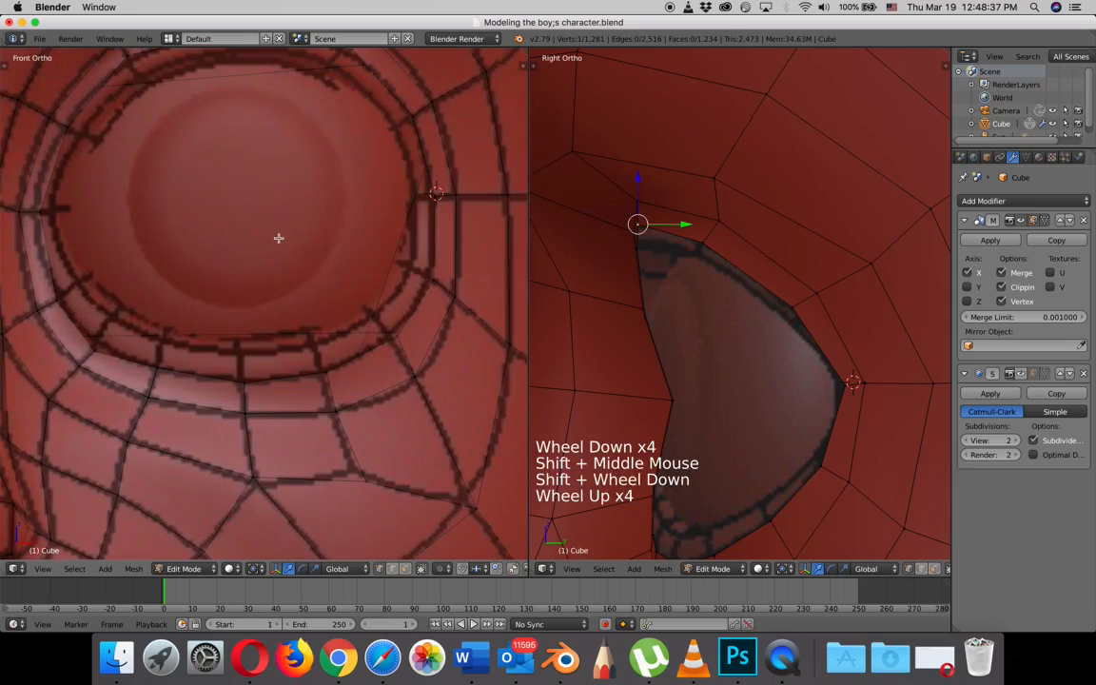
scroll(336, 250, down, 3)
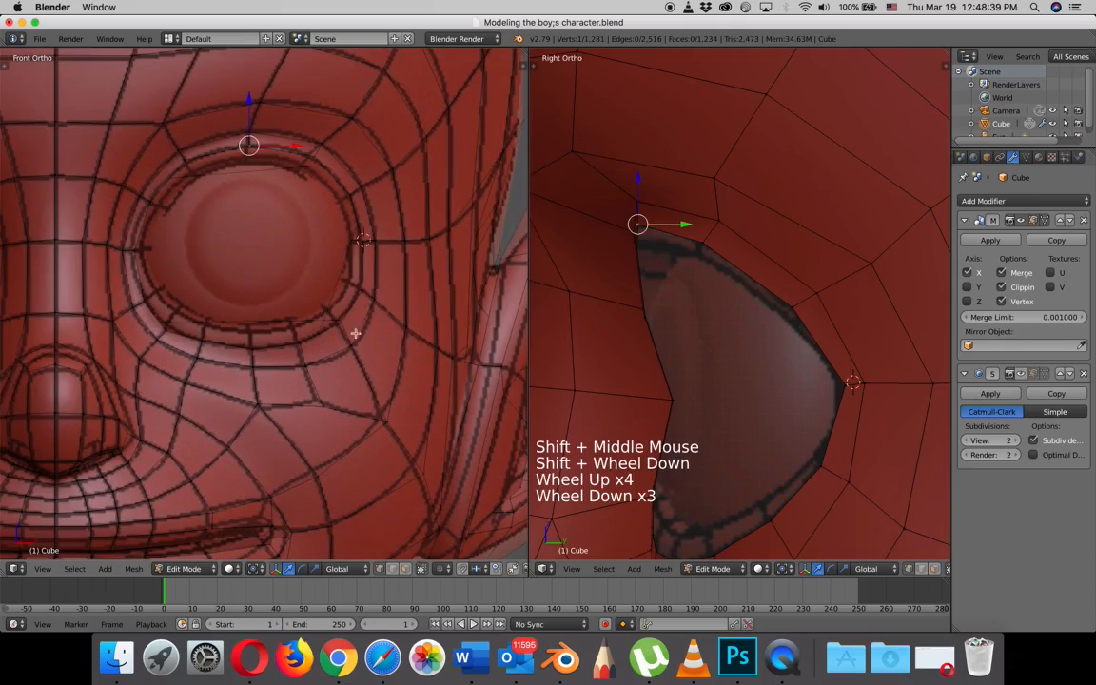
key(n)
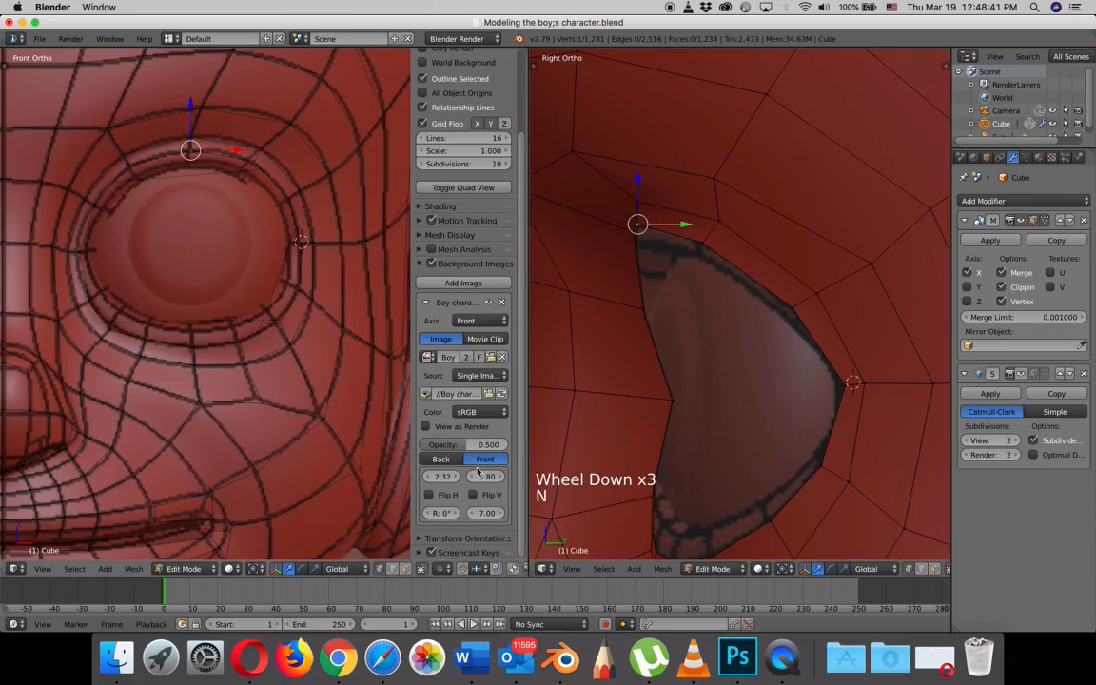
drag(464, 453, 418, 451)
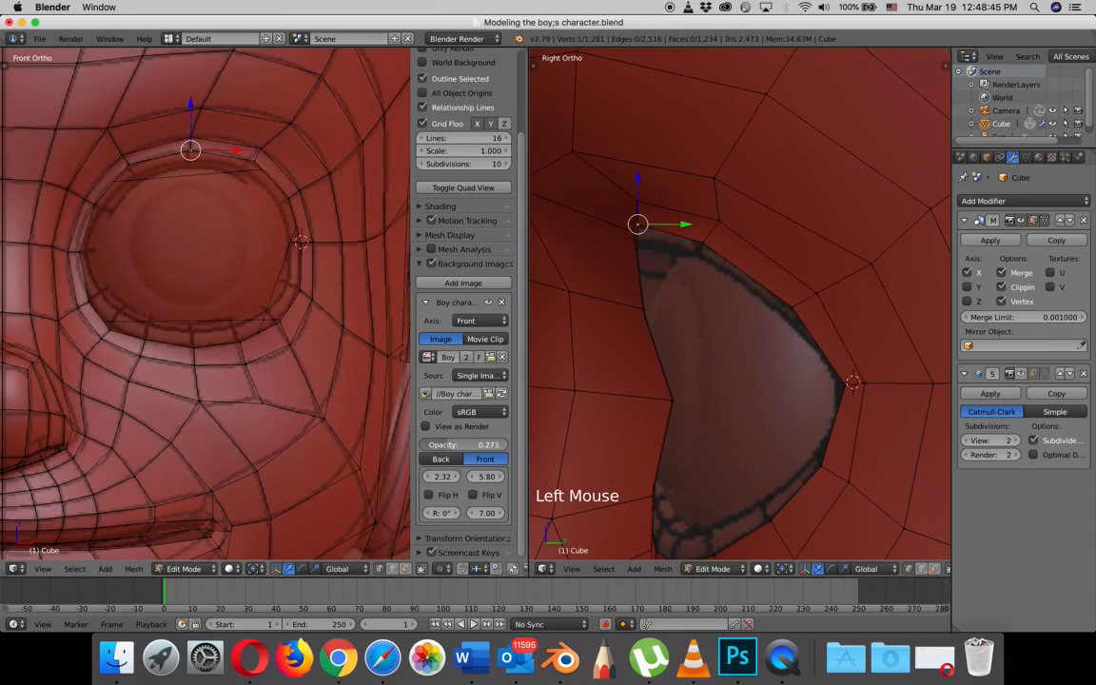
drag(462, 445, 456, 445)
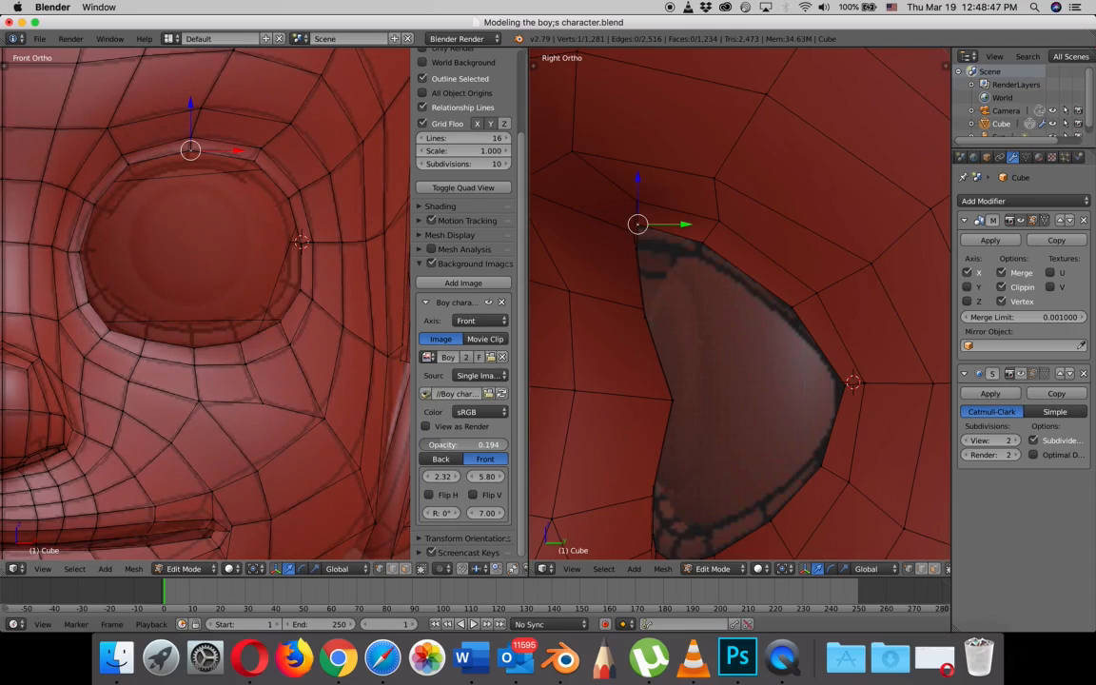
- Reposition the innermost eye loop's vertices along its lower nose-side corner in the front view to match the reference ring
scroll(128, 322, up, 3)
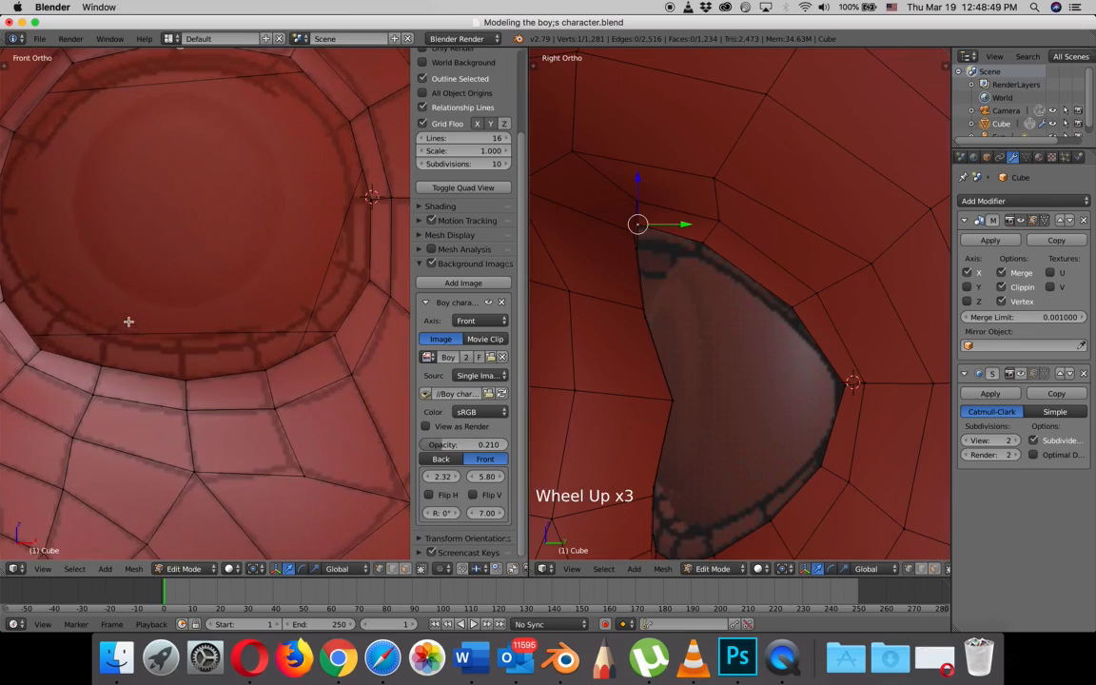
right_click(38, 331)
shift+middle_drag(73, 340, 171, 359)
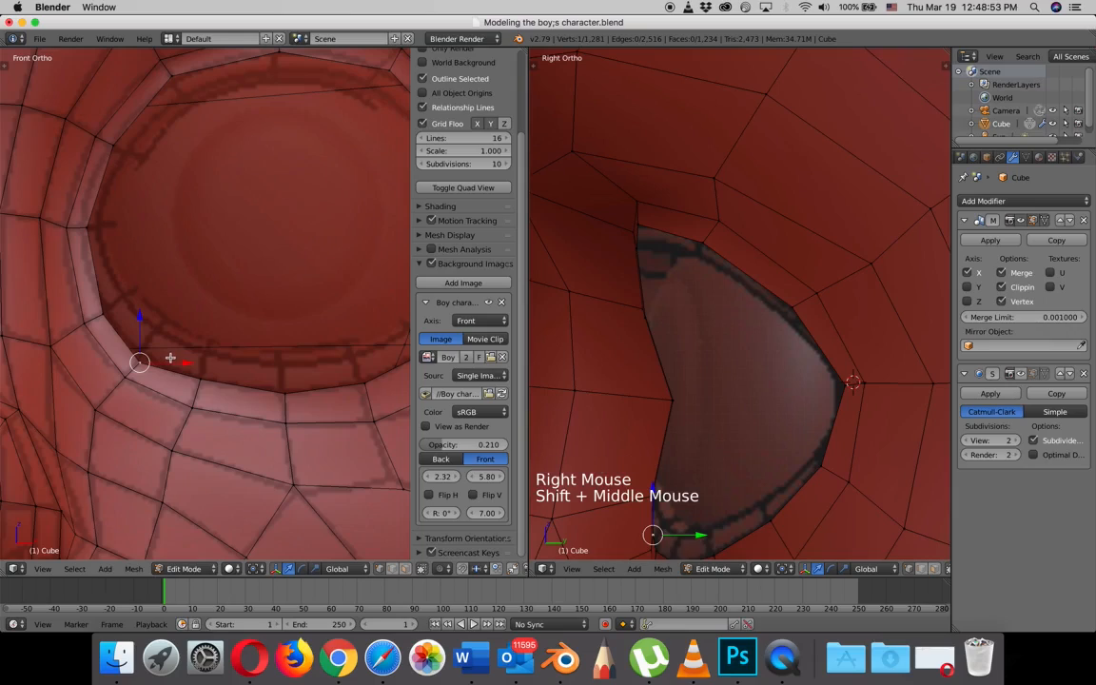
key(g)
right_click(106, 306)
key(g)
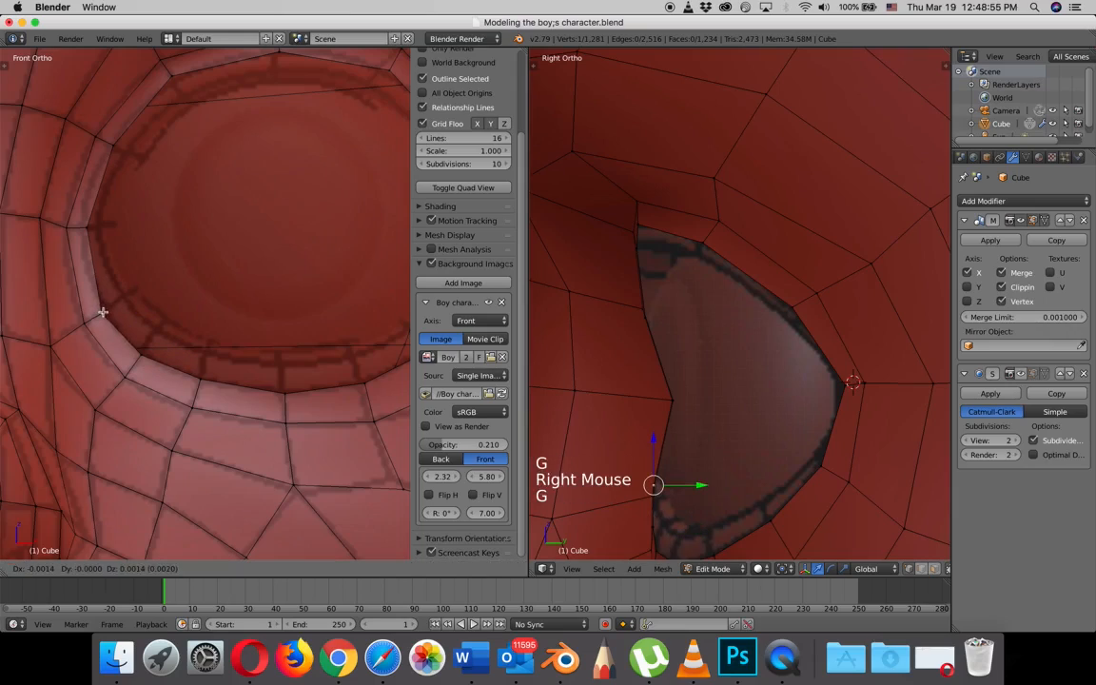
right_click(99, 181)
key(g)
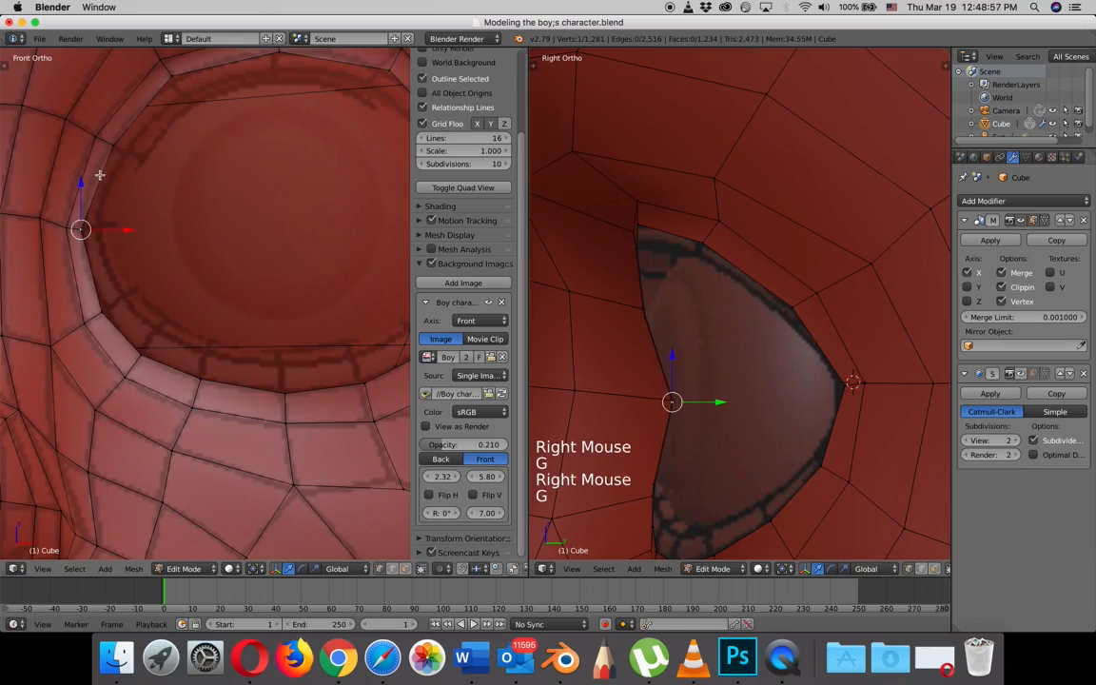
- Align the eye loop's two upper nose-side vertices with the reference ring in the front view
right_click(108, 148)
key(g)
right_click(174, 76)
key(g)
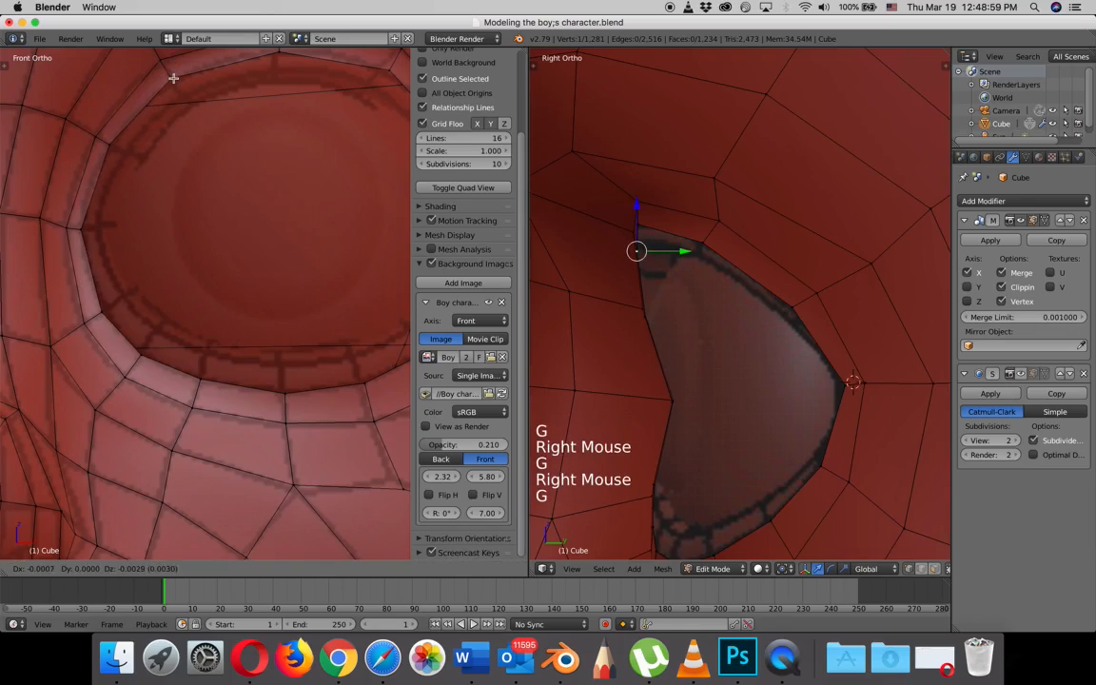
click(173, 78)
- Move the eye loop's top centre vertex and its neighbour toward the outer corner onto the reference ring
shift+middle_drag(259, 138, 201, 263)
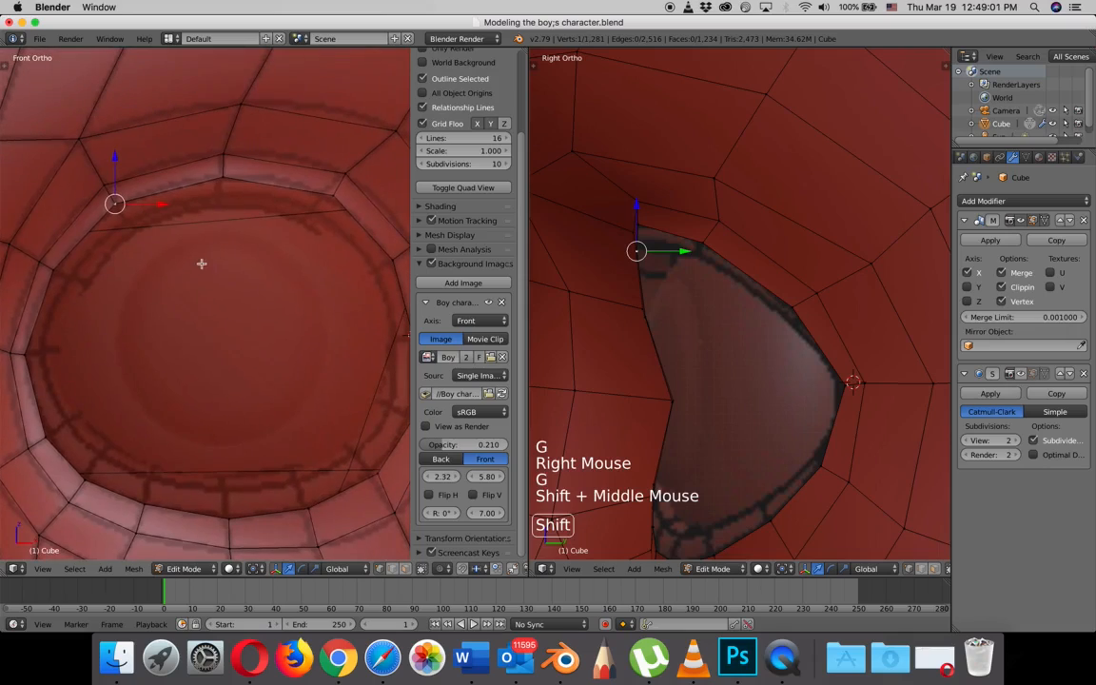
right_click(221, 173)
key(g)
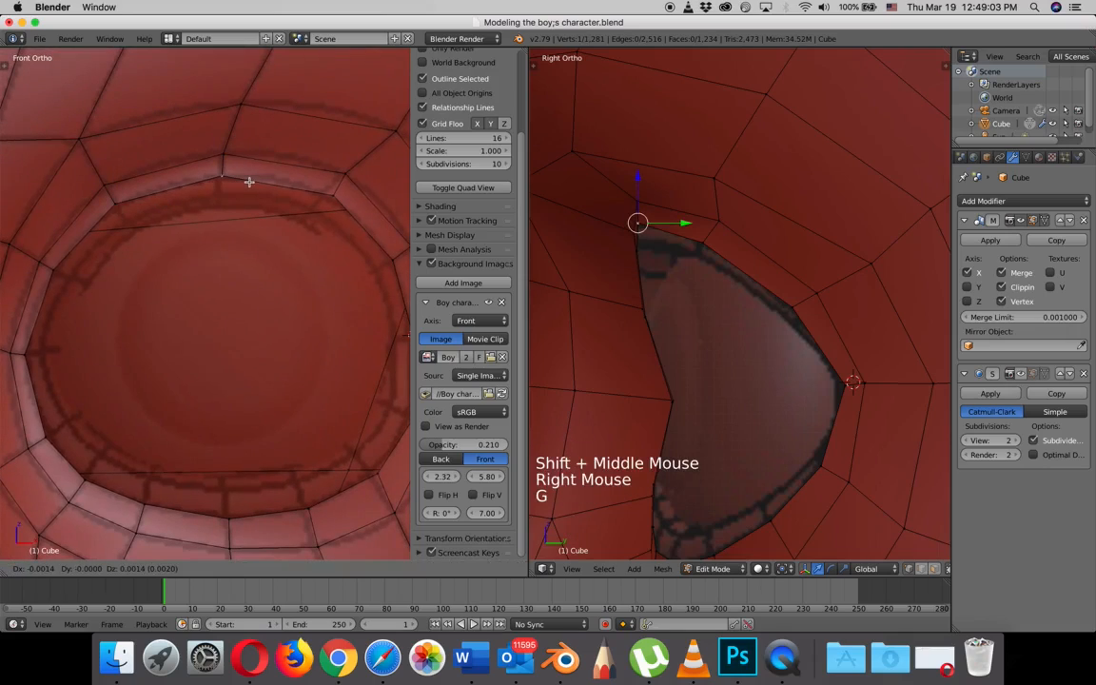
right_click(294, 188)
key(g)
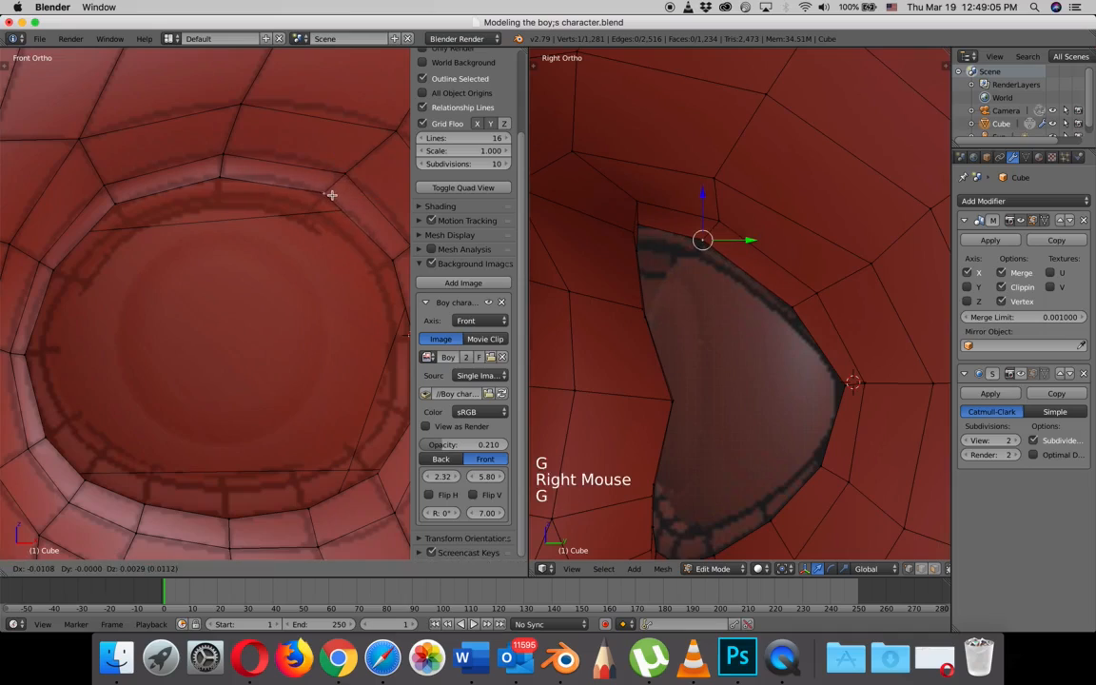
click(326, 192)
- Adjust the eye loop's two lower outer rim vertices in the front view to follow the reference ring
shift+middle_drag(333, 238, 298, 255)
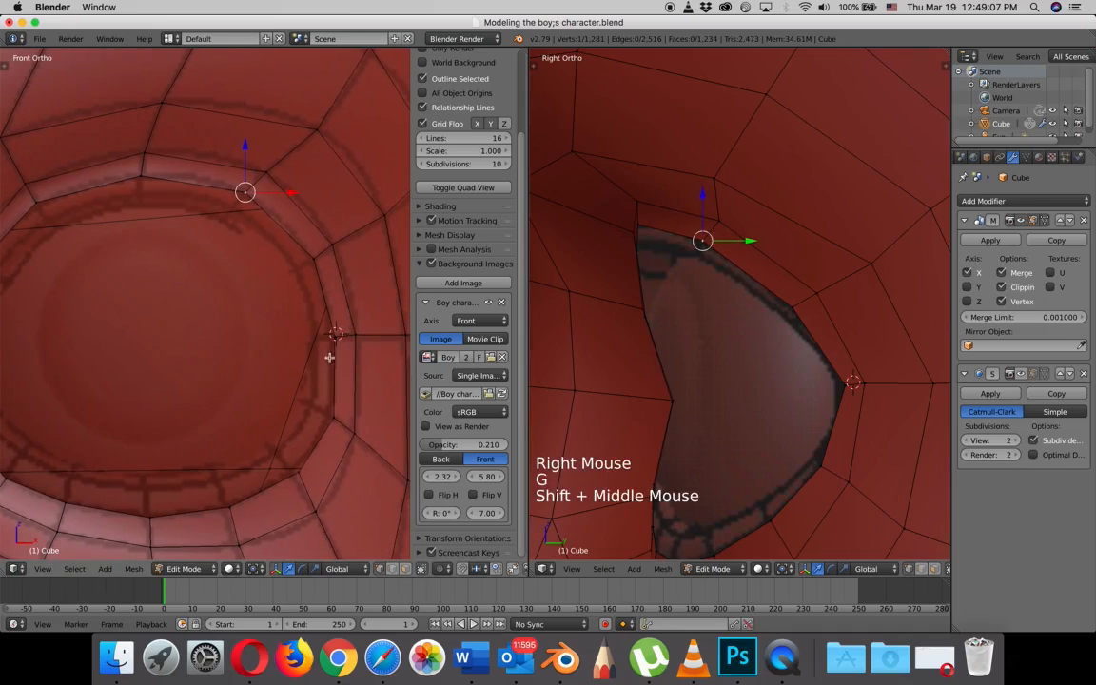
right_click(299, 474)
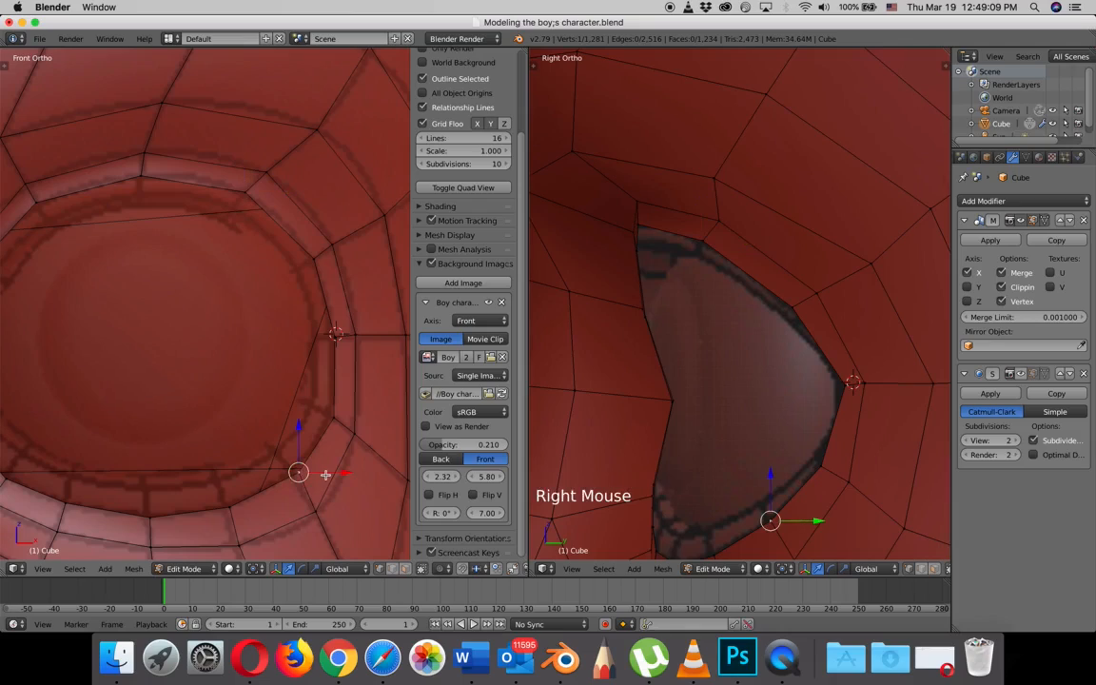
key(g)
click(319, 477)
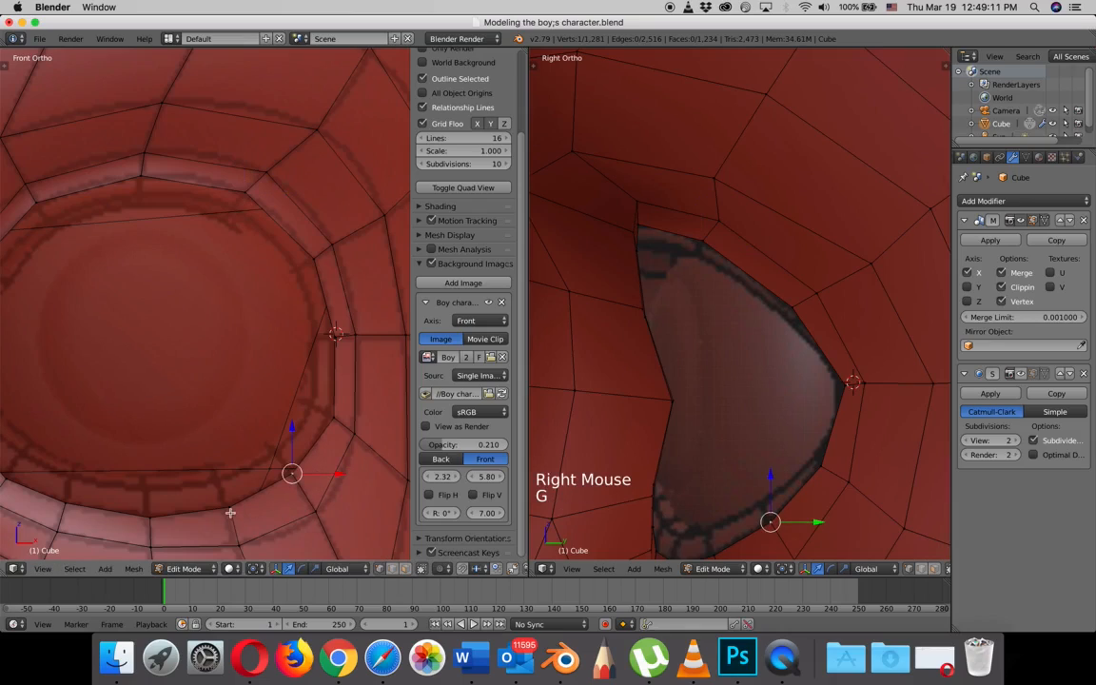
right_click(231, 511)
key(g)
click(229, 514)
- Inspect the eye opening from an angled view with the subdivision preview on, and return to the unsmoothed mesh
scroll(706, 362, down, 3)
middle_drag(706, 362, 908, 355)
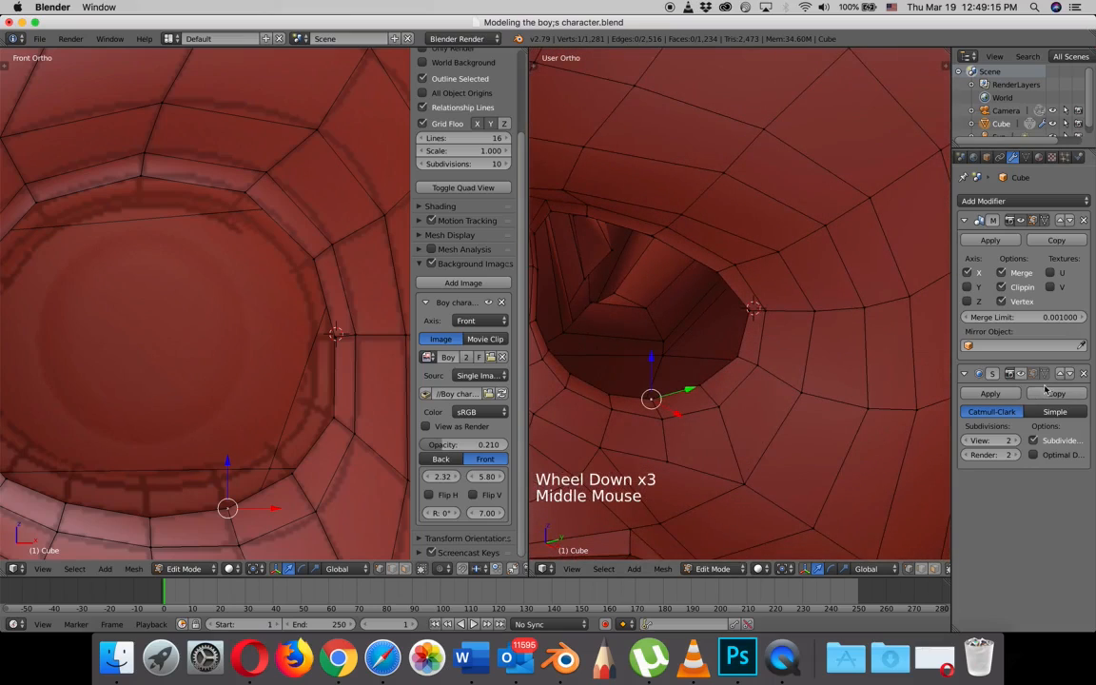
click(751, 371)
scroll(750, 368, down, 5)
middle_drag(750, 369, 725, 355)
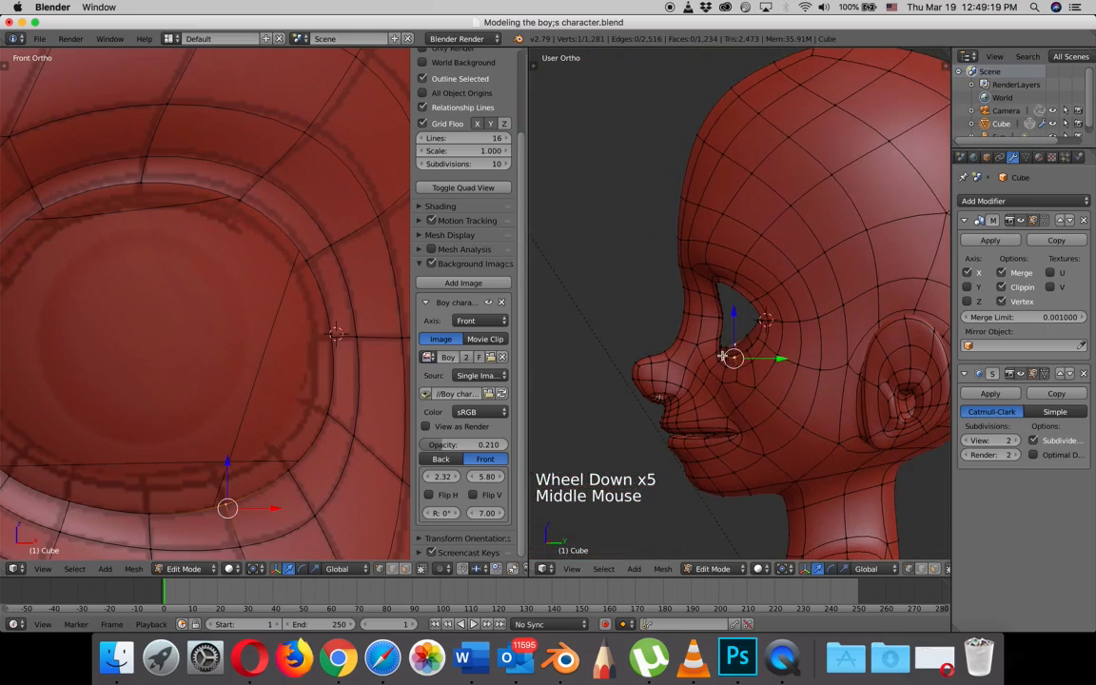
click(1021, 374)
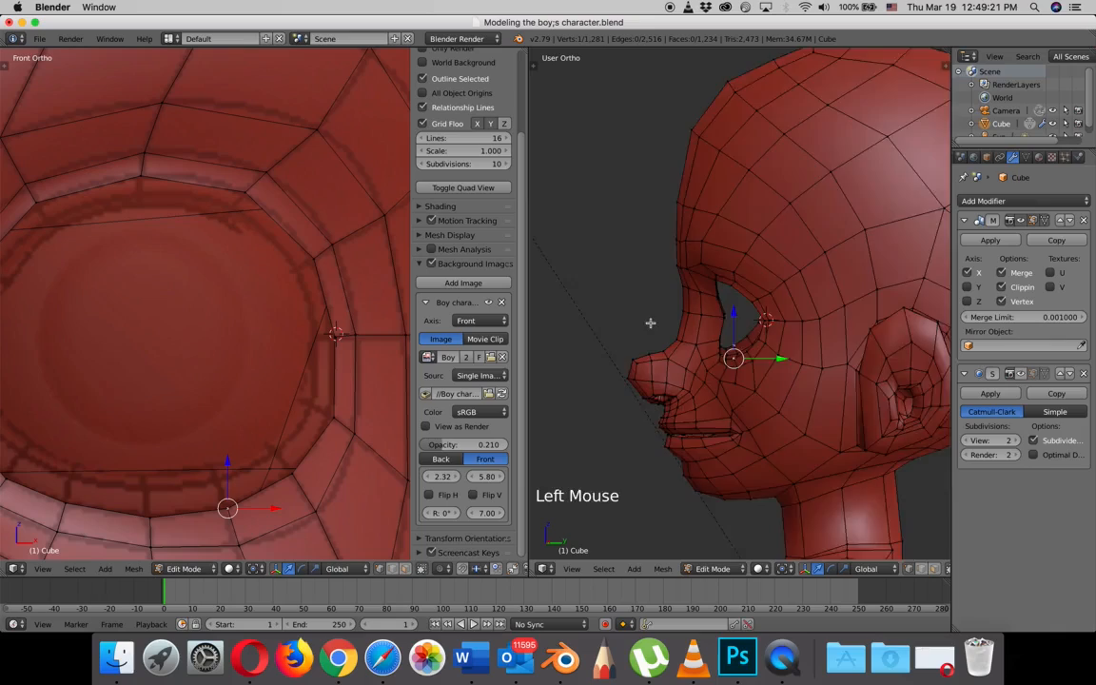
- Extrude the eye opening's edge loop, scale it inward to about 0.91, and shift it slightly forward along Y
scroll(651, 318, up, 4)
right_click(330, 306)
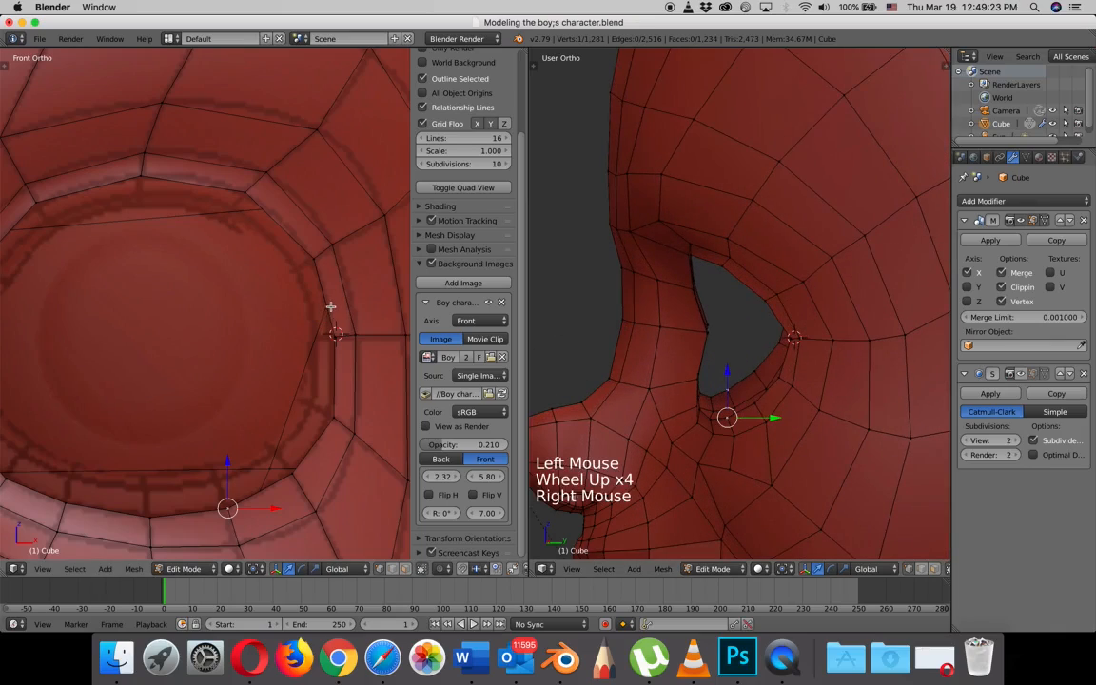
right_click(754, 405)
alt+right_click(754, 402)
alt+right_click(750, 397)
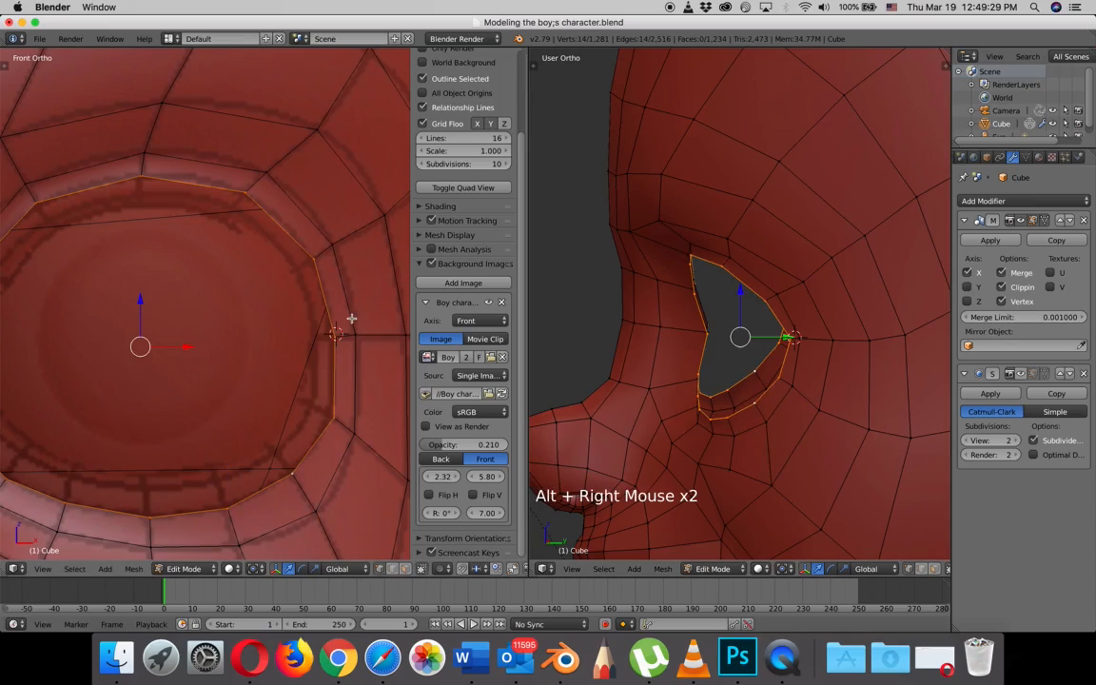
key(e)
key(s)
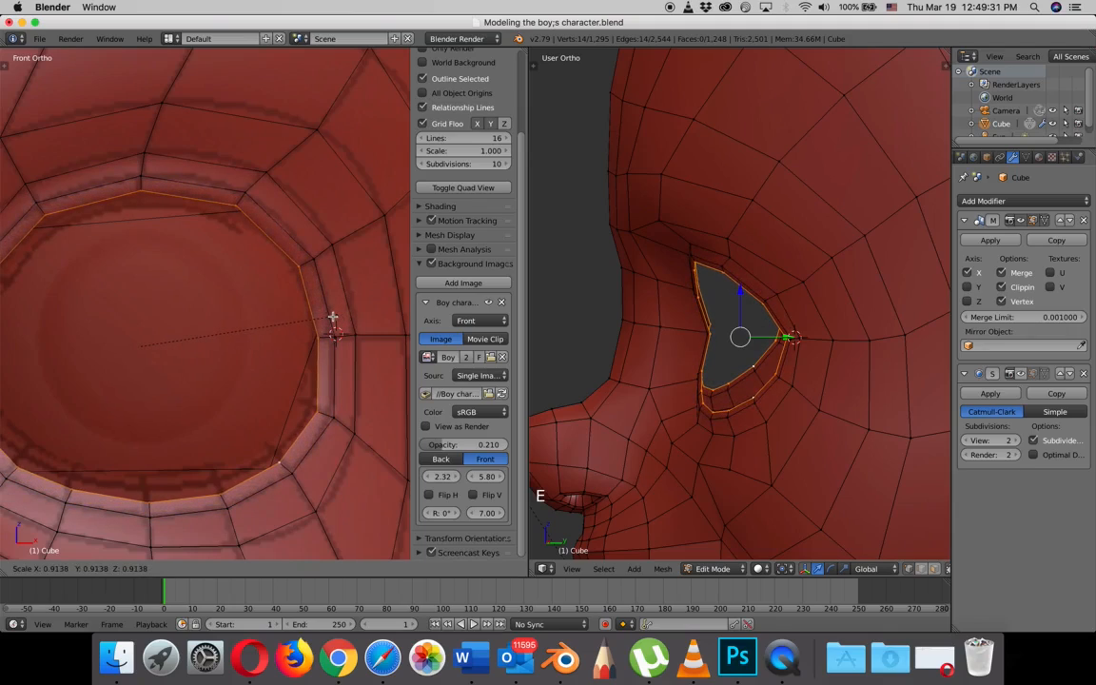
click(333, 317)
click(786, 338)
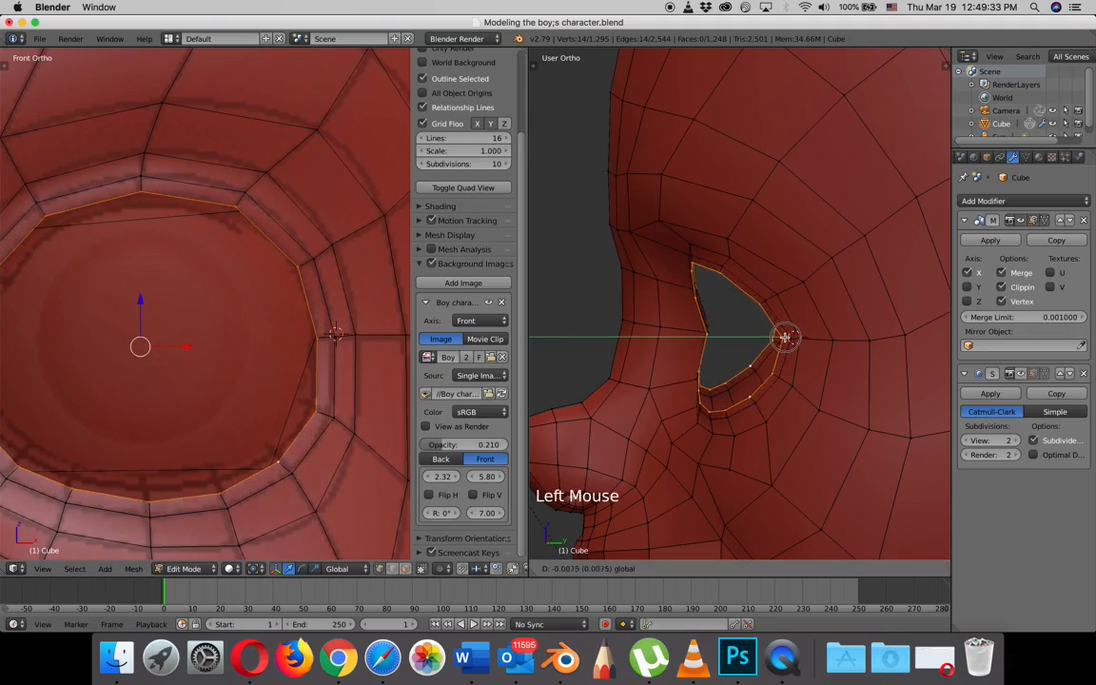
key(KP_3)
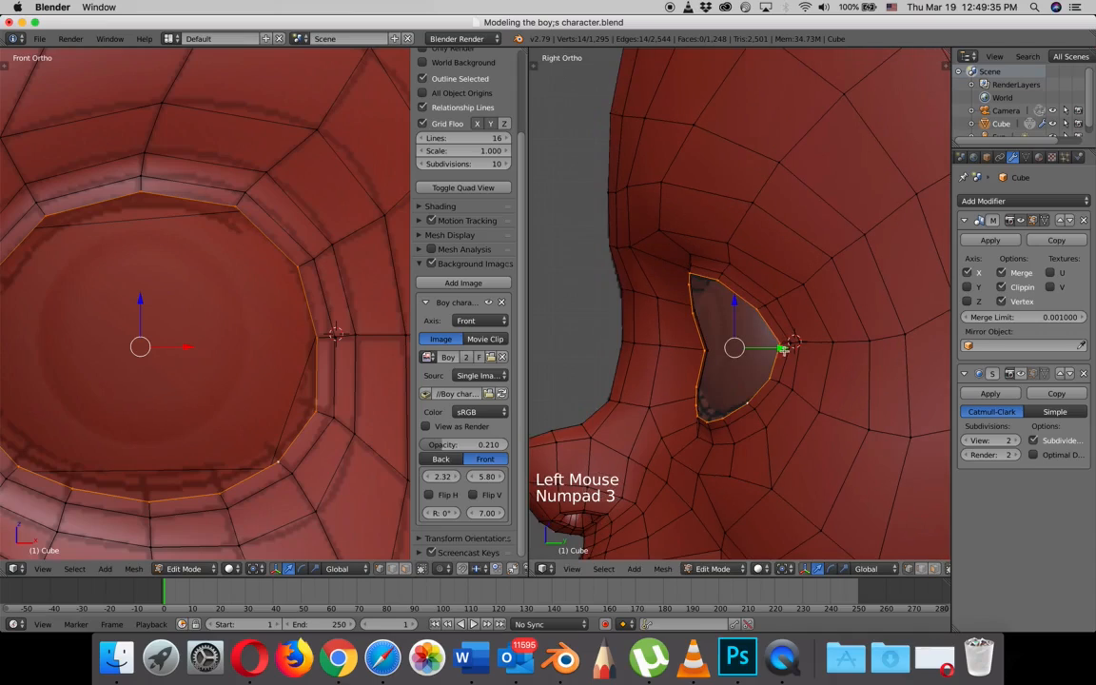
drag(780, 347, 783, 348)
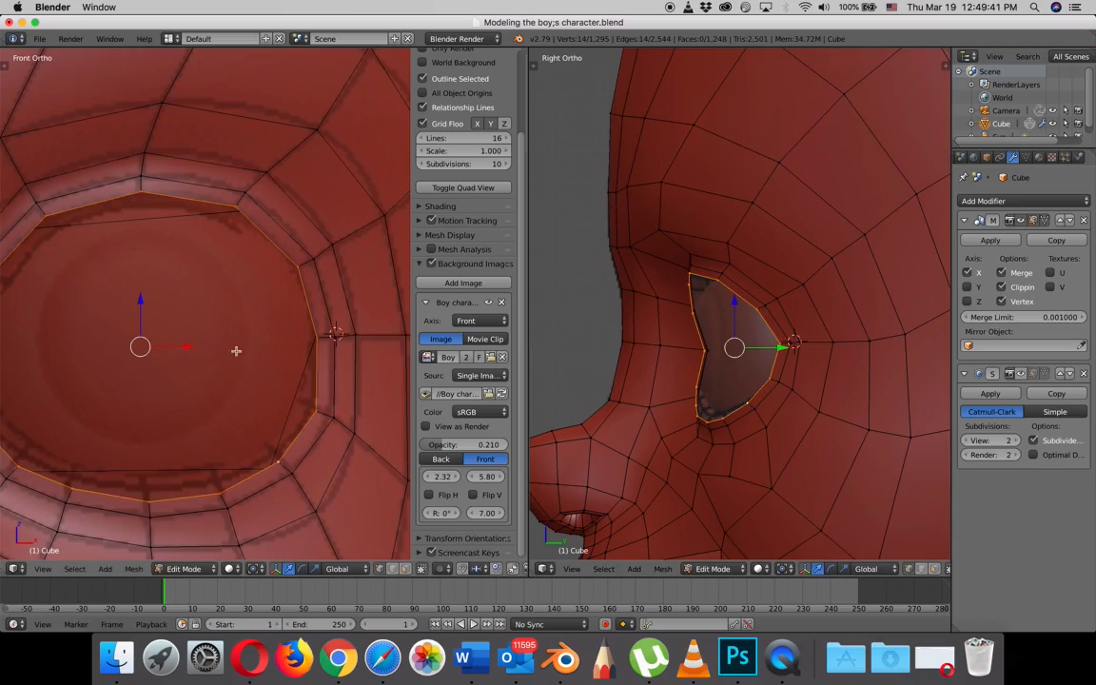
- Nudge the new eye loop's three upper rim vertices in the front view to match the reference upper eyelid
right_click(237, 206)
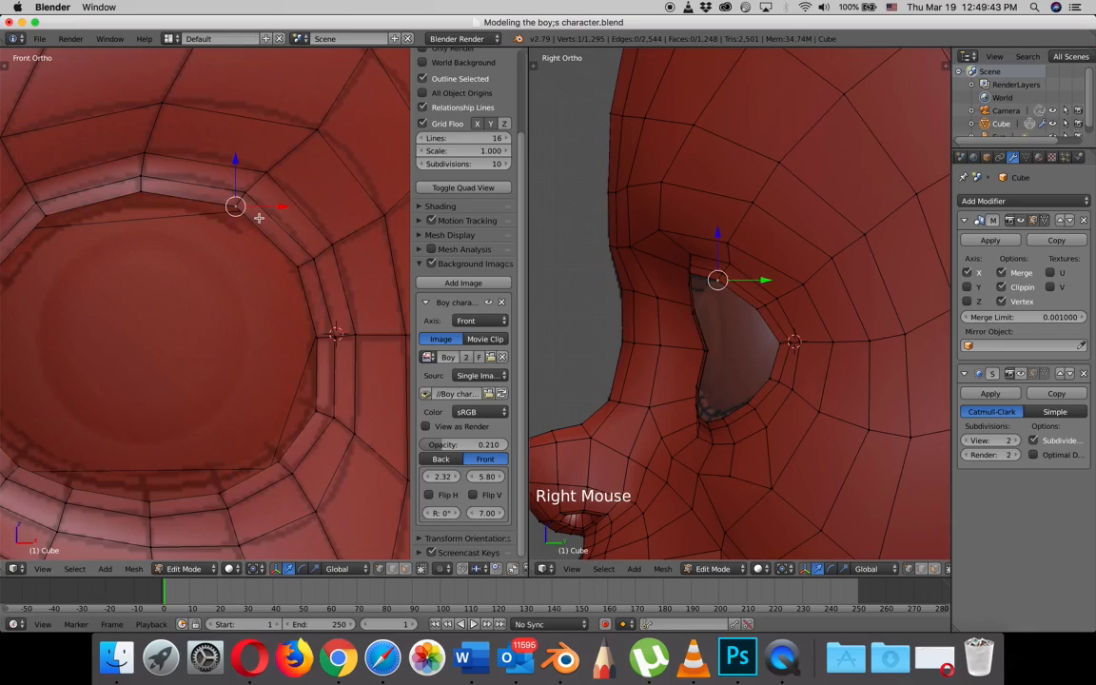
key(g)
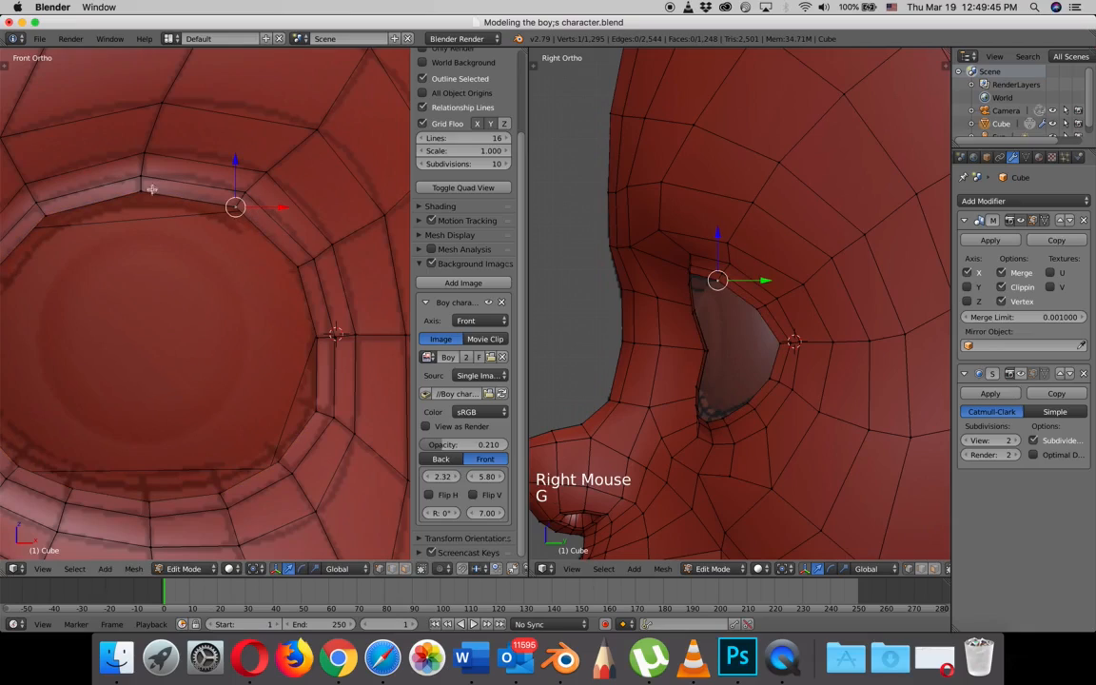
right_click(141, 183)
key(g)
click(137, 193)
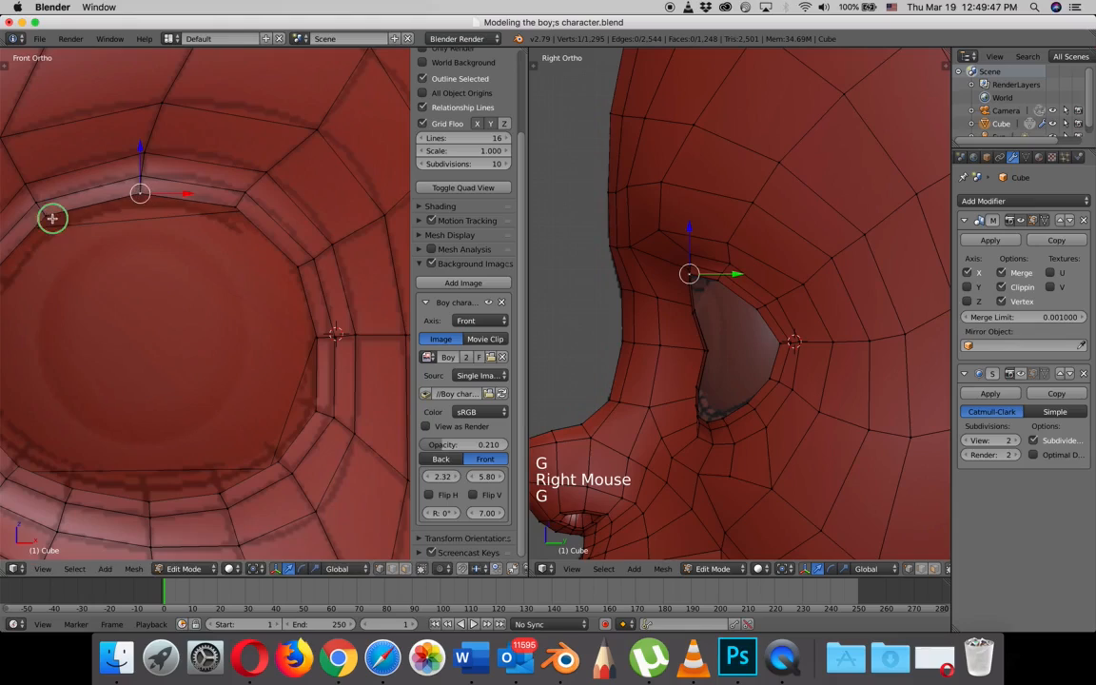
right_click(53, 219)
key(g)
click(52, 220)
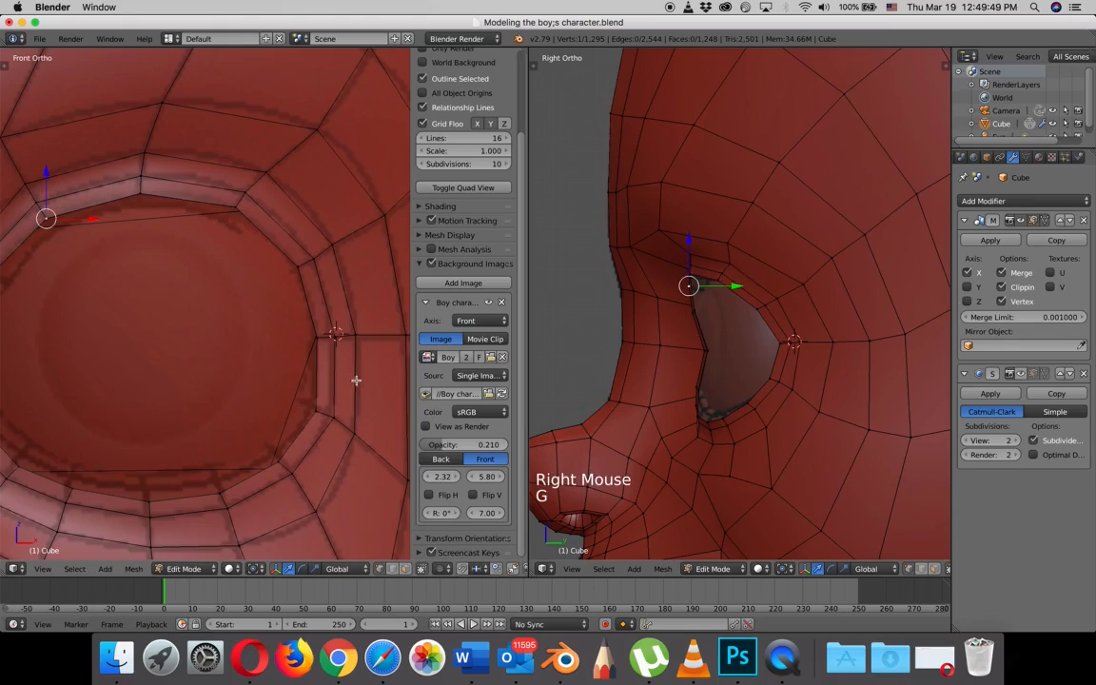
- Adjust the new eye loop's outer corner vertex and the one above it in the front view
right_click(322, 337)
key(g)
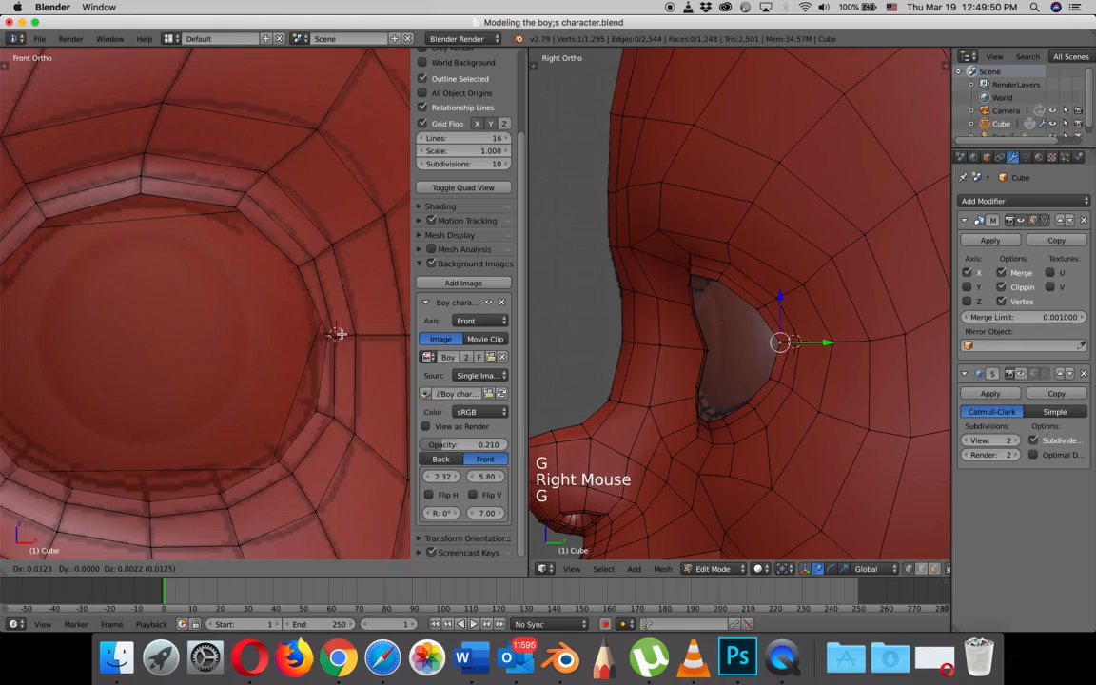
click(317, 337)
right_click(297, 266)
key(g)
click(301, 265)
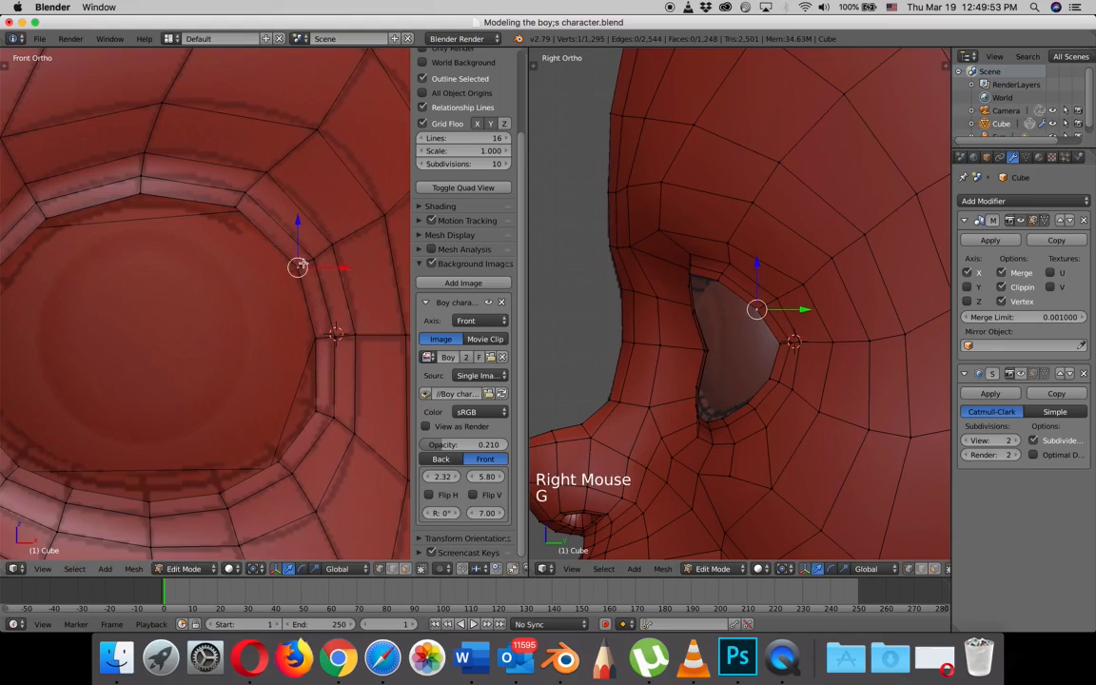
- Nudge the new eye loop's two vertices below the outer corner in the front view to match the reference eyelid
right_click(319, 402)
key(g)
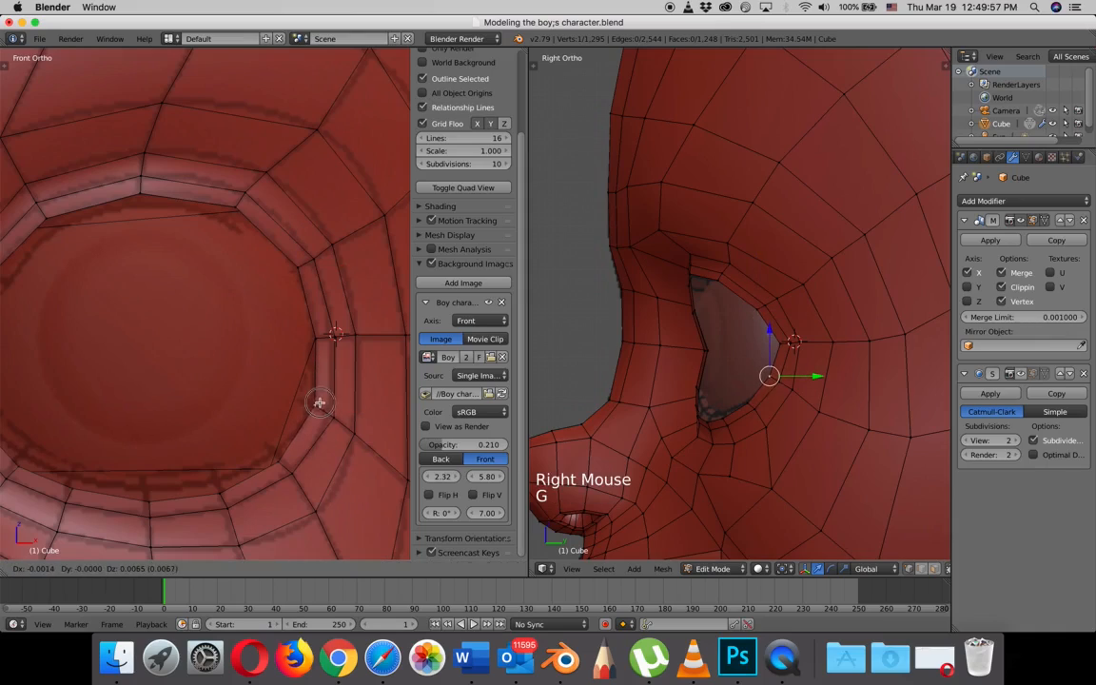
click(319, 402)
right_click(289, 457)
key(g)
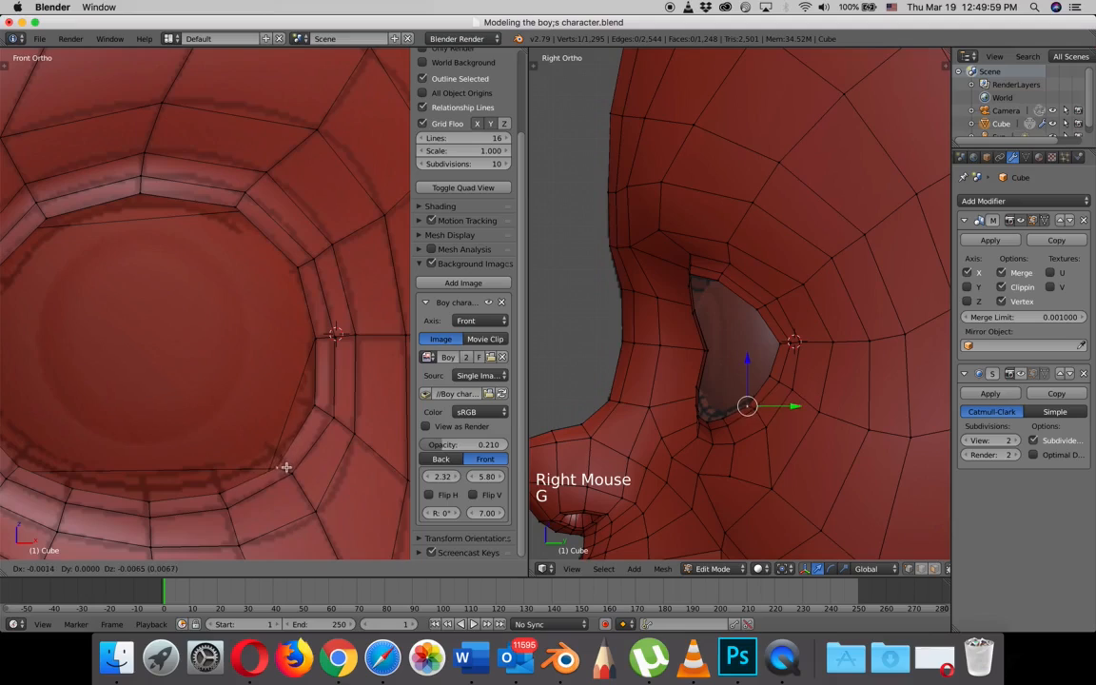
click(285, 466)
key(g)
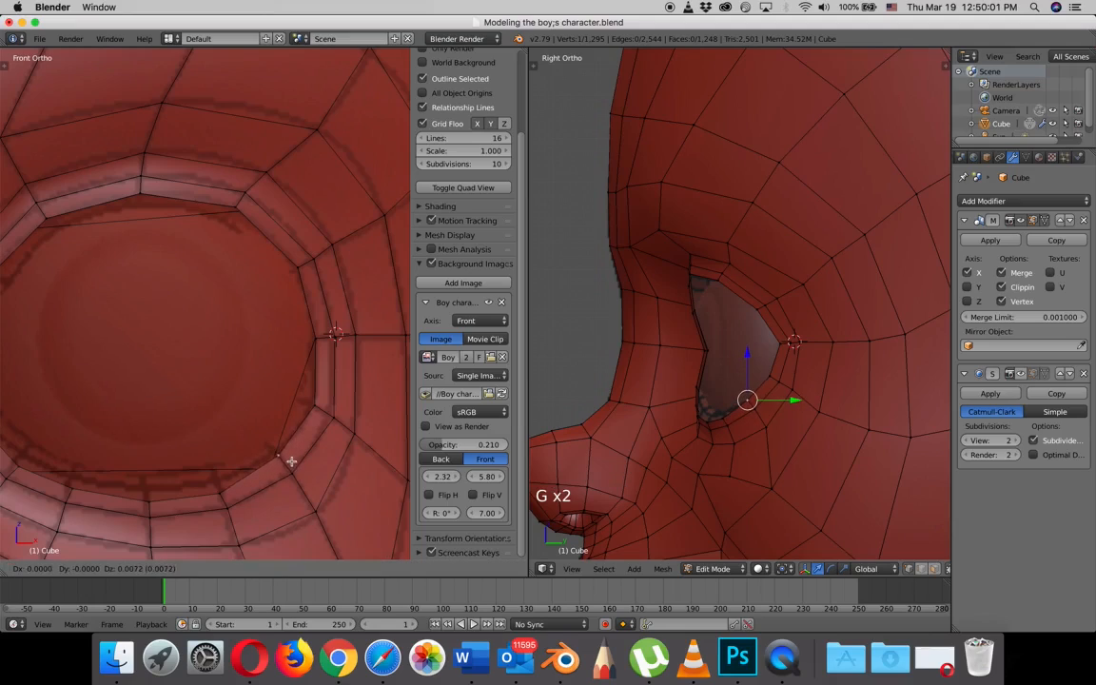
click(285, 459)
- Move the new eye loop's three bottom rim vertices in the front view to follow the reference lower eyelid
right_click(220, 493)
key(g)
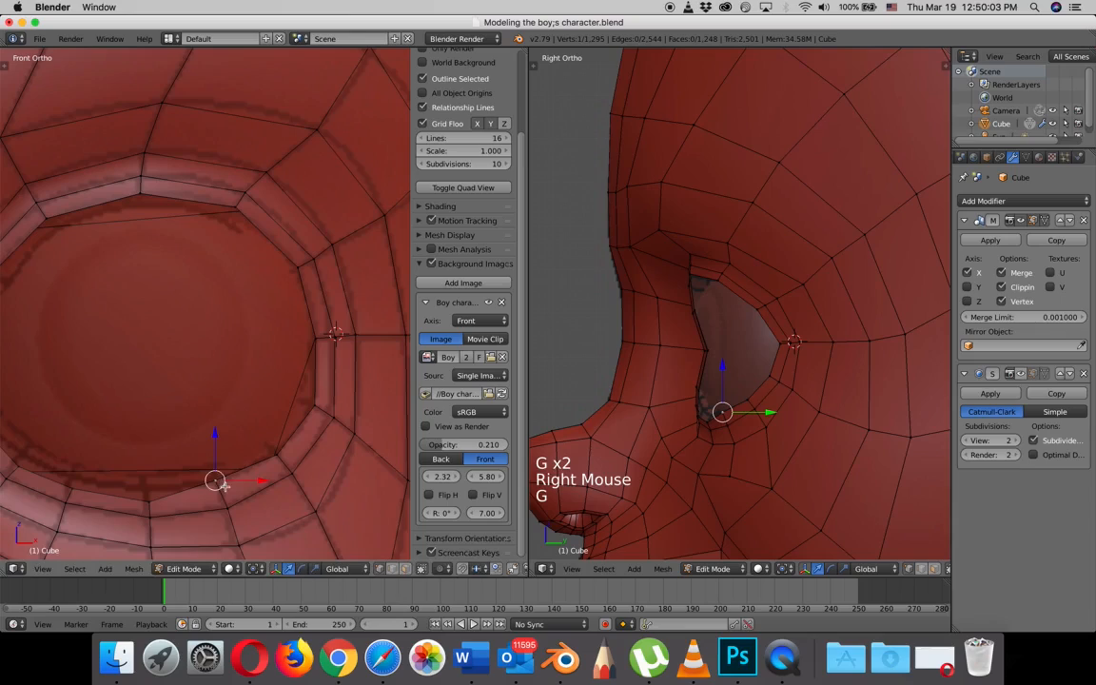
right_click(148, 497)
key(g)
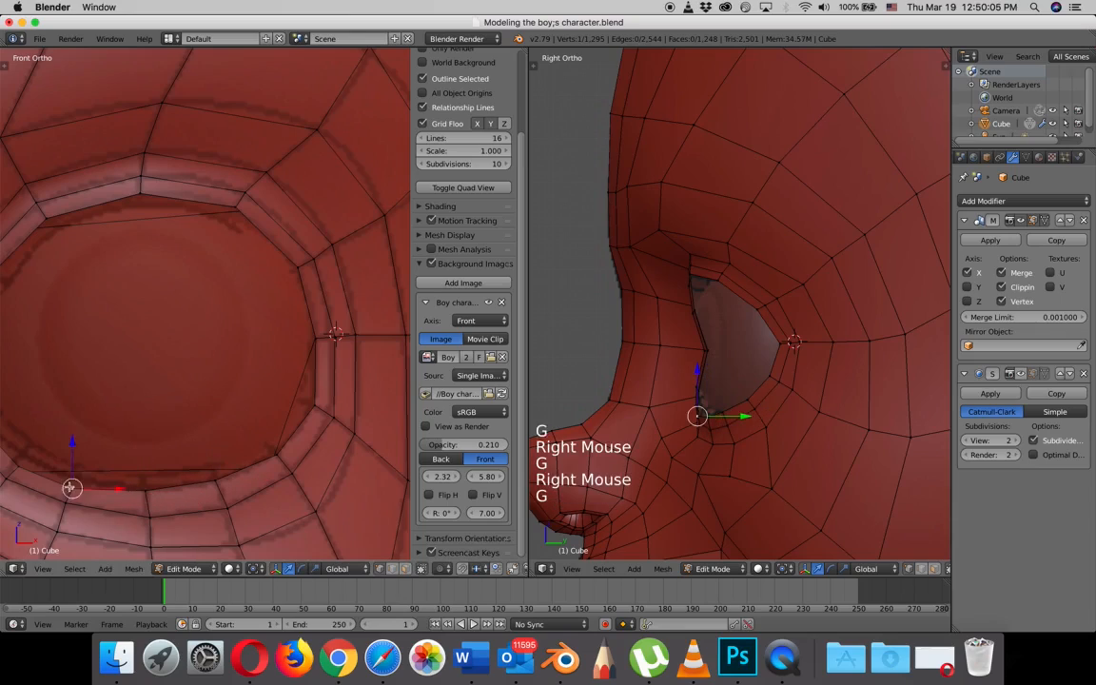
click(69, 477)
- Adjust the new eye loop's two lower inner vertices in the front view to fit the reference outline
shift+middle_drag(98, 458, 258, 449)
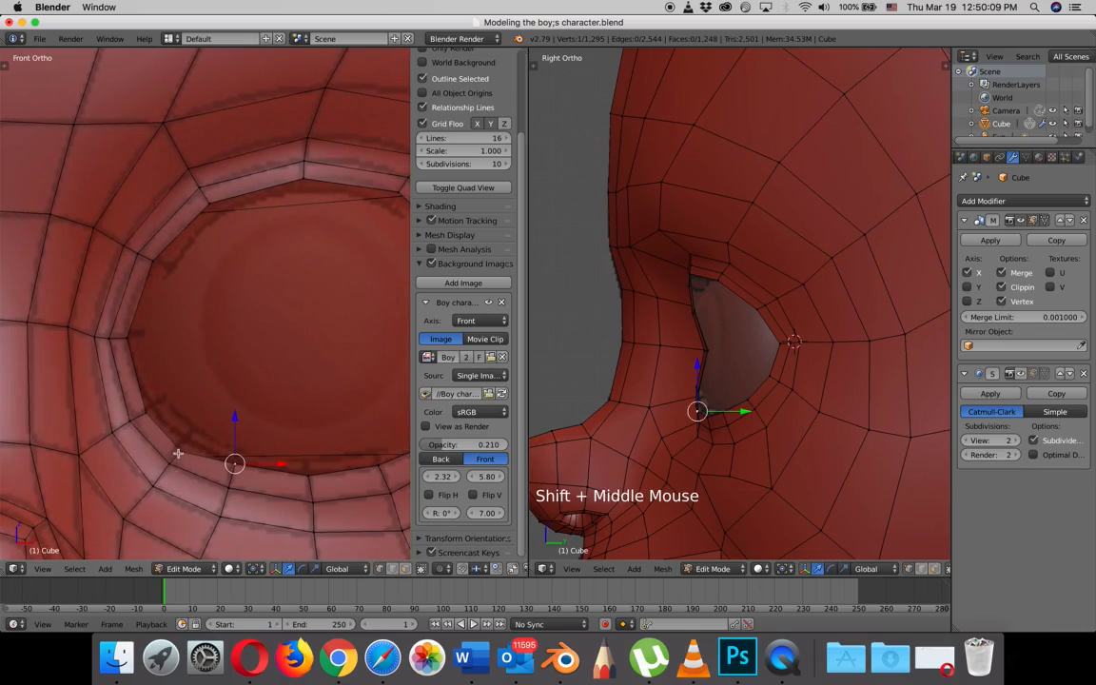
right_click(184, 447)
key(g)
right_click(145, 412)
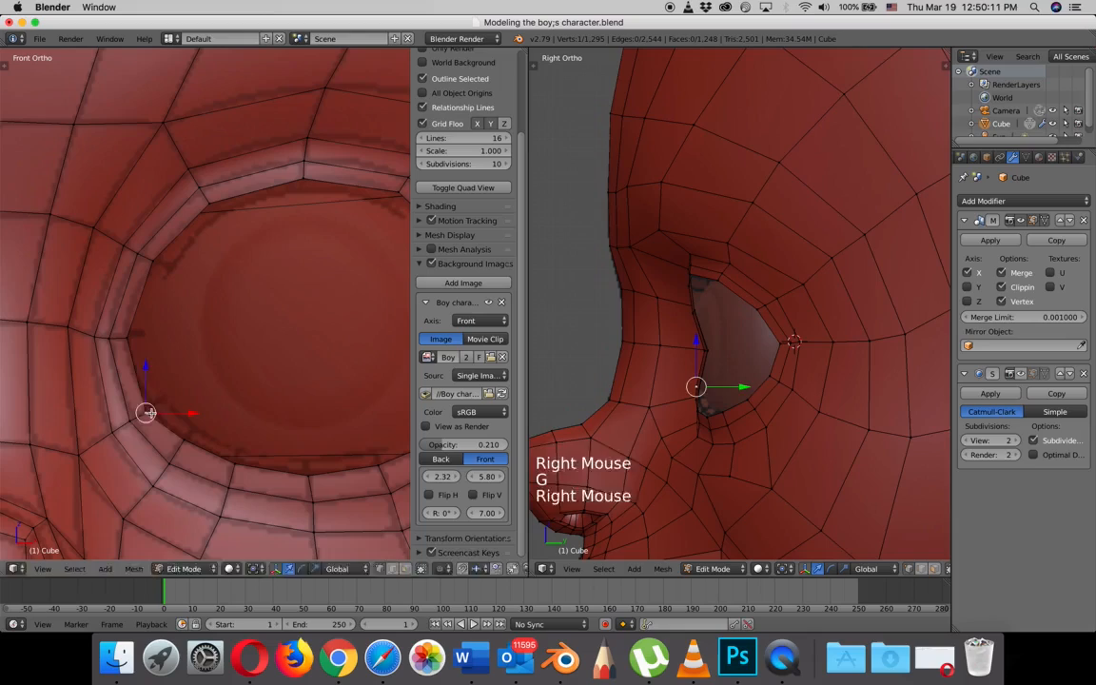
key(g)
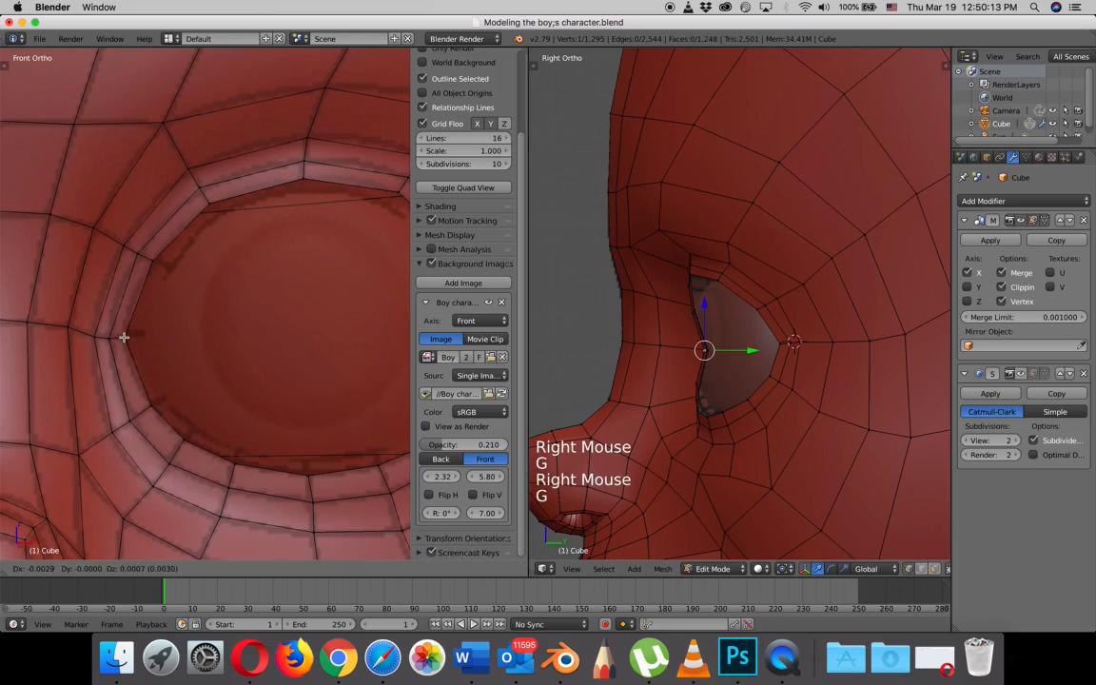
- Nudge the new eye loop's inner corner vertex and the one above it in the front view
click(126, 334)
key(g)
click(161, 326)
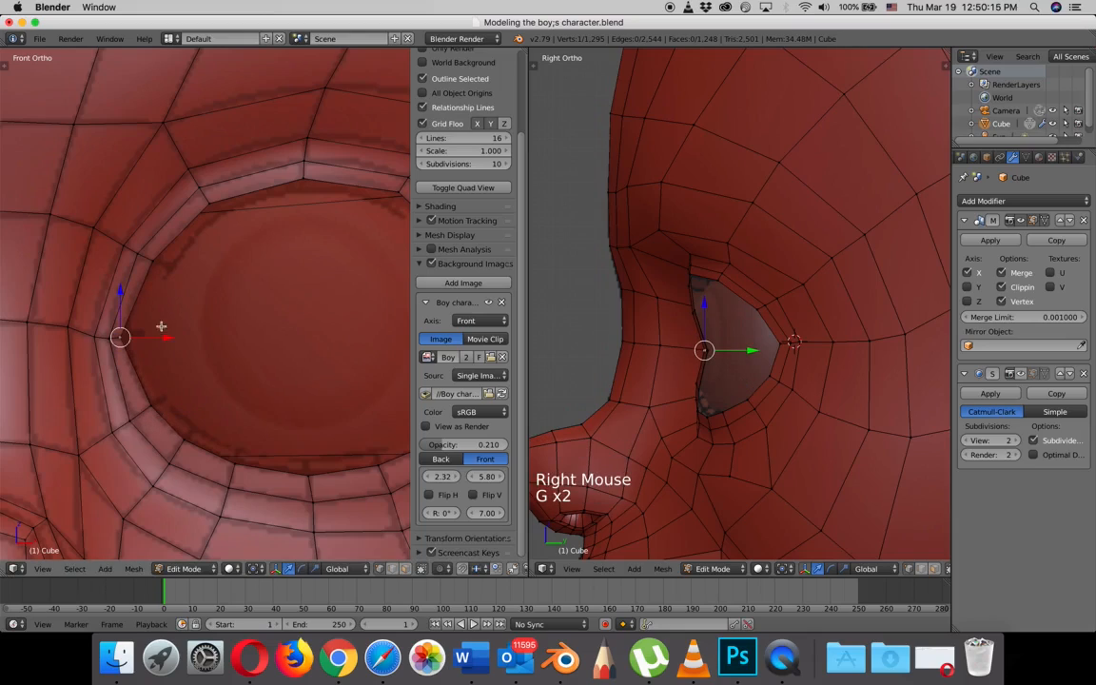
right_click(152, 262)
key(g)
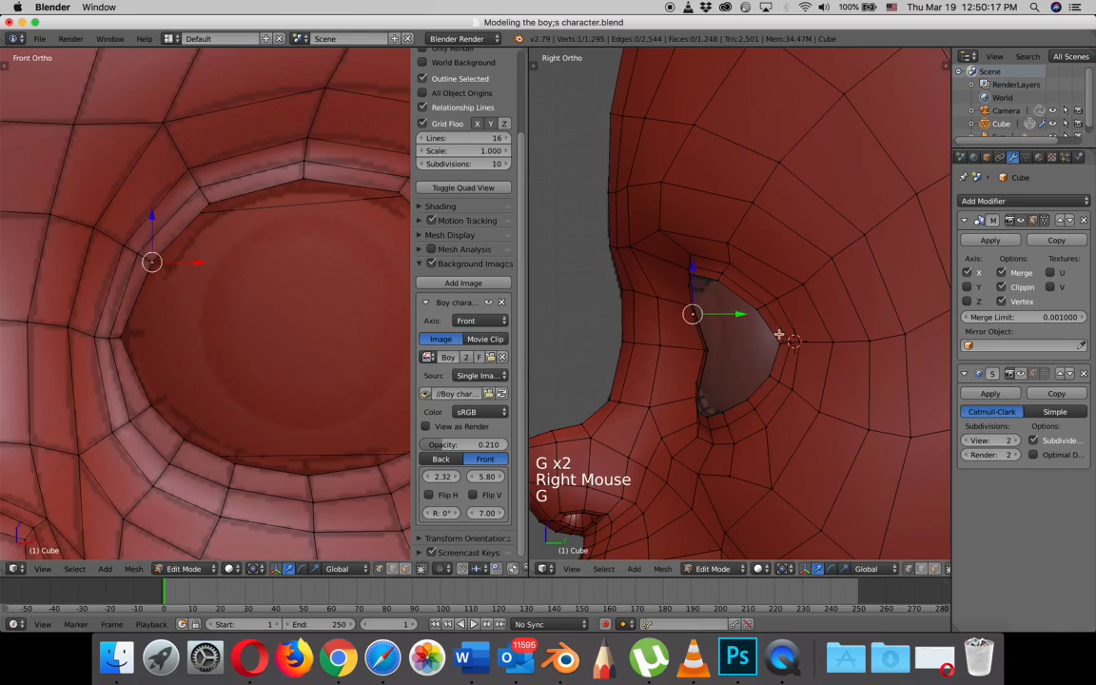
- Check the eye rim from an angle, return to the right view, and shift the bottom rim vertex back along Y
scroll(779, 335, up, 3)
middle_drag(766, 357, 741, 404)
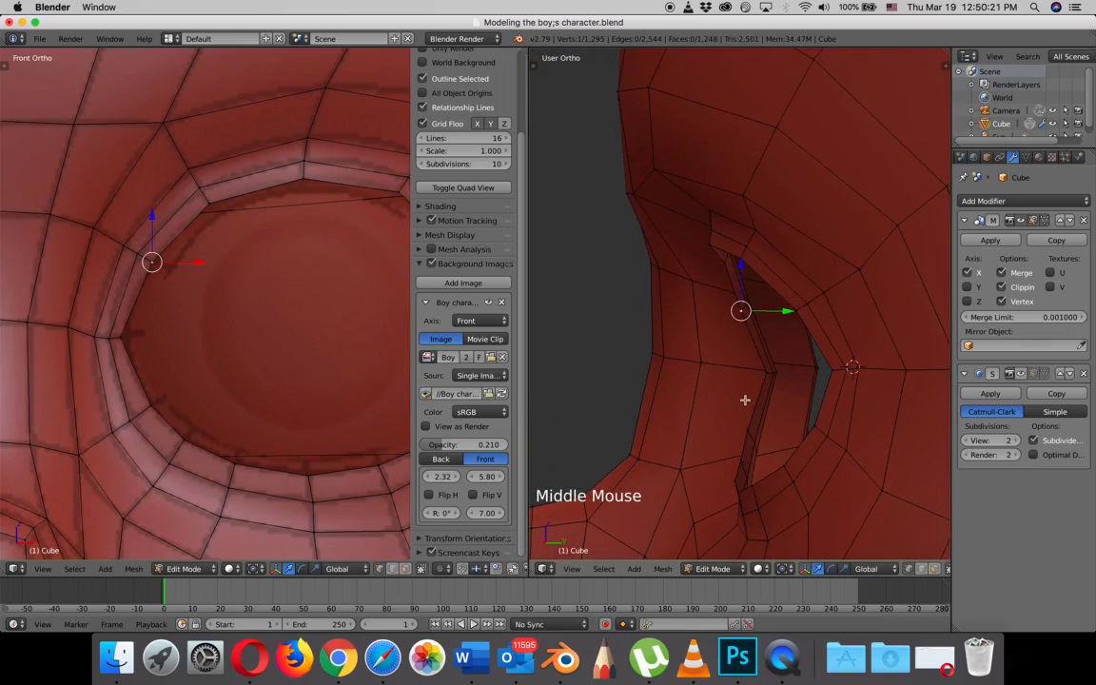
key(KP_3)
scroll(758, 406, down, 2)
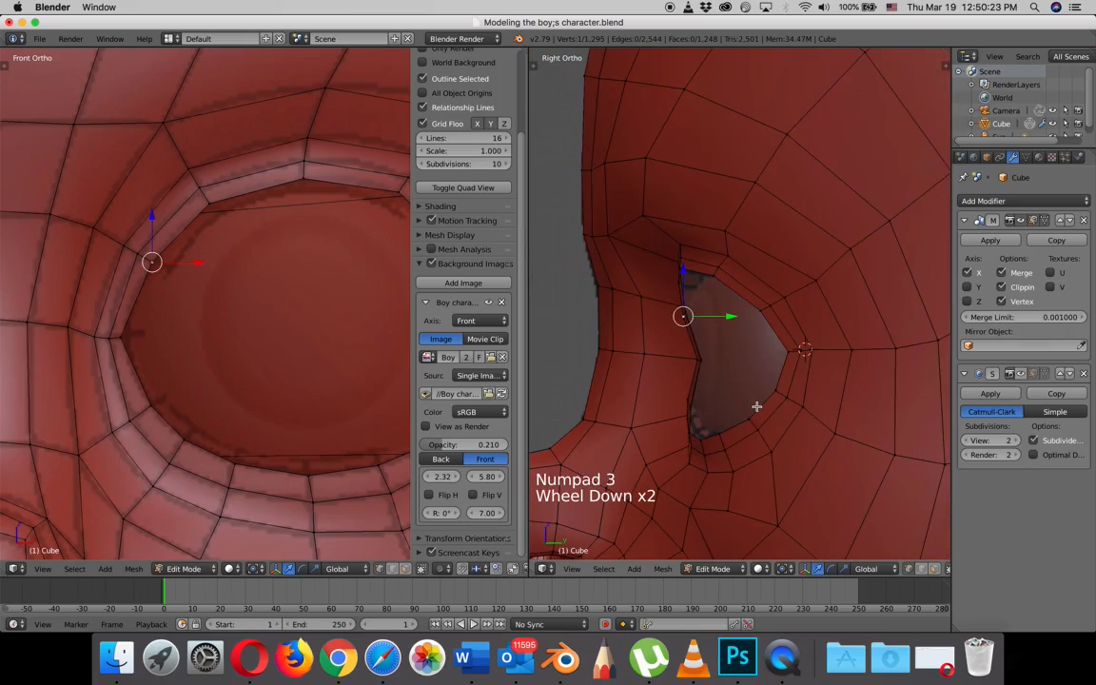
right_click(697, 432)
drag(735, 435, 744, 440)
right_click(699, 441)
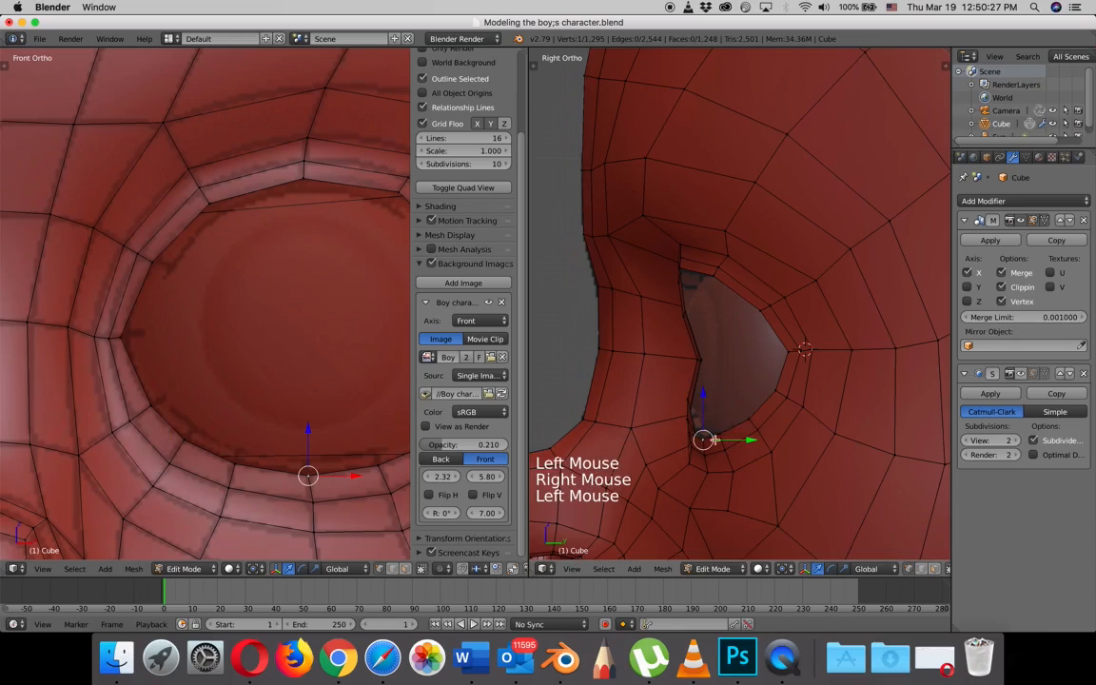
- Shift the eye loop's lower inner vertices back along Y in the right view
scroll(698, 432, up, 4)
shift+middle_drag(694, 468, 707, 377)
right_click(661, 416)
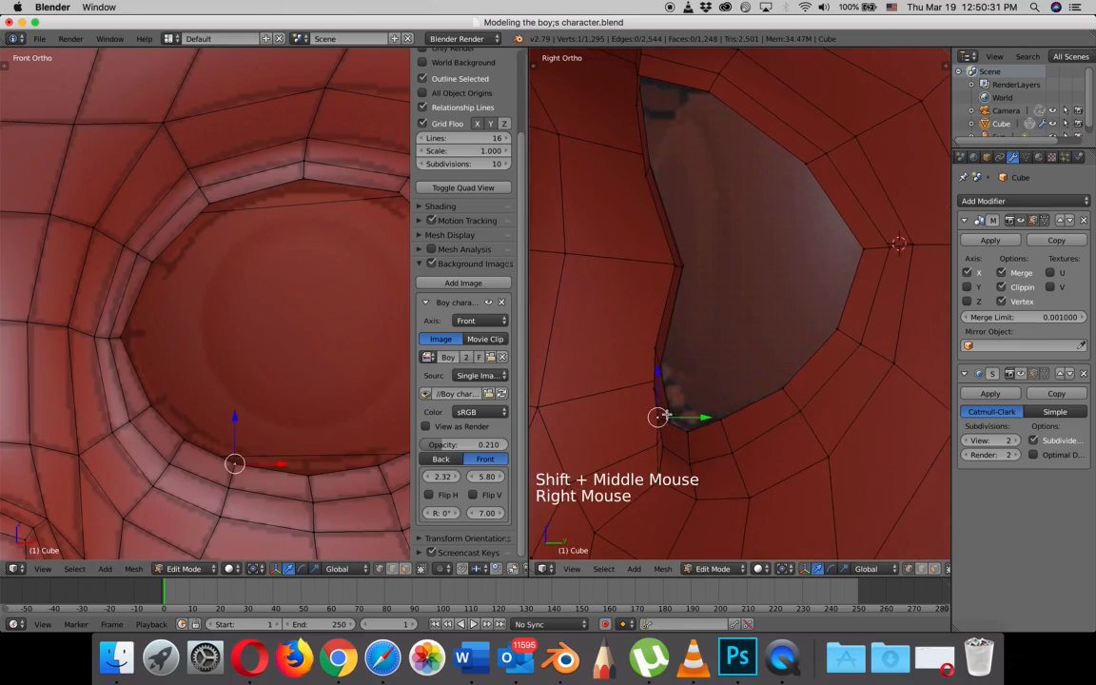
drag(693, 416, 713, 390)
right_click(652, 391)
right_click(653, 347)
drag(693, 347, 710, 346)
- Shift the eye loop's top vertex, upper inner vertices and inner corner back along Y in the right view
shift+middle_drag(734, 220, 746, 367)
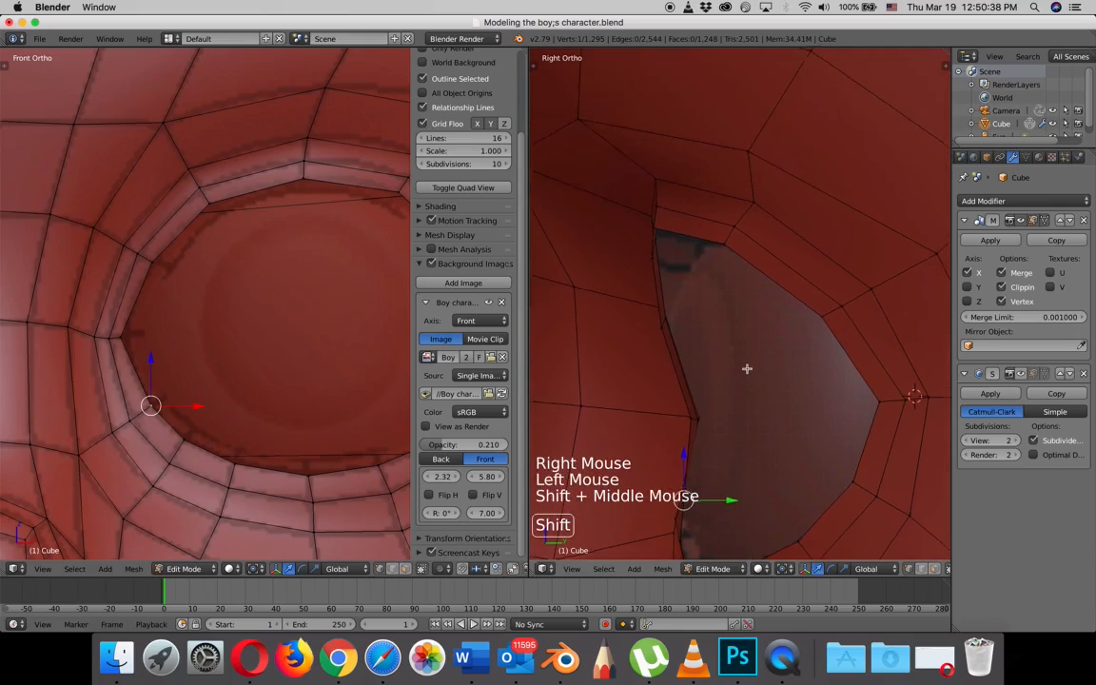
right_click(660, 230)
drag(702, 230, 710, 260)
right_click(647, 259)
right_click(663, 329)
drag(692, 329, 717, 324)
right_click(690, 419)
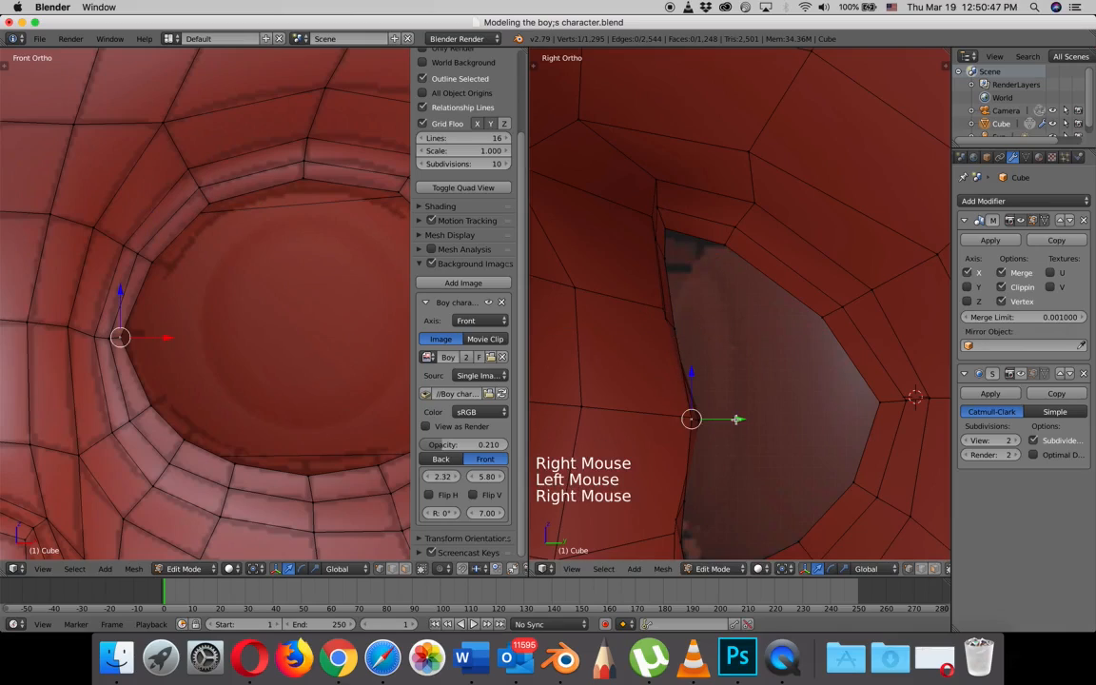
drag(736, 418, 738, 420)
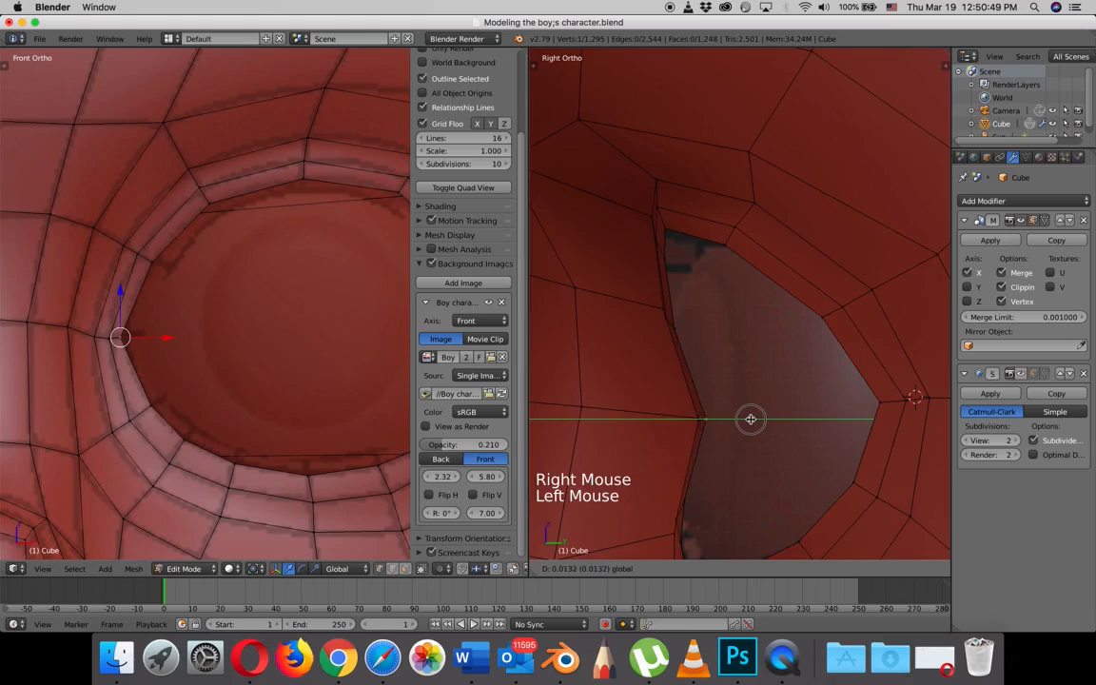
click(748, 419)
- Display the right view's background image in front of the mesh at 0.233 opacity, and hide the properties sidebars in both views
right_click(894, 403)
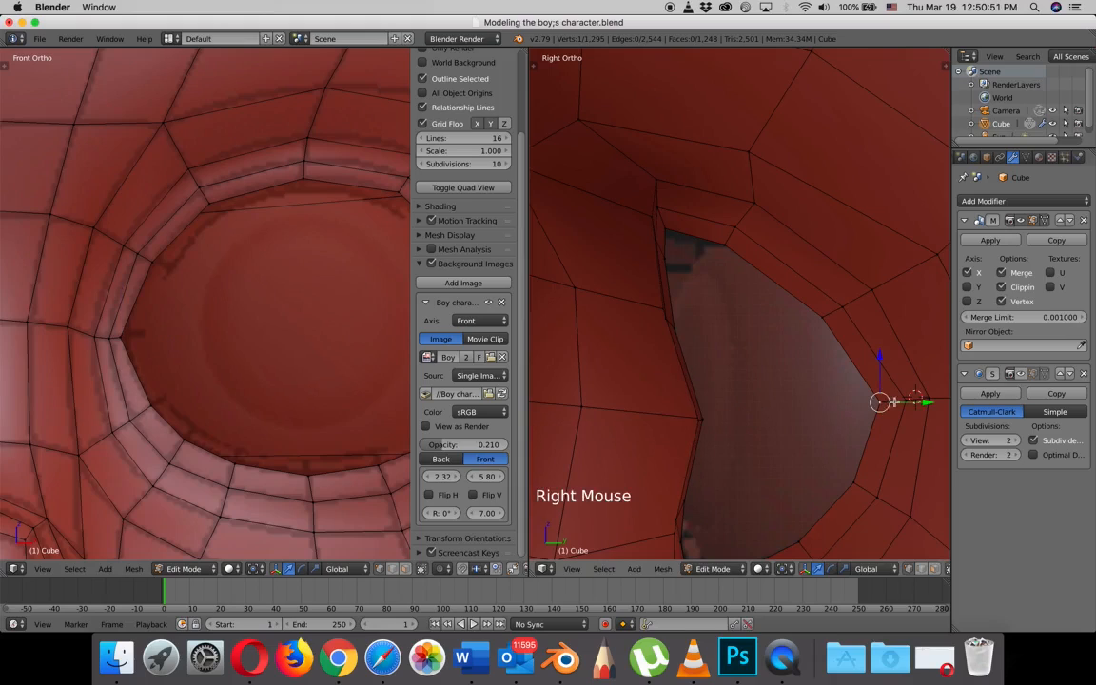
scroll(870, 439, down, 3)
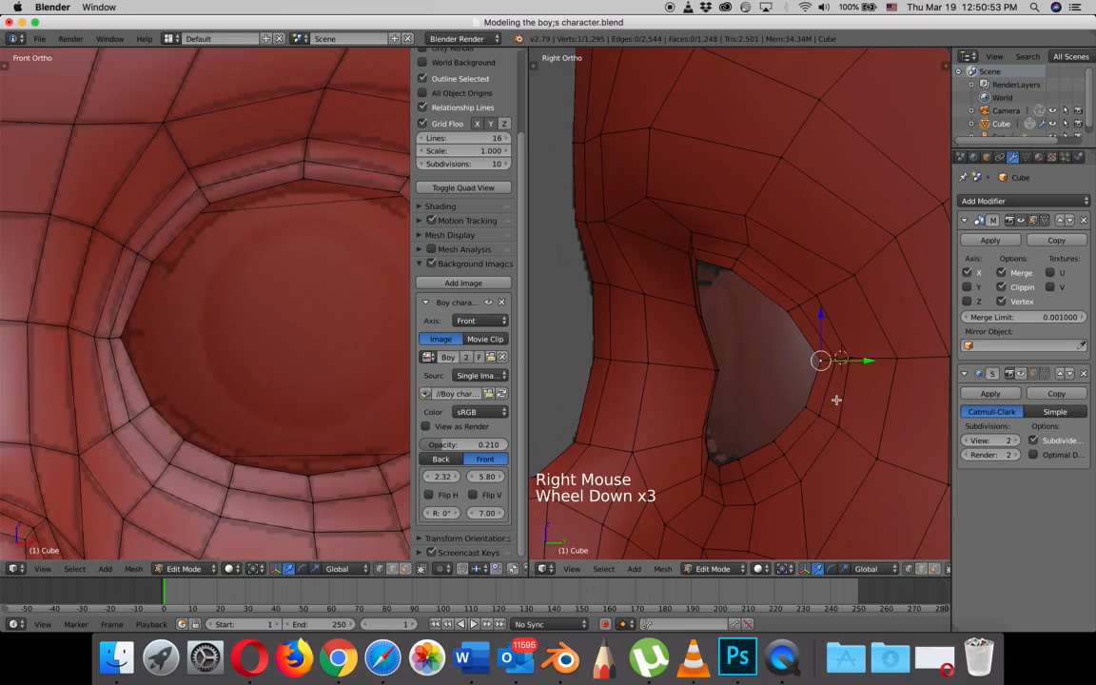
key(n)
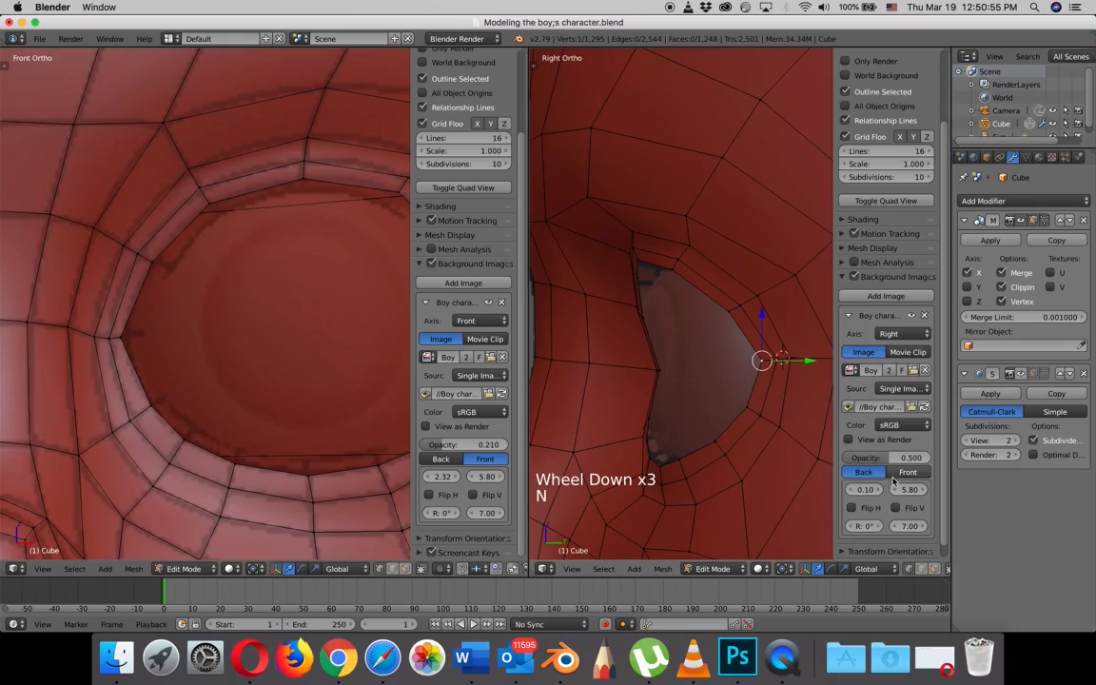
scroll(885, 473, down, 3)
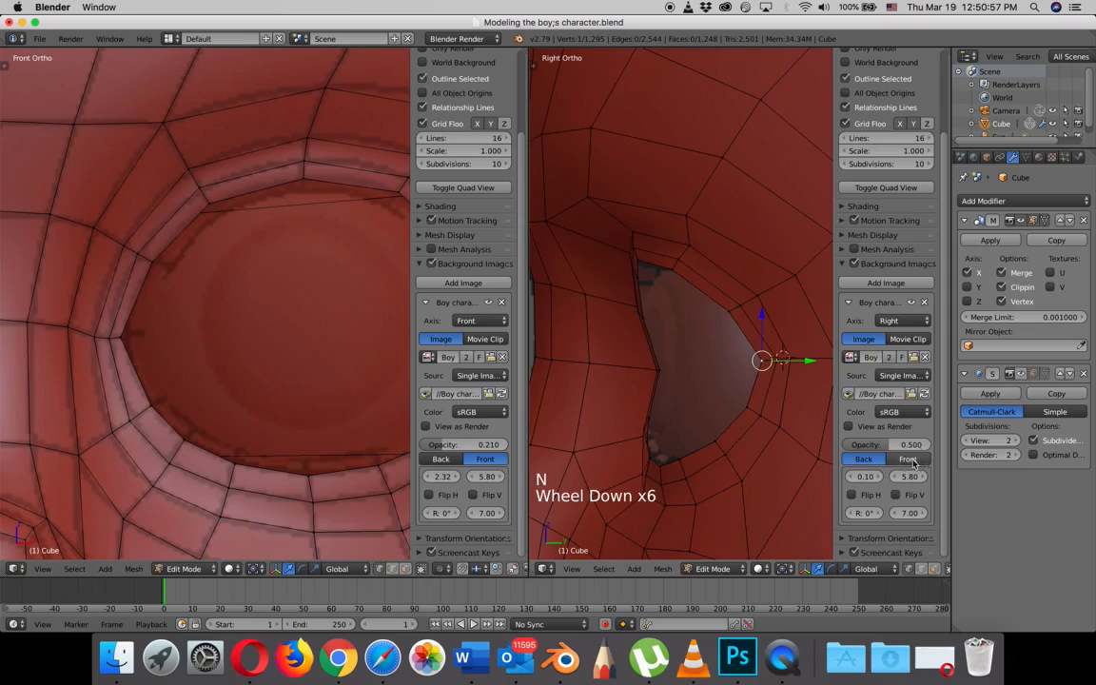
click(909, 459)
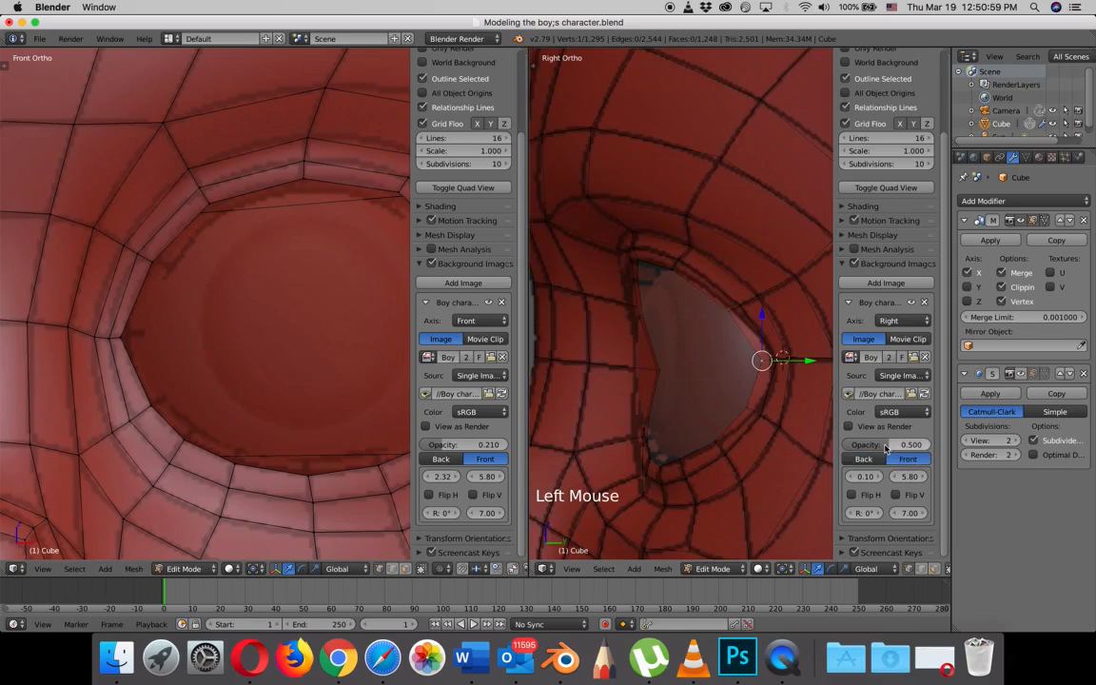
drag(905, 445, 903, 446)
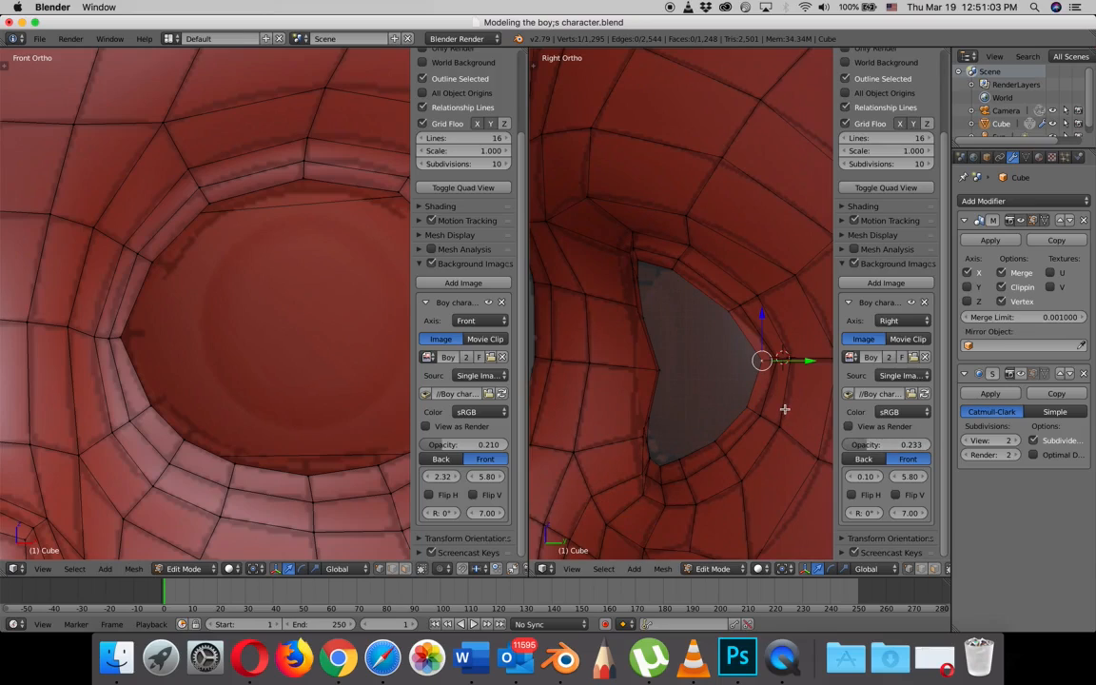
key(n)
key(n)
scroll(882, 403, up, 4)
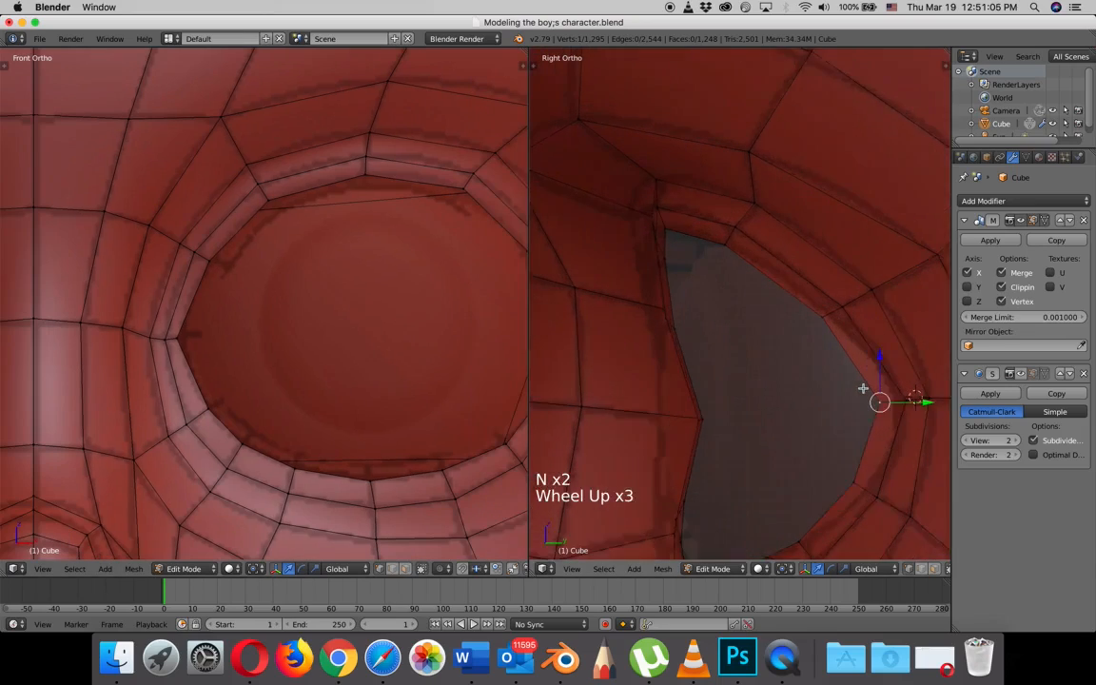
- Move the eye loop's outer corner vertex and the one above it back along Y, close to the neighbouring loop
shift+scroll(881, 403, down, 1)
shift+middle_drag(881, 403, 667, 316)
right_click(739, 346)
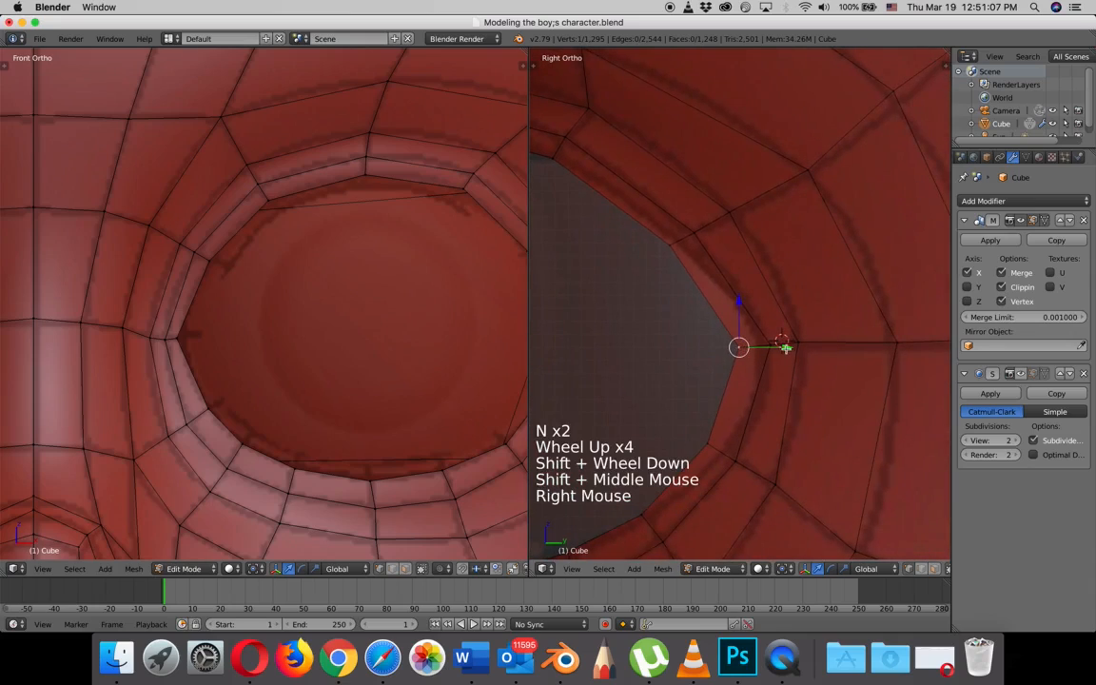
drag(788, 349, 812, 346)
right_click(668, 244)
drag(702, 244, 723, 245)
- Reposition the eye loop's three lower outer vertices in the right view to sit closer to the surrounding loop
right_click(709, 443)
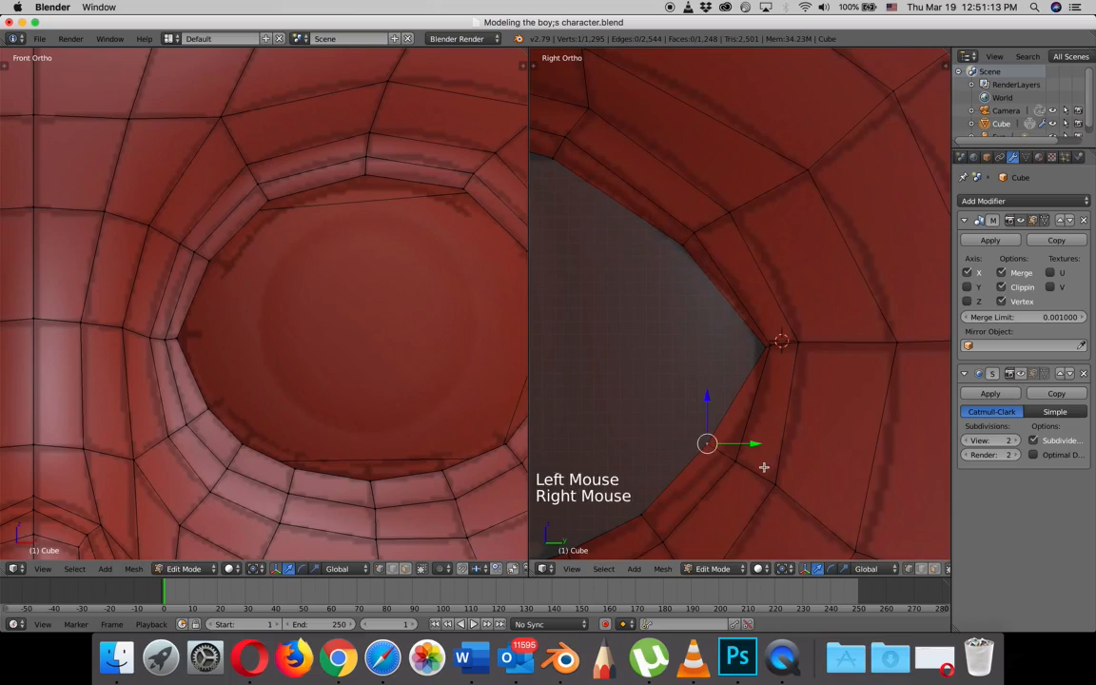
key(g)
click(779, 471)
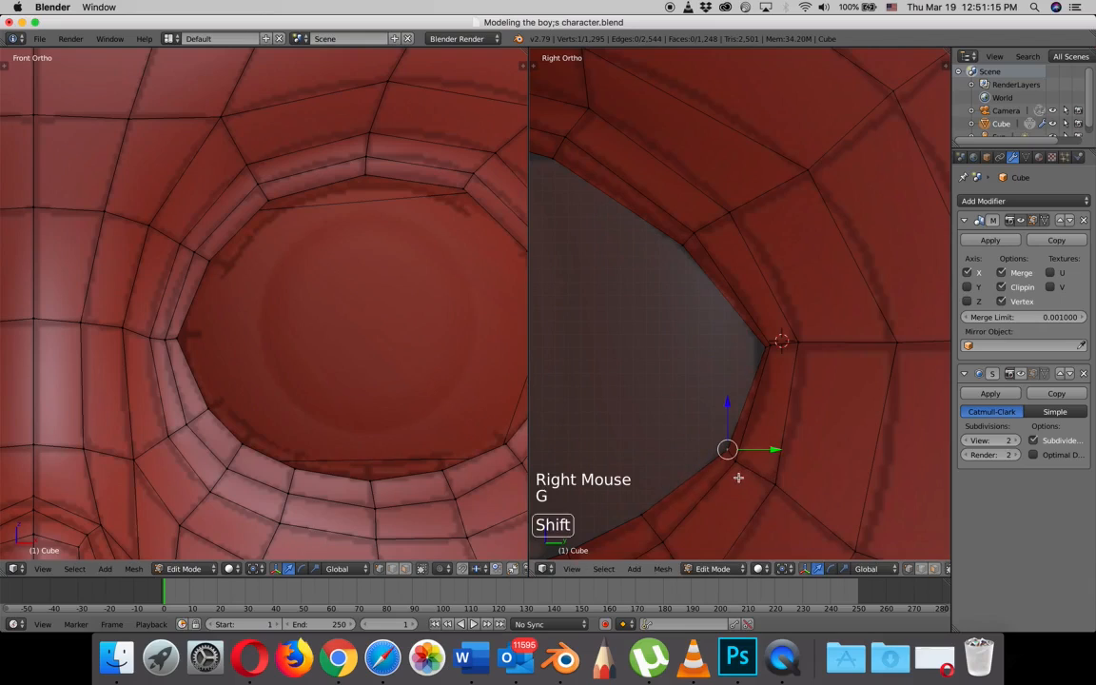
shift+middle_drag(736, 472, 824, 342)
right_click(721, 388)
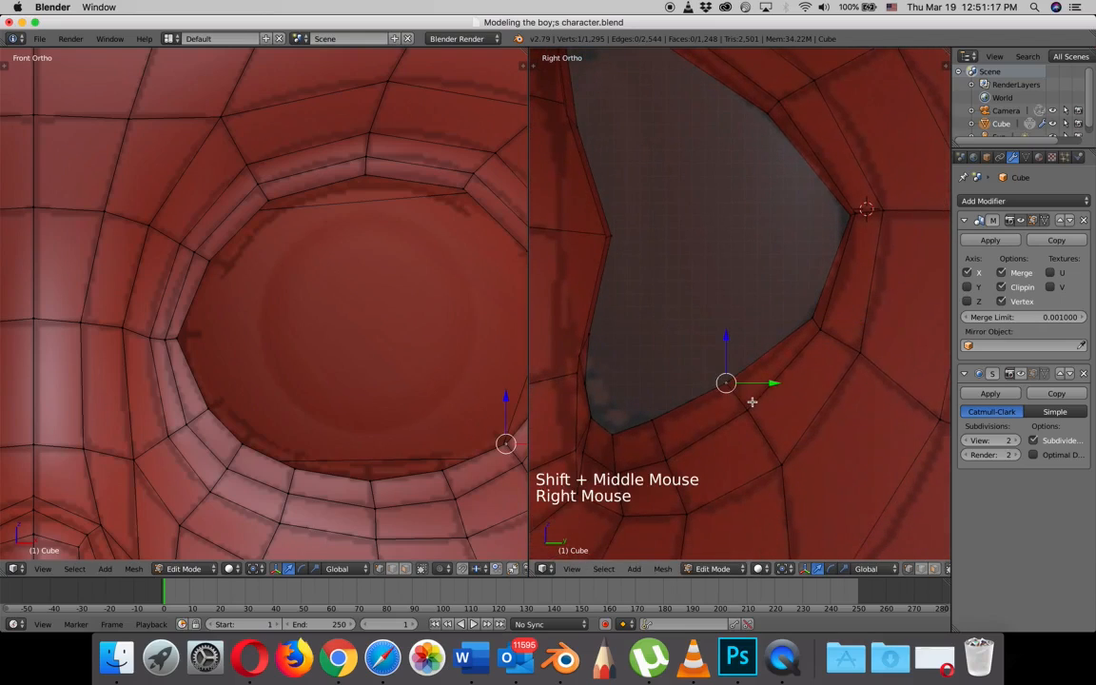
key(g)
click(758, 407)
right_click(658, 424)
key(g)
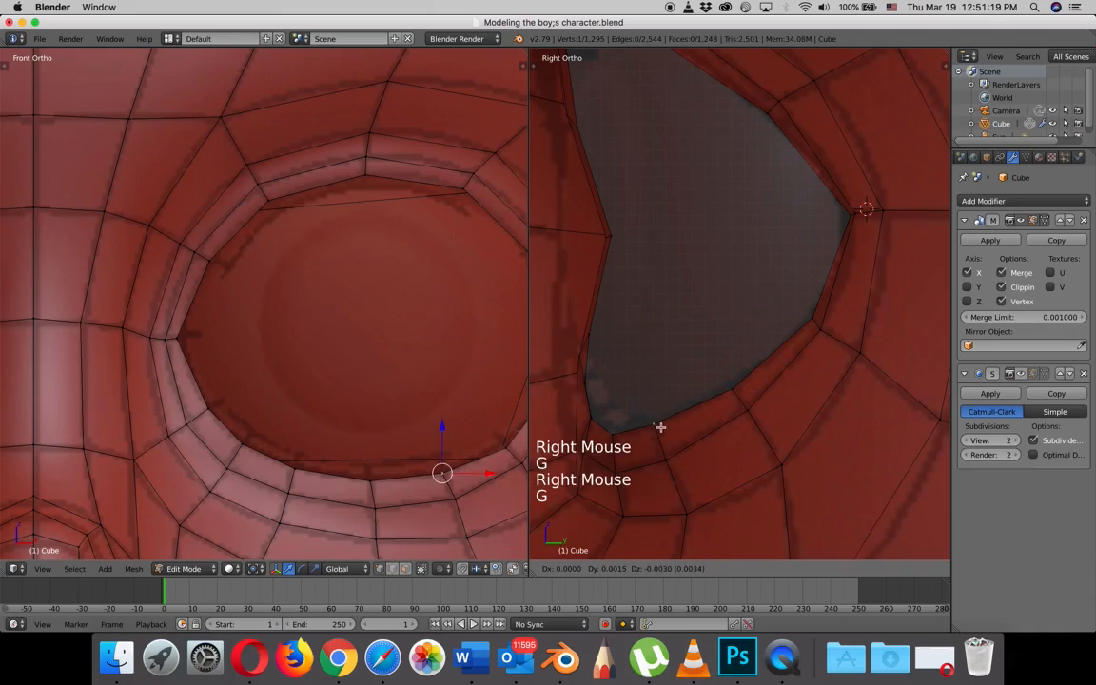
click(660, 428)
- Fine-tune the eye loop's top rim vertex in height and the vertex above the inner corner along Z and Y
shift+middle_drag(709, 344, 738, 483)
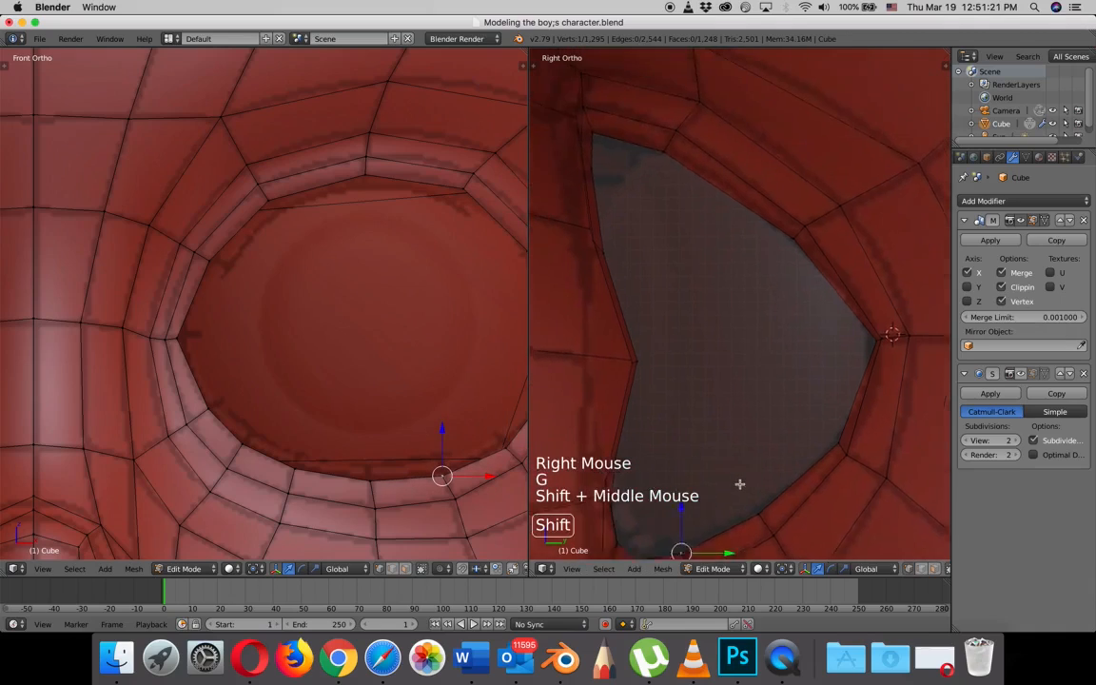
shift+middle_drag(695, 249, 784, 287)
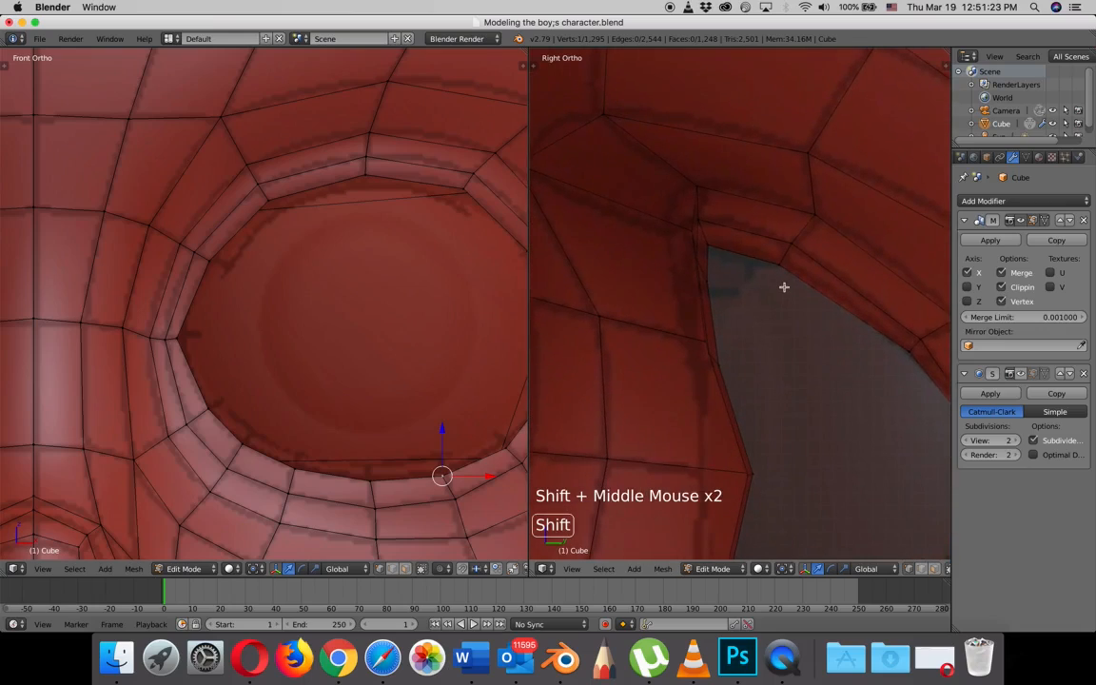
right_click(707, 244)
drag(708, 233, 709, 205)
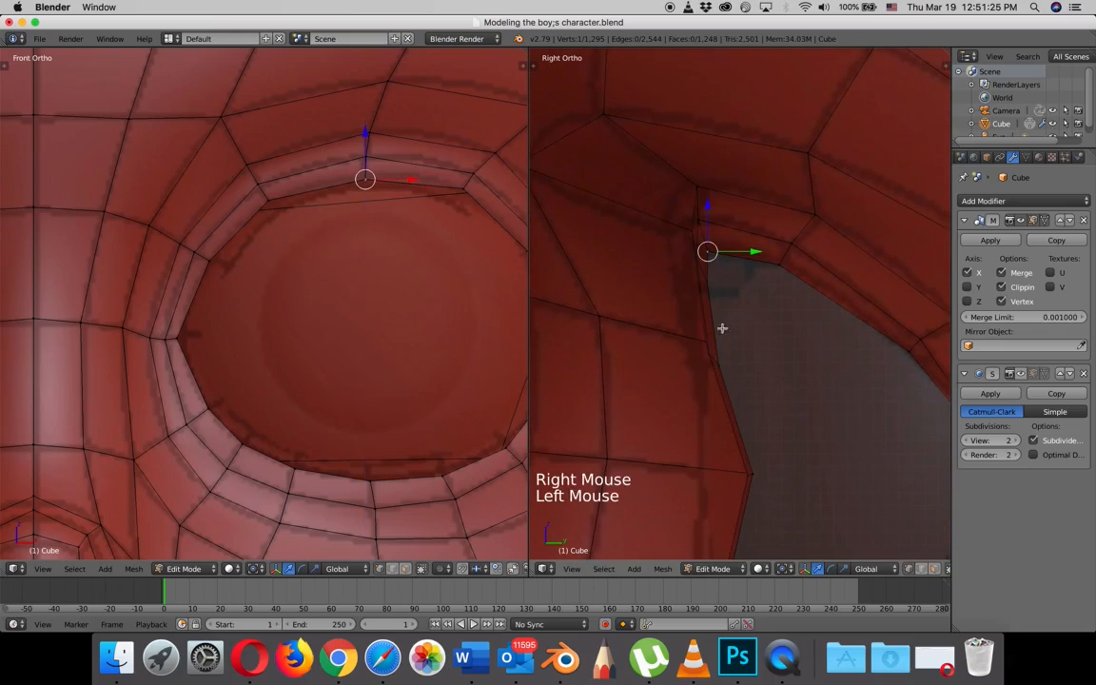
right_click(722, 364)
drag(720, 321, 722, 315)
drag(764, 361, 766, 359)
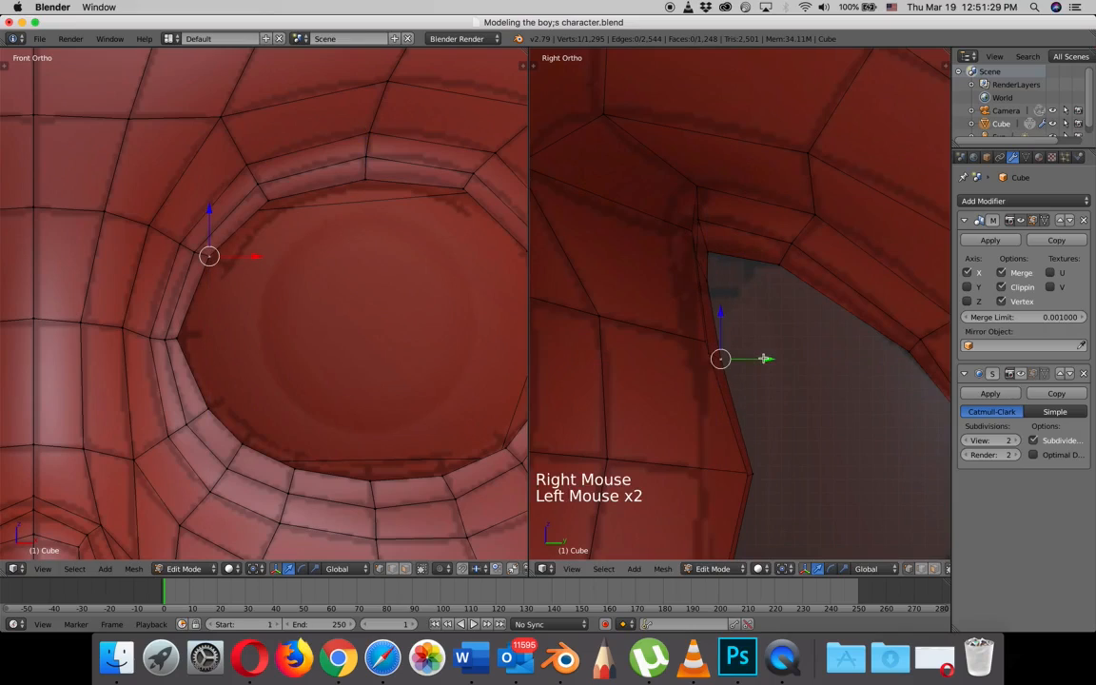
- Fine-tune the eye loop's inner corner vertex and the one below it along Y in the right view
right_click(751, 474)
drag(795, 475, 796, 472)
shift+middle_drag(795, 472, 760, 339)
right_click(695, 368)
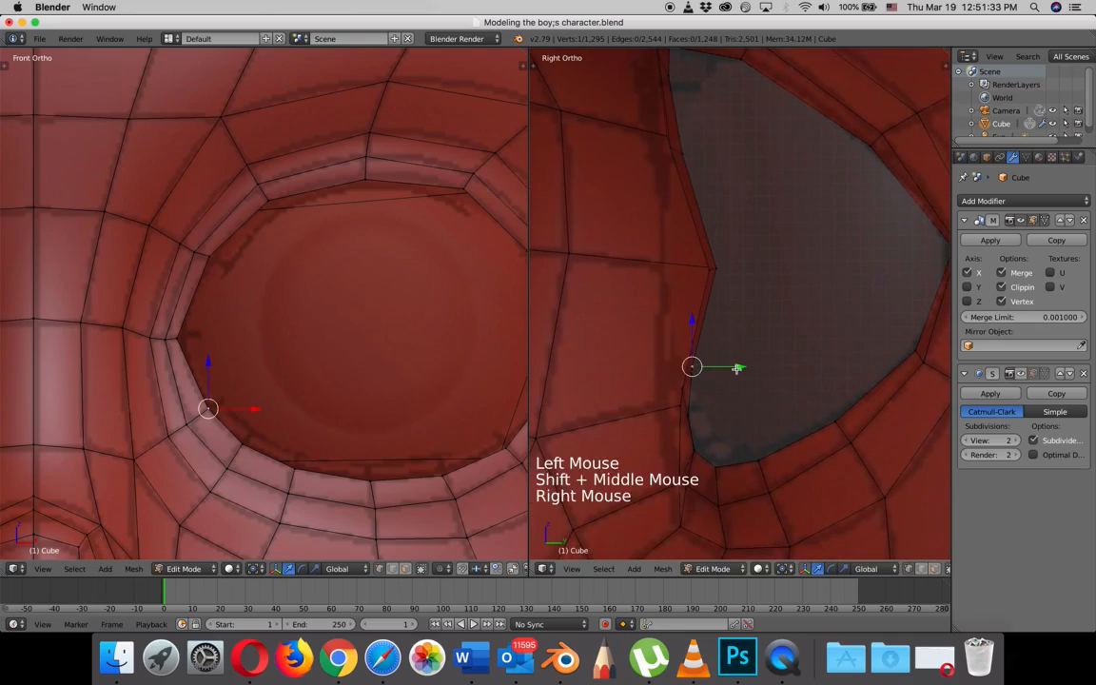
mouse_move(734, 367)
mouse_down()
mouse_move(778, 366)
mouse_move(736, 384)
mouse_up()
scroll(419, 374, down, 3)
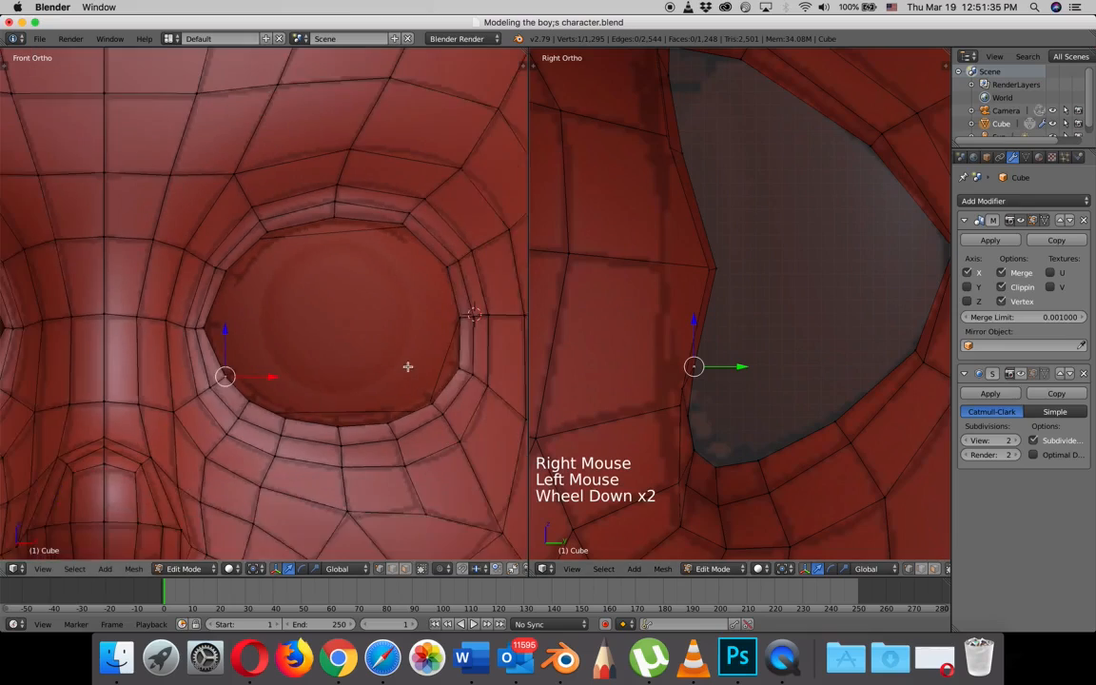
- Extrude the eye opening's innermost edge loop back along Y into the head by about 0.02
right_click(426, 357)
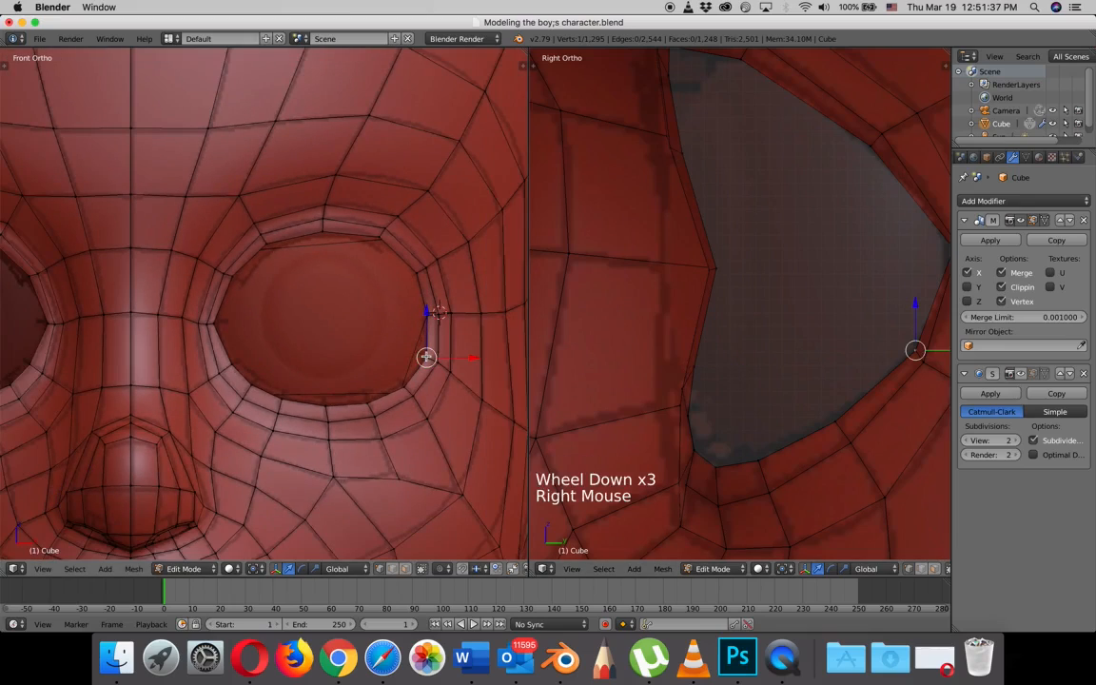
alt+right_click(427, 358)
scroll(824, 436, down, 3)
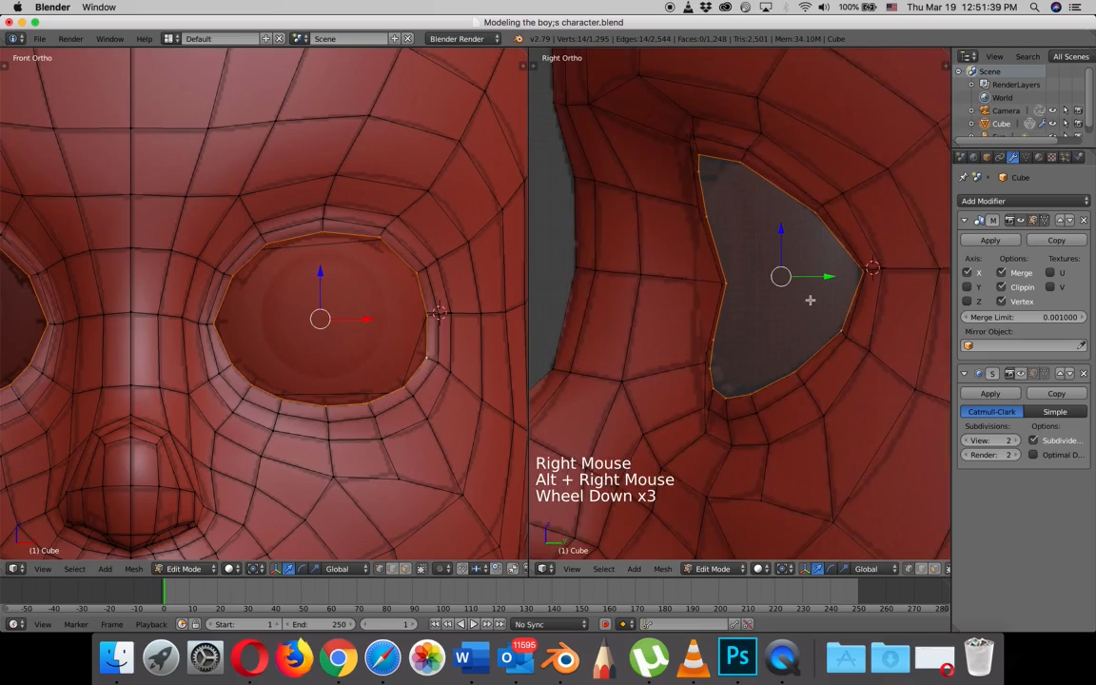
key(e)
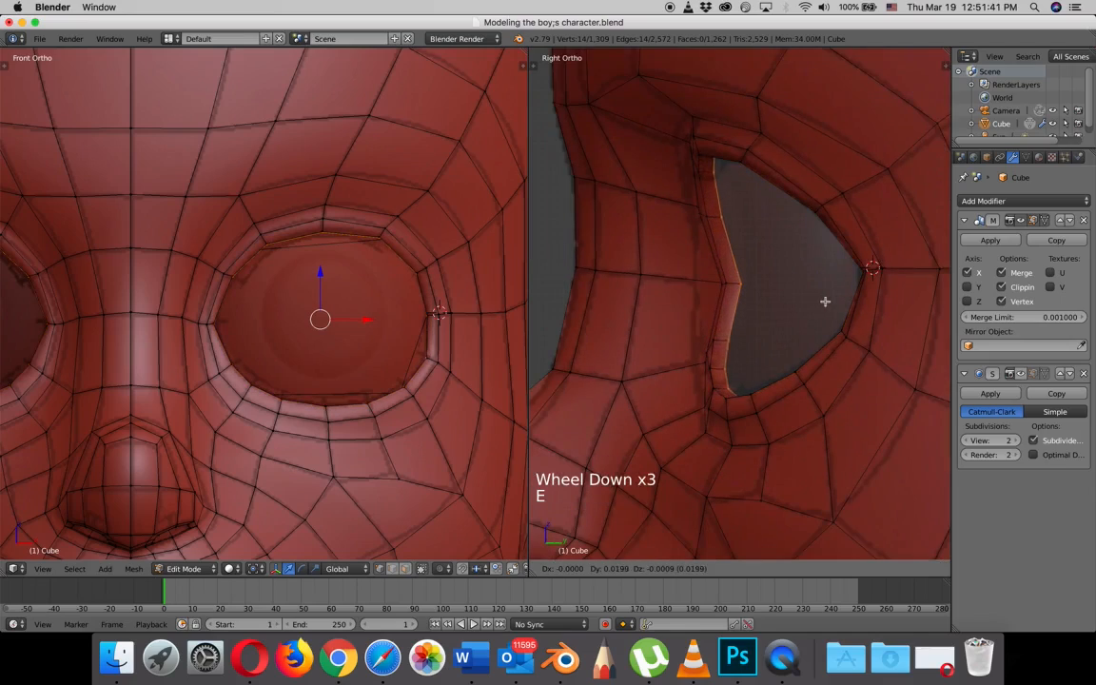
click(828, 302)
middle_drag(815, 310, 771, 337)
scroll(766, 335, down, 3)
scroll(766, 335, up, 1)
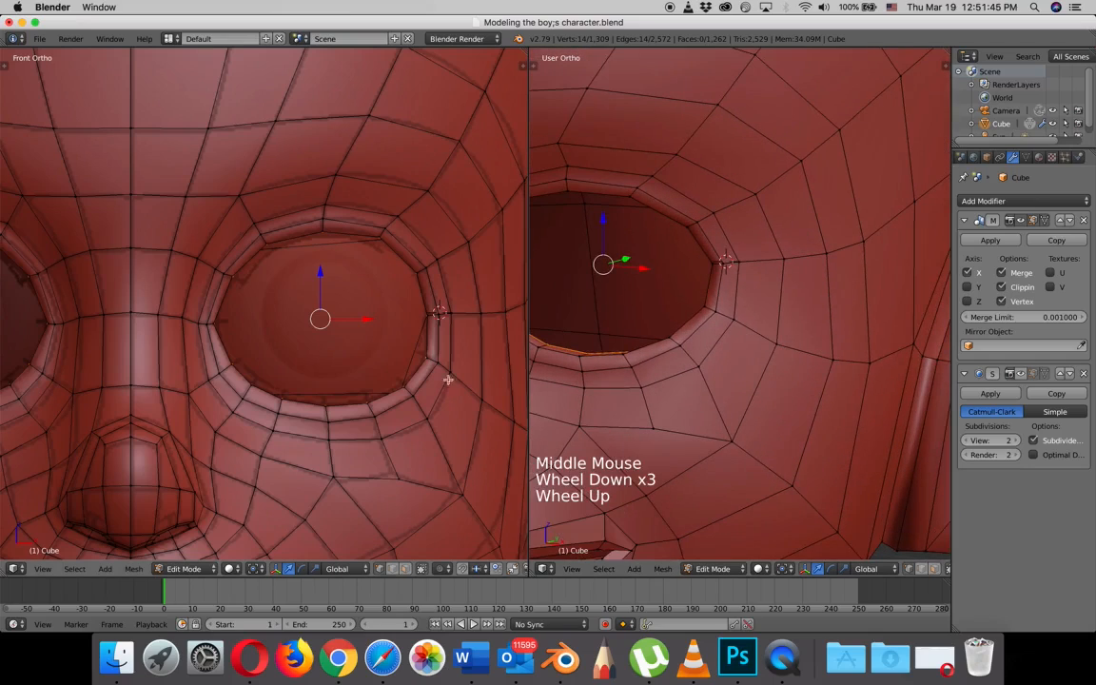
- Scale the extruded eye loop to about 0.93 and turn on the Subdivision Surface display in Edit Mode
key(s)
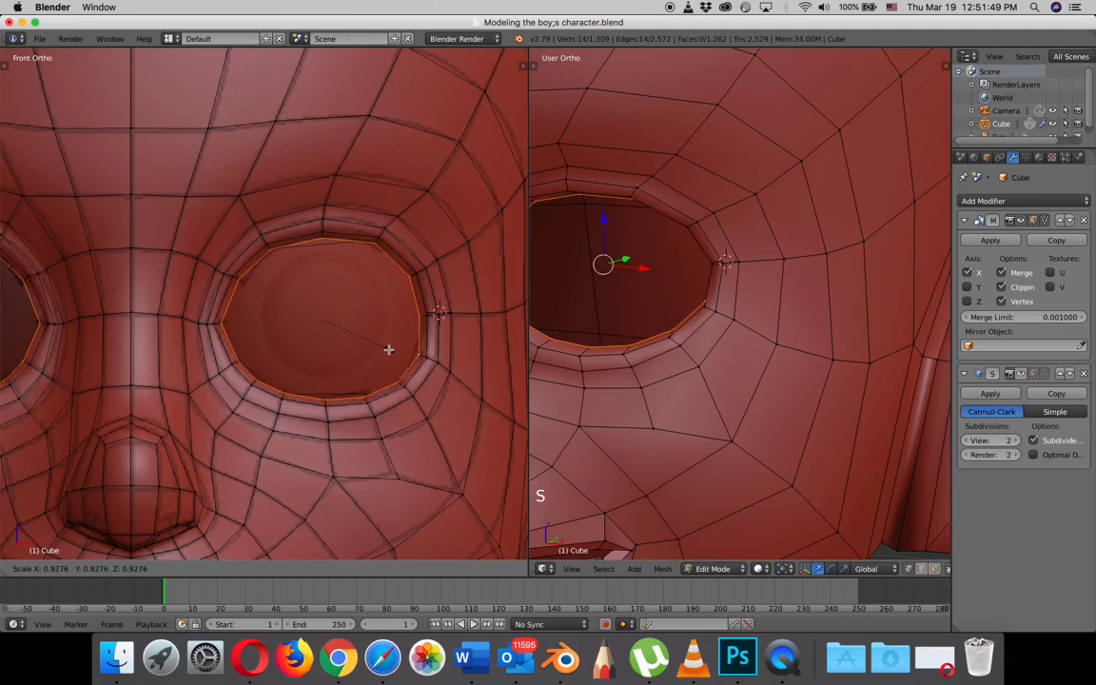
click(388, 349)
scroll(699, 342, down, 3)
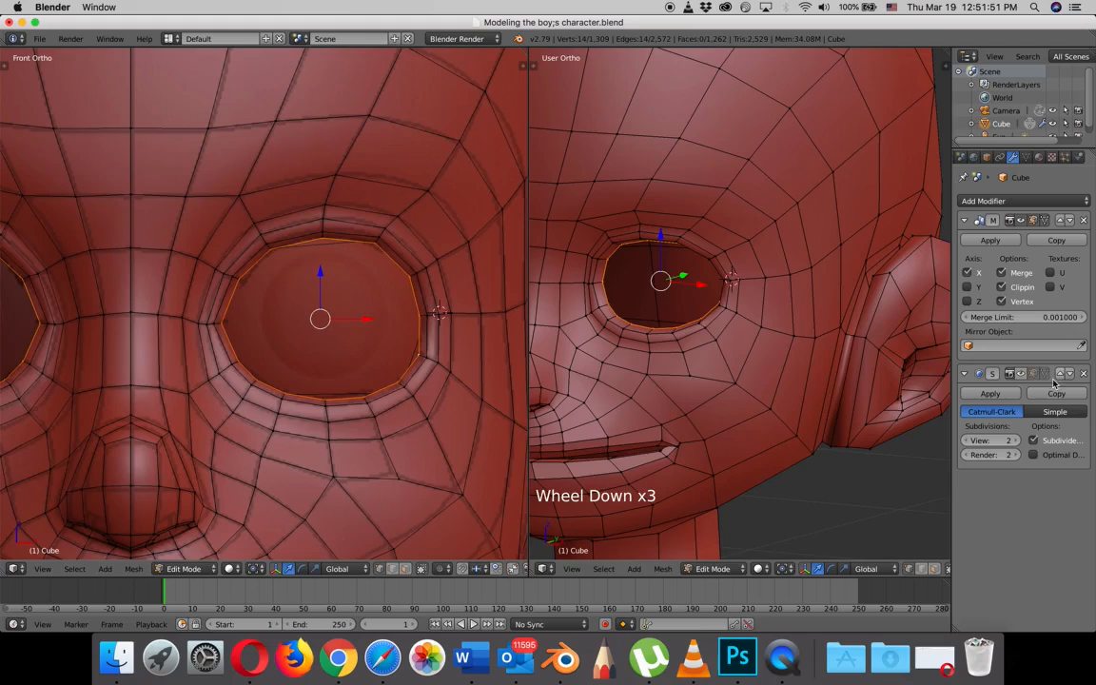
click(1023, 374)
middle_drag(752, 345, 926, 315)
scroll(727, 341, up, 3)
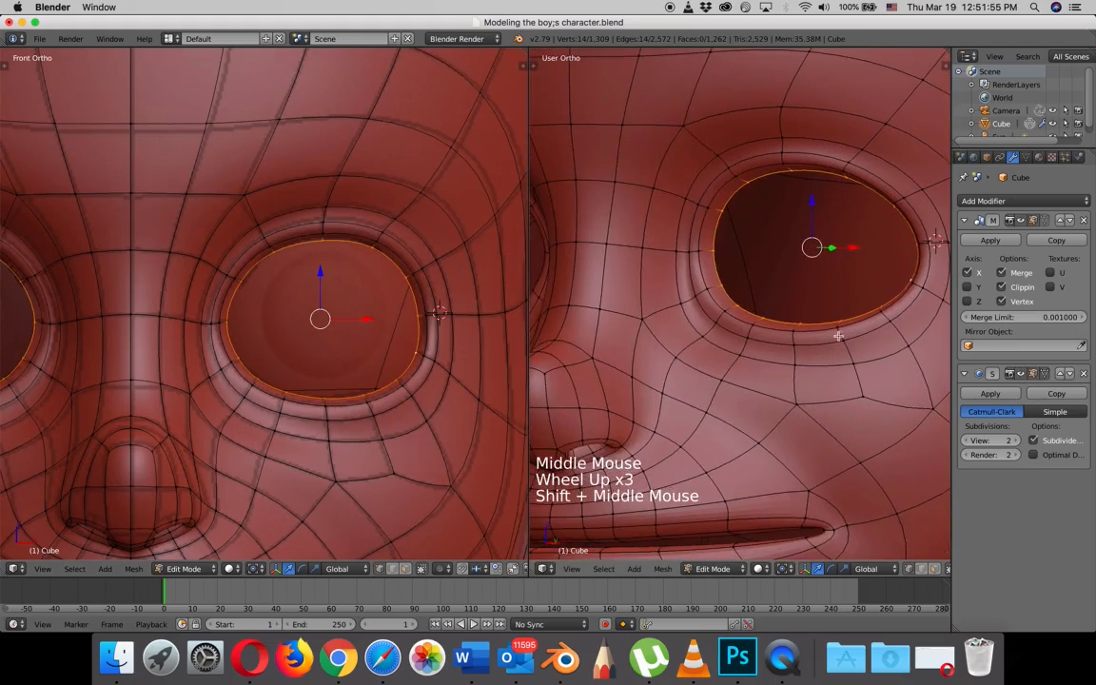
- Adjust the lower inner vertex of the loop around the eye socket and the two vertices above it along Y
middle_drag(839, 335, 783, 357)
right_click(777, 354)
scroll(780, 355, up, 1)
drag(811, 355, 883, 368)
right_click(837, 370)
right_click(752, 291)
drag(773, 294, 790, 292)
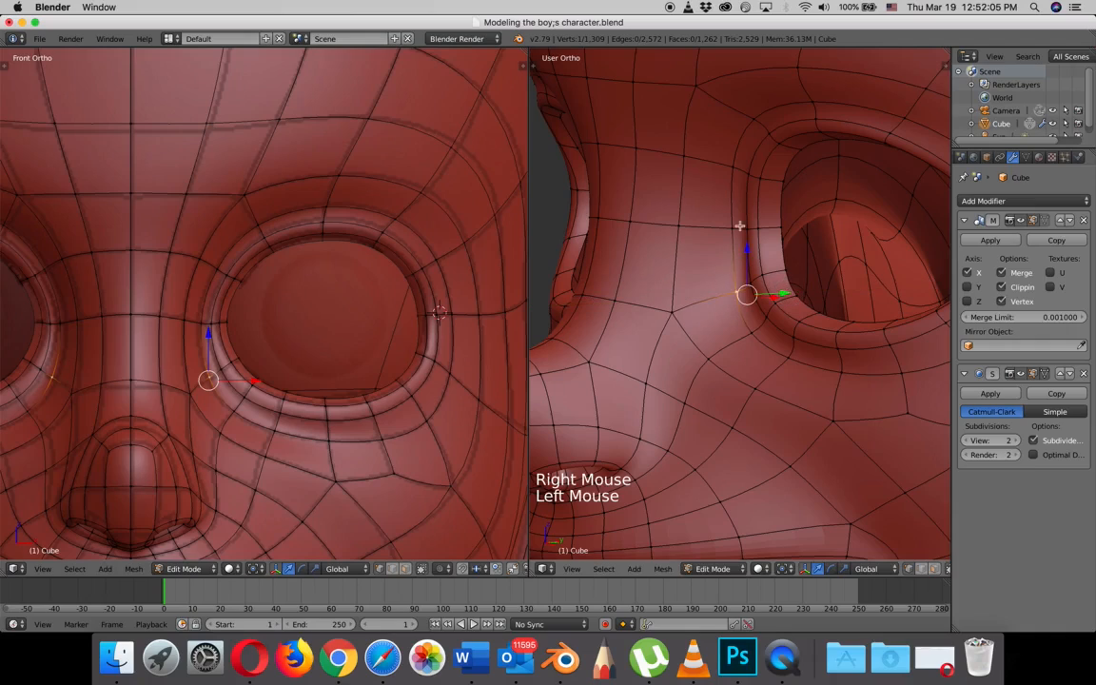
right_click(737, 226)
drag(777, 225, 766, 224)
right_click(737, 167)
drag(778, 164, 770, 164)
- Fine-tune along Y the socket loop's vertex above the eye and the two following ones toward the upper outer corner
shift+middle_drag(765, 217, 692, 259)
right_click(701, 236)
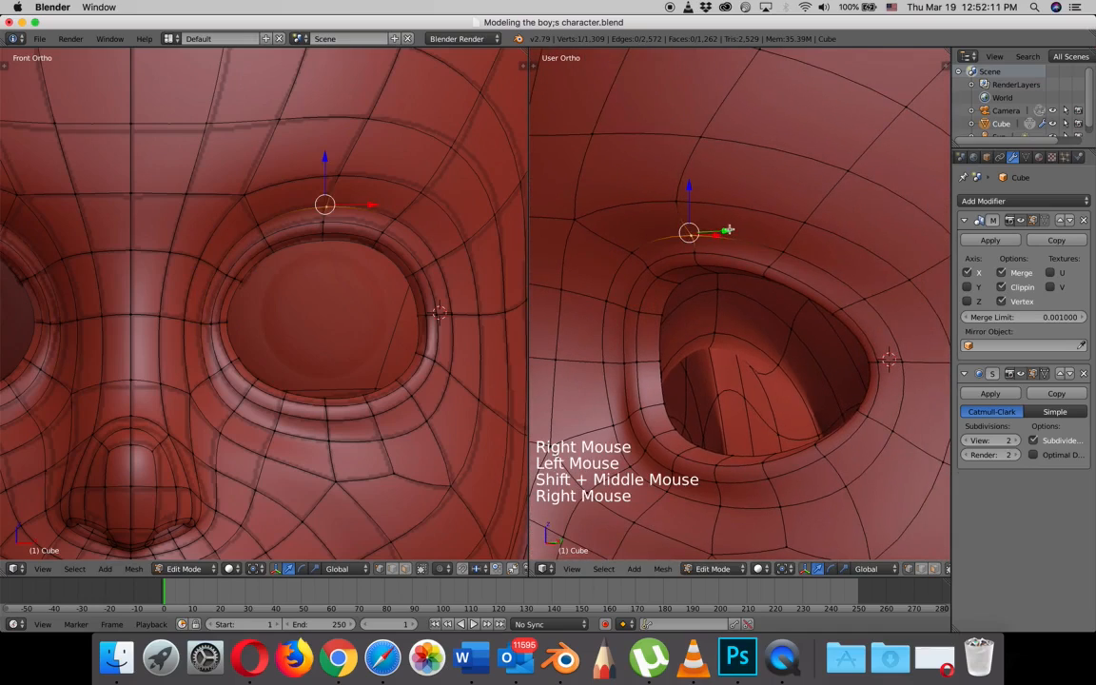
mouse_move(727, 230)
mouse_down()
mouse_move(746, 228)
mouse_move(723, 228)
mouse_up()
right_click(783, 247)
drag(827, 248, 827, 241)
right_click(864, 296)
drag(903, 296, 913, 300)
- Examine the smoothed head and whole character from the front and right views
shift+middle_drag(913, 301, 743, 354)
key(Tab)
scroll(813, 318, down, 4)
key(Tab)
scroll(743, 354, down, 8)
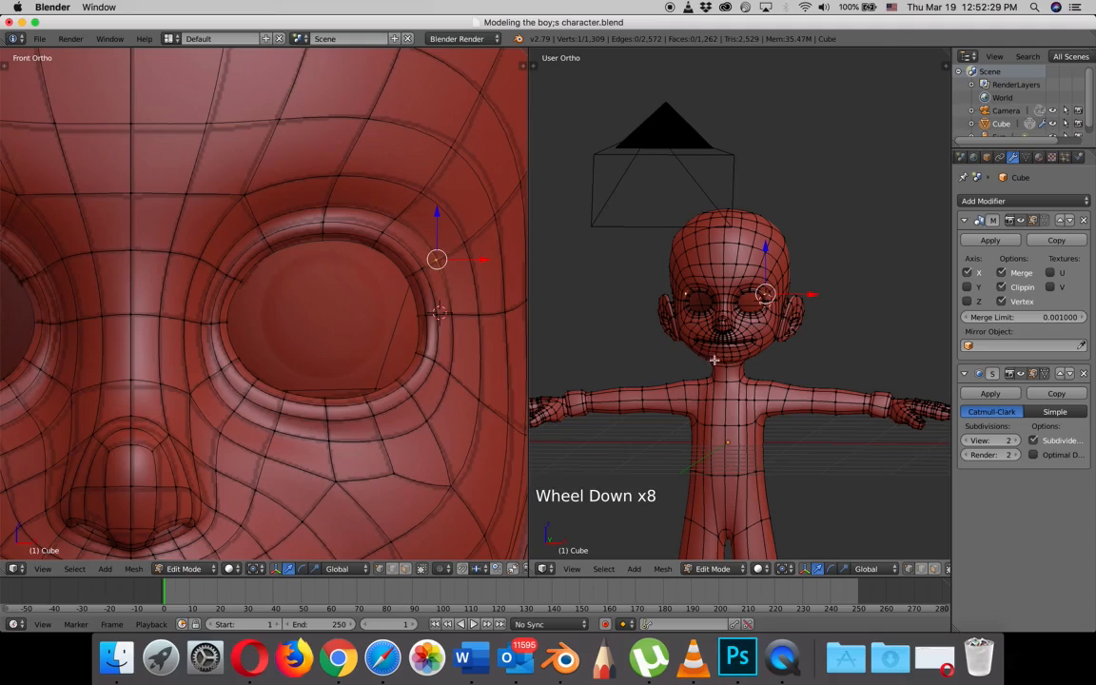
key(KP_3)
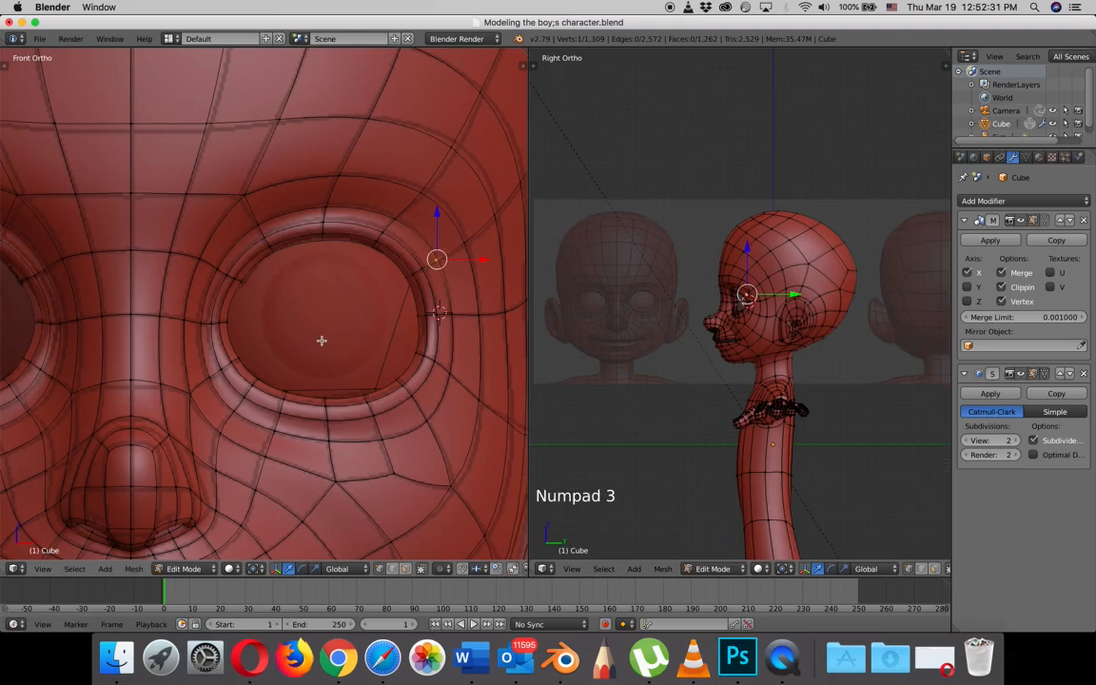
scroll(314, 348, down, 7)
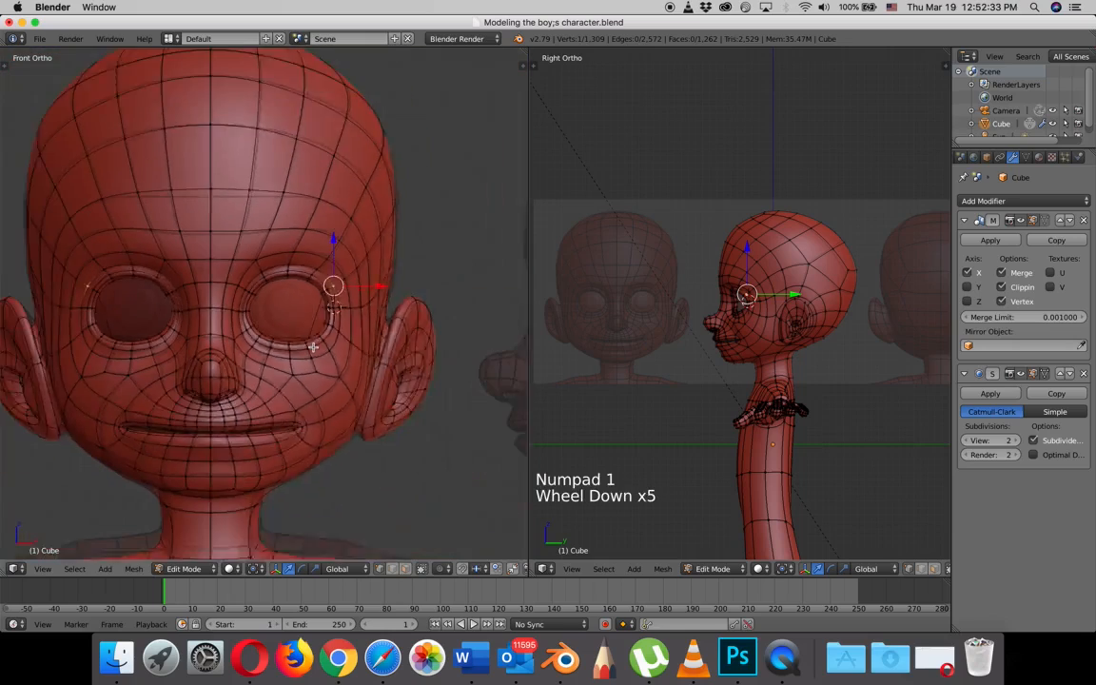
shift+middle_drag(314, 347, 358, 301)
scroll(373, 300, down, 5)
scroll(360, 304, down, 2)
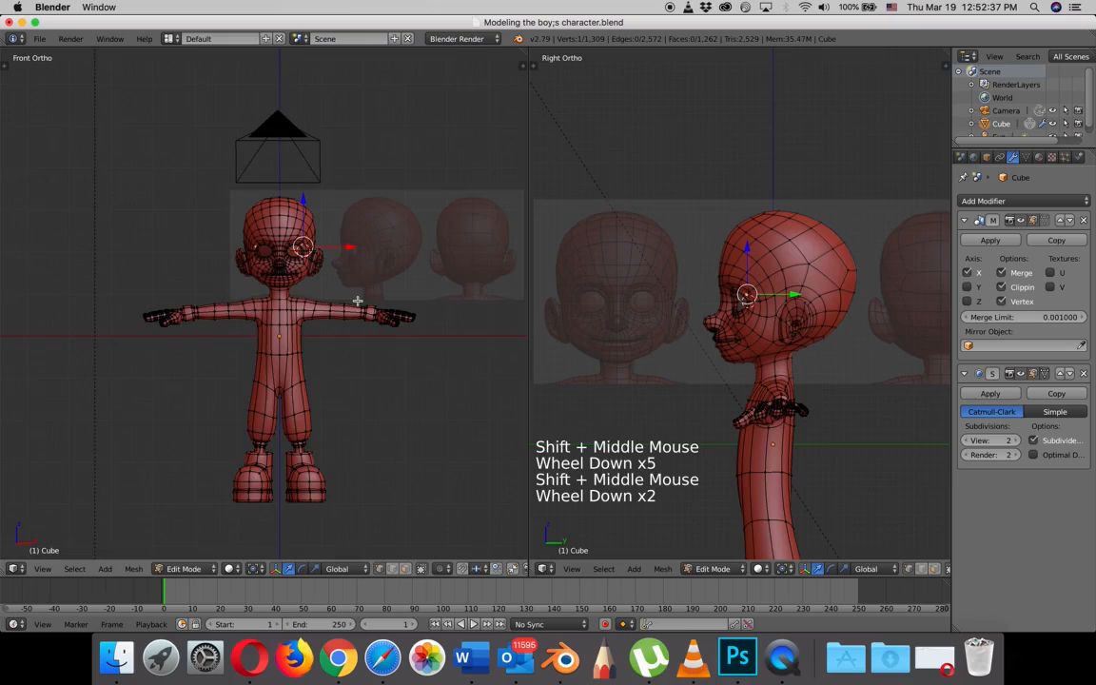
scroll(360, 304, up, 3)
scroll(715, 314, down, 3)
shift+middle_drag(689, 325, 719, 319)
scroll(362, 318, down, 2)
shift+middle_drag(362, 318, 339, 321)
scroll(340, 317, up, 1)
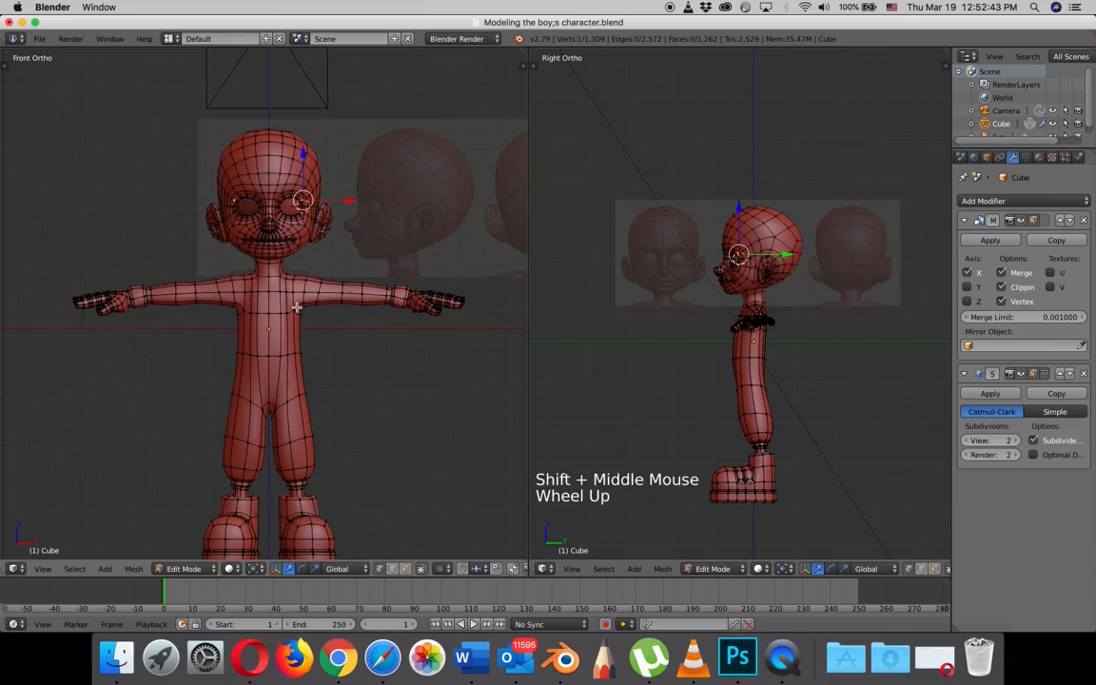
- Return the character to Object Mode and reset the 3D cursor to the scene centre
key(Tab)
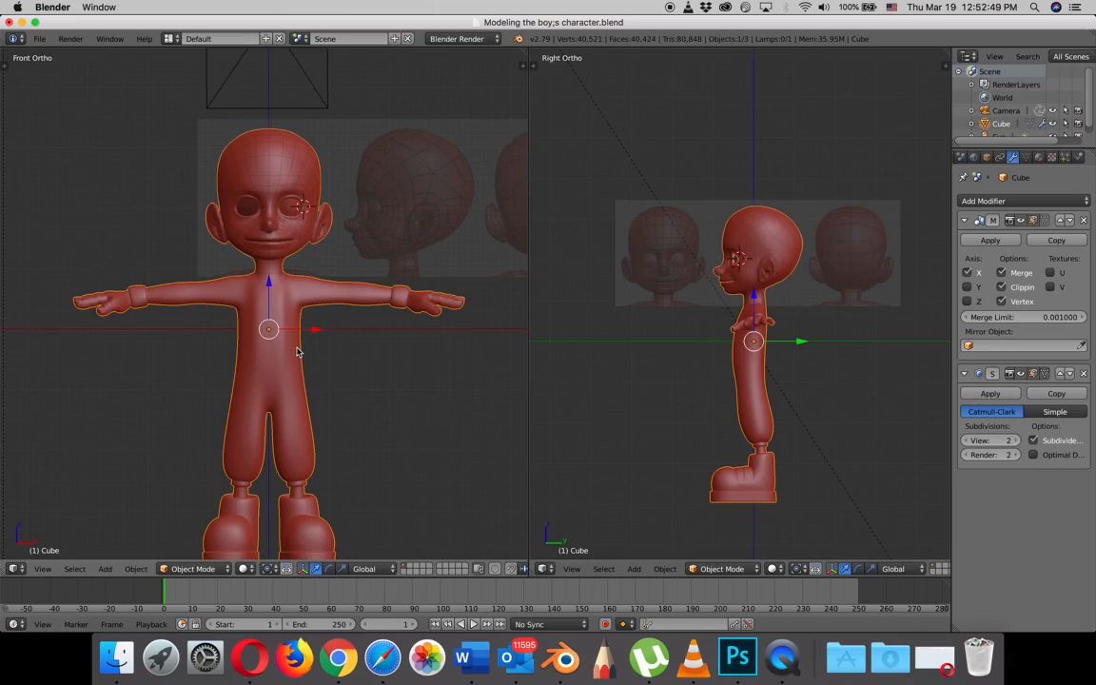
key(shift+c)
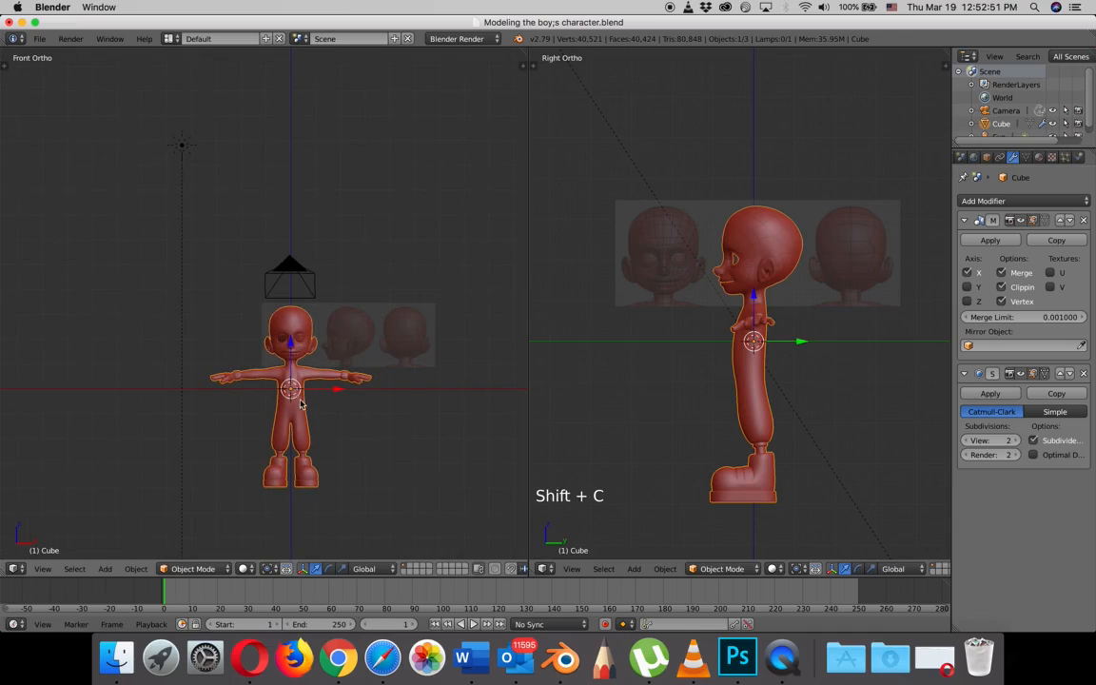
scroll(292, 423, up, 4)
shift+middle_drag(293, 418, 269, 309)
scroll(269, 309, up, 1)
scroll(272, 314, up, 1)
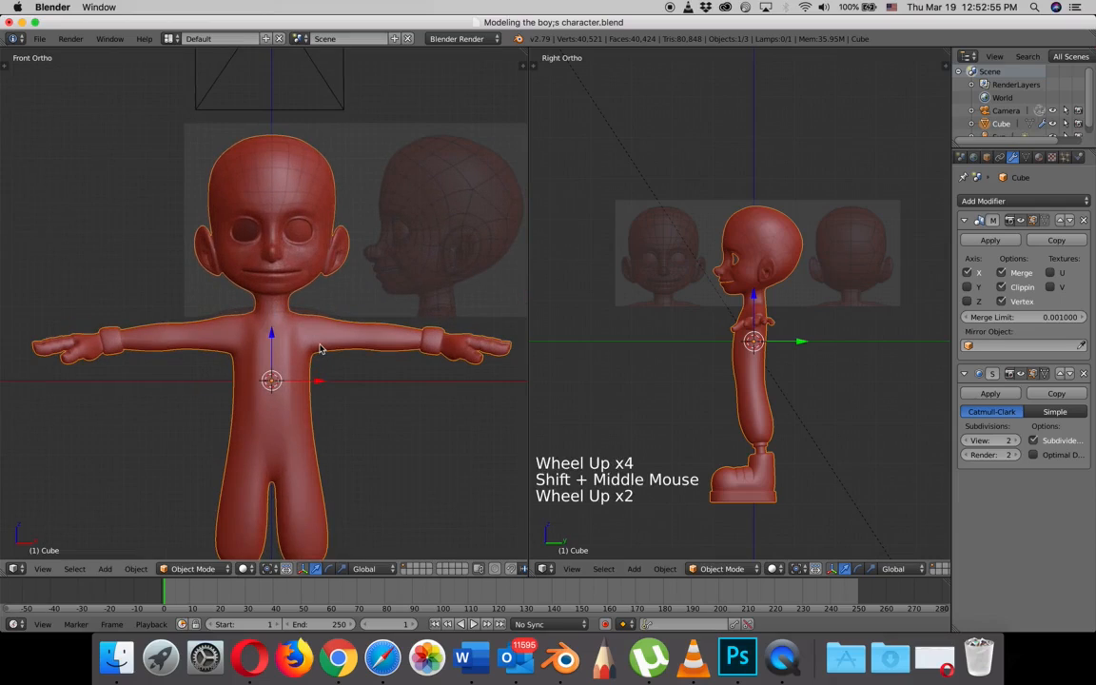
- Add a UV Sphere at the 3D cursor and rotate it 90° around X
key(shift)
key(shift+a)
mouse_move(306, 345)
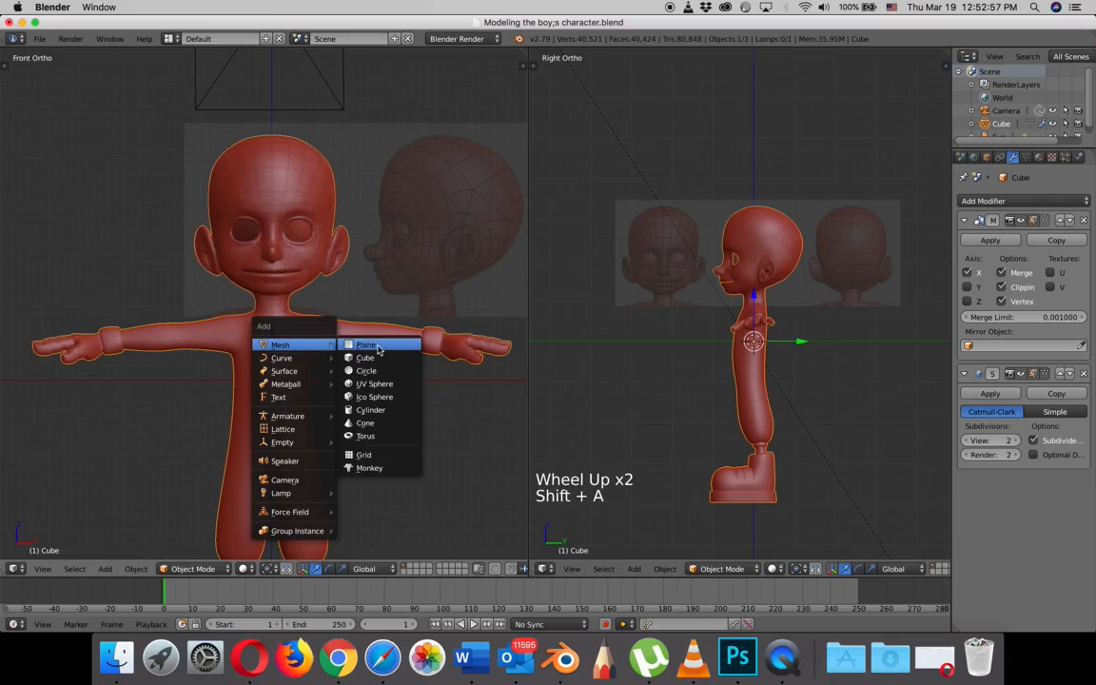
click(373, 384)
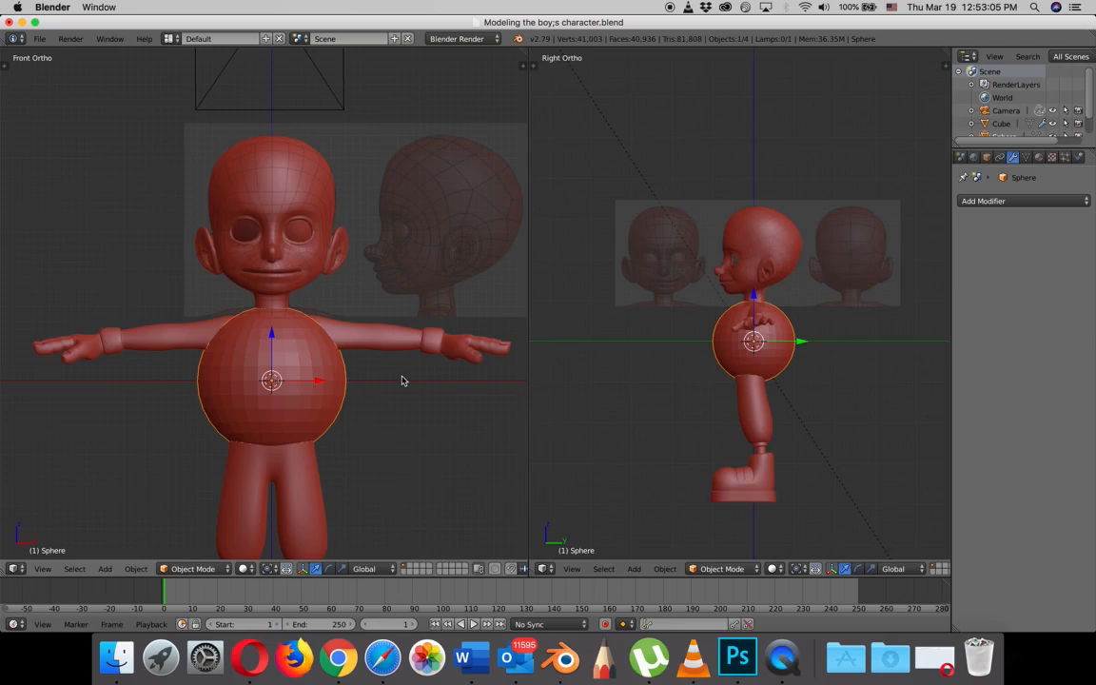
text(r)
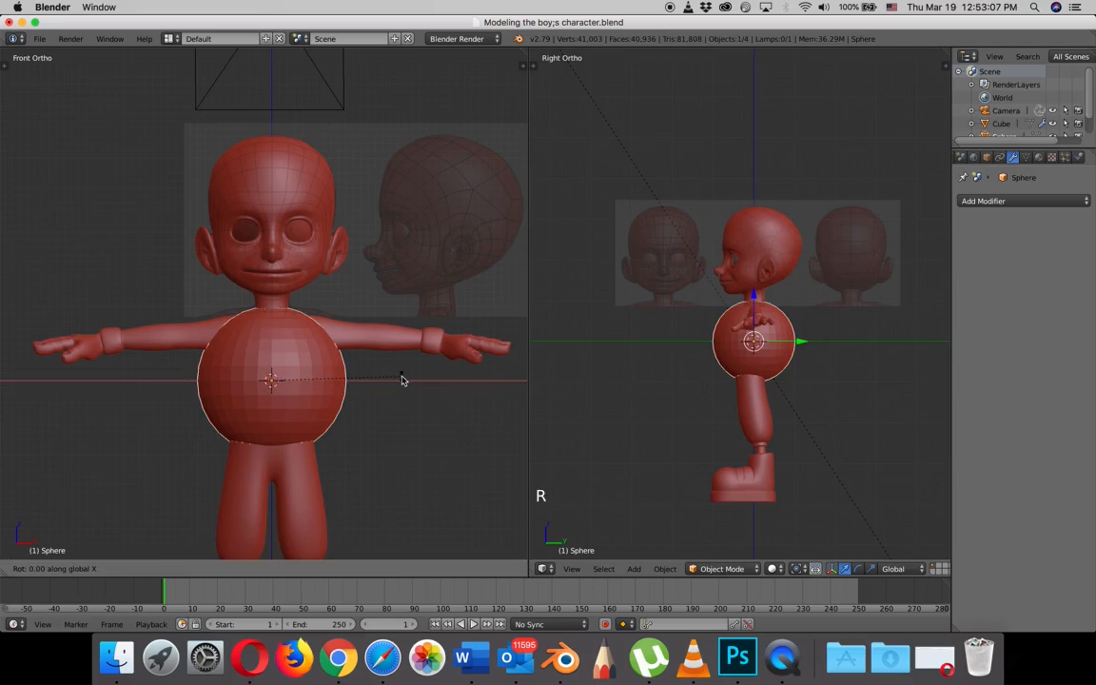
text(90)
click(402, 380)
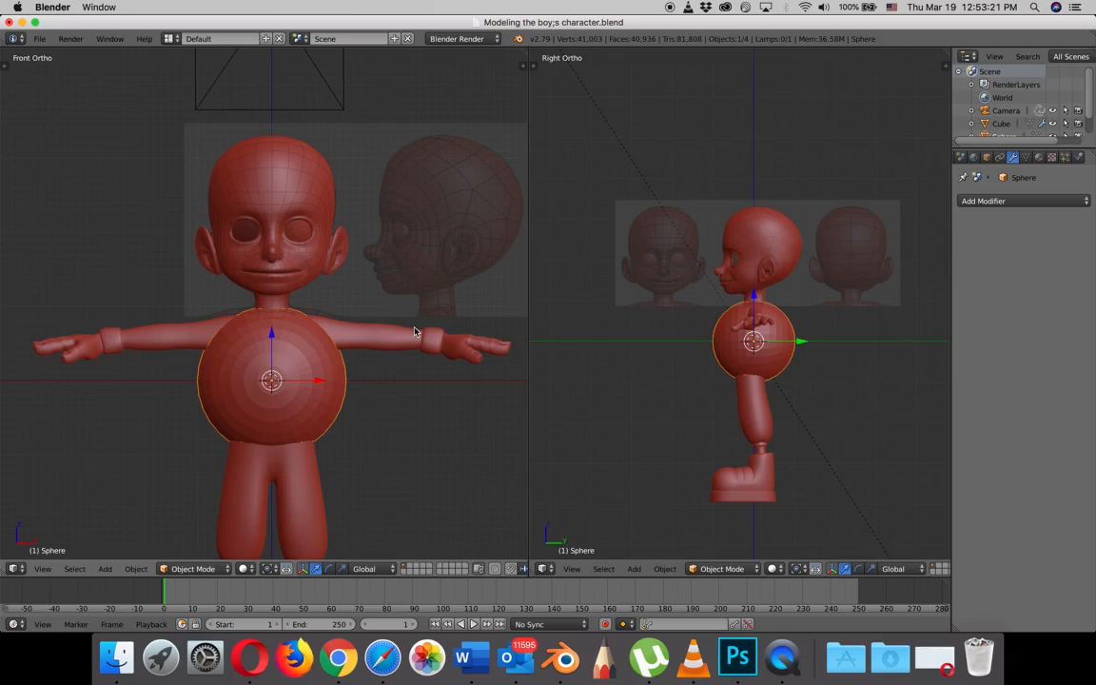
- Enter Edit Mode on the sphere and add a Mirror modifier
key(Tab)
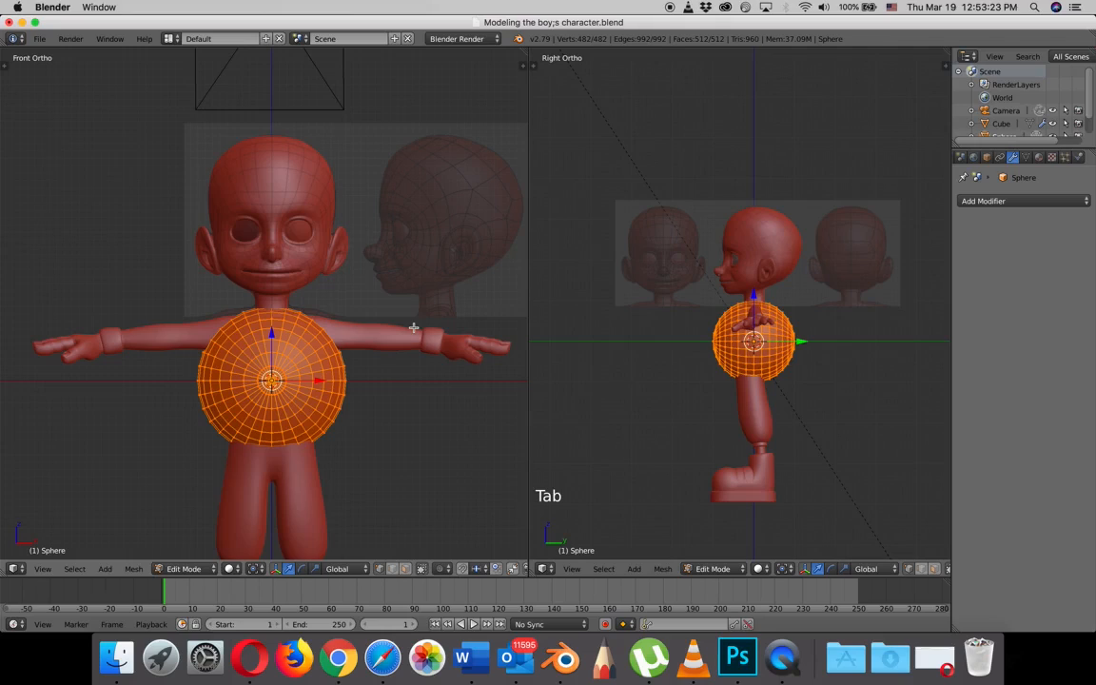
click(989, 200)
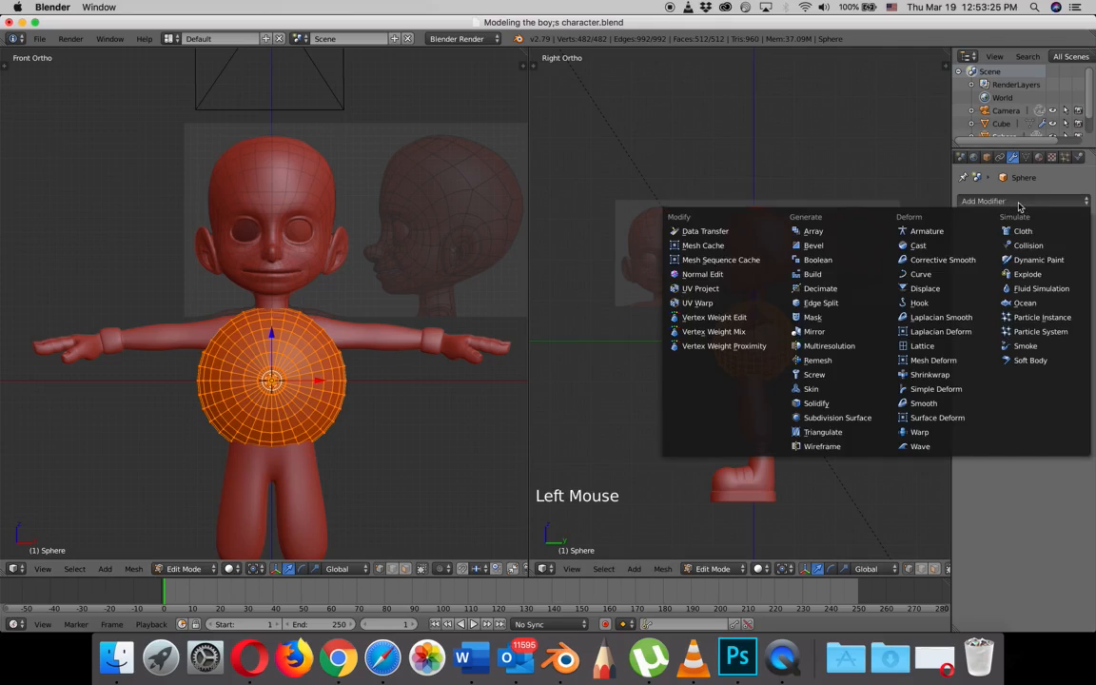
click(823, 331)
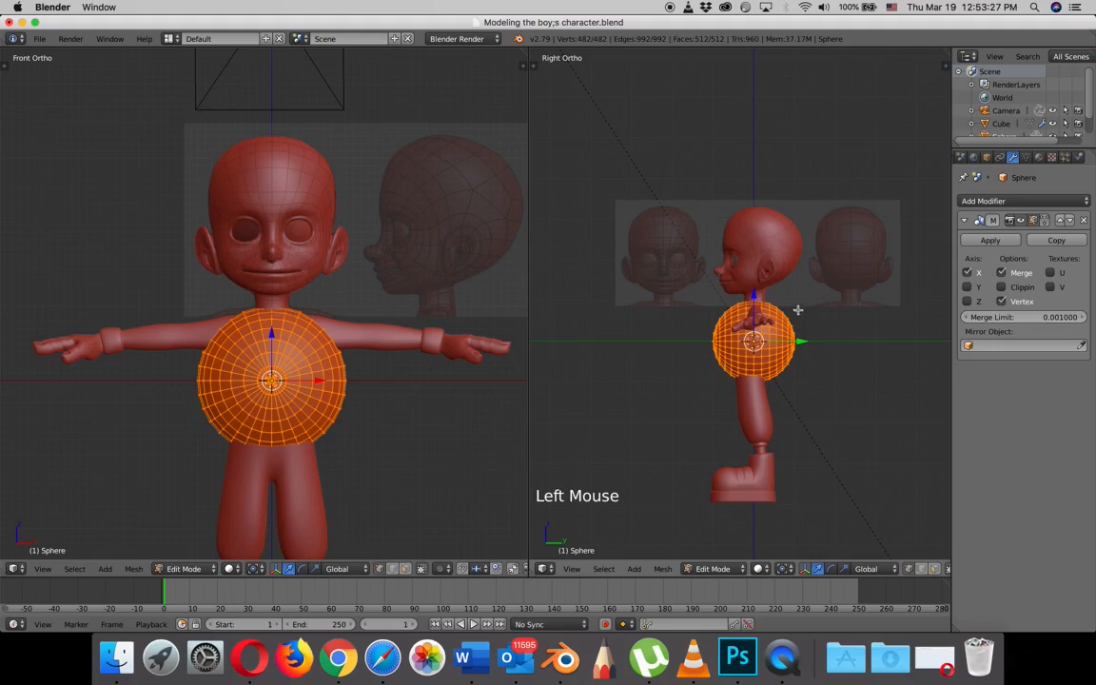
- Move the sphere's mesh up to the character's left eye and scale it down to fit the socket in the front view
drag(321, 379, 380, 193)
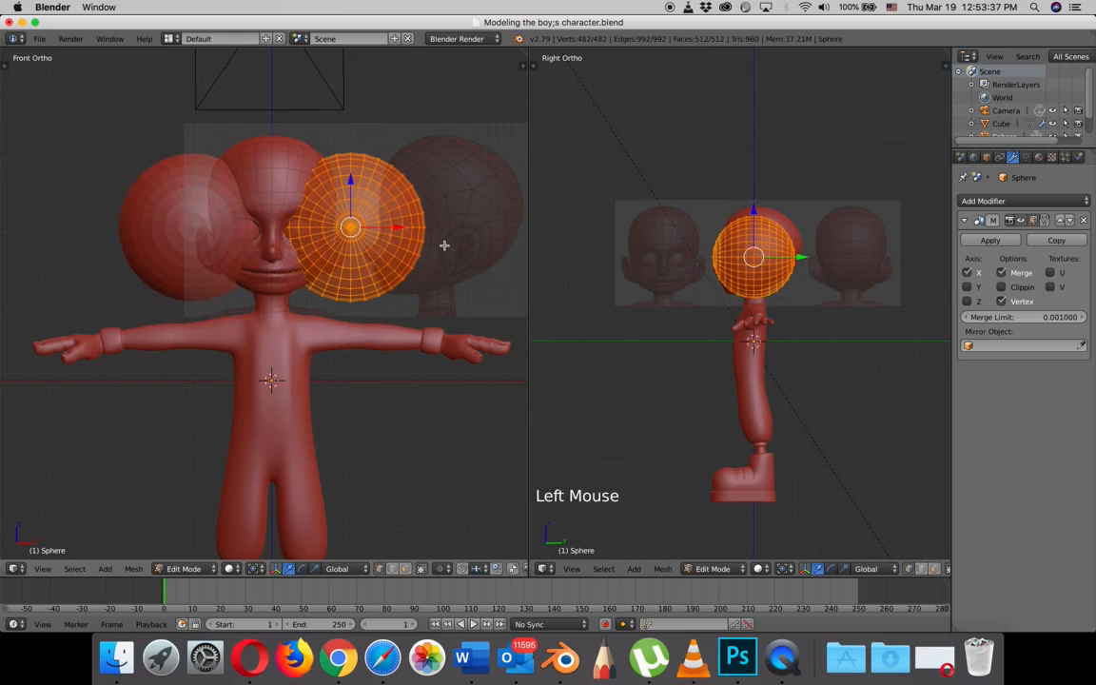
key(s)
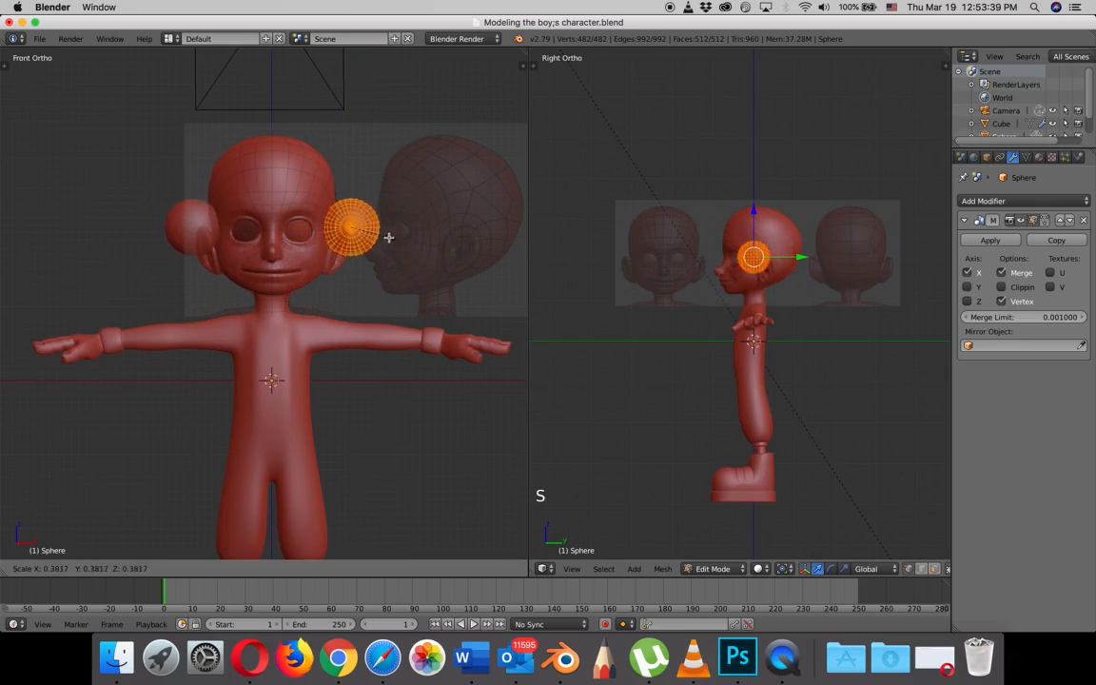
click(396, 226)
drag(394, 225, 357, 228)
key(s)
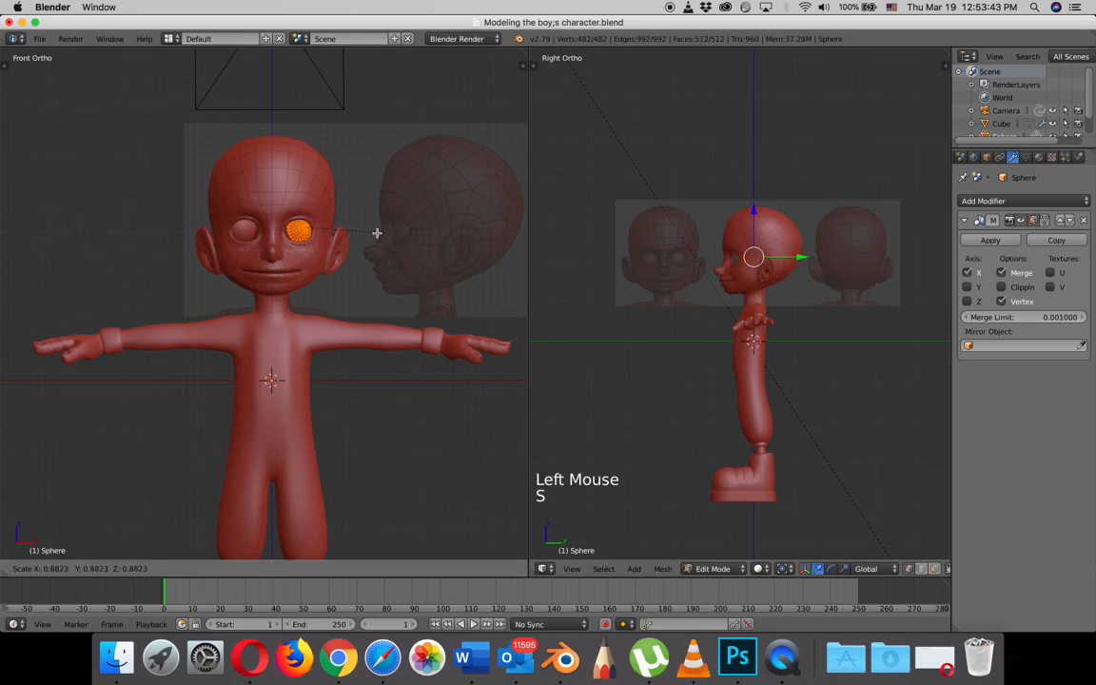
click(352, 227)
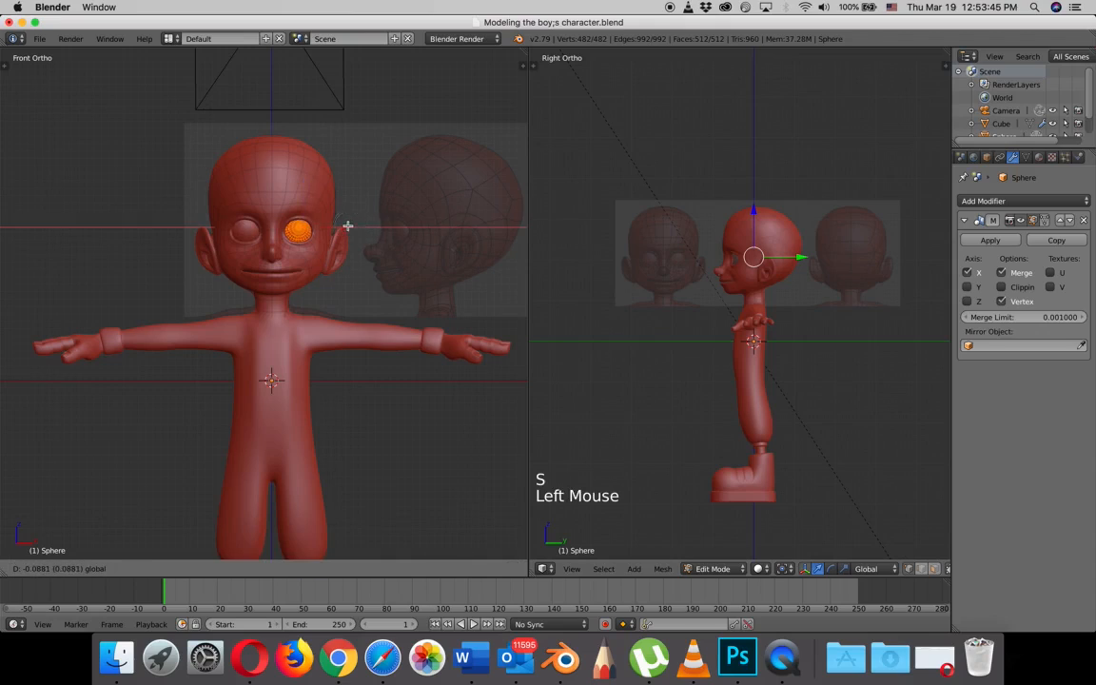
click(263, 162)
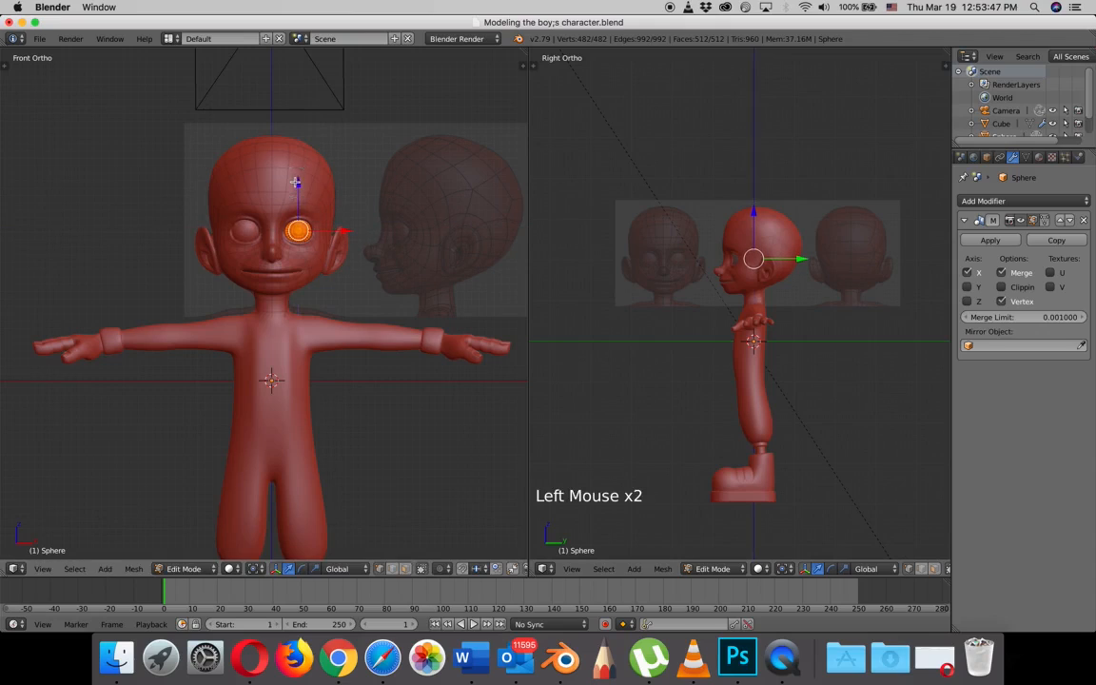
- Move the eyeball forward along Y in the right view so it sits inside the eye opening
scroll(698, 255, up, 5)
drag(822, 193, 787, 195)
scroll(724, 217, up, 5)
shift+middle_drag(734, 179, 763, 411)
scroll(767, 381, up, 2)
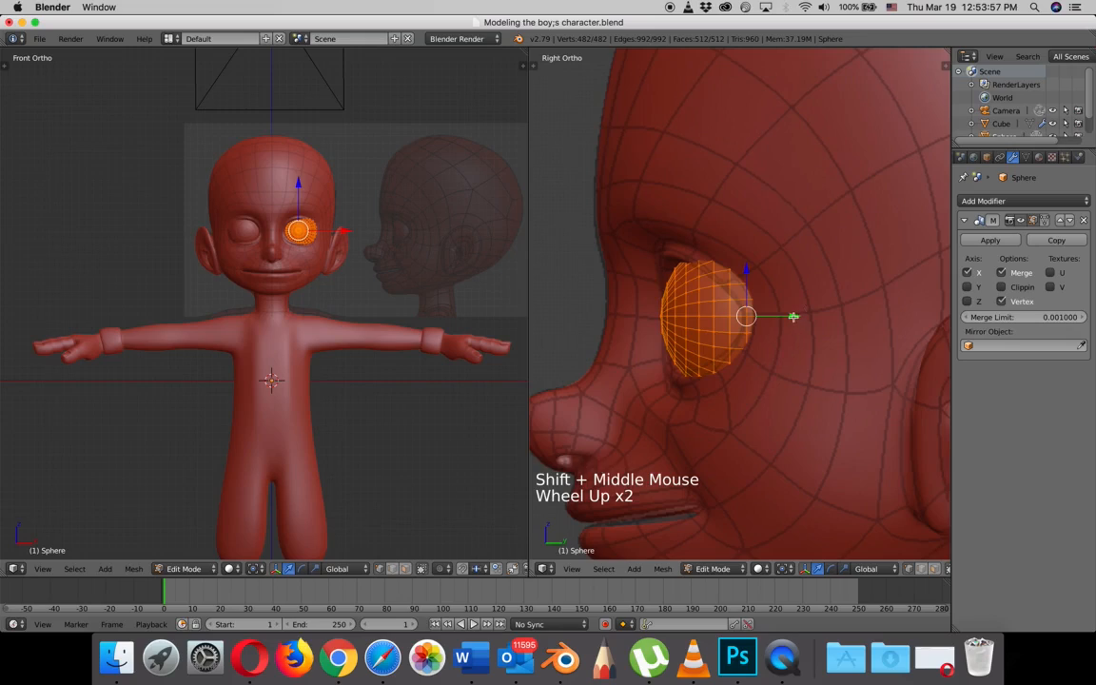
mouse_move(796, 316)
mouse_down()
mouse_move(824, 321)
mouse_move(800, 320)
mouse_up()
key(KP_3)
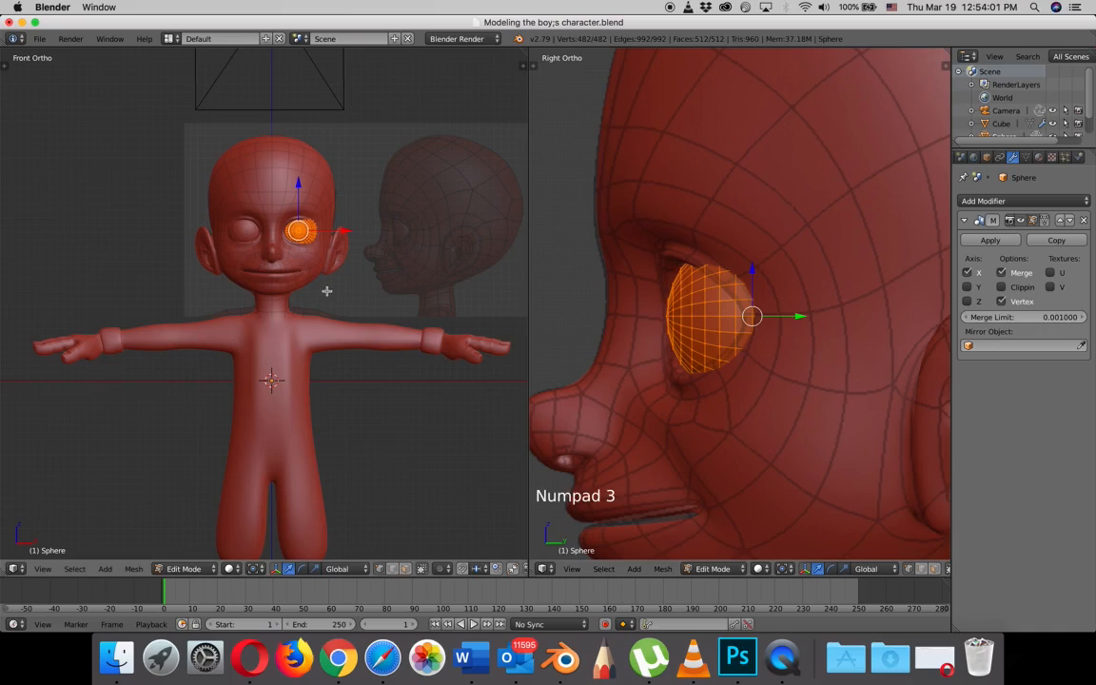
- Shift the eyeball along X toward the nose in the front view
scroll(319, 281, up, 6)
shift+middle_drag(313, 269, 394, 272)
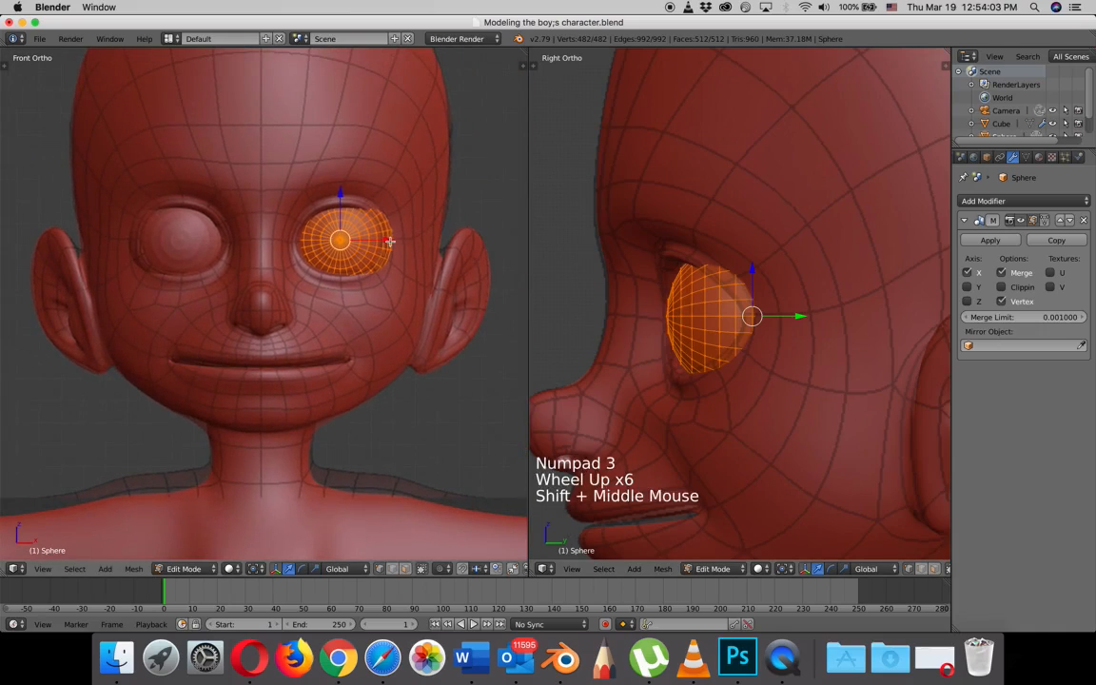
drag(390, 242, 381, 242)
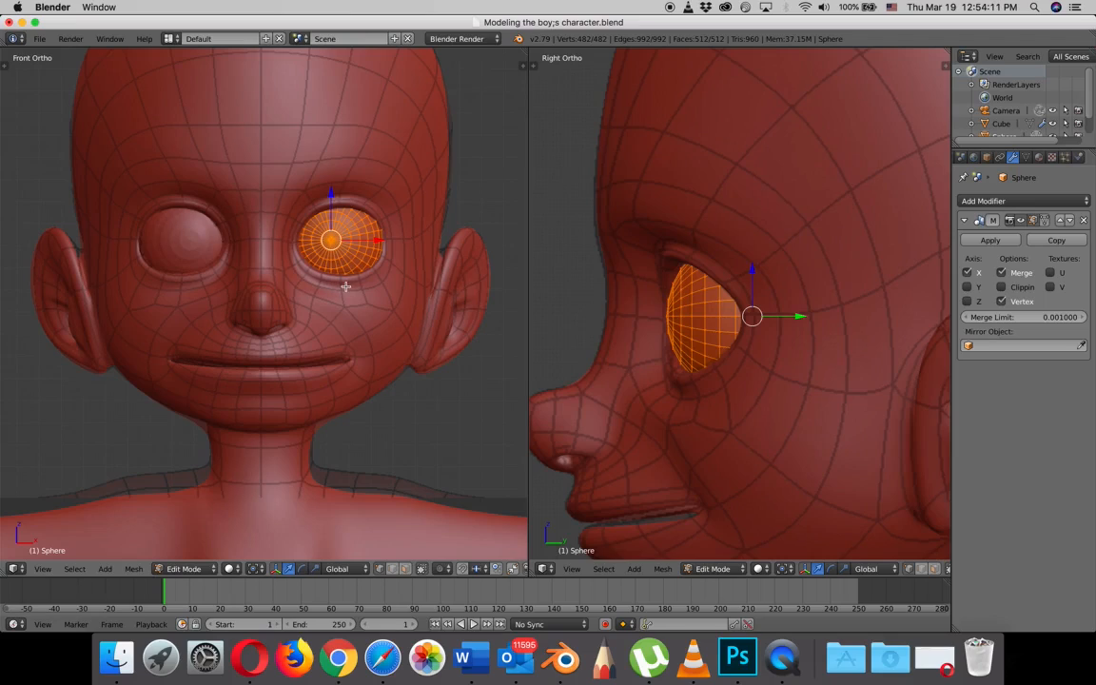
- Rotate the eyeball about 16° around Z and nudge it slightly along X toward the nose
key(r)
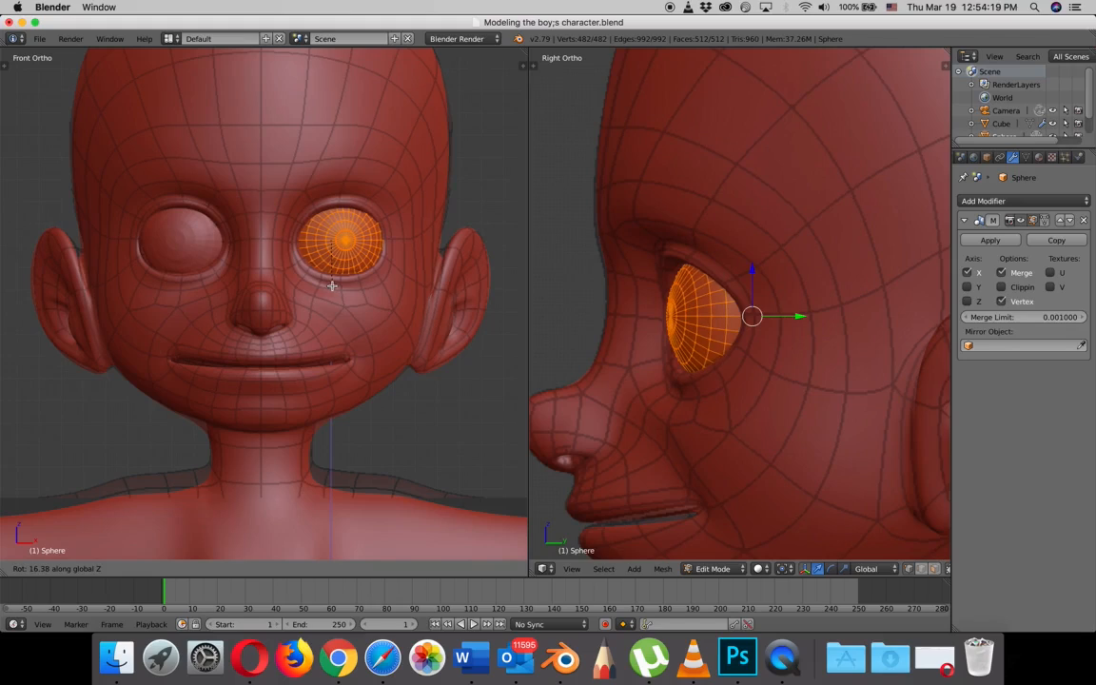
click(332, 285)
drag(389, 241, 379, 242)
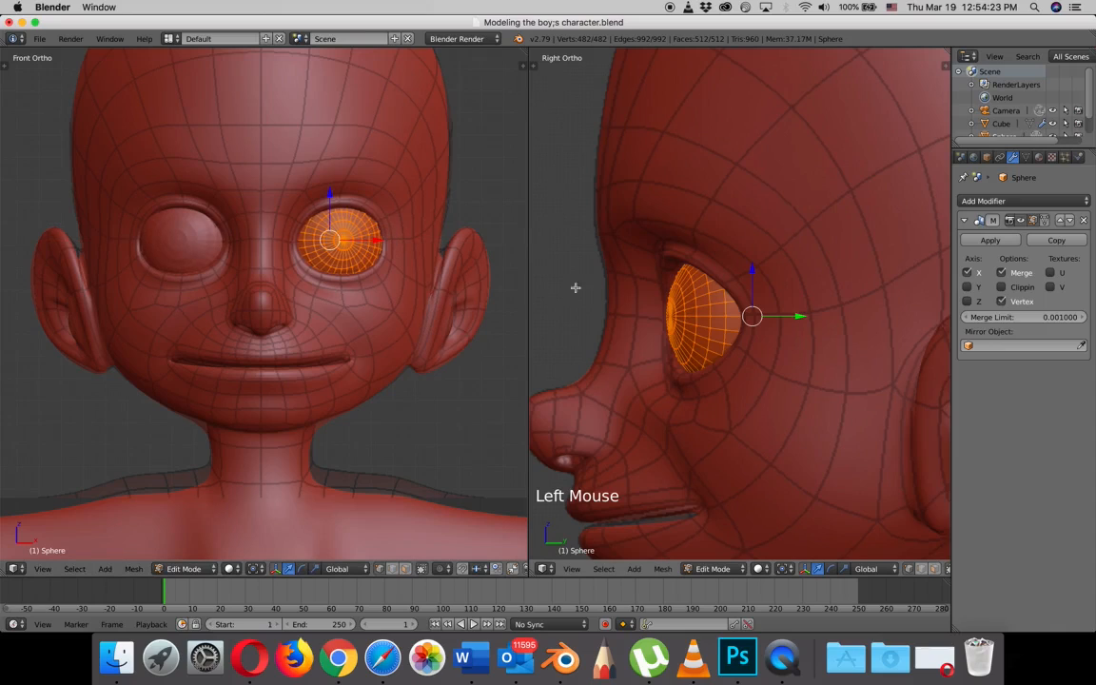
- Flatten the eyeball by scaling it down along Y in the side view, and shift it slightly forward along Y into the socket
key(z)
scroll(749, 333, up, 1)
scroll(757, 337, down, 3)
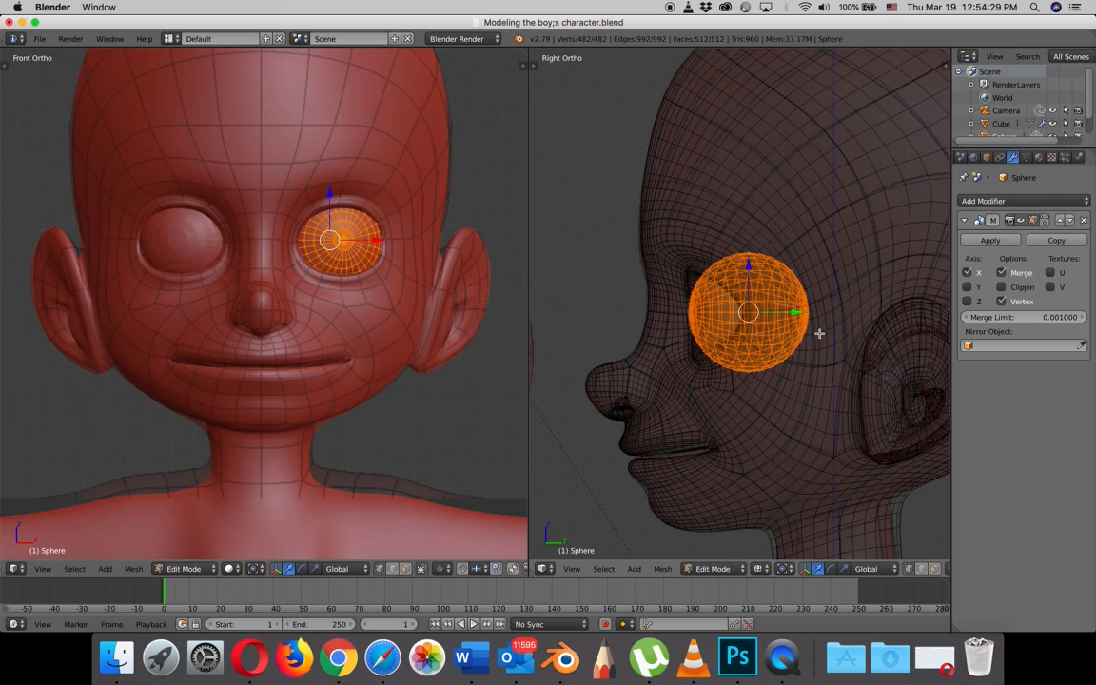
key(s)
key(y)
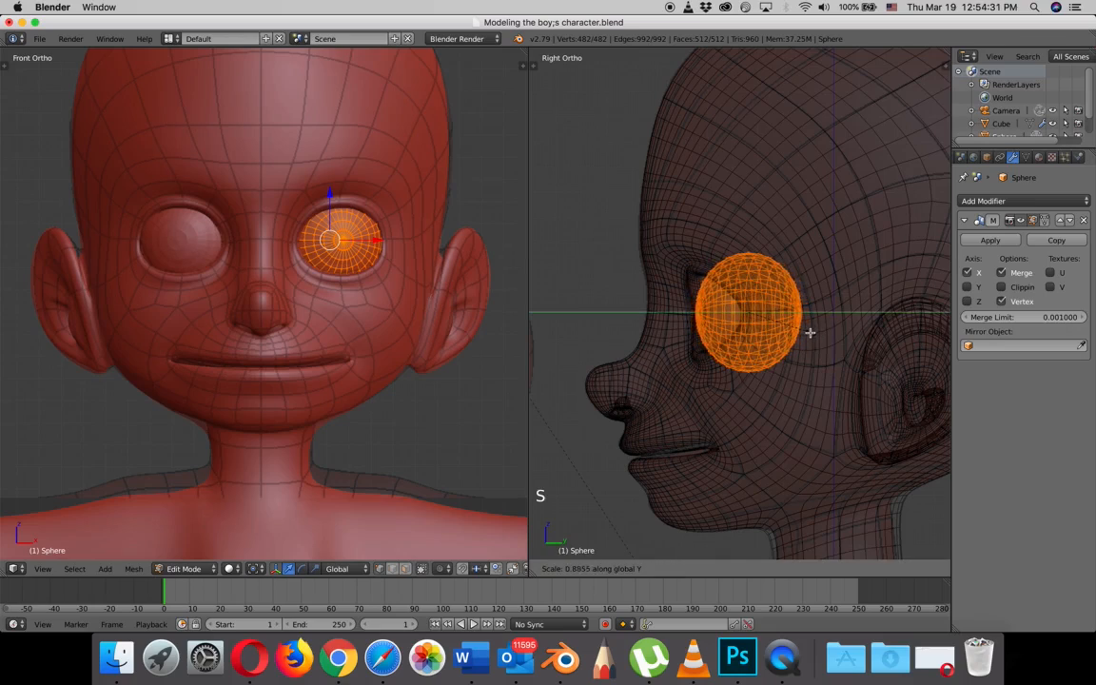
click(805, 332)
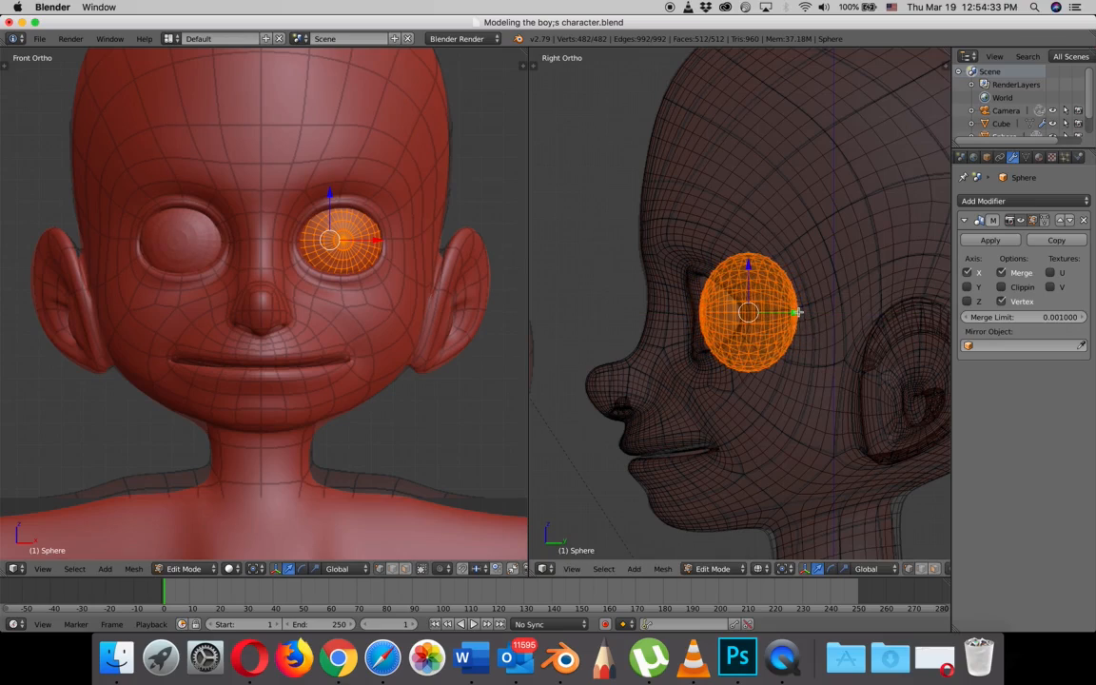
drag(798, 312, 789, 312)
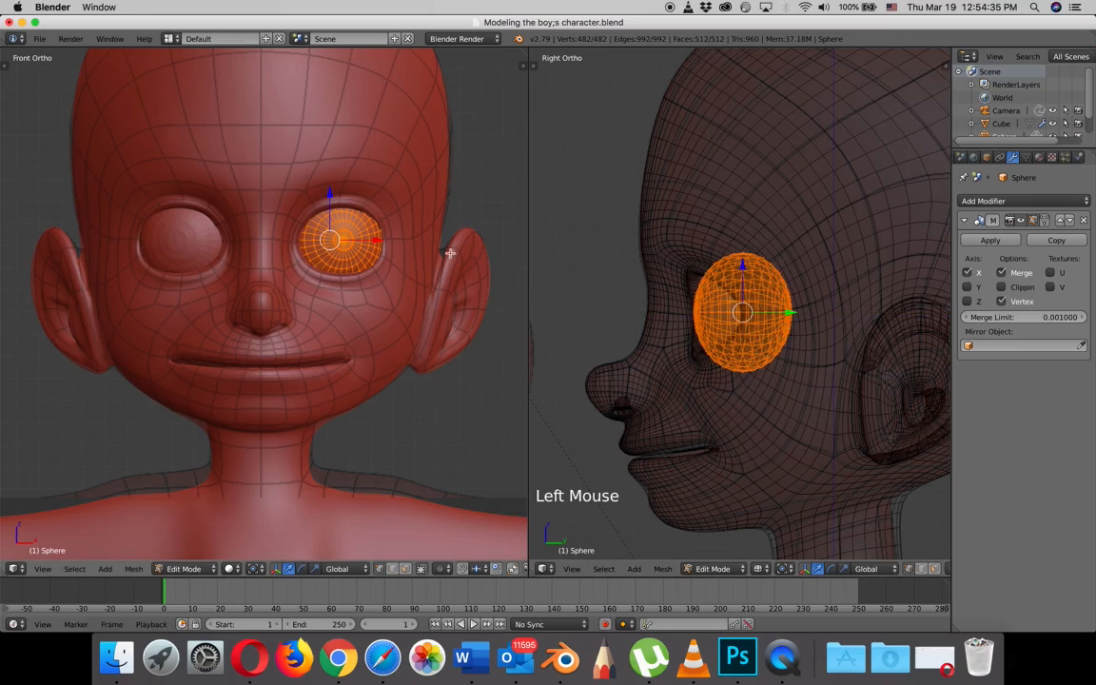
- Return the sphere to Object Mode and apply smooth shading to the eyeballs
scroll(401, 249, up, 4)
shift+middle_drag(399, 214, 423, 294)
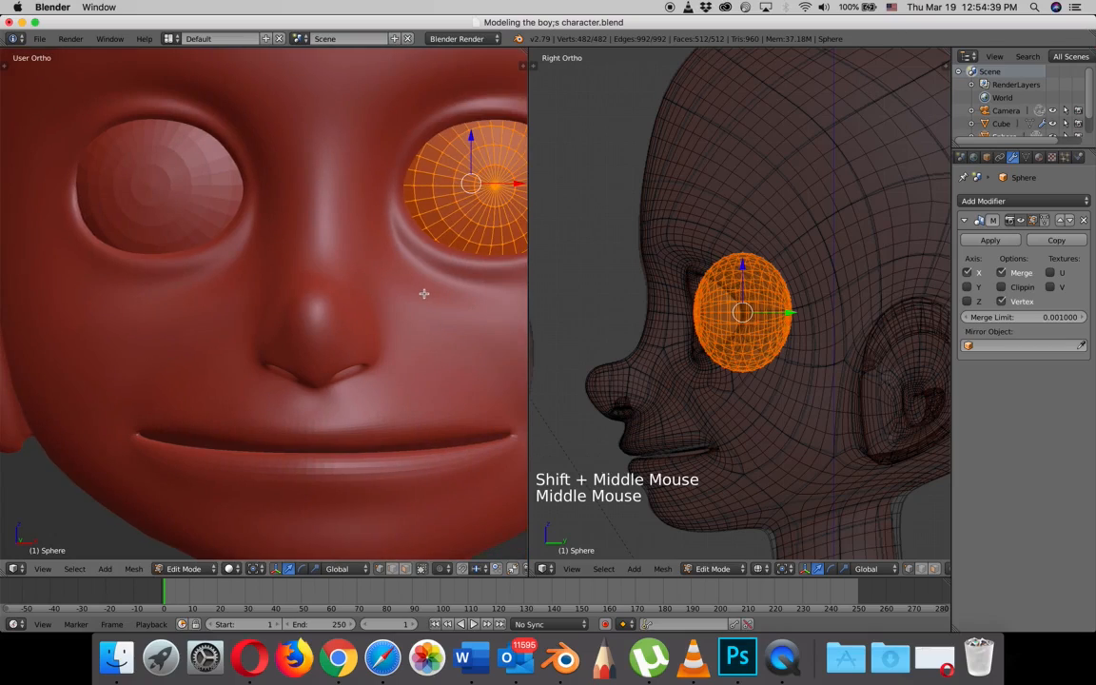
scroll(423, 291, down, 2)
drag(458, 221, 455, 222)
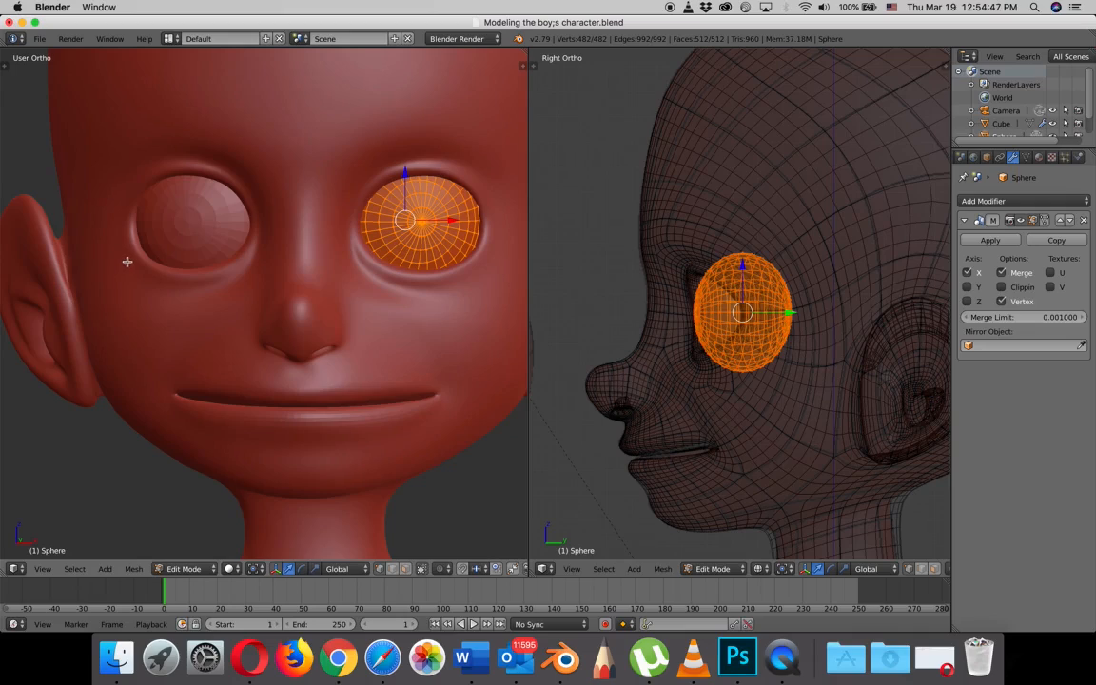
key(Tab)
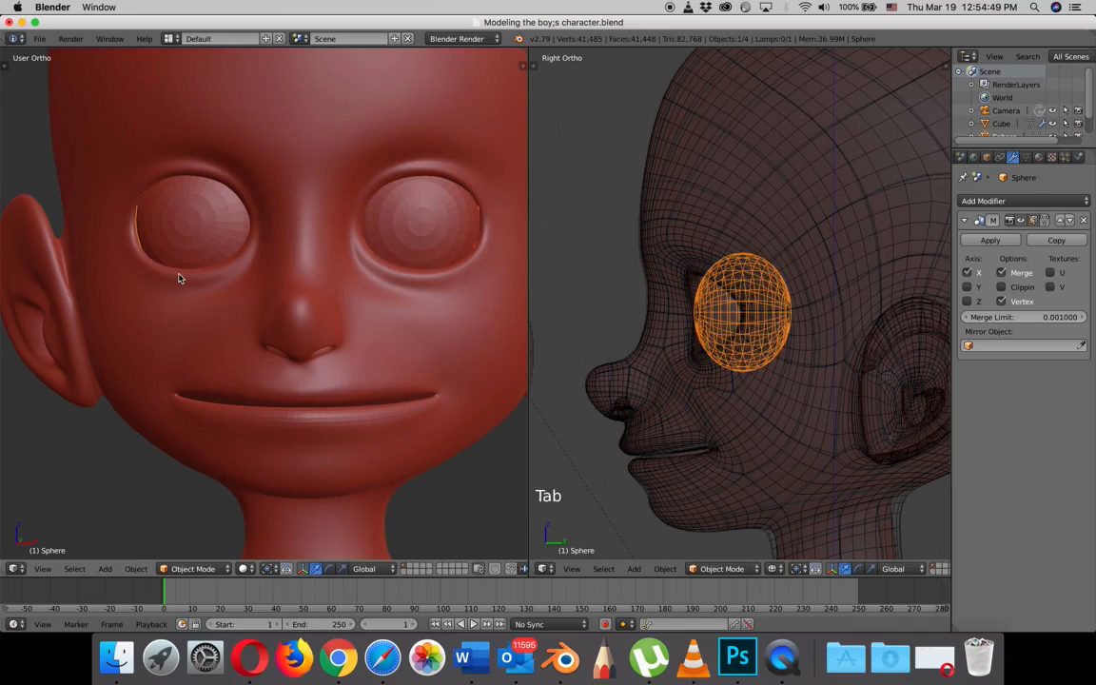
key(t)
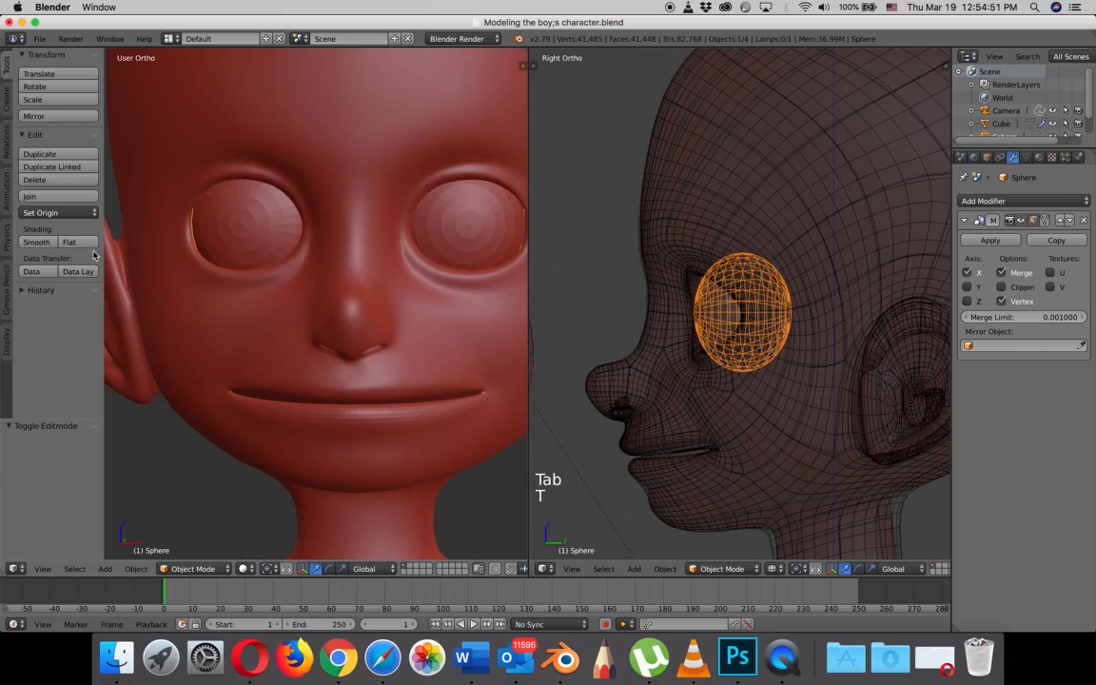
click(35, 242)
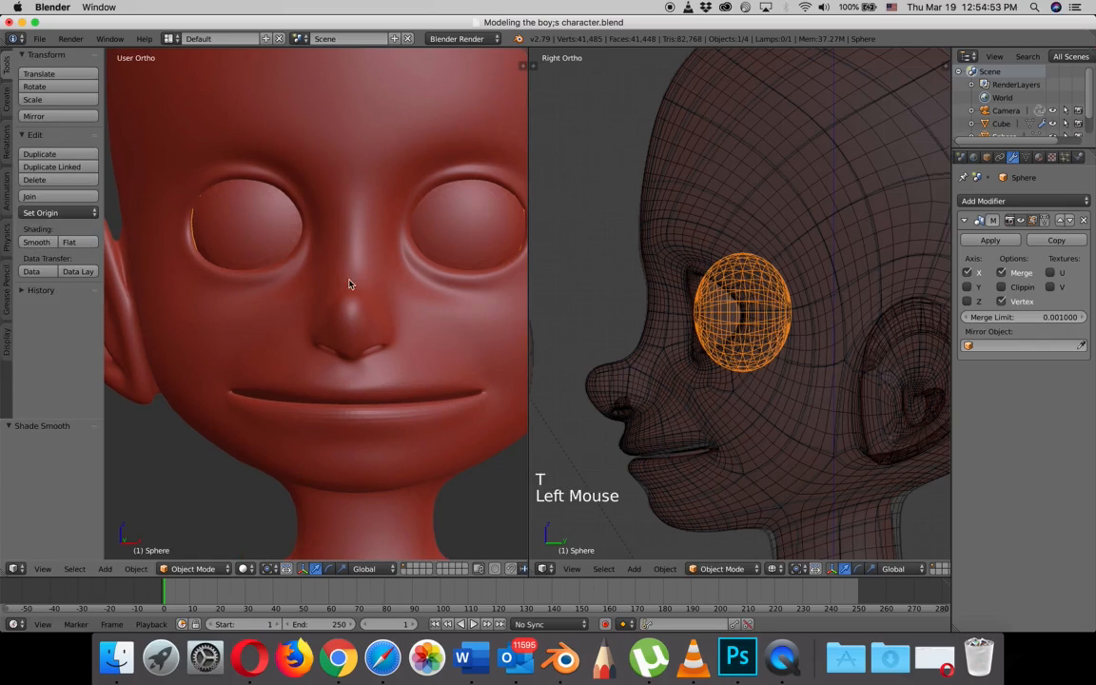
- Examine how the smooth-shaded eyeballs fit inside the eyelids from several angles around the face
scroll(360, 283, down, 2)
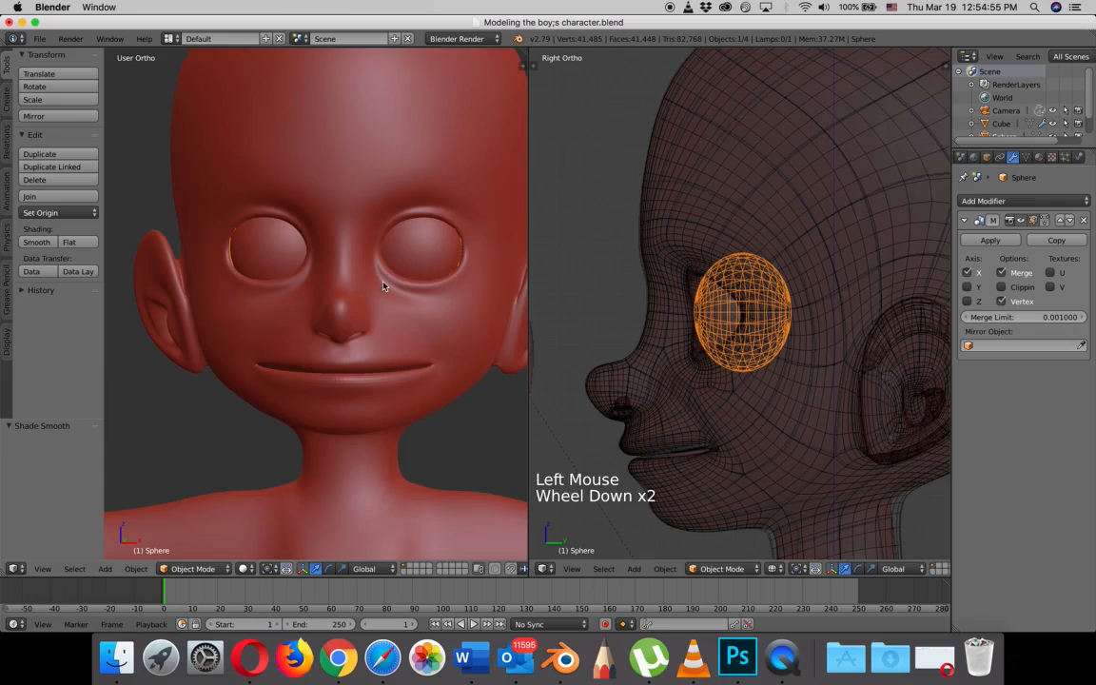
scroll(386, 286, up, 1)
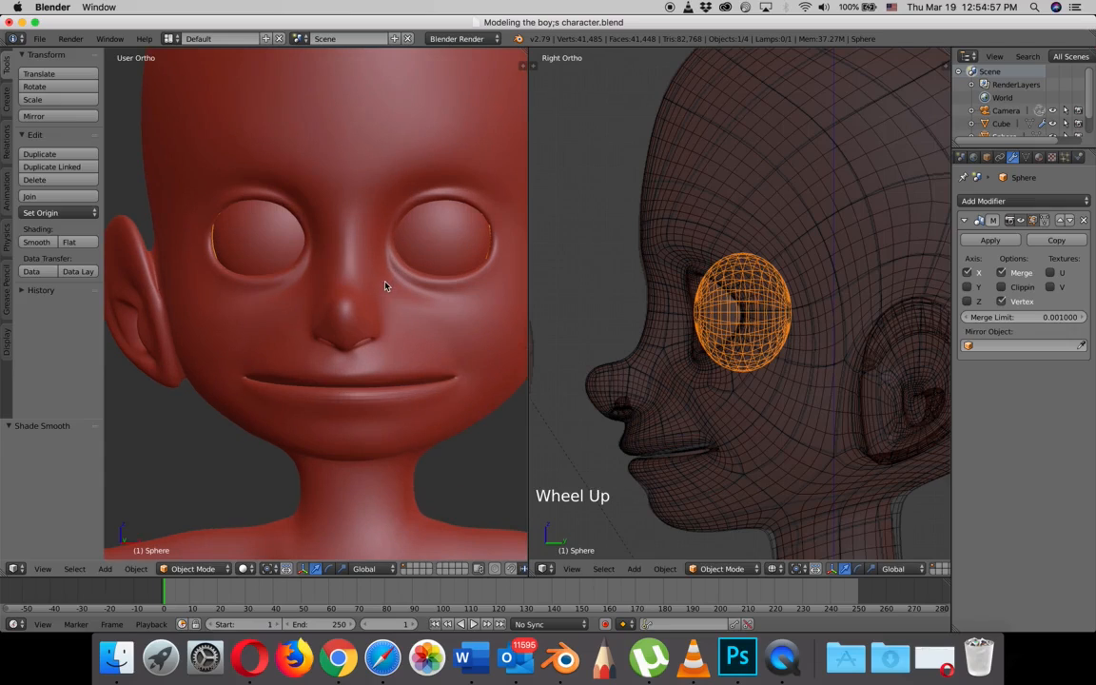
shift+middle_drag(387, 283, 167, 302)
shift+scroll(362, 288, up, 1)
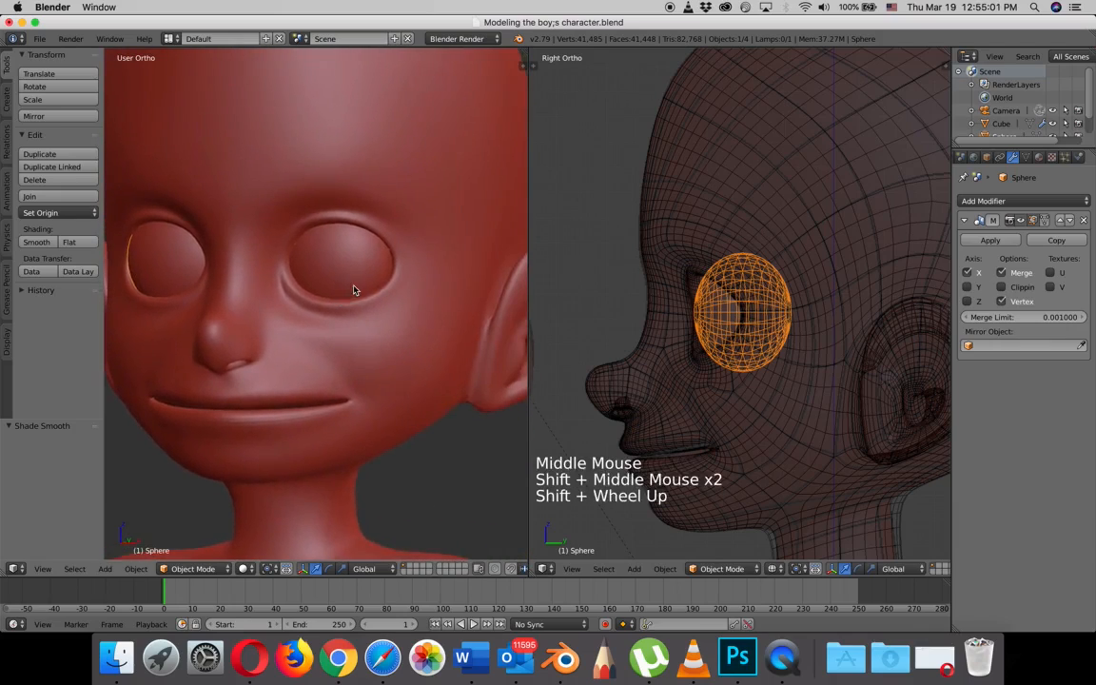
scroll(380, 290, up, 4)
scroll(381, 290, up, 1)
scroll(385, 288, down, 6)
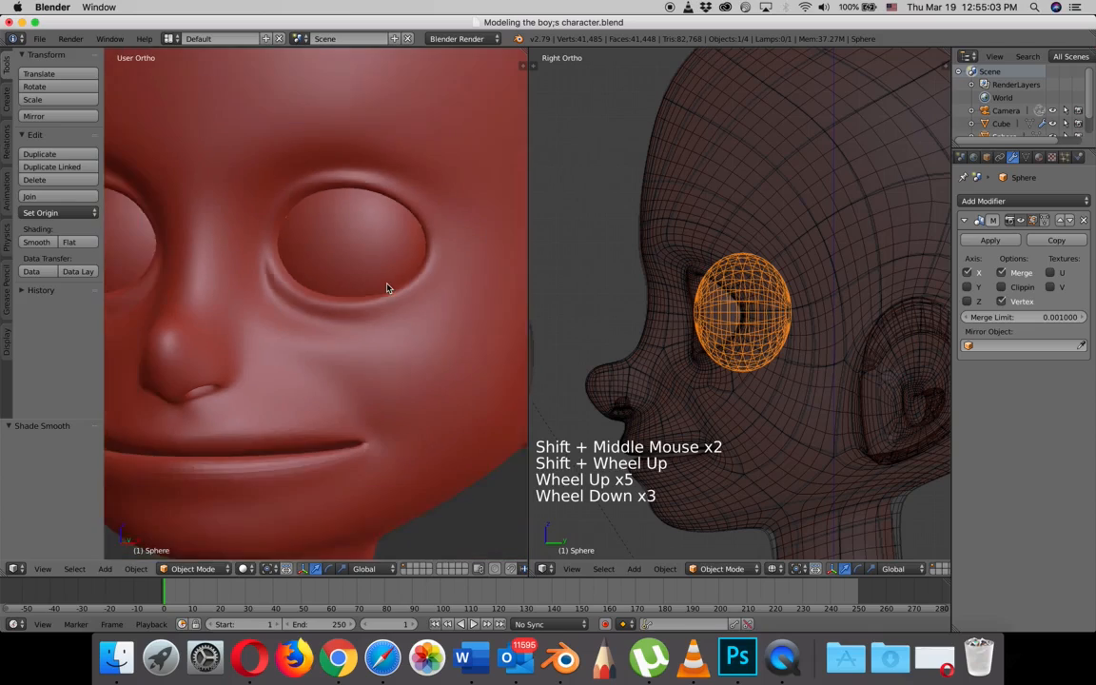
scroll(385, 287, down, 1)
scroll(382, 288, up, 1)
middle_drag(341, 296, 375, 299)
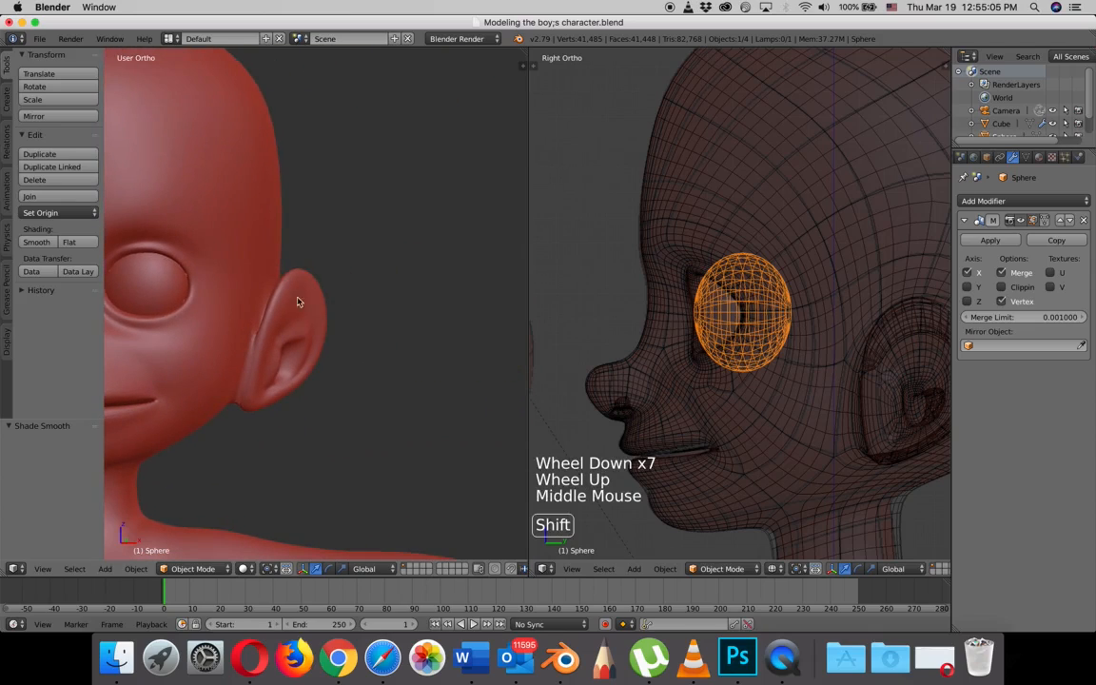
shift+middle_drag(217, 301, 379, 311)
- Add one edge loop around the front of the eyeball mesh and slide it into place around the iris area
scroll(387, 291, up, 1)
scroll(386, 291, up, 1)
key(Tab)
scroll(419, 291, up, 4)
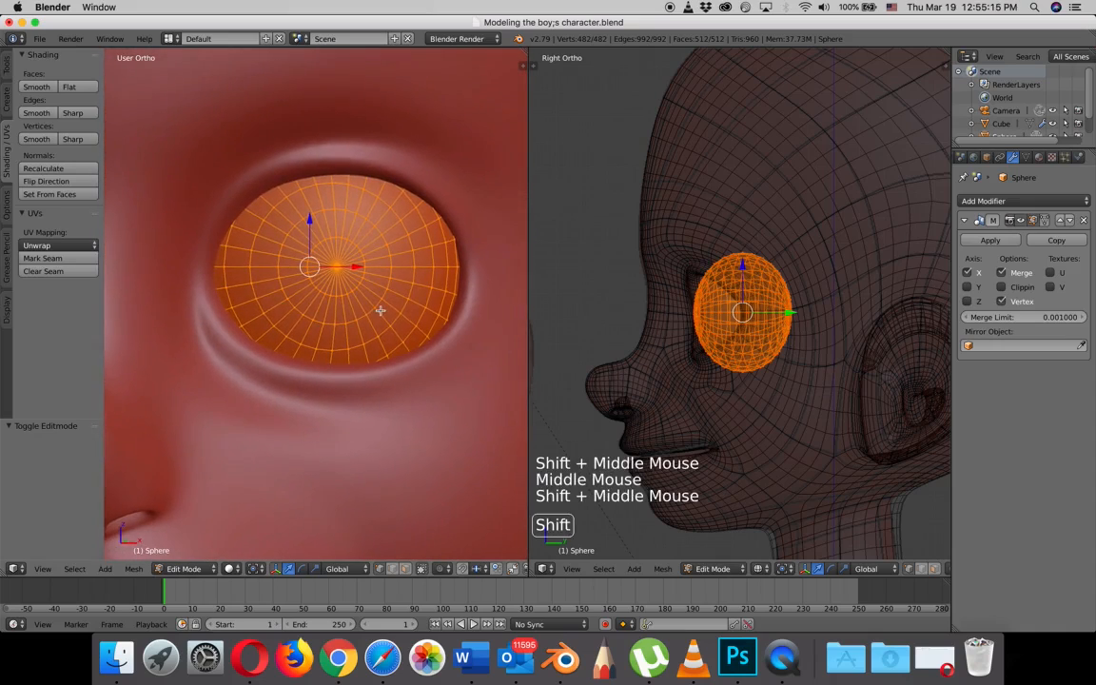
key(ctrl)
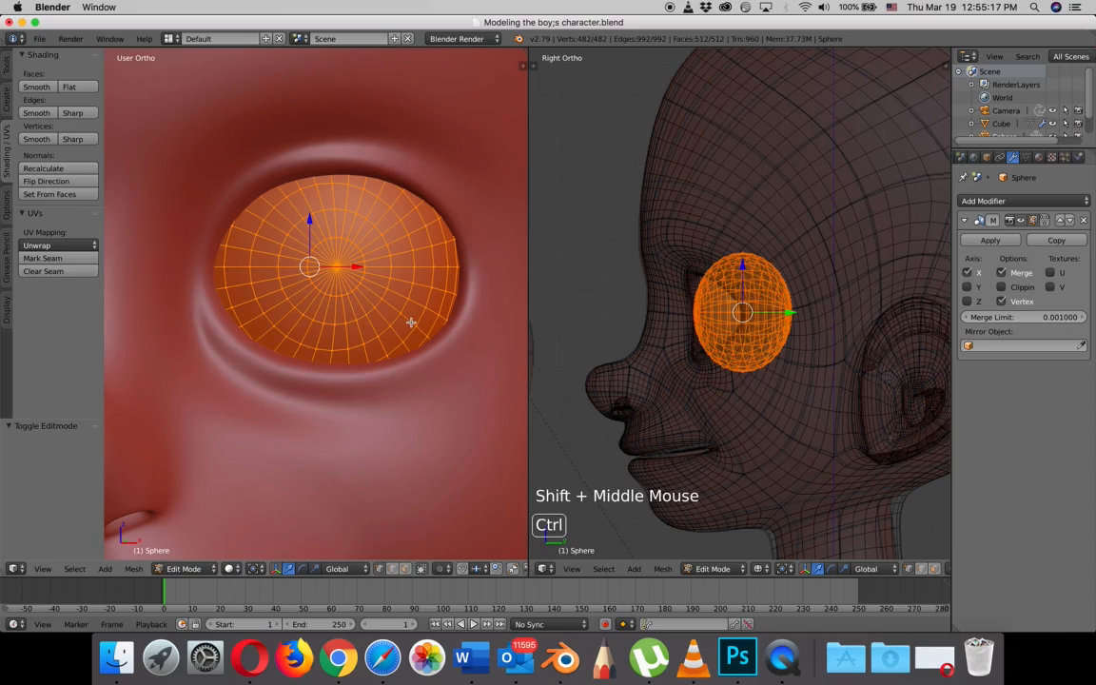
key(ctrl+r)
click(410, 323)
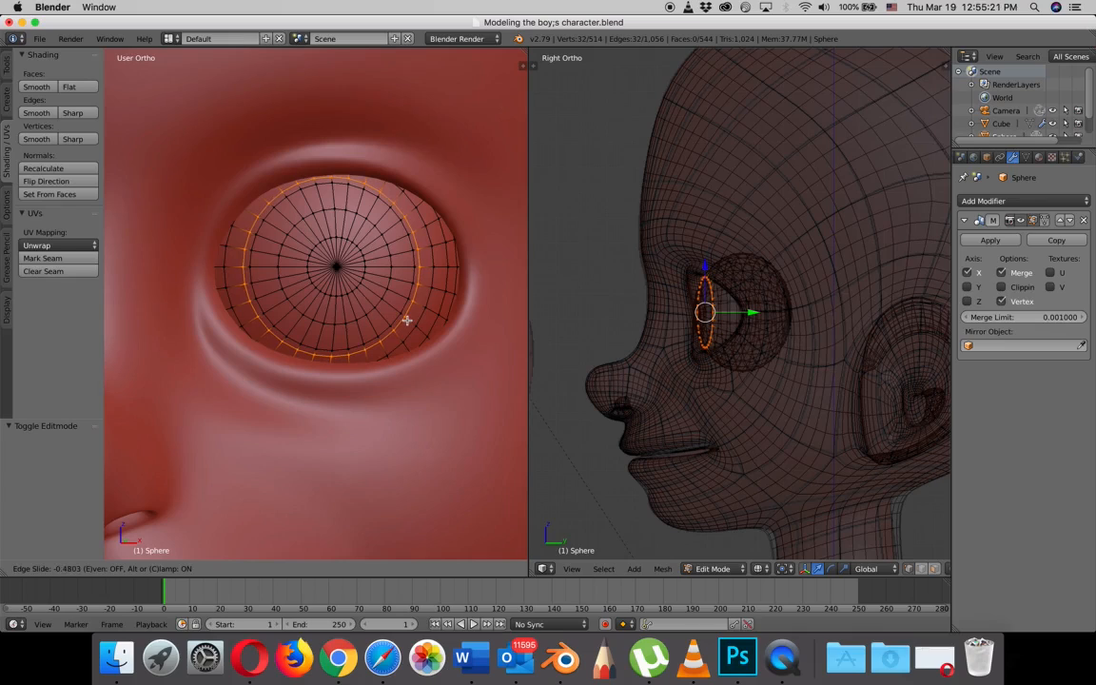
click(410, 317)
- Push the new eyeball edge loop back 0.006 along Y and scale it down slightly to define the iris edge
scroll(732, 311, up, 5)
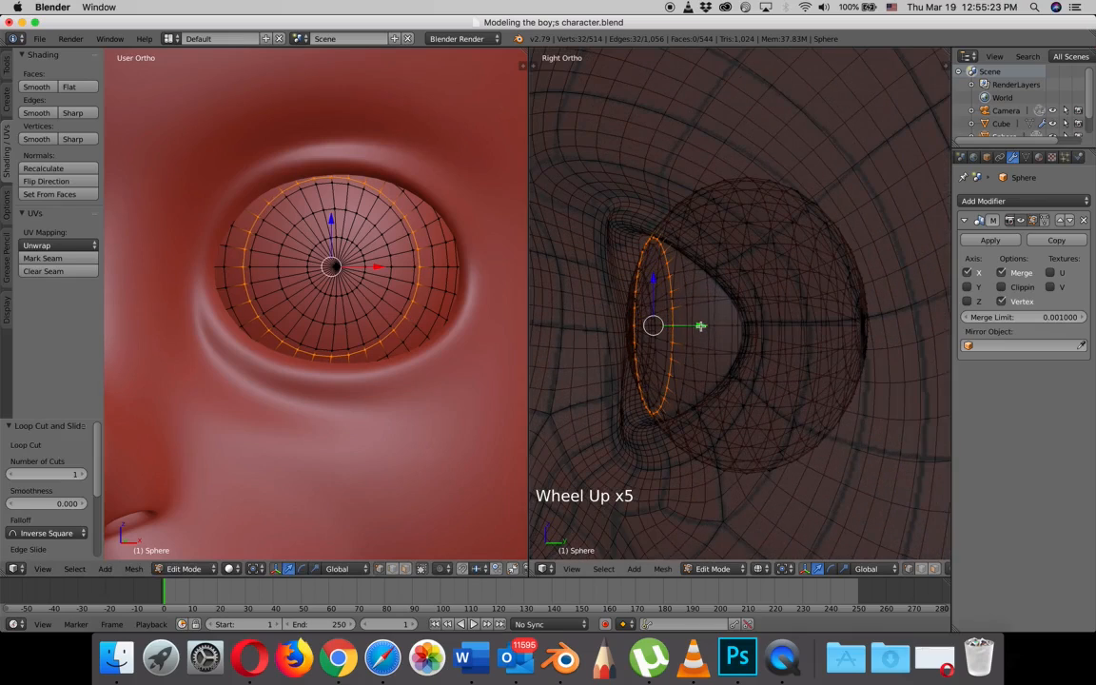
key(z)
drag(701, 325, 706, 325)
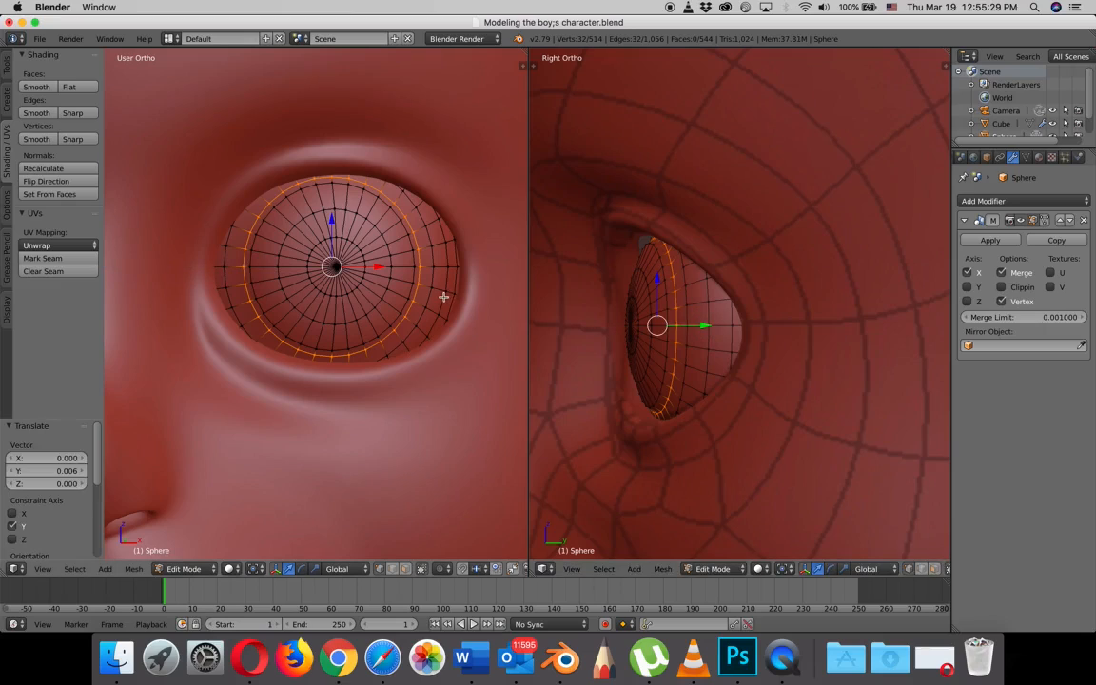
key(s)
click(440, 297)
key(Tab)
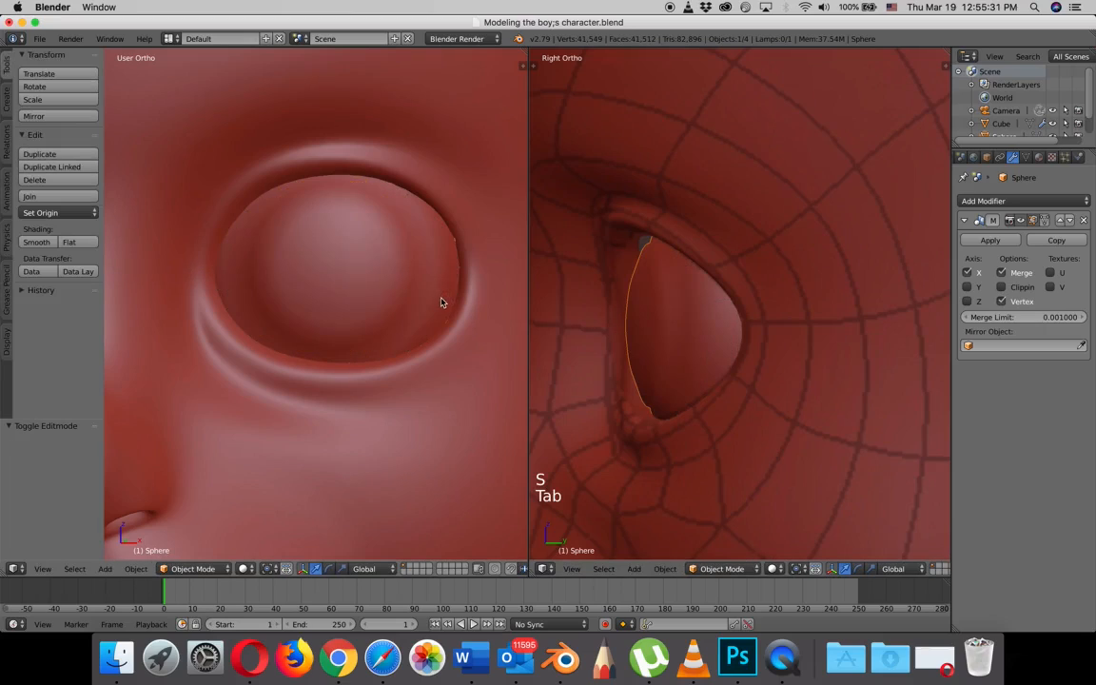
scroll(442, 304, down, 7)
scroll(443, 304, up, 7)
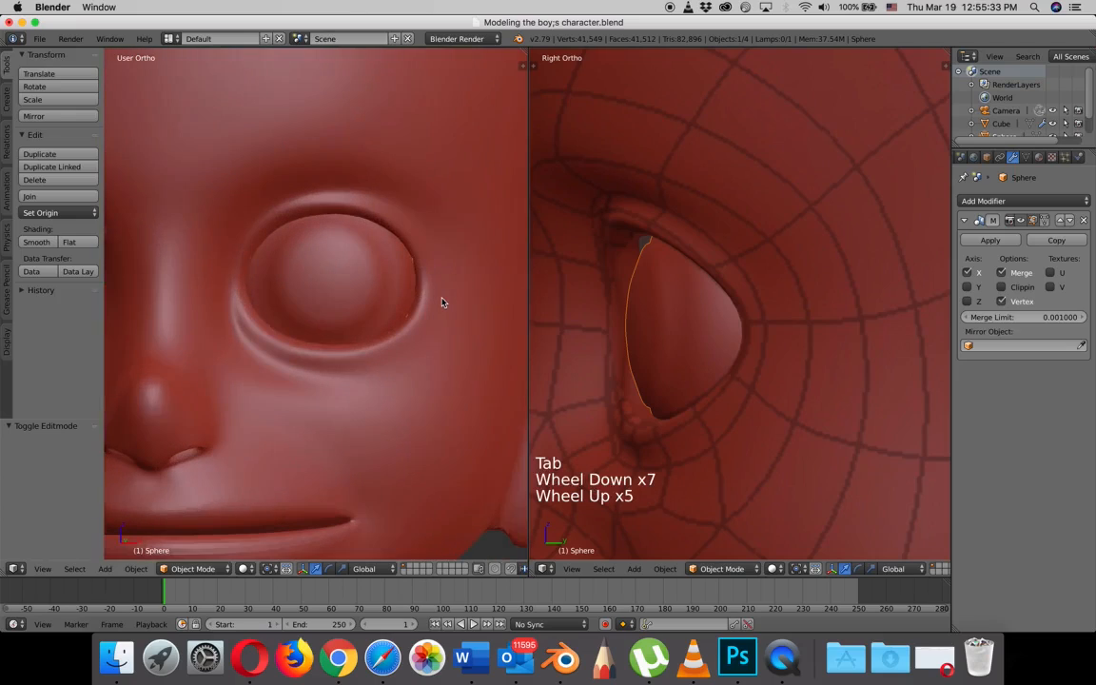
scroll(384, 300, up, 2)
scroll(384, 301, down, 3)
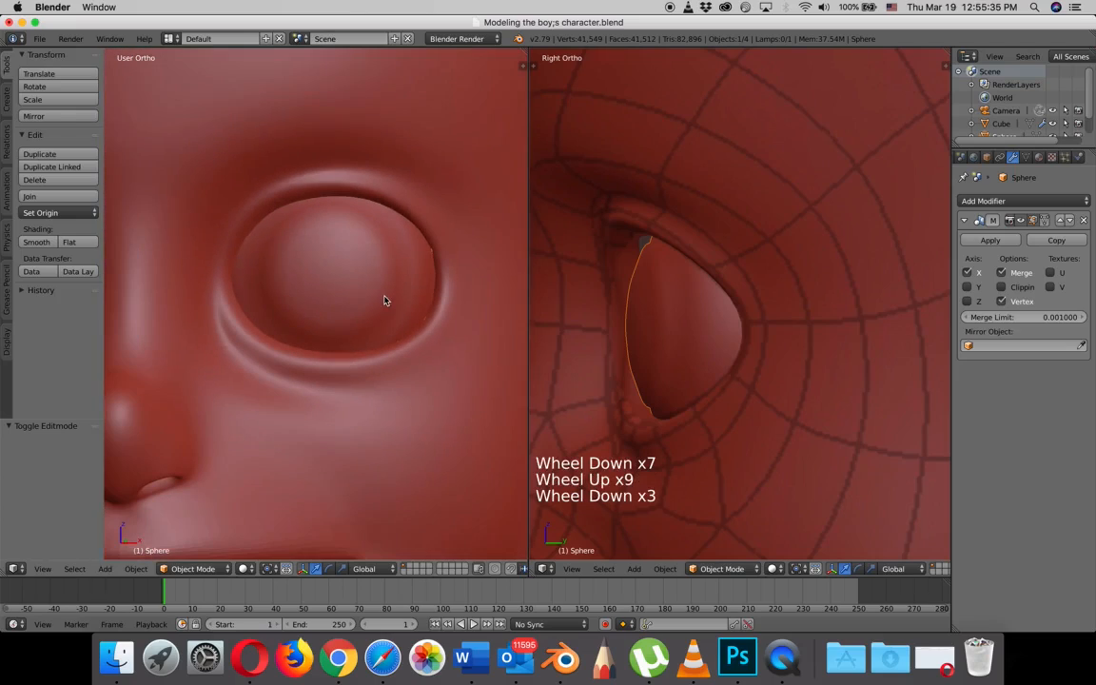
- Circle-select the vertices at the eyeball's front pole and push them back 0.009 along Y to flatten the centre
key(Tab)
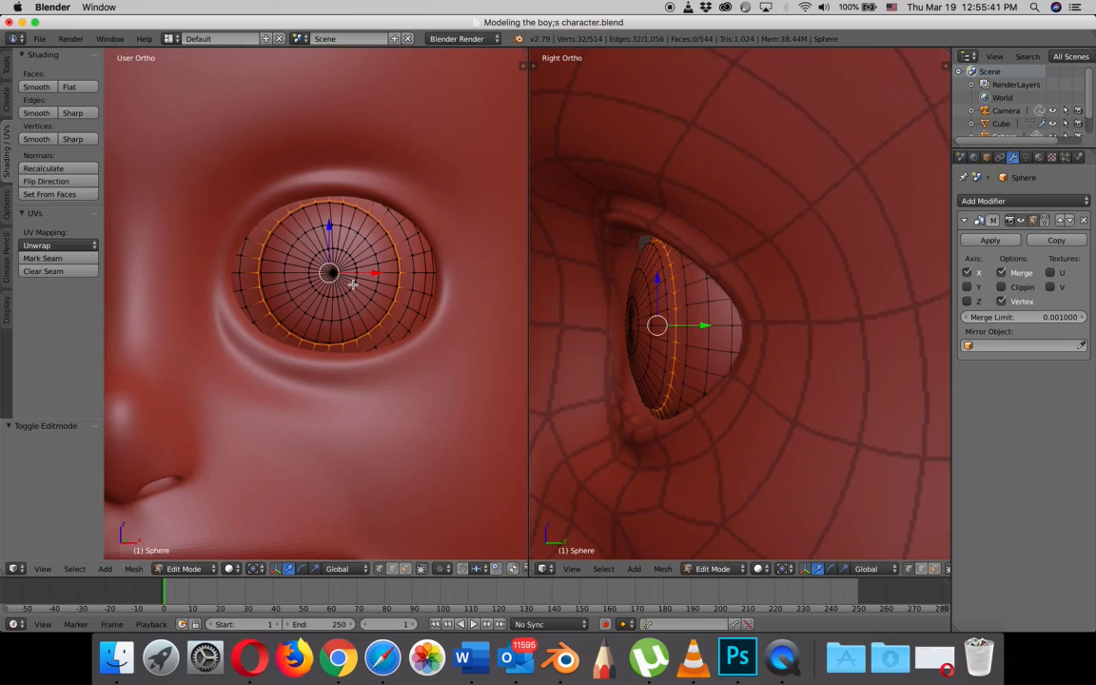
key(c)
key(a)
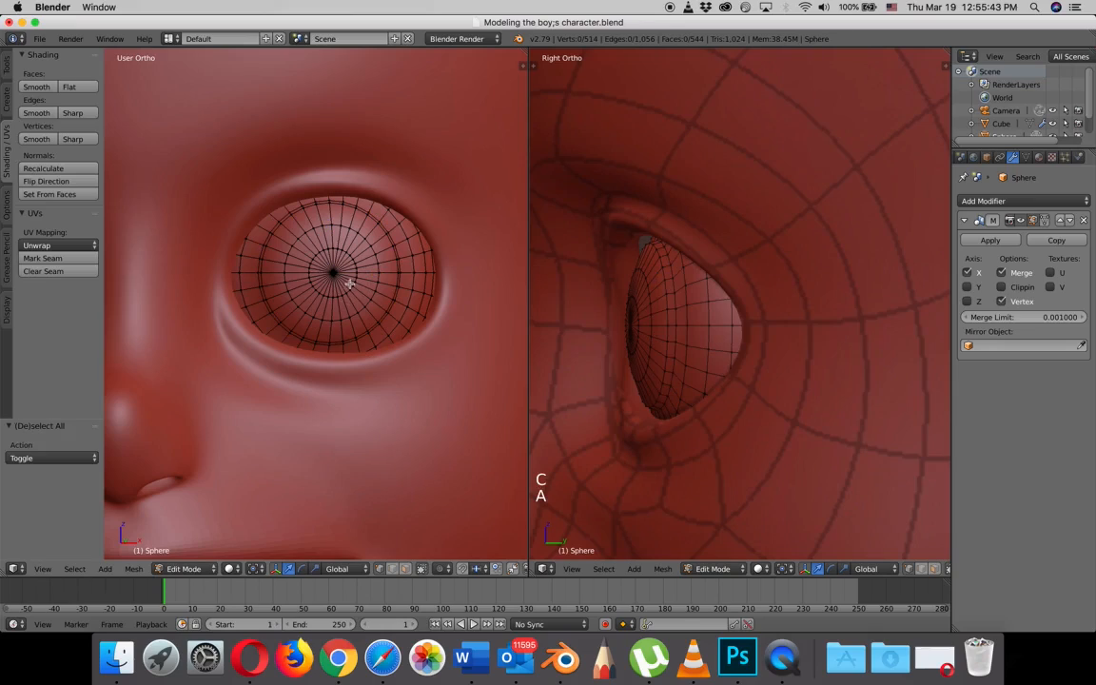
key(c)
click(342, 278)
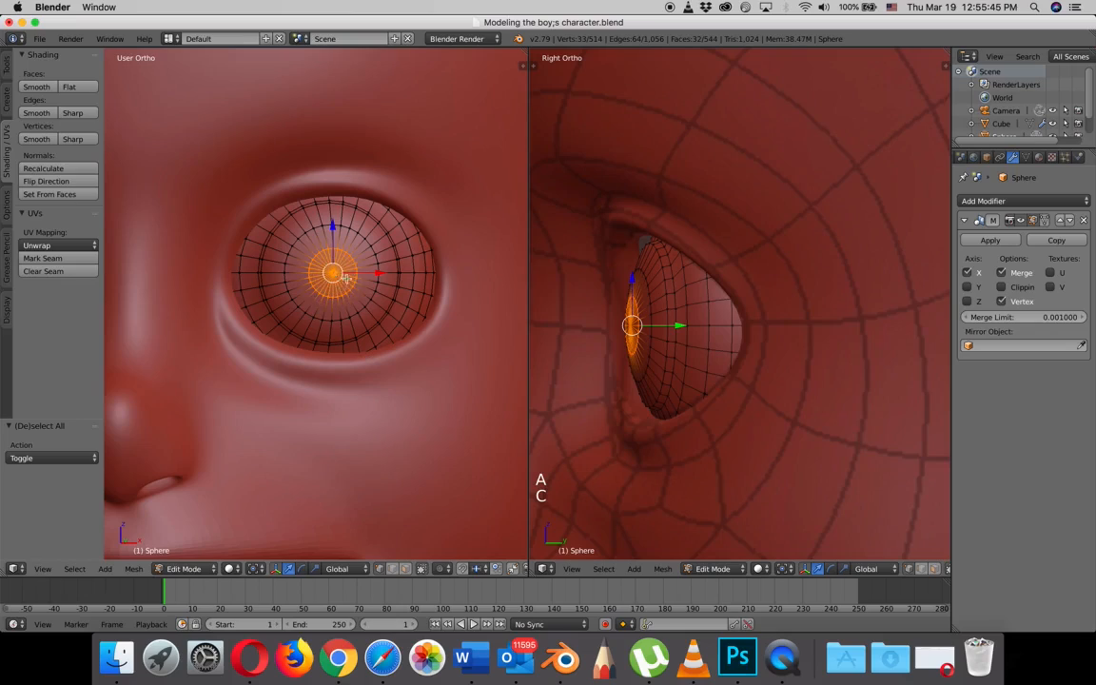
drag(681, 326, 687, 325)
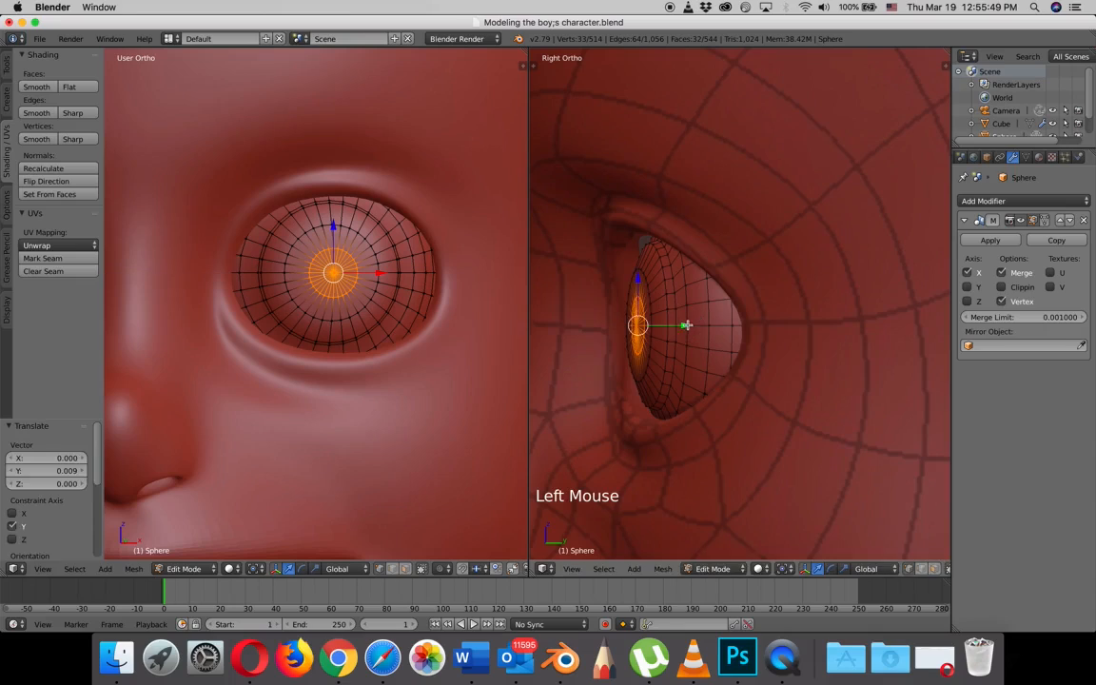
key(Tab)
scroll(377, 288, down, 8)
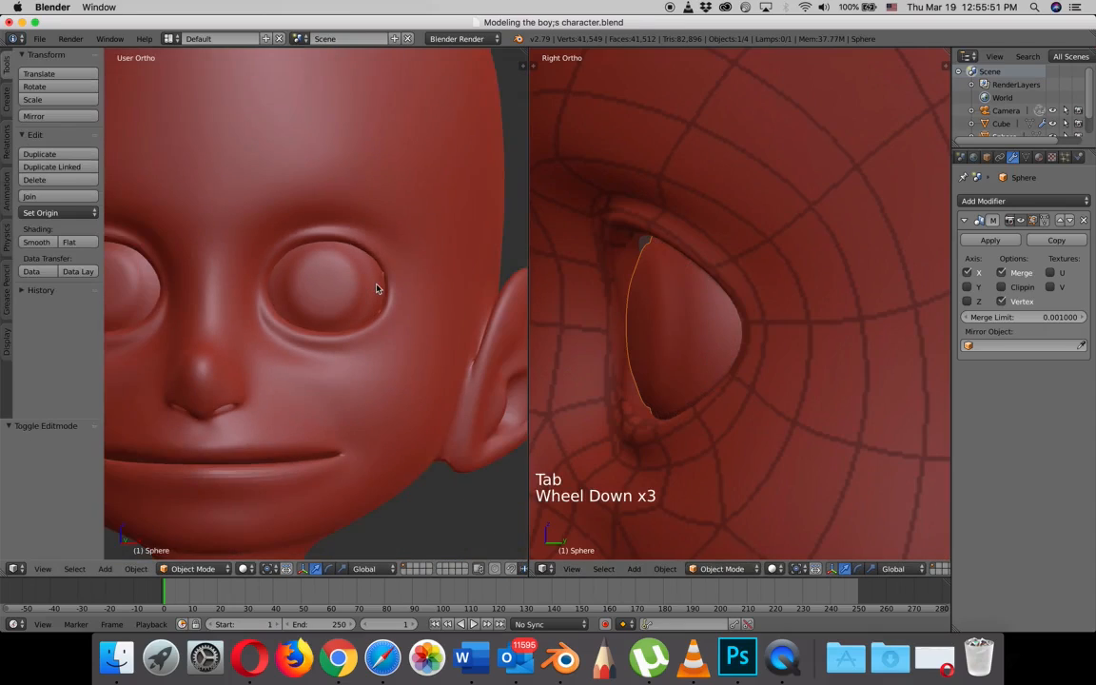
middle_drag(378, 288, 342, 293)
scroll(415, 226, up, 5)
scroll(342, 293, up, 2)
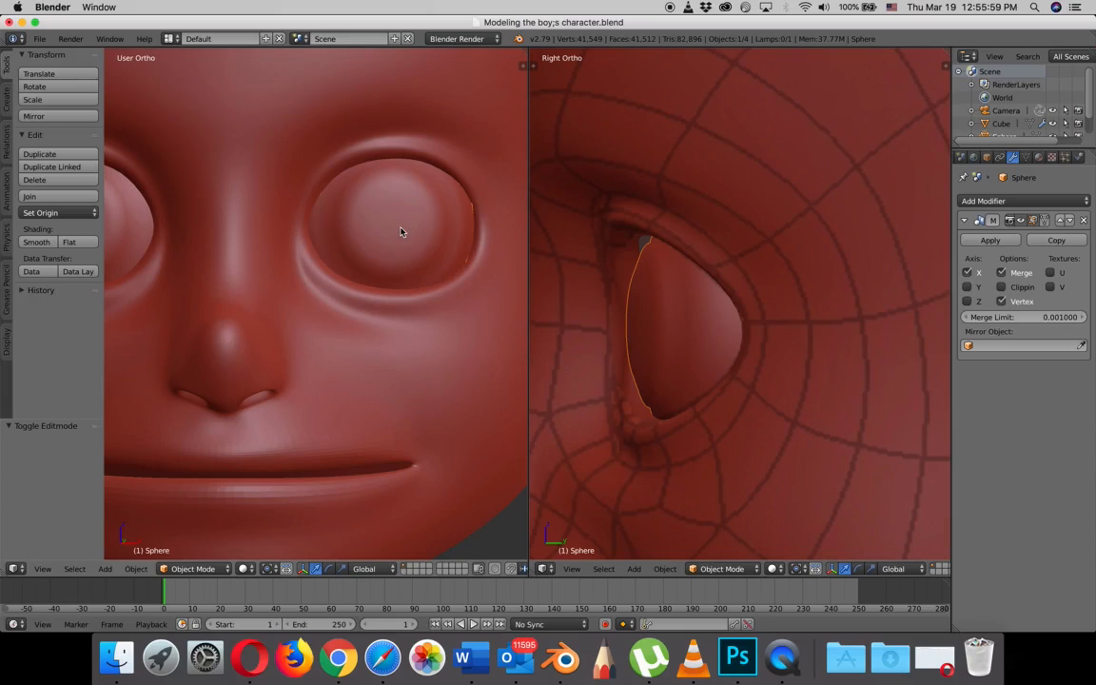
- Clear the eyeball's mesh selection and examine the eyes against the whole head in the front and side views
key(Tab)
scroll(403, 234, down, 4)
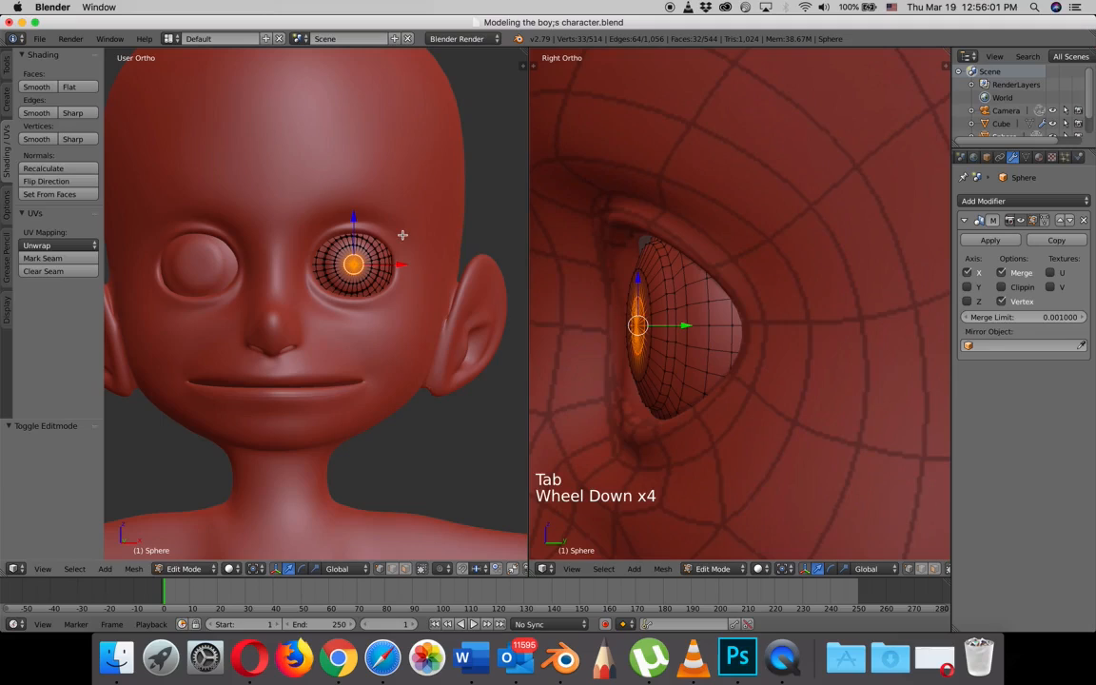
key(a)
scroll(385, 252, up, 4)
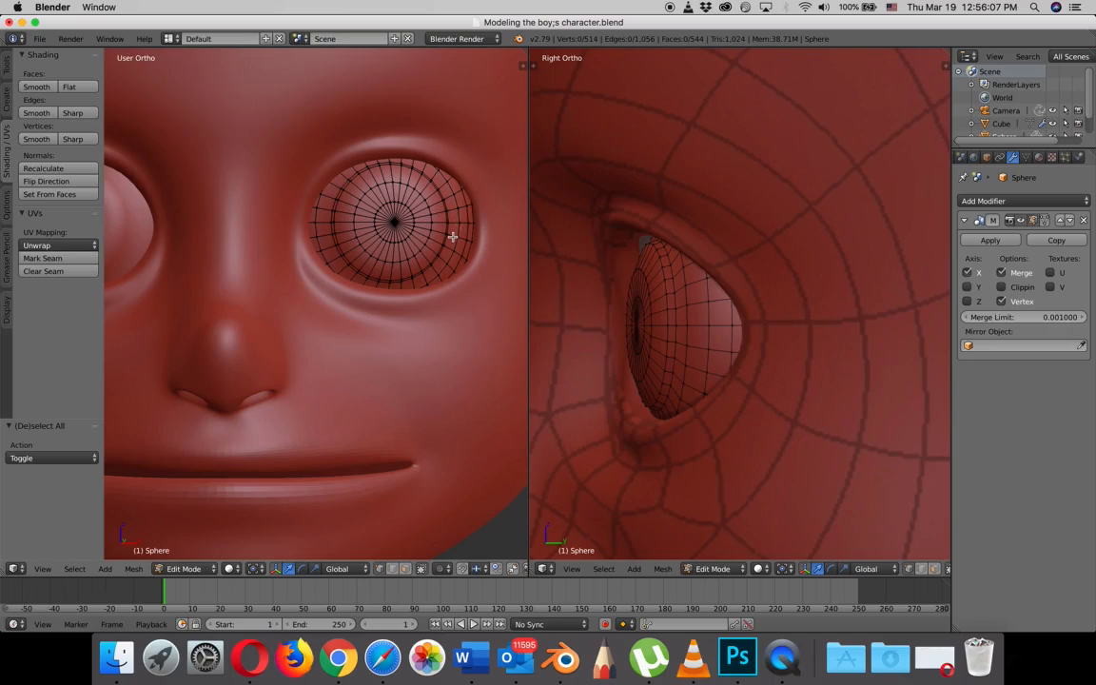
scroll(453, 236, down, 3)
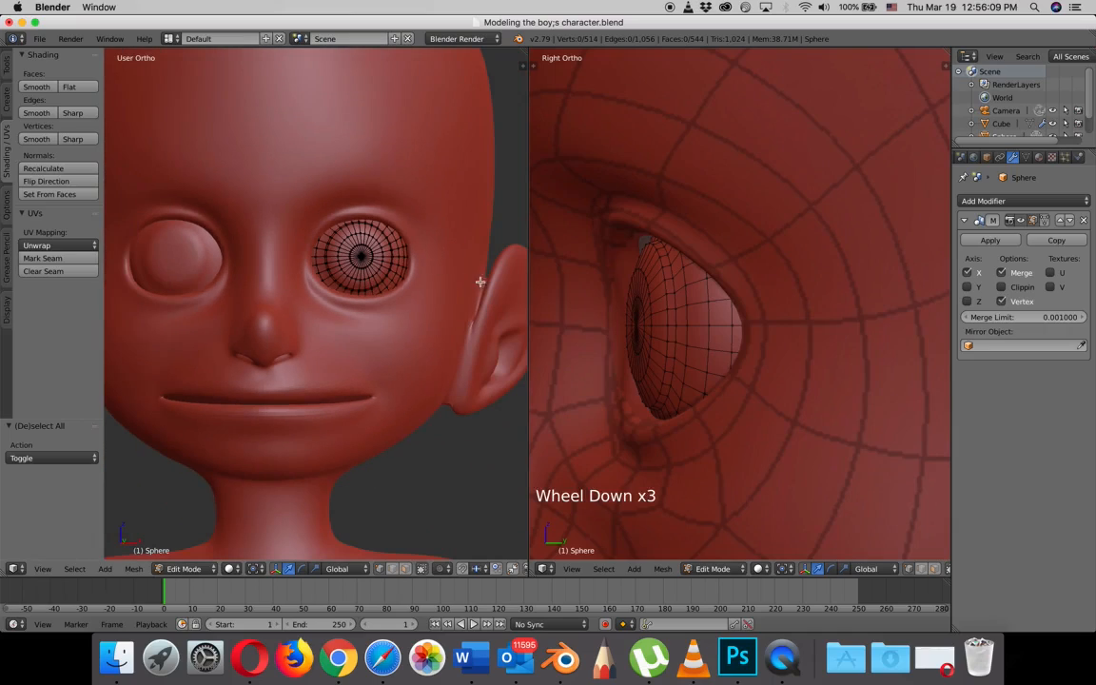
scroll(746, 336, down, 4)
shift+scroll(746, 333, down, 3)
scroll(746, 332, down, 4)
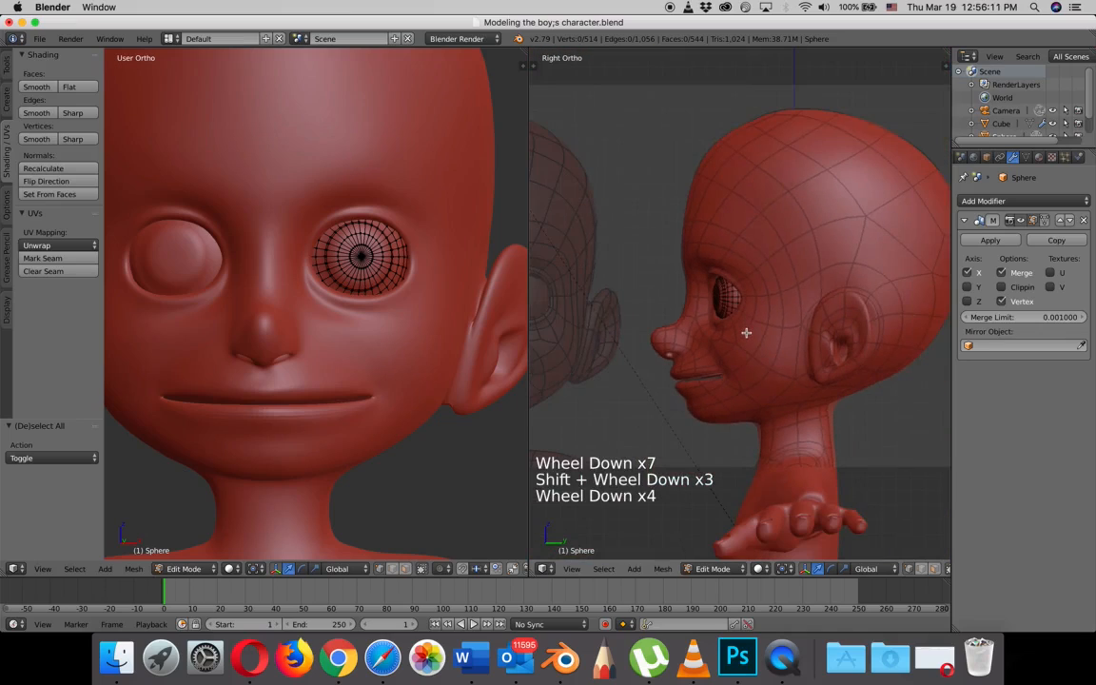
shift+middle_drag(746, 333, 704, 325)
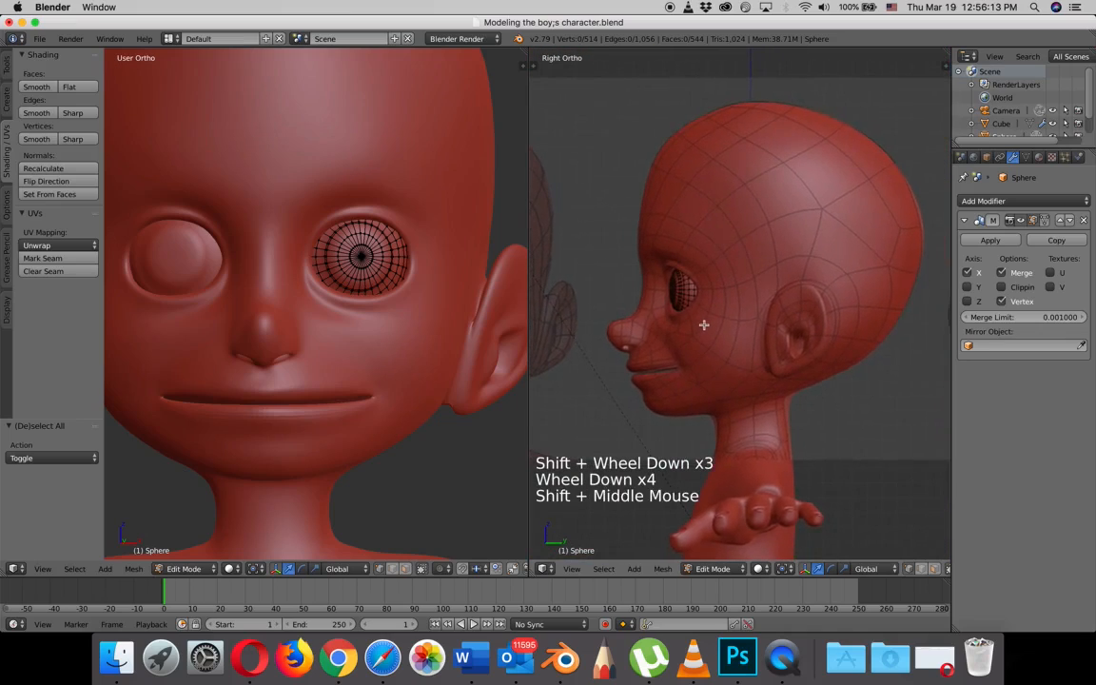
scroll(706, 322, up, 1)
scroll(707, 321, down, 2)
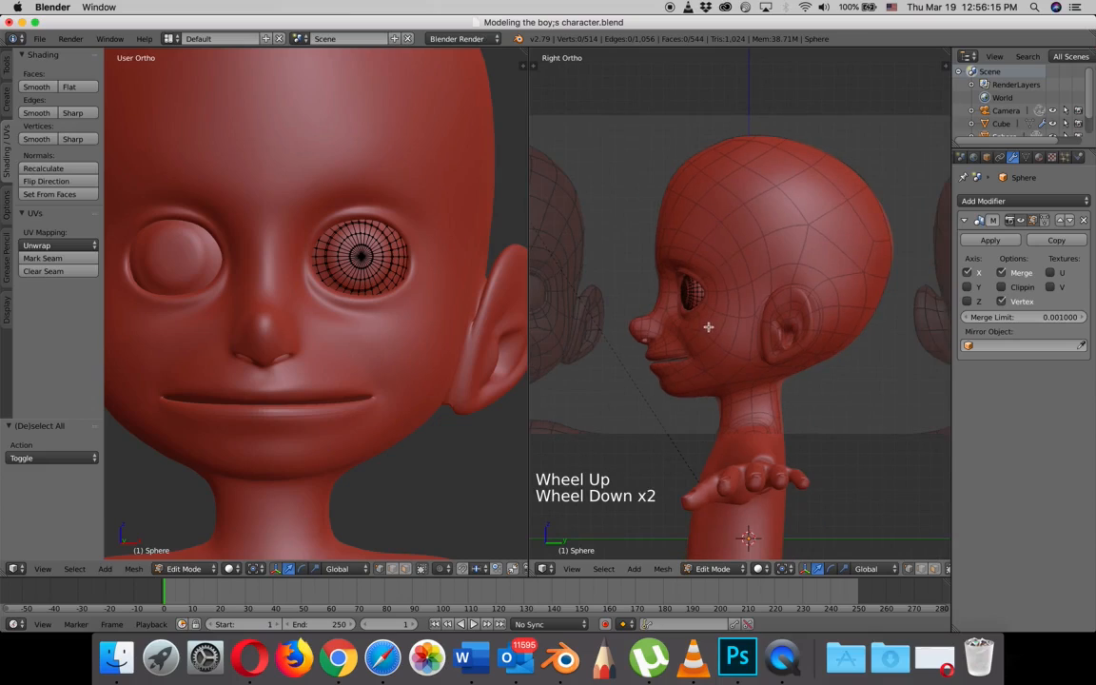
scroll(328, 385, down, 5)
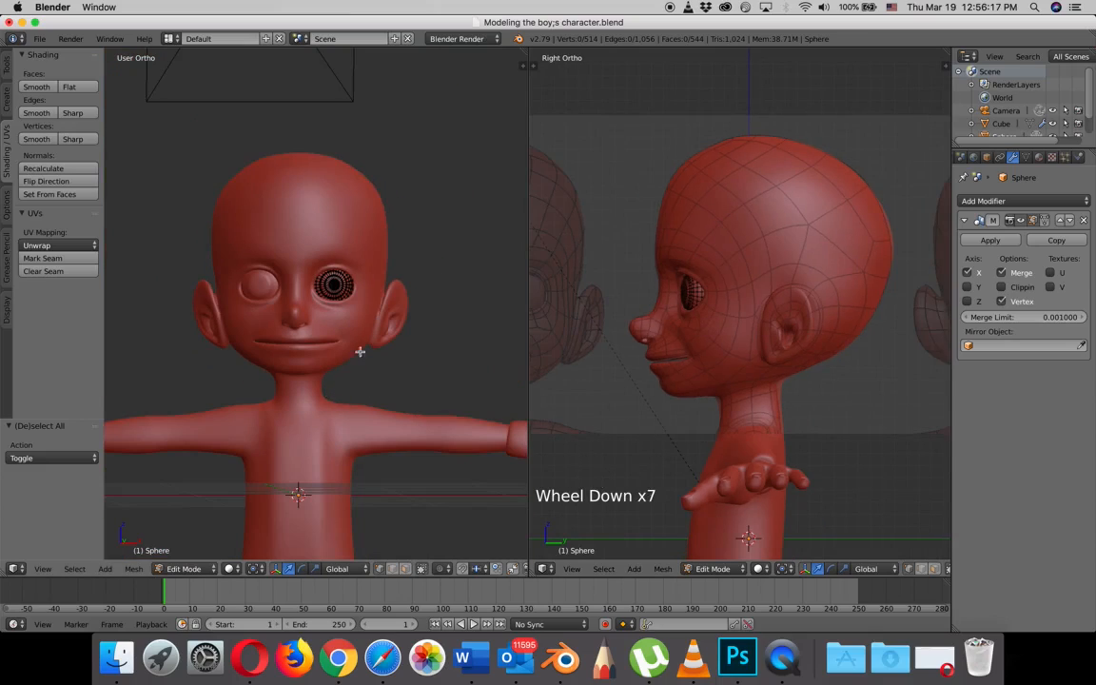
- Switch to editing the body mesh and, with proportional editing on, raise the vertex on top of the shoulder about 0.094 along Z
key(Tab)
right_click(362, 248)
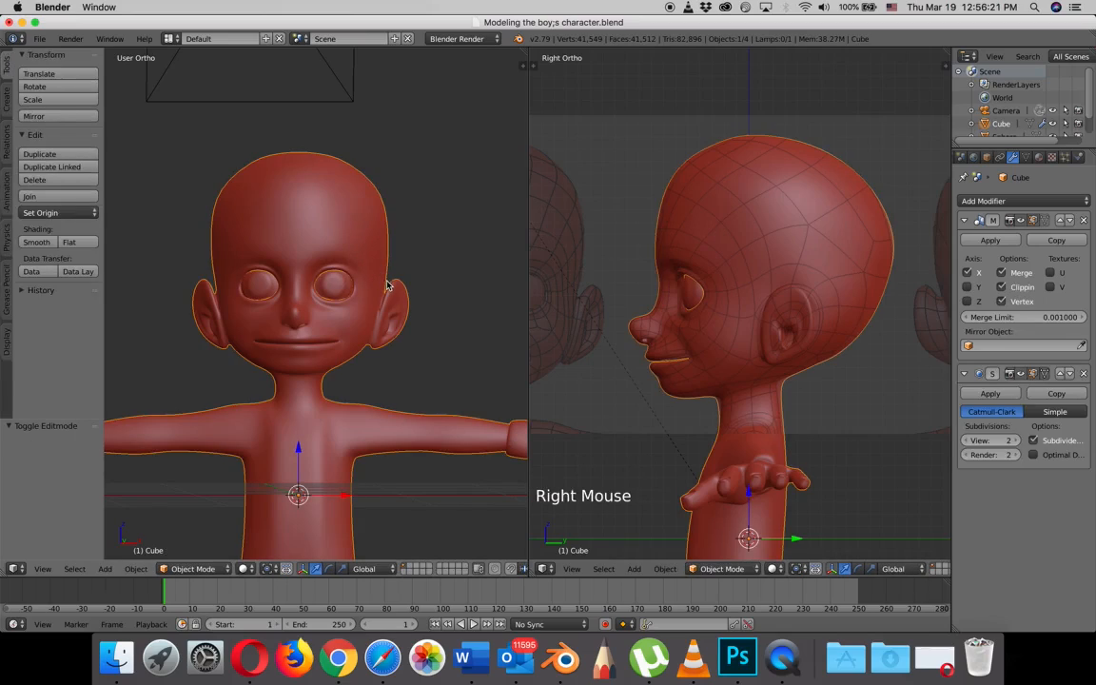
key(Tab)
key(KP_1)
scroll(350, 411, up, 4)
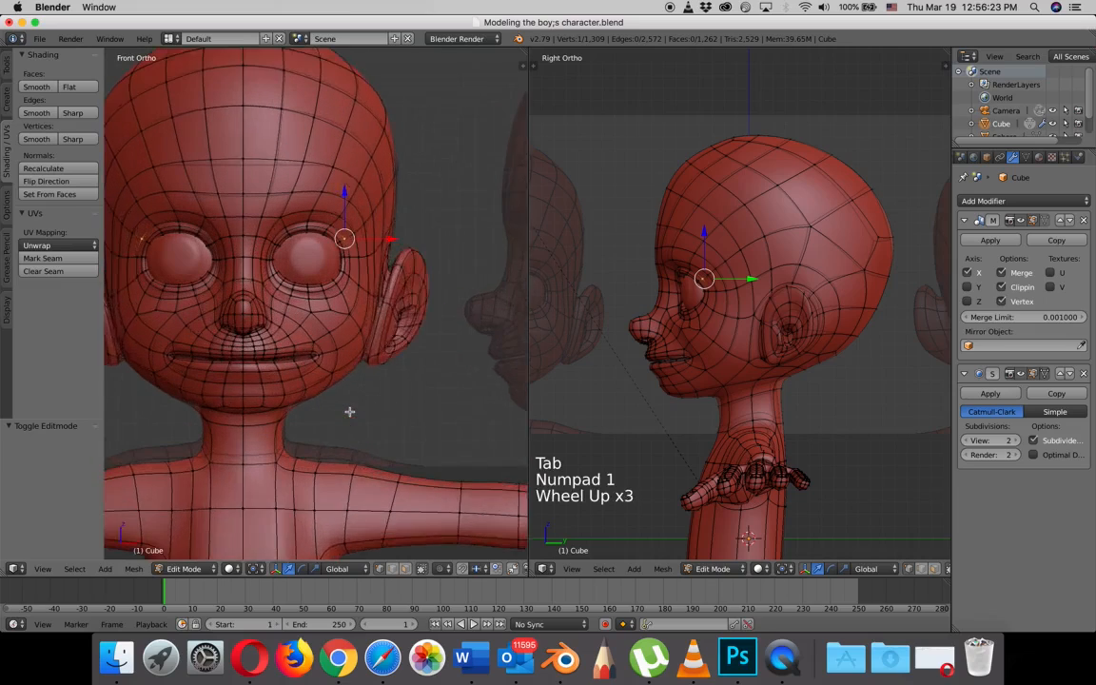
shift+middle_drag(345, 420, 425, 253)
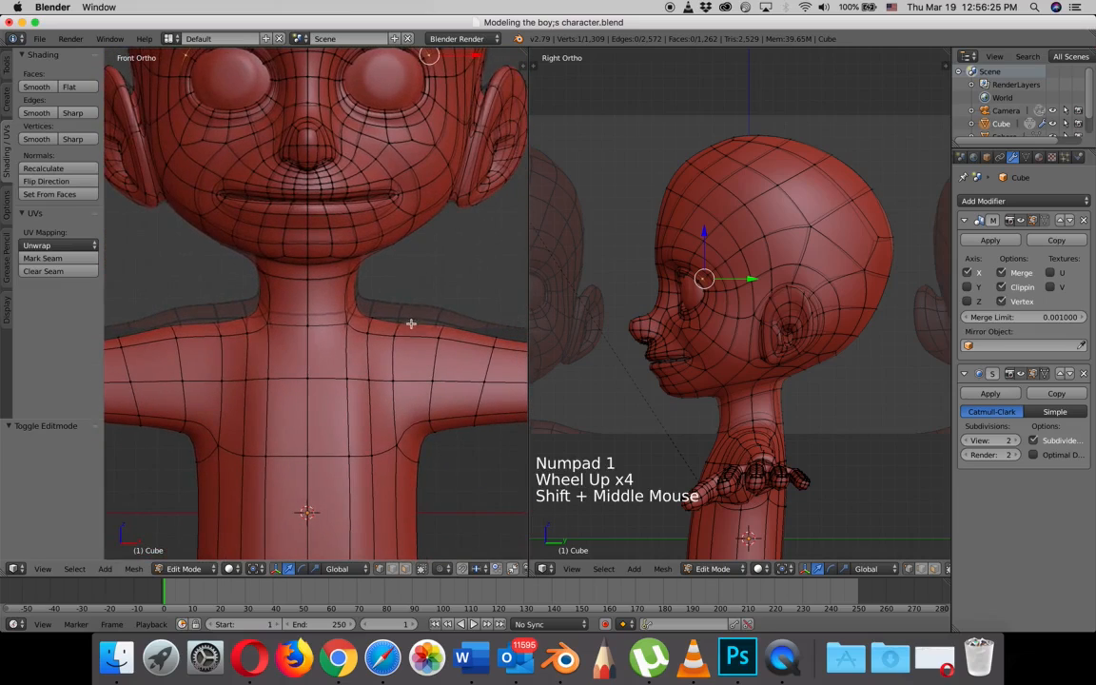
right_click(403, 321)
key(o)
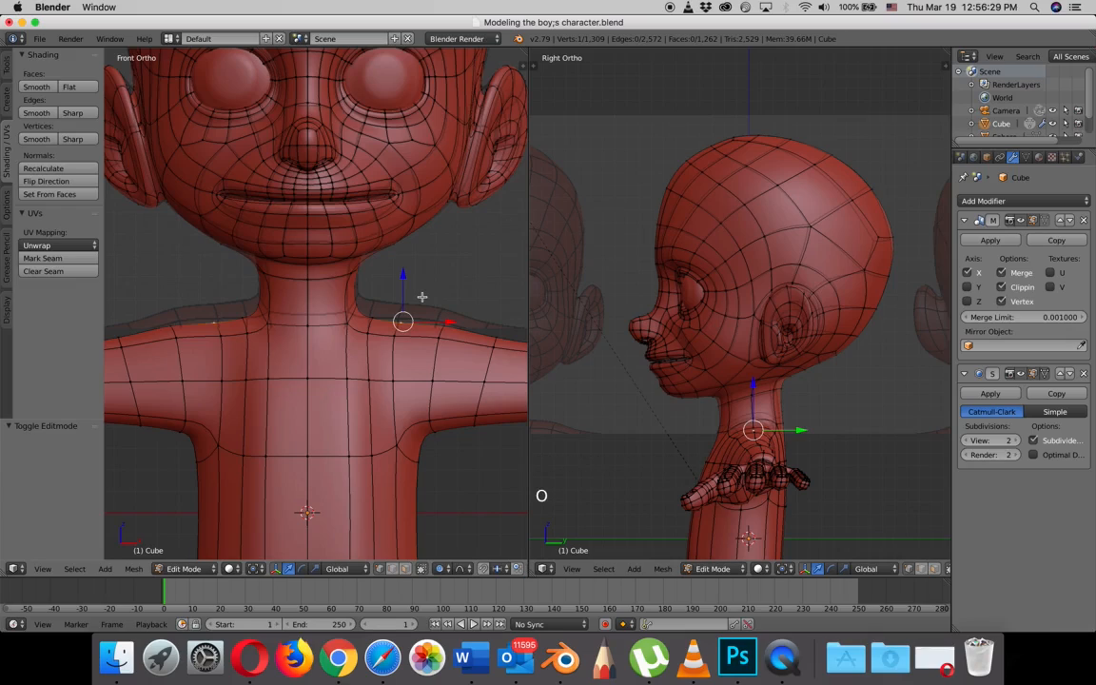
key(g)
scroll(422, 283, down, 2)
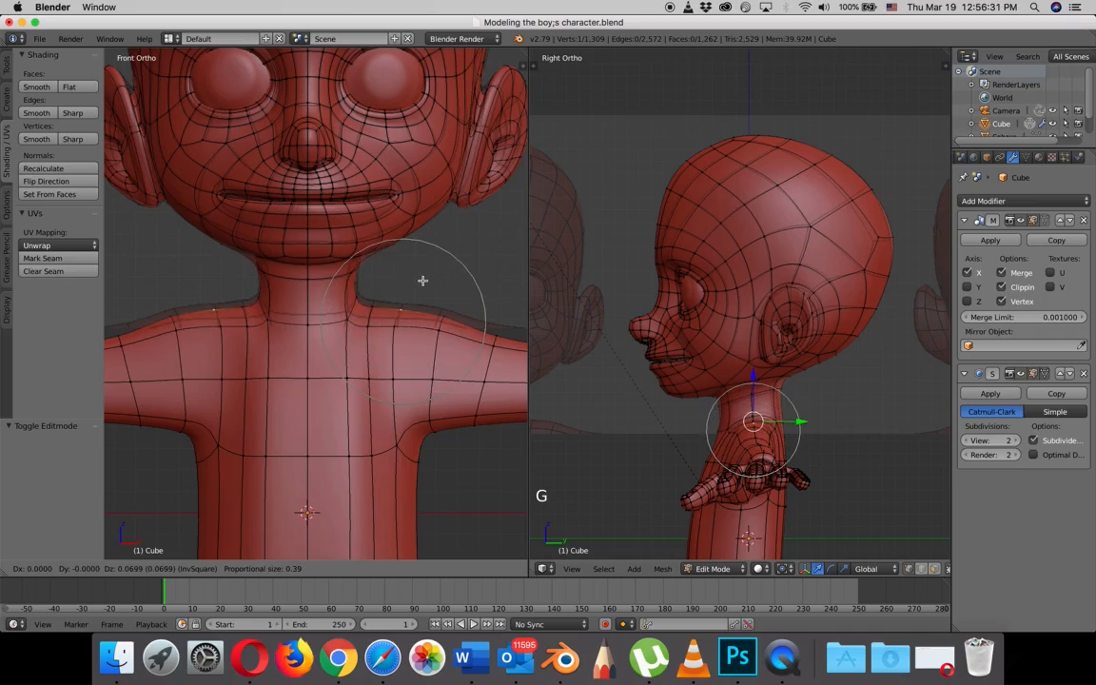
click(423, 277)
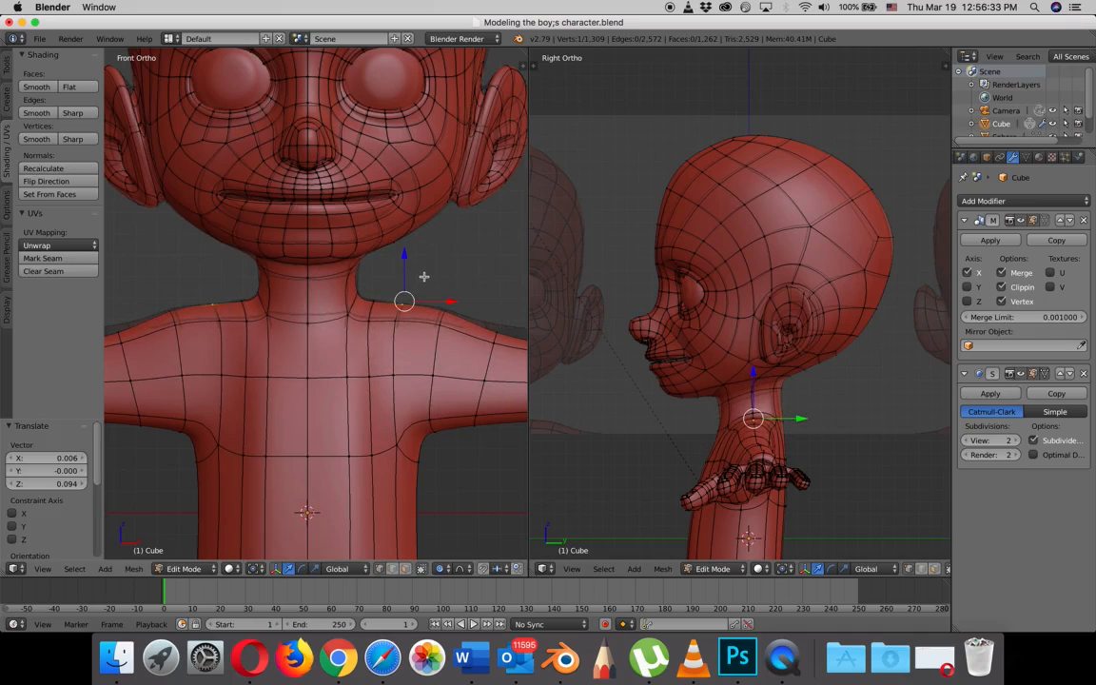
- Raise the vertex on the outer shoulder, near the start of the arm, about 0.018 along Z with proportional editing
right_click(495, 328)
key(g)
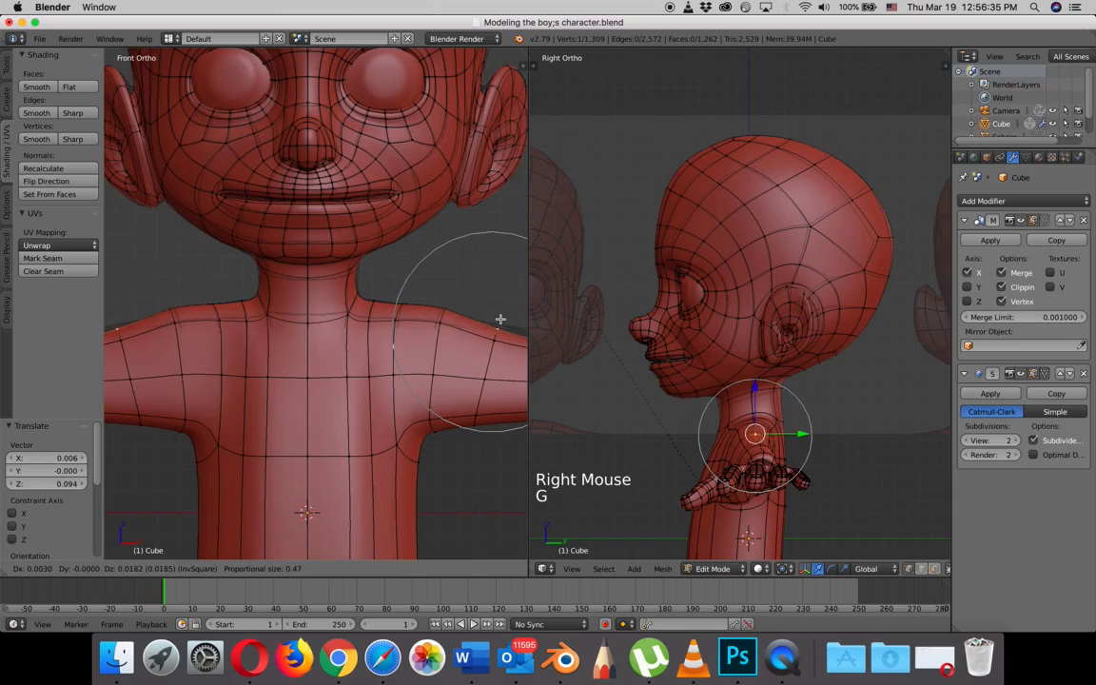
click(500, 319)
mouse_move(498, 320)
shift+middle_down()
mouse_move(274, 305)
mouse_move(491, 304)
shift+middle_up()
scroll(304, 306, down, 3)
scroll(304, 306, down, 1)
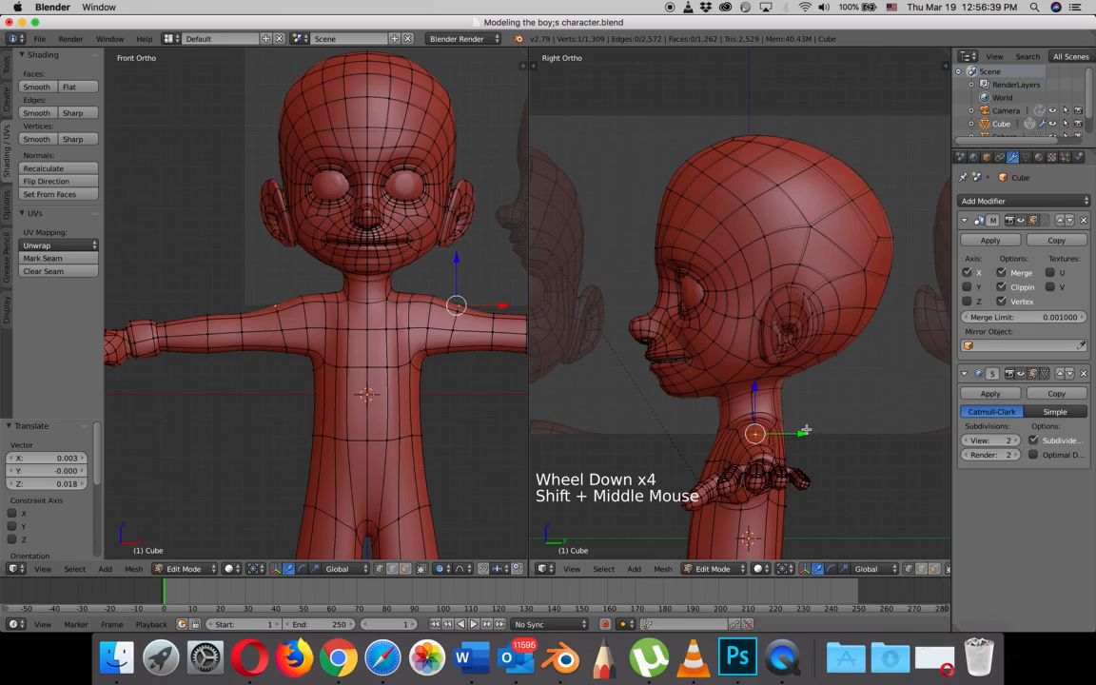
- Leave mesh editing, hide the tool shelf and examine the whole character's shoulder and body shape
scroll(843, 351, down, 2)
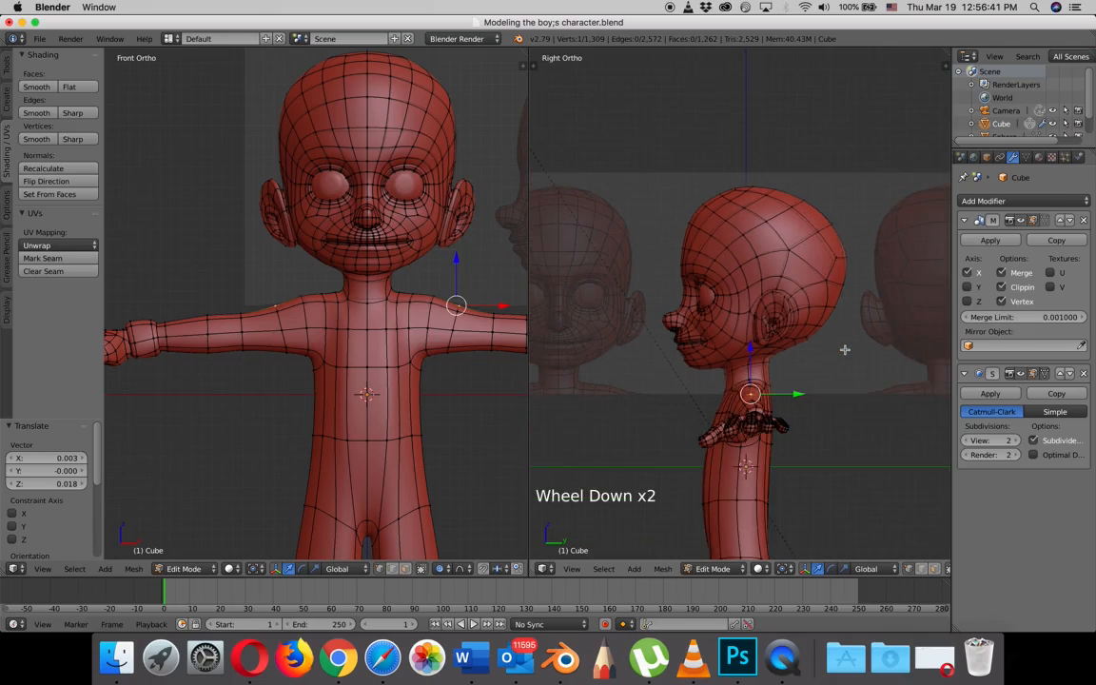
scroll(843, 351, up, 4)
key(Tab)
scroll(319, 377, down, 2)
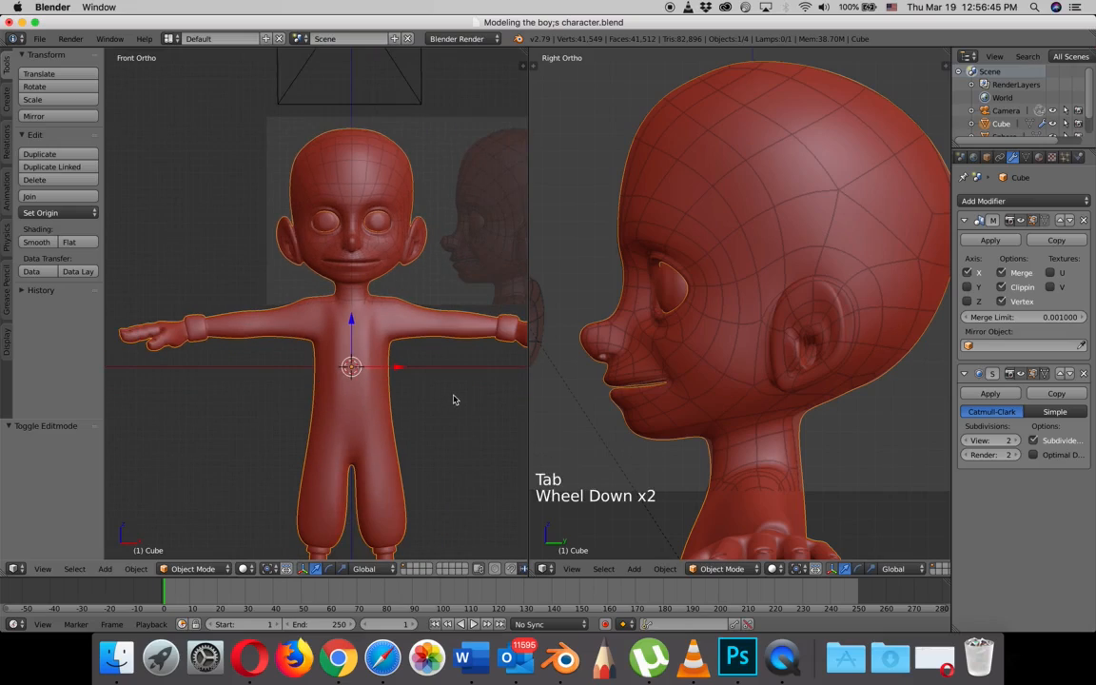
middle_drag(455, 398, 410, 384)
shift+scroll(409, 385, down, 1)
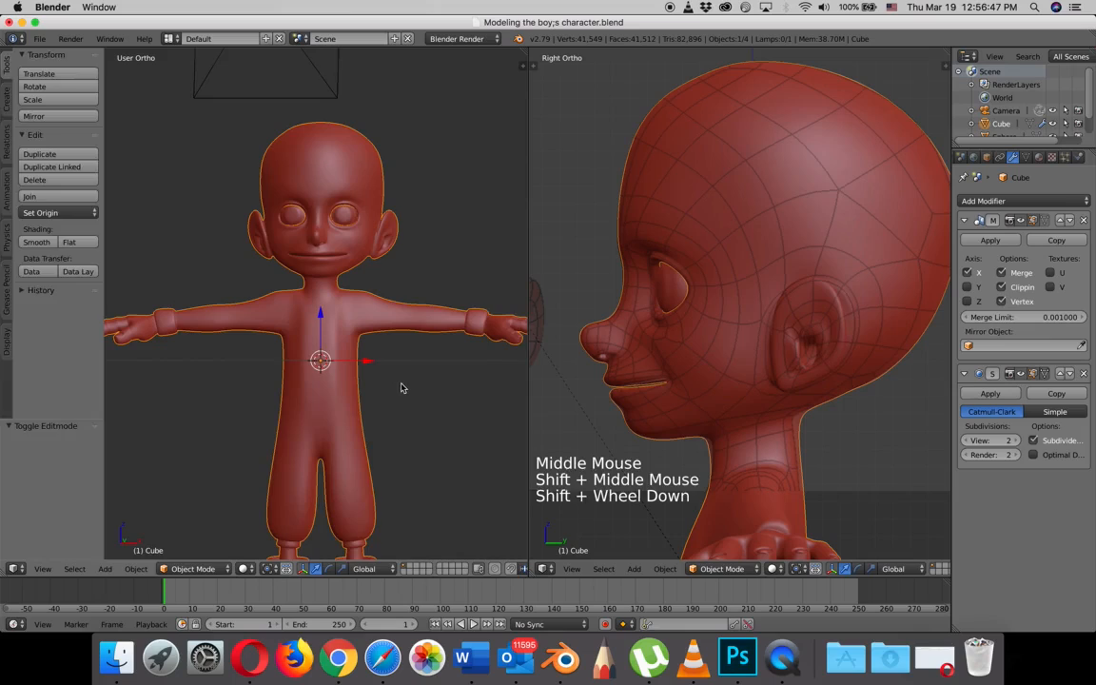
key(t)
scroll(764, 394, down, 2)
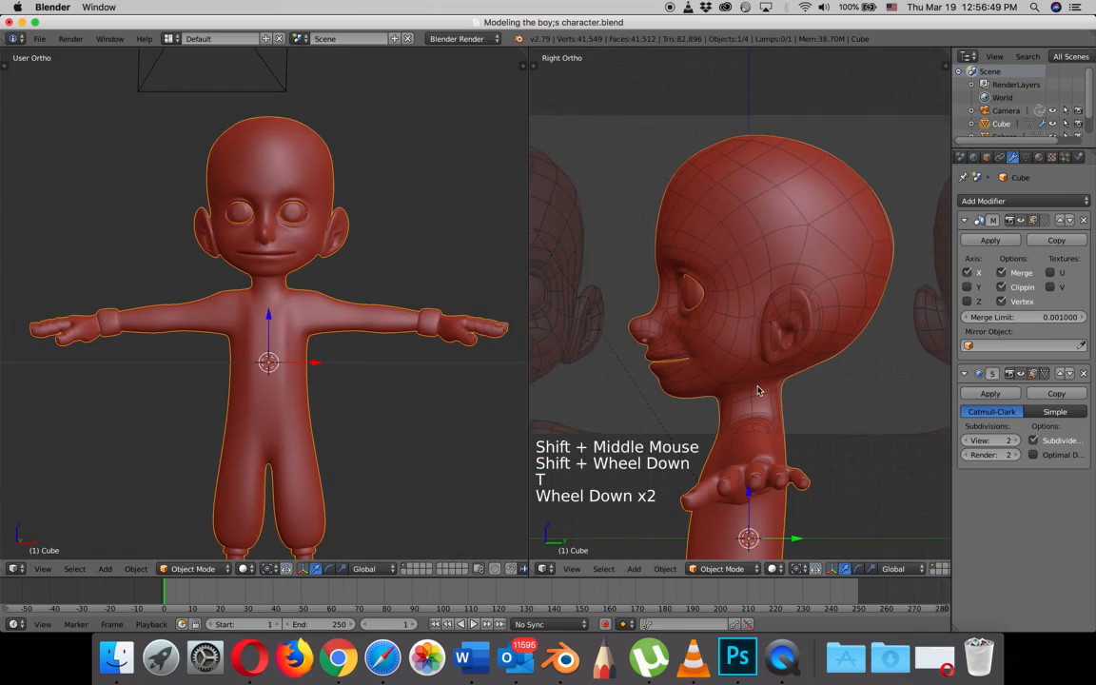
- Turn off proportional editing and shift the single vertex above the ear's inner fold slightly inward along X
middle_drag(759, 390, 775, 335)
shift+scroll(824, 311, down, 1)
scroll(824, 311, up, 1)
scroll(856, 308, up, 5)
shift+scroll(828, 303, down, 1)
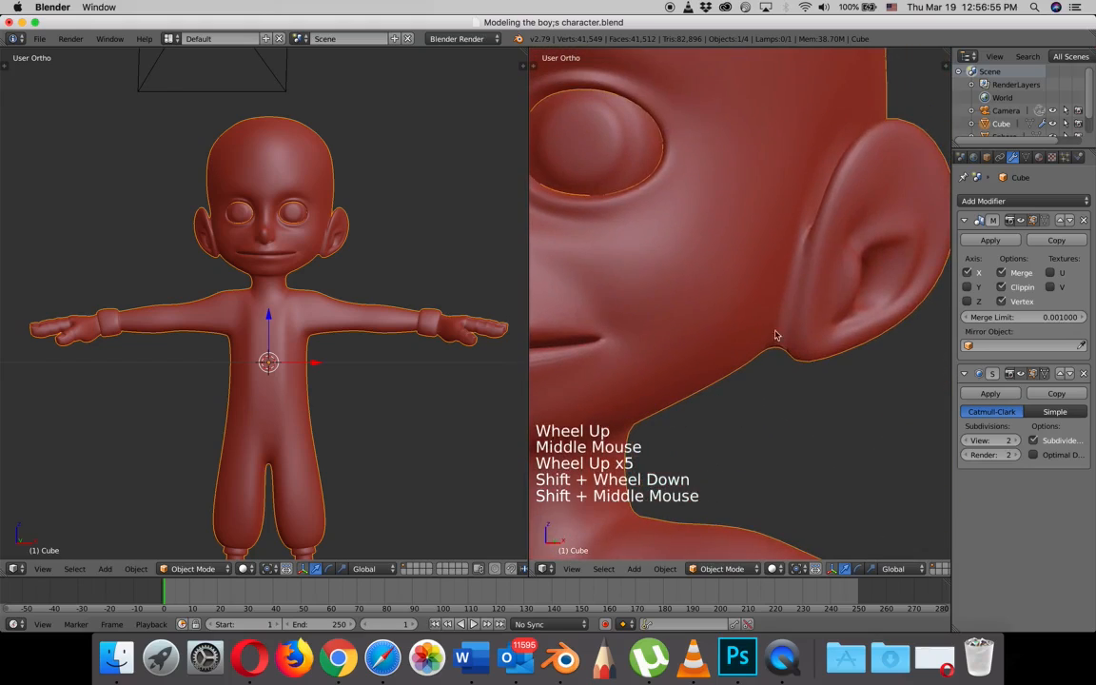
key(Tab)
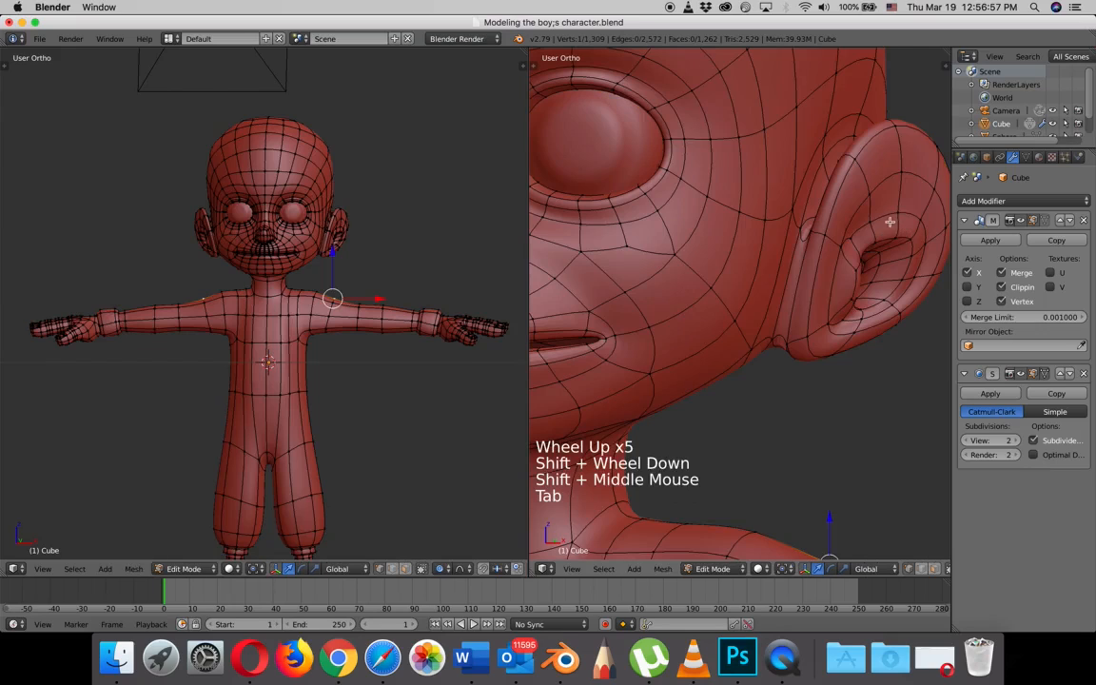
right_click(897, 213)
drag(936, 210, 925, 216)
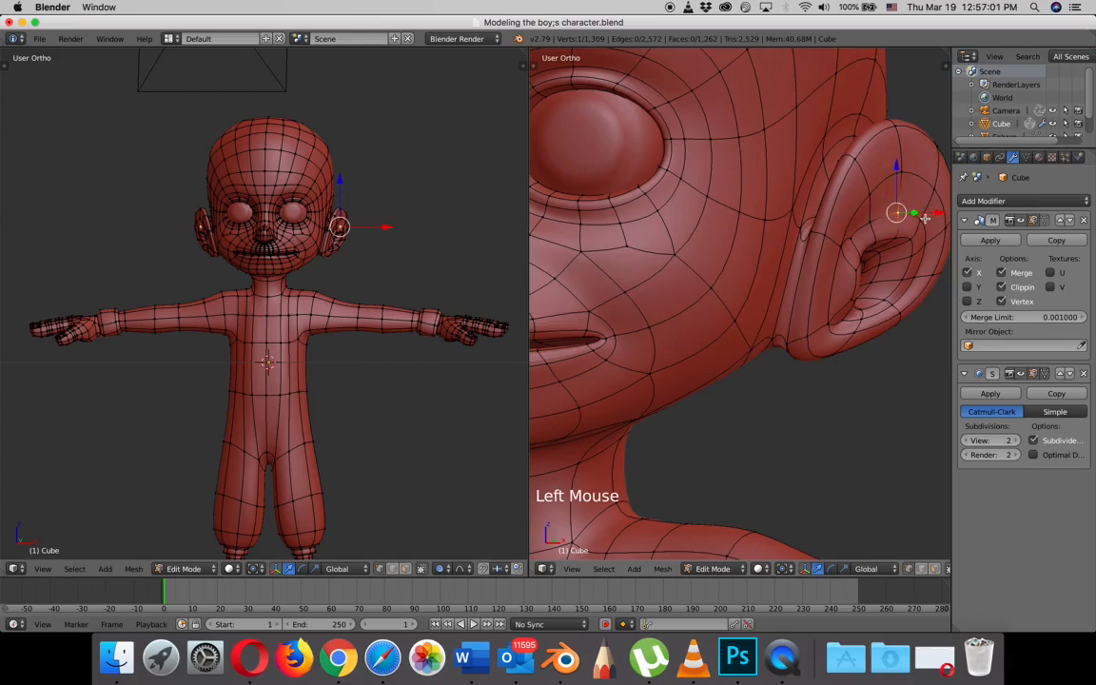
key(super+z)
key(o)
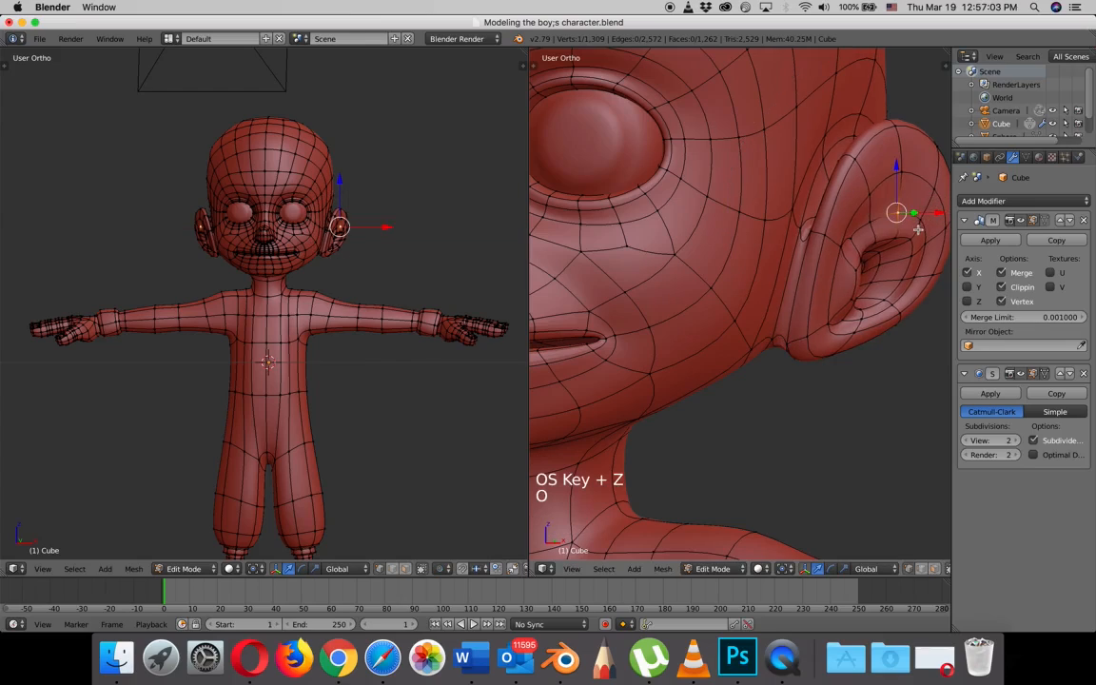
drag(939, 211, 928, 211)
- Select the four vertices along the upper inner side of the ear rim and move them slightly outward along X
right_click(903, 173)
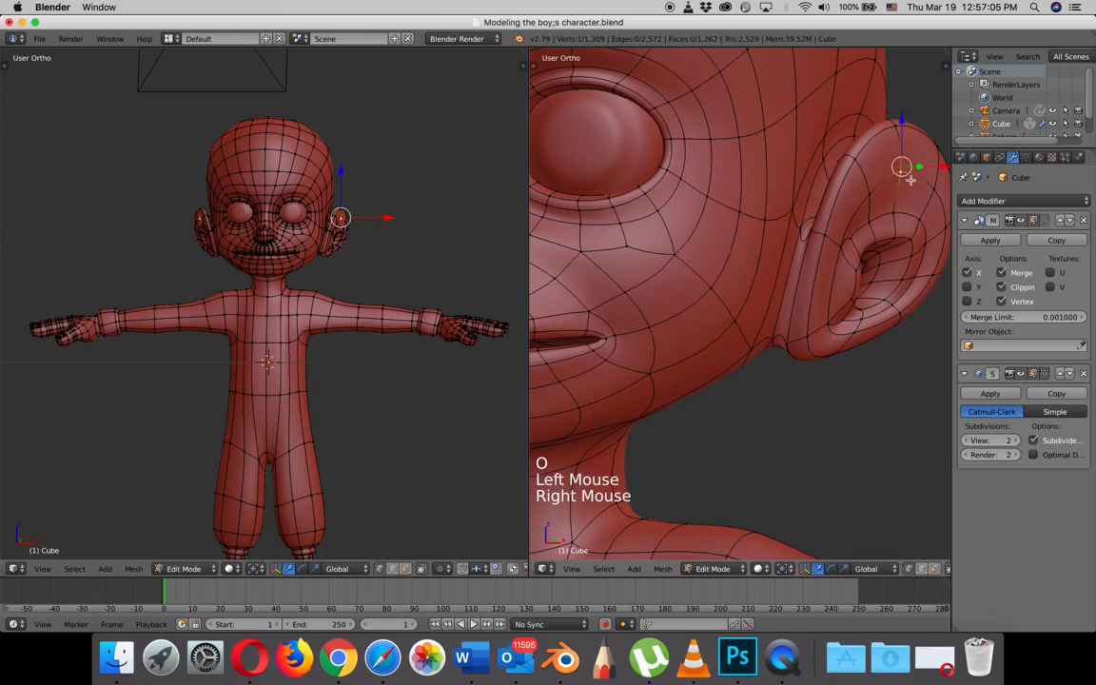
shift+right_click(874, 191)
shift+right_click(936, 190)
shift+right_click(938, 227)
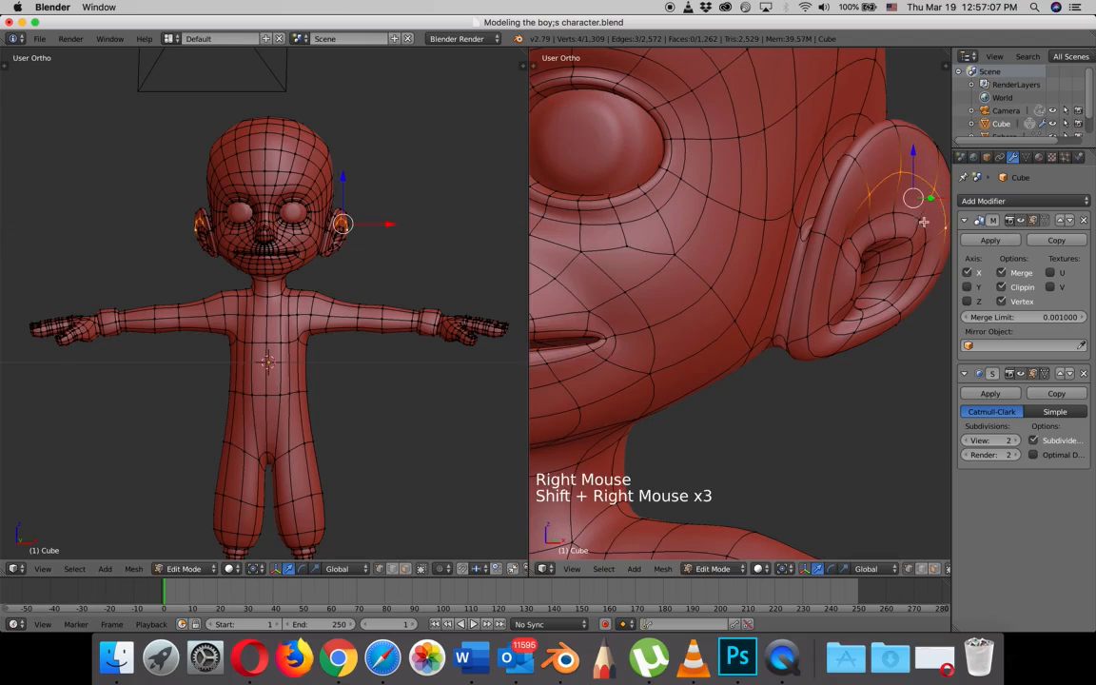
shift+middle_drag(916, 220, 816, 214)
drag(858, 188, 872, 191)
- Select the vertices along the top edge of the ear's outer rim and move them outward along X
right_click(757, 157)
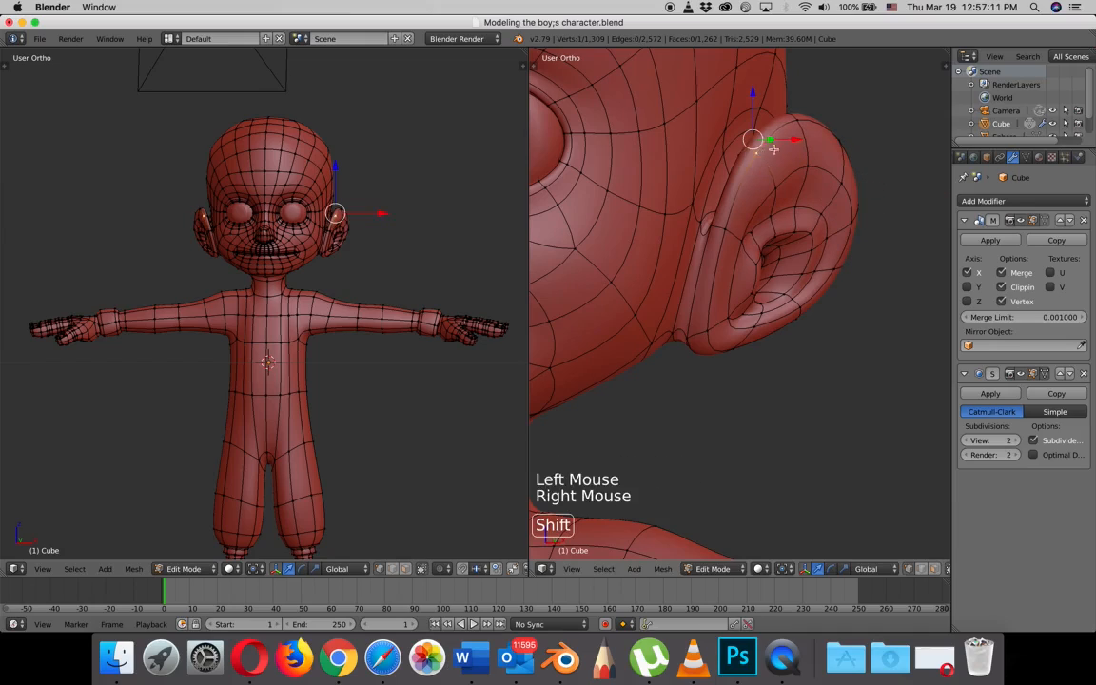
shift+right_click(802, 124)
shift+right_click(839, 136)
drag(841, 121, 873, 137)
- Select the three vertices just above the ear's inner fold and move them slightly inward along X
right_click(783, 206)
shift+right_click(765, 216)
shift+right_click(808, 205)
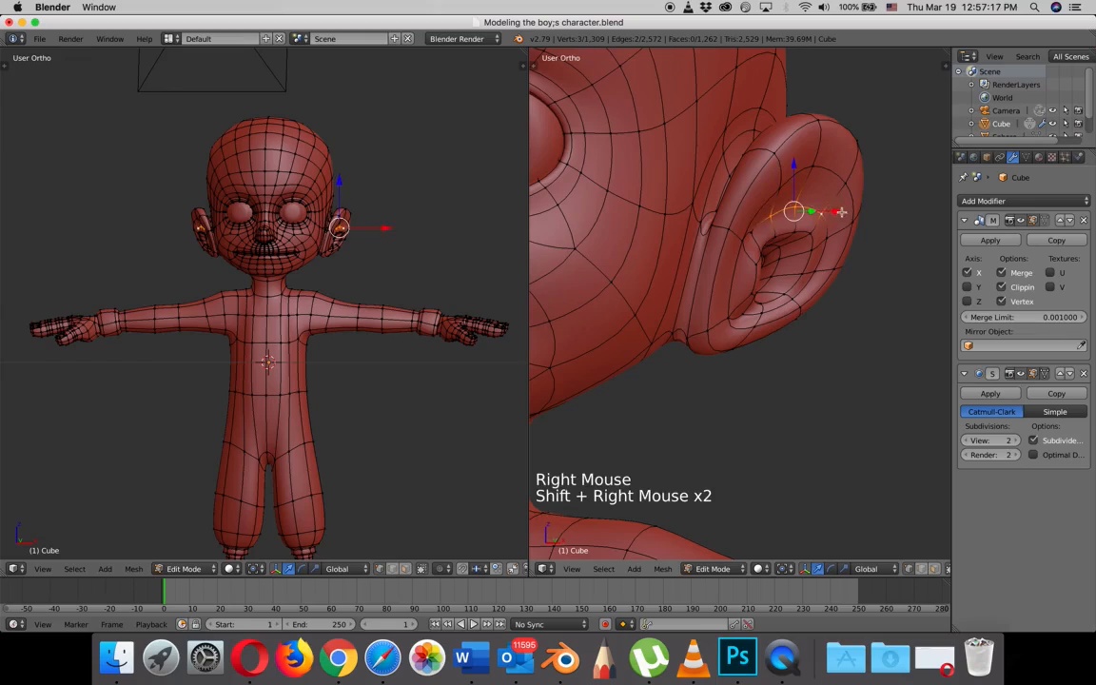
drag(834, 211, 828, 215)
- Adjust single vertices around the ear's inner fold and on its front rim along X to smooth the contour
right_click(816, 236)
click(859, 237)
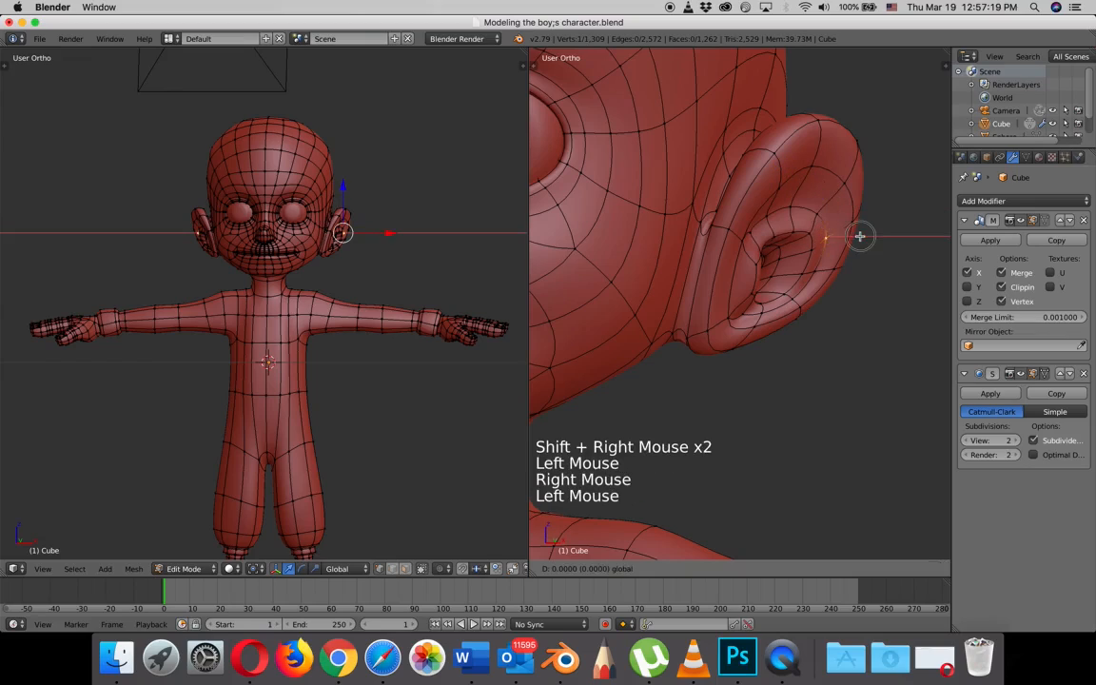
right_click(816, 274)
drag(850, 272, 821, 302)
right_click(793, 302)
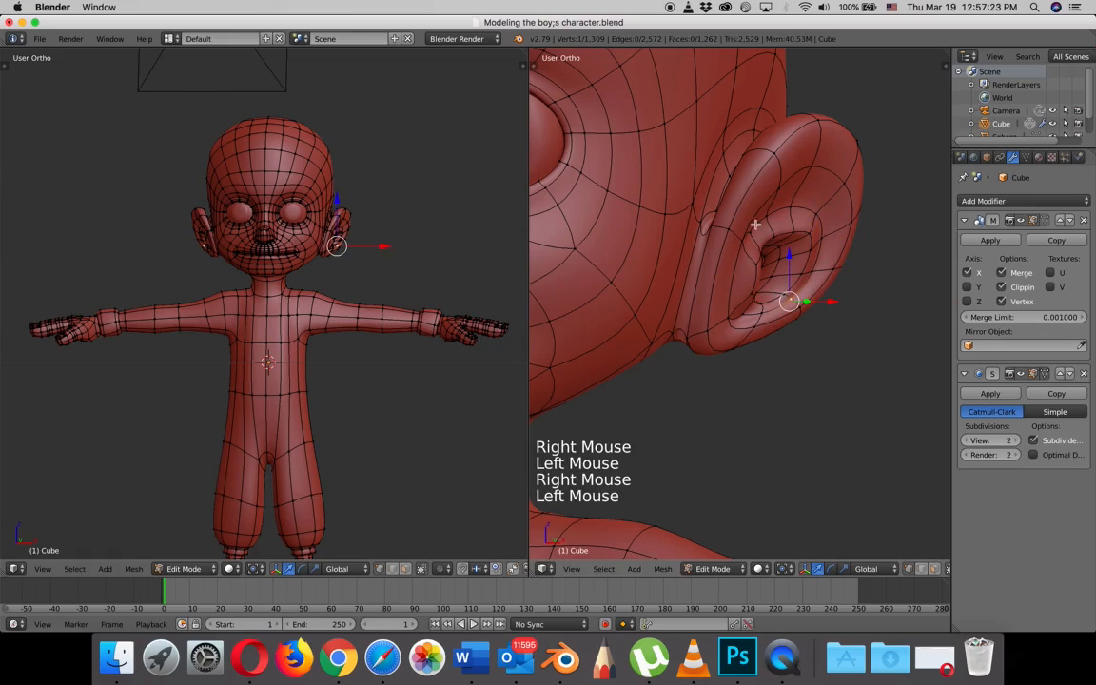
right_click(725, 219)
drag(768, 219, 765, 220)
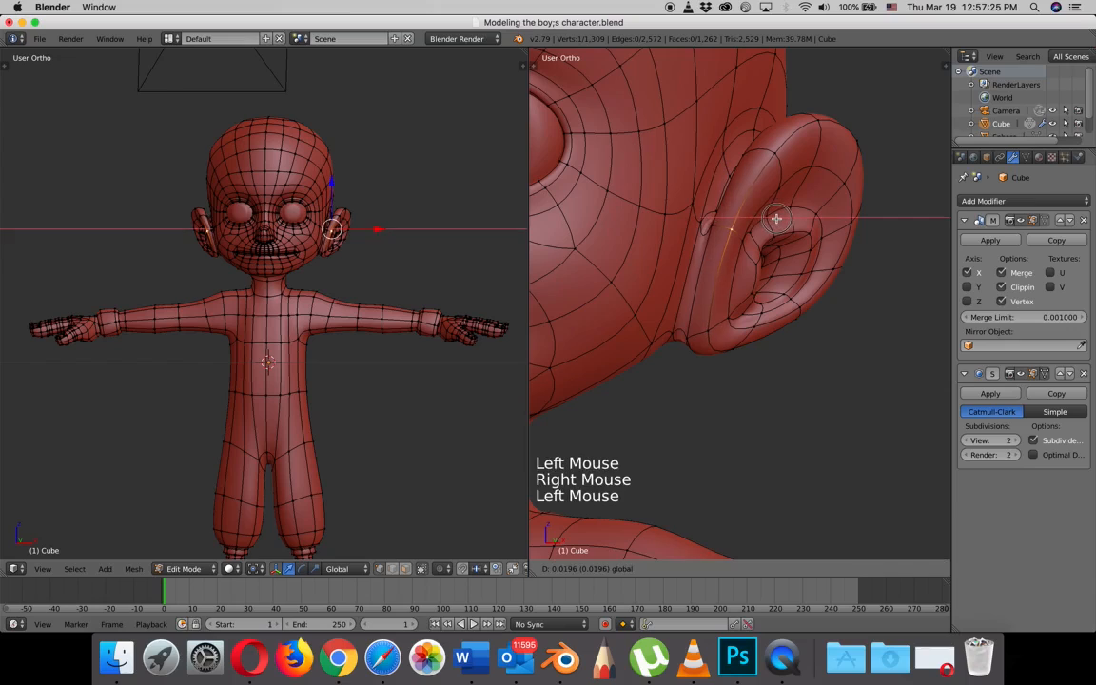
- Select the column of vertices down the back of the ear's outer rim and shift them along Y
middle_drag(712, 242, 695, 265)
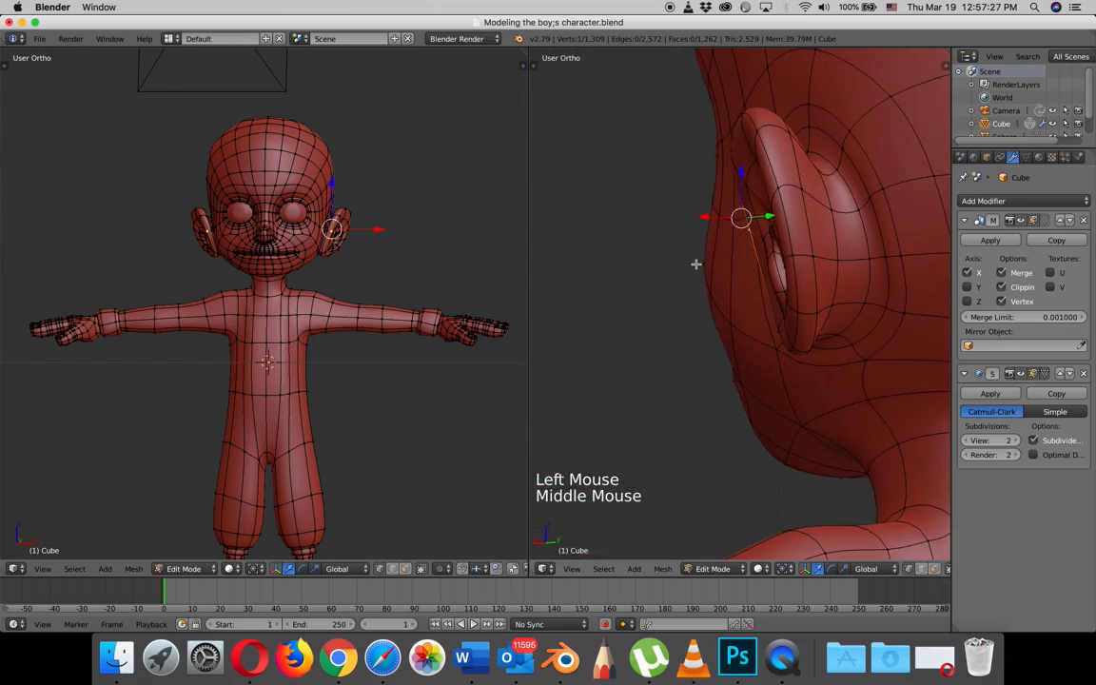
right_click(798, 184)
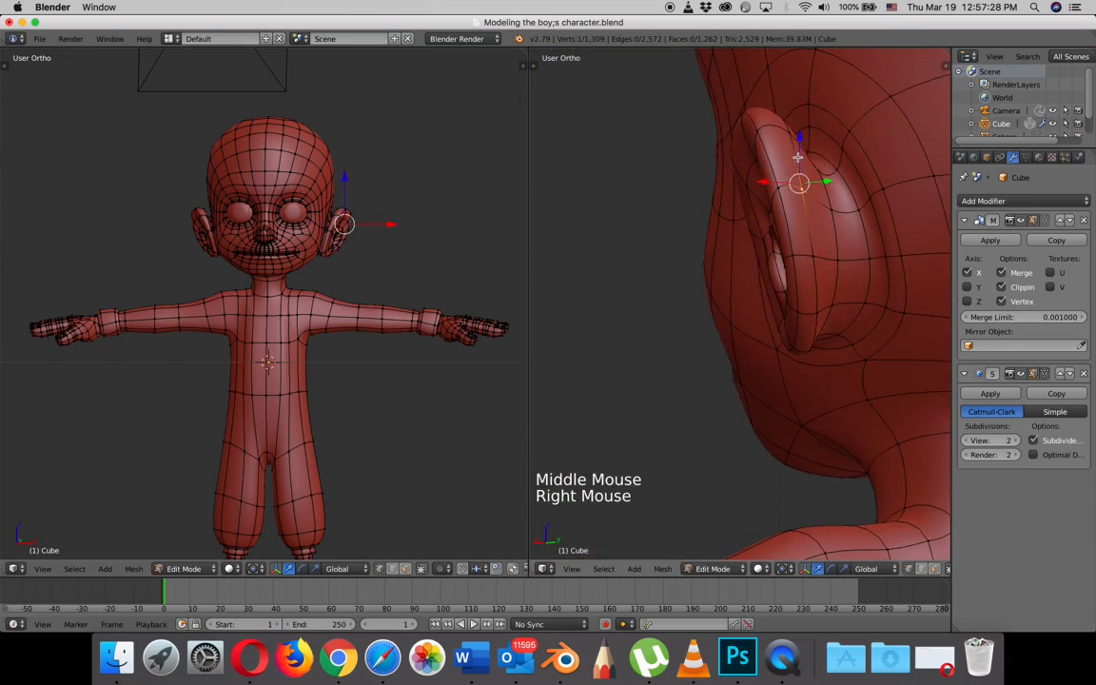
shift+right_click(809, 252)
shift+right_click(819, 312)
drag(839, 213, 854, 212)
- Move the vertices on the upper back of the ear slightly toward the head along X
middle_drag(854, 212, 860, 262)
right_click(807, 258)
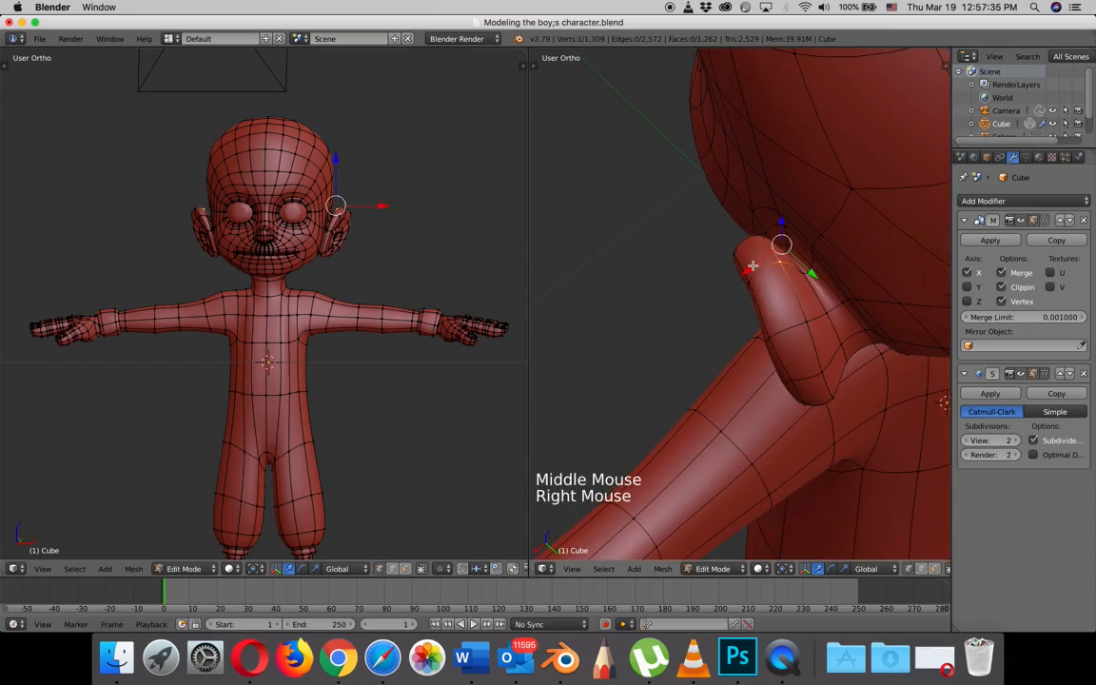
drag(752, 267, 756, 265)
middle_drag(756, 265, 763, 201)
right_click(806, 240)
drag(767, 222, 786, 240)
- Adjust the vertices on the lower back of the ear, where the lobe joins the head, toward the head along X
right_click(820, 251)
right_click(809, 310)
drag(759, 302, 786, 308)
middle_drag(786, 307, 768, 294)
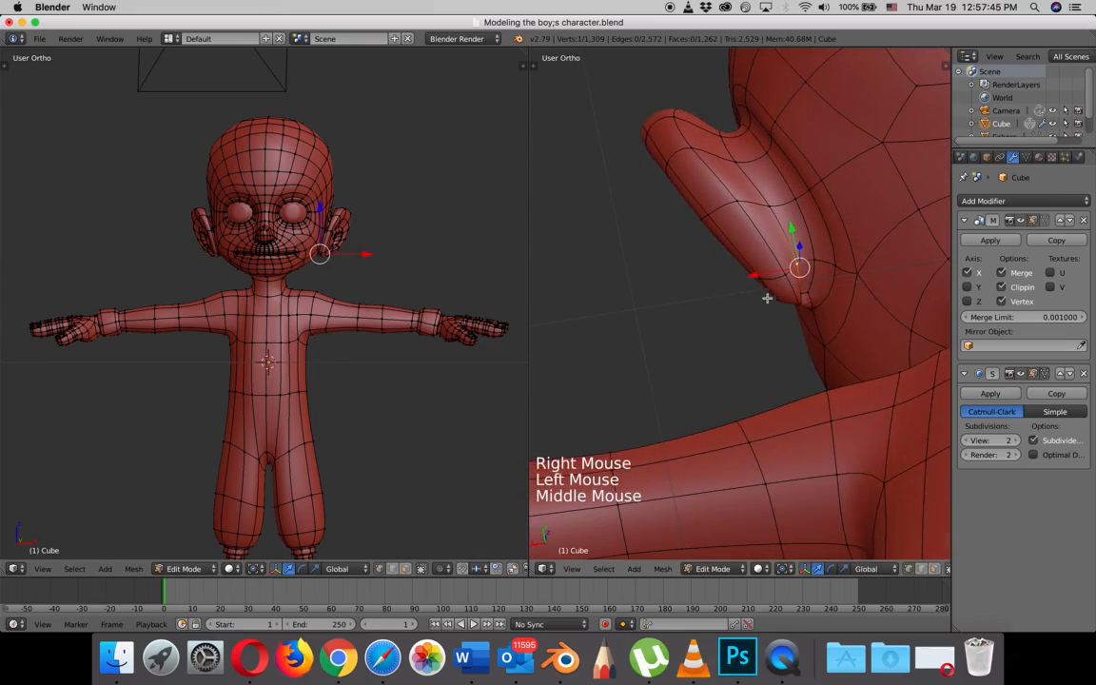
right_click(804, 291)
mouse_move(759, 295)
mouse_down()
mouse_move(780, 295)
mouse_move(734, 325)
mouse_move(751, 317)
mouse_up()
right_click(796, 288)
right_click(775, 297)
middle_drag(751, 317, 814, 262)
- Nudge the three vertices above the ear opening along X, and adjust the vertex at the front of the inner ear
right_click(805, 233)
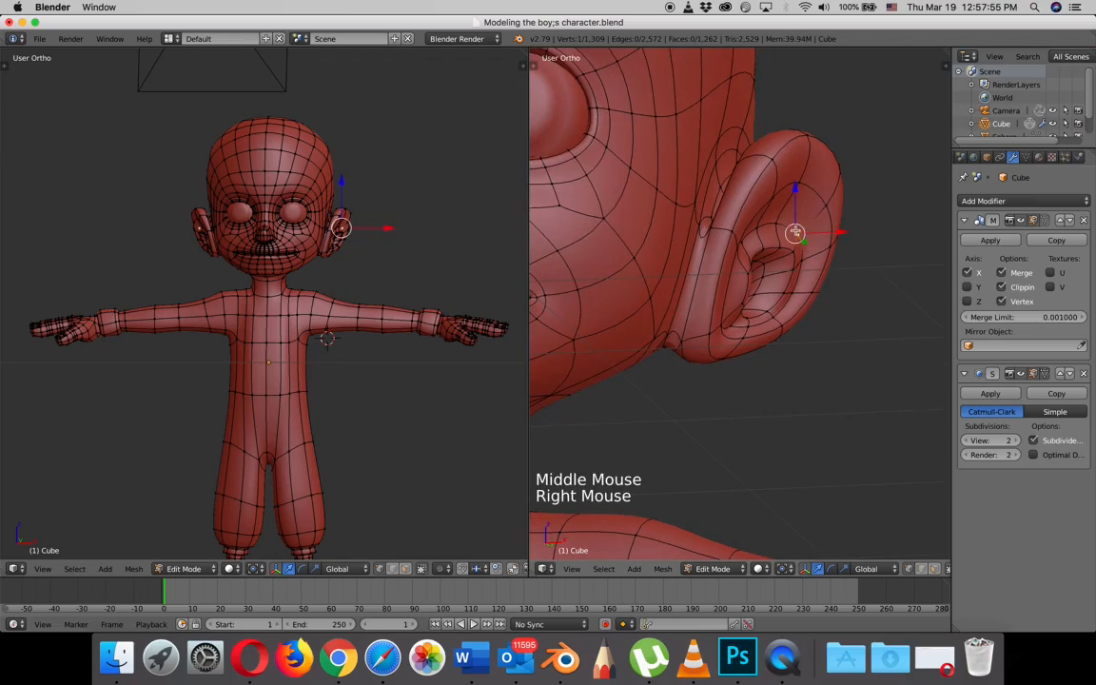
shift+right_click(790, 228)
shift+right_click(807, 224)
click(806, 224)
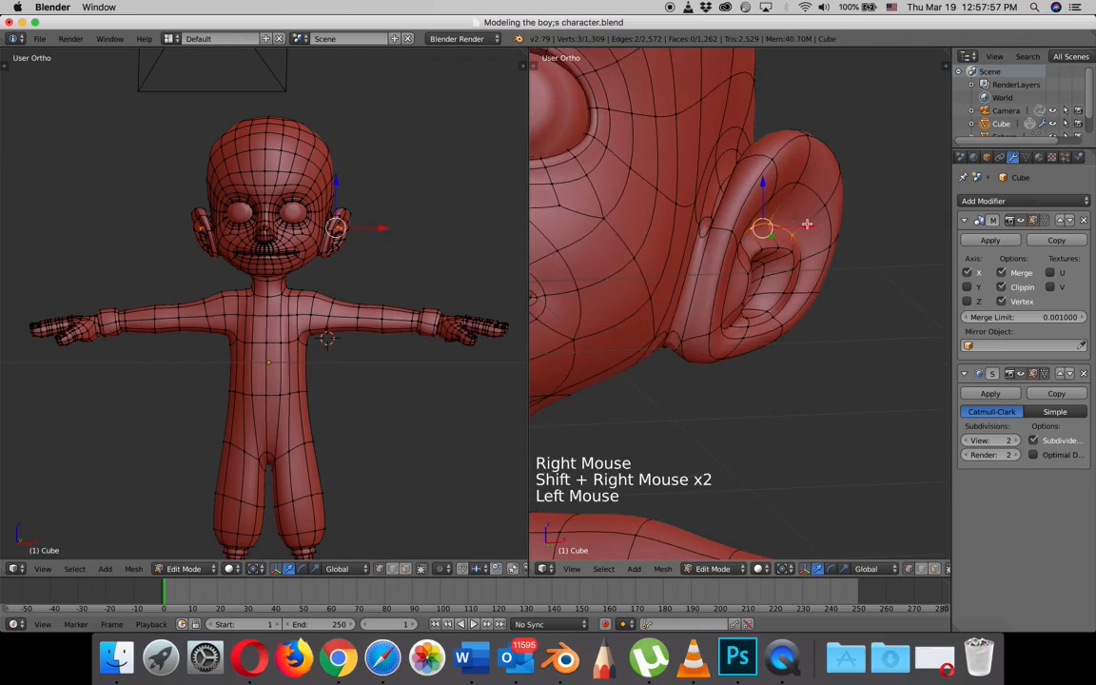
middle_drag(787, 252, 755, 257)
right_click(694, 211)
click(712, 213)
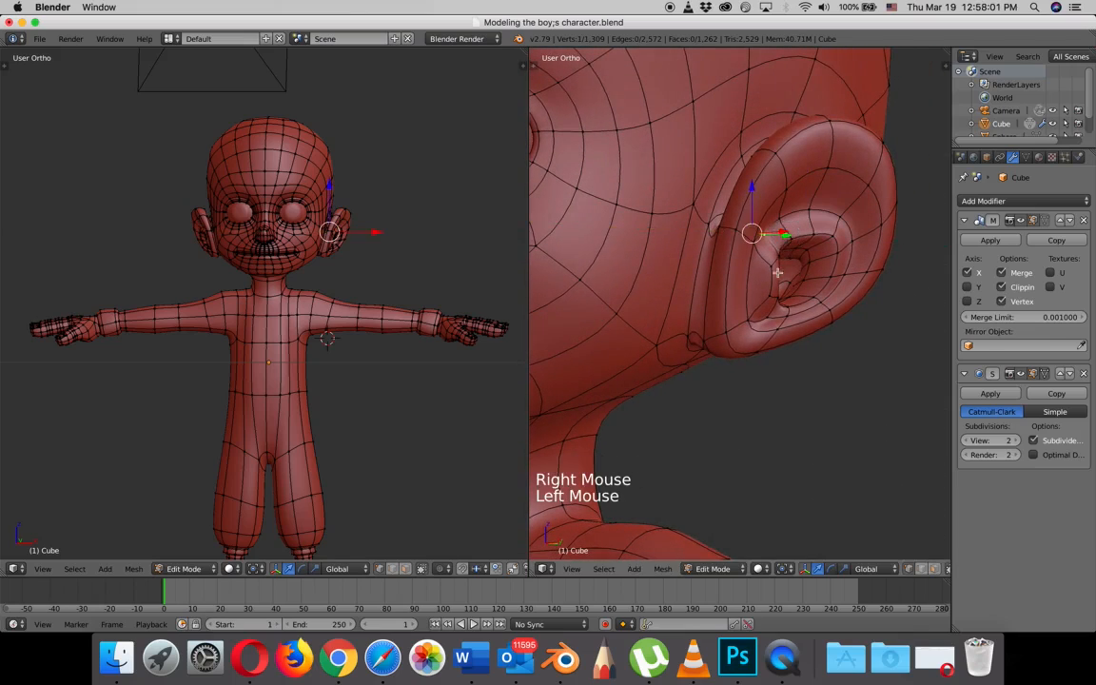
- Leave mesh editing and examine the reshaped ear together with the head and upper body
scroll(790, 311, down, 5)
middle_drag(790, 311, 771, 346)
key(Tab)
scroll(789, 314, up, 4)
scroll(804, 313, down, 4)
scroll(784, 311, down, 2)
shift+scroll(814, 278, down, 1)
scroll(789, 267, up, 2)
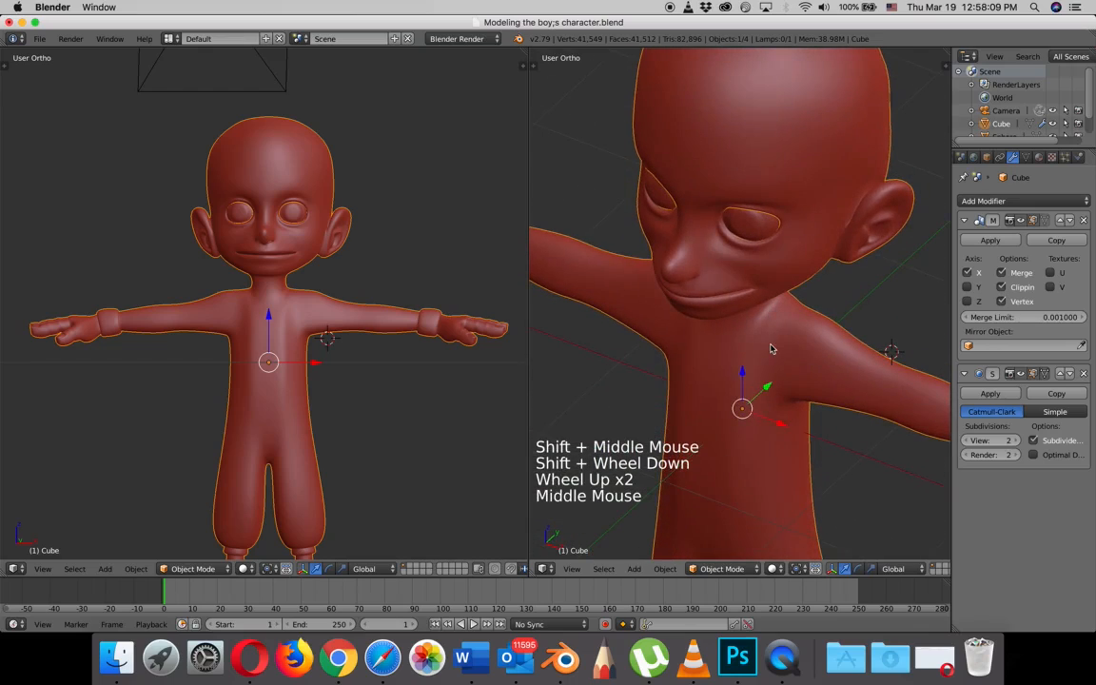
- Resume mesh editing and adjust the vertices on the side of the chest along Y to shape it
key(Tab)
right_click(774, 366)
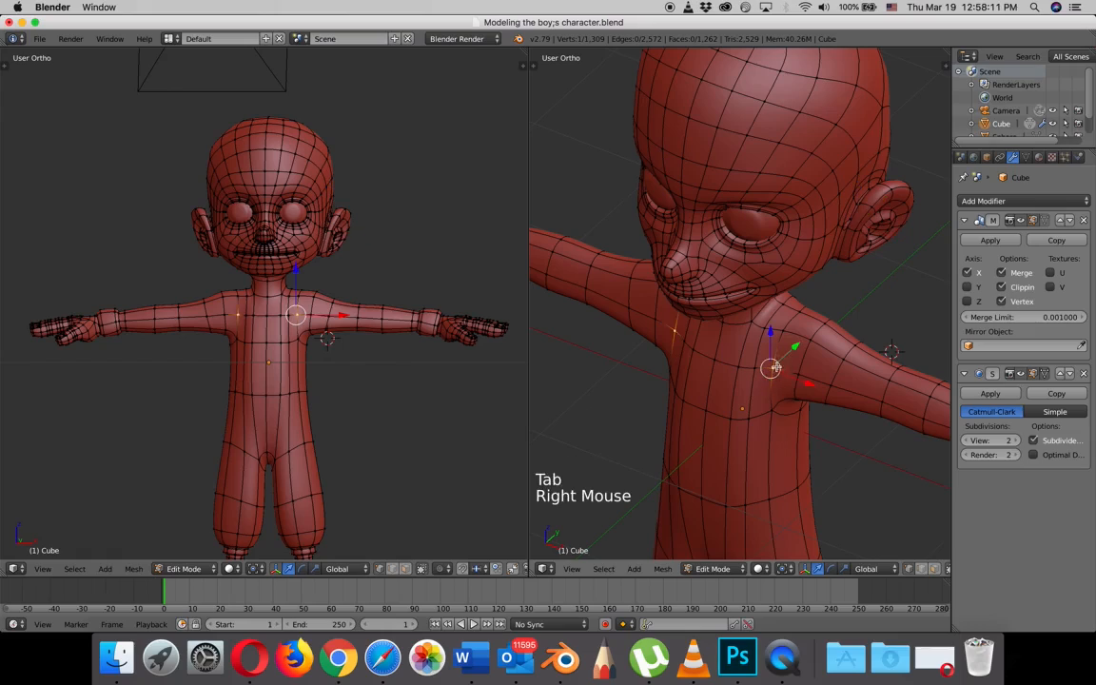
drag(795, 346, 815, 361)
right_click(757, 370)
right_click(798, 377)
mouse_move(780, 360)
middle_down()
mouse_move(804, 334)
mouse_move(781, 358)
mouse_move(728, 359)
mouse_move(809, 359)
mouse_move(739, 348)
mouse_move(773, 349)
mouse_move(762, 349)
middle_up()
- Leave mesh editing and examine the finished character's full body from head to shoes
scroll(809, 347, down, 1)
key(Tab)
scroll(811, 357, down, 4)
scroll(780, 354, up, 4)
scroll(748, 347, down, 3)
scroll(739, 348, down, 2)
scroll(766, 350, up, 3)
scroll(762, 350, down, 1)
scroll(762, 350, down, 1)
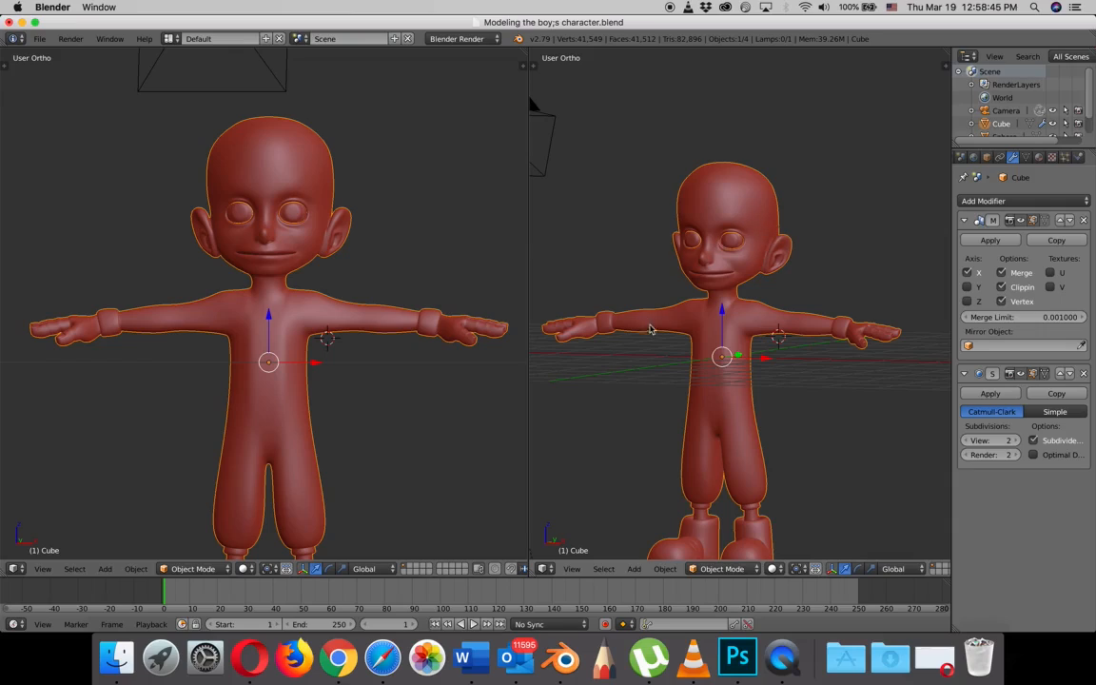
shift+middle_drag(651, 329, 676, 259)
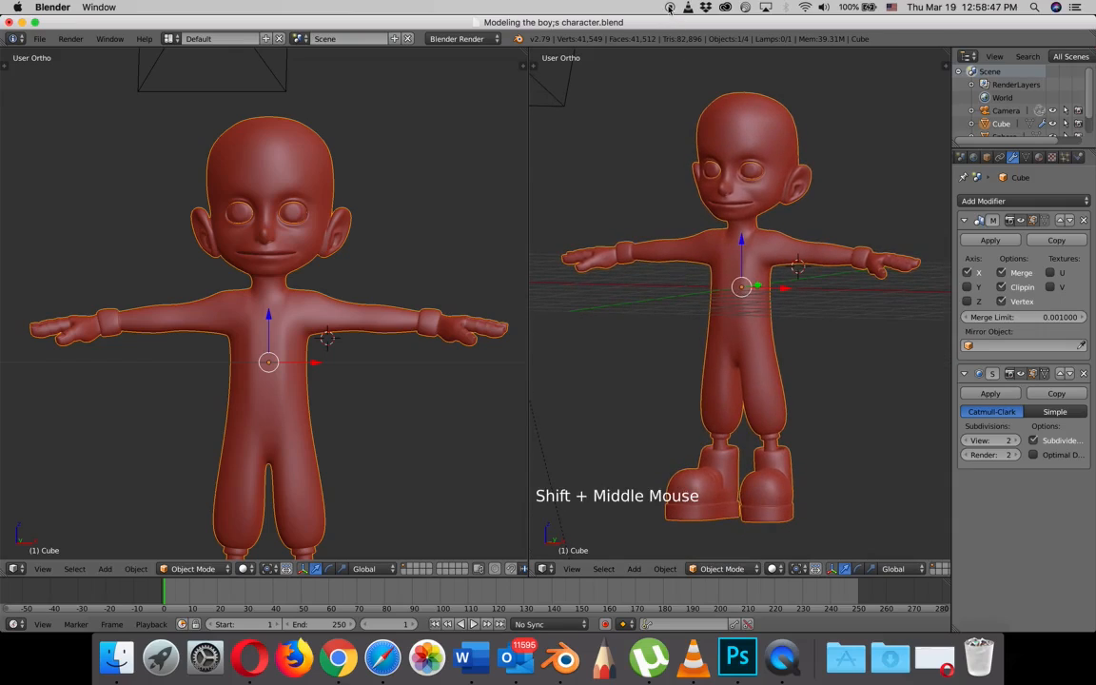